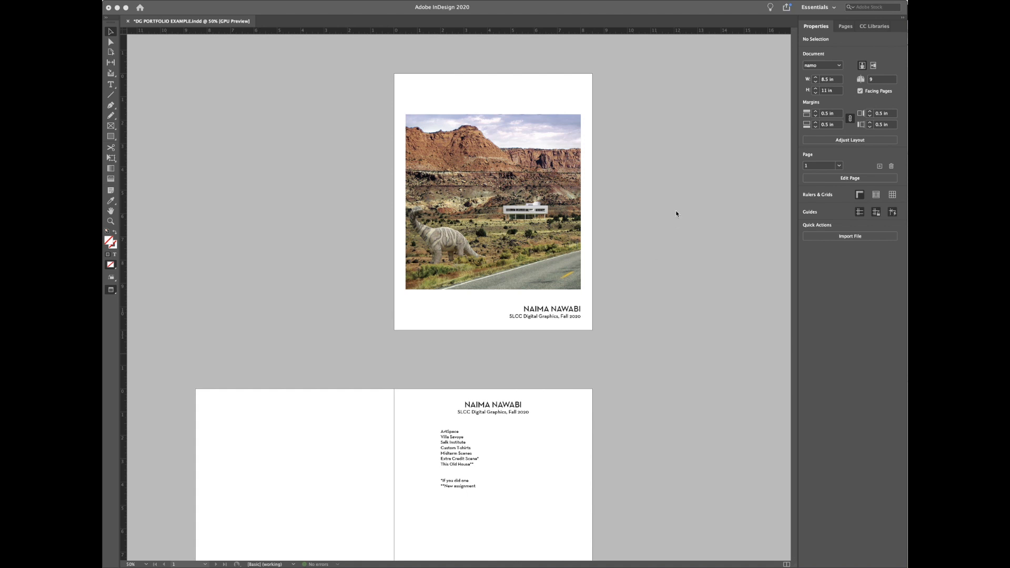
Step: Scroll up and down through the example portfolio's pages
scroll(673, 237, "down", 10)
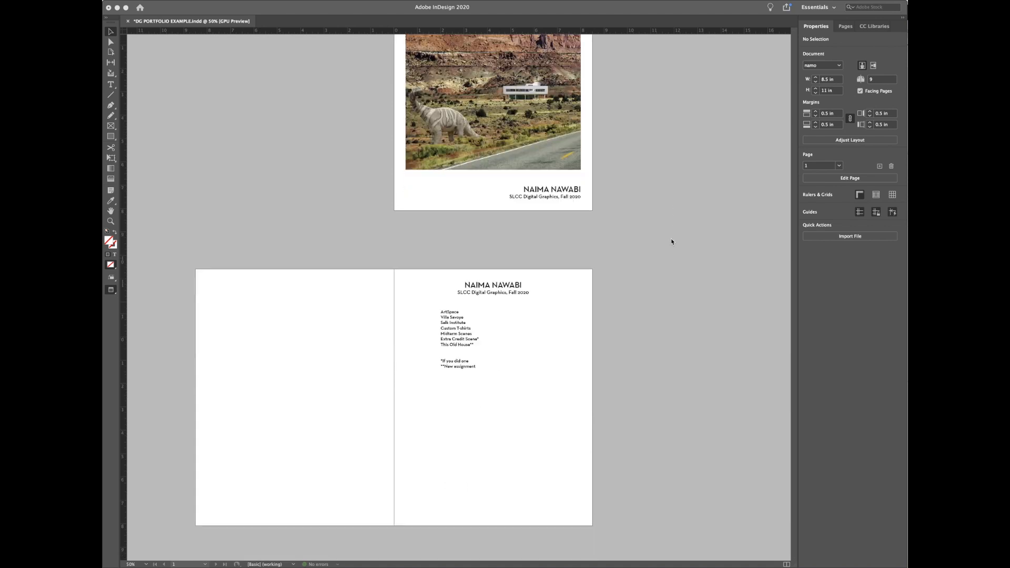
scroll(671, 242, "up", 10)
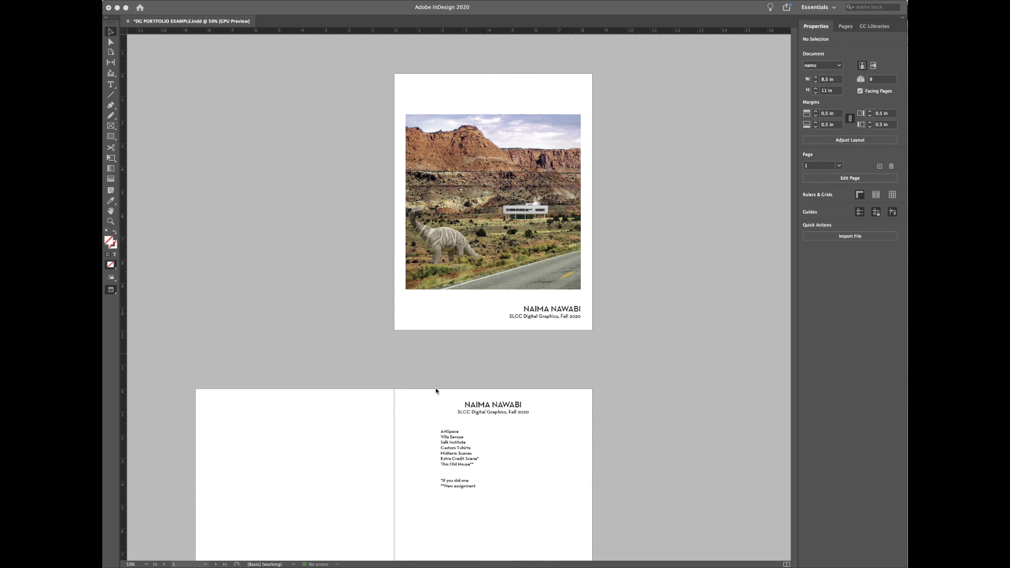
scroll(435, 391, "down", 5)
scroll(436, 388, "up", 5)
scroll(298, 271, "down", 5)
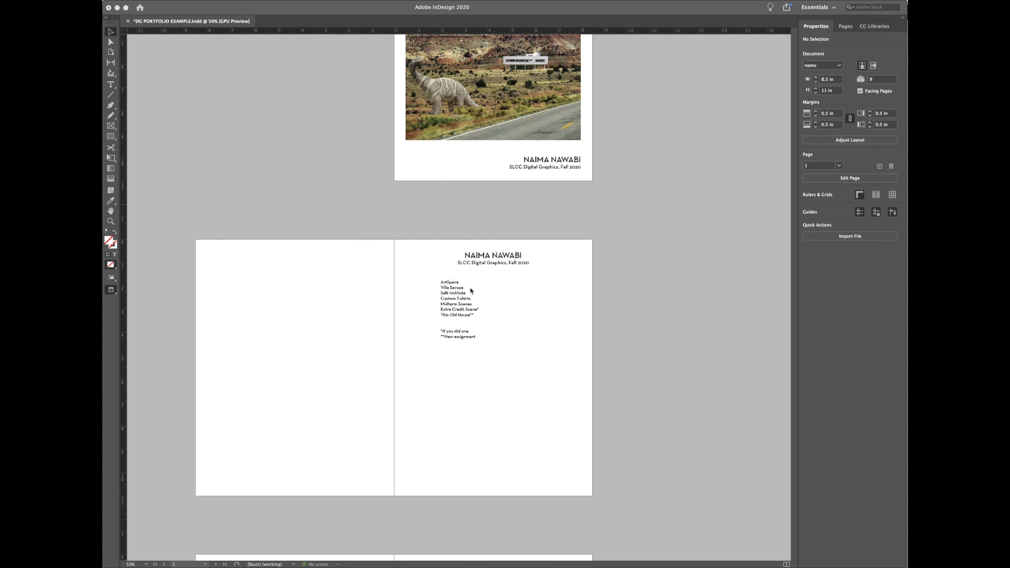
scroll(457, 284, "down", 5)
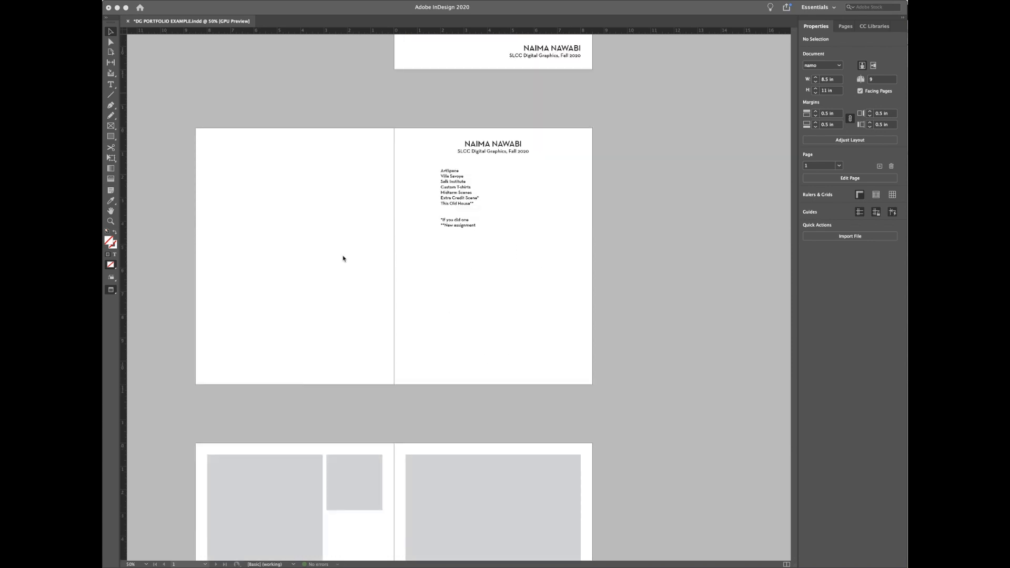
scroll(334, 263, "down", 10)
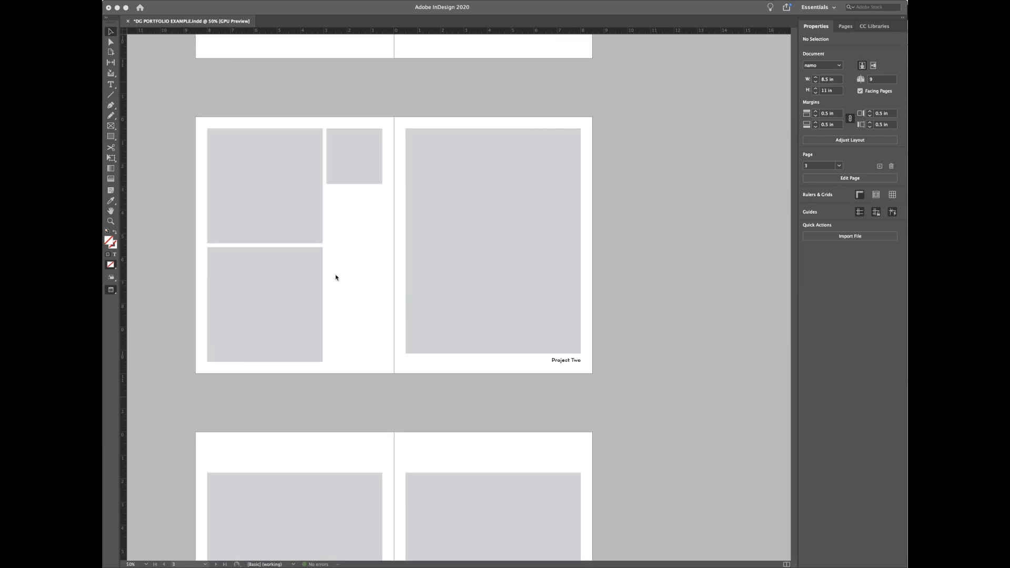
scroll(368, 294, "down", 8)
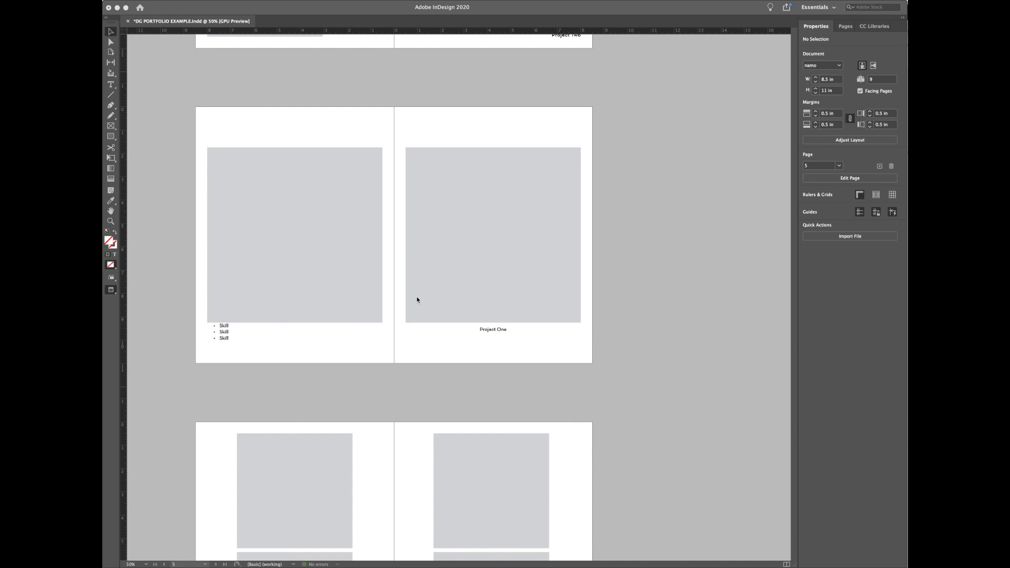
scroll(598, 350, "down", 2)
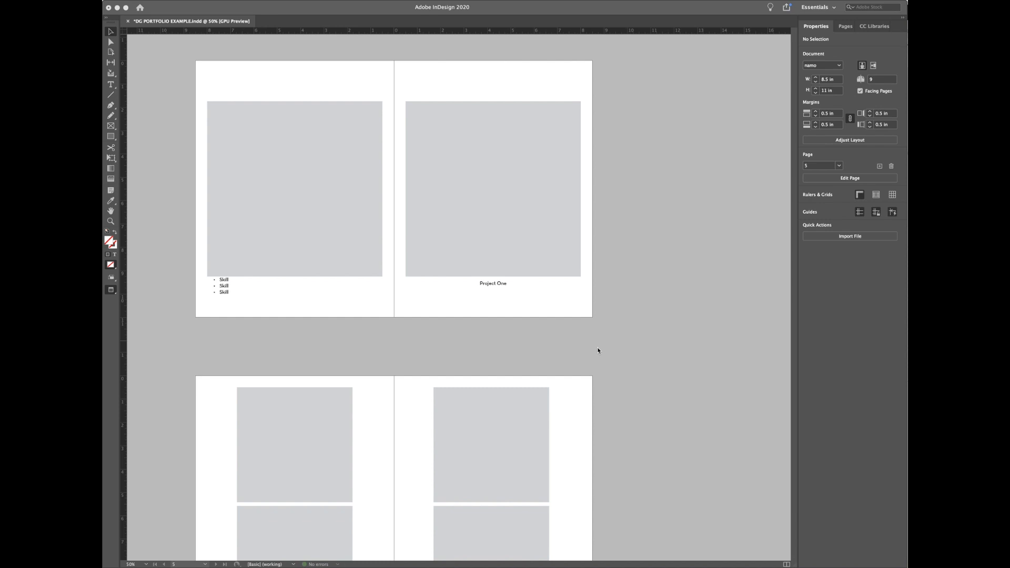
scroll(643, 361, "down", 5)
scroll(644, 361, "up", 10)
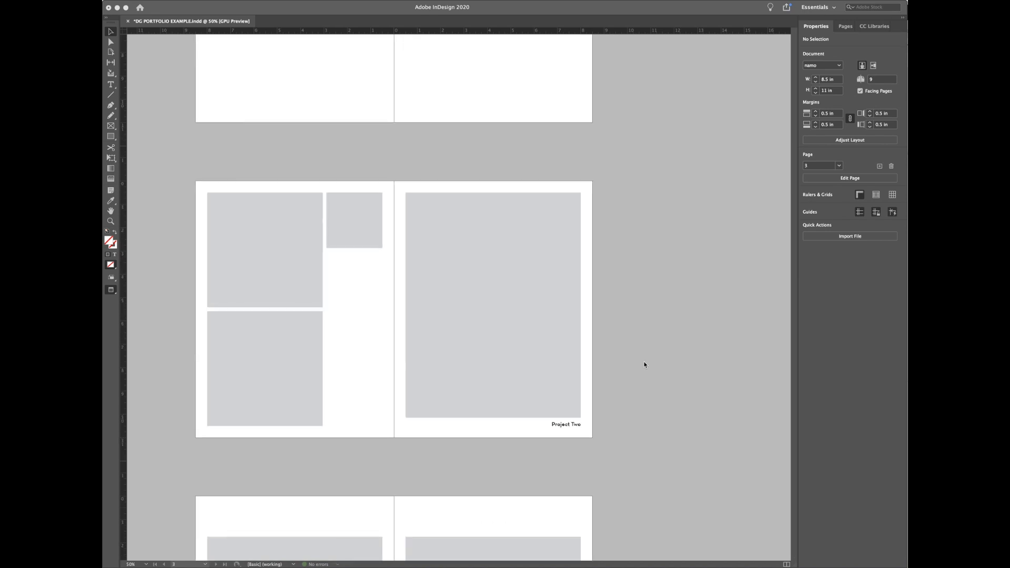
scroll(644, 363, "up", 15)
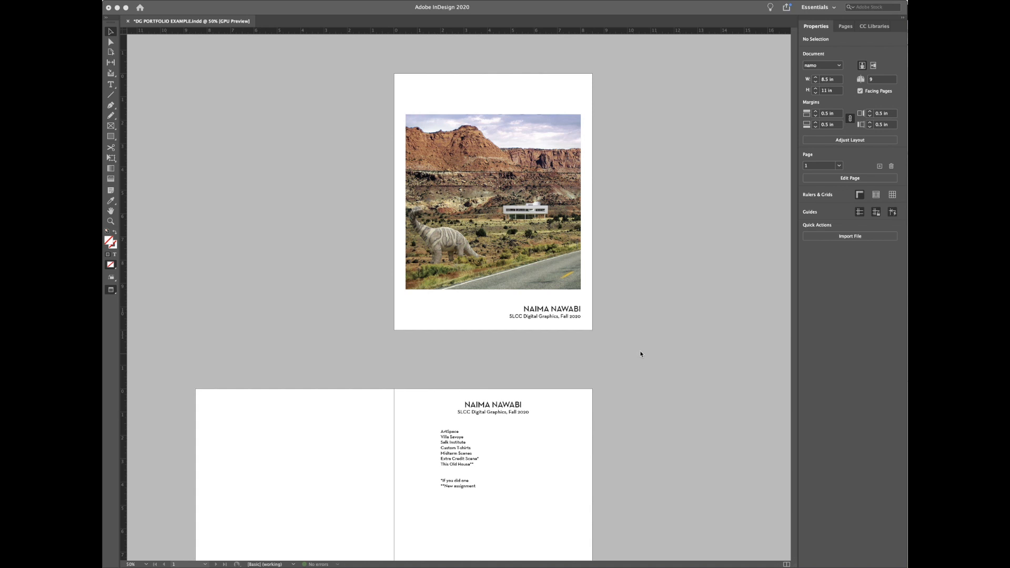
scroll(678, 325, "down", 2)
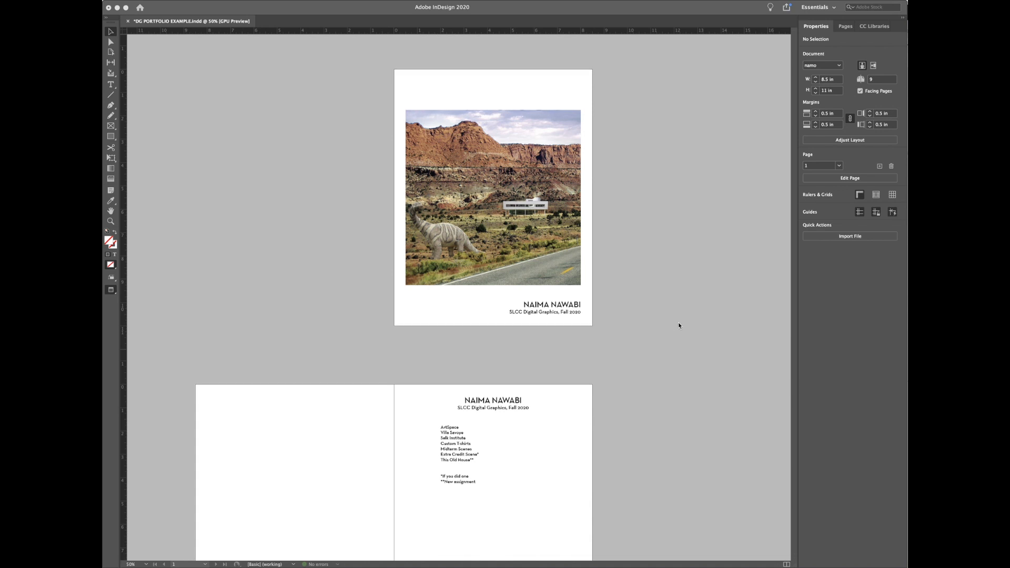
scroll(715, 210, "down", 10)
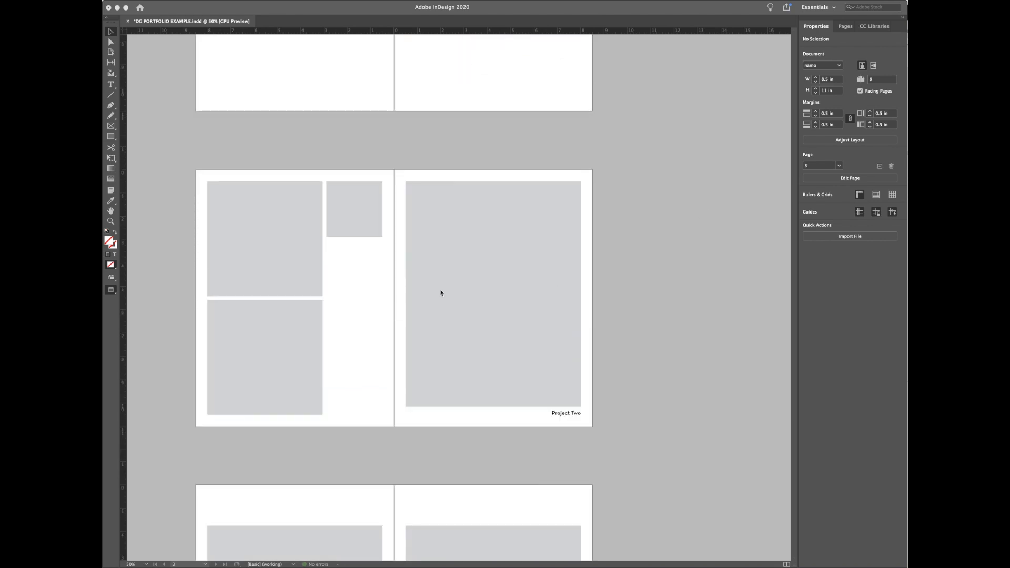
scroll(504, 298, "down", 10)
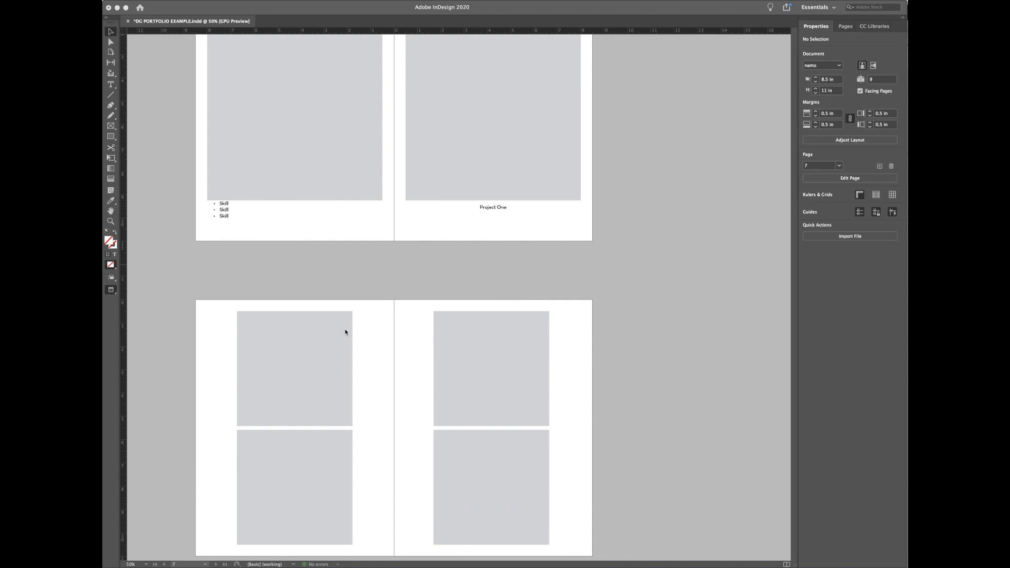
scroll(435, 342, "down", 1)
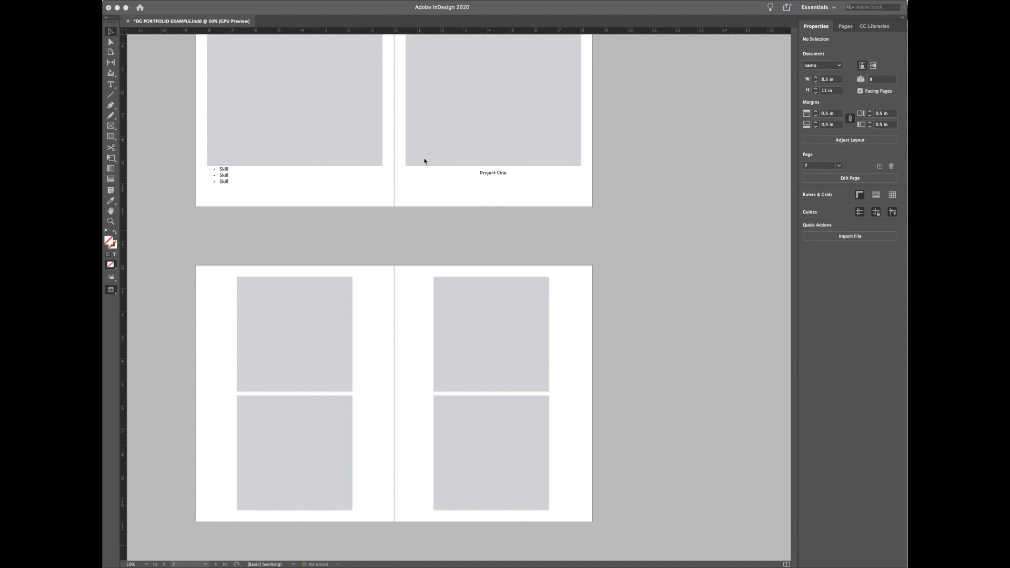
scroll(598, 239, "up", 20)
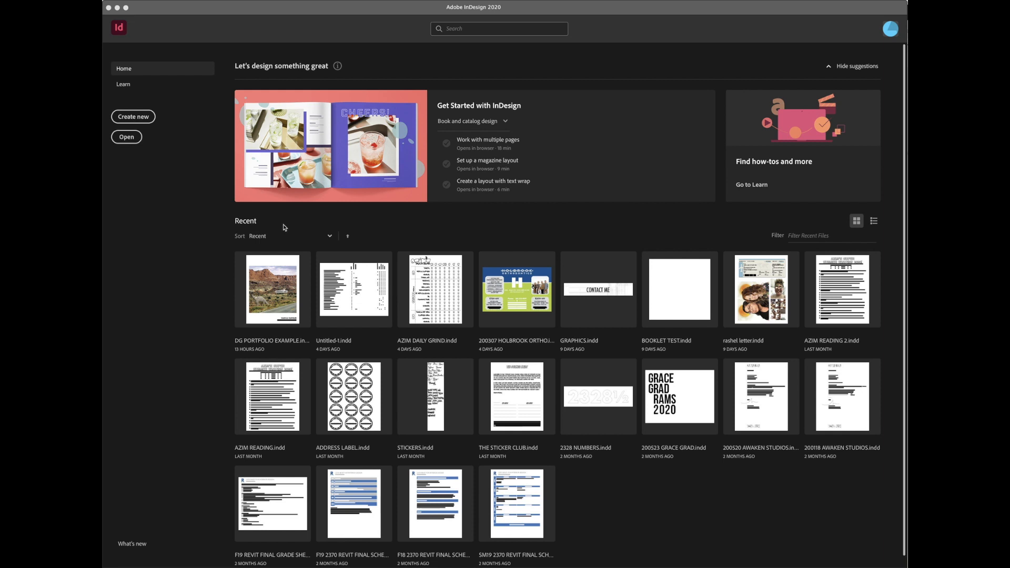
Step: Start a new document and move the New Document dialog up-left and enlarge it
left_click(135, 123)
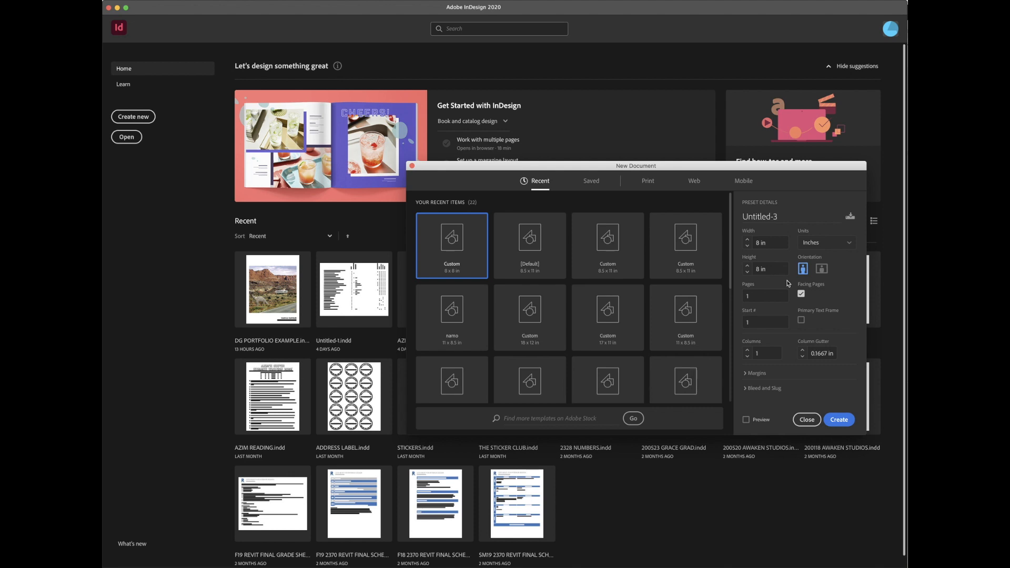
left_click_drag(593, 166, 449, 124)
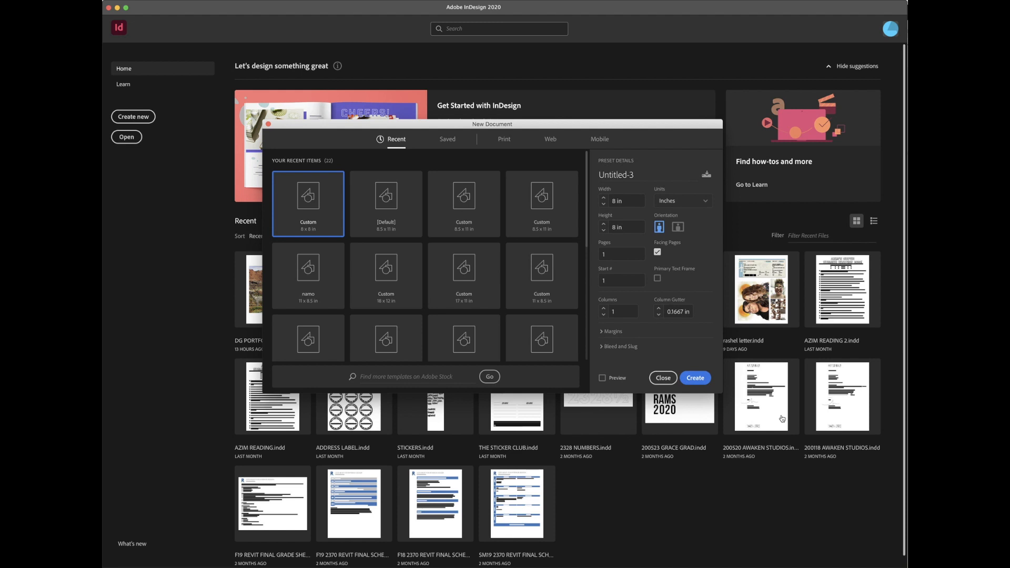
left_click_drag(724, 396, 819, 512)
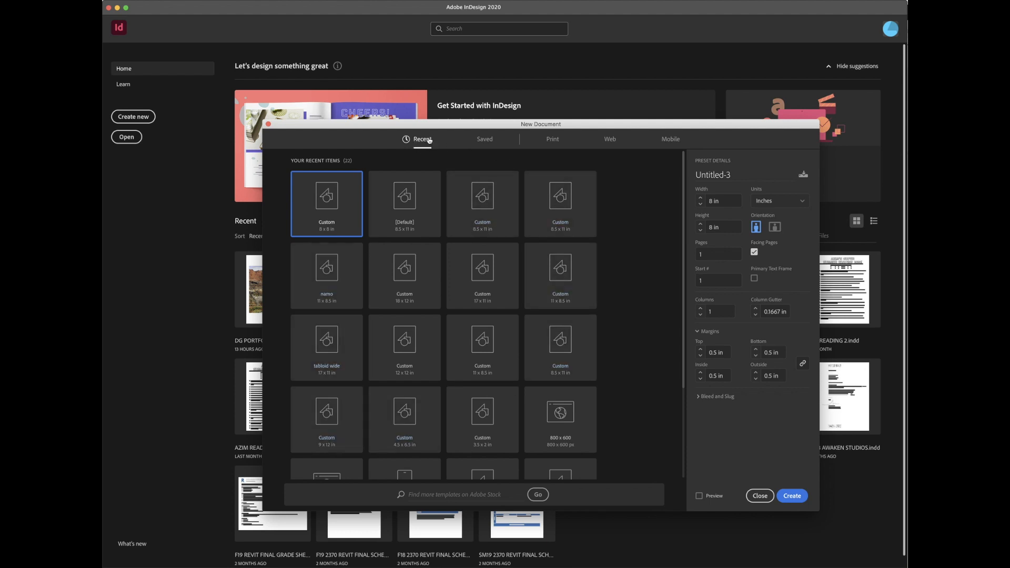
Step: Browse the Print, Web and Mobile presets, then view all blank Print presets and select the name field
left_click(551, 141)
left_click(613, 144)
left_click(662, 142)
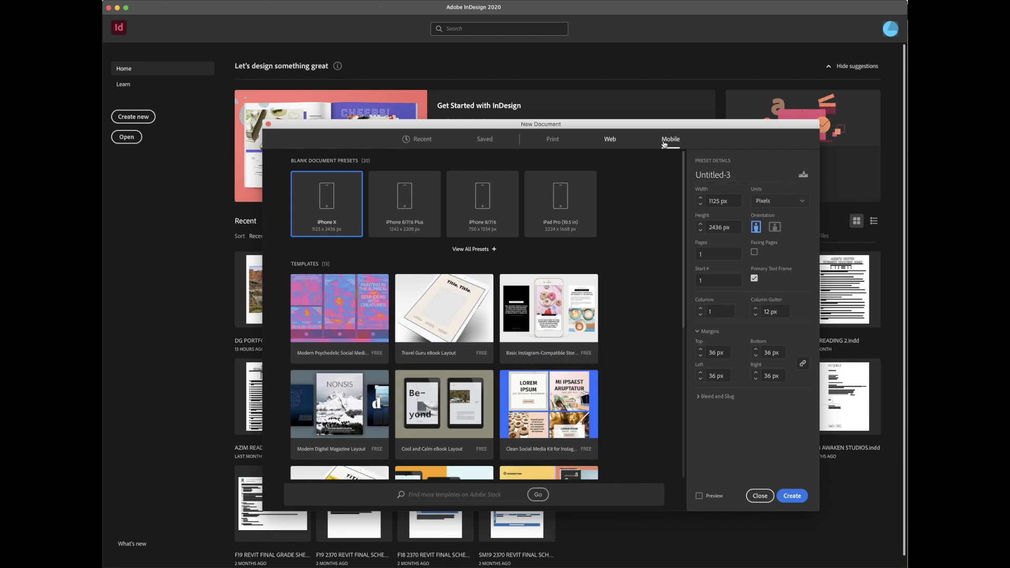
left_click(556, 142)
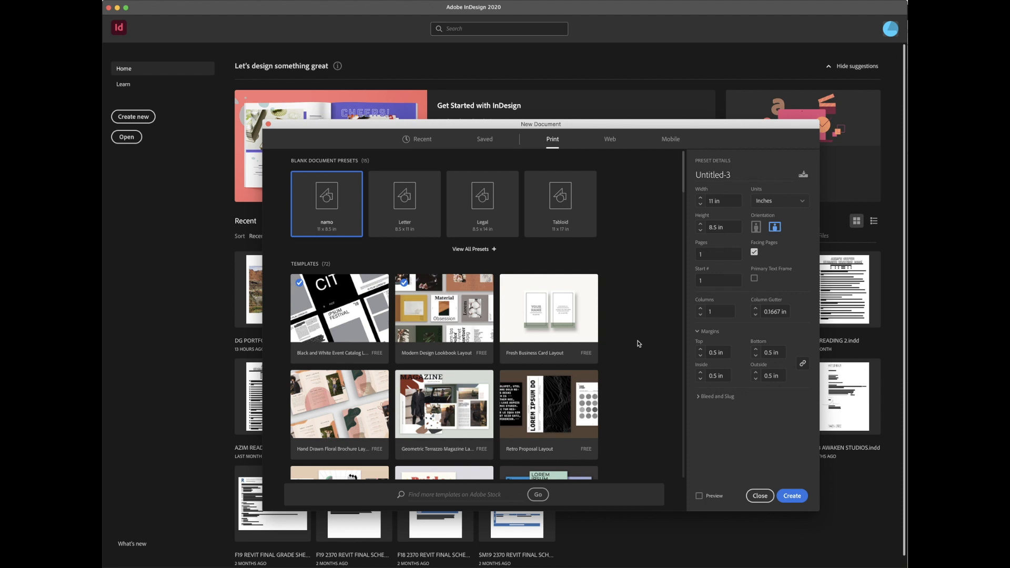
scroll(534, 416, "down", 1)
scroll(534, 418, "down", 3)
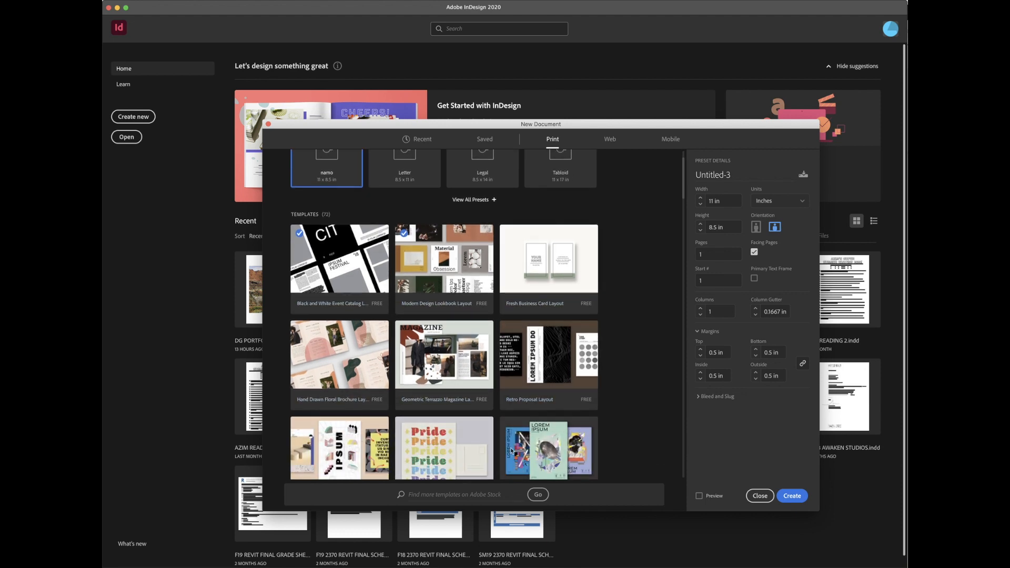
scroll(547, 432, "up", 3)
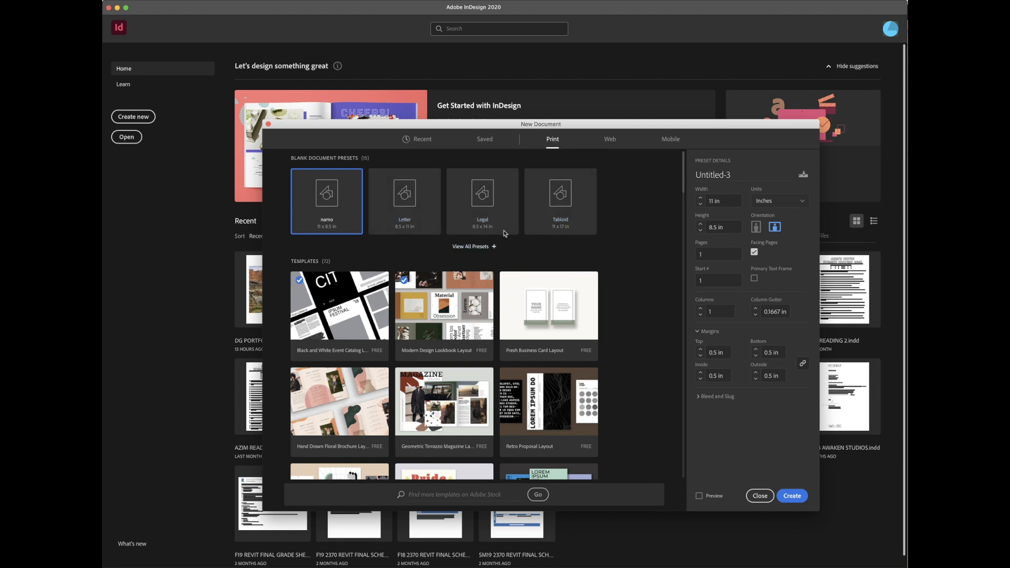
left_click(474, 250)
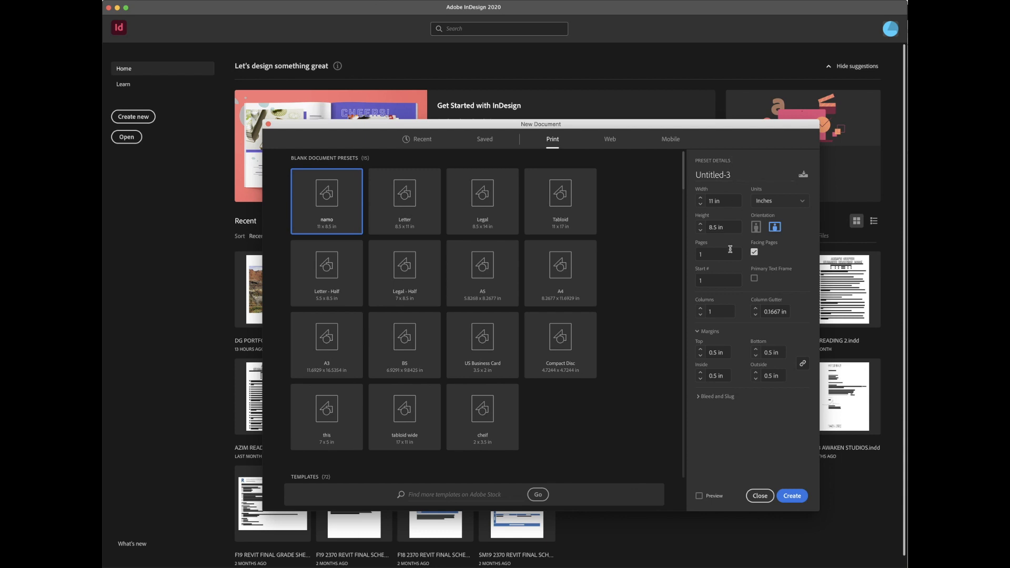
left_click(733, 174)
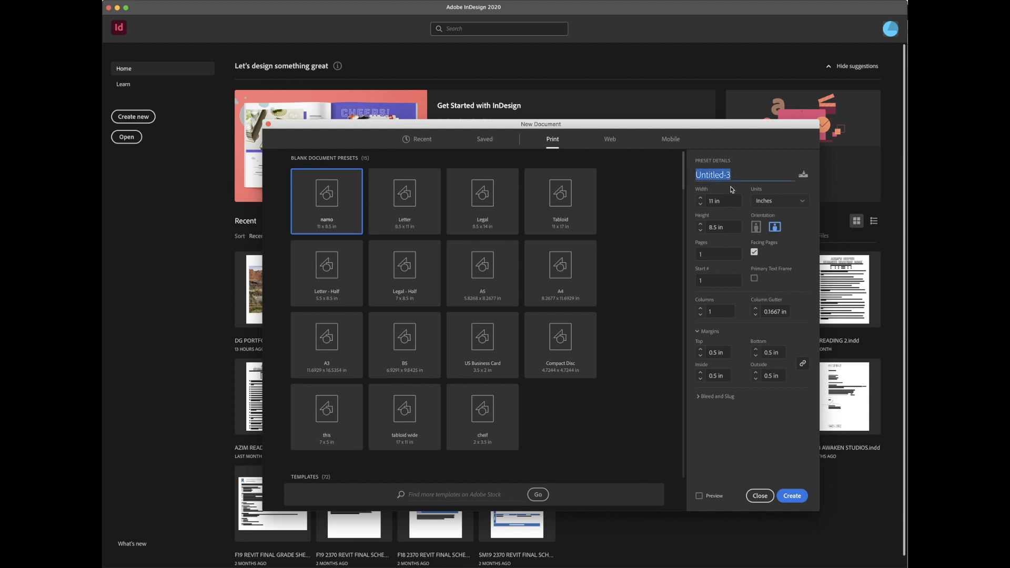
Step: Name the document 'Intro' and set its width and height to 6 in
type("Intro")
key("Tab")
key("Tab")
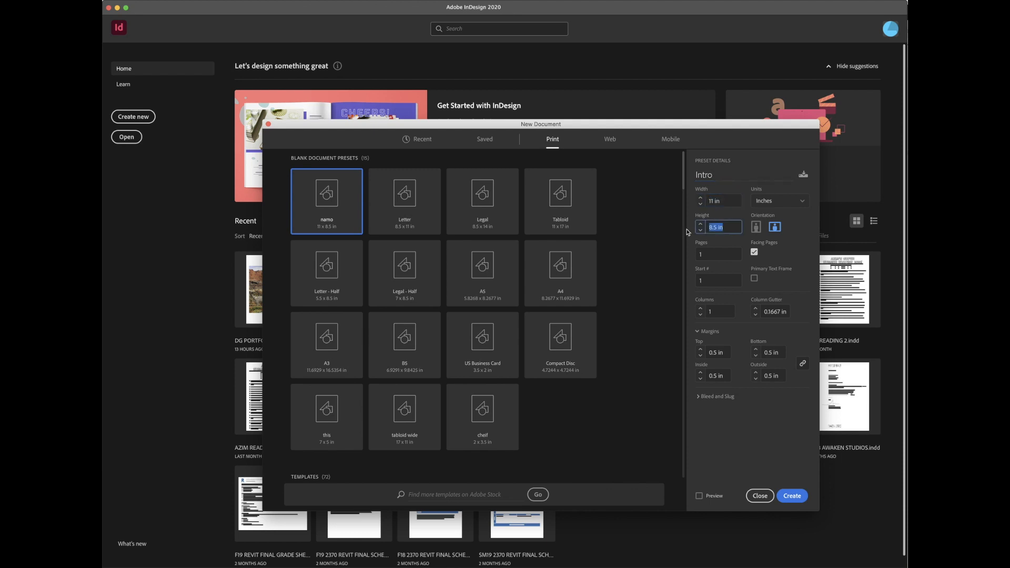
left_click(724, 200)
type("6")
key("Tab")
type("6")
left_click(797, 207)
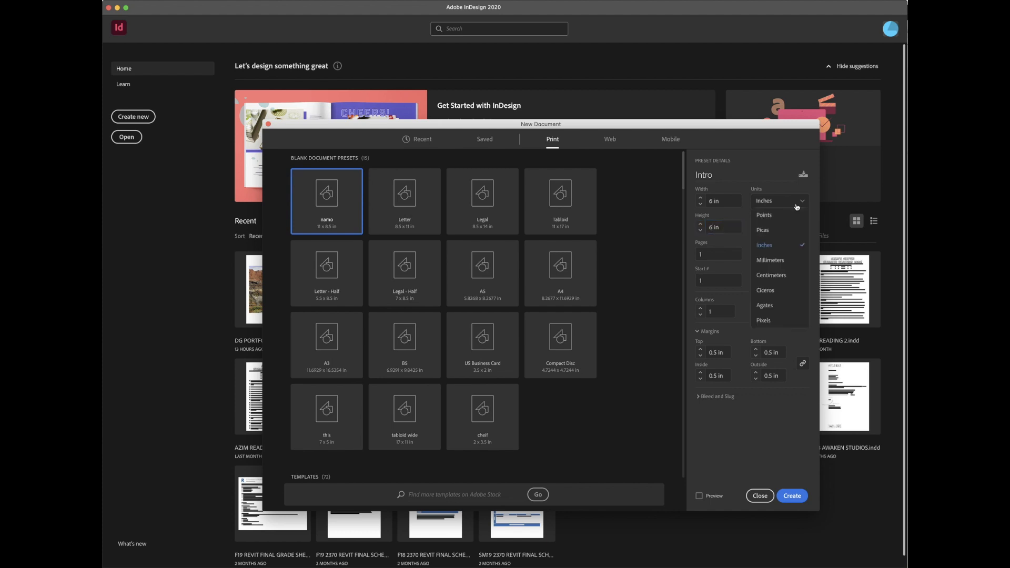
left_click(815, 224)
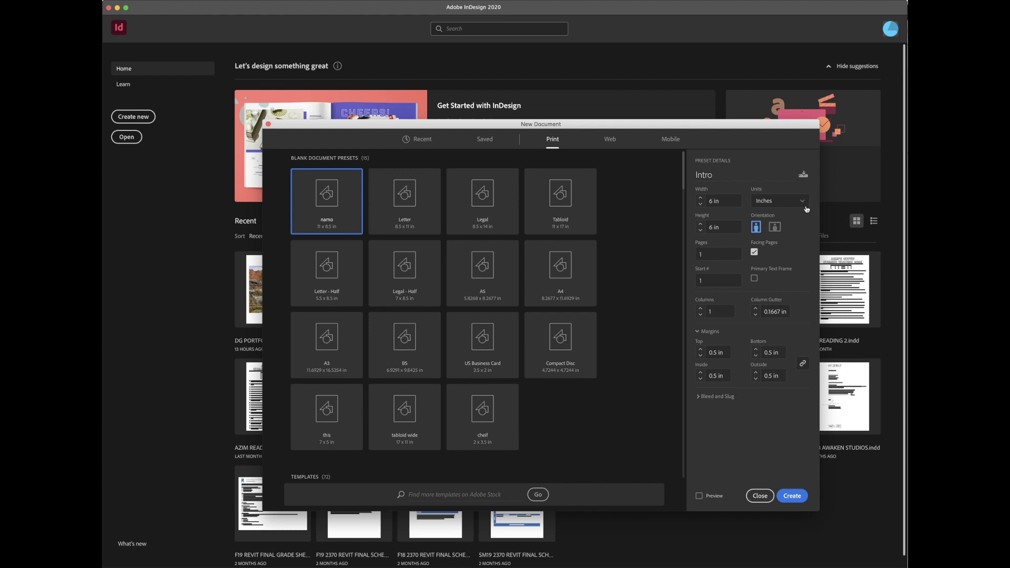
left_click(805, 204)
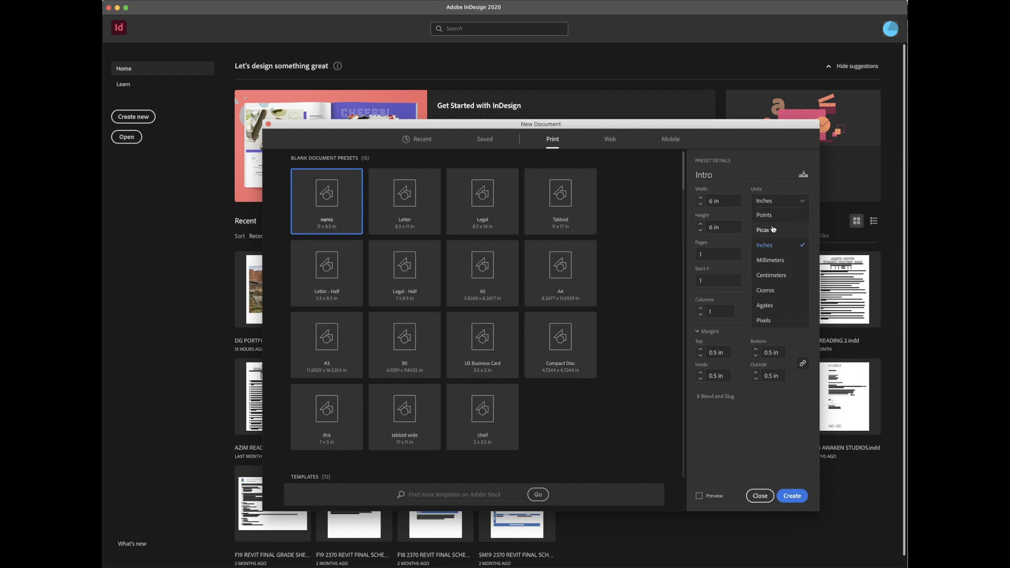
left_click(770, 249)
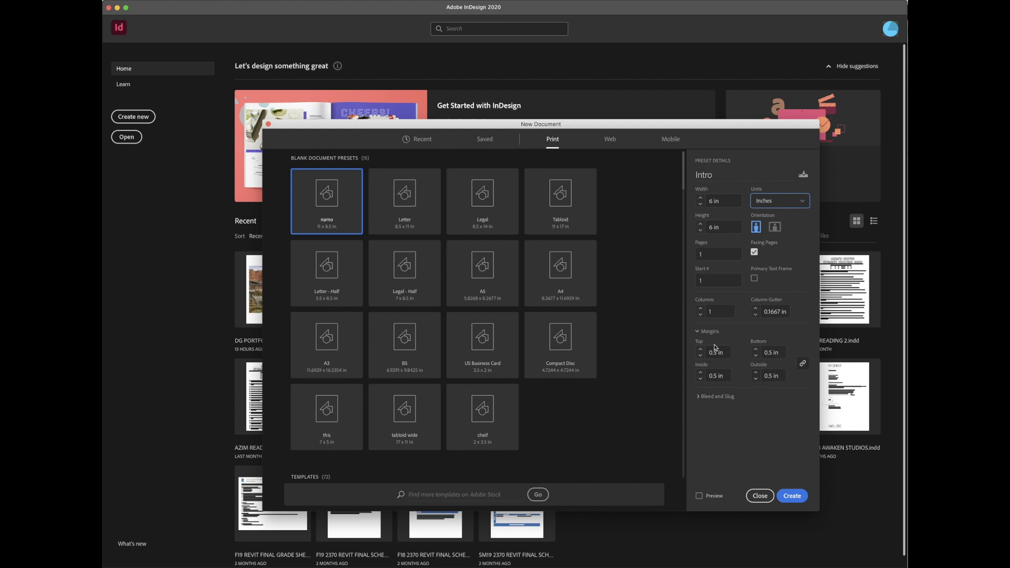
Step: Link the margins and step them all to 1 in, then unlink and set Top to 0.5 in
left_click(802, 364)
left_click(804, 364)
left_click(758, 350)
left_click(758, 351)
left_click(757, 350)
left_click(757, 350)
left_click(802, 367)
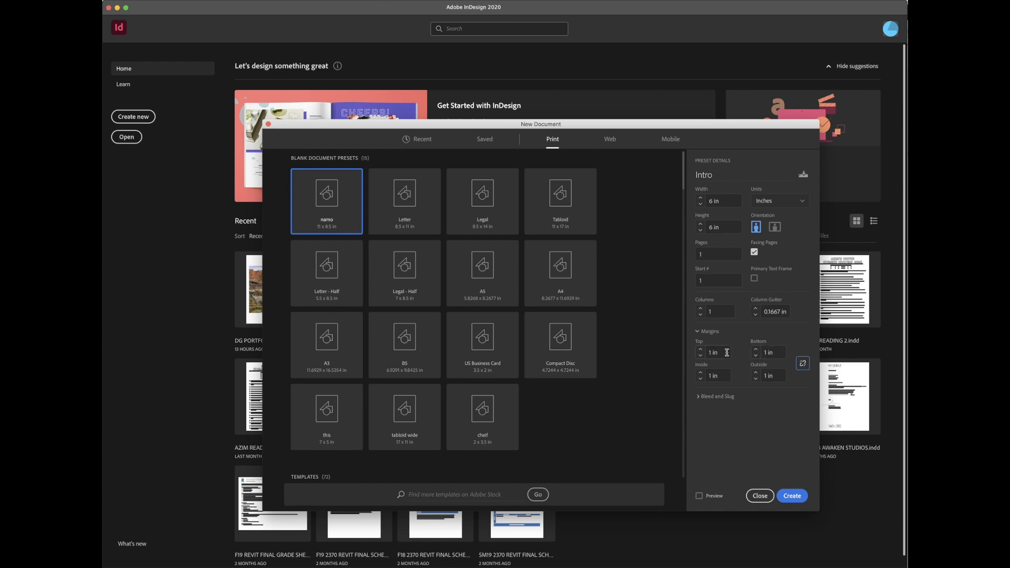
left_click(703, 355)
type("0.5 in")
Step: Create the 6 × 6 in Intro document and zoom out to 150% to see the page
left_click(792, 496)
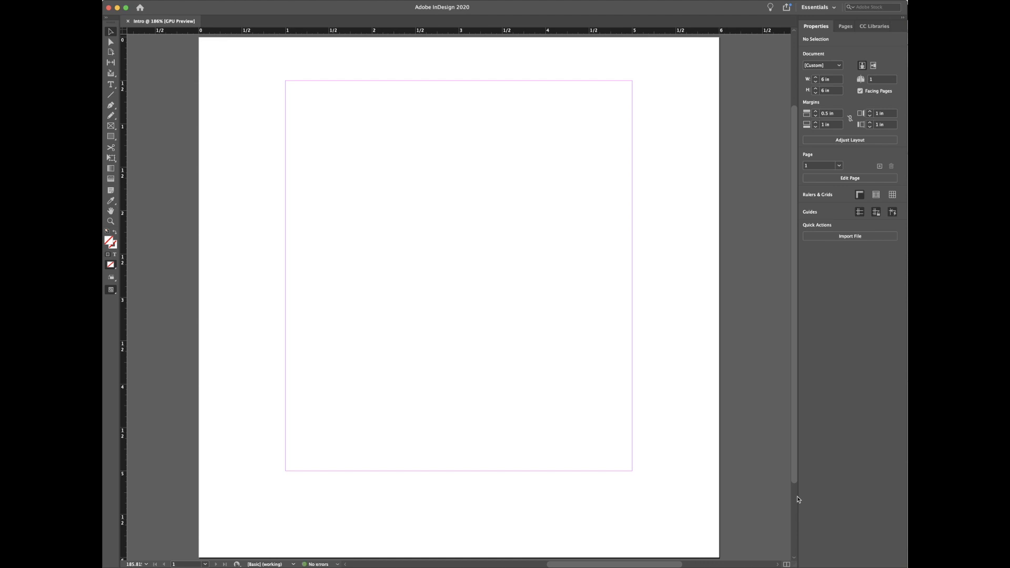
key("super+minus")
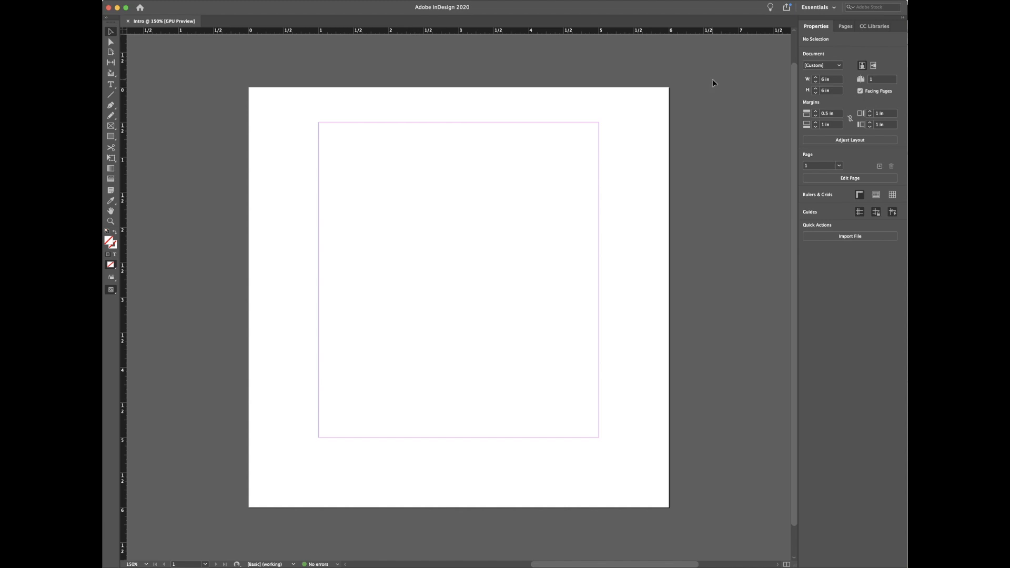
Step: Collapse the side panel dock and switch between the Pages and Properties panels
left_click(902, 21)
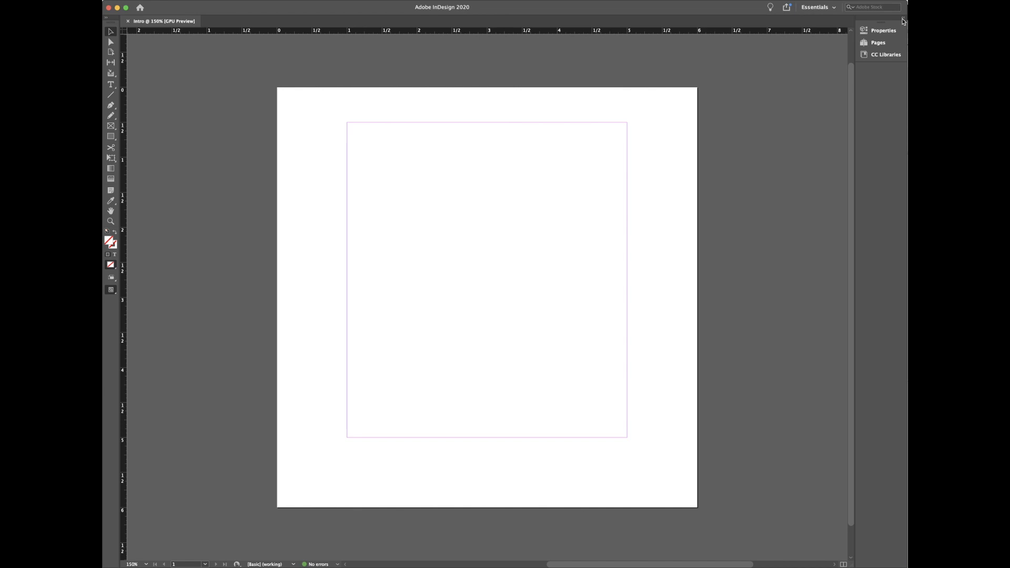
left_click(878, 42)
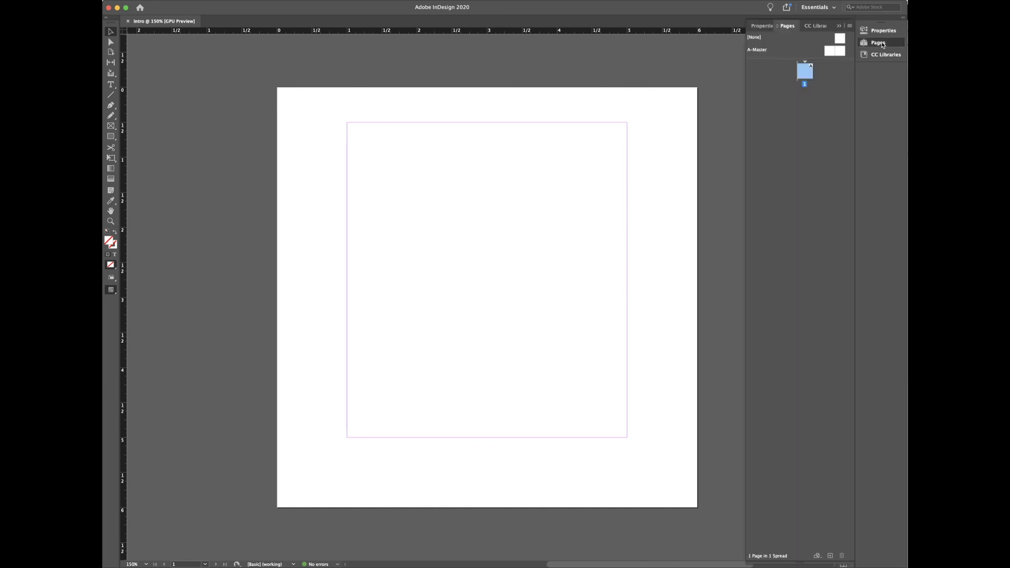
left_click(883, 30)
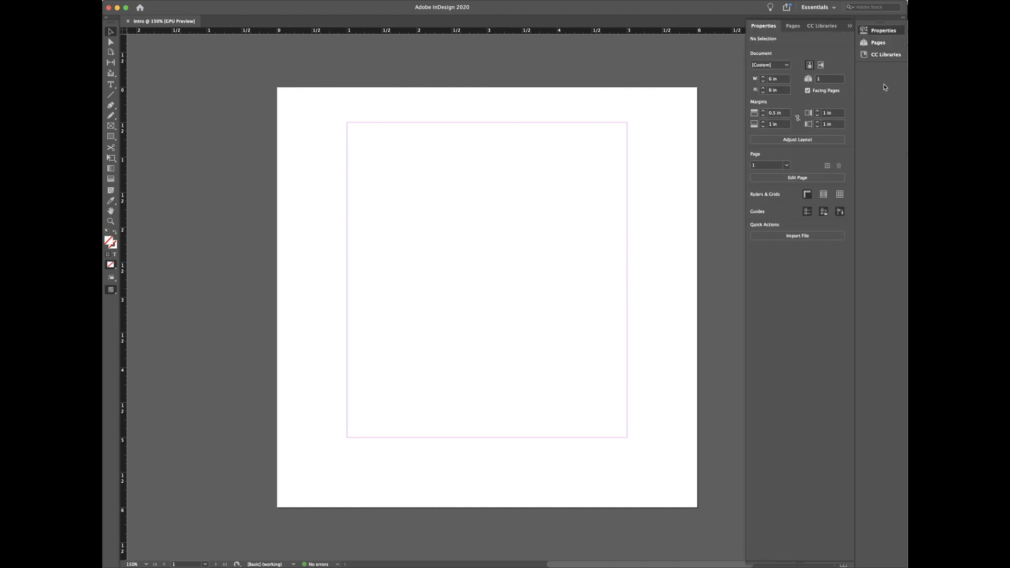
left_click(878, 43)
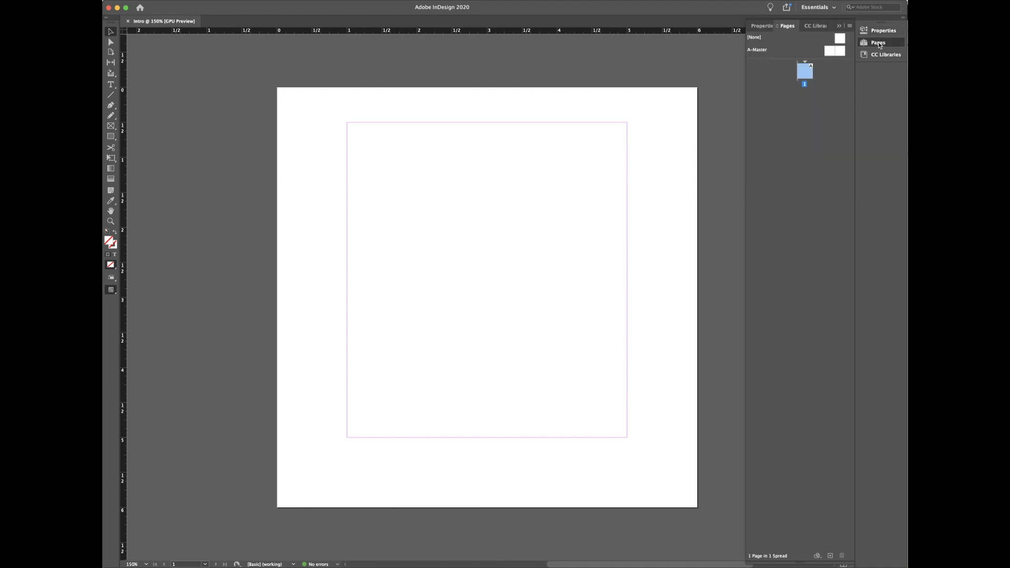
left_click(882, 31)
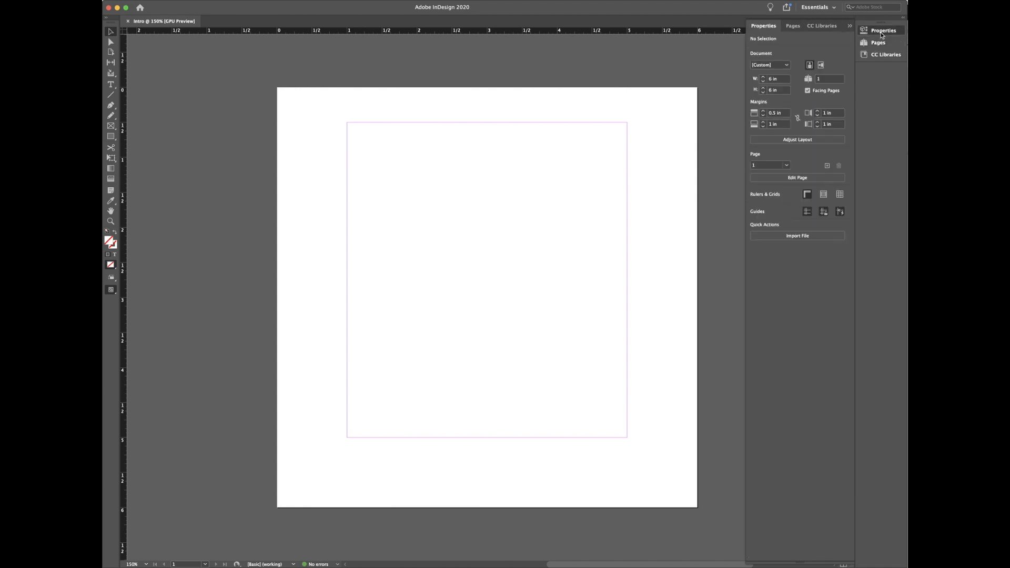
Step: Detach the CC Libraries panel into a floating window and close it
left_click(880, 56)
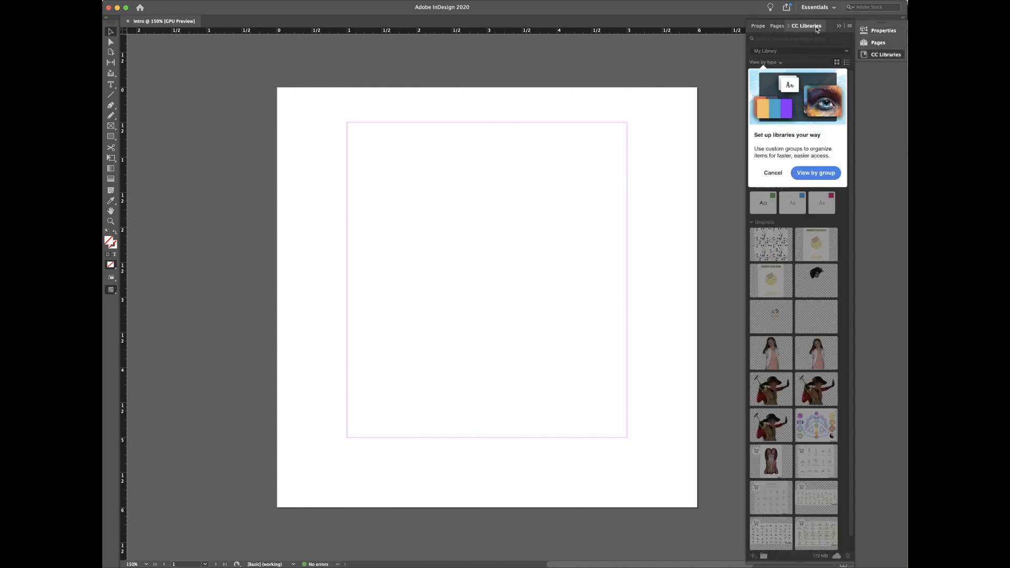
left_click_drag(816, 29, 559, 15)
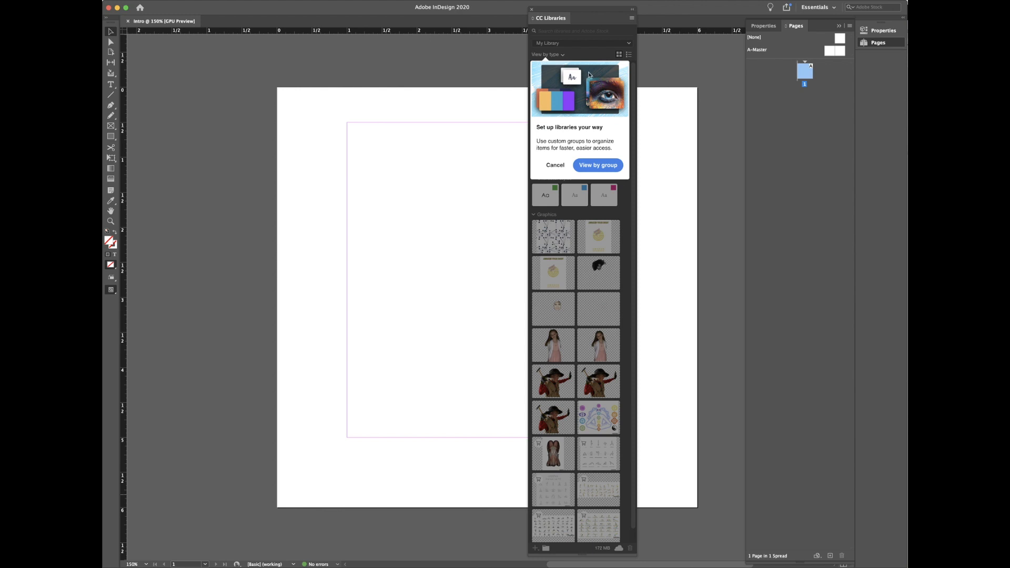
left_click(532, 10)
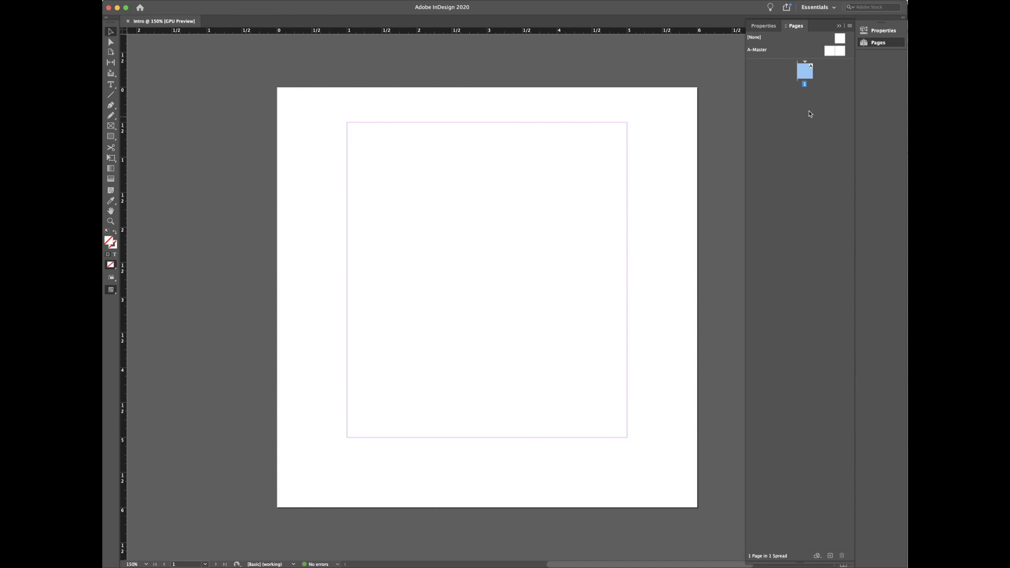
Step: Collapse the dock to icons, reopen Pages, and drag its masters divider down for more room
left_click(839, 26)
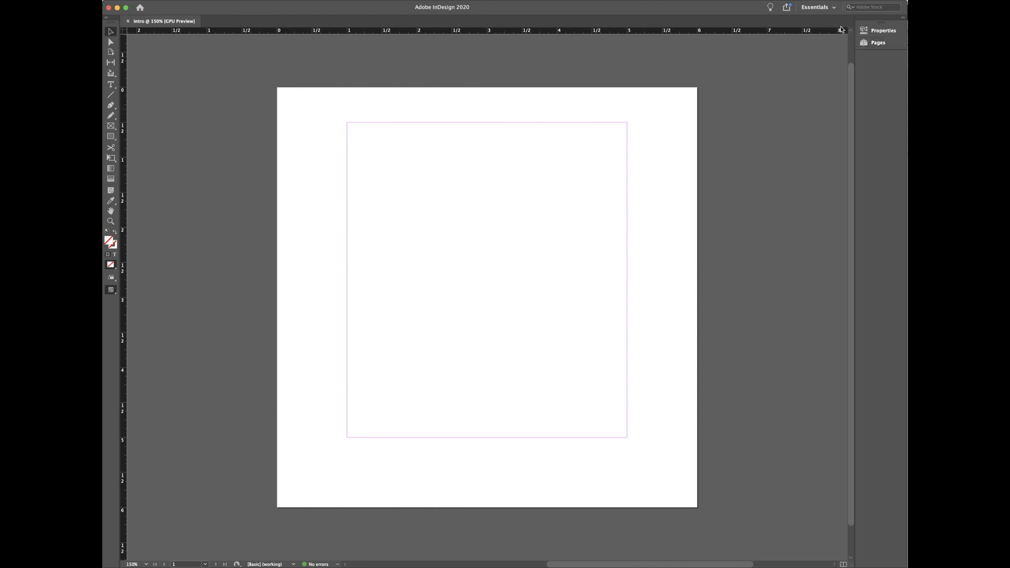
left_click(880, 43)
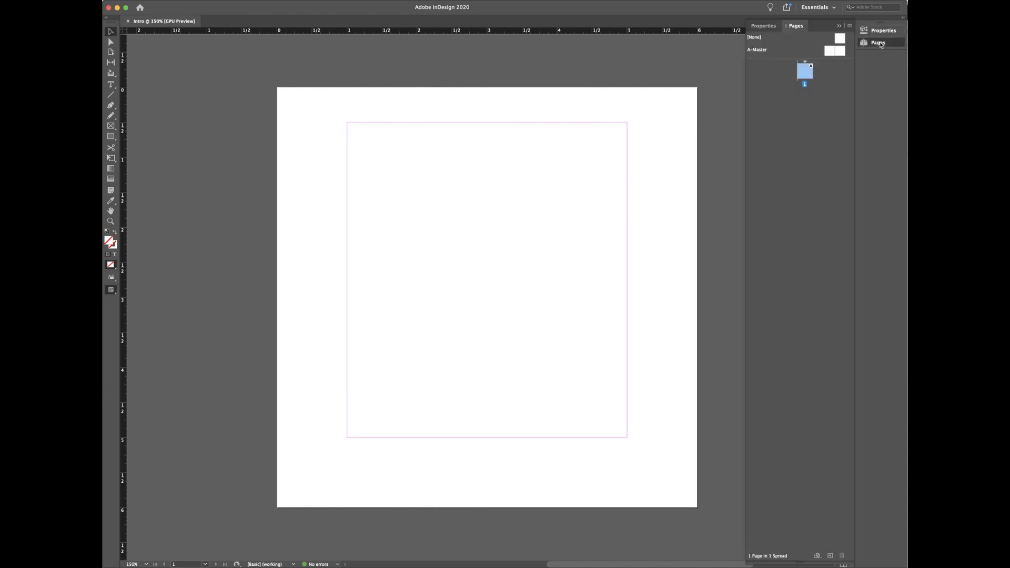
left_click(881, 36)
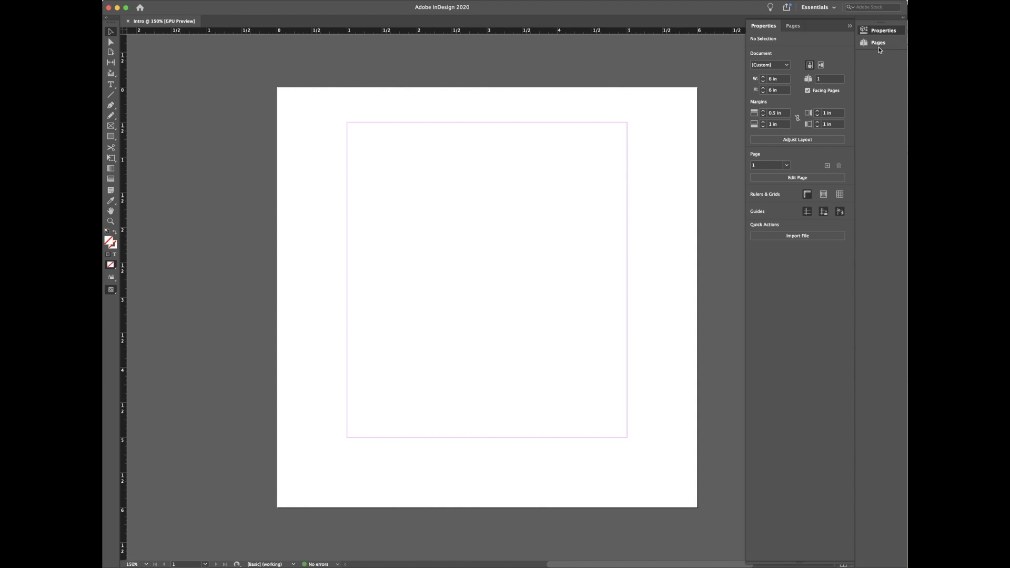
left_click(879, 45)
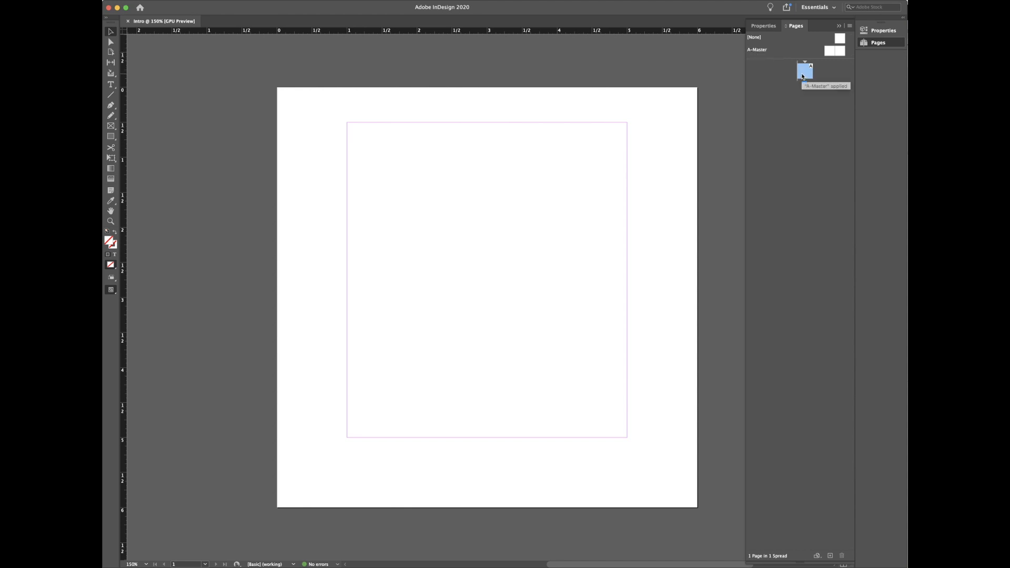
left_click_drag(787, 60, 787, 280)
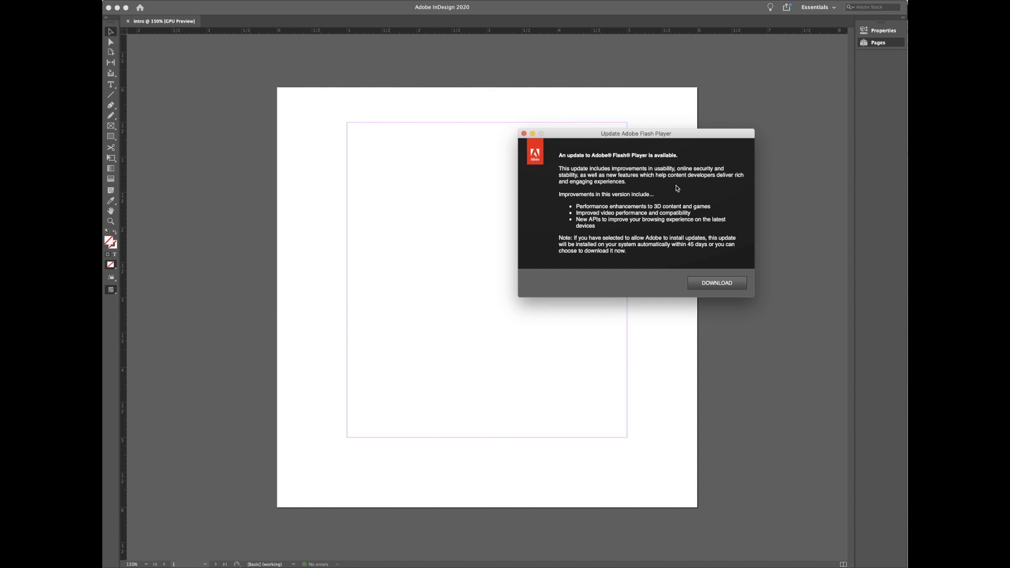
Step: Dismiss the Flash Player update notice, show Intro's Properties panel, and open the Window menu
left_click(525, 134)
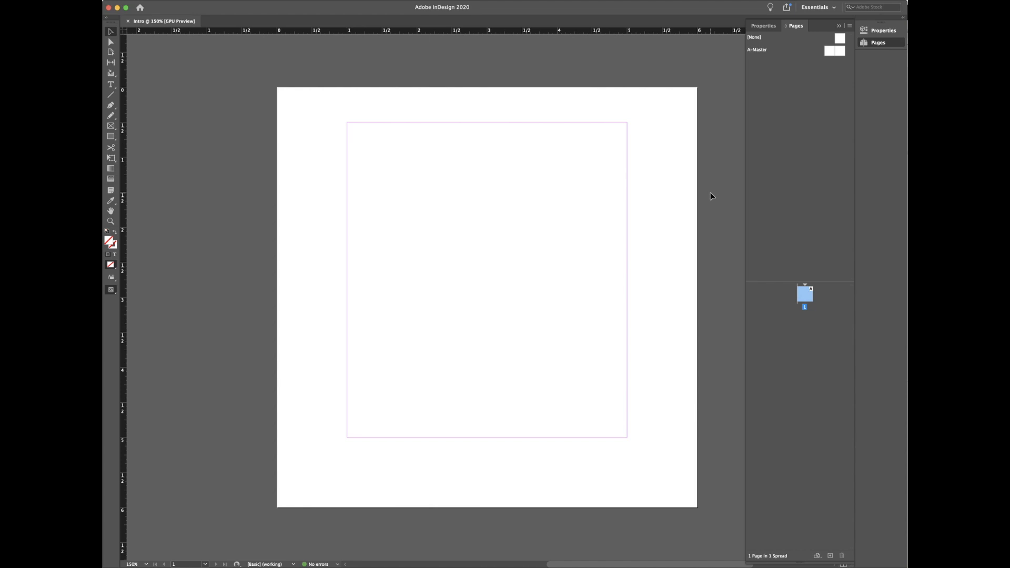
left_click(876, 32)
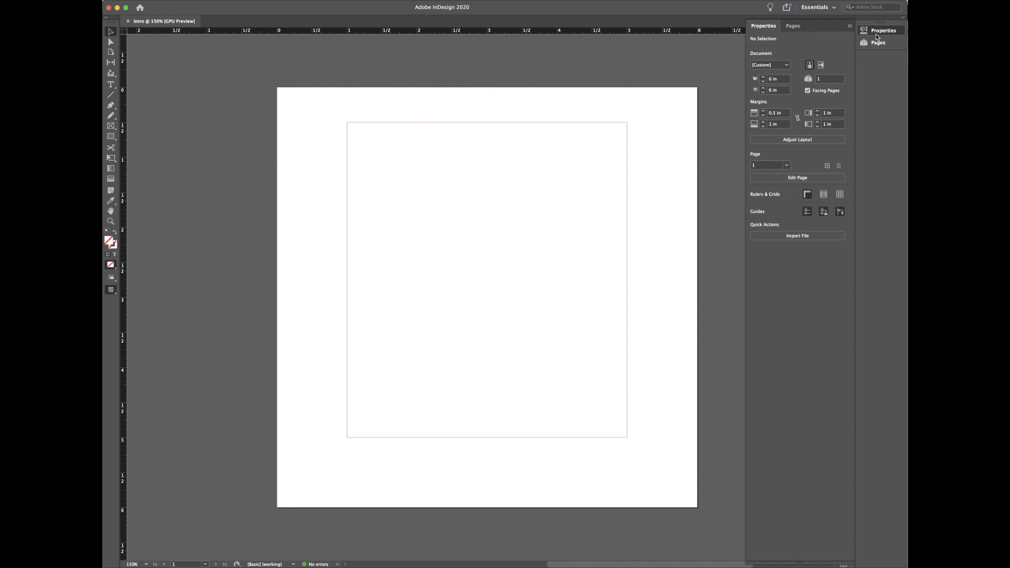
left_click(322, 1)
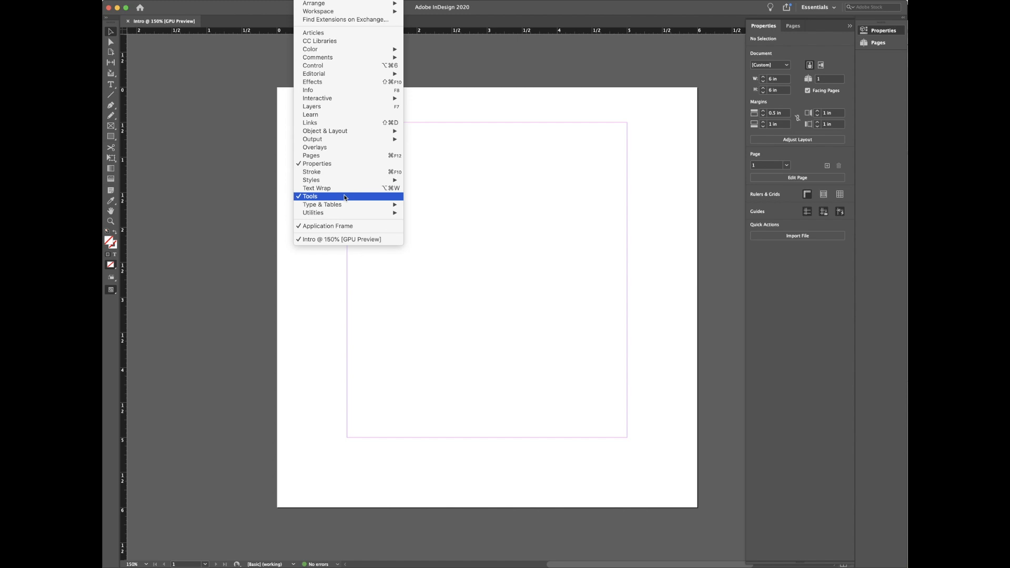
mouse_move(346, 205)
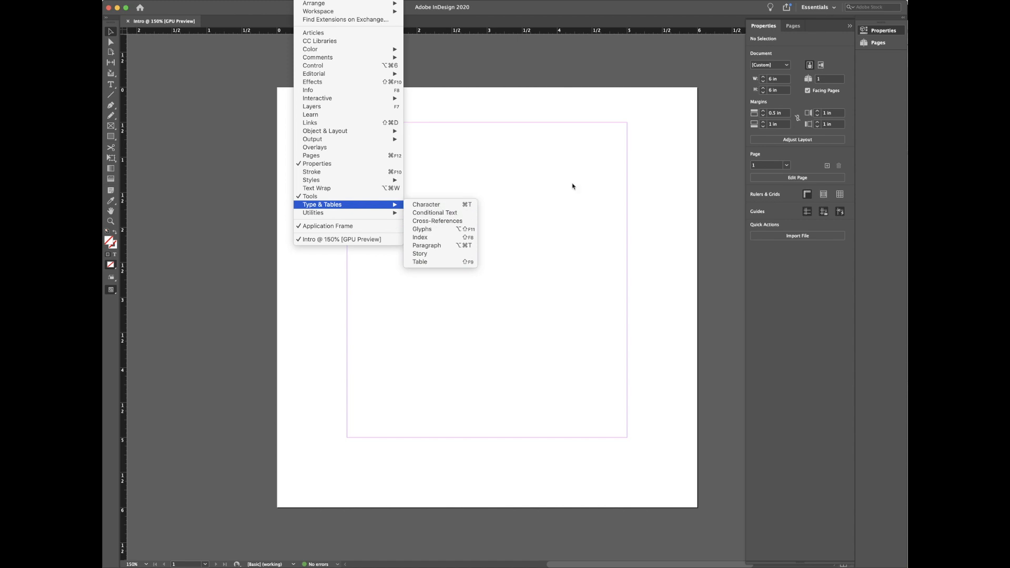
left_click(659, 163)
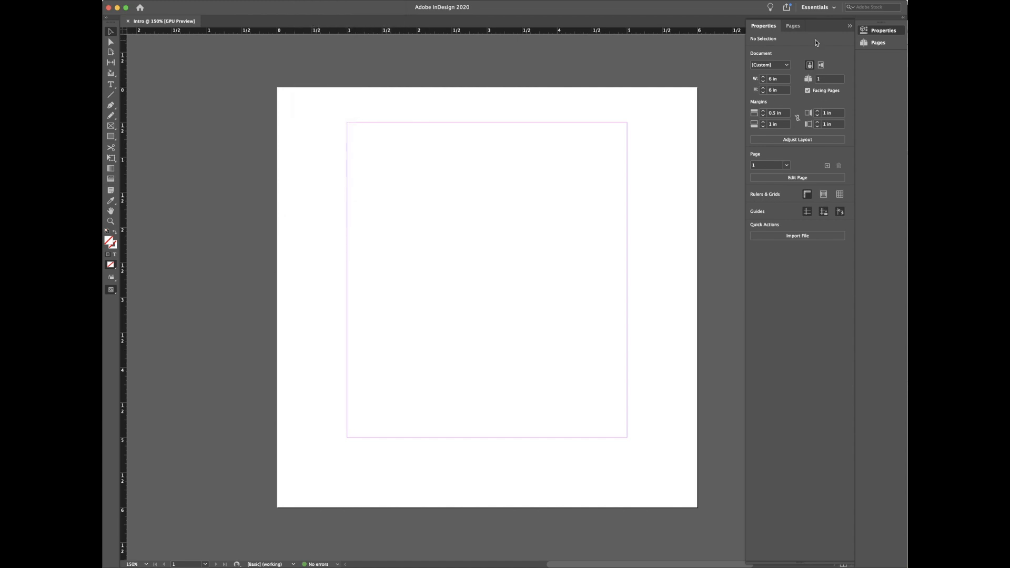
left_click(868, 45)
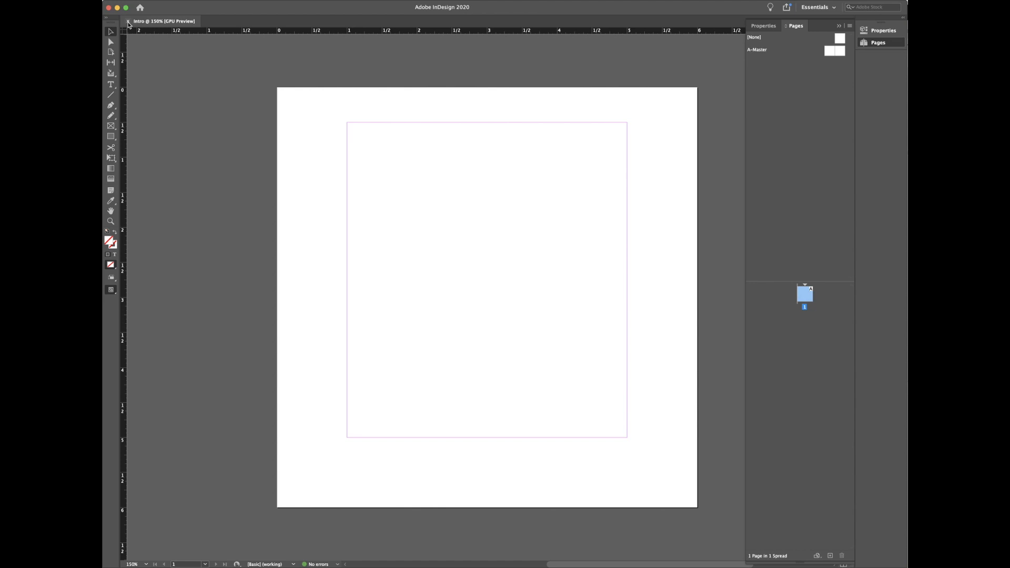
key("super+Tab")
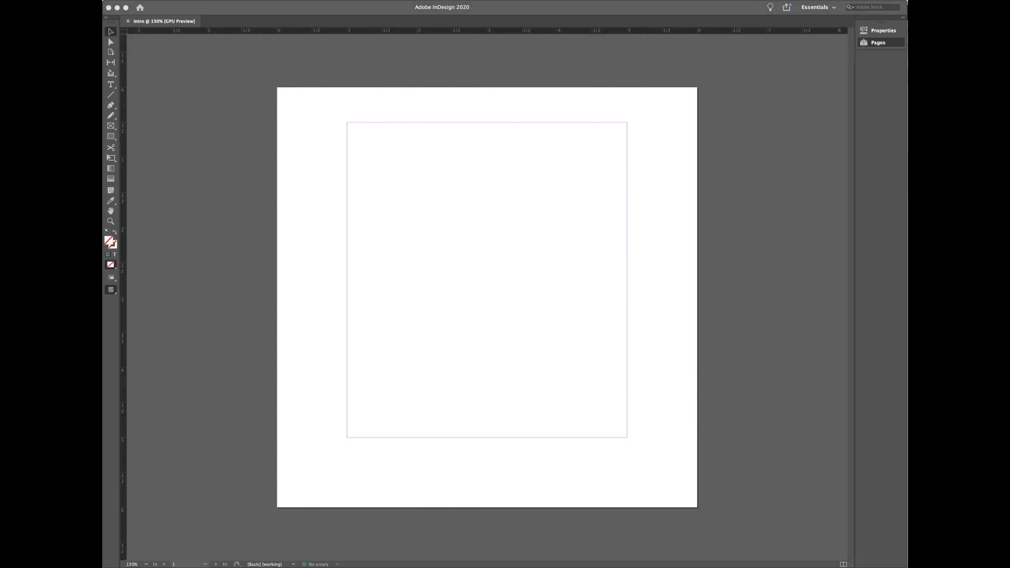
Step: Close the Intro document from its tab to return to the Home screen
left_click(128, 22)
left_click(128, 22)
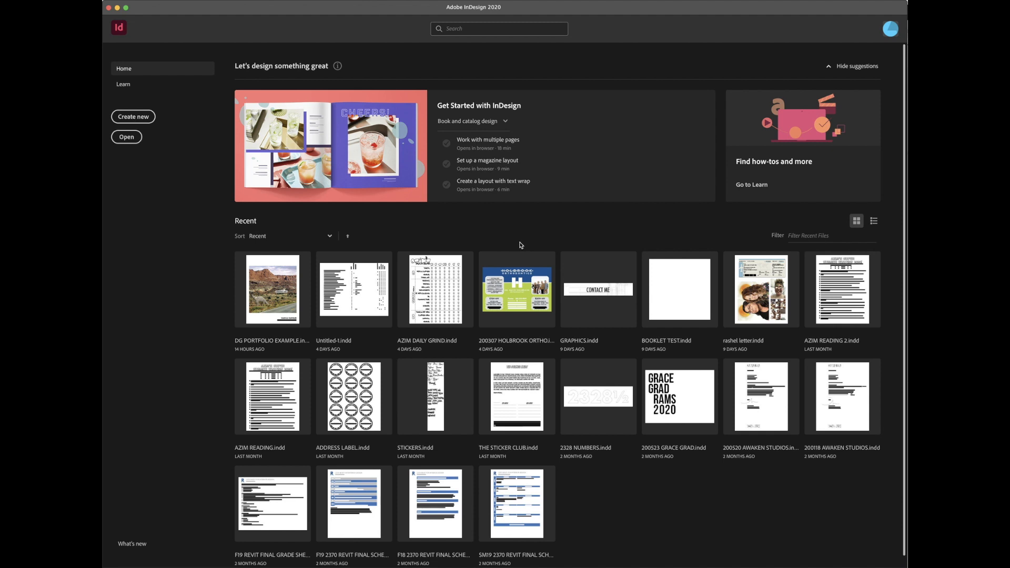
left_click(134, 119)
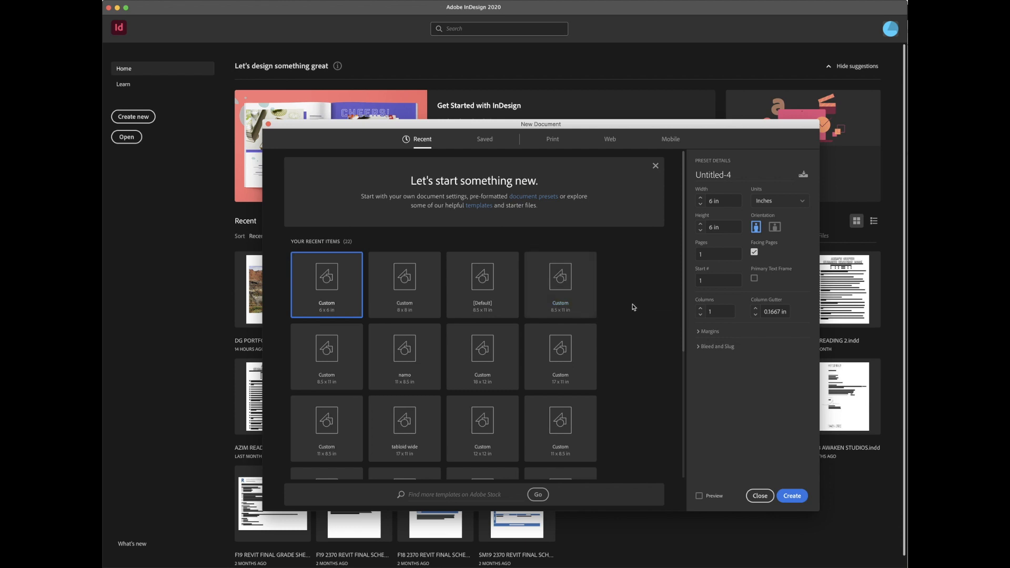
left_click(482, 306)
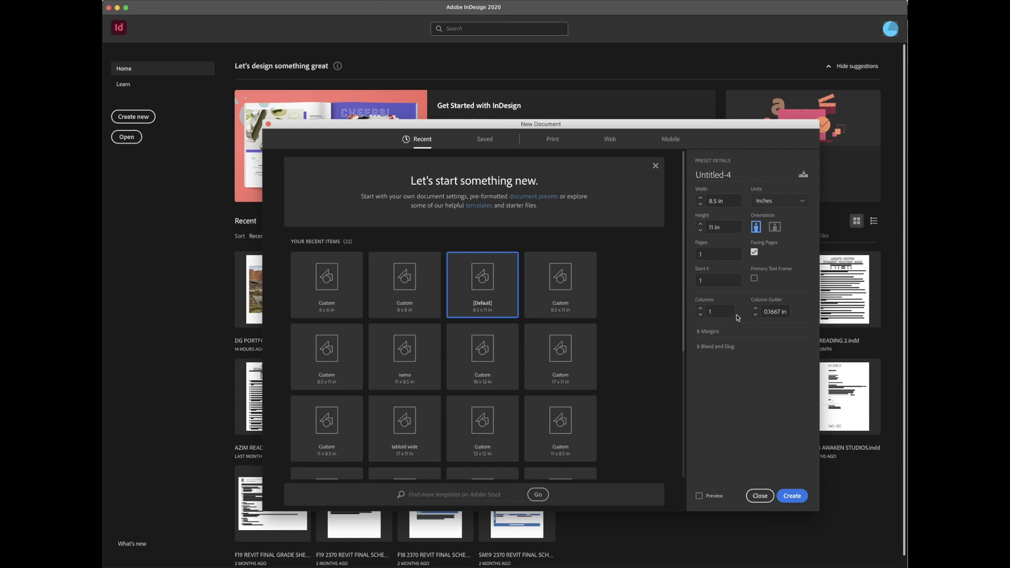
left_click(698, 332)
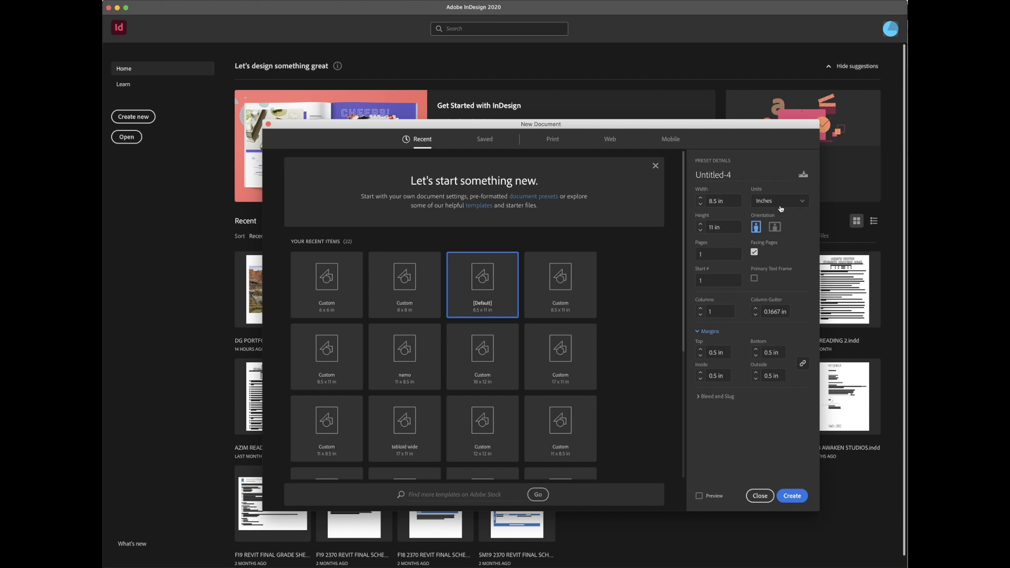
left_click(759, 496)
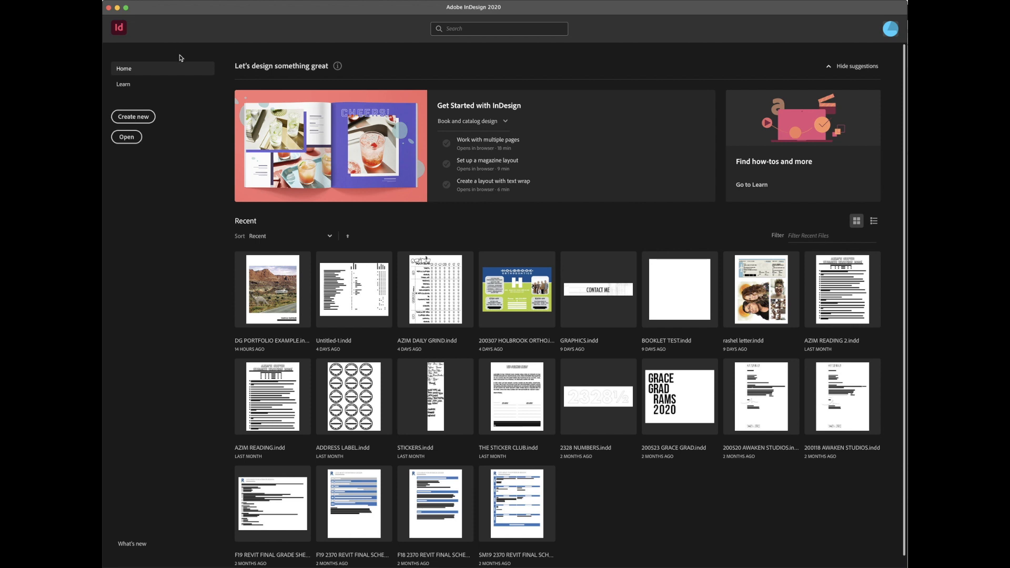
Step: From the Home screen, bring up the InDesign menu's Preferences submenu
left_click(158, 1)
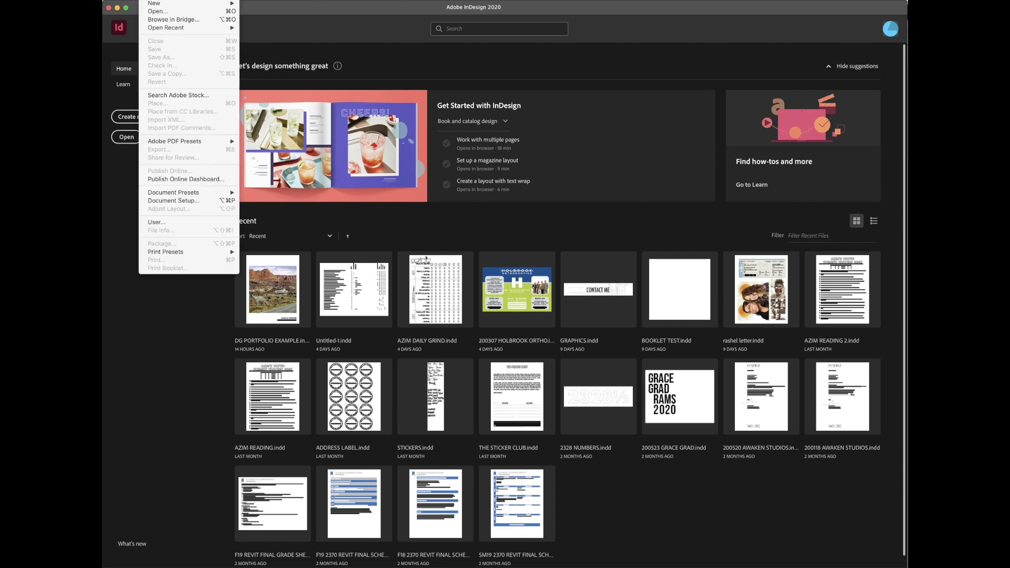
mouse_move(124, 1)
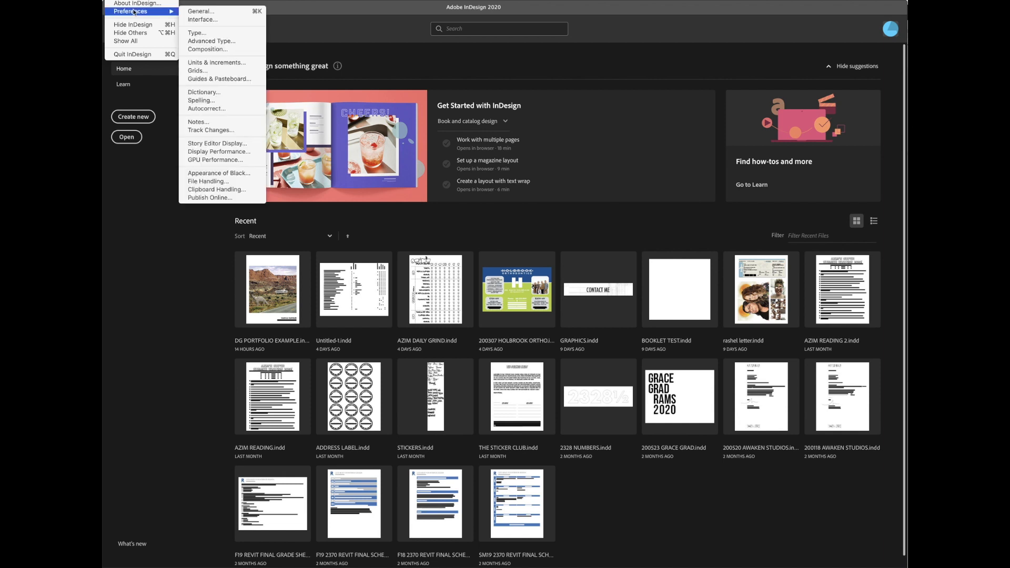
Step: In Units & Increments preferences, keep the horizontal and vertical rulers in inches and confirm
left_click(217, 63)
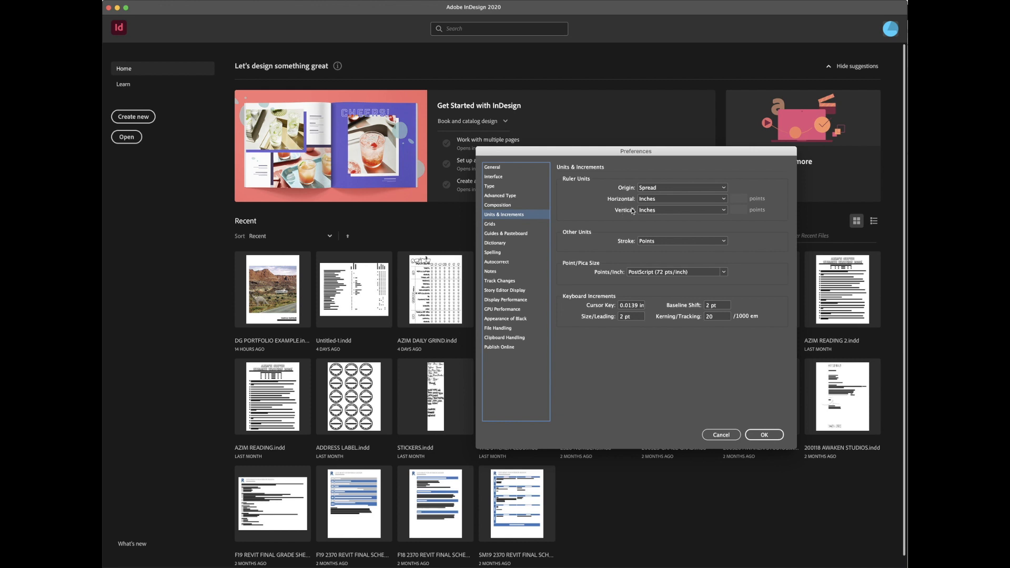
left_click(657, 202)
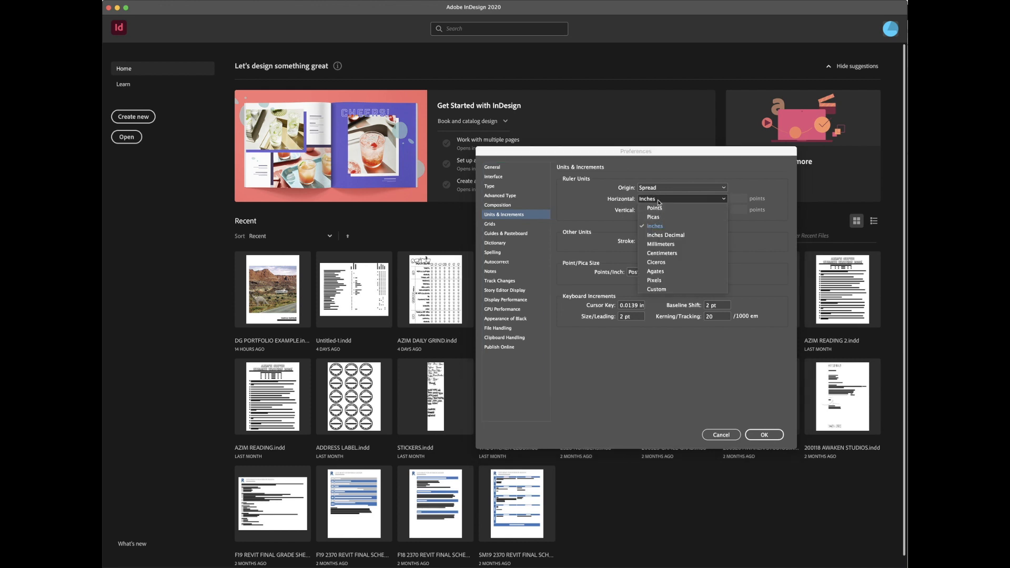
left_click(658, 201)
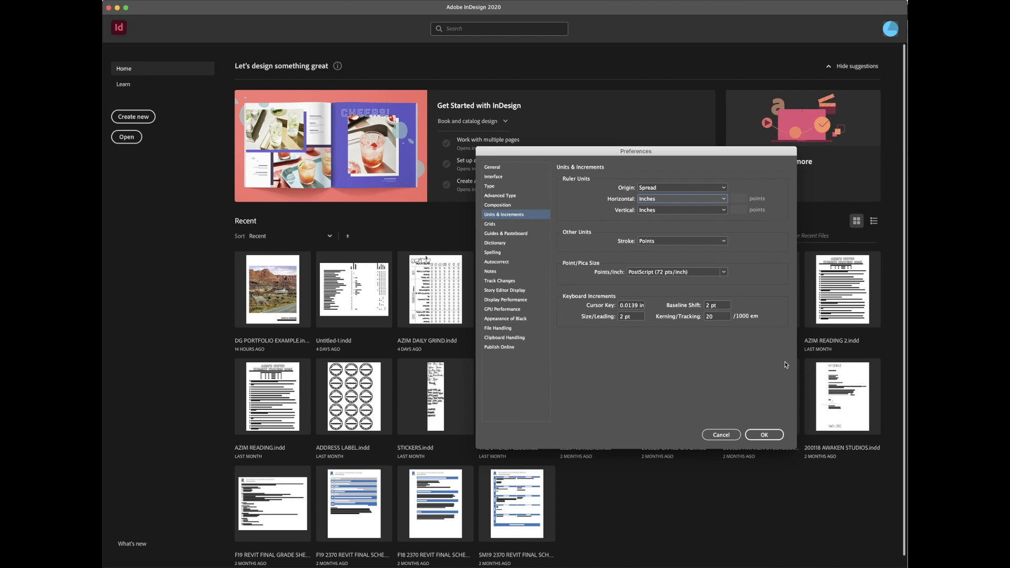
left_click(765, 435)
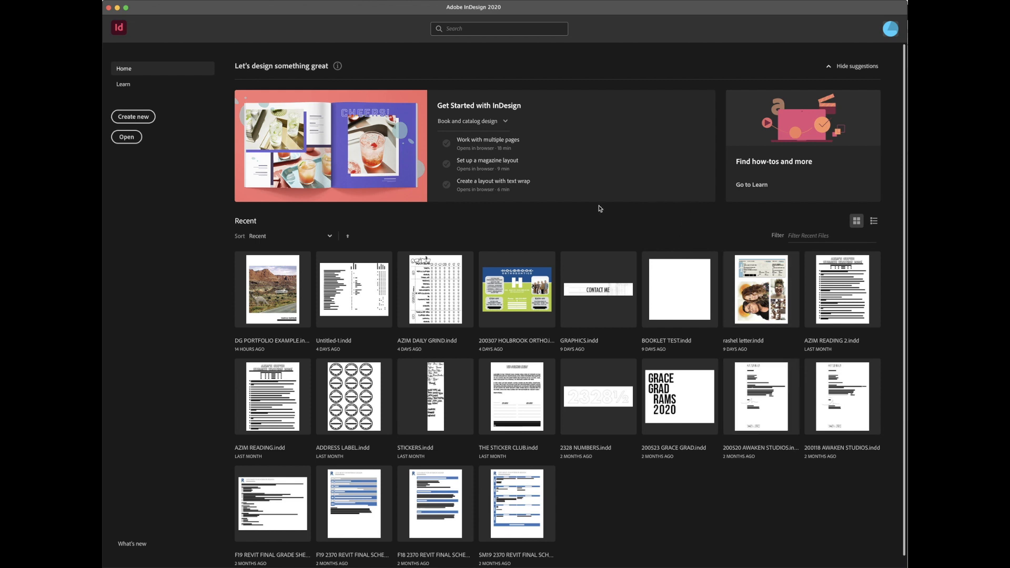
Step: Create a new Letter 8.5 × 11 in print document with facing pages and 0.5 in margins
left_click(140, 120)
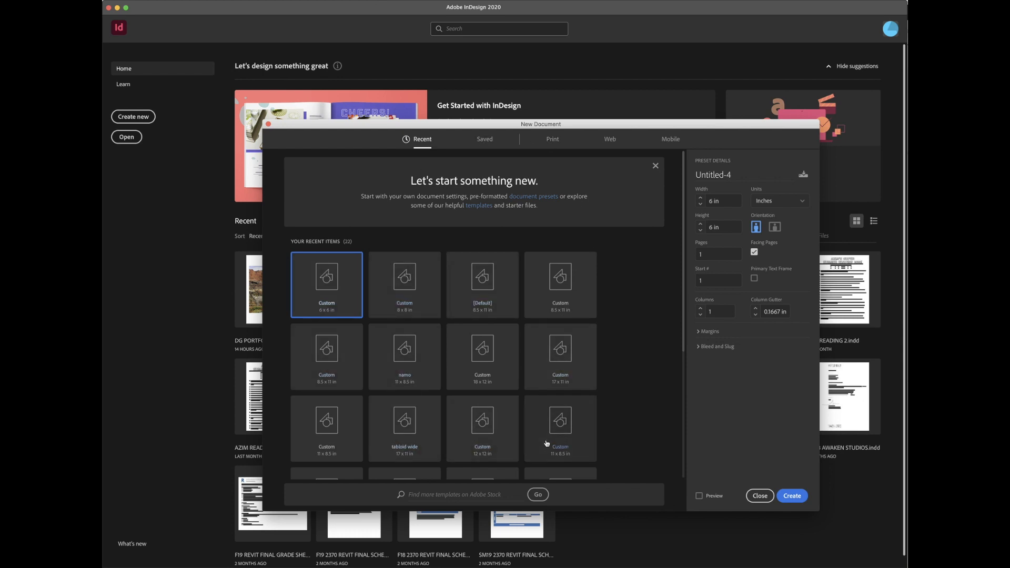
left_click(557, 145)
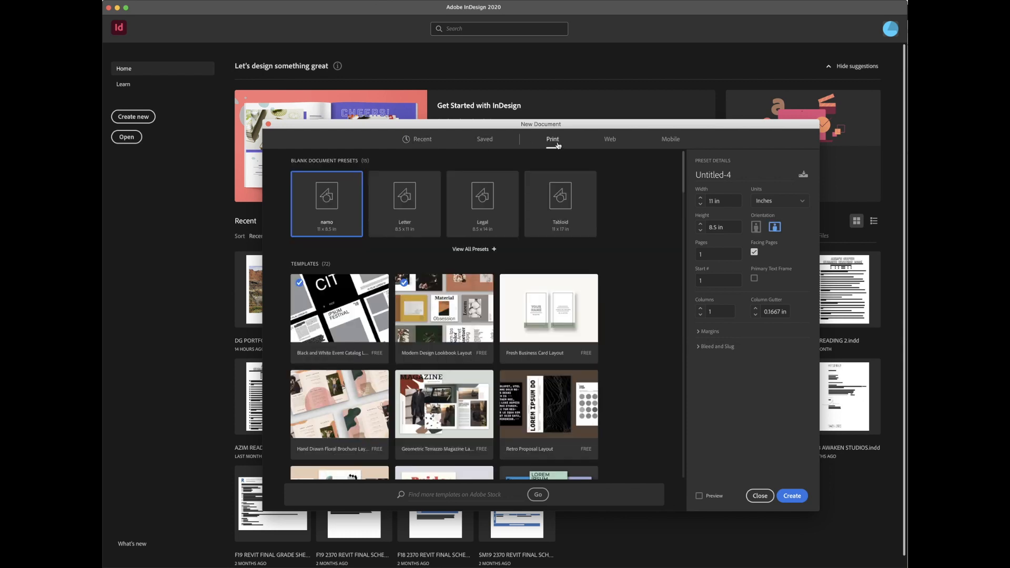
left_click(403, 206)
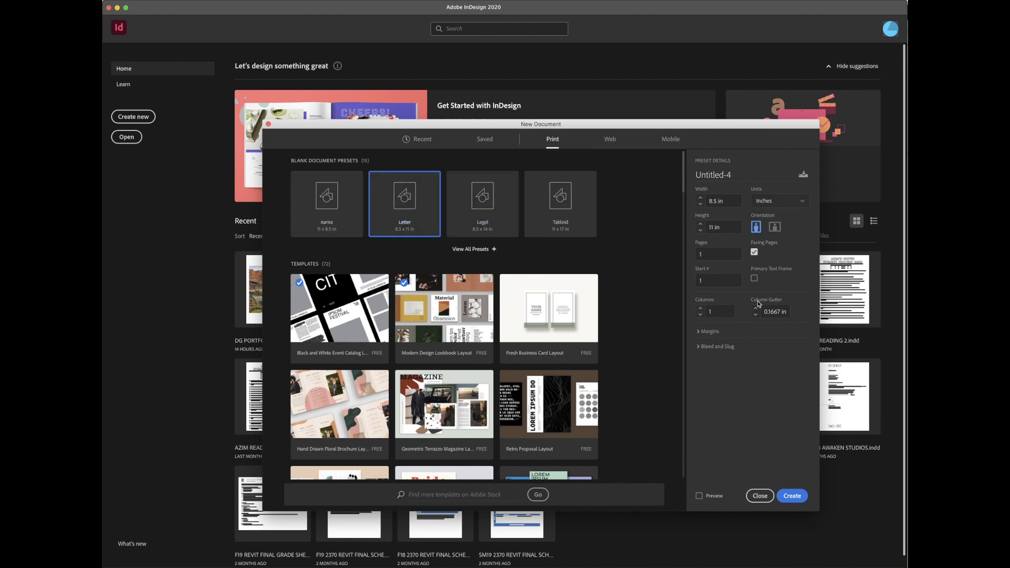
left_click(698, 332)
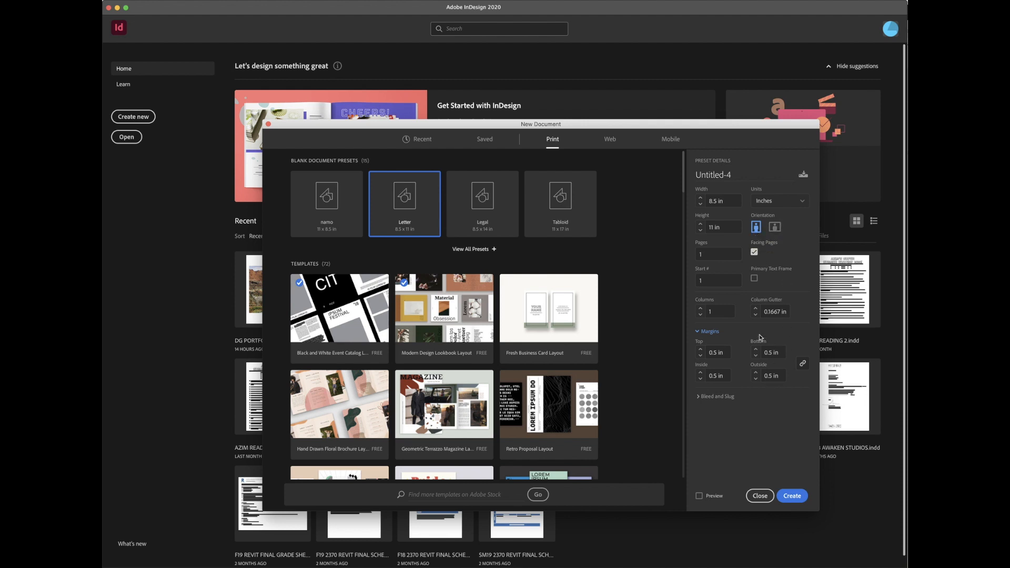
left_click(792, 496)
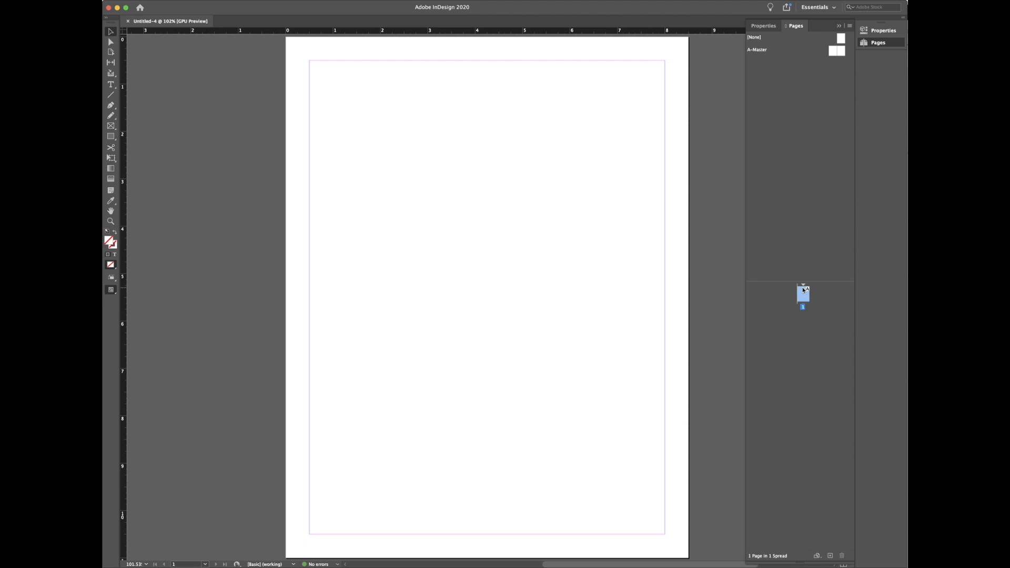
Step: Set the Pages panel page thumbnails to Jumbo size
right_click(804, 300)
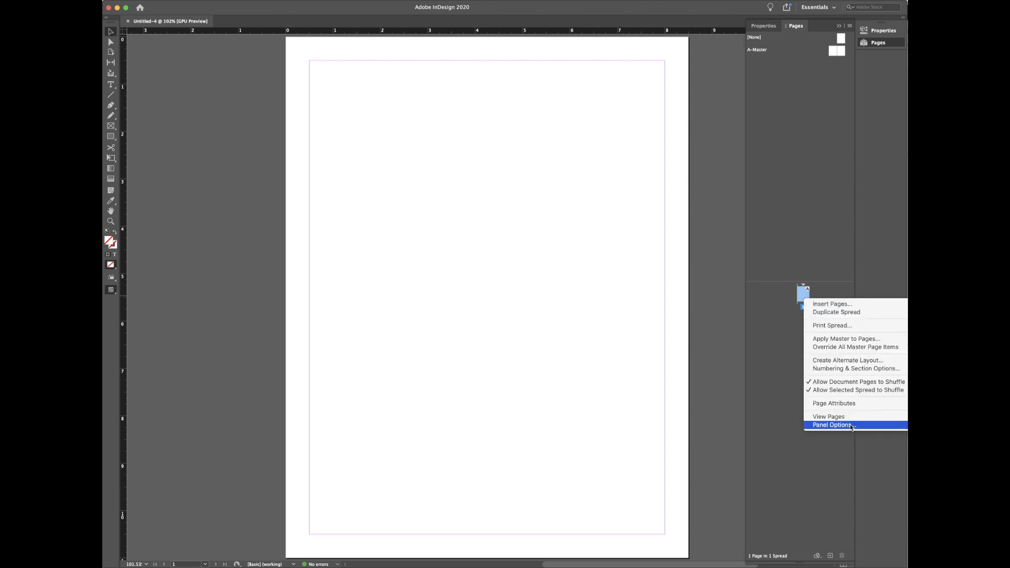
left_click(851, 425)
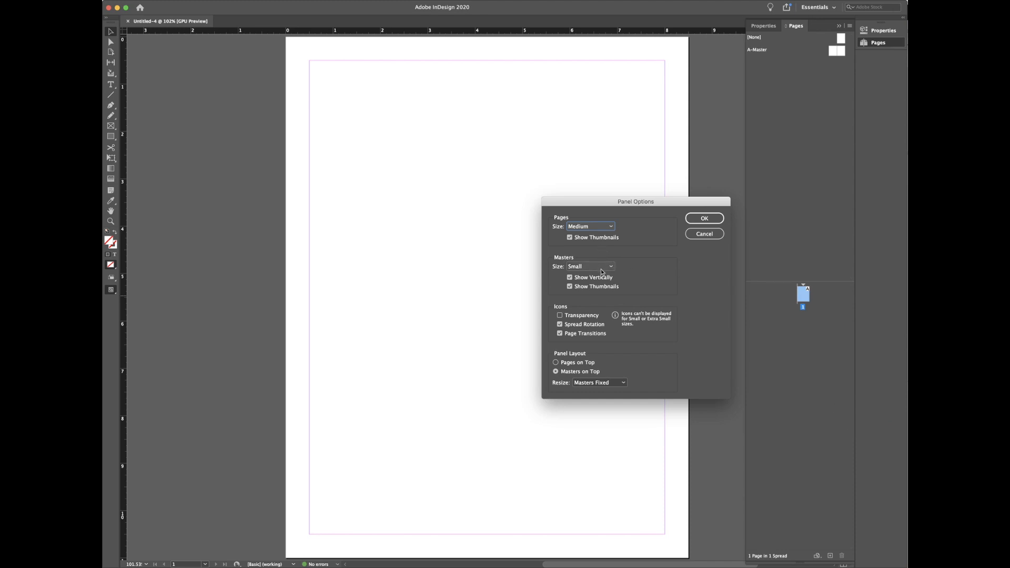
left_click(607, 227)
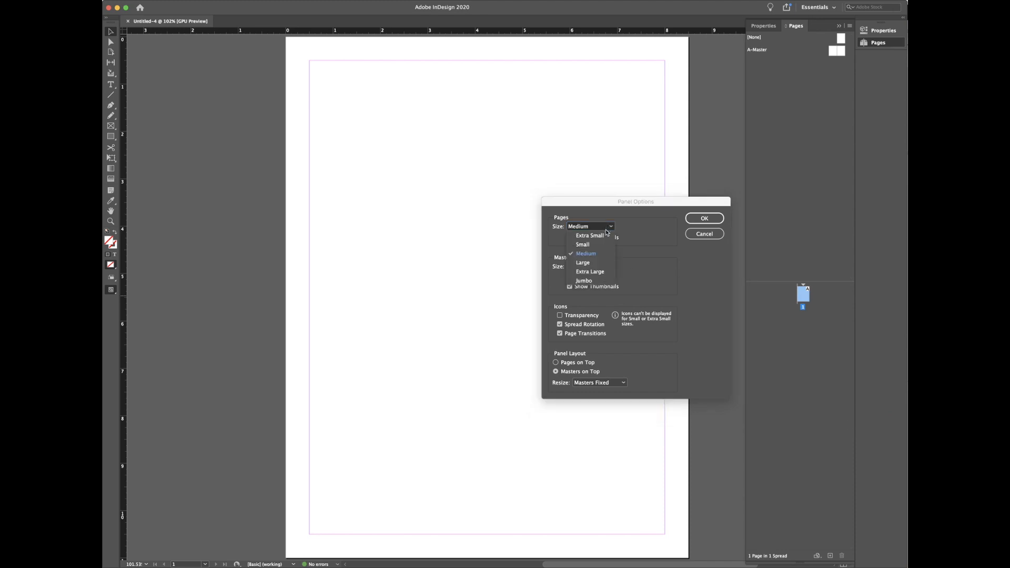
left_click(594, 280)
left_click(714, 219)
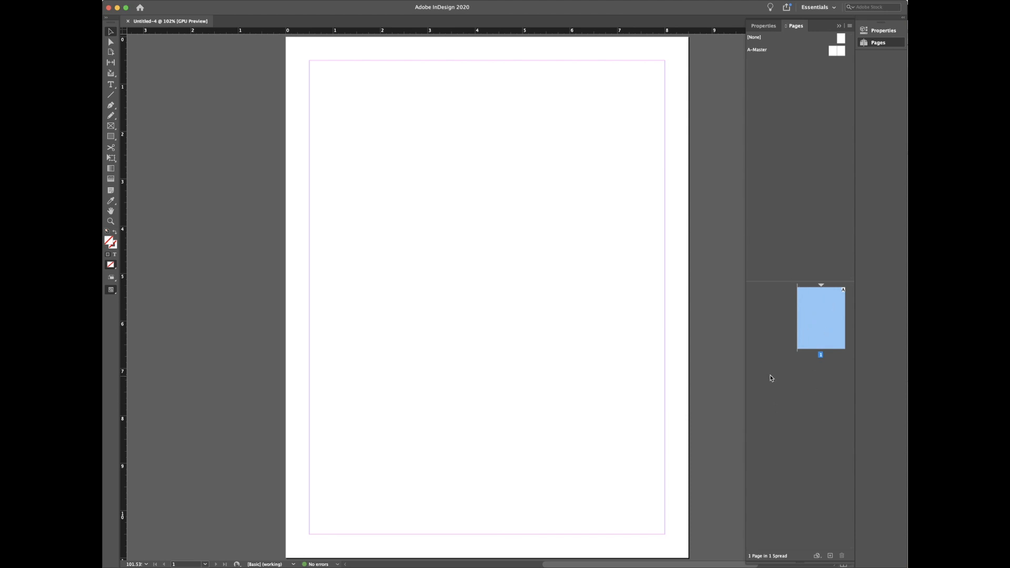
Step: Set master thumbnails to Jumbo and enlarge the masters section of the Pages panel
right_click(803, 318)
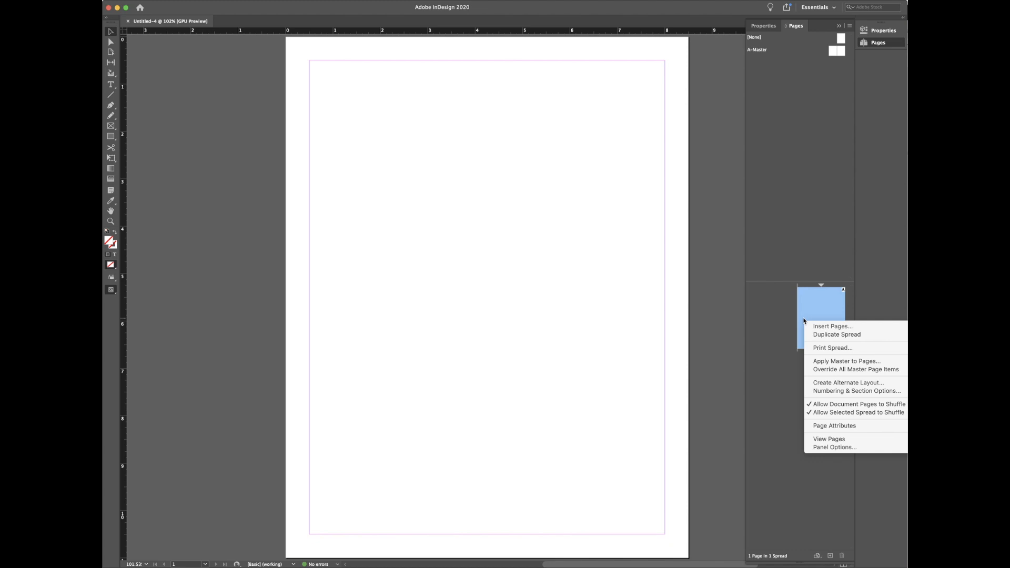
left_click(830, 447)
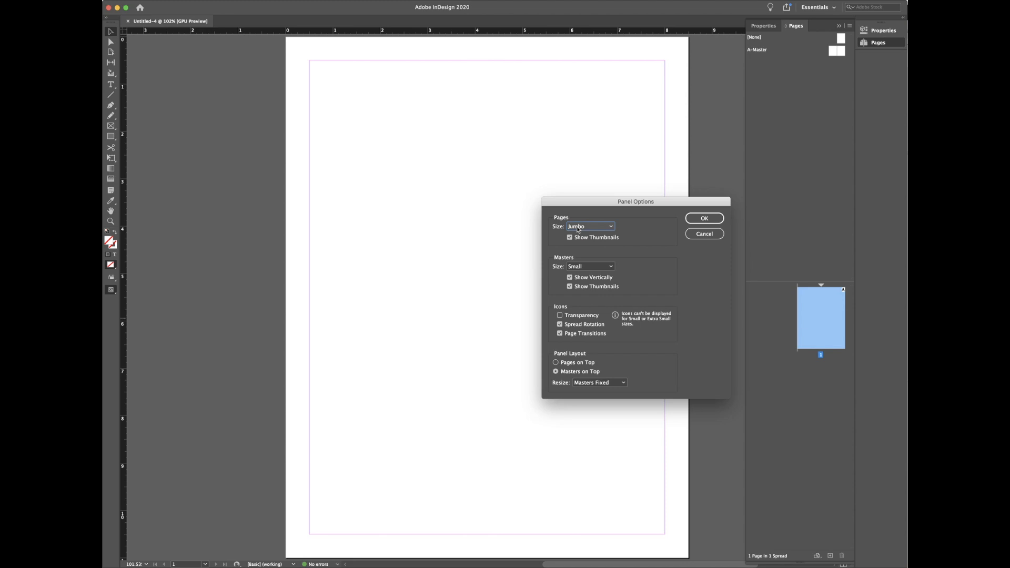
left_click(598, 267)
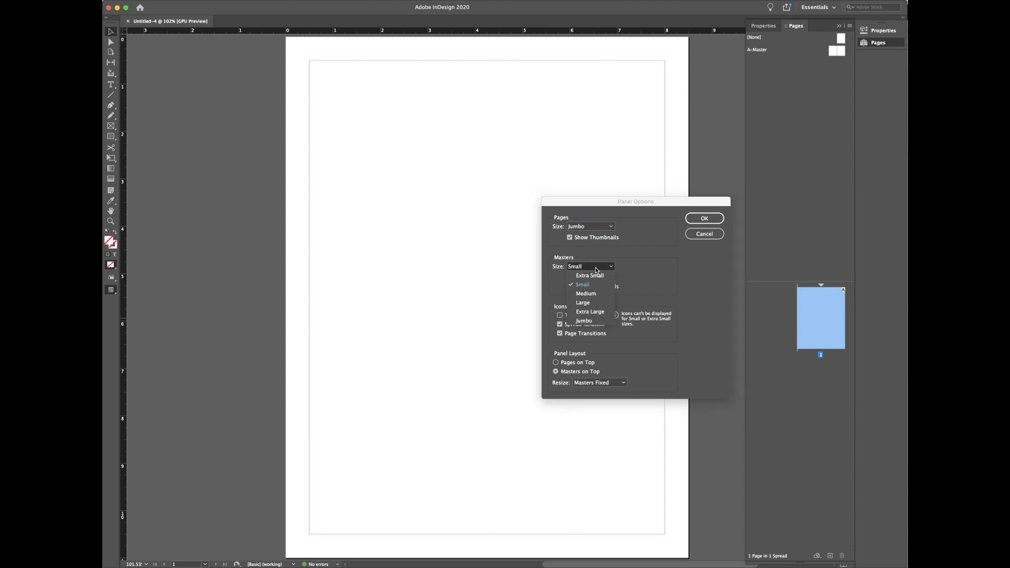
left_click(596, 325)
left_click(704, 218)
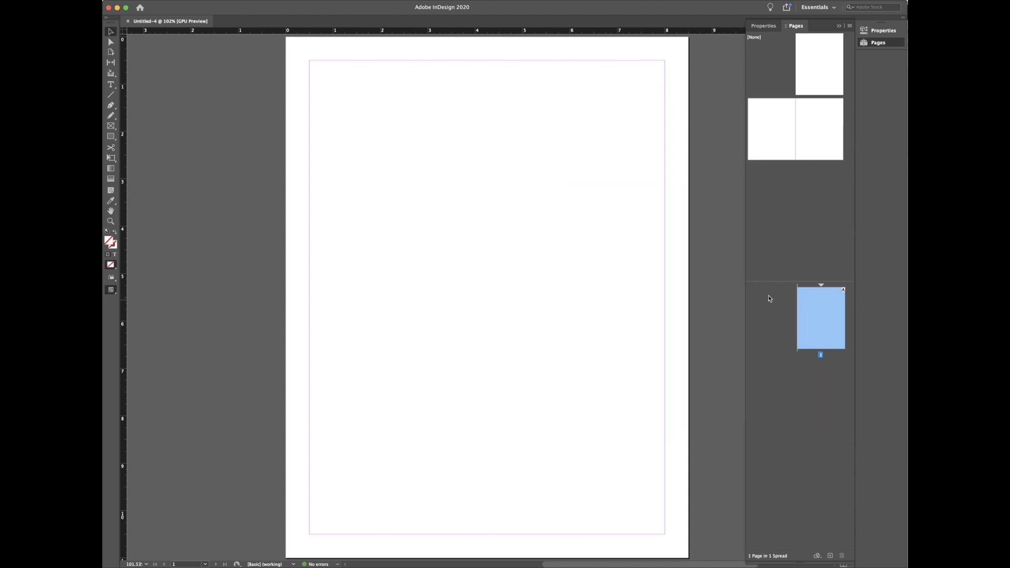
left_click_drag(768, 282, 768, 293)
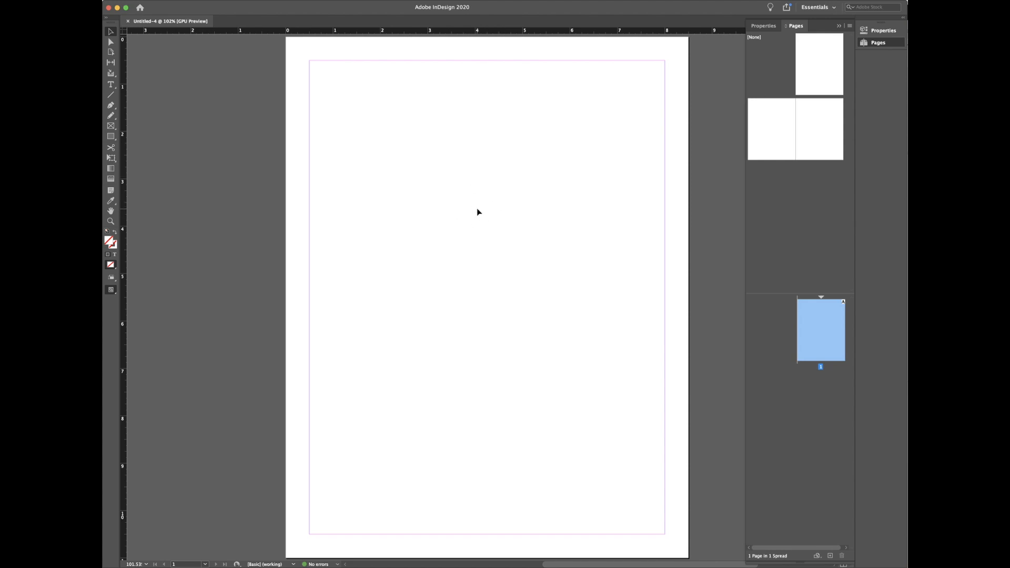
key("w")
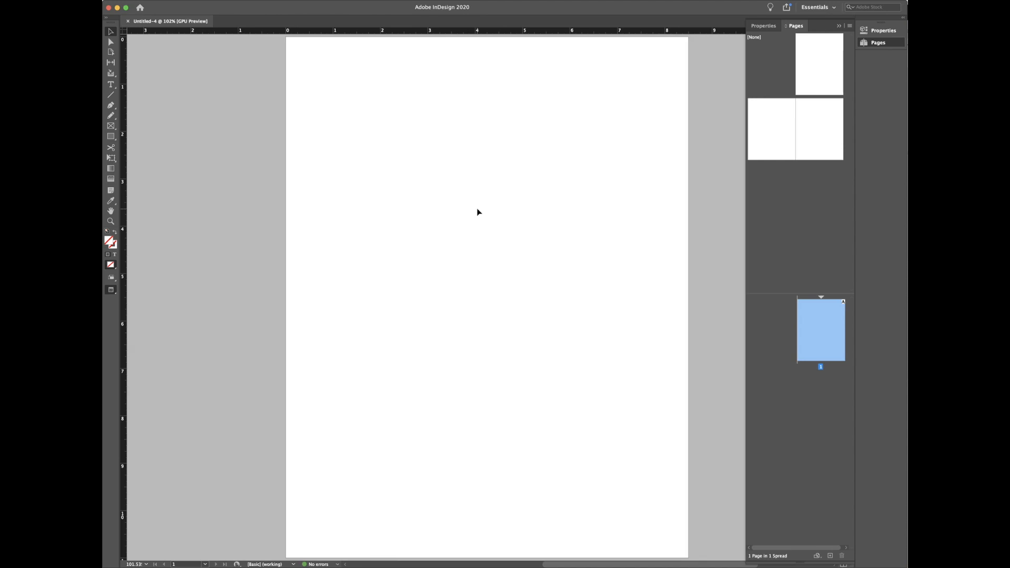
key("w")
key("w")
key("w")
key("w")
key("w")
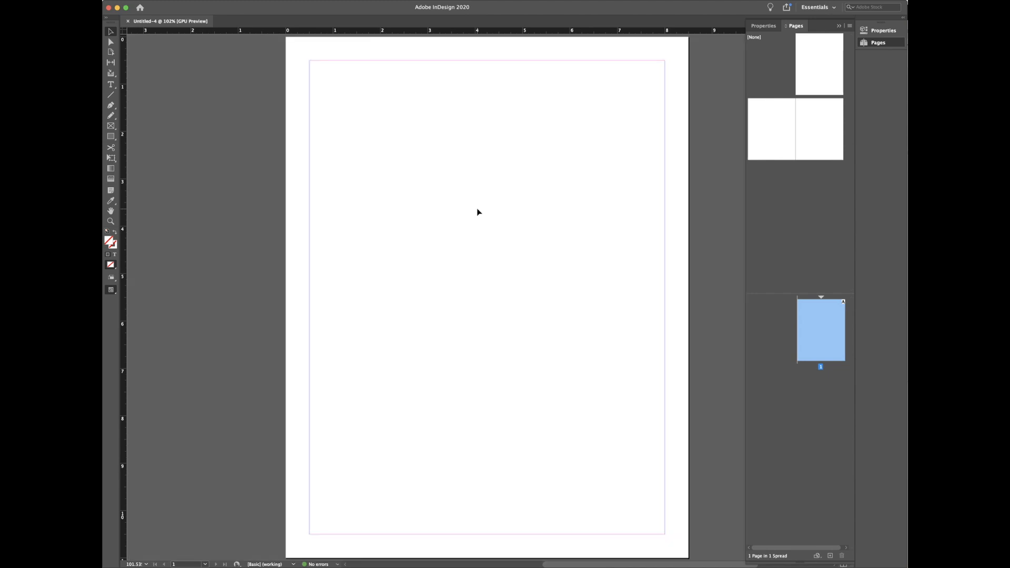
key("w")
key("w")
key("w")
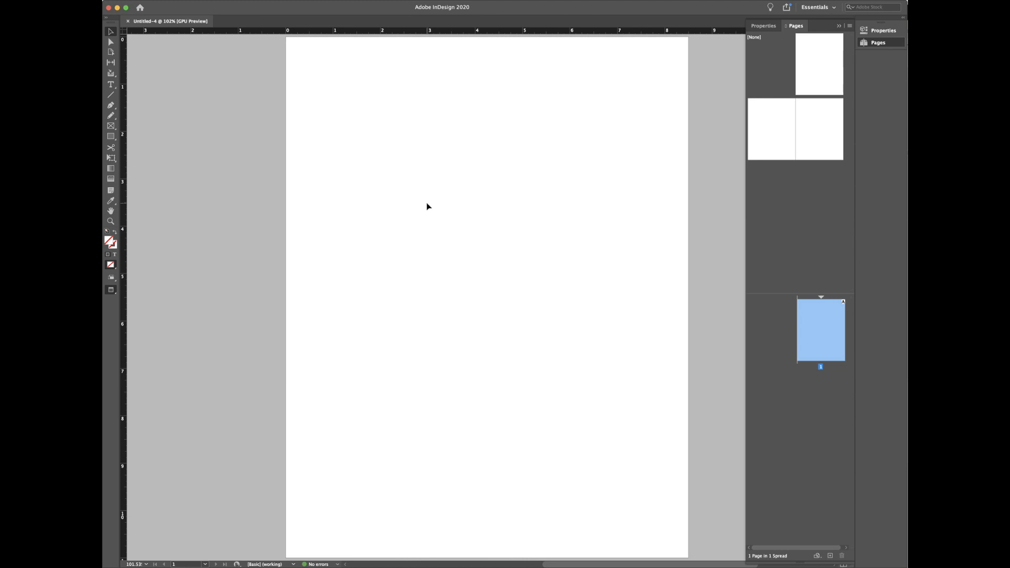
key("w")
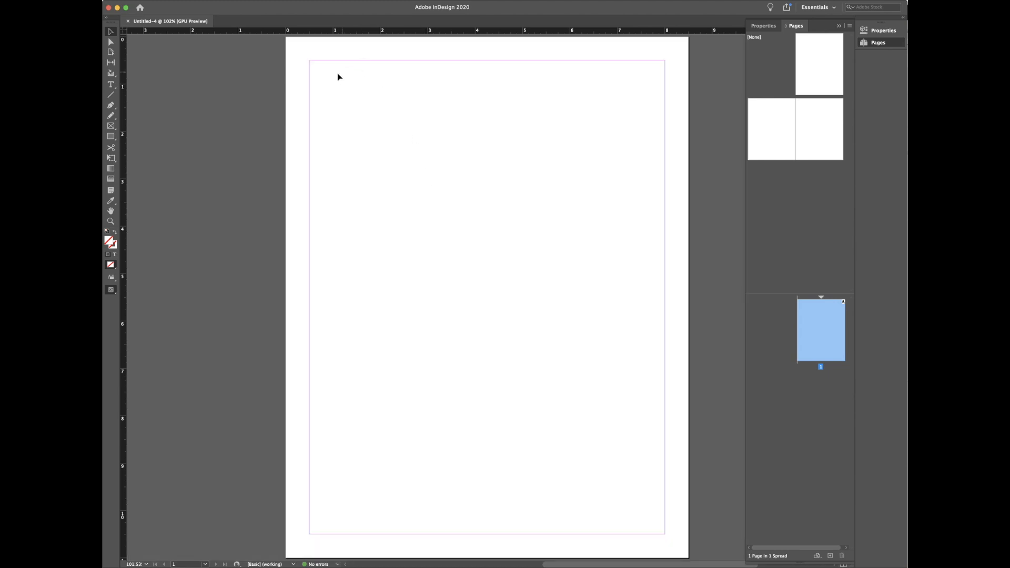
key("w")
key("w")
left_click(187, 0)
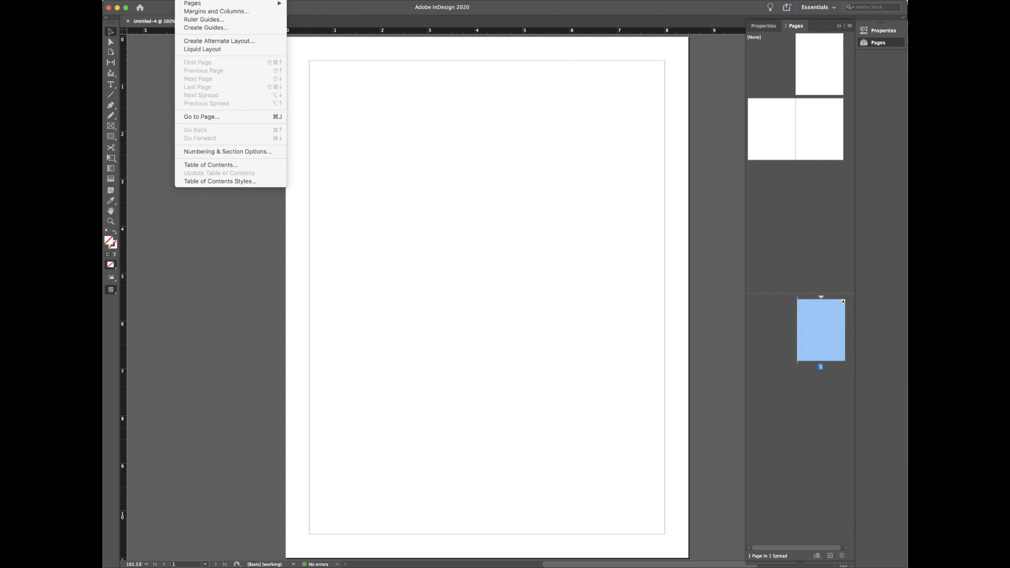
left_click(216, 12)
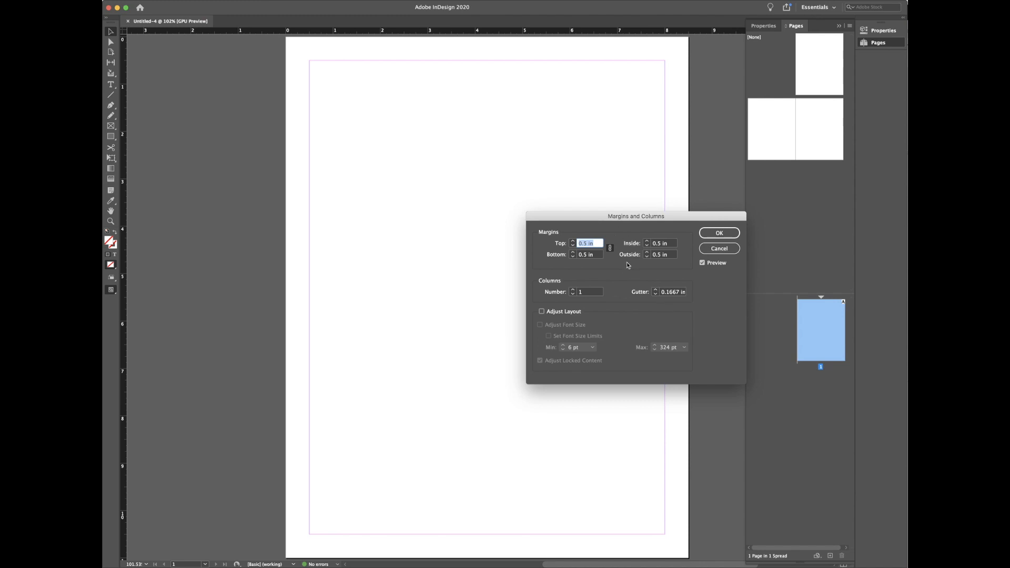
left_click(610, 248)
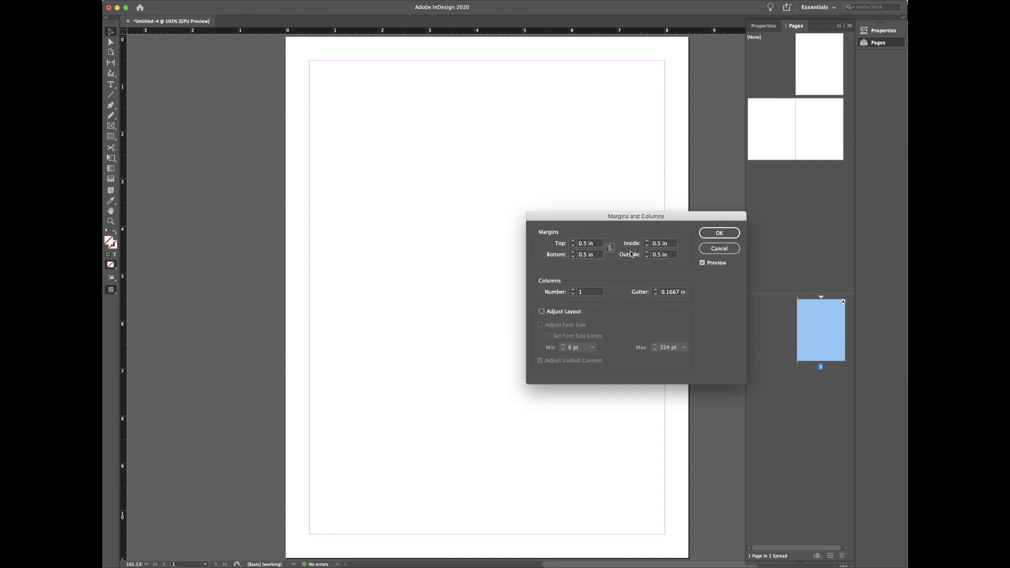
left_click(554, 255)
type("1")
left_click(600, 245)
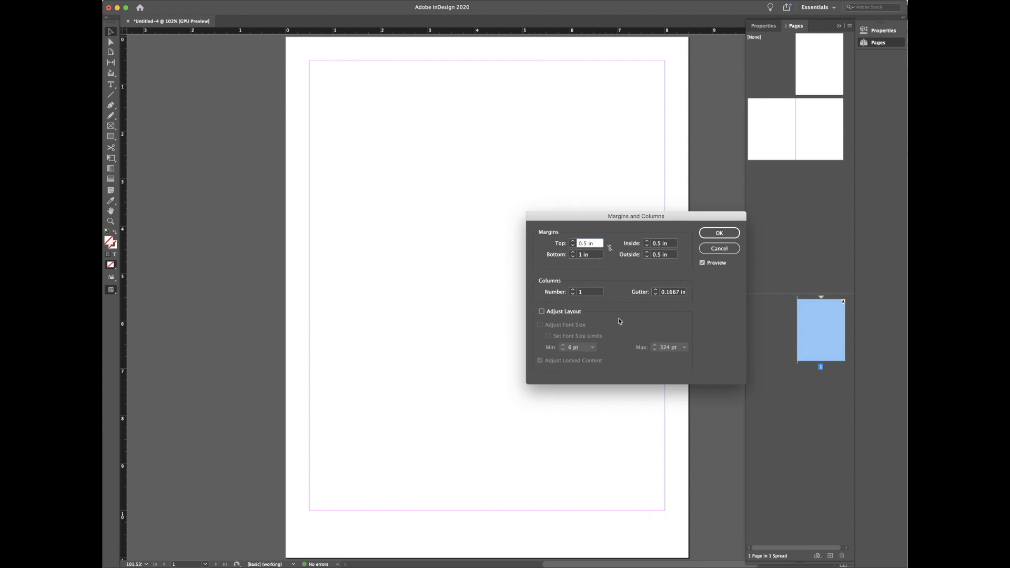
key("Tab")
type(".7")
left_click(595, 244)
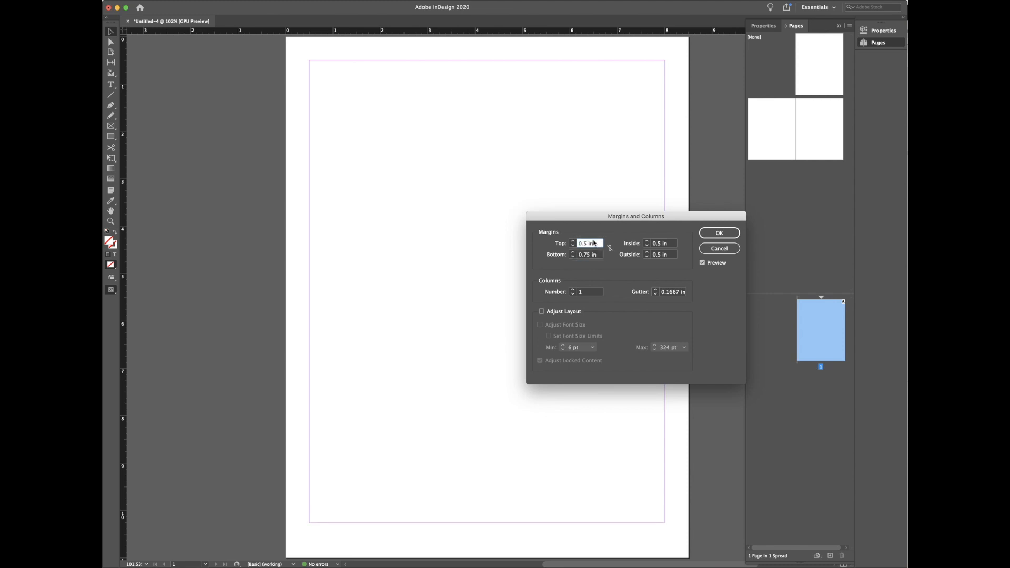
left_click(600, 255)
left_click(609, 248)
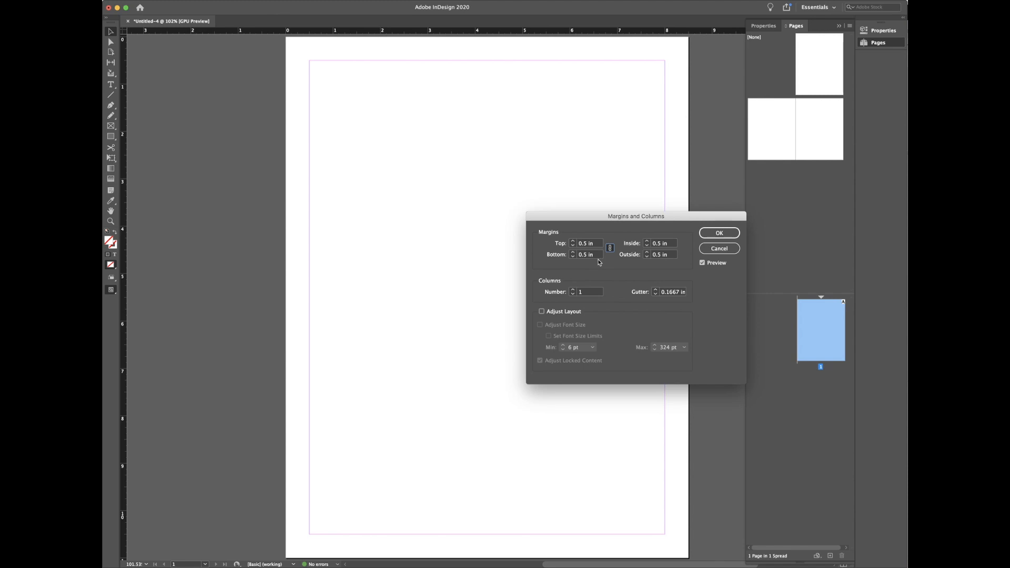
left_click(715, 248)
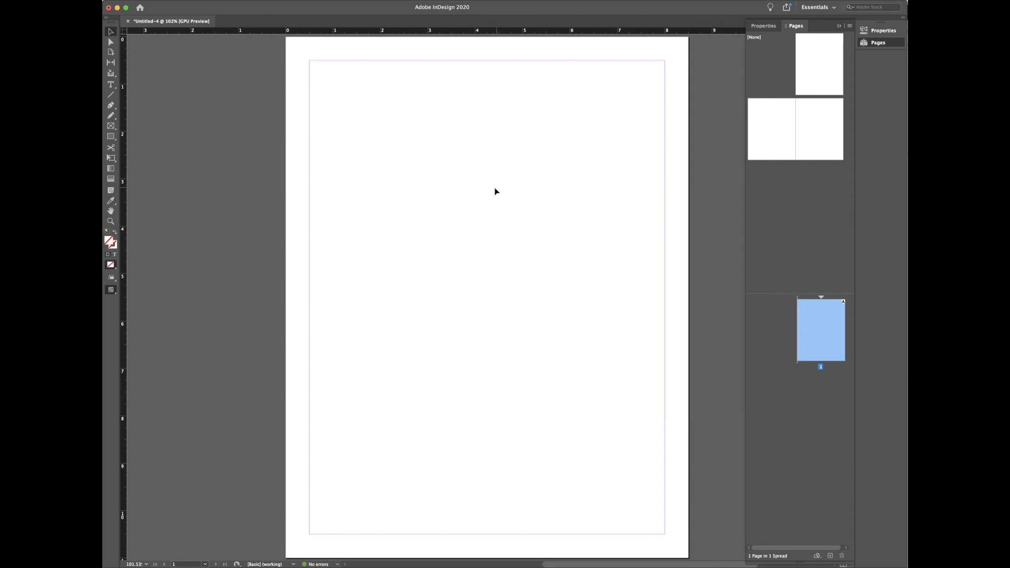
Step: Review Margins and Columns and close it with the 0.5 in margins unchanged
left_click(188, 0)
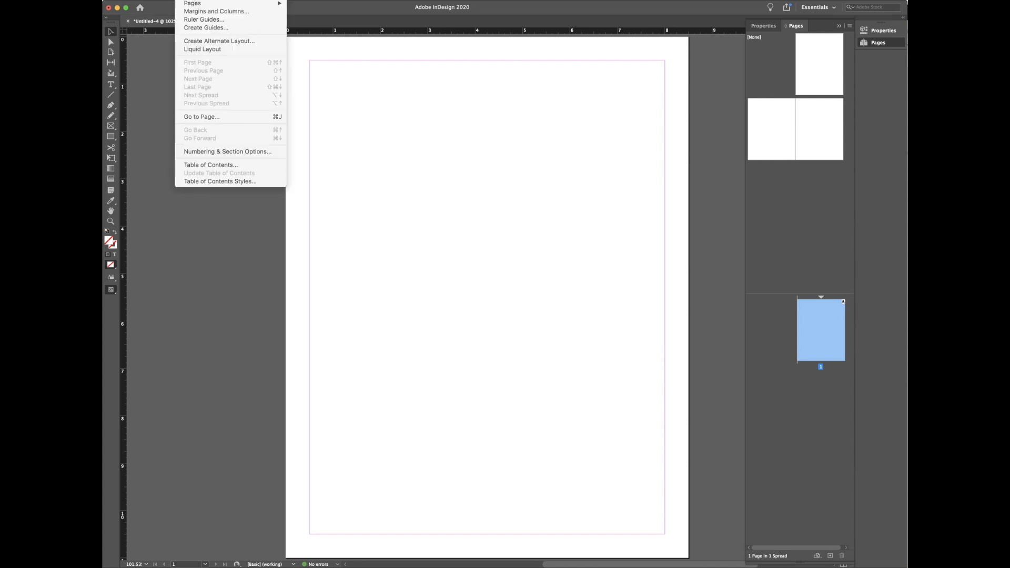
left_click(207, 12)
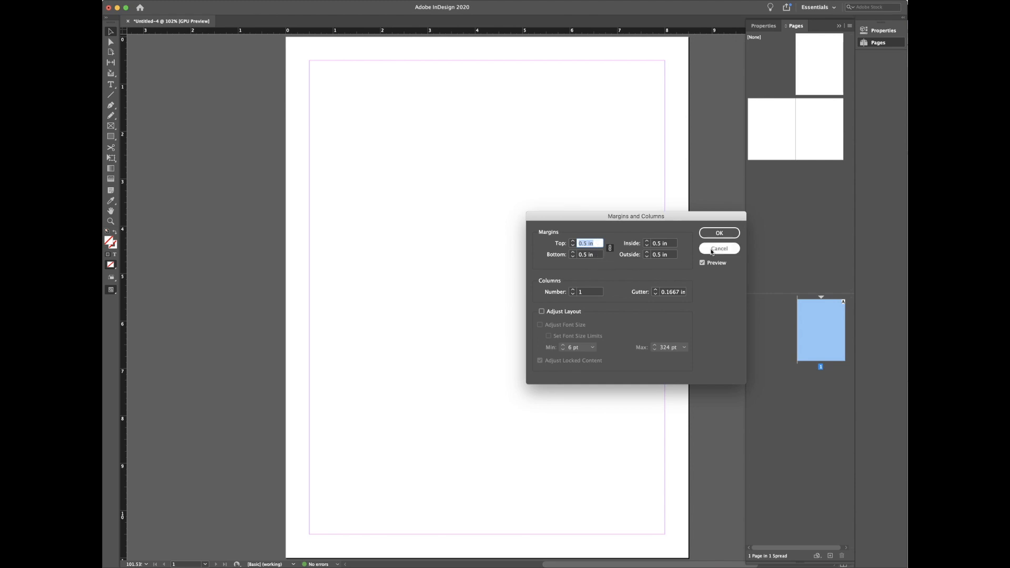
left_click(718, 234)
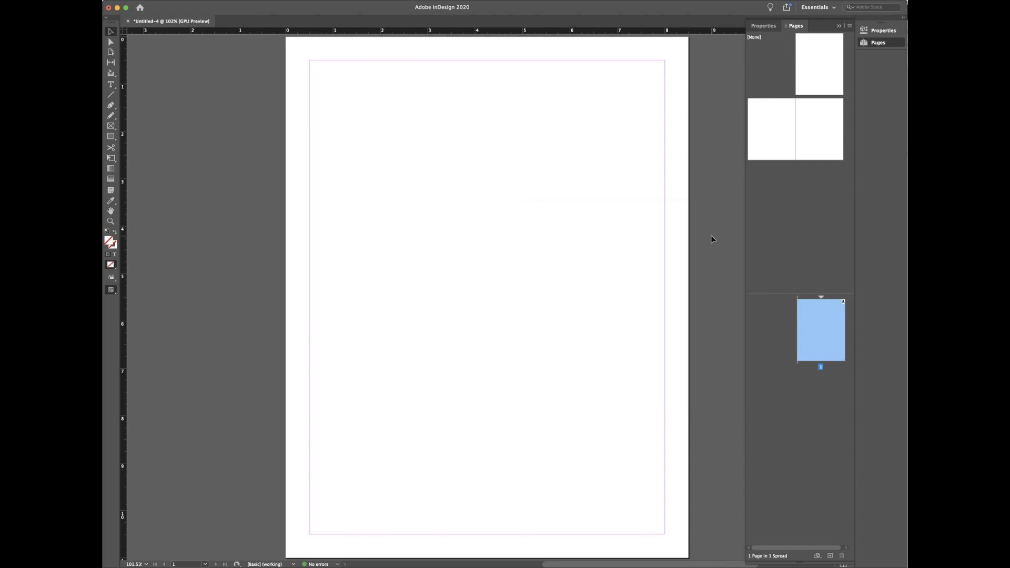
Step: Reopen Margins and Columns, toggle the margin link, and cancel without changes
left_click(185, 0)
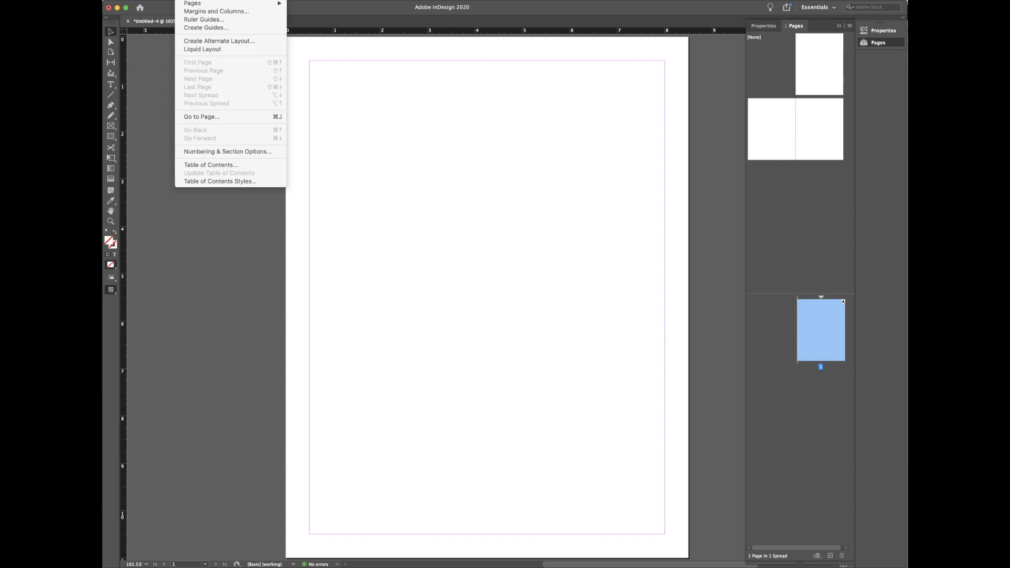
left_click(202, 11)
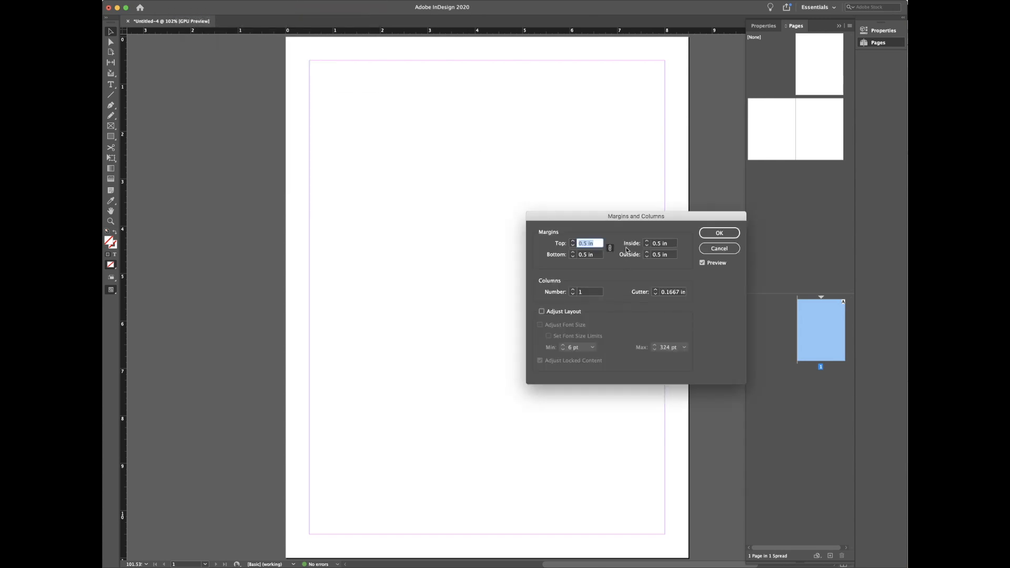
left_click(609, 249)
left_click(720, 250)
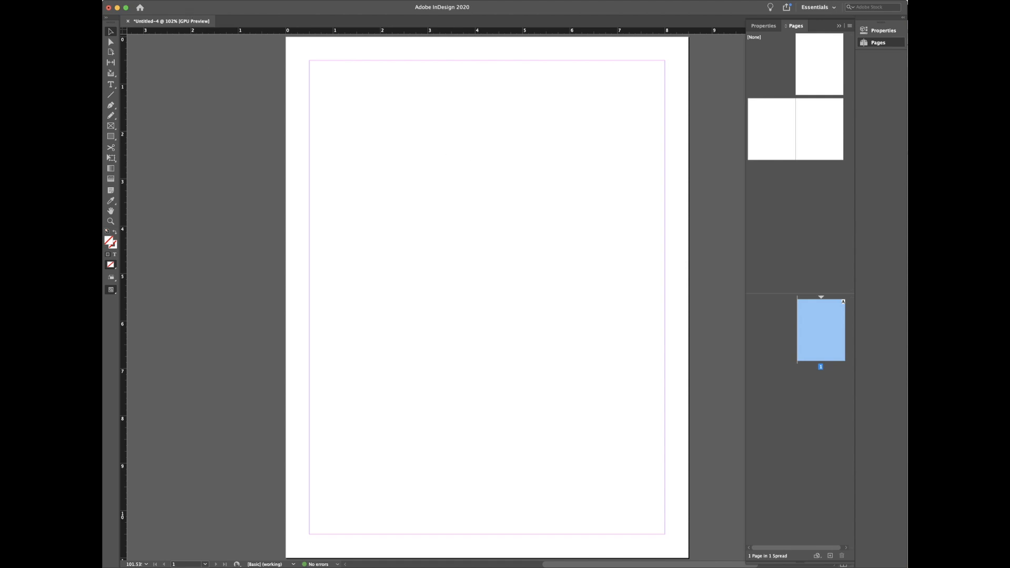
left_click(145, 0)
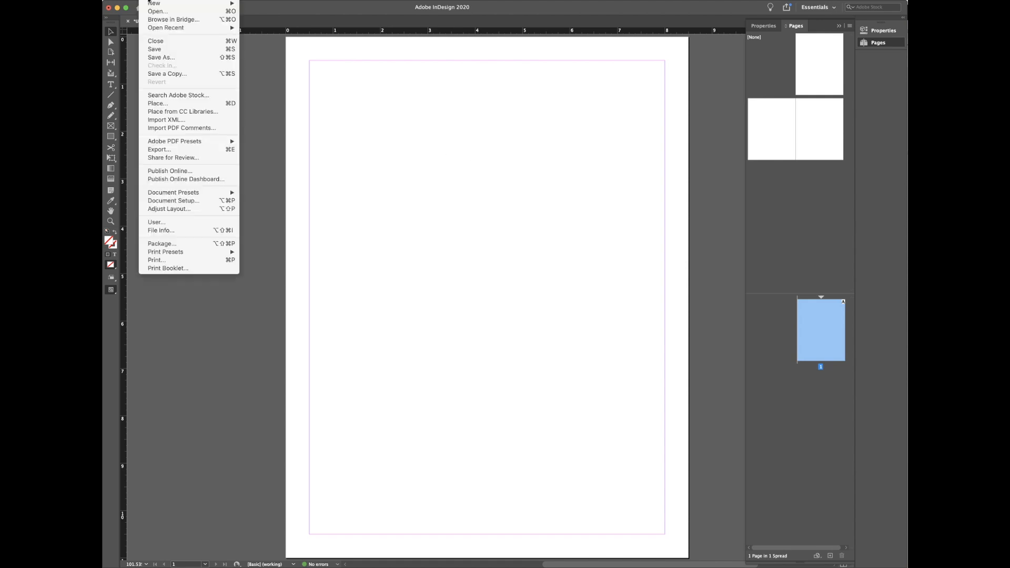
Step: In Document Setup, preview single-page and landscape layouts, then confirm portrait with Facing Pages on
left_click(182, 204)
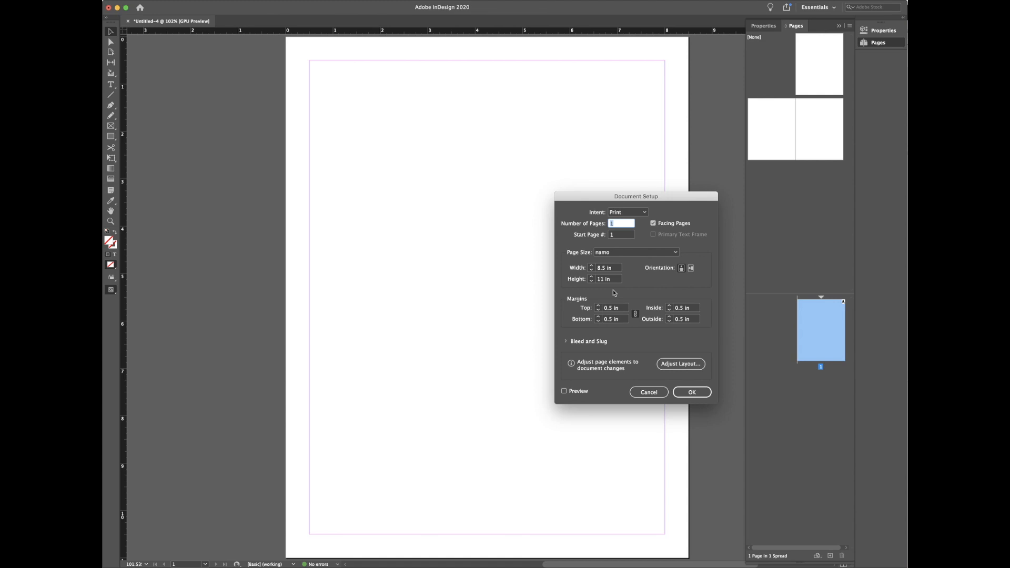
left_click(653, 223)
left_click(574, 393)
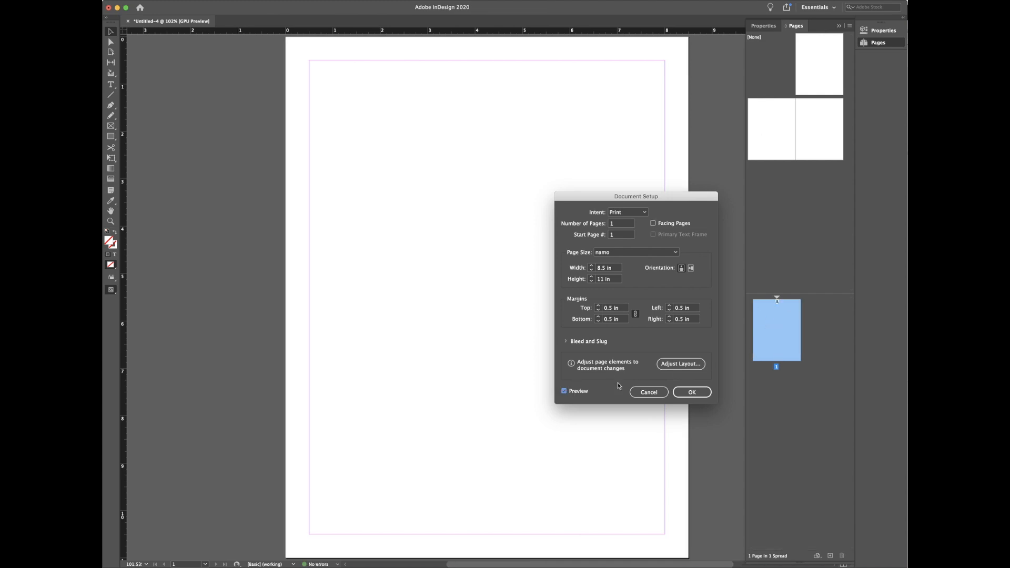
left_click(583, 394)
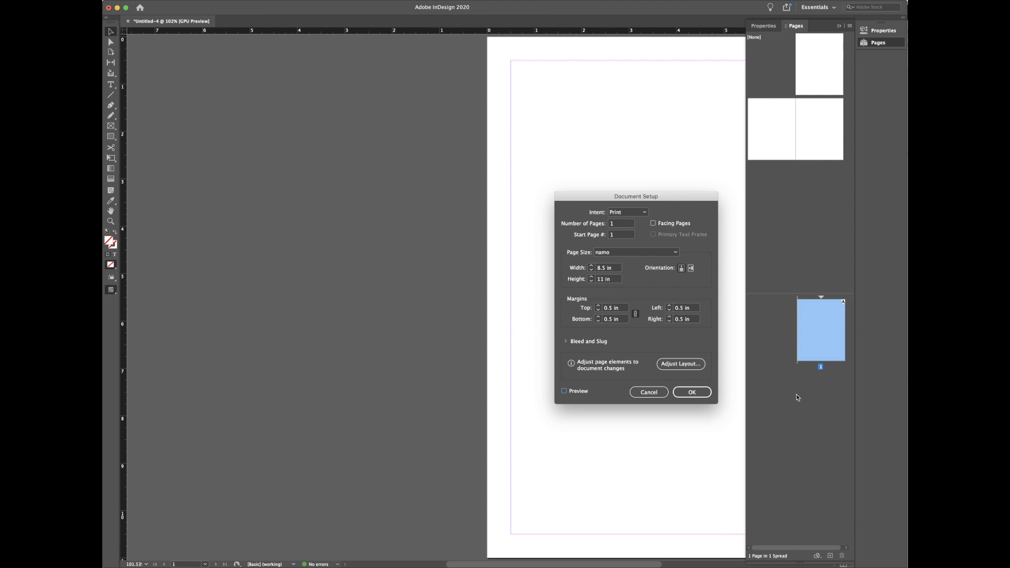
left_click(699, 396)
left_click(690, 268)
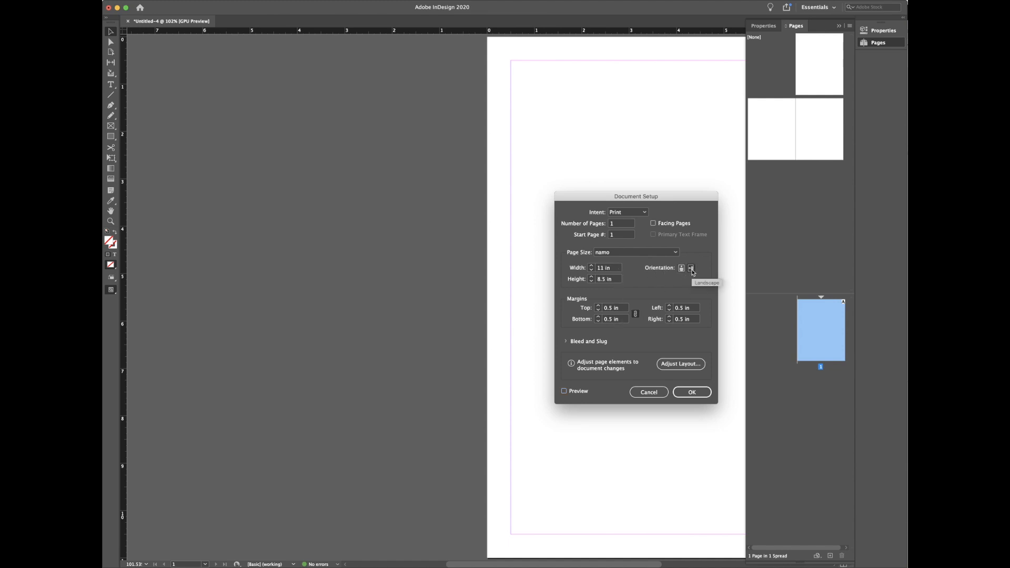
left_click(580, 392)
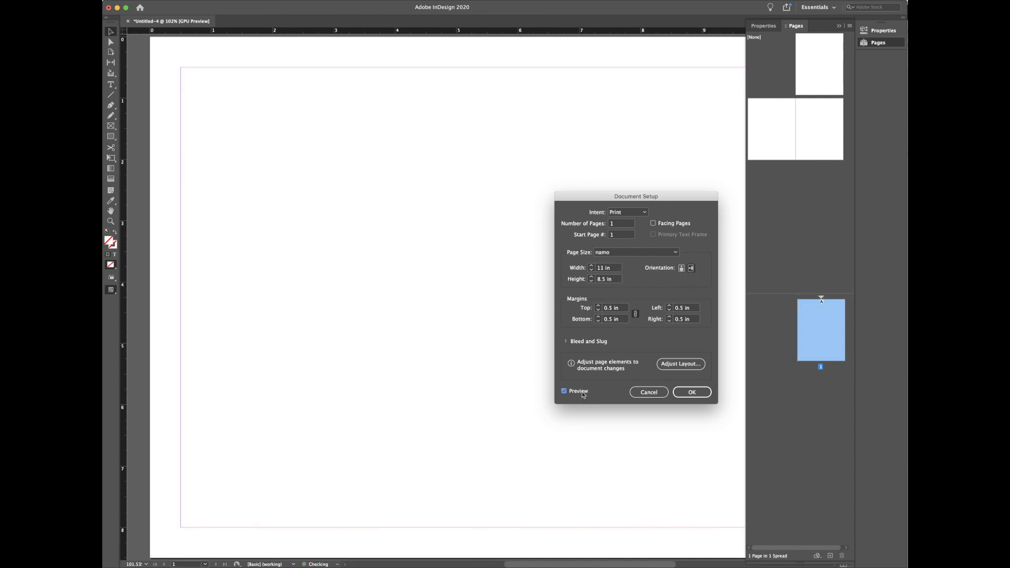
left_click(682, 269)
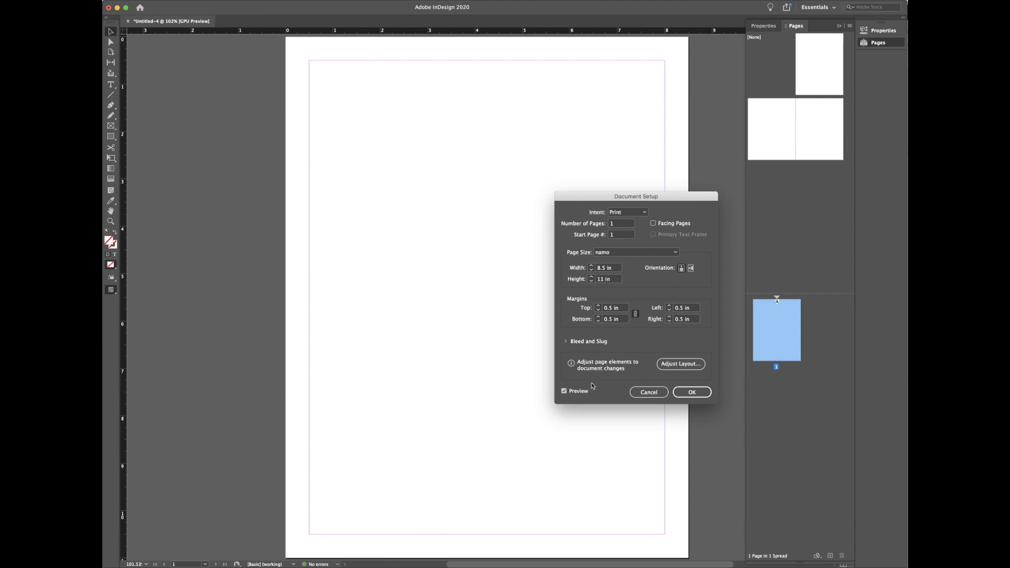
left_click(653, 223)
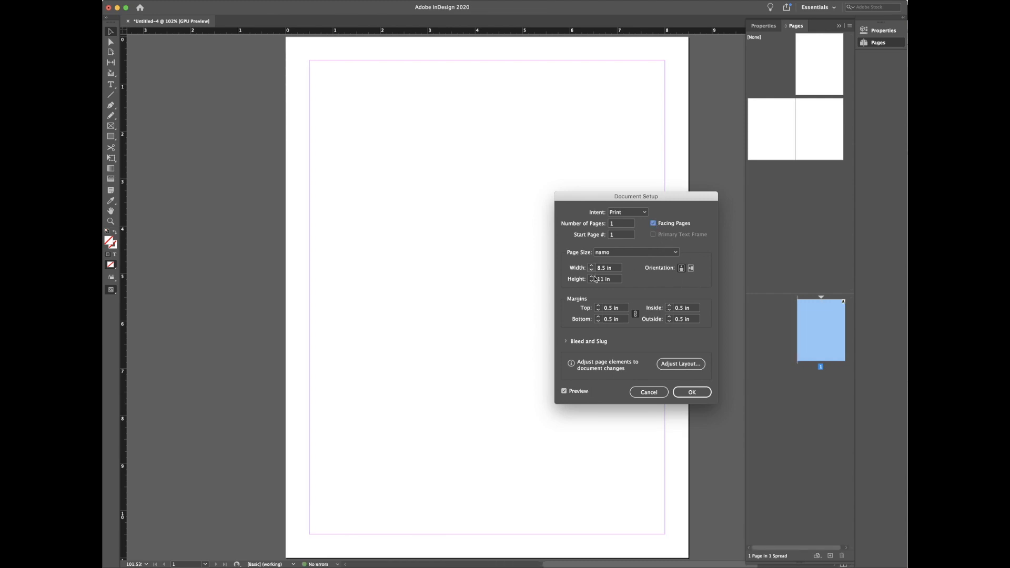
left_click(692, 392)
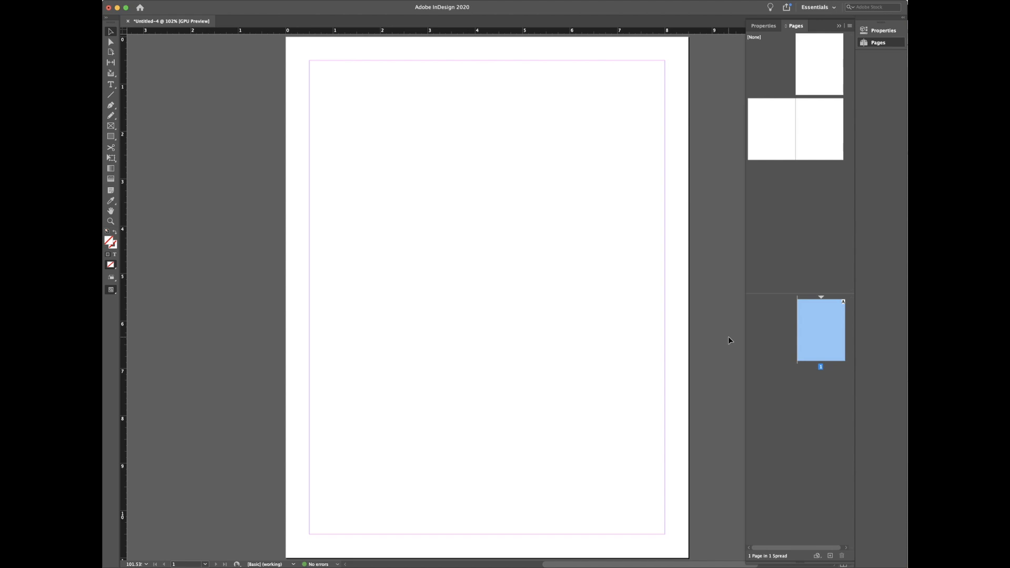
Step: Add four new pages with the Create New Page button, making pages 2–5
left_click(830, 556)
left_click(830, 556)
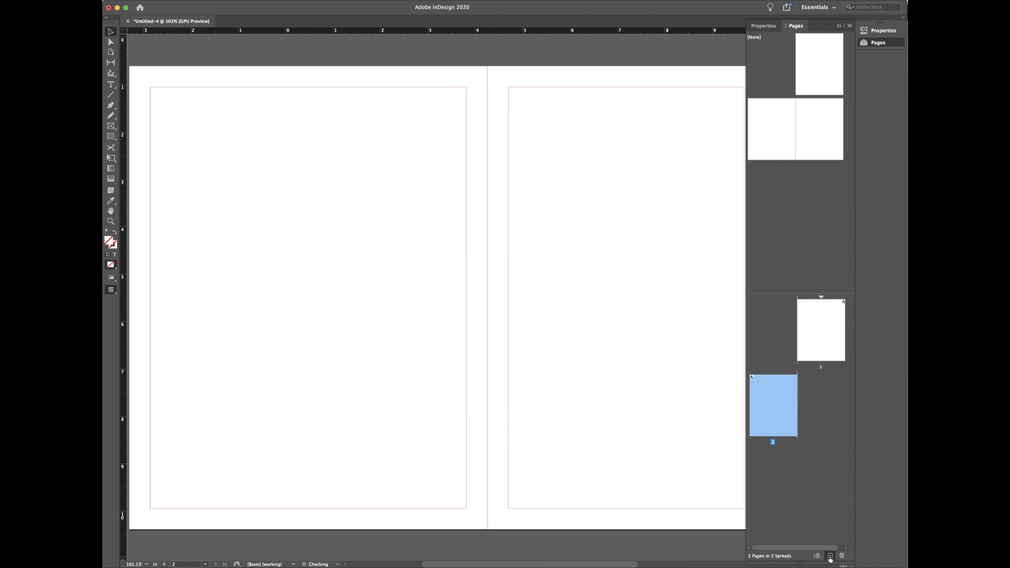
left_click(830, 556)
left_click(830, 556)
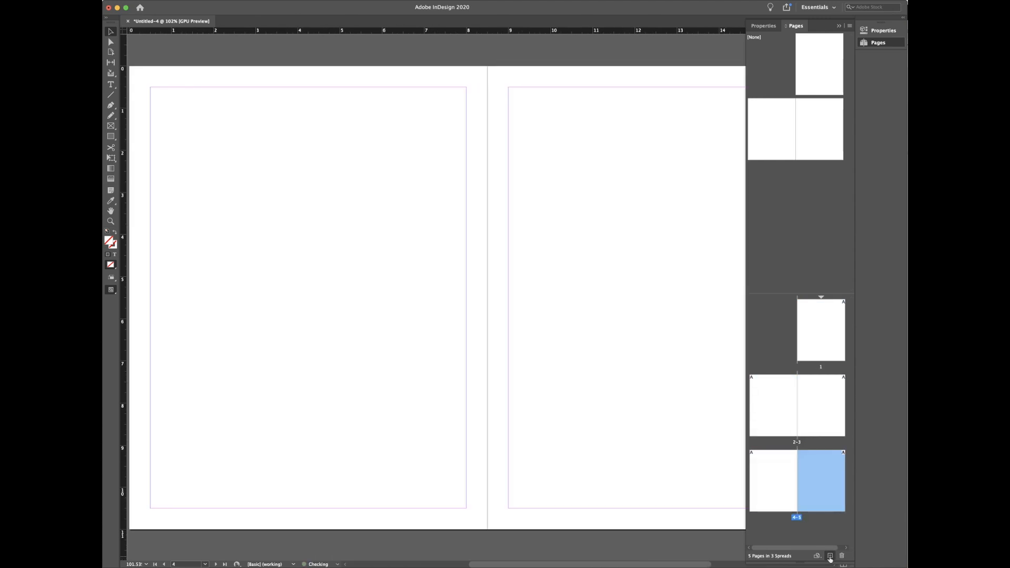
Step: Open Insert Pages from the spread's context menu, review the insert positions, and cancel
right_click(810, 400)
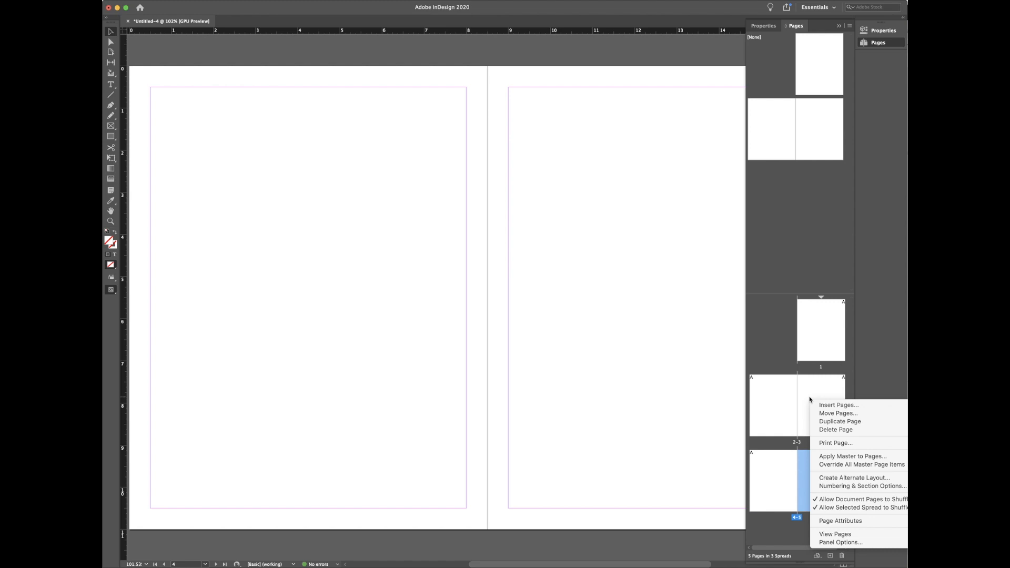
left_click(759, 392)
right_click(760, 393)
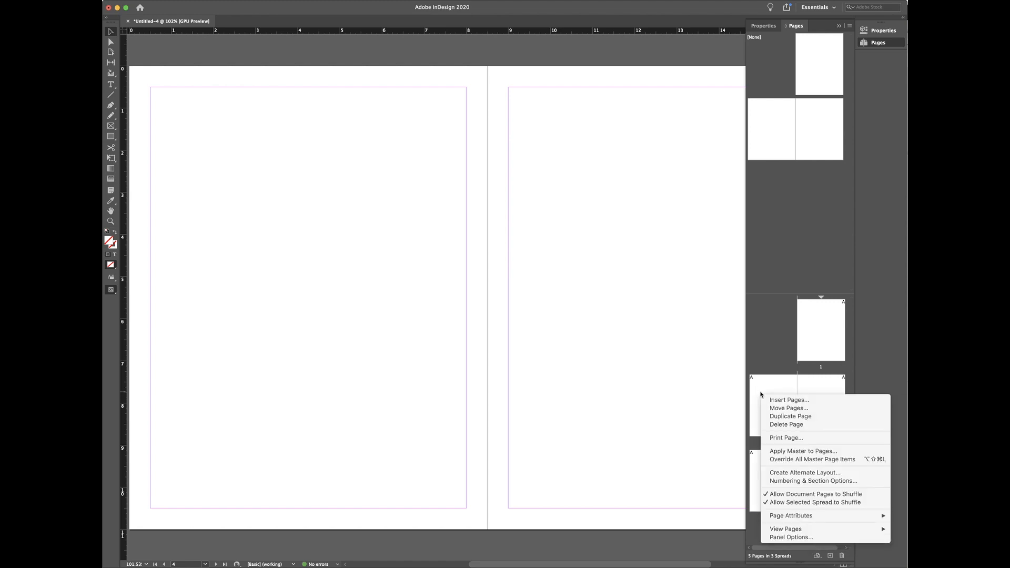
left_click(787, 401)
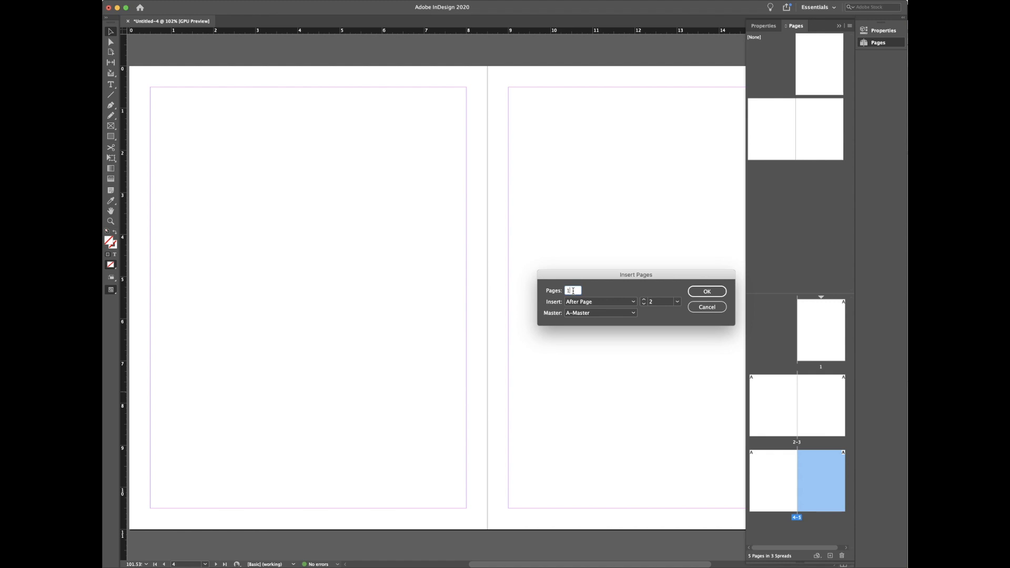
left_click(584, 302)
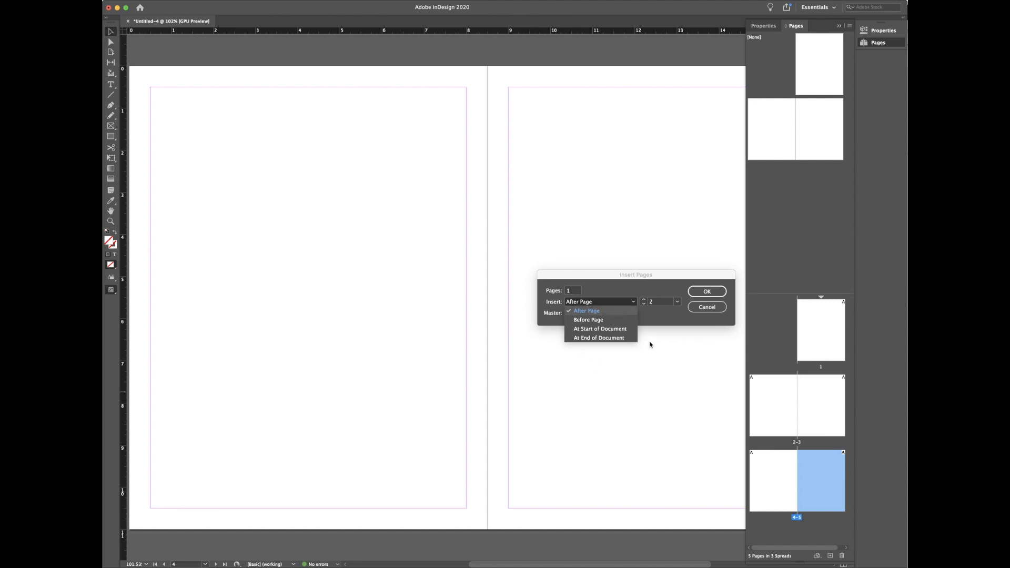
left_click(707, 307)
left_click(707, 307)
right_click(782, 397)
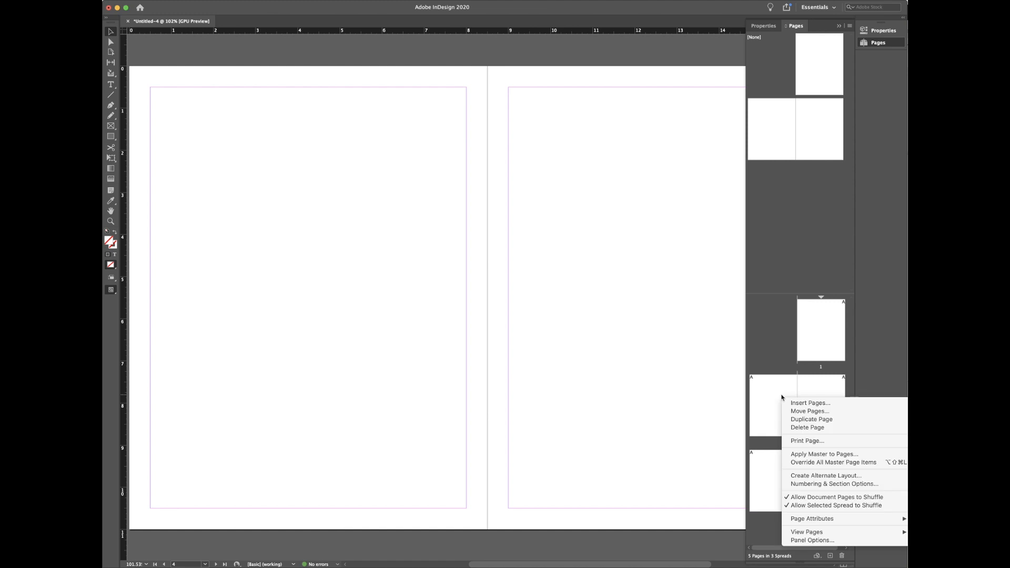
left_click(783, 357)
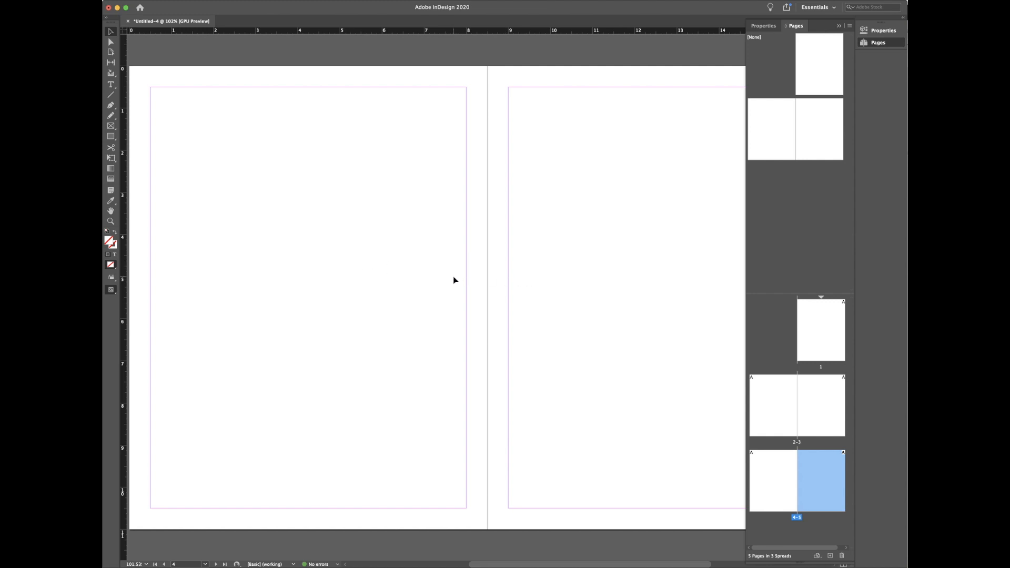
Step: Zoom out and view page 1, then the 2–3 and 4–5 spreads
key("super+minus")
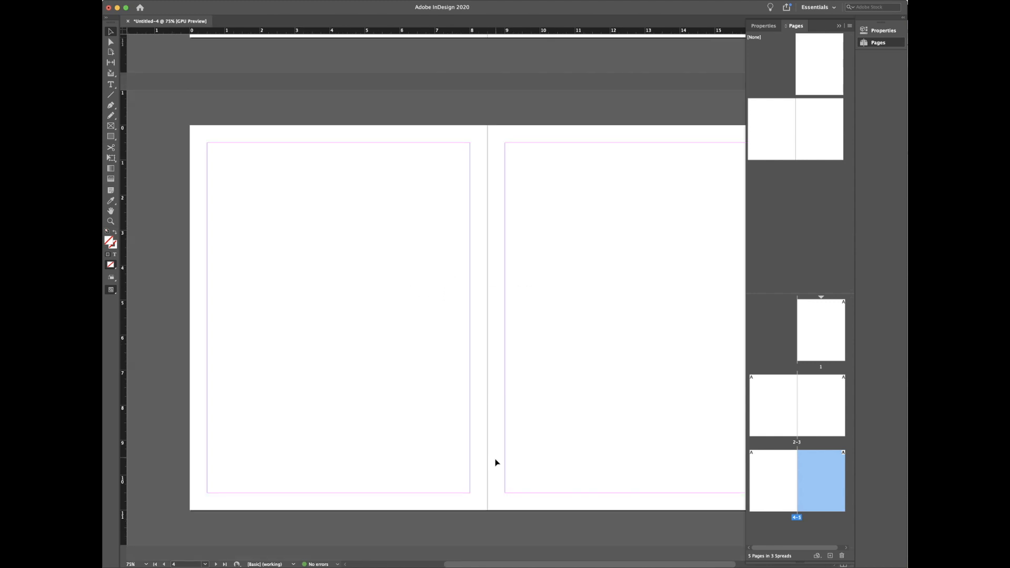
left_click_drag(501, 565, 527, 566)
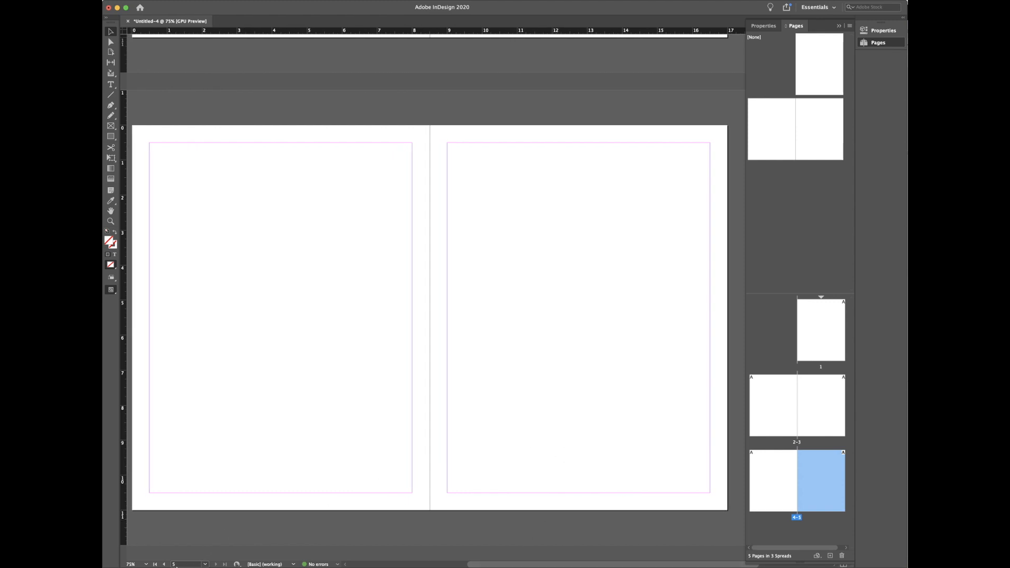
double_click(832, 344)
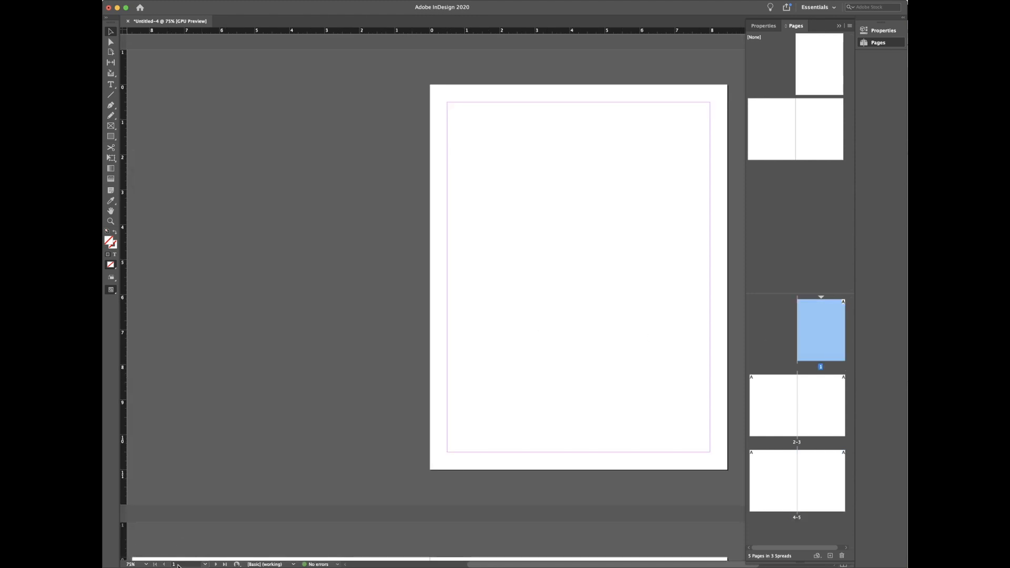
double_click(775, 421)
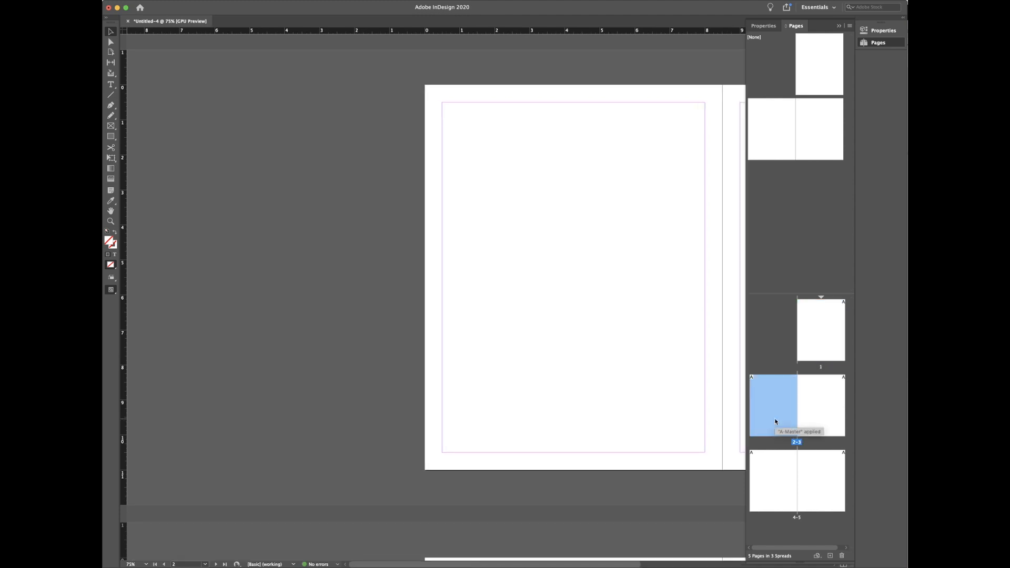
double_click(777, 478)
Step: Revisit page 5 and the 2–3 and 4–5 spreads, ending back on page 1
left_click(818, 480)
double_click(817, 480)
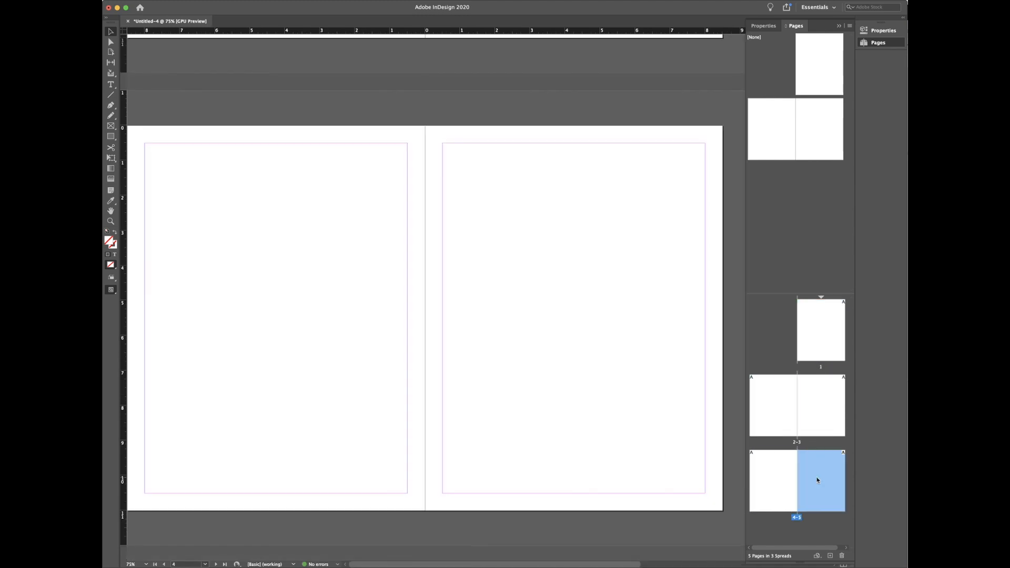
left_click(798, 444)
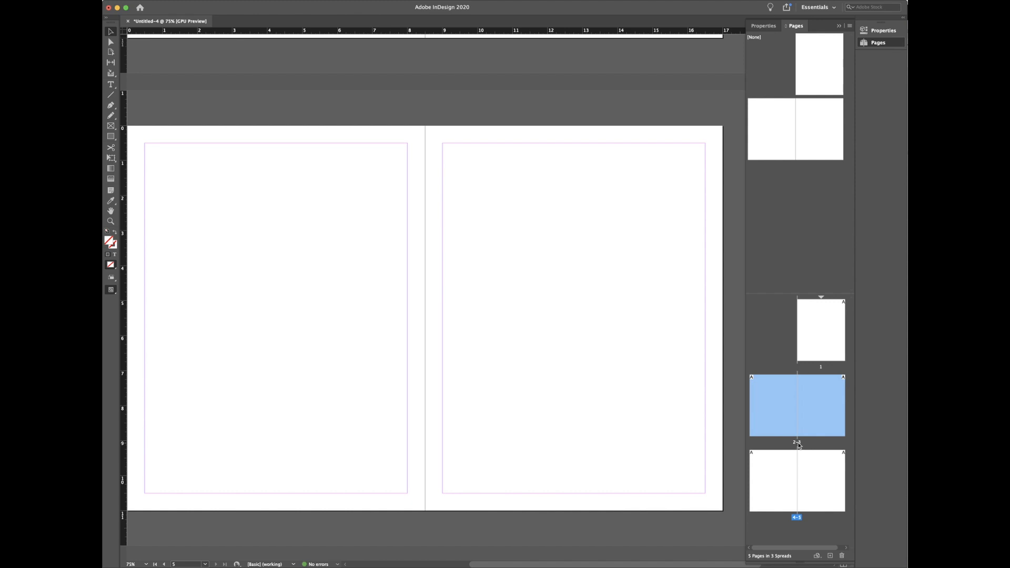
double_click(798, 442)
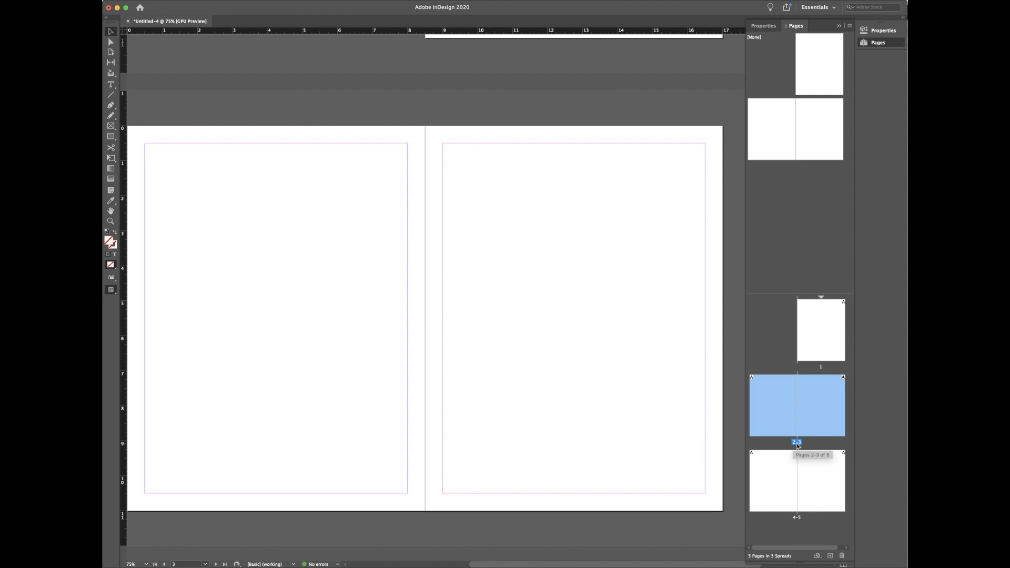
left_click(796, 518)
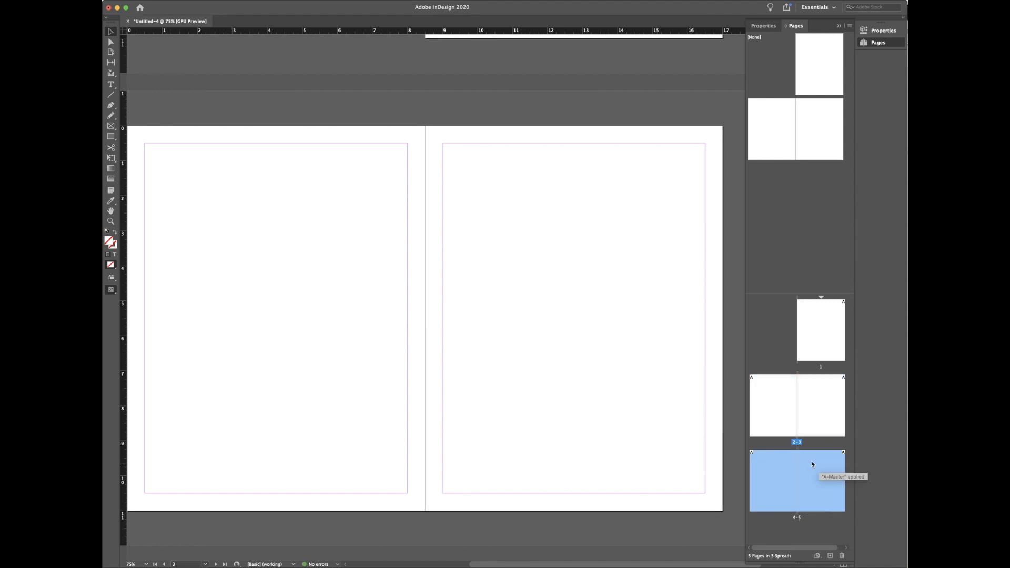
double_click(797, 518)
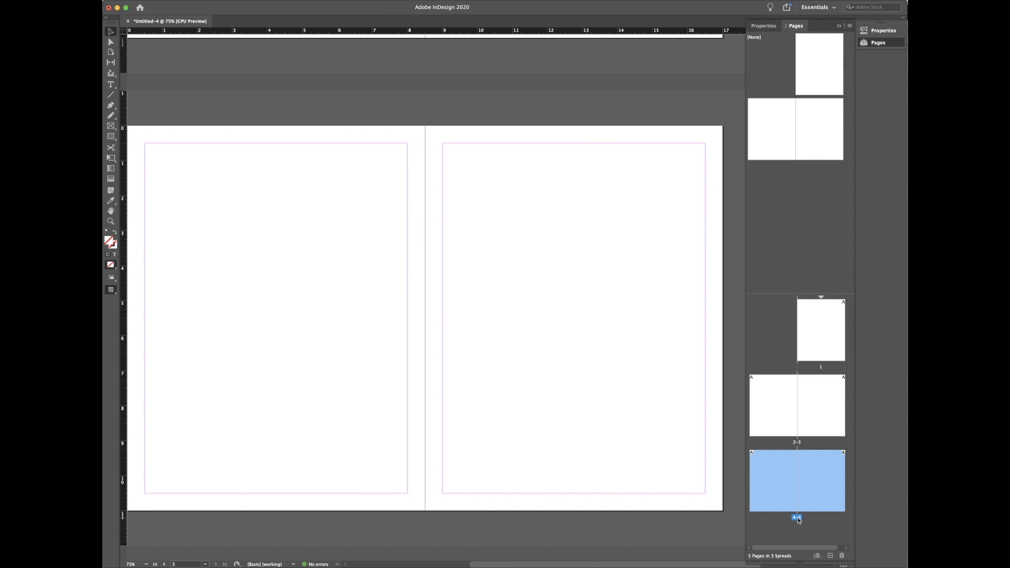
double_click(833, 337)
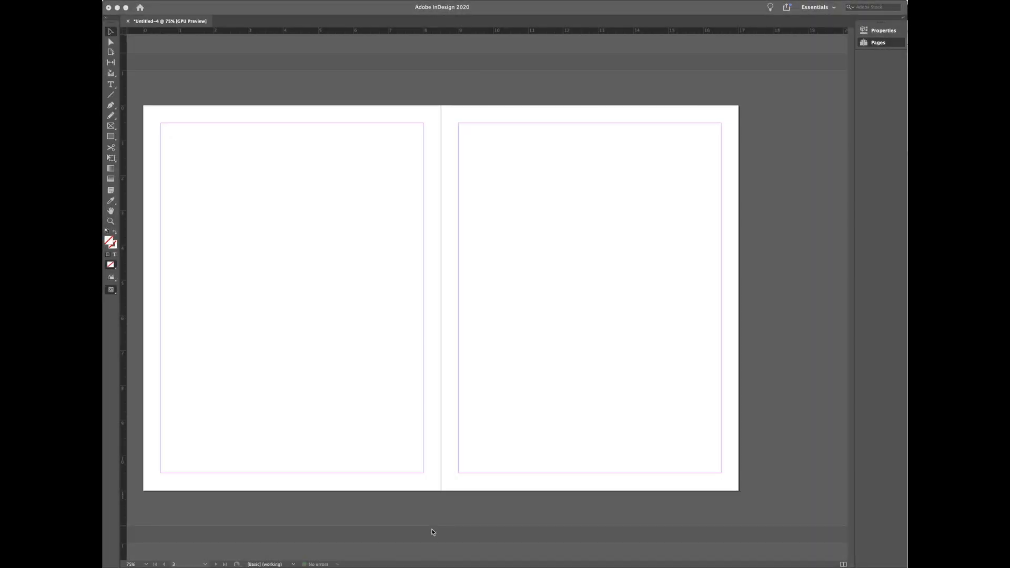
Step: Show the Pages panel again and open DG PORTFOLIO EXAMPLE.indd from File > Open Recent
left_click(878, 43)
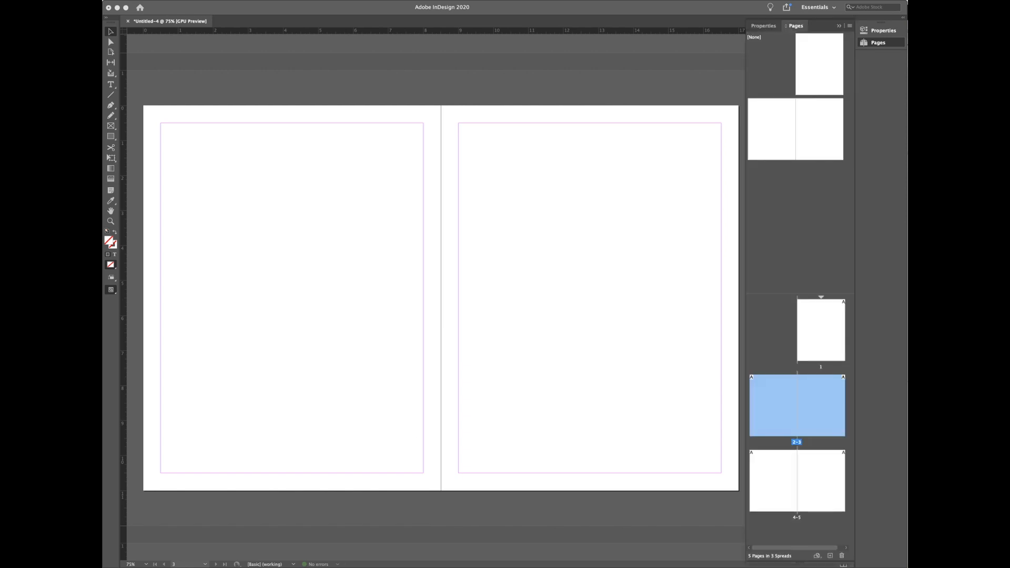
left_click(150, 6)
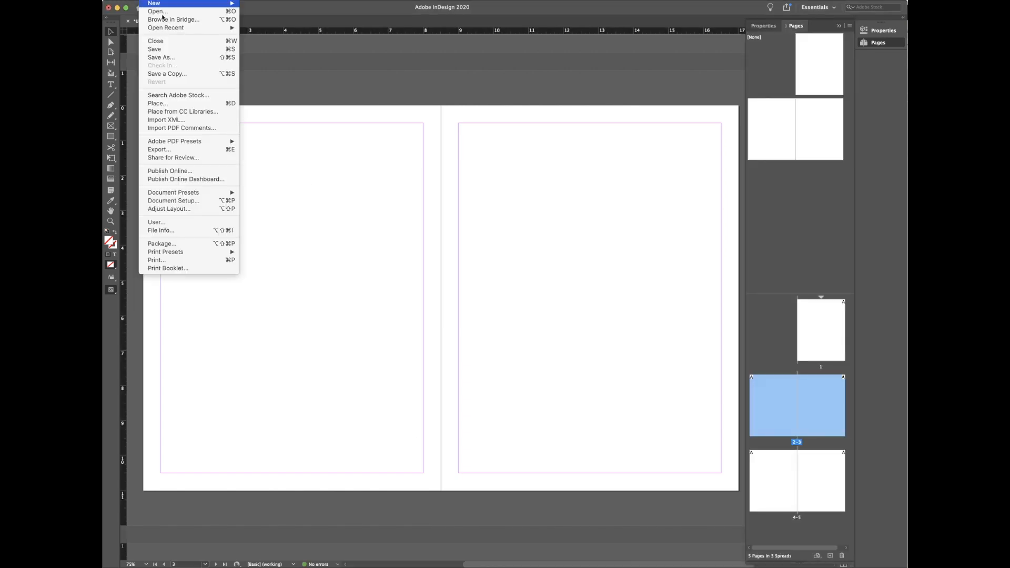
mouse_move(166, 29)
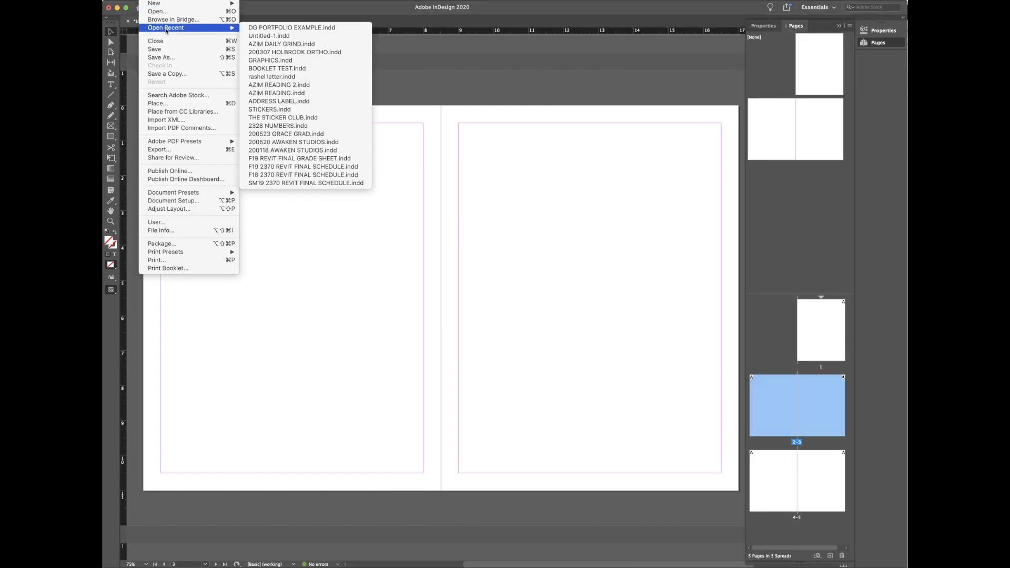
left_click(289, 28)
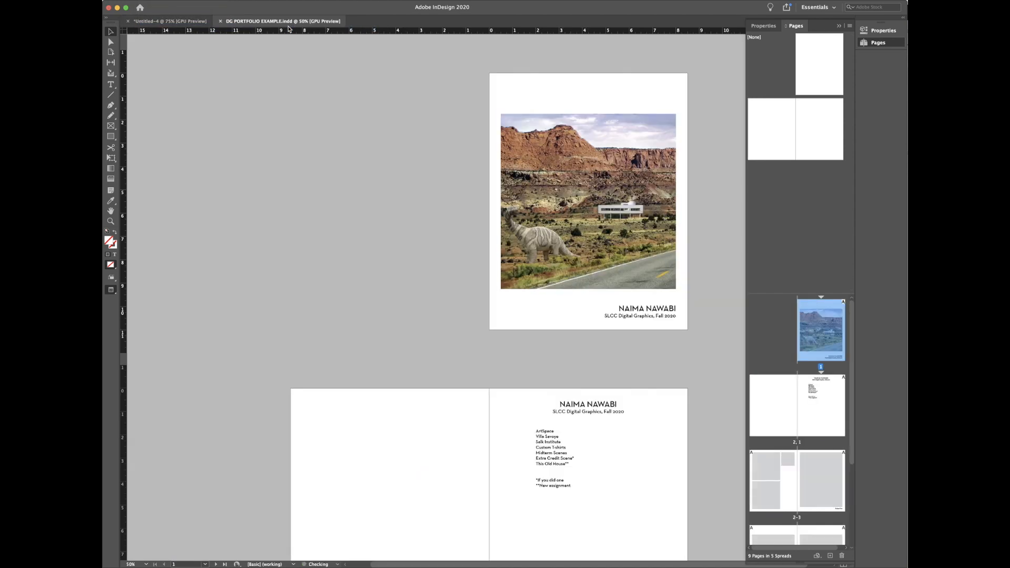
Step: Make spread 2–3 active and switch to Normal view with guides and frames shown
scroll(394, 240, "down", 7)
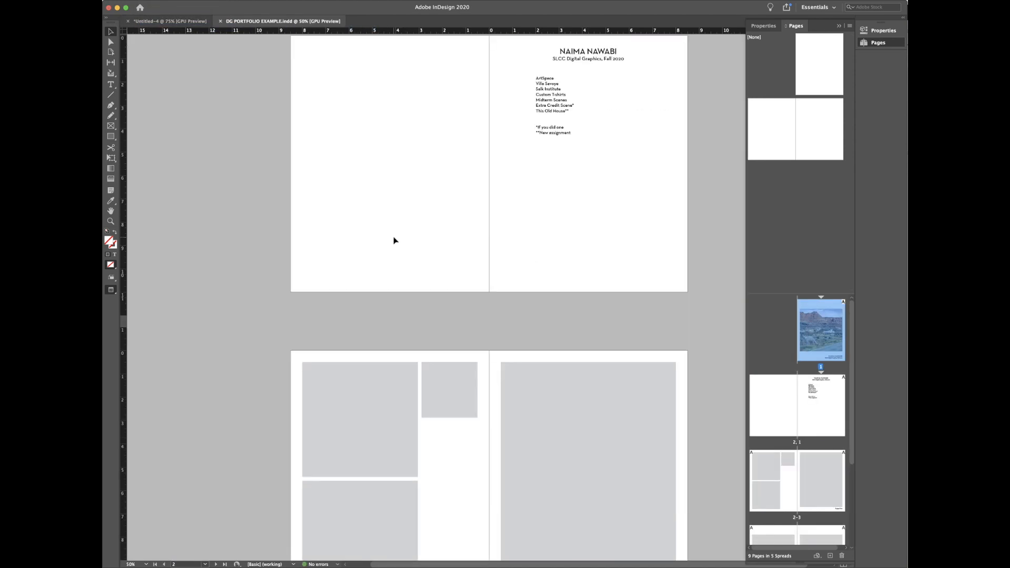
scroll(447, 305, "down", 3)
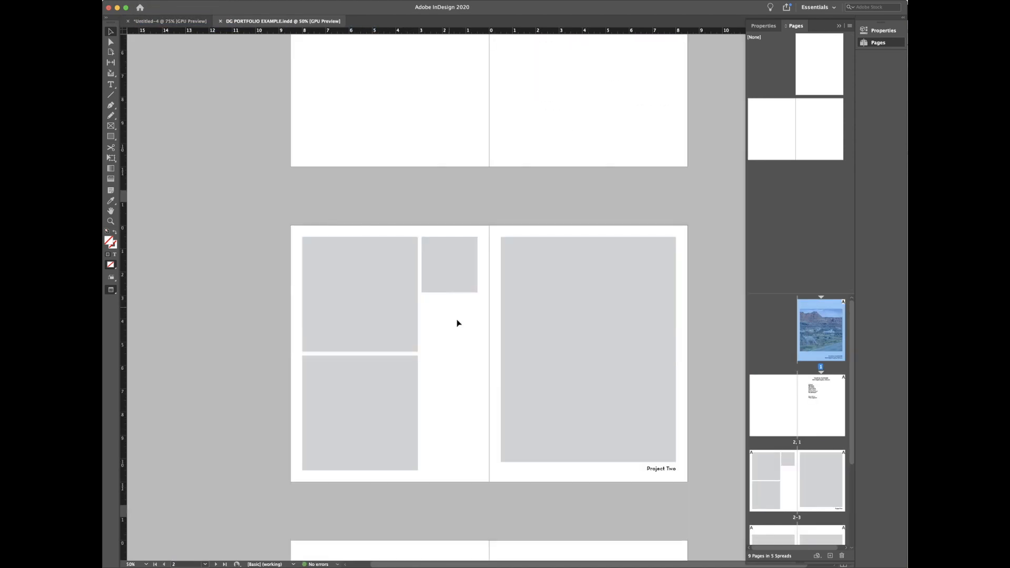
left_click(296, 293)
key("w")
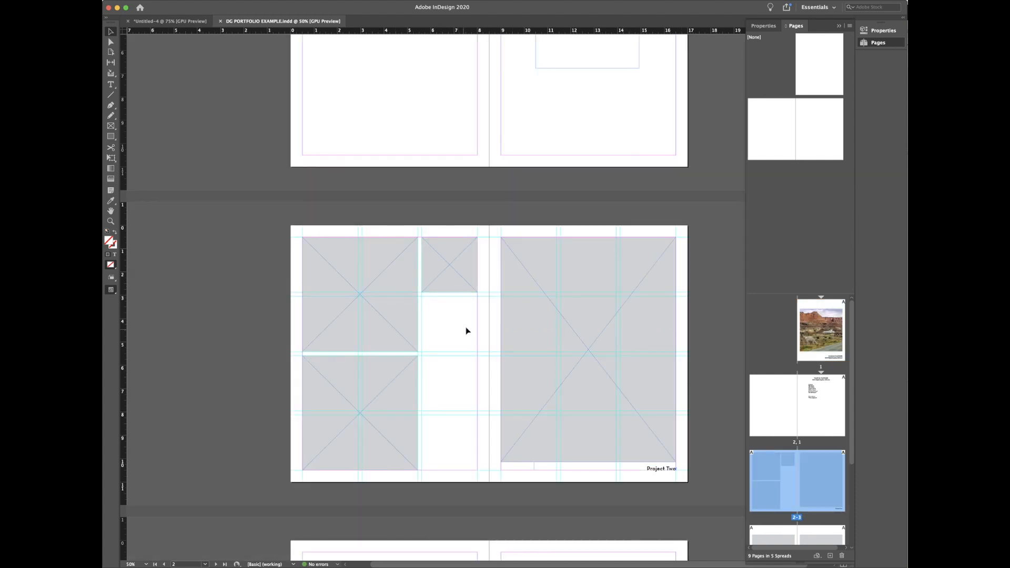
Step: Add two pages after spread 2–3 to form a blank 4–5 spread
scroll(450, 327, "down", 3)
scroll(450, 328, "up", 1)
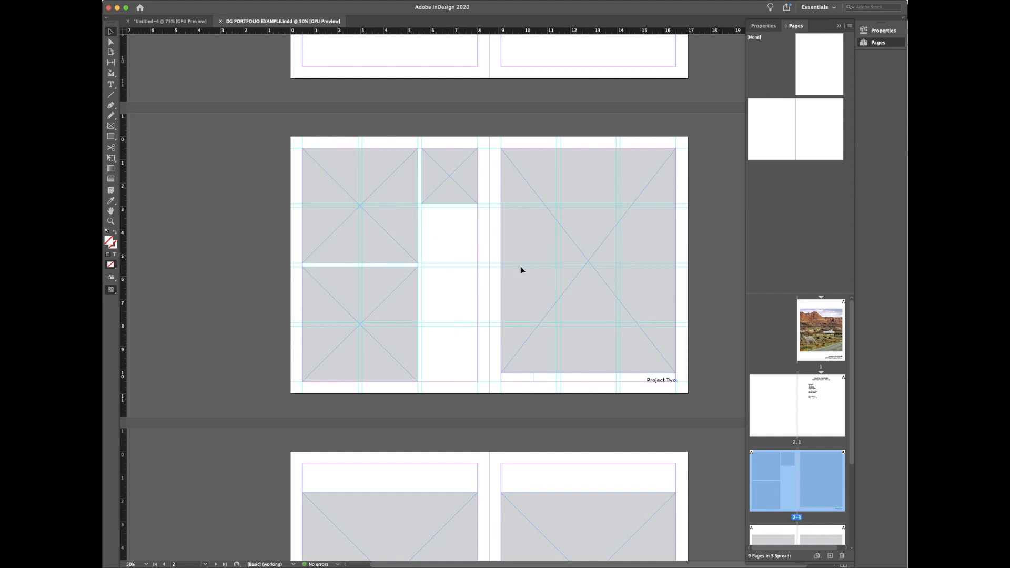
scroll(799, 482, "down", 3)
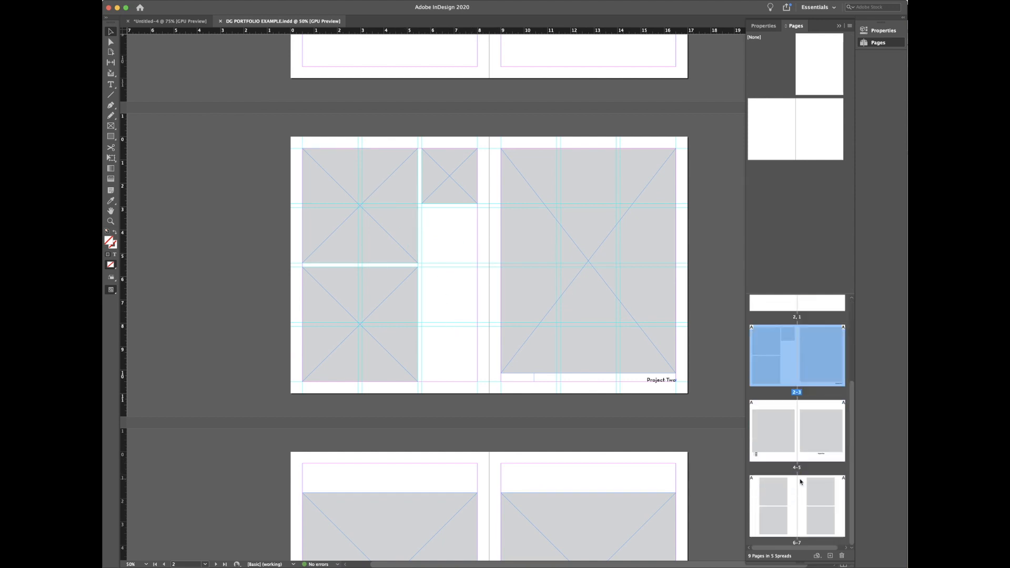
left_click(830, 556)
left_click(830, 556)
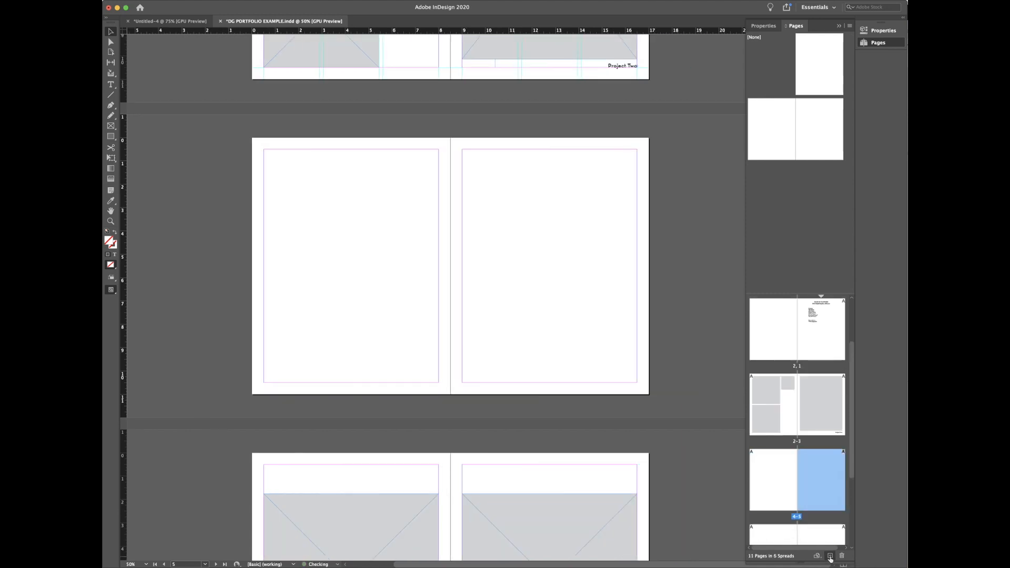
left_click(558, 431)
scroll(559, 431, "up", 2)
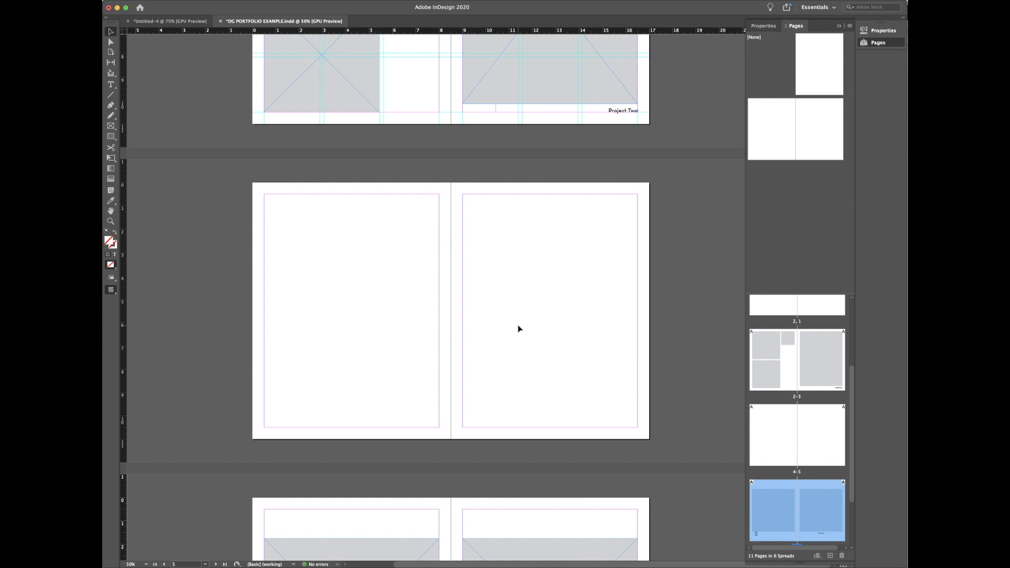
scroll(518, 328, "up", 10)
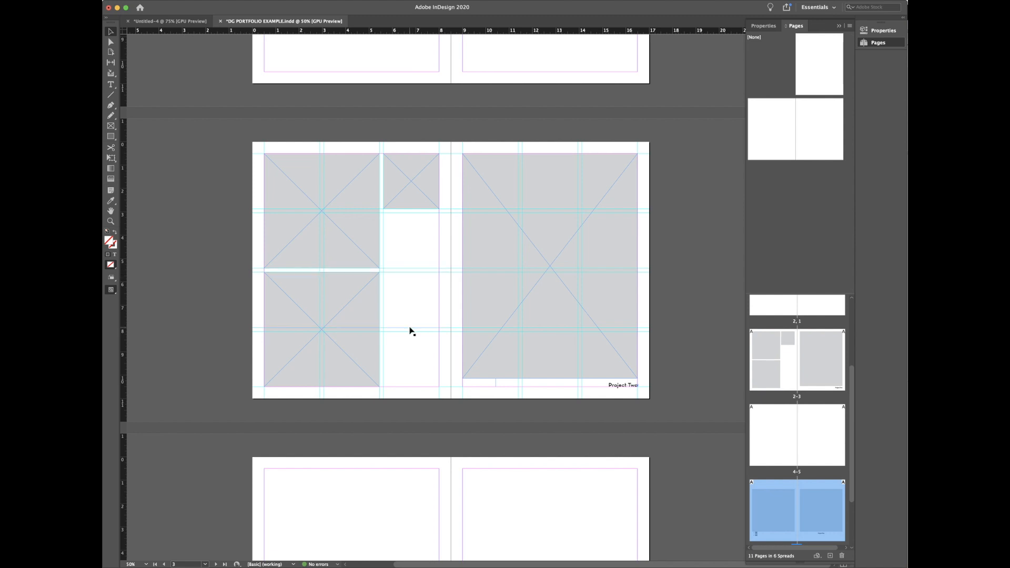
Step: Inspect the portfolio's spread 2–3 placeholder frames in Preview mode, then return to Untitled-4
left_click(409, 349)
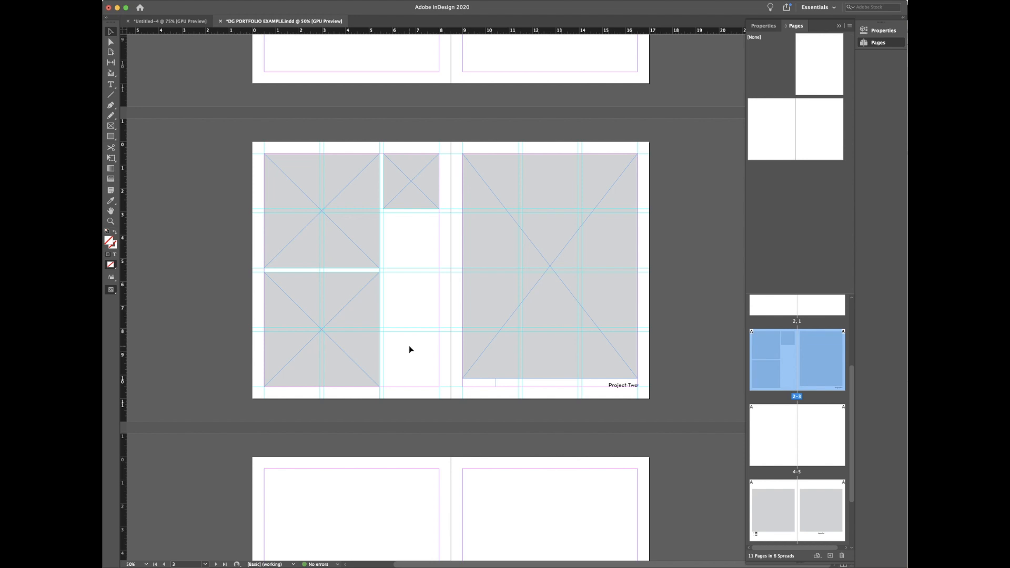
key("w")
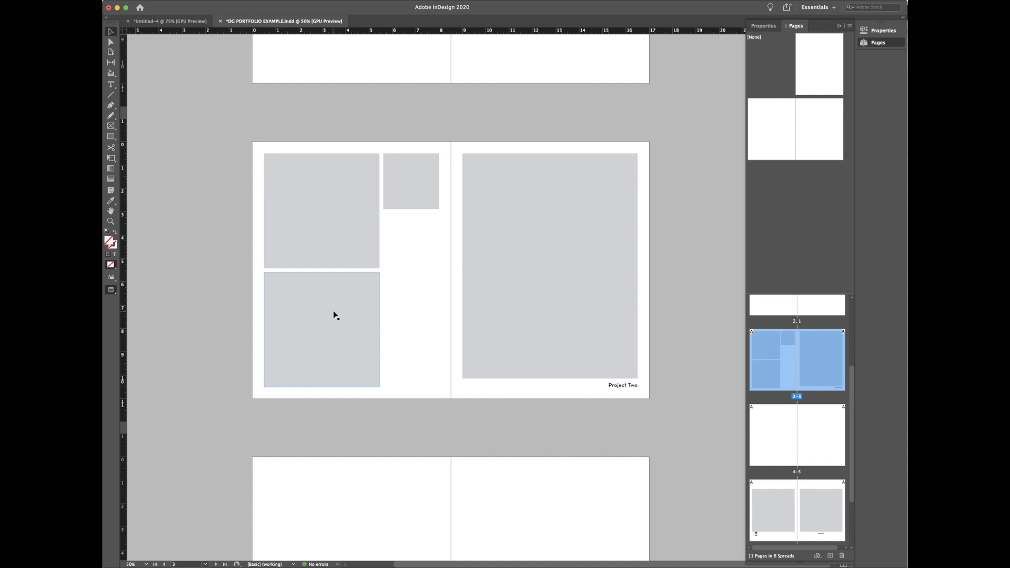
left_click(347, 239)
left_click(524, 260)
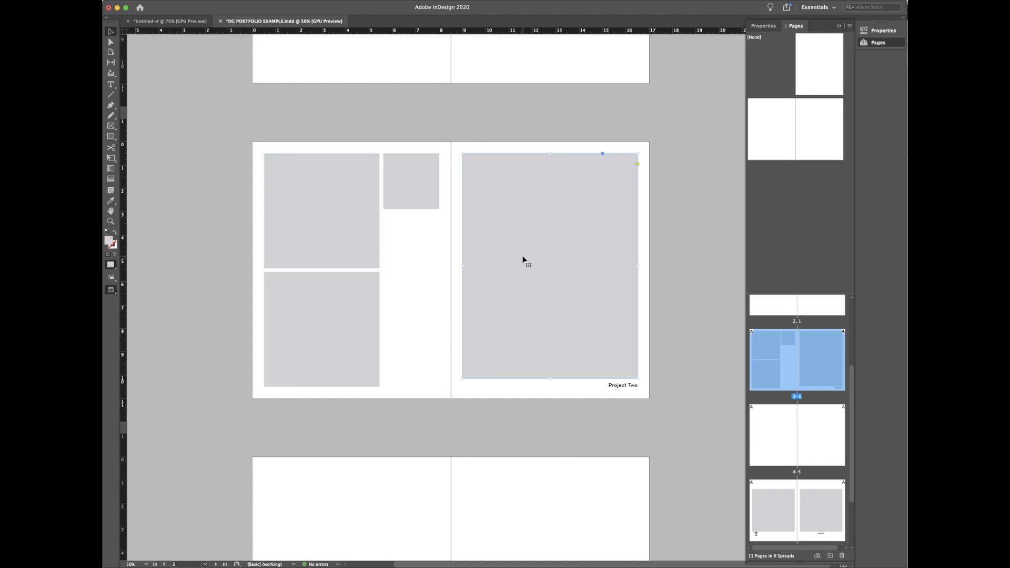
key("w")
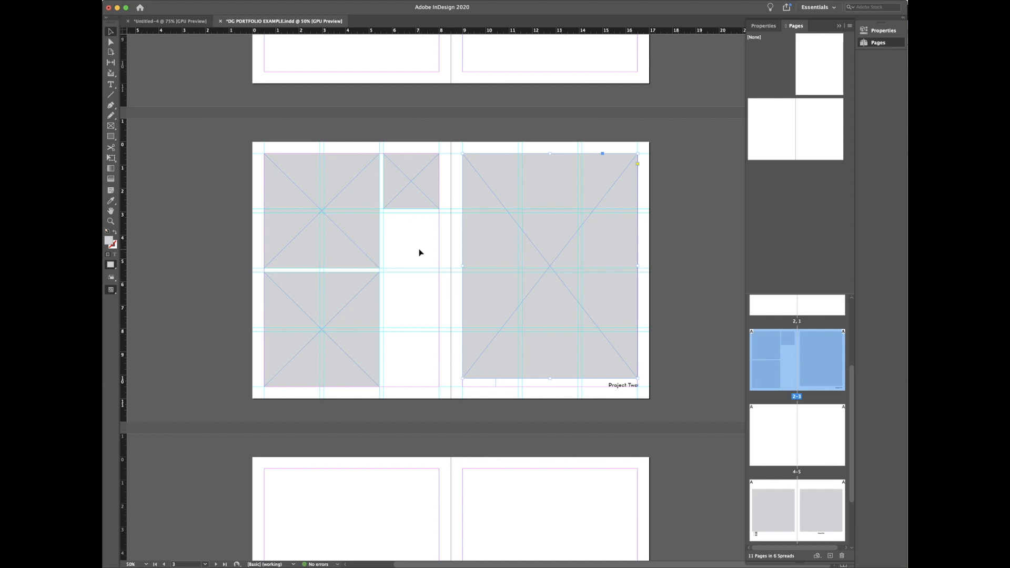
key("w")
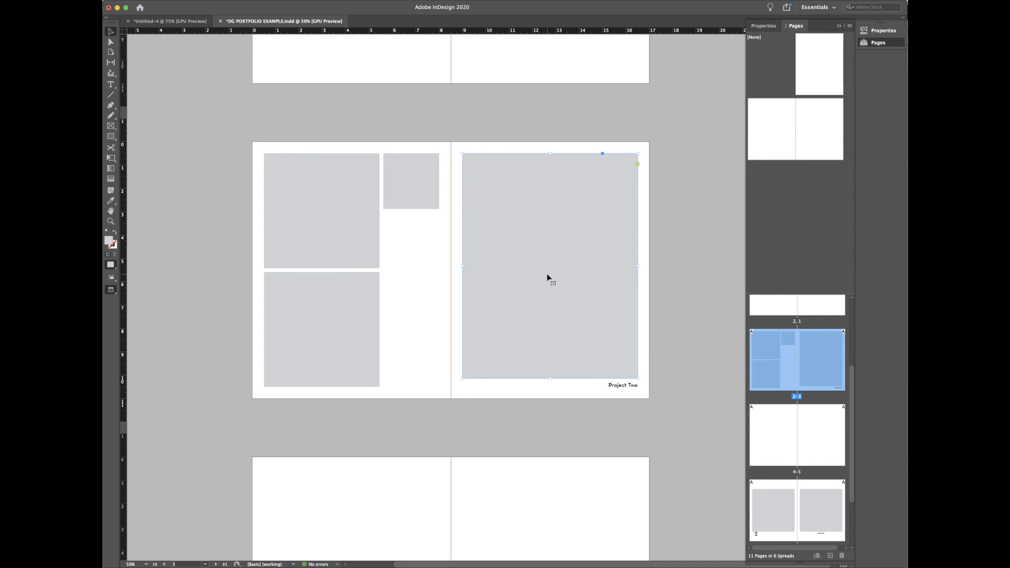
key("w")
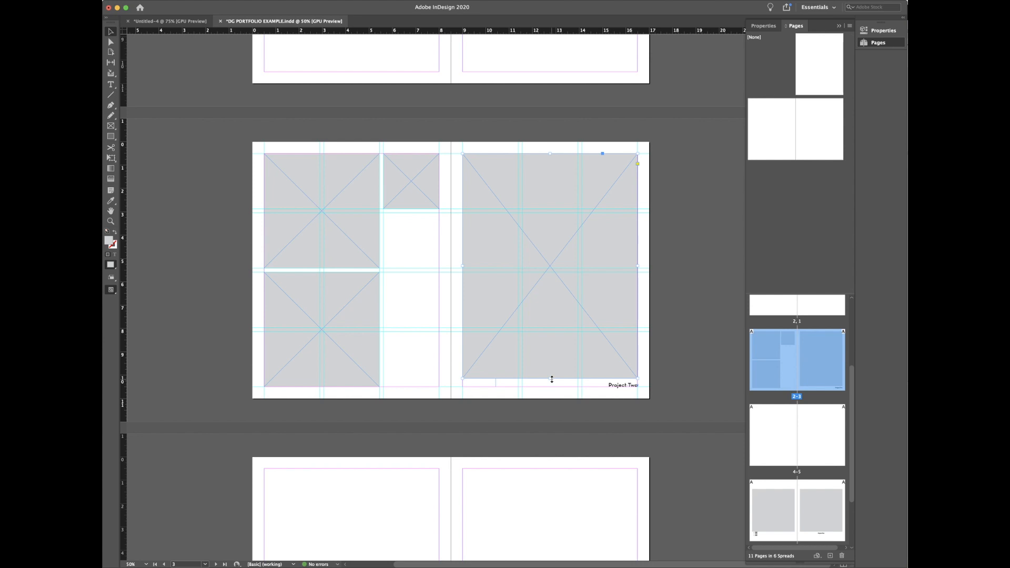
left_click(170, 21)
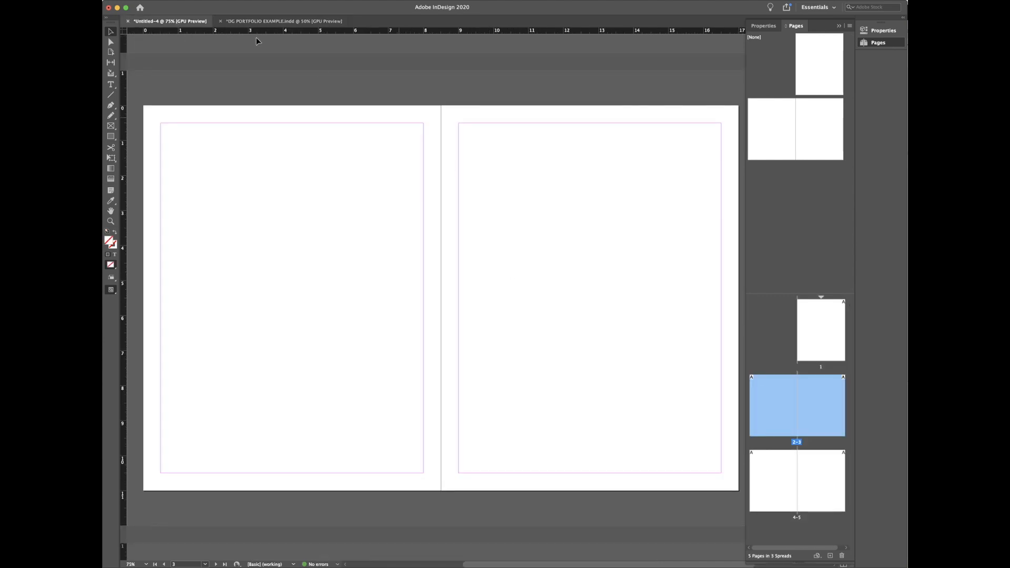
Step: Open the Create Guides dialog from the Layout menu
left_click(190, 0)
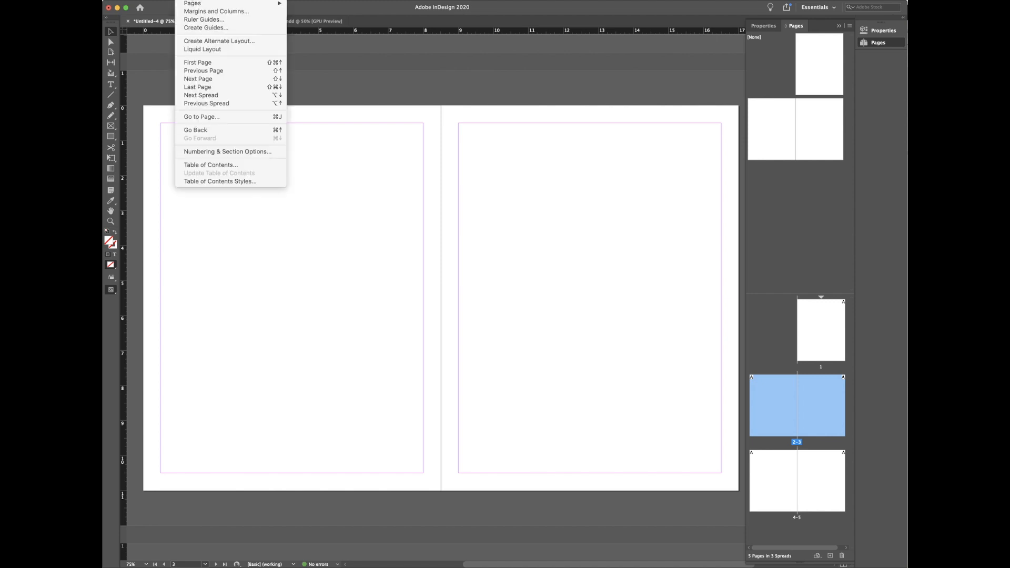
left_click(204, 28)
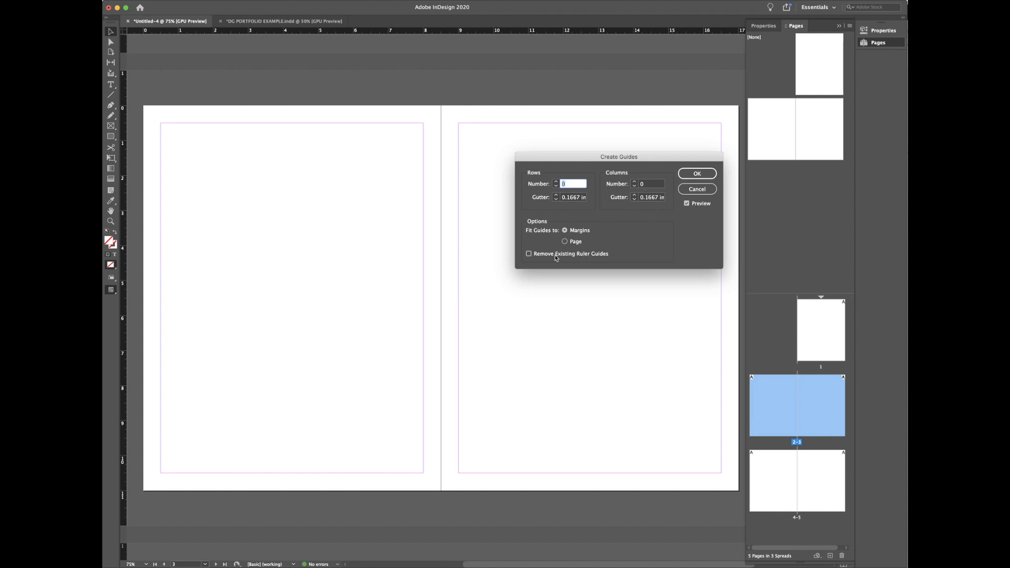
Step: Enable Remove Existing Ruler Guides and set 2 rows with a 0.5 in row gutter
left_click(556, 258)
left_click_drag(644, 158, 605, 203)
left_click(522, 237)
left_click(523, 237)
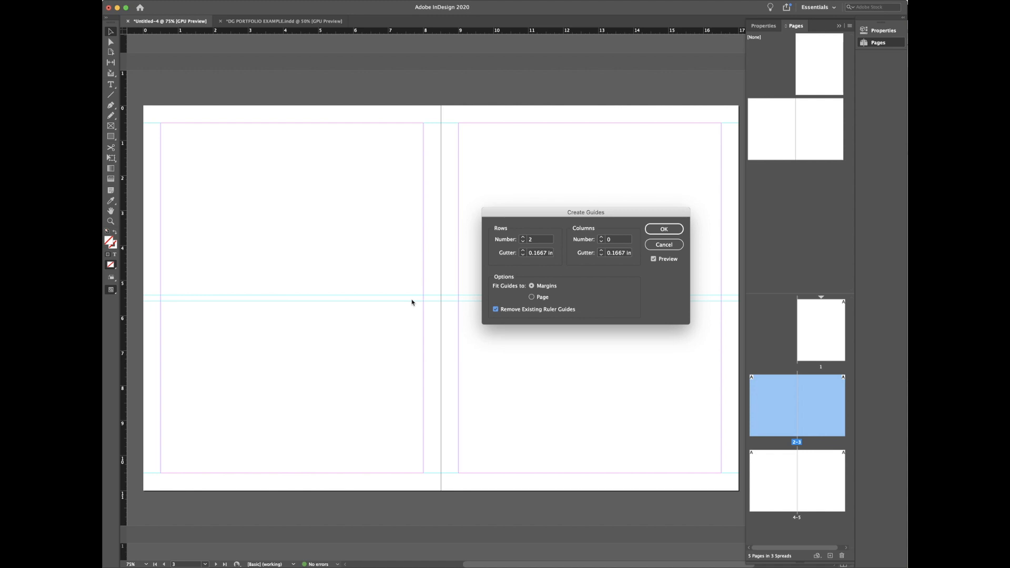
left_click(524, 251)
left_click(524, 250)
left_click(523, 251)
left_click(523, 251)
left_click(523, 250)
left_click(523, 251)
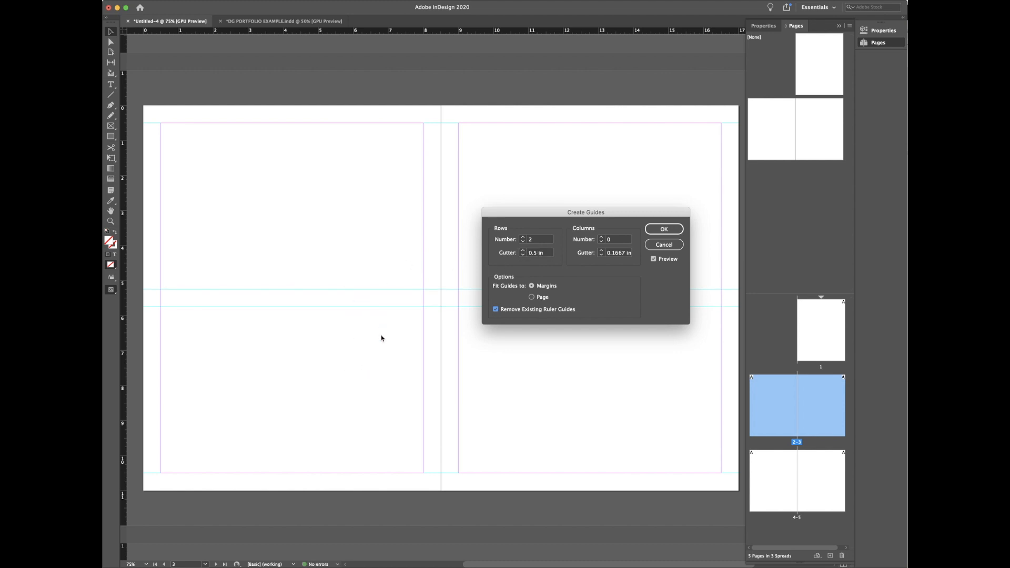
Step: Set 3 columns with a 0.5 in column gutter and raise rows to 4
left_click(601, 237)
left_click(601, 237)
left_click(601, 237)
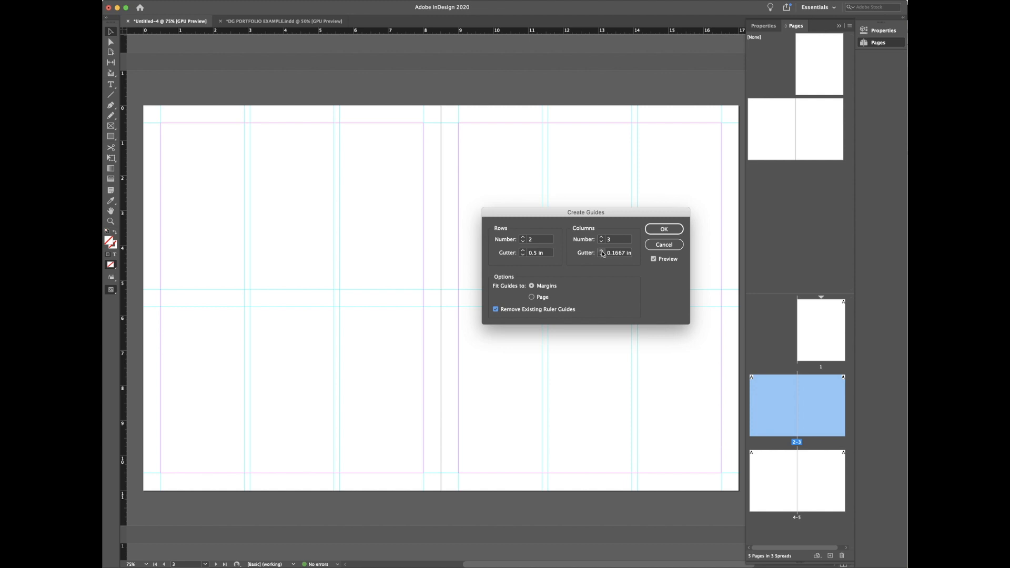
left_click(602, 251)
left_click(601, 250)
left_click(601, 251)
left_click(602, 251)
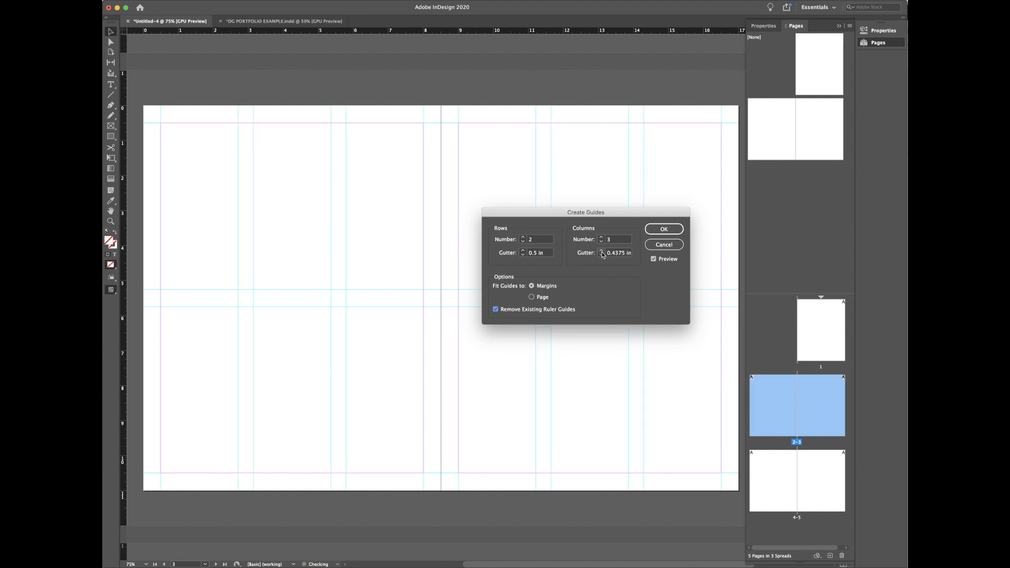
left_click(524, 238)
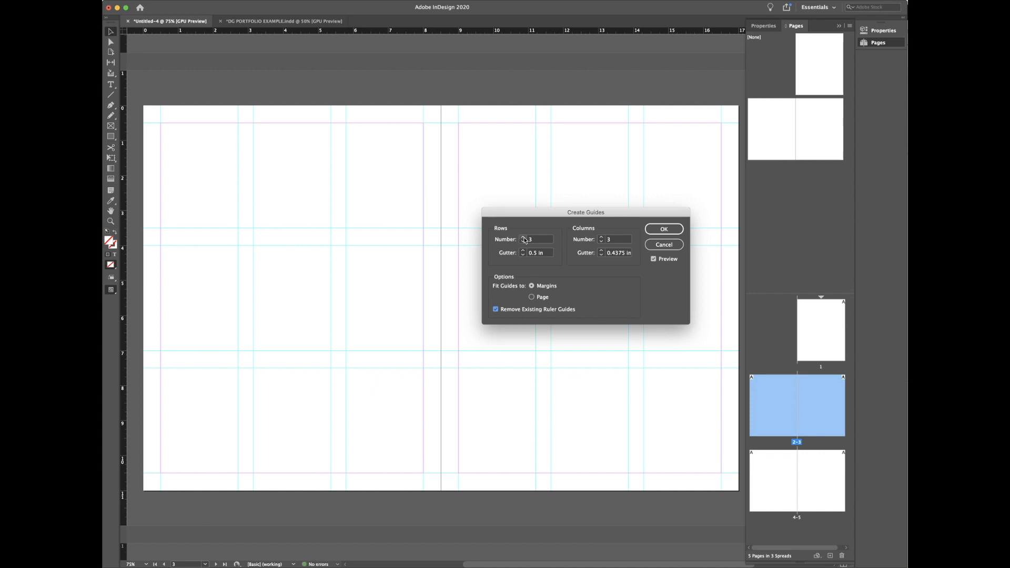
left_click(600, 250)
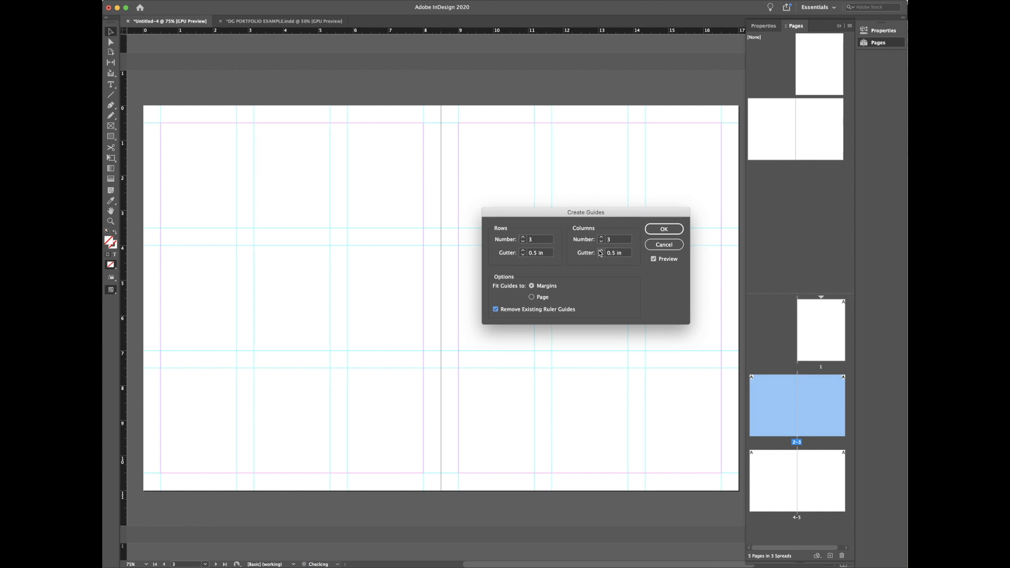
left_click(523, 238)
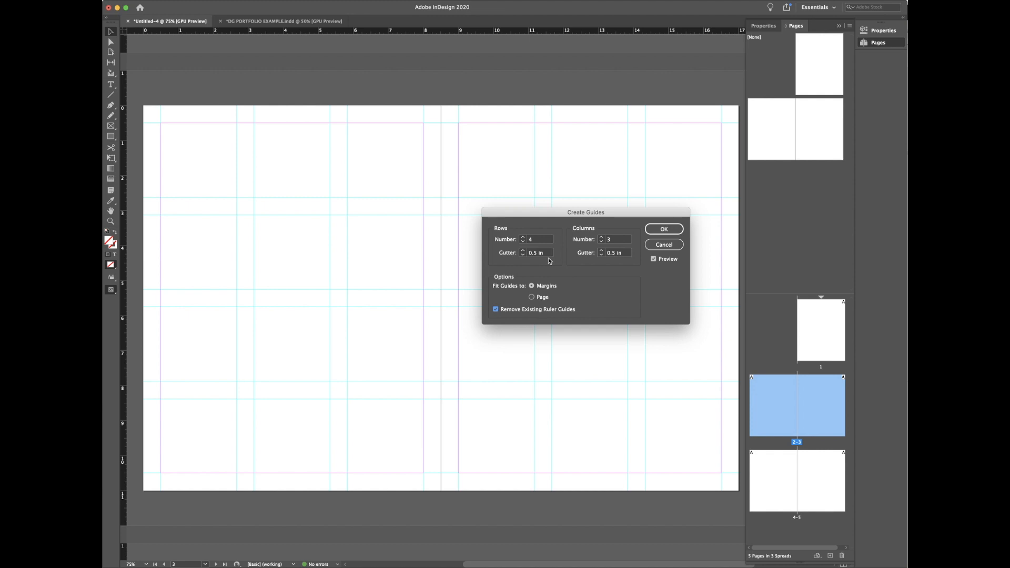
key("XF86AudioMute")
Step: Narrow both the row and column gutters to 0.25 in
left_click(523, 255)
left_click(524, 255)
left_click(523, 255)
left_click(523, 255)
left_click(601, 255)
left_click(601, 255)
left_click(601, 255)
left_click(601, 255)
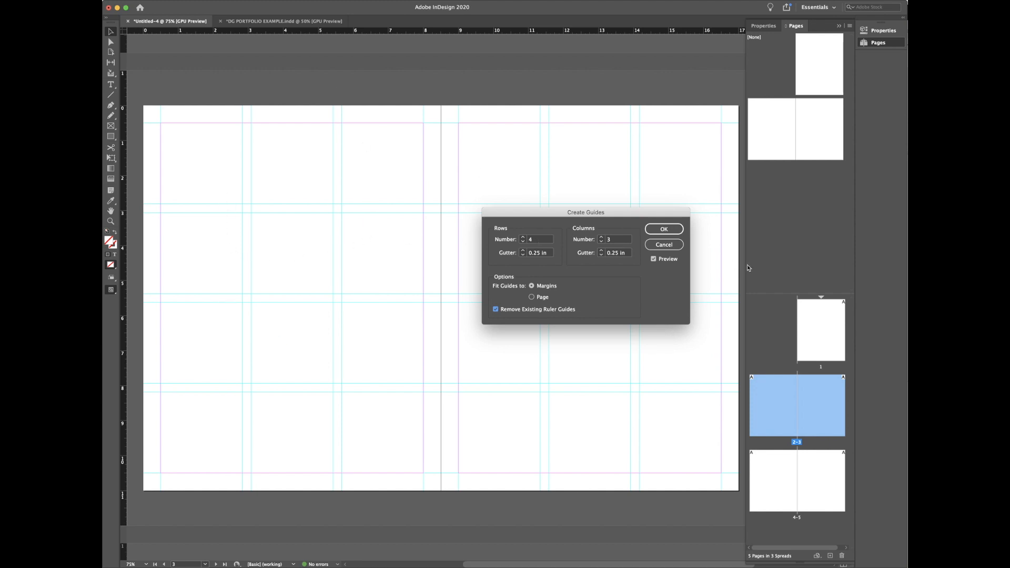
Step: Apply the 4-row, 3-column guide grid, then bring up the DG PORTFOLIO EXAMPLE document
left_click(654, 235)
left_click(286, 25)
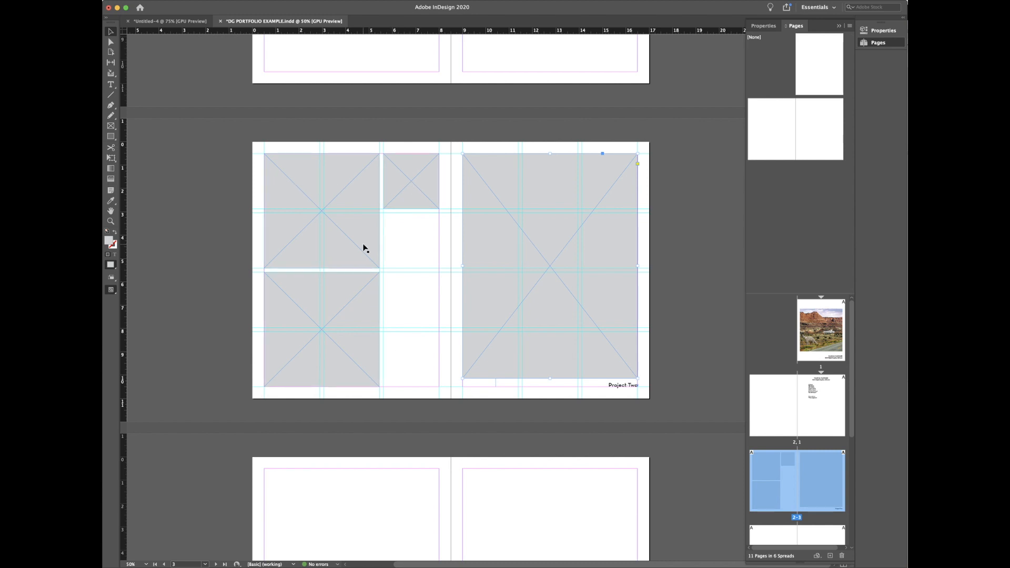
left_click(409, 205)
key("w")
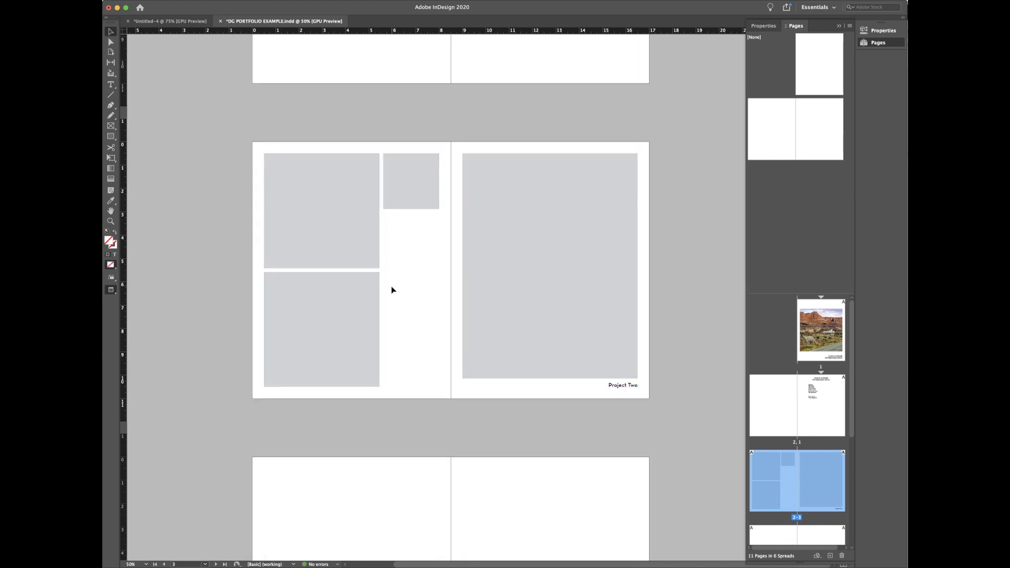
scroll(402, 310, "down", 10)
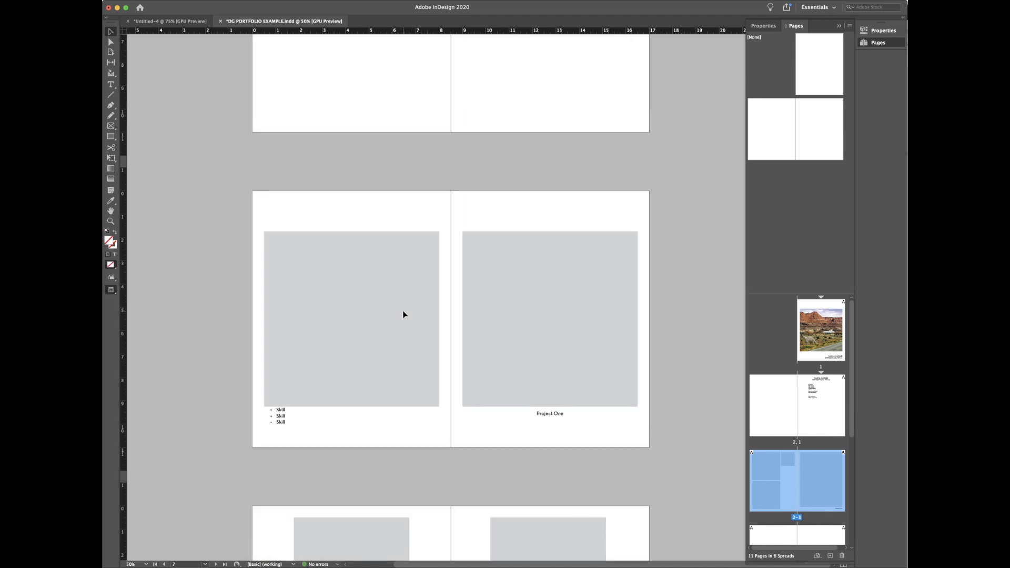
key("w")
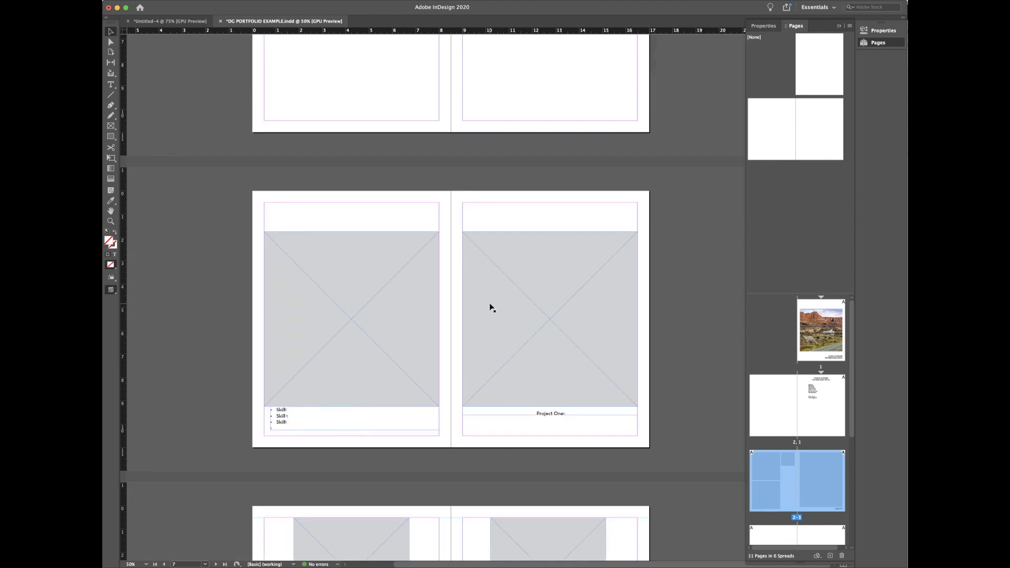
scroll(489, 308, "down", 5)
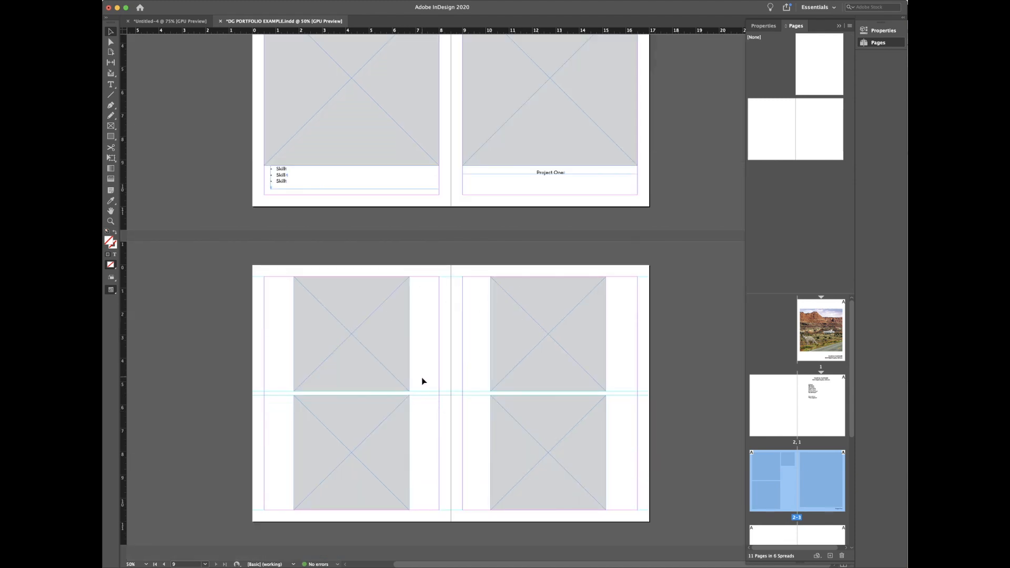
scroll(470, 420, "up", 15)
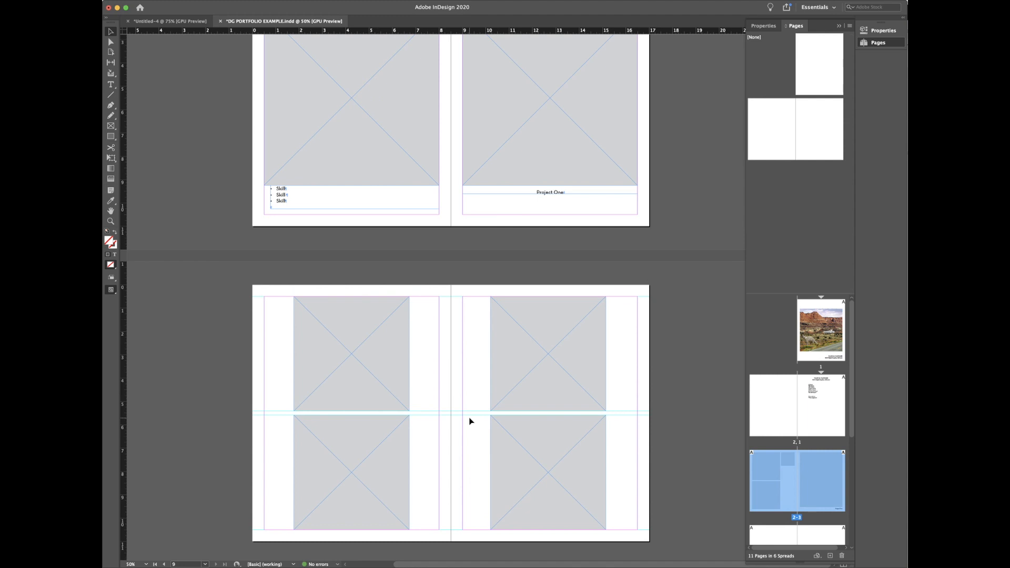
scroll(465, 420, "down", 3)
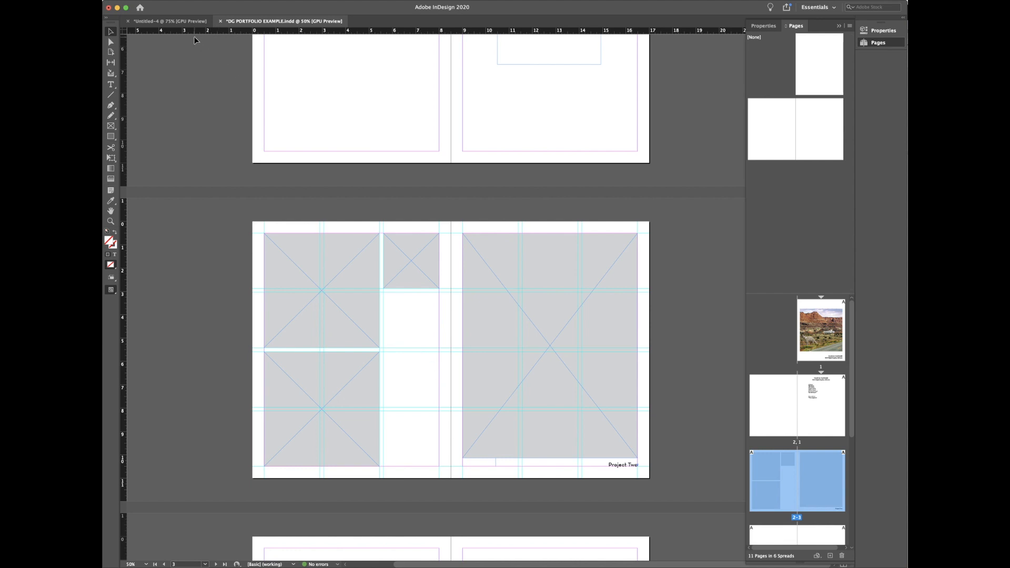
left_click(170, 21)
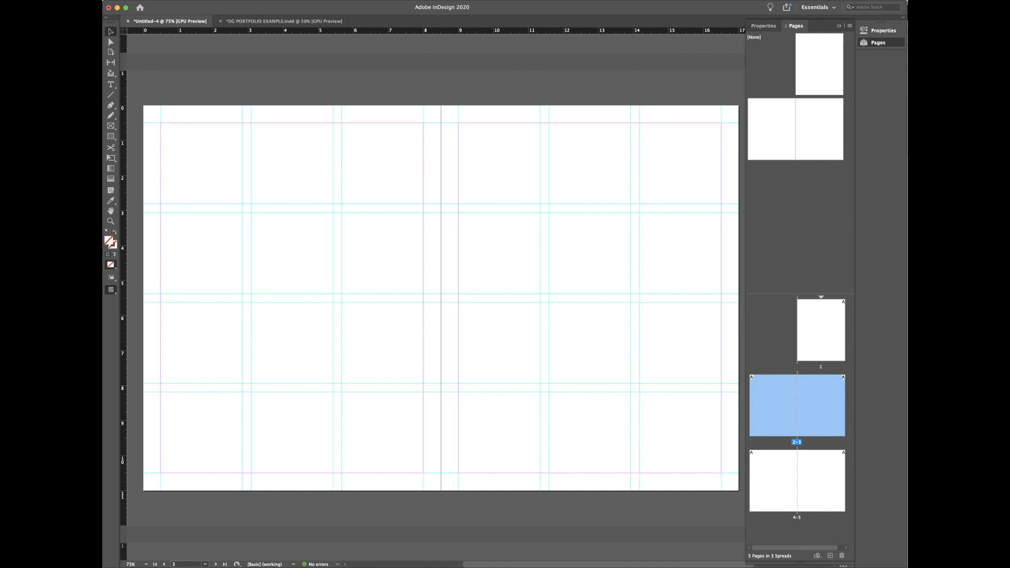
left_click(398, 567)
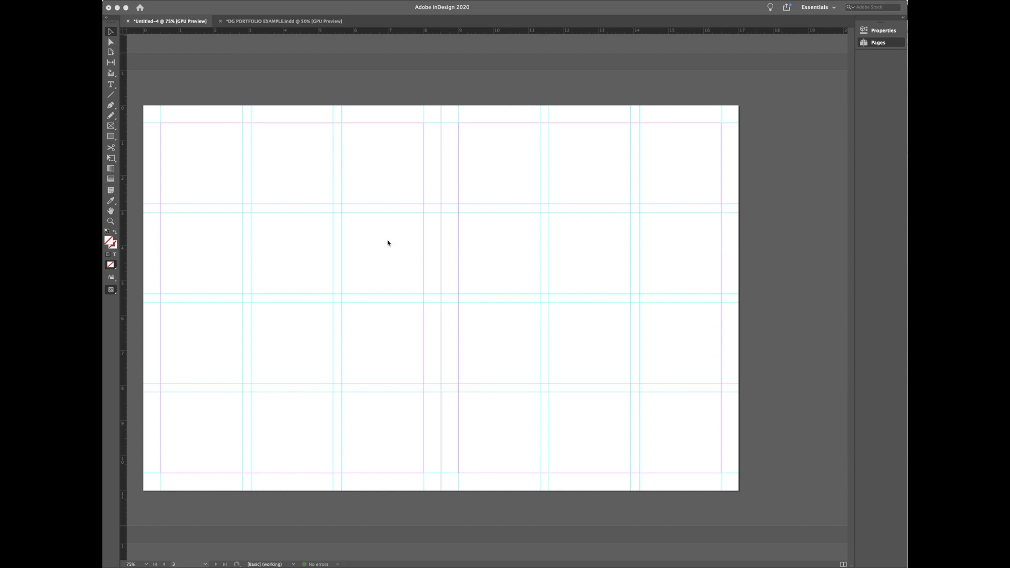
left_click(282, 22)
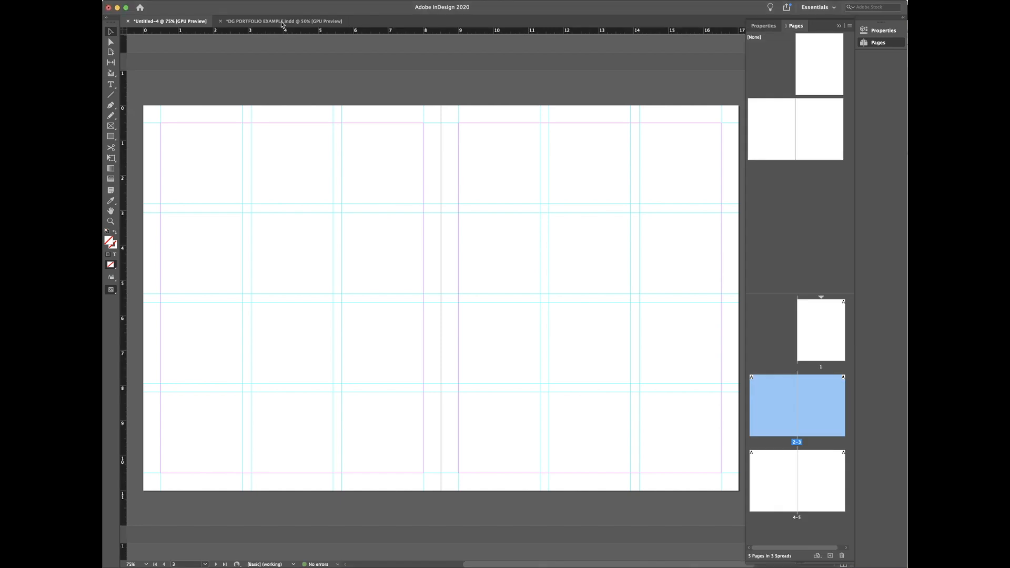
left_click(286, 23)
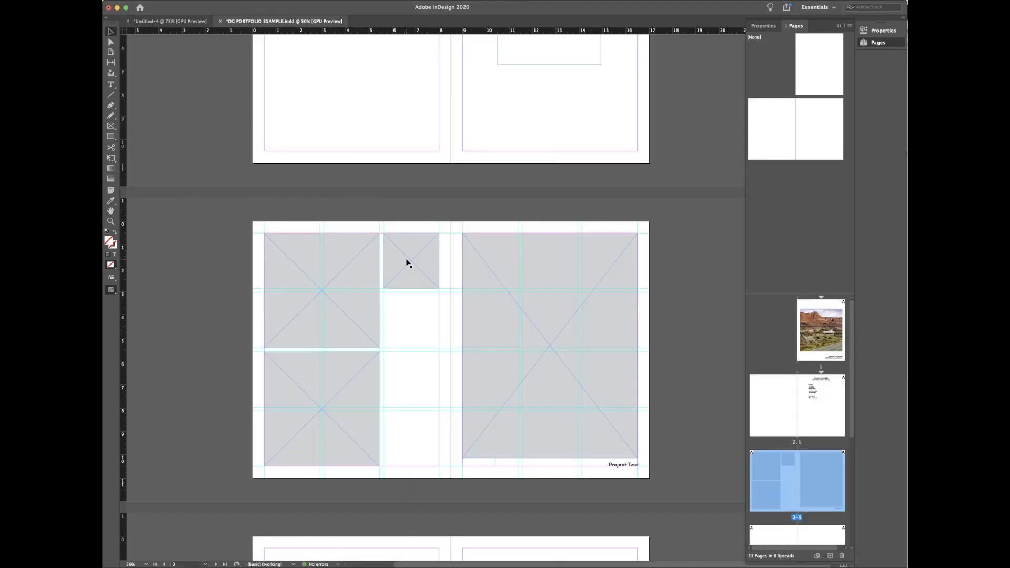
left_click(492, 280)
left_click(449, 279)
left_click(477, 338)
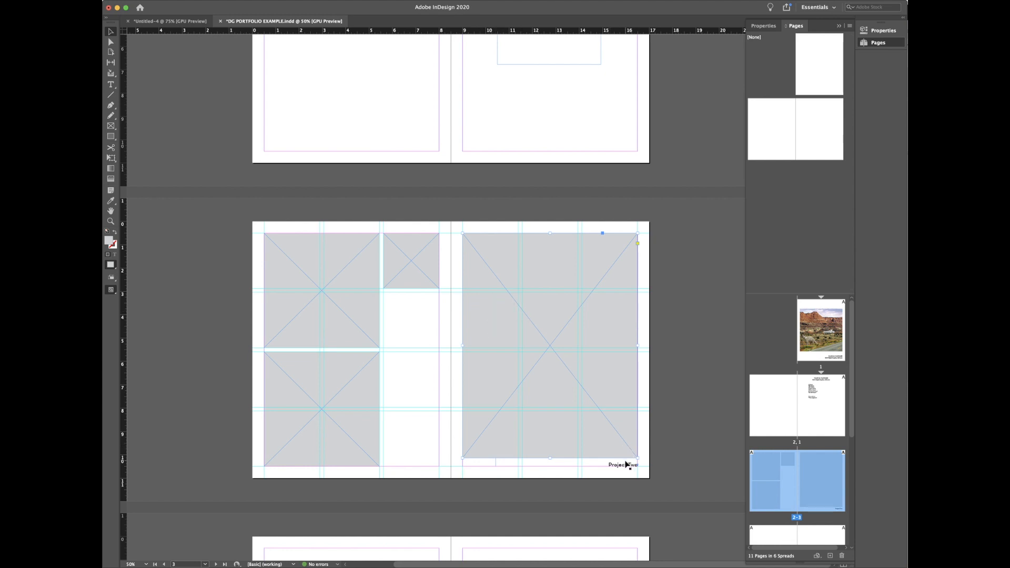
scroll(622, 437, "up", 5)
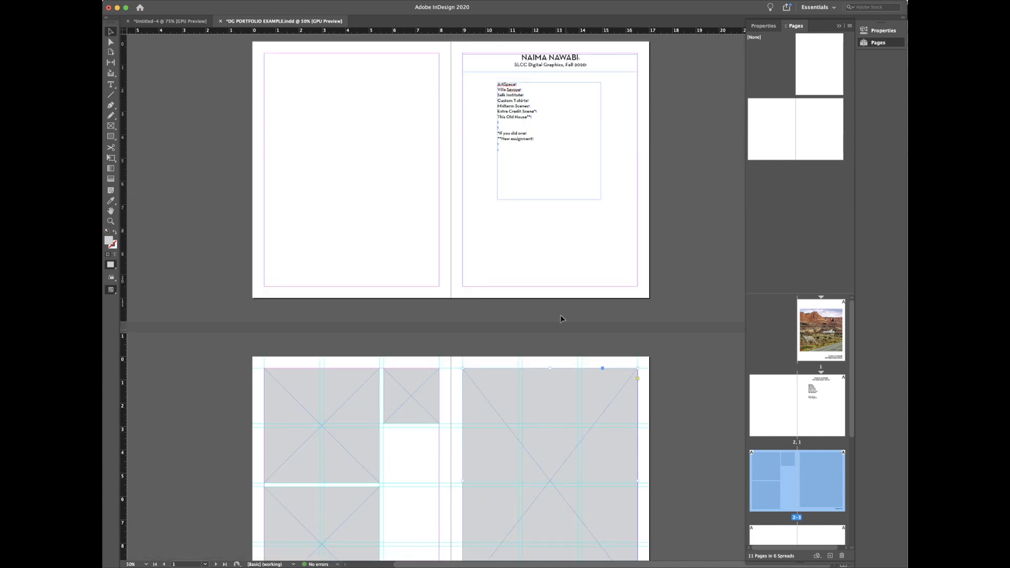
left_click(528, 134)
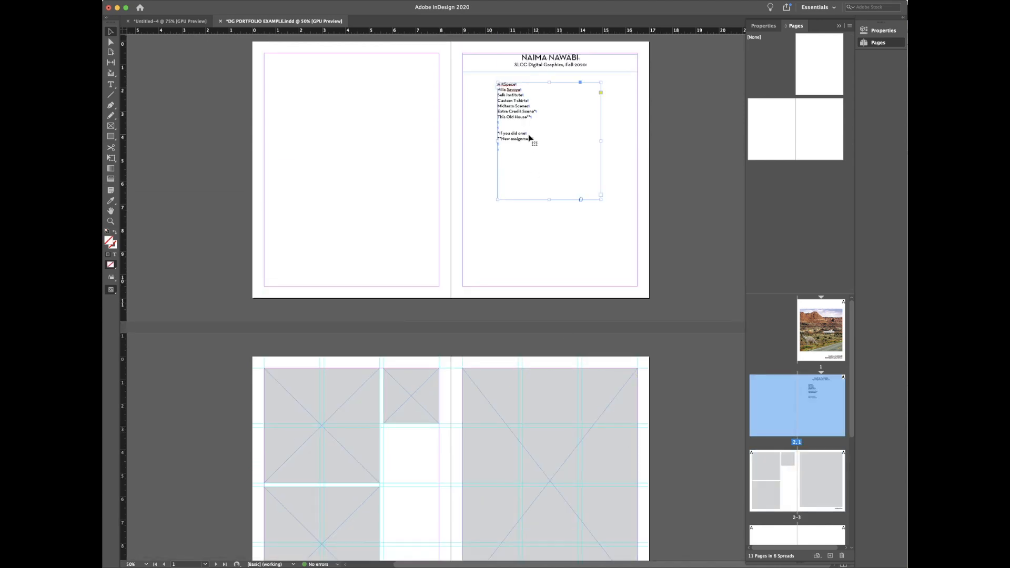
left_click(553, 69)
left_click(552, 419)
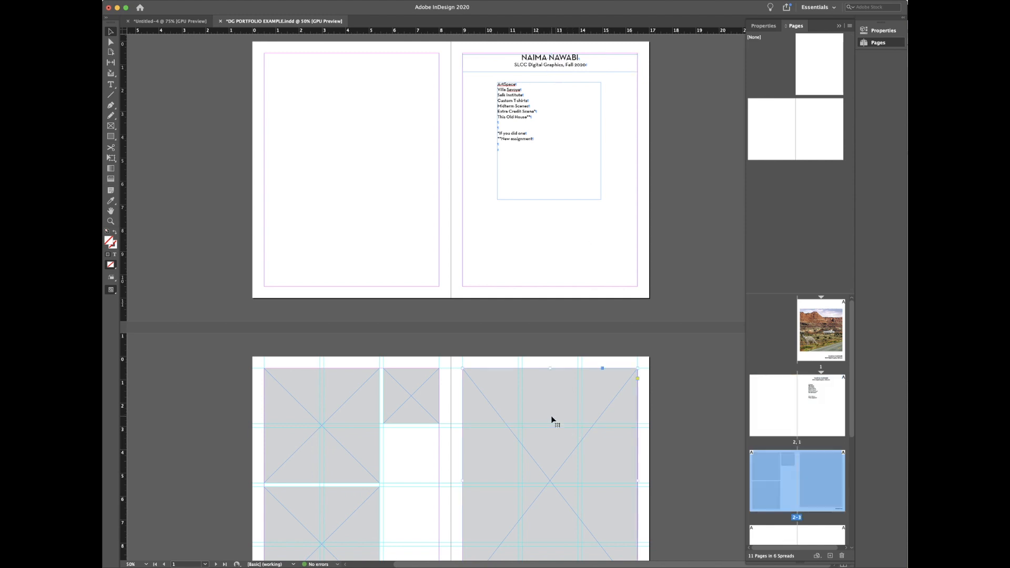
scroll(552, 419, "up", 10)
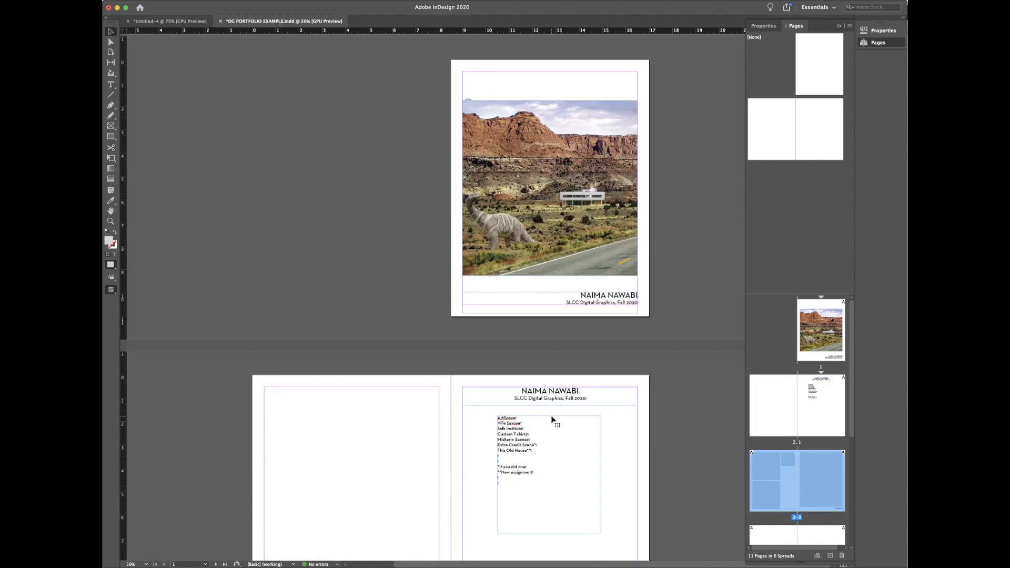
left_click(559, 273)
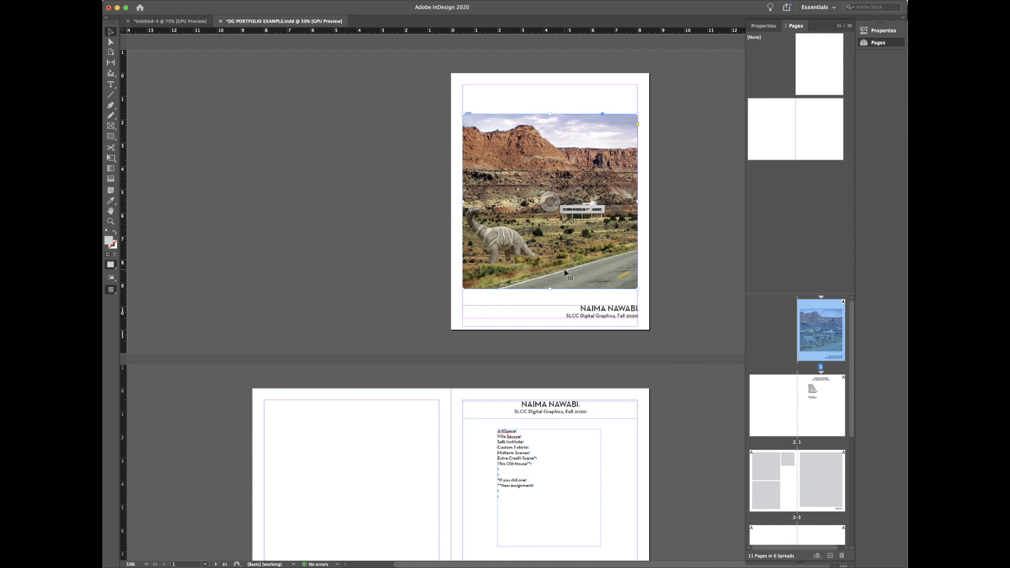
left_click(168, 22)
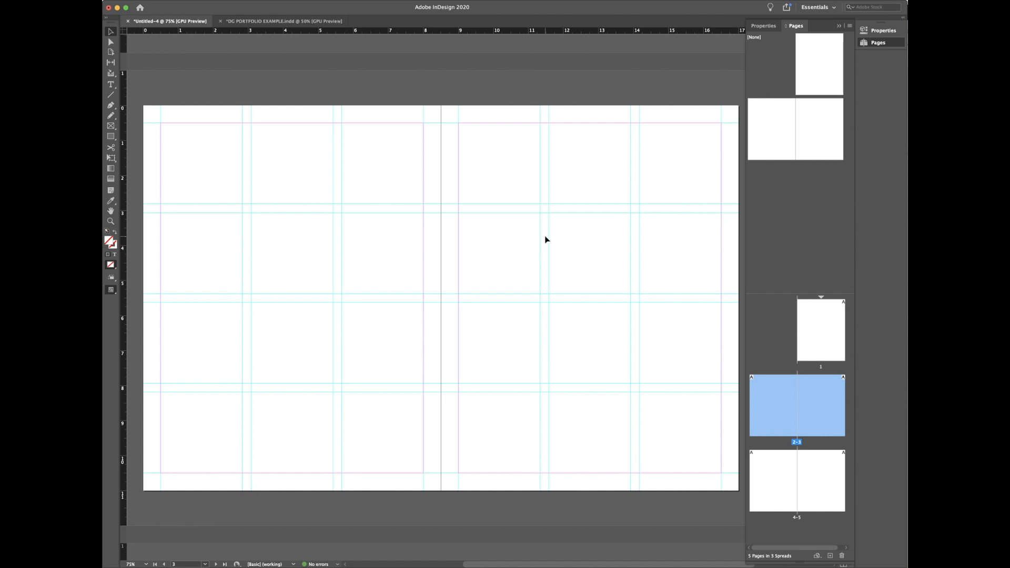
Step: Pick the Rectangle Frame tool (F), ready to draw placeholder frames on the spread
key("f")
key("v")
key("f")
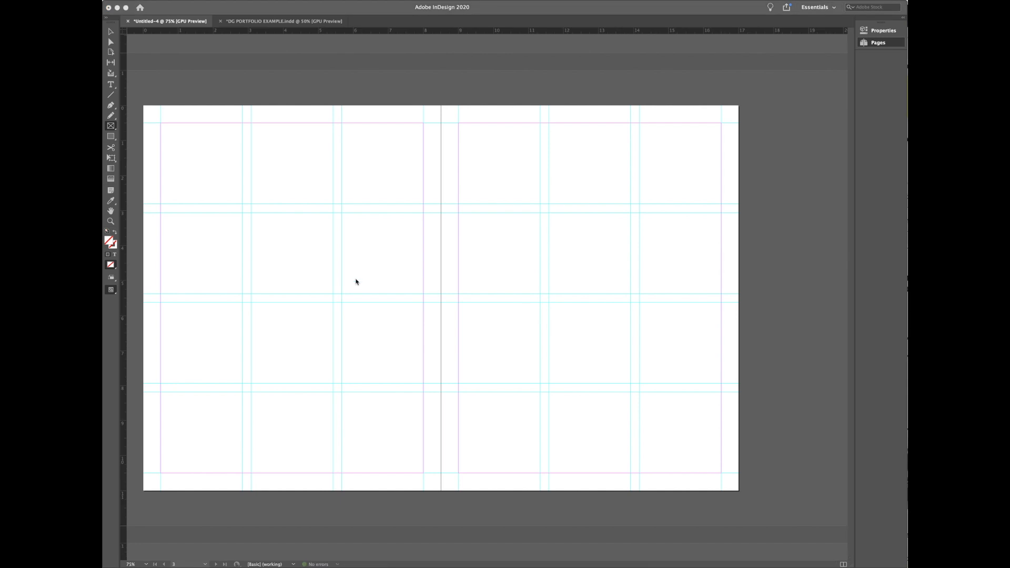
left_click(321, 246)
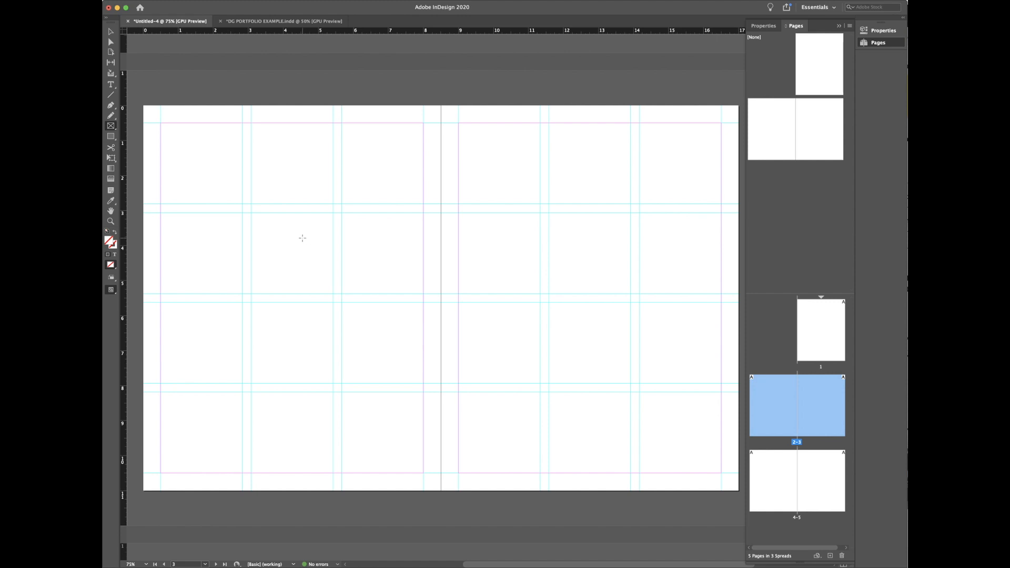
Step: Draw four rectangle frames, each snapped to one of the 2×2 middle grid cells on the left page
left_click_drag(267, 229, 368, 343)
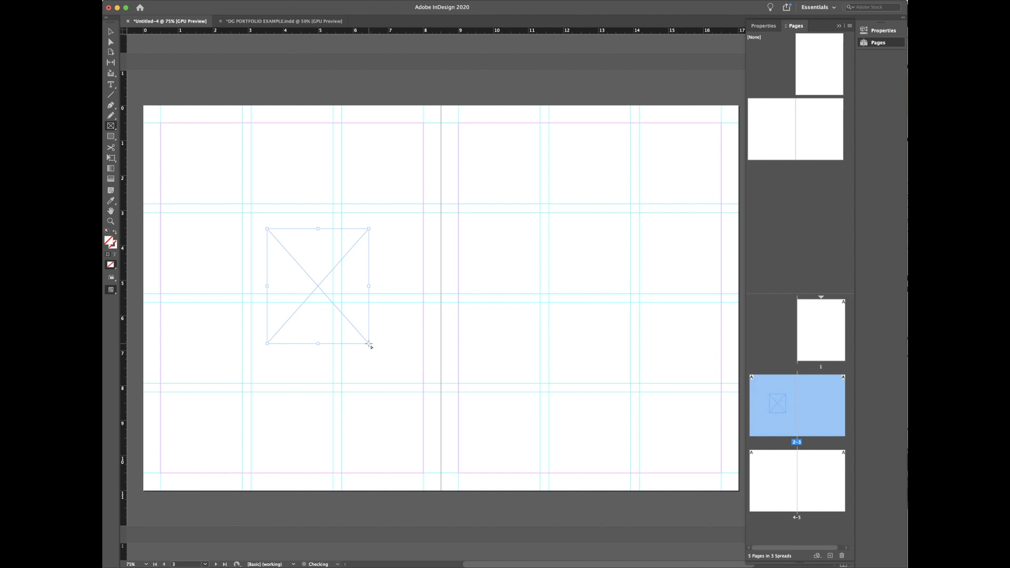
key("ctrl+z")
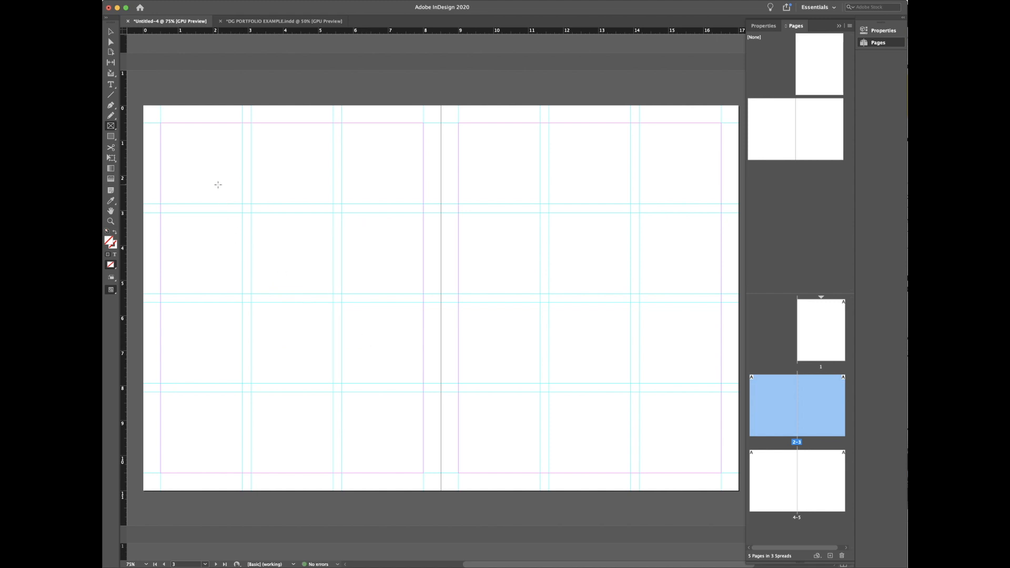
left_click_drag(218, 184, 391, 422)
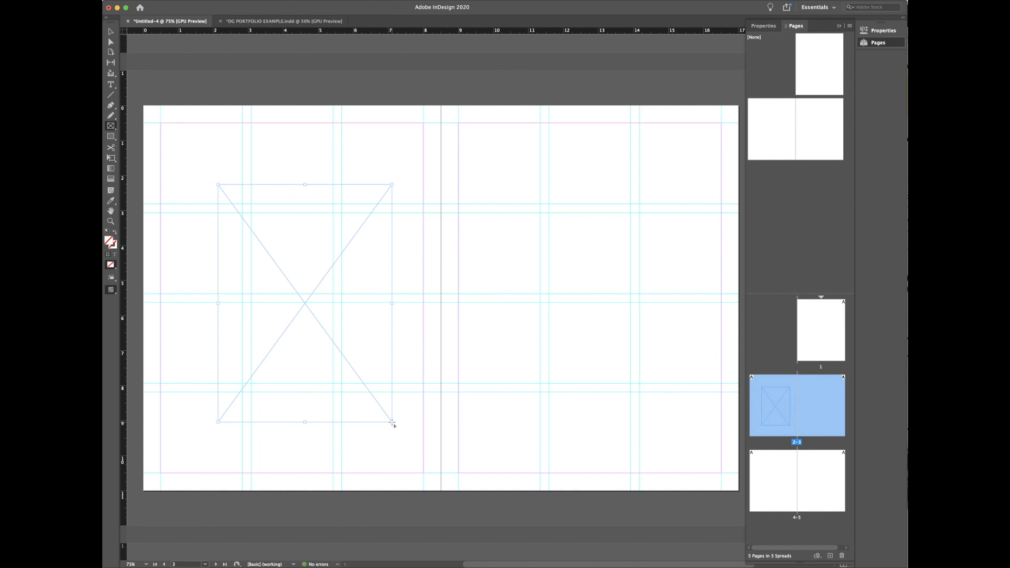
key("super+z")
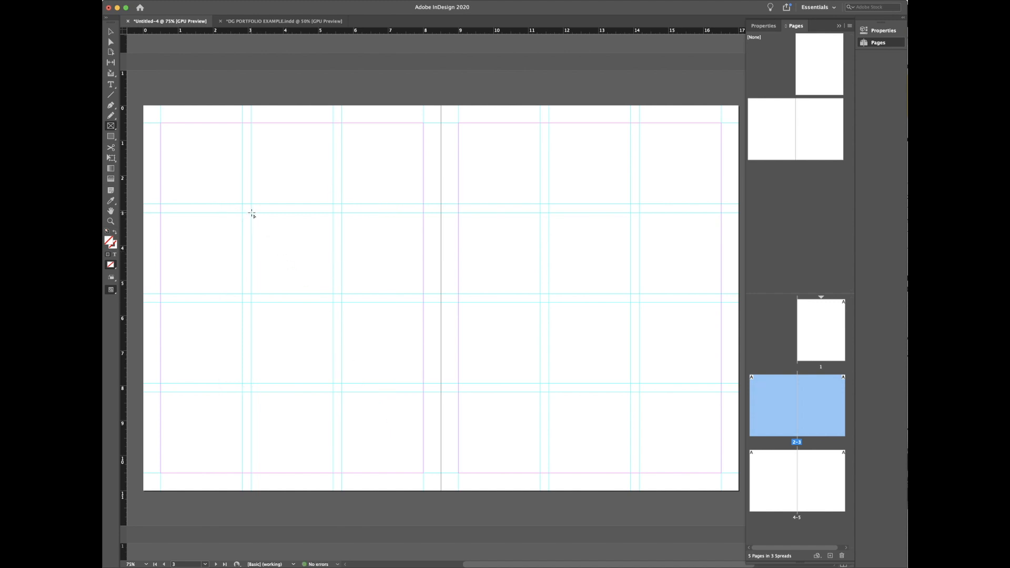
left_click_drag(251, 213, 333, 293)
left_click_drag(342, 214, 423, 293)
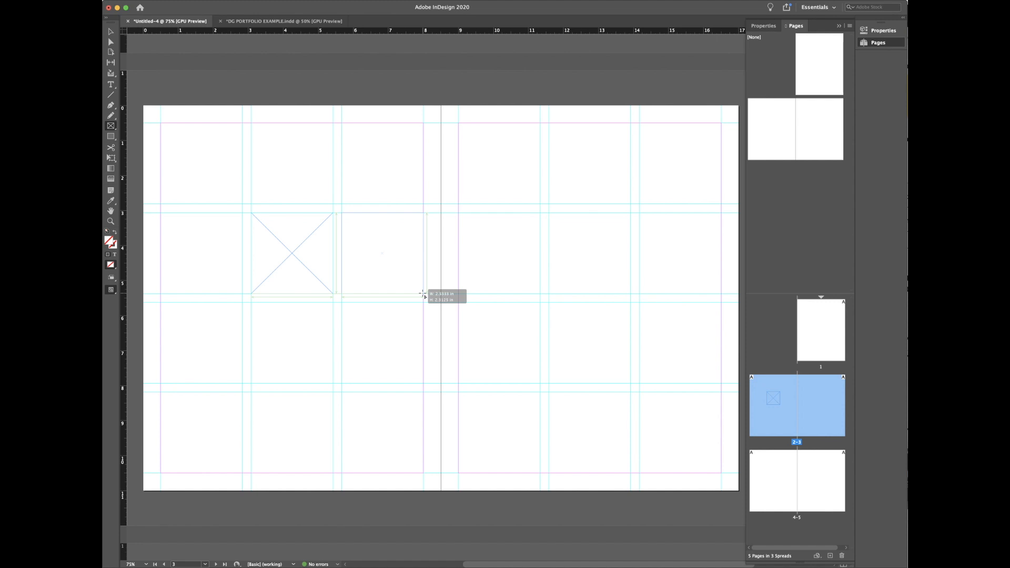
left_click_drag(423, 294, 423, 294)
left_click_drag(251, 302, 334, 386)
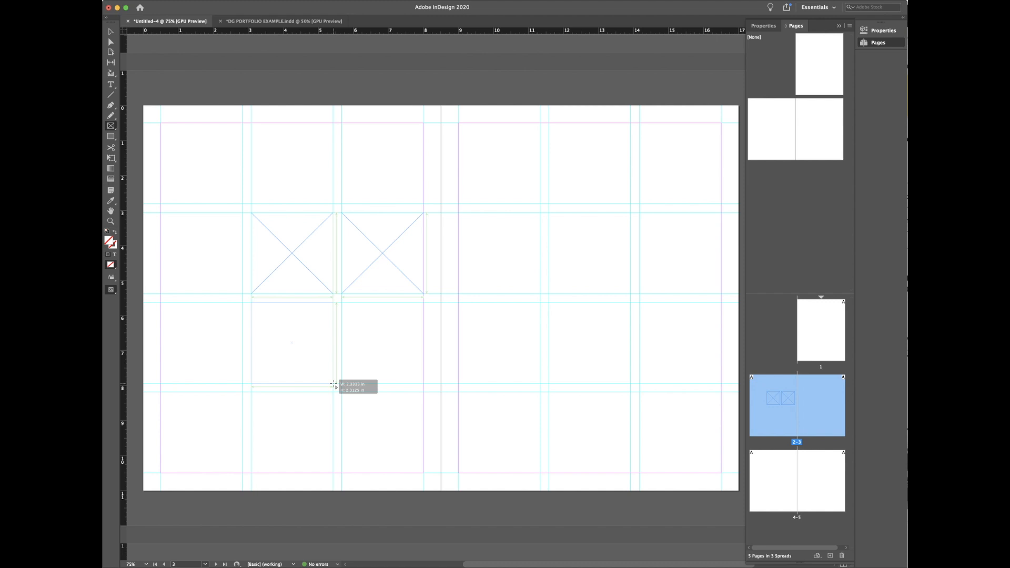
left_click_drag(334, 385, 333, 385)
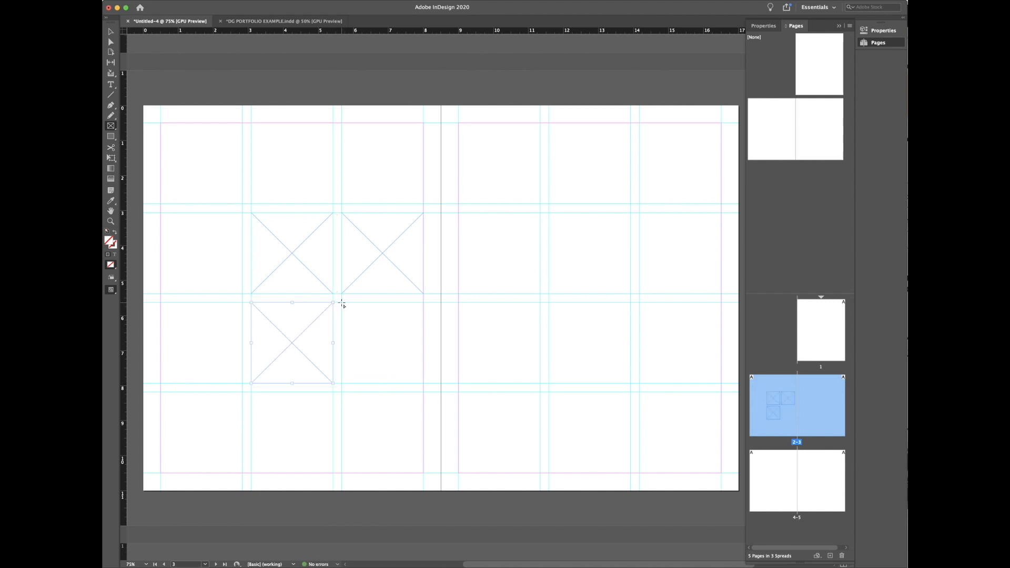
left_click_drag(342, 304, 422, 385)
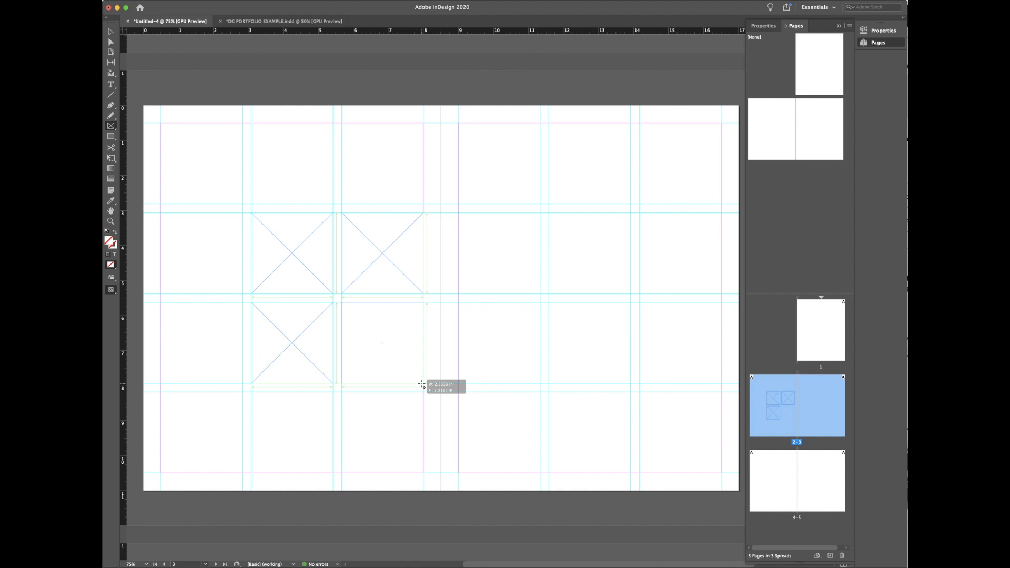
left_click_drag(422, 384, 423, 383)
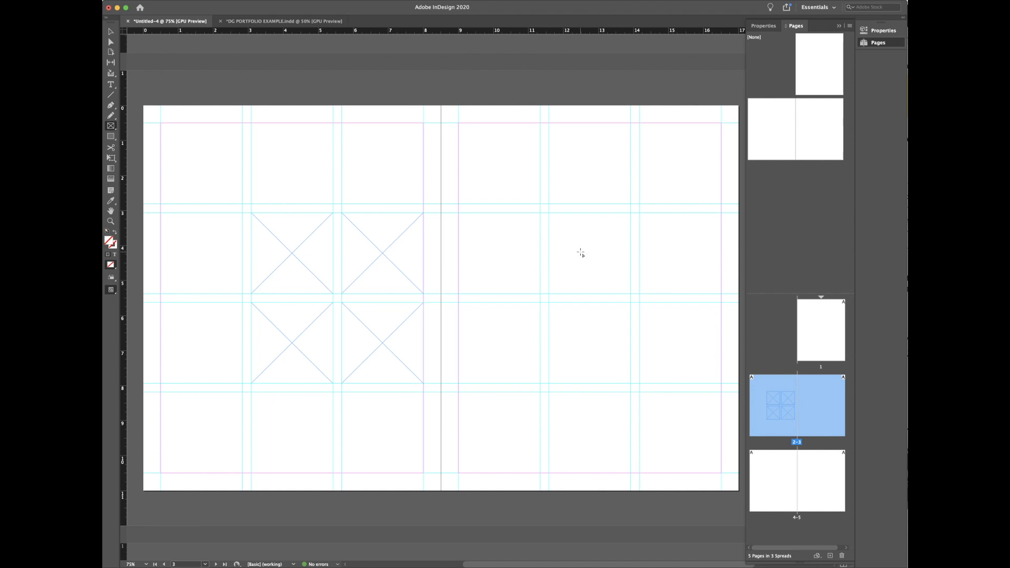
Step: Create a 4 in × 4 in rectangle frame on the right page, undoing the accidental duplicate
left_click(591, 266)
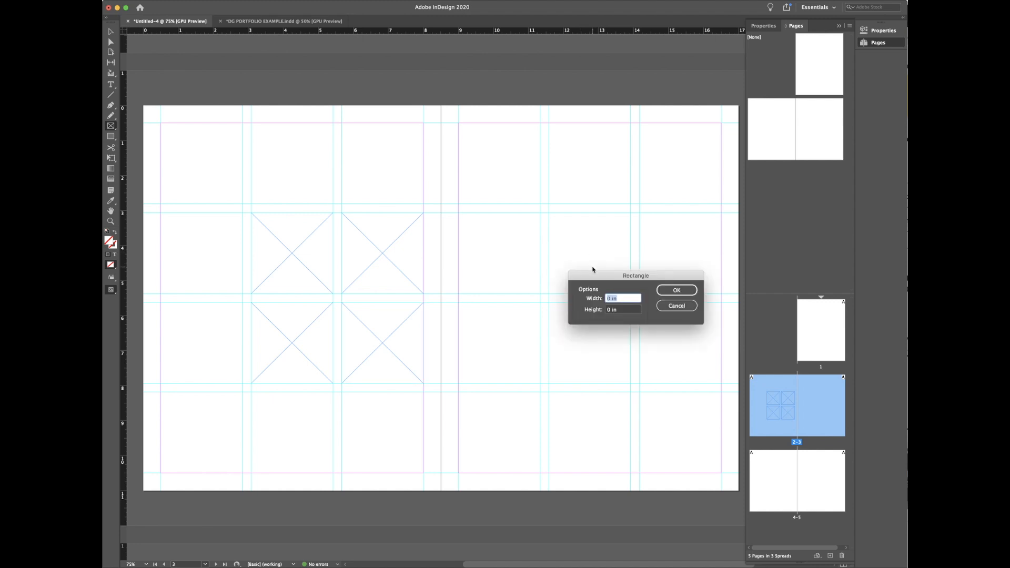
type("4")
key("Tab")
type("4")
left_click(677, 292)
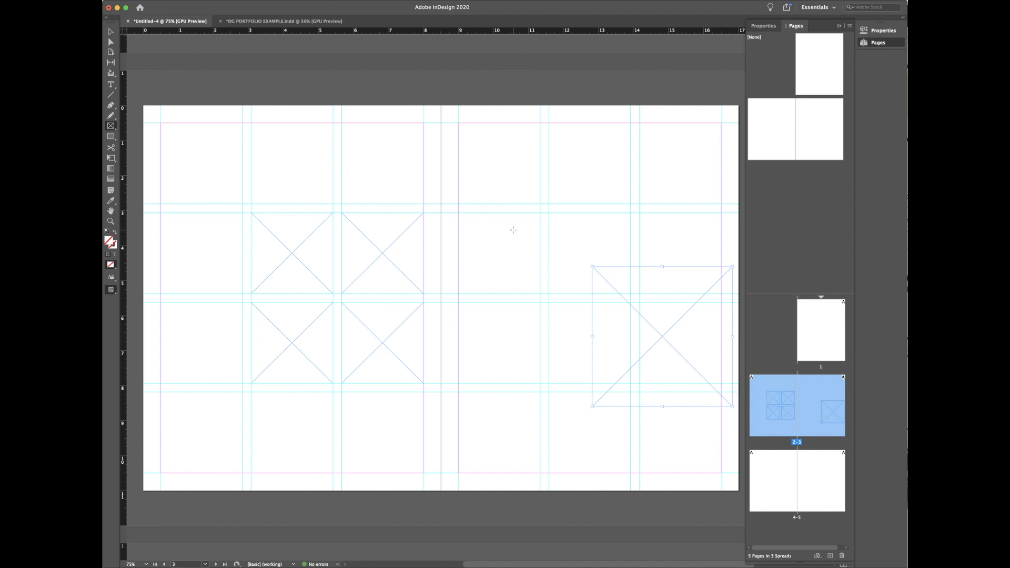
left_click(513, 231)
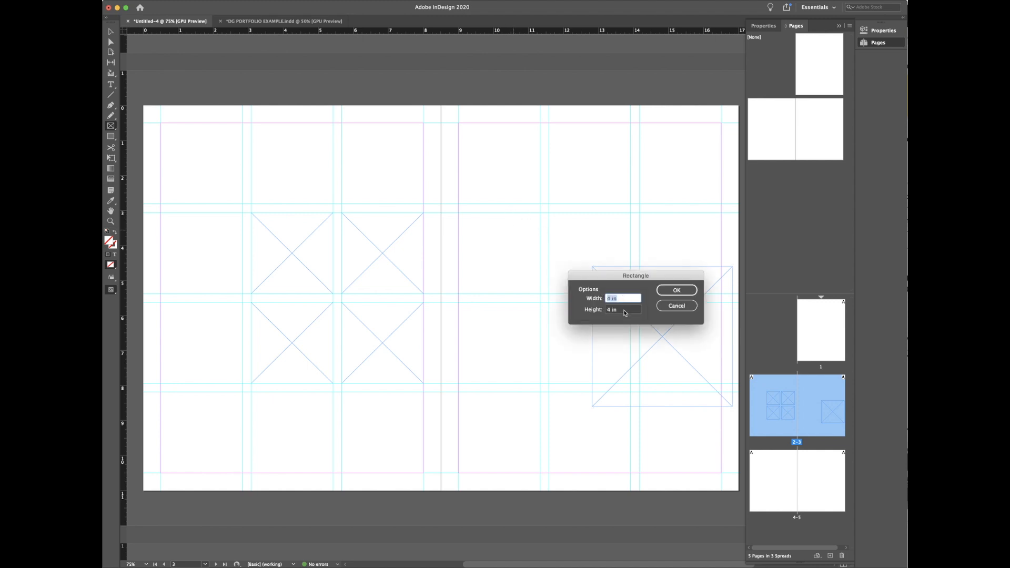
left_click(676, 289)
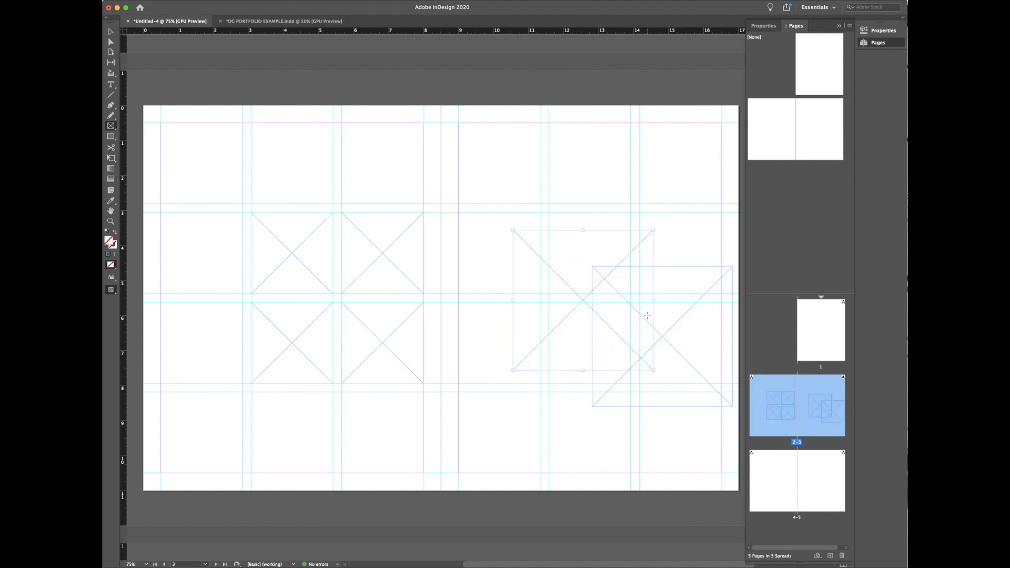
key("super+z")
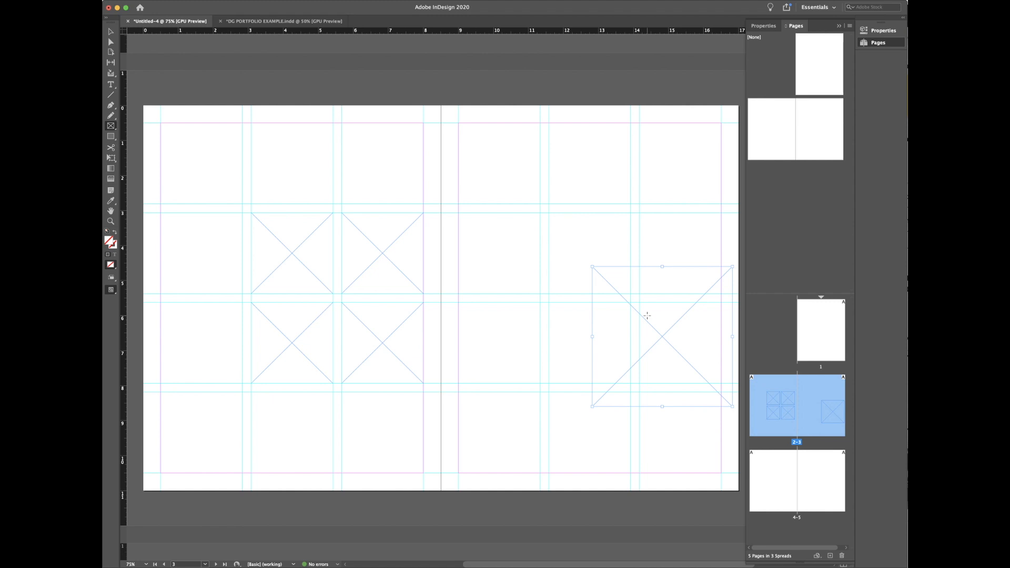
Step: With the Selection tool, drag the 4 × 4 in frame up-left toward the right page's centre
key("v")
left_click_drag(654, 316, 597, 284)
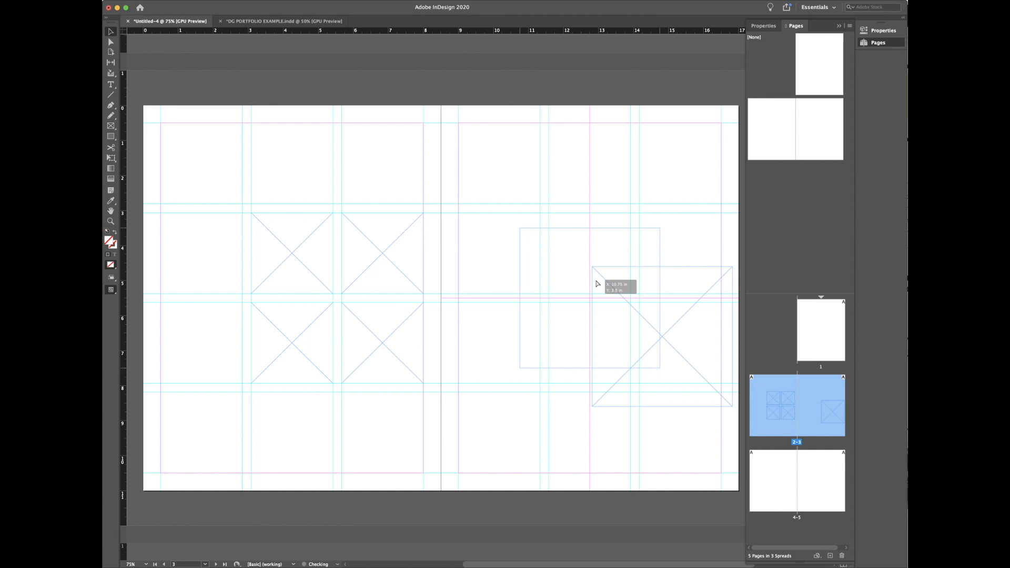
left_click_drag(597, 284, 626, 200)
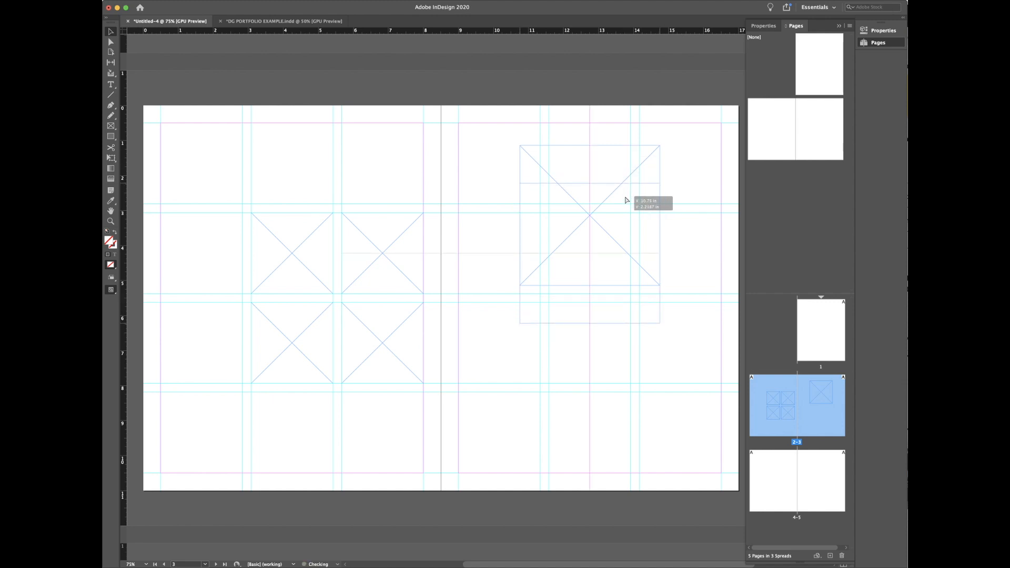
left_click_drag(626, 200, 625, 241)
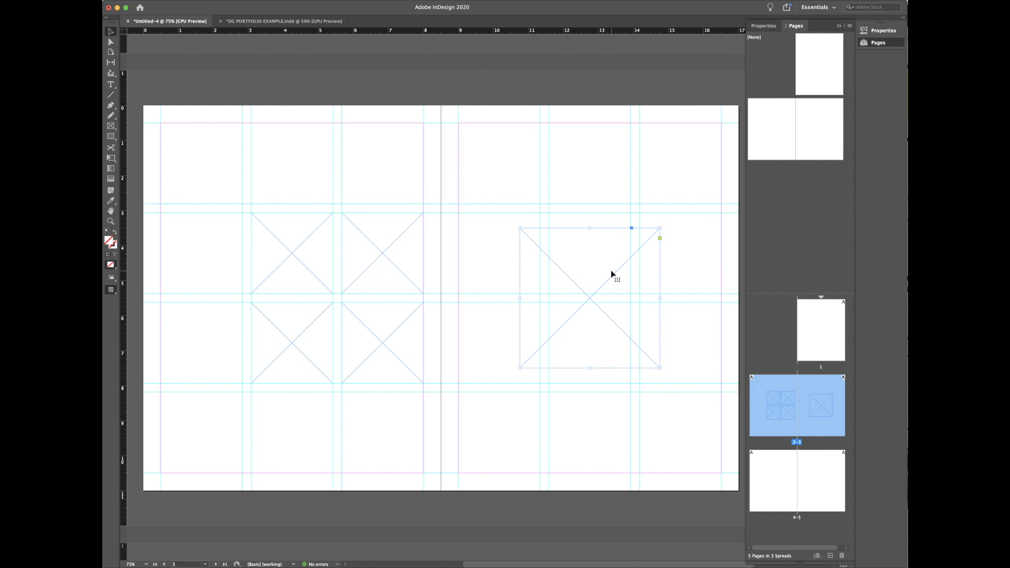
Step: In Properties, link proportions, set the frame width to 5 in, and nudge it up-left
left_click(871, 32)
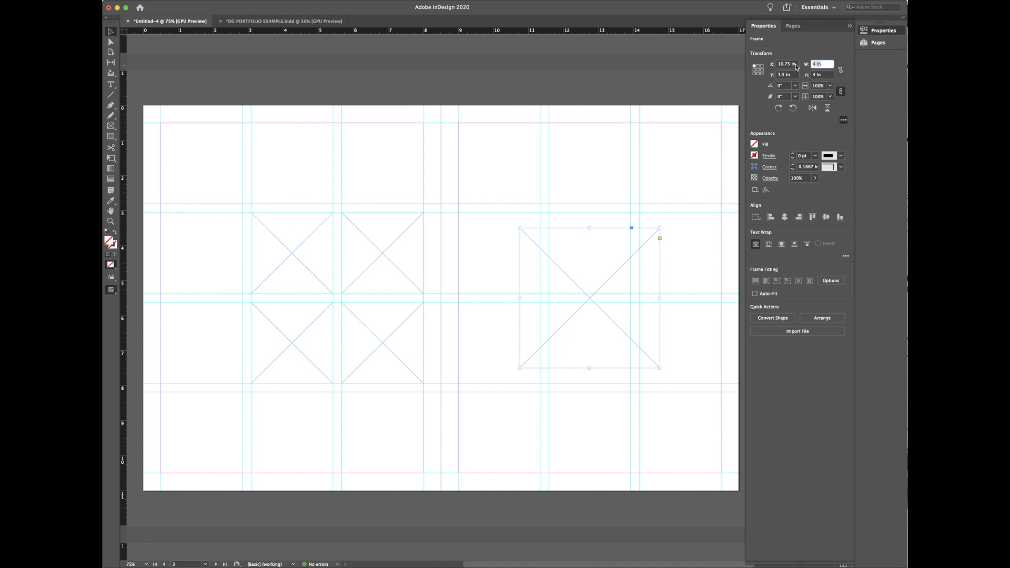
left_click(841, 70)
left_click(820, 64)
type("5")
key("Return")
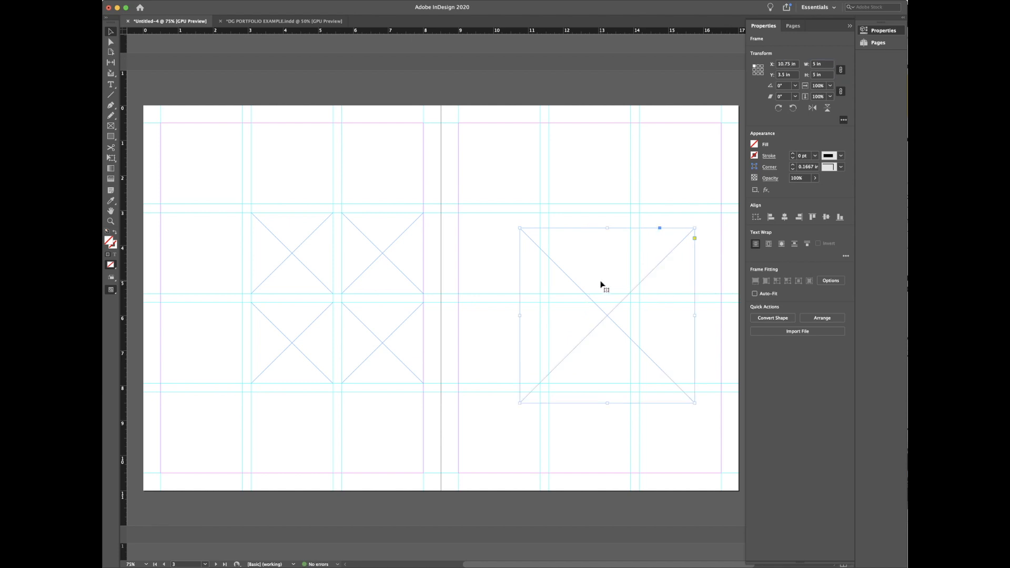
left_click_drag(603, 277, 590, 260)
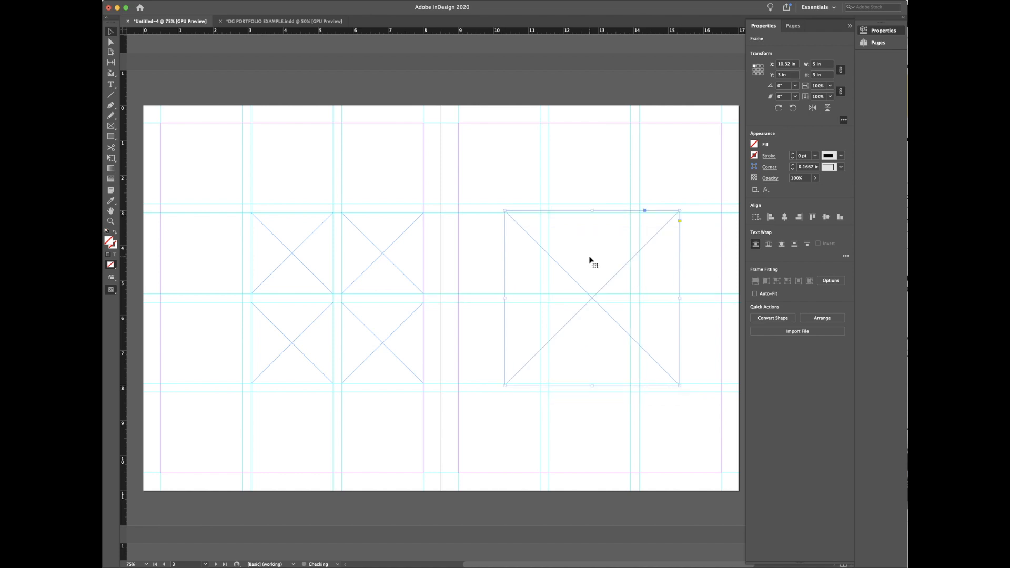
Step: Unlink proportions and widen the frame to 6 in, shifting it left
left_click(840, 72)
left_click(818, 64)
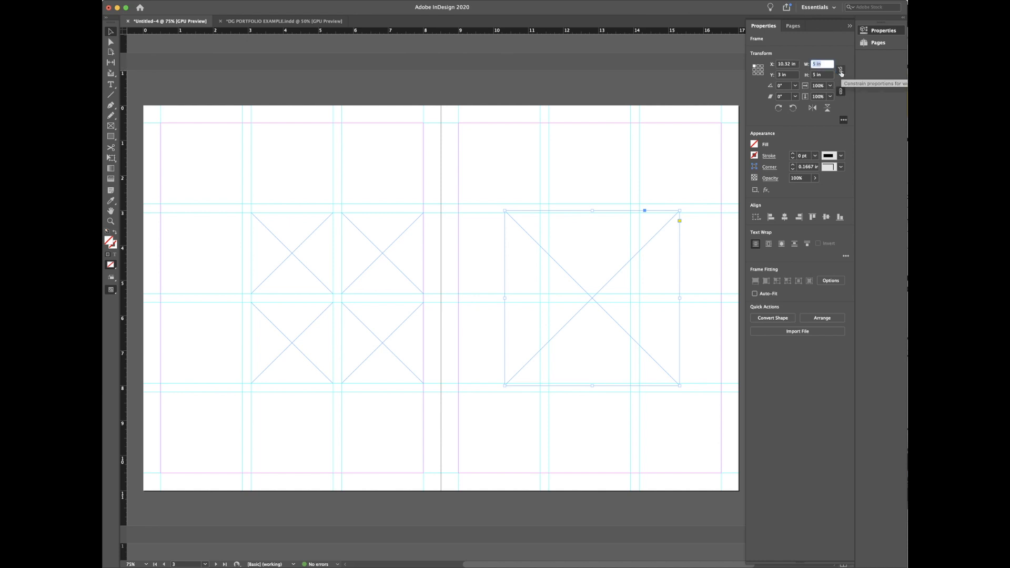
type("6")
key("Return")
left_click_drag(592, 241, 585, 240)
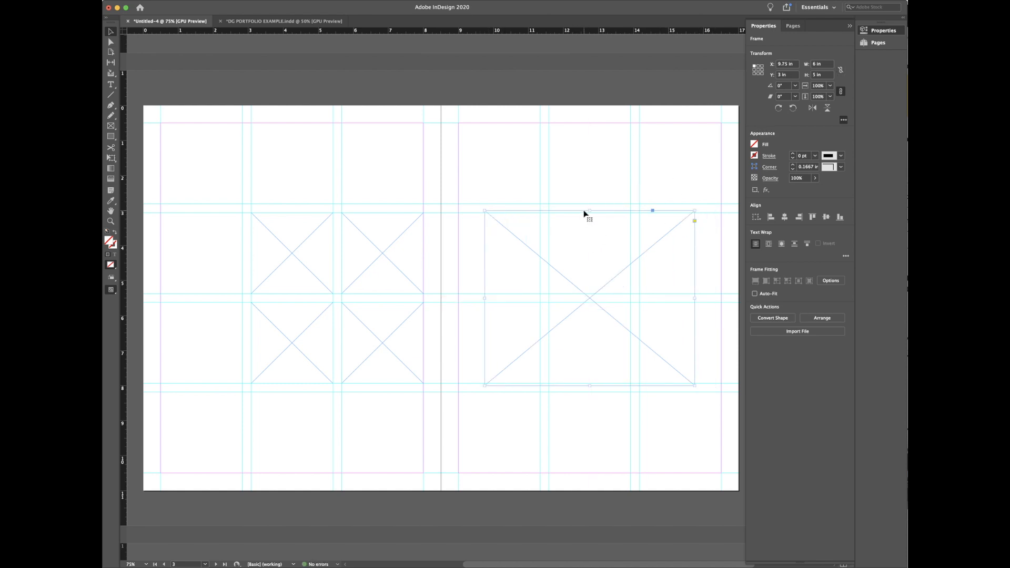
mouse_move(589, 209)
left_mouse_down()
mouse_move(589, 184)
mouse_move(589, 207)
left_mouse_up()
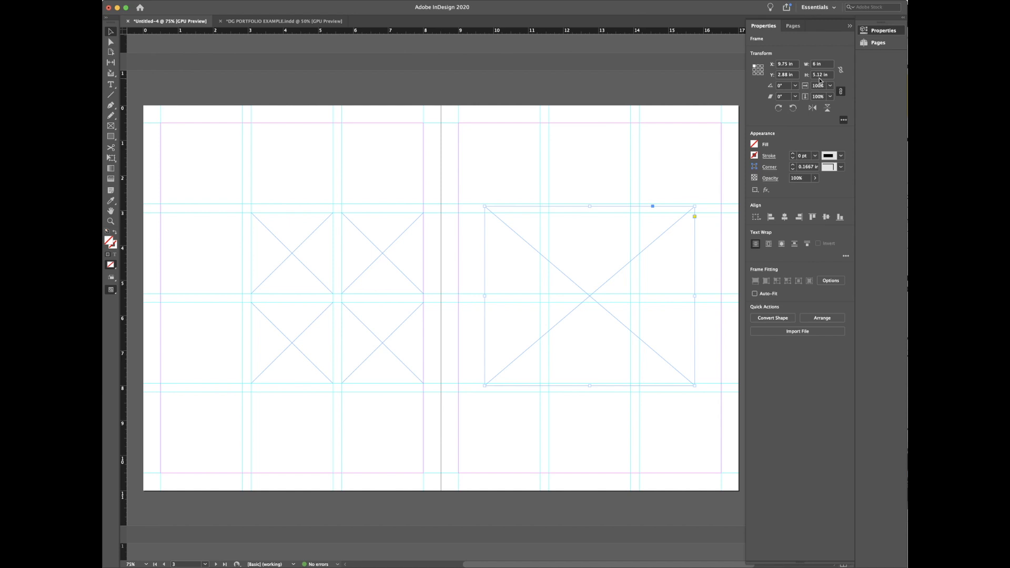
Step: Undo the top-edge stretch, move the frame left into its final grid position, and deselect
key("super+a")
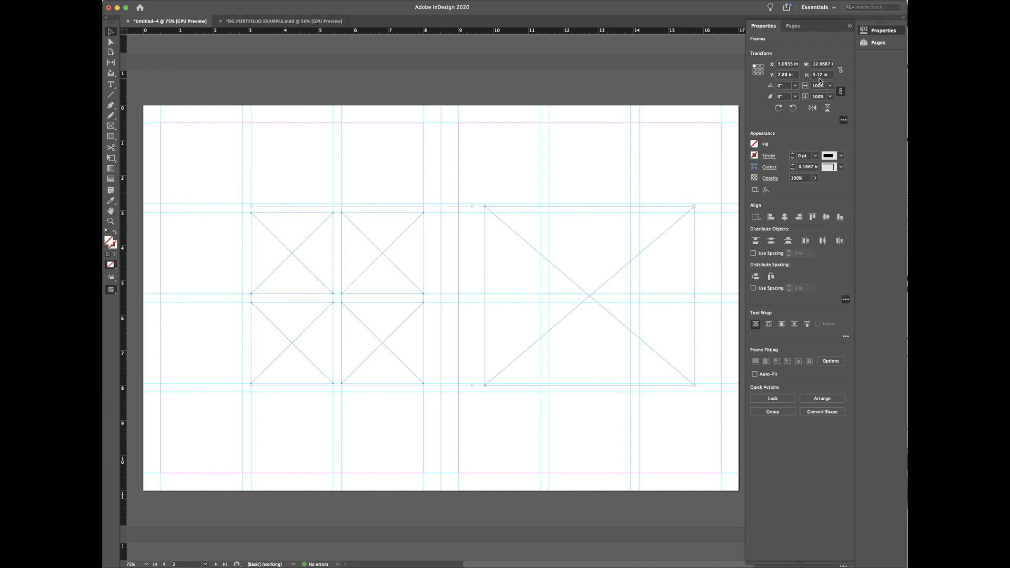
left_click(586, 237)
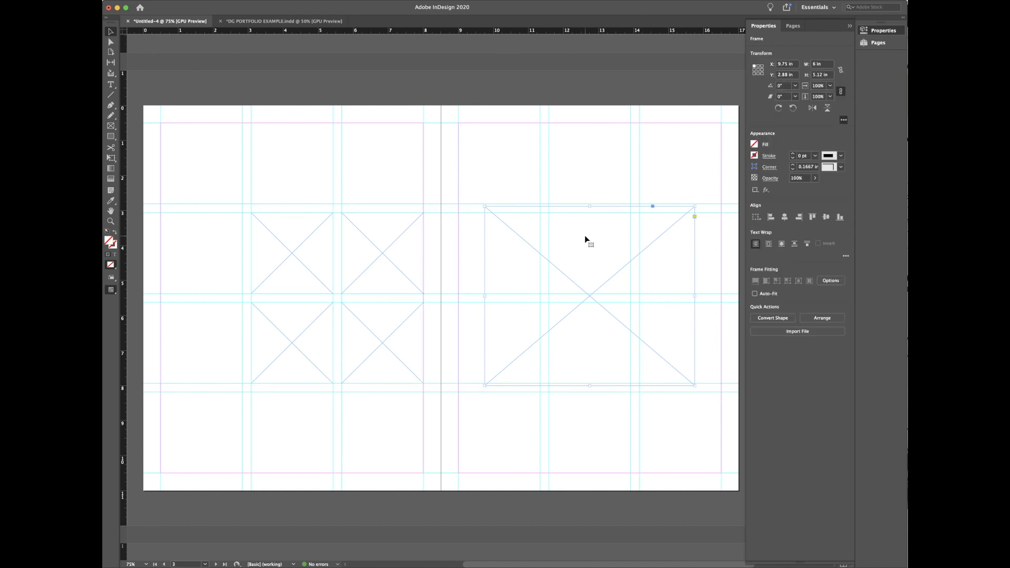
key("super+z")
key("super+z")
mouse_move(624, 236)
left_mouse_down()
mouse_move(602, 242)
mouse_move(607, 234)
left_mouse_up()
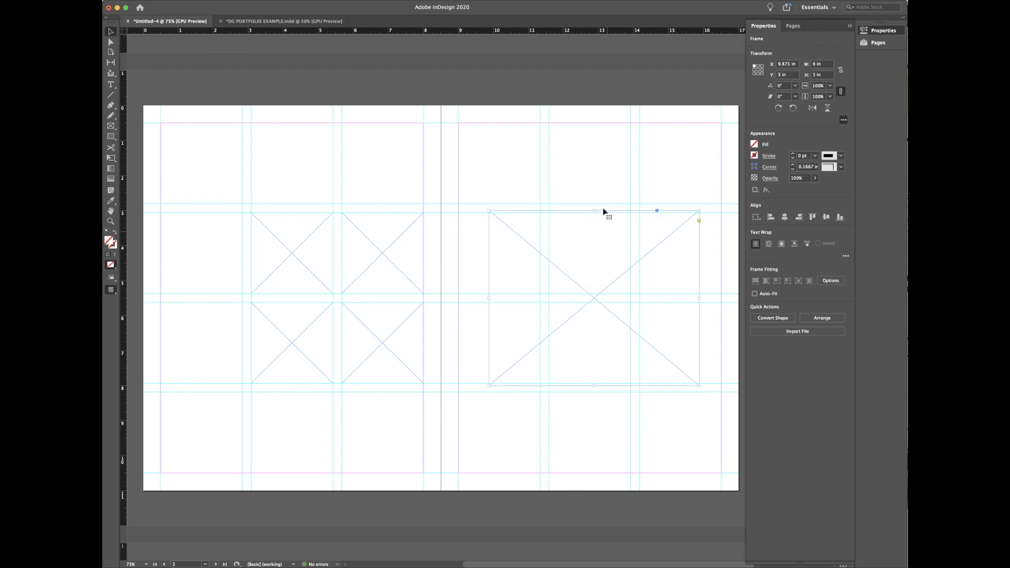
left_click(593, 185)
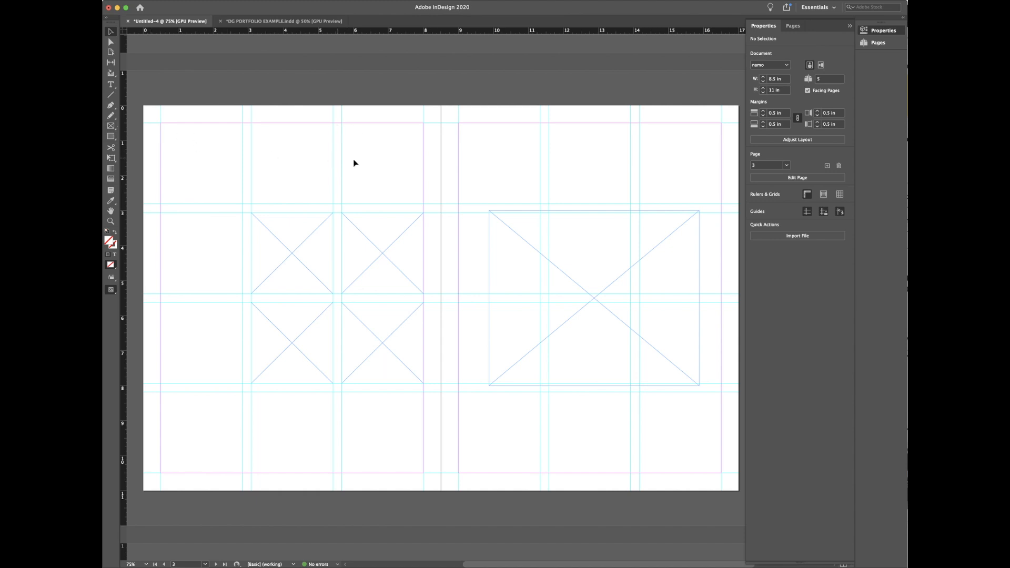
Step: Draw a circular frame at the left page's top-left and enlarge it to about 2.48 in
key("f")
left_click(111, 126)
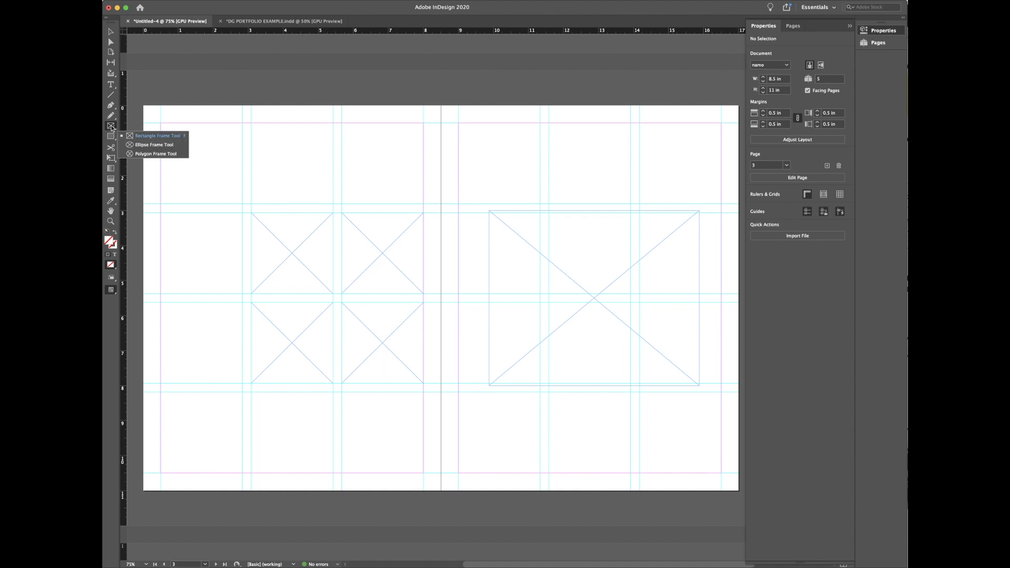
left_click(156, 145)
left_click_drag(190, 137, 259, 195)
key("v")
left_click_drag(219, 161, 195, 149)
left_click_drag(235, 187, 264, 212)
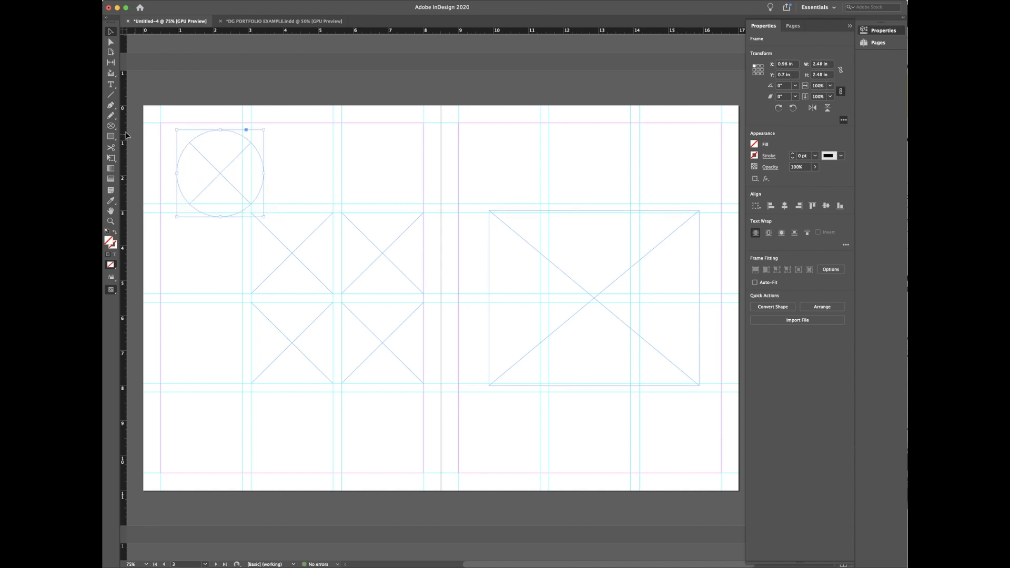
Step: Draw a hexagonal polygon frame beside the circle at the top of the left page
left_click(111, 126)
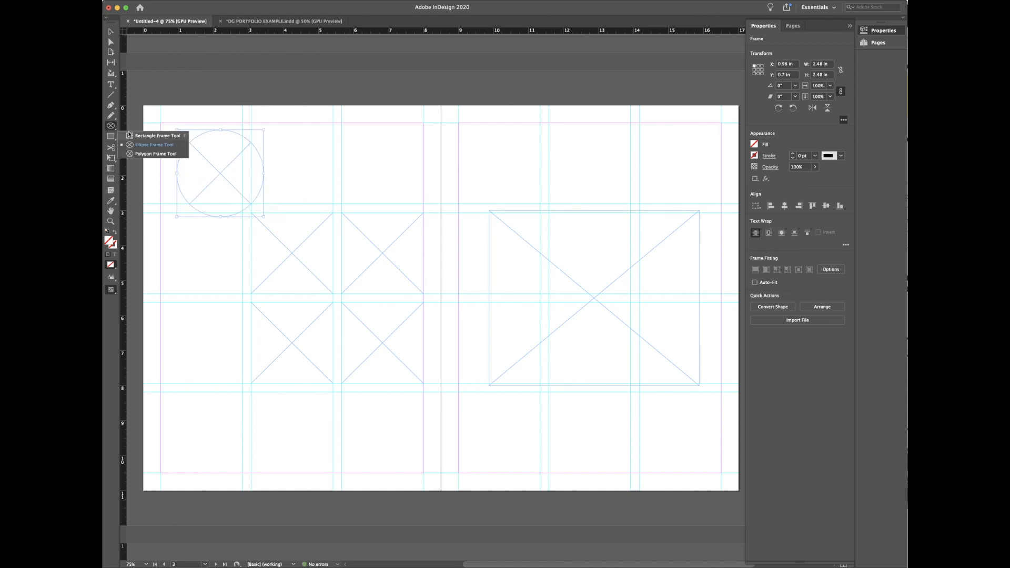
left_click(142, 153)
left_click_drag(319, 134, 383, 191)
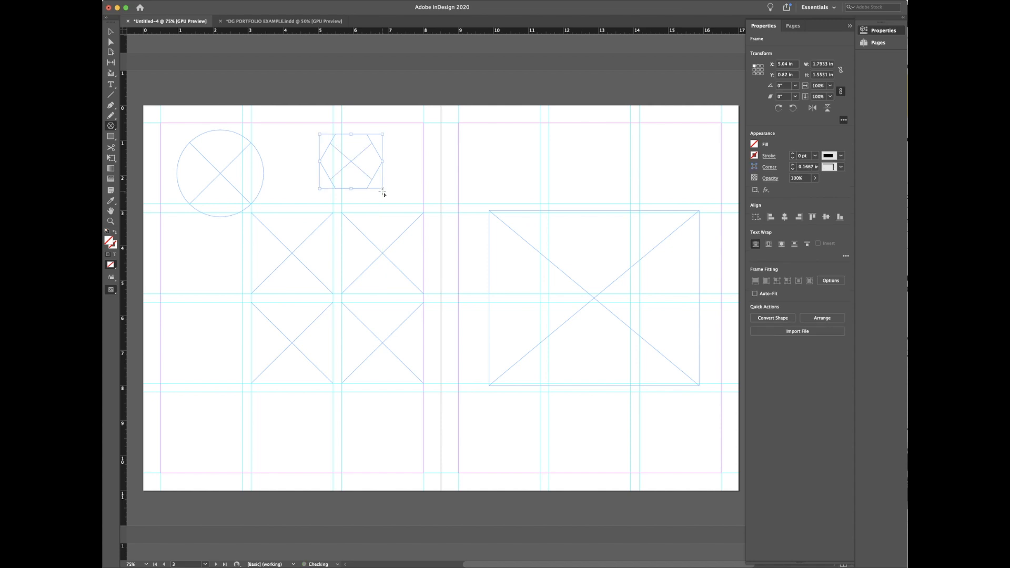
Step: Set the polygon tool to 3 sides, draw a triangle frame, and move it to the spread's top
double_click(112, 127)
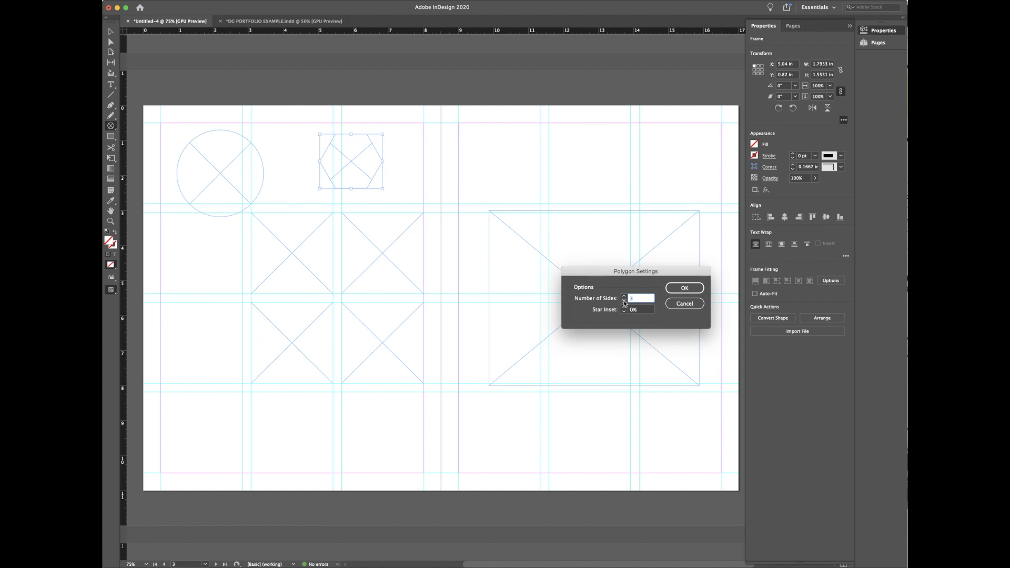
left_click(684, 287)
left_click_drag(497, 153, 666, 234)
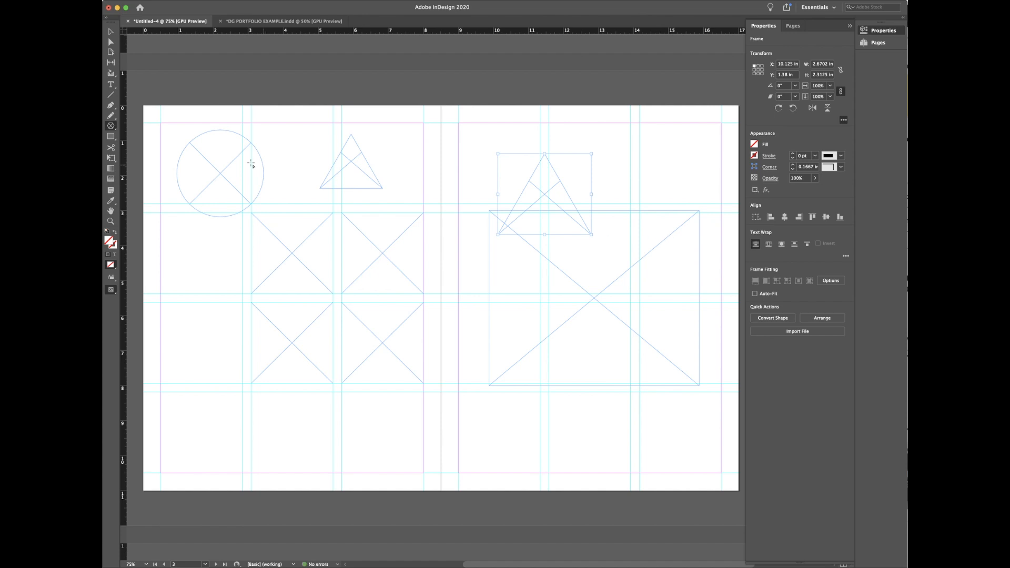
key("v")
left_click_drag(540, 185, 437, 149)
Step: Change the polygon side count to turn the selected frame into a seven-sided polygon
left_click(110, 126)
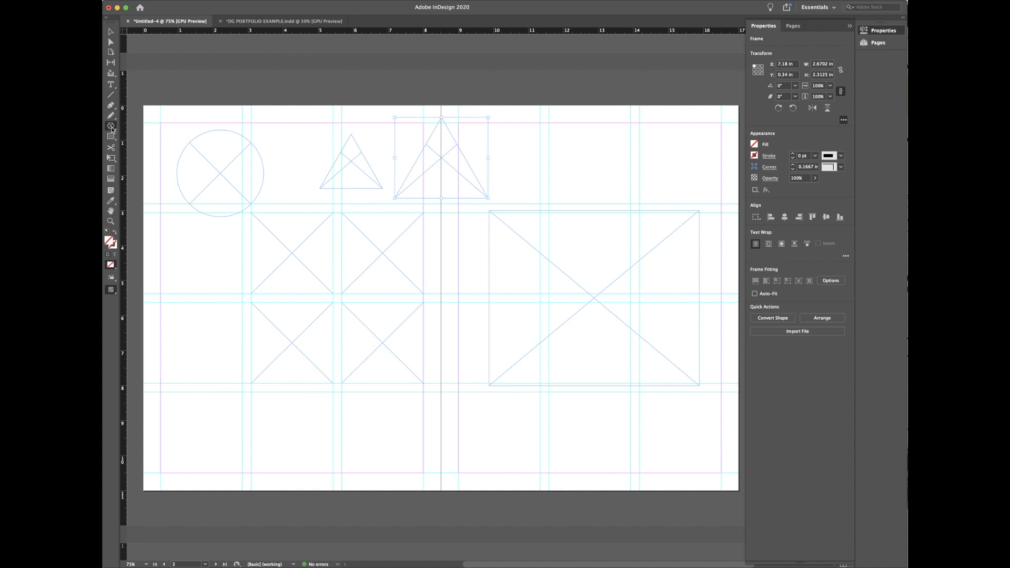
left_click(111, 128)
double_click(111, 127)
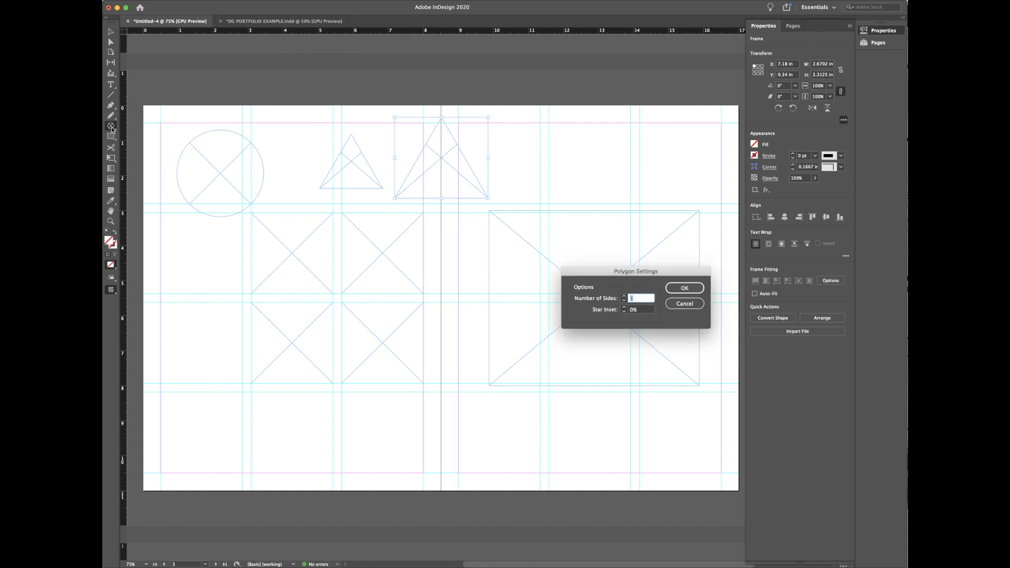
type("6")
left_click(675, 289)
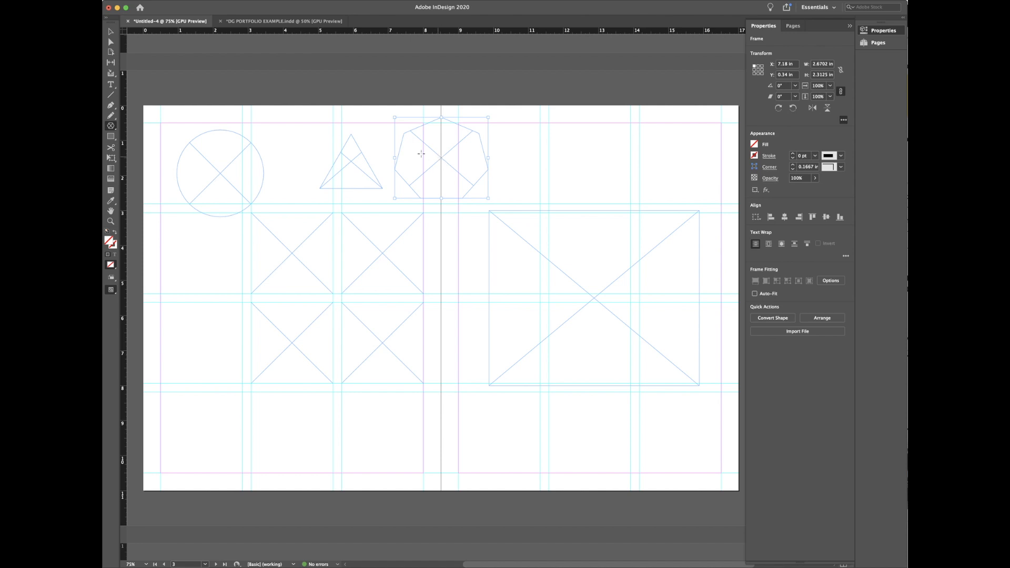
Step: Deselect the polygon and select the upper-left frame in the left-page grid
key("v")
left_click(386, 271)
left_click(379, 344)
left_click(300, 274)
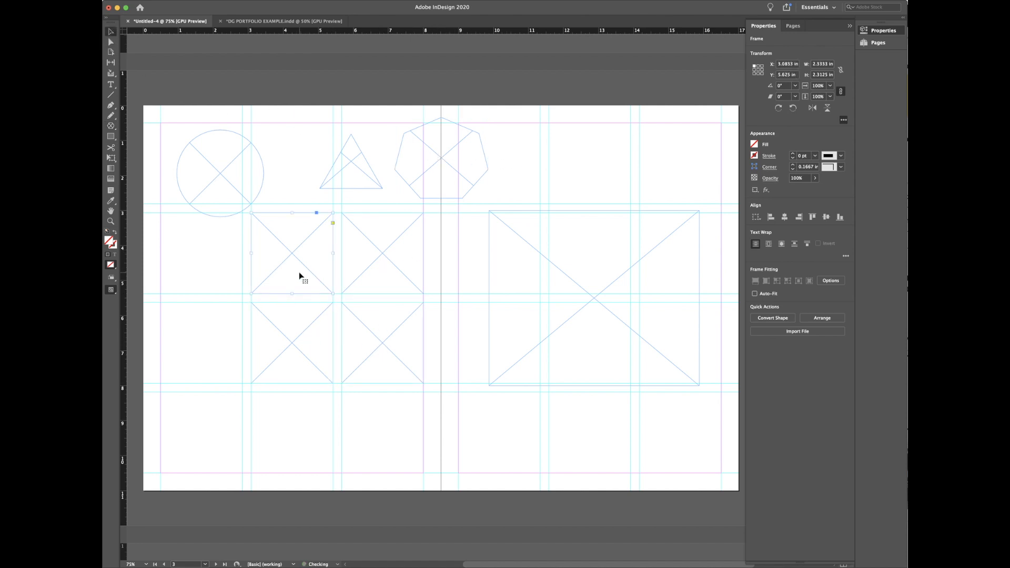
Step: Delete the circle, triangle and heptagon frames from the top row of page 2
left_click(216, 179)
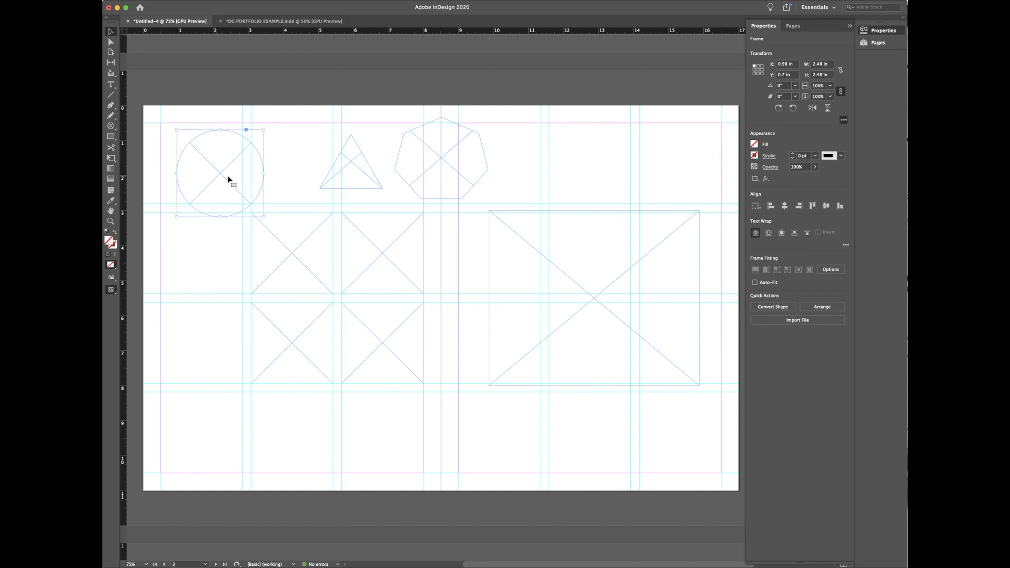
left_click(355, 175)
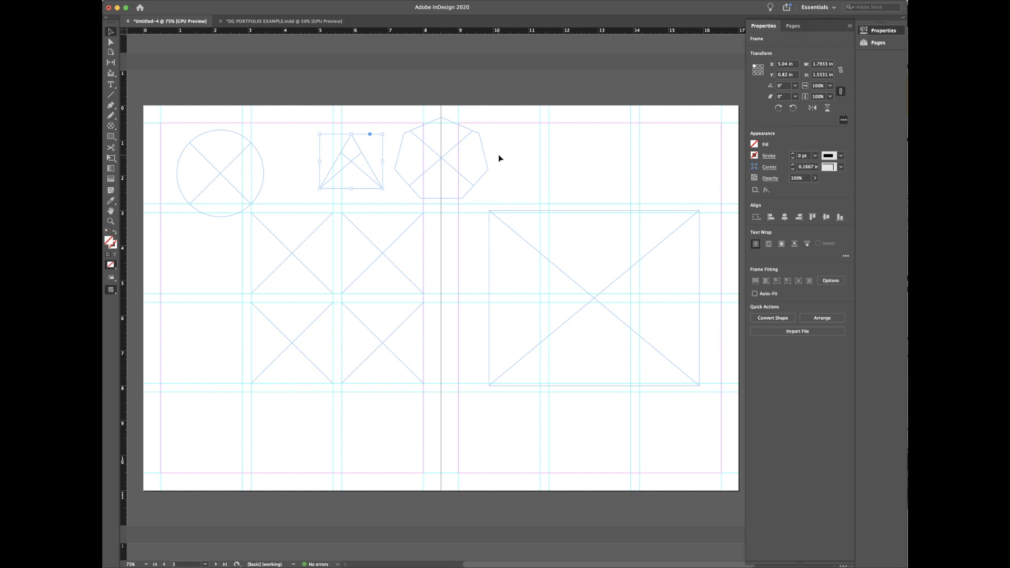
left_click(497, 155)
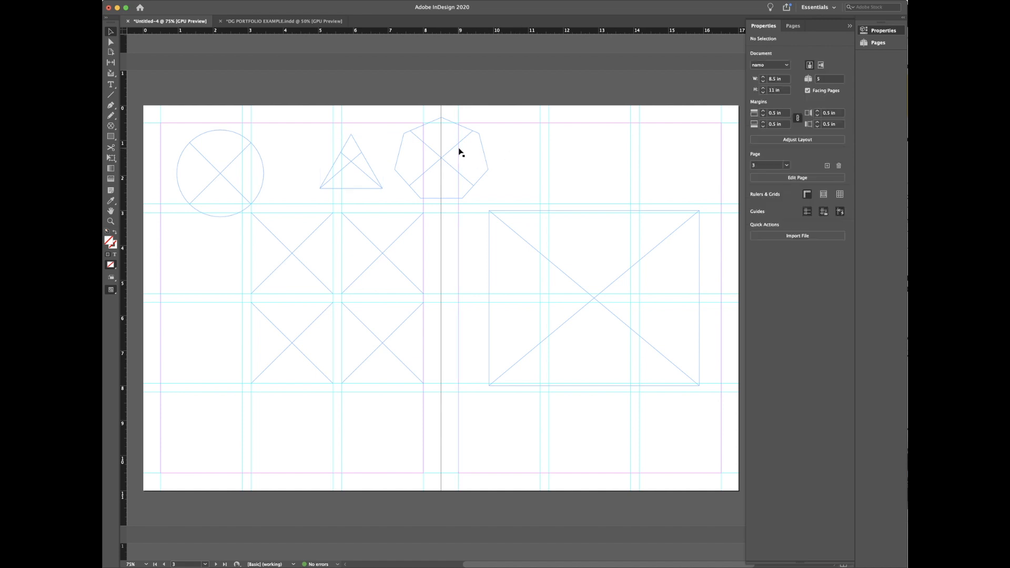
left_click(228, 171)
left_click(355, 172)
key("Delete")
left_click(417, 165)
key("Delete")
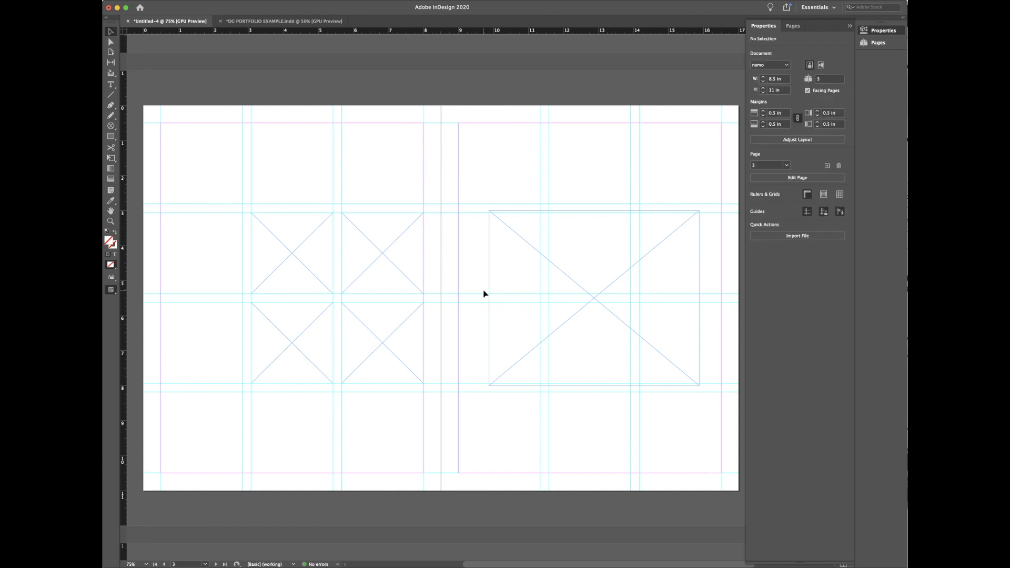
Step: Browse the DG PORTFOLIO EXAMPLE spreads for reference, then return to Untitled-4 and scroll to page 1
left_click(304, 22)
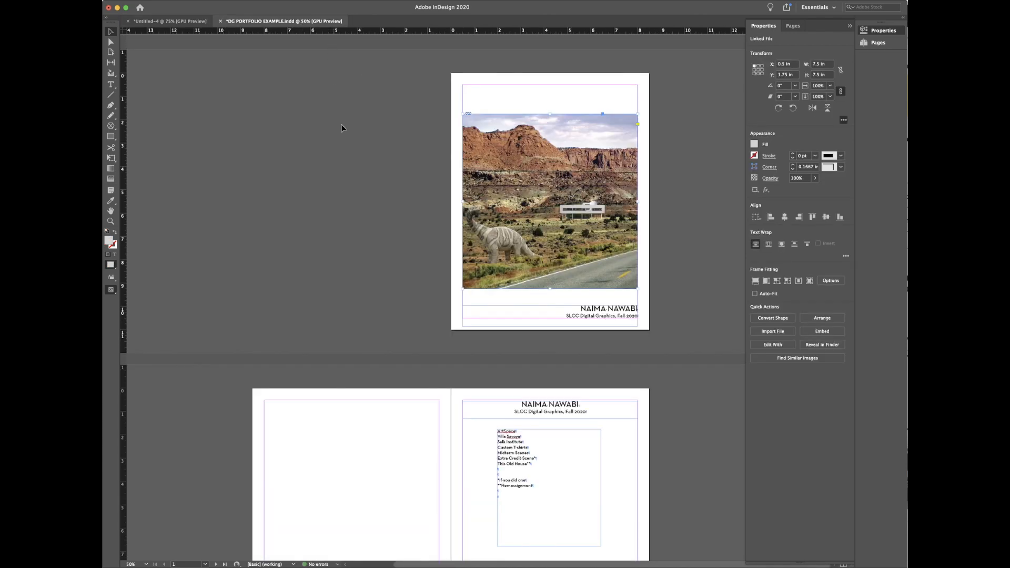
scroll(349, 168, "down", 3)
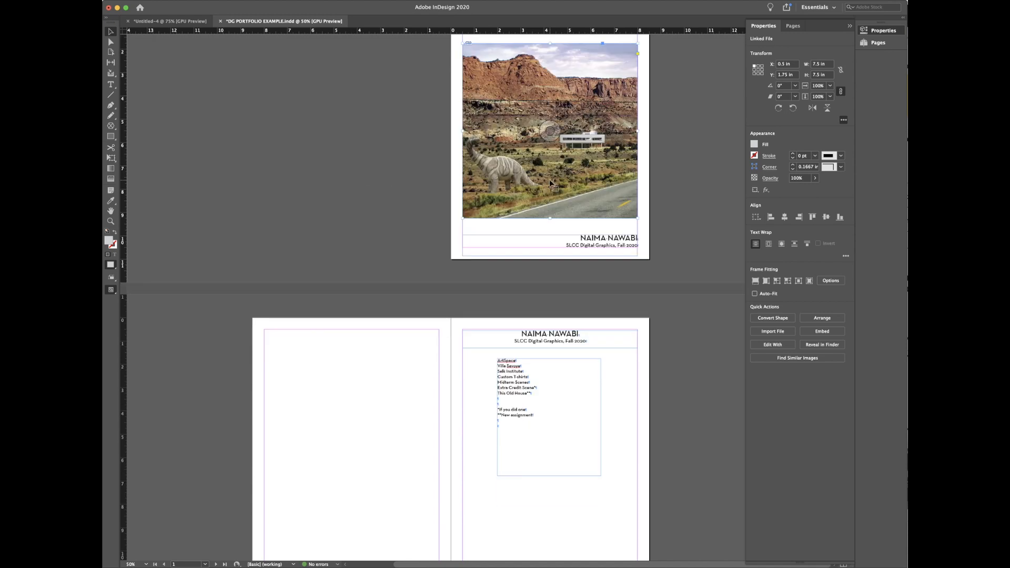
left_click(595, 239)
scroll(600, 263, "down", 12)
left_click(544, 343)
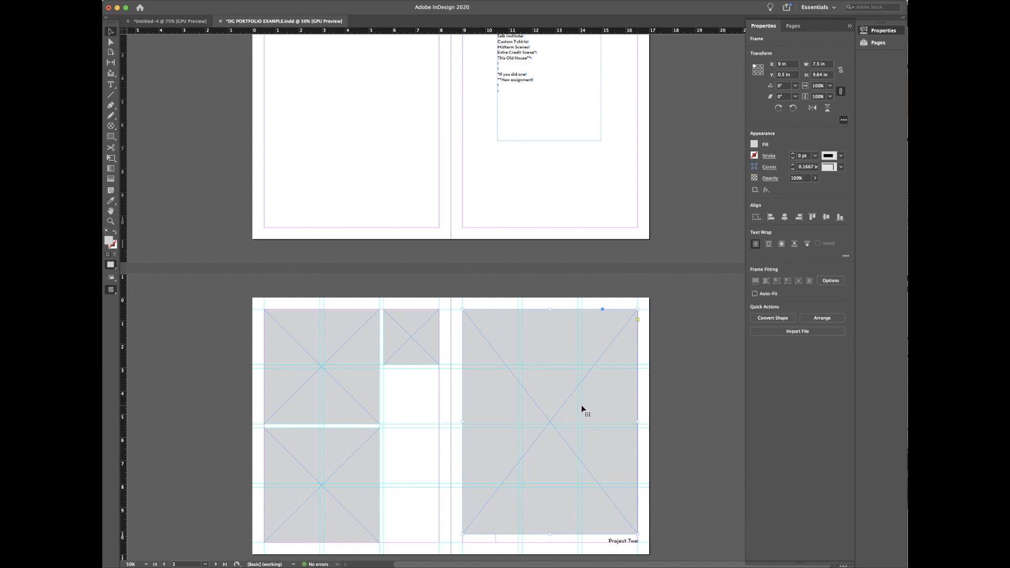
scroll(581, 405, "up", 8)
left_click(172, 22)
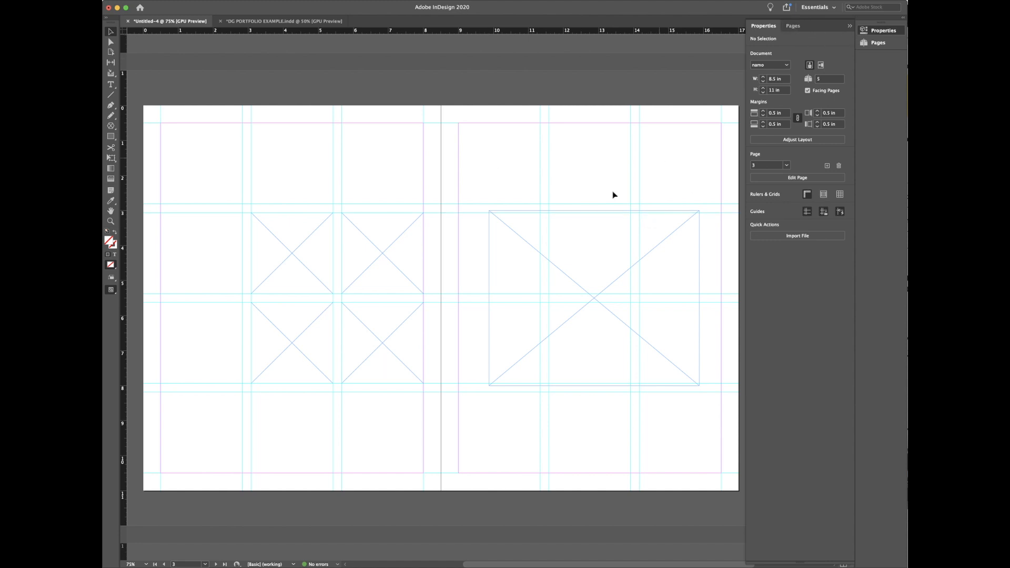
scroll(562, 233, "up", 10)
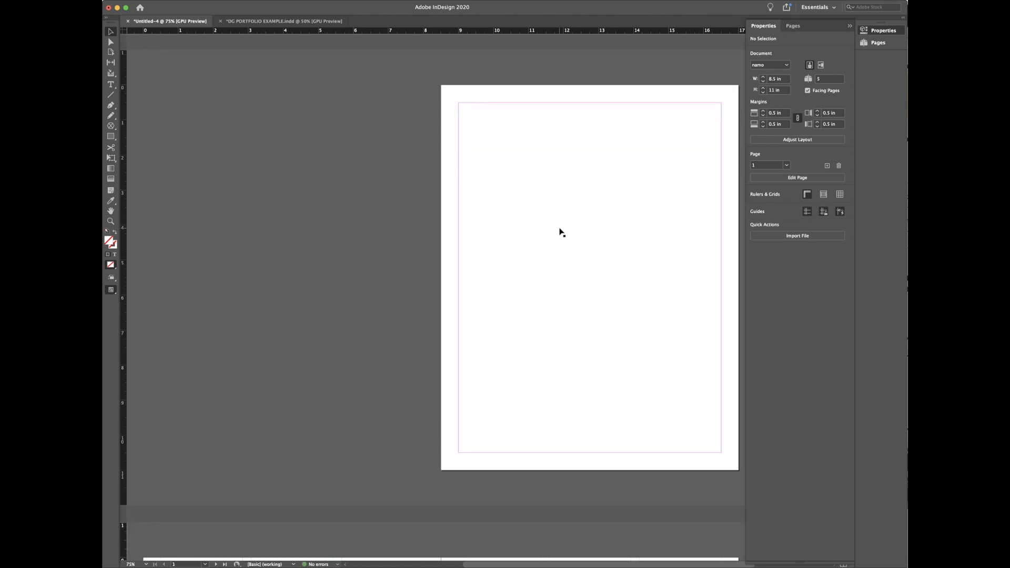
Step: Select page 1 in the Pages panel after glancing at the DG PORTFOLIO EXAMPLE document
left_click(878, 43)
left_click(834, 338)
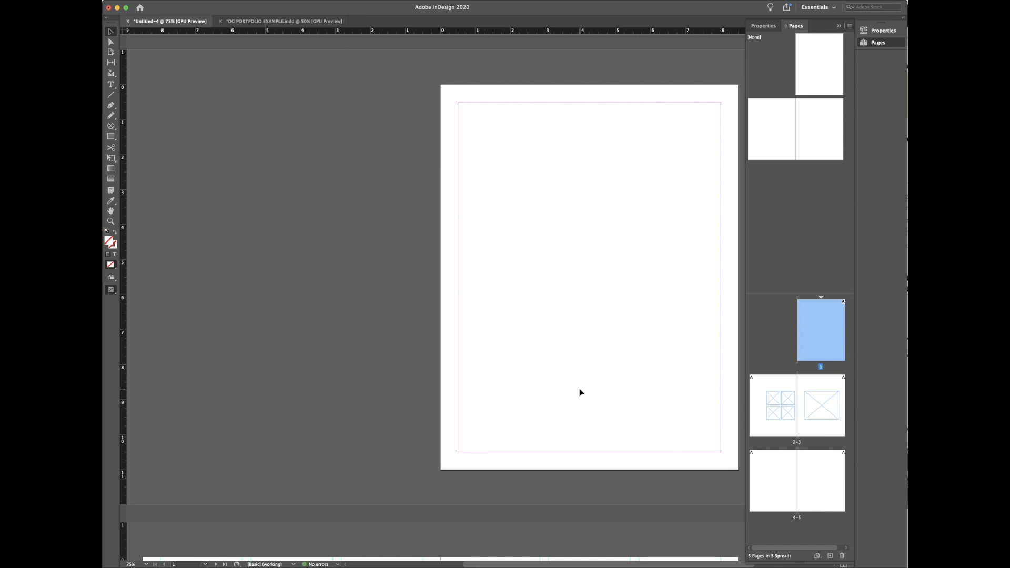
left_click(275, 22)
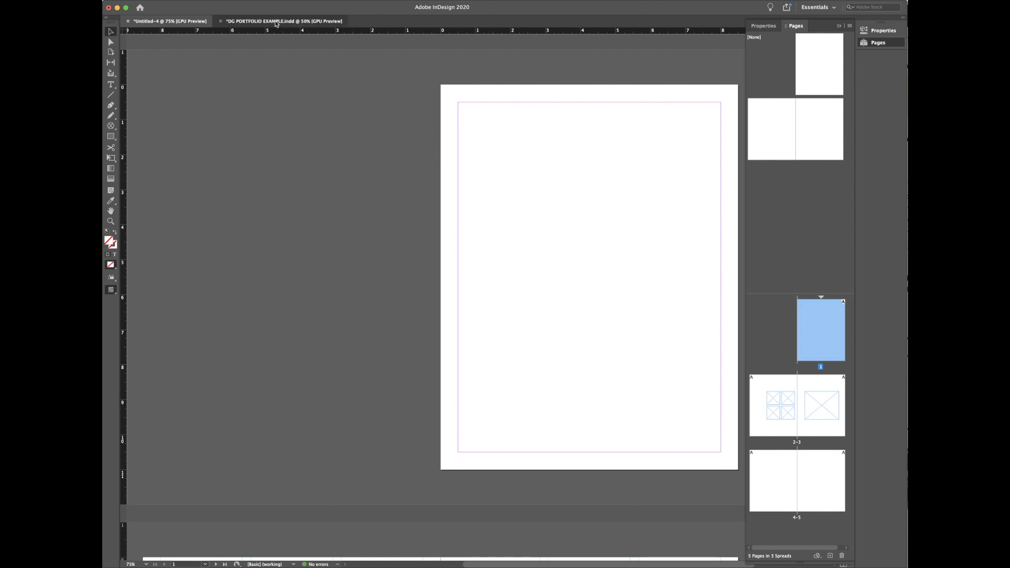
scroll(622, 250, "up", 4)
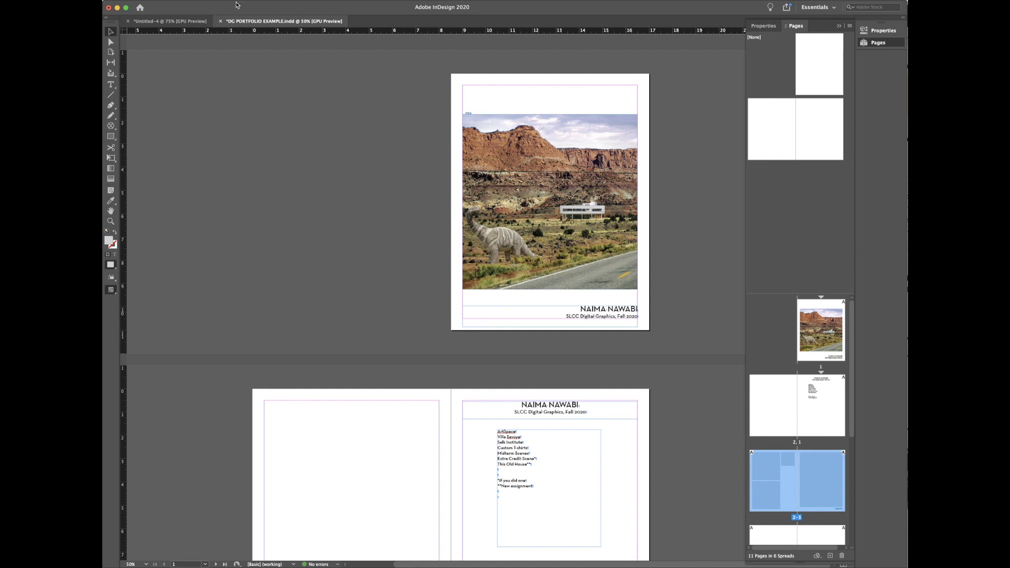
left_click(162, 22)
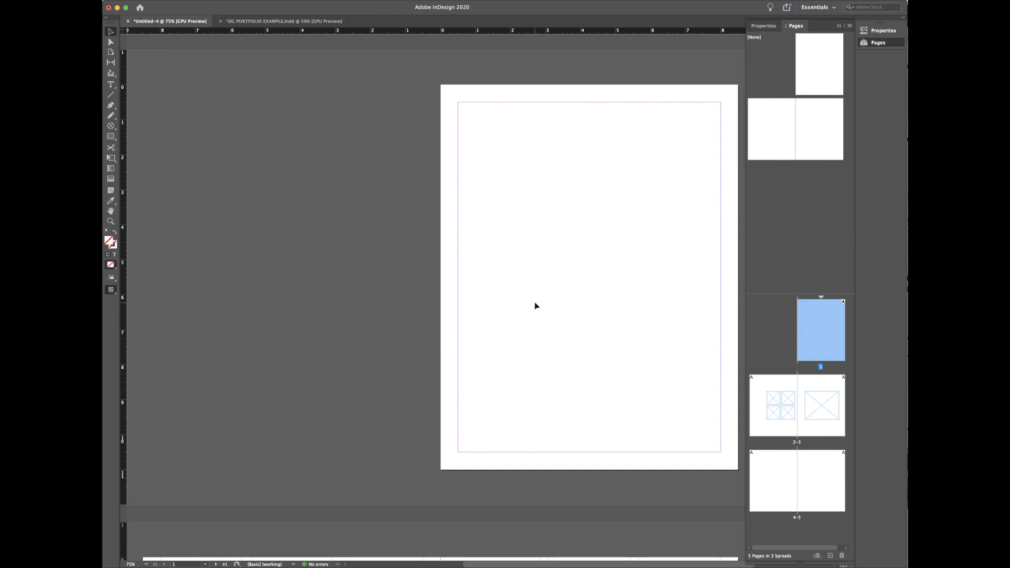
key("f")
Step: Draw a wide frame along page 1's bottom margin and type 'And I can start typing' into it
left_click_drag(458, 452, 721, 405)
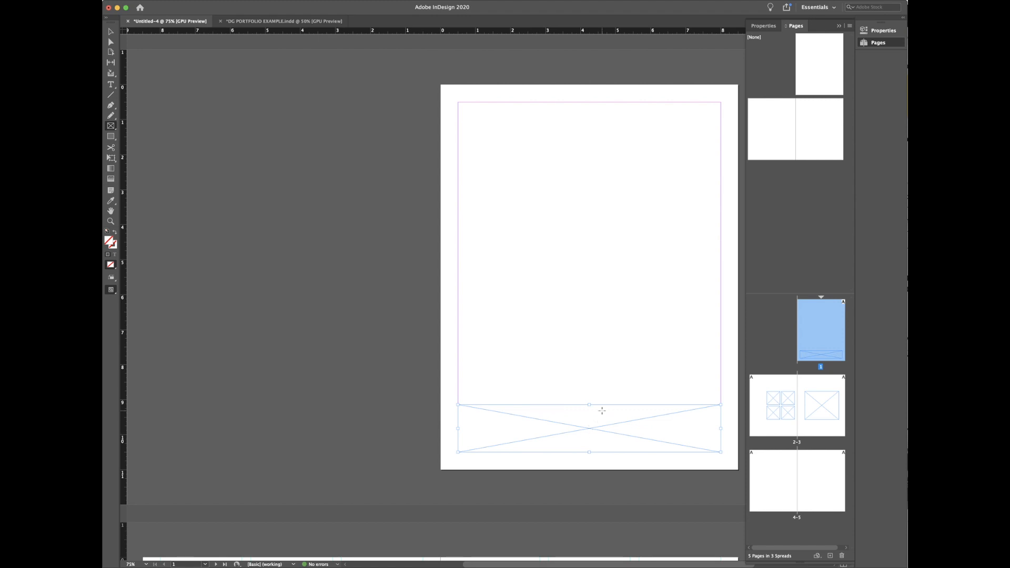
key("t")
left_click(577, 425)
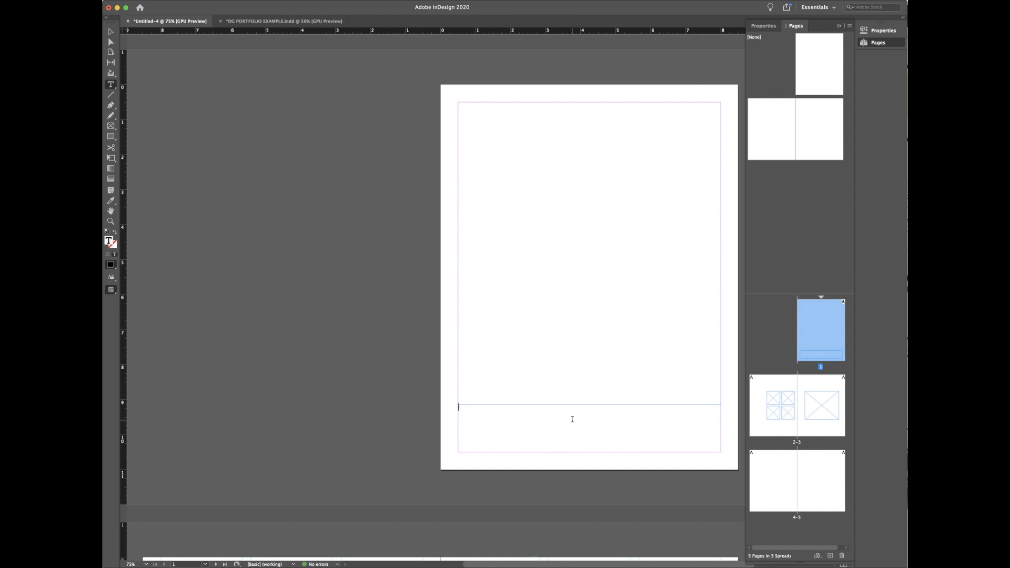
type("And I can start typing.")
left_click(884, 33)
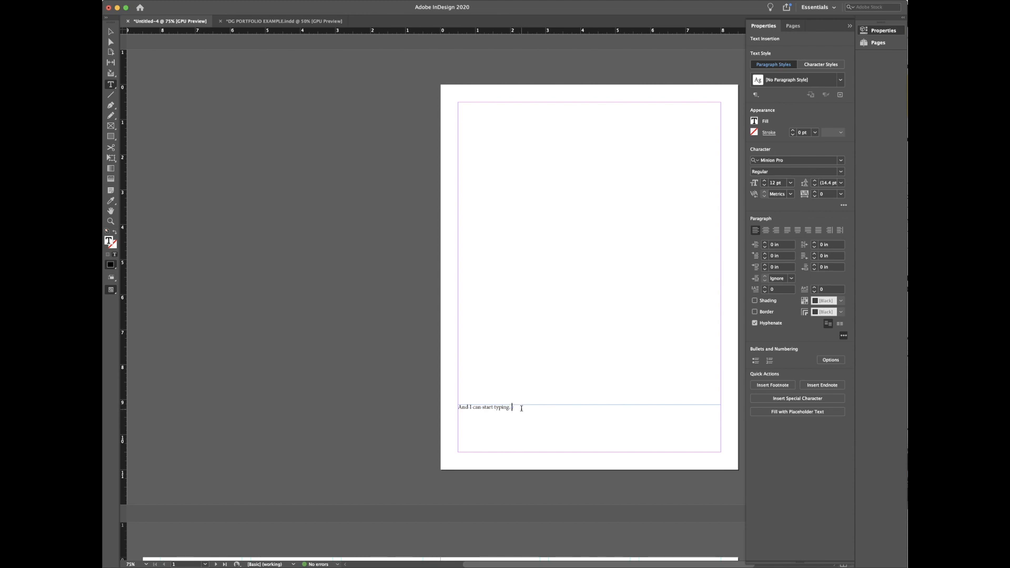
Step: Restyle 'And I can start typing.' in Neutra Text Demi at 18 pt
left_click_drag(520, 410, 400, 405)
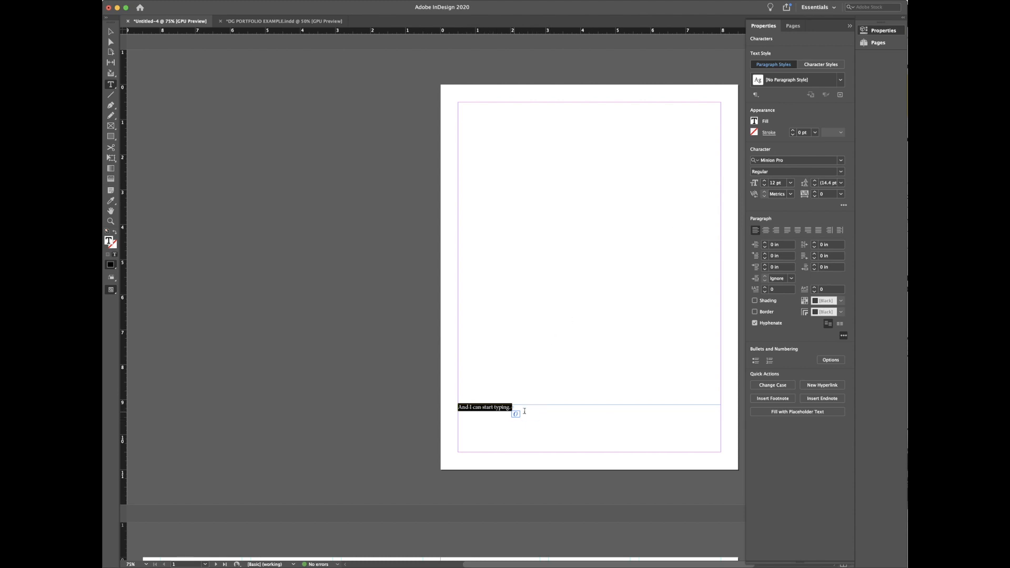
left_click(786, 161)
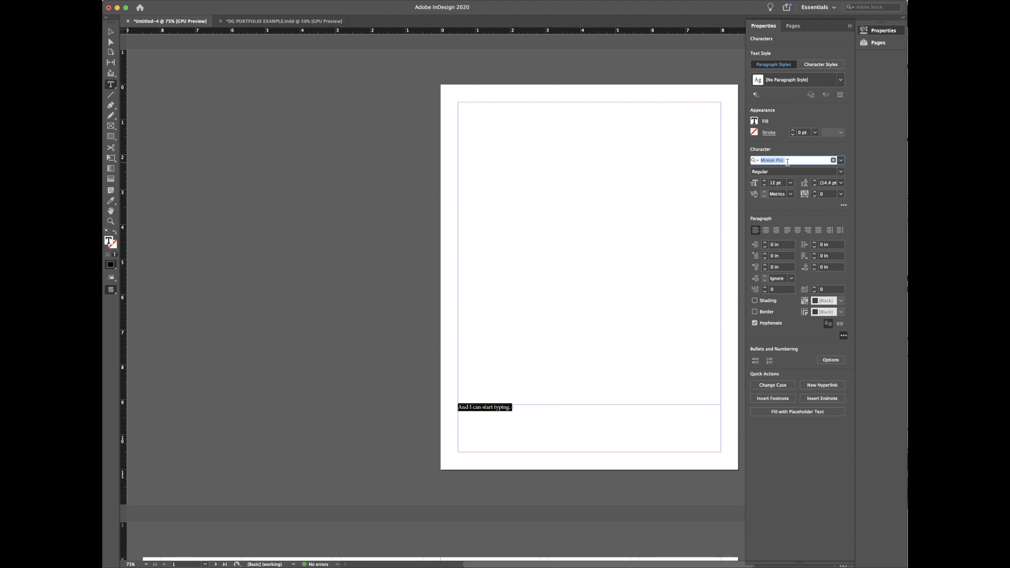
type("neu")
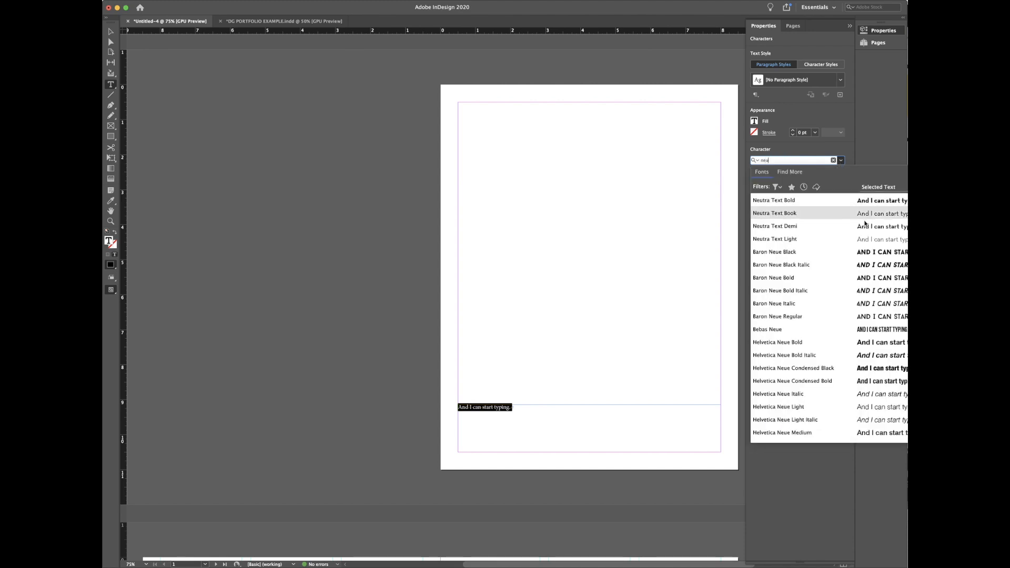
left_click(861, 227)
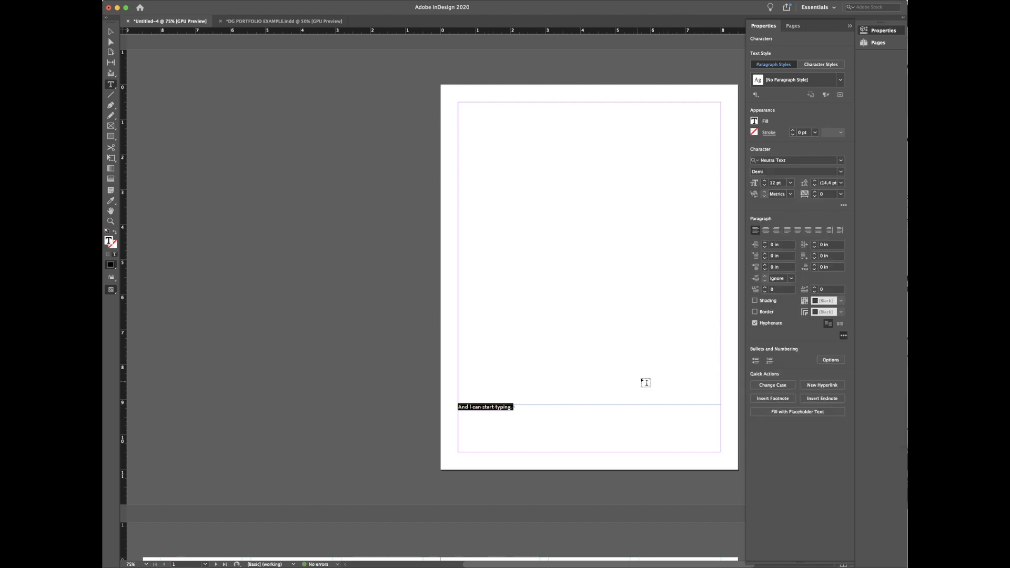
left_click(783, 187)
type("88")
key("Return")
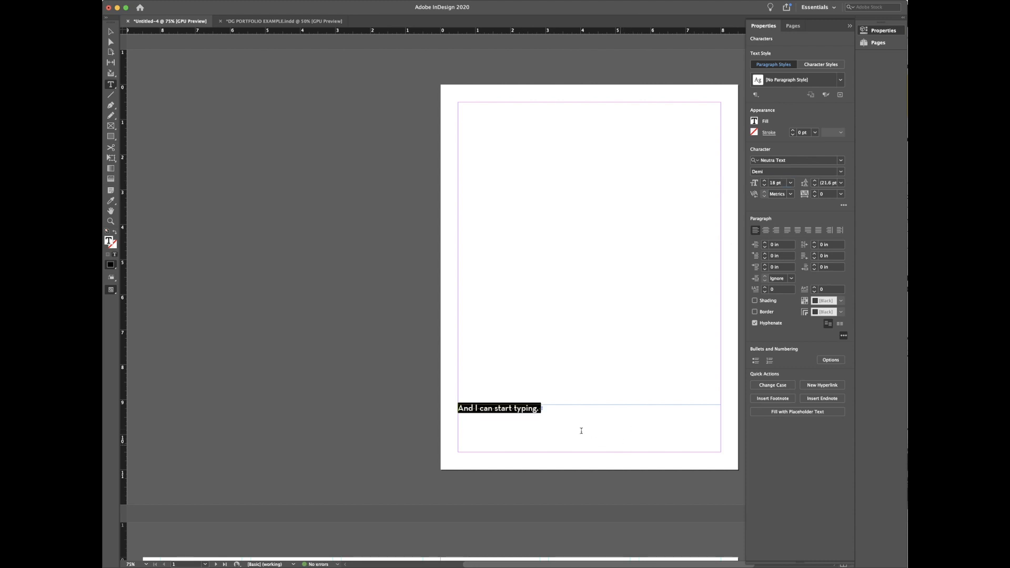
left_click(565, 415)
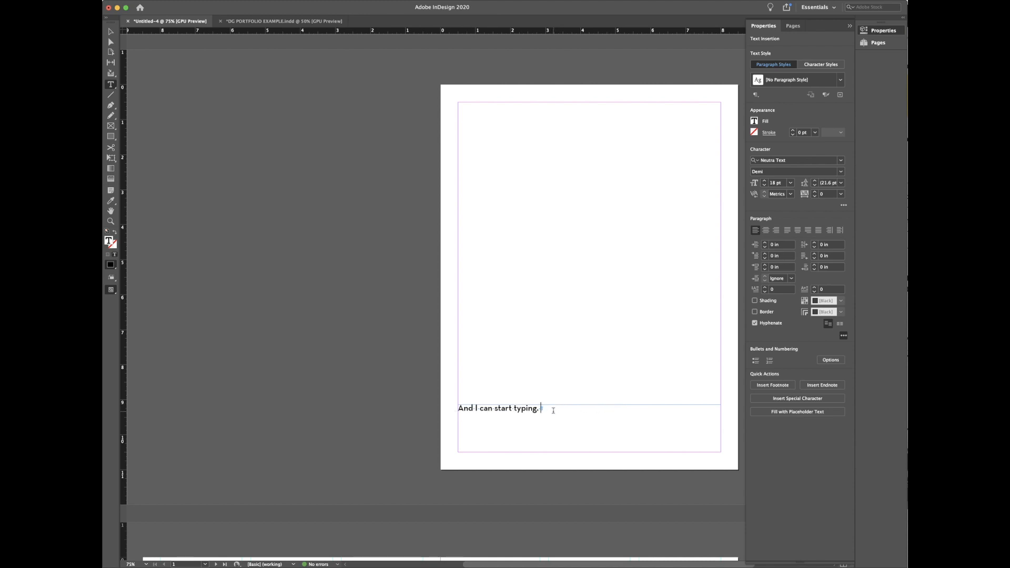
Step: Try the paragraph alignments and settle on right-aligning the line
key("super+a")
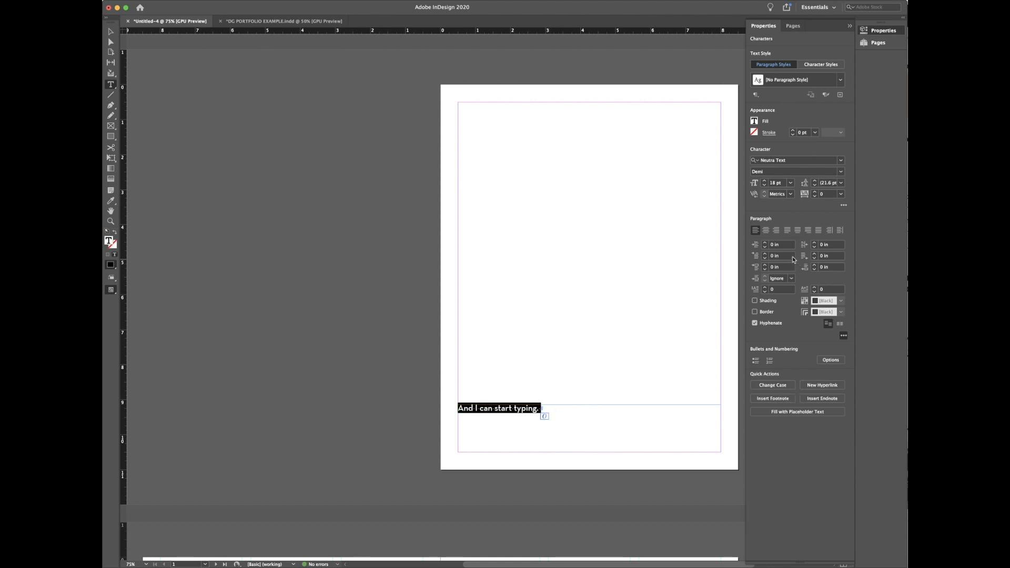
left_click(776, 232)
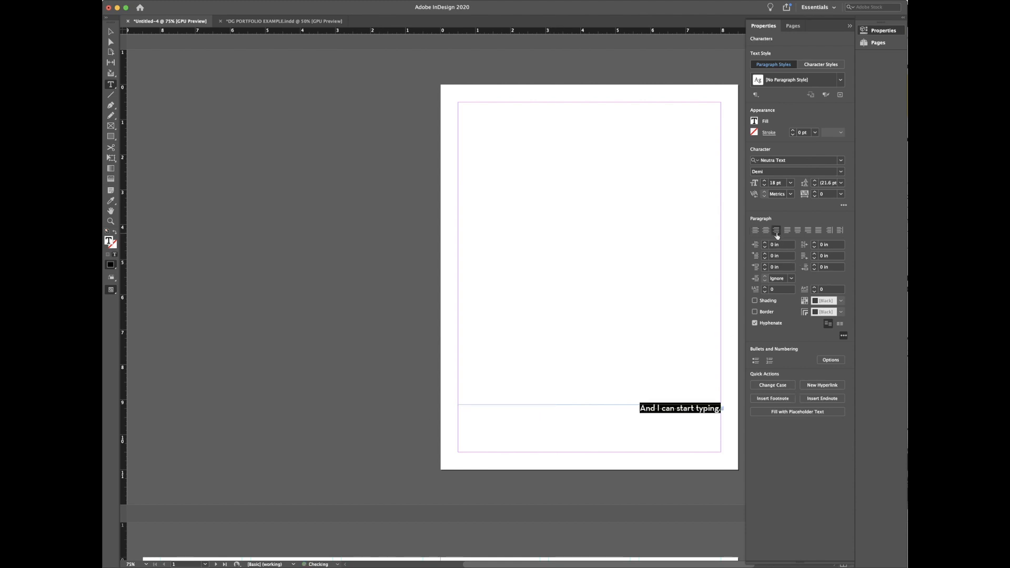
left_click(765, 232)
left_click(755, 232)
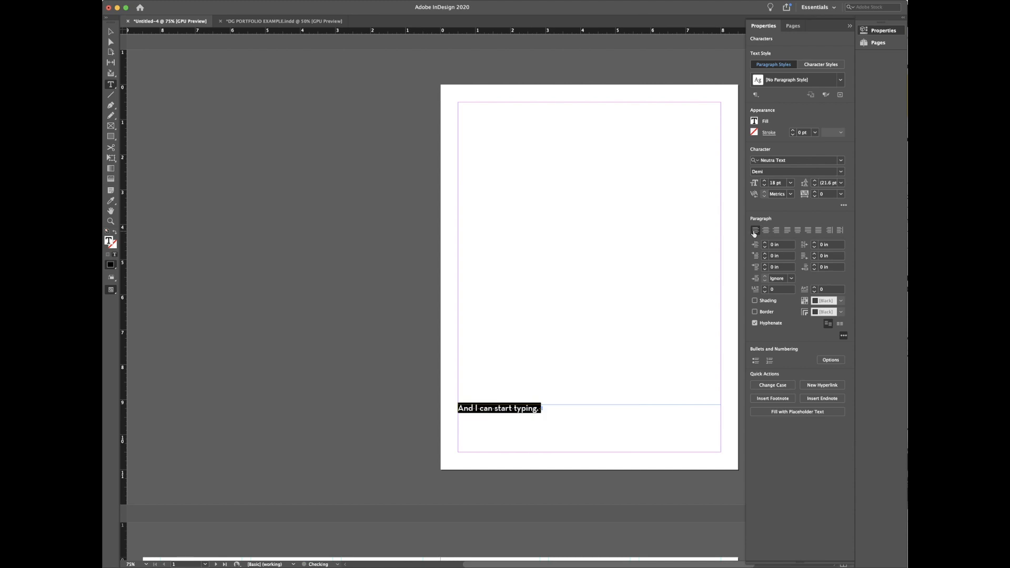
left_click(819, 231)
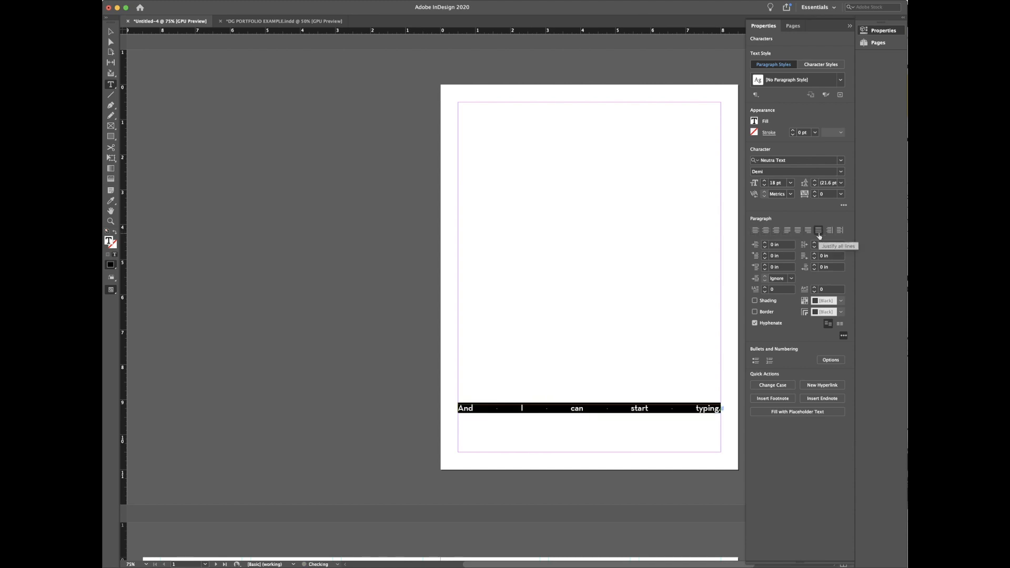
left_click(756, 232)
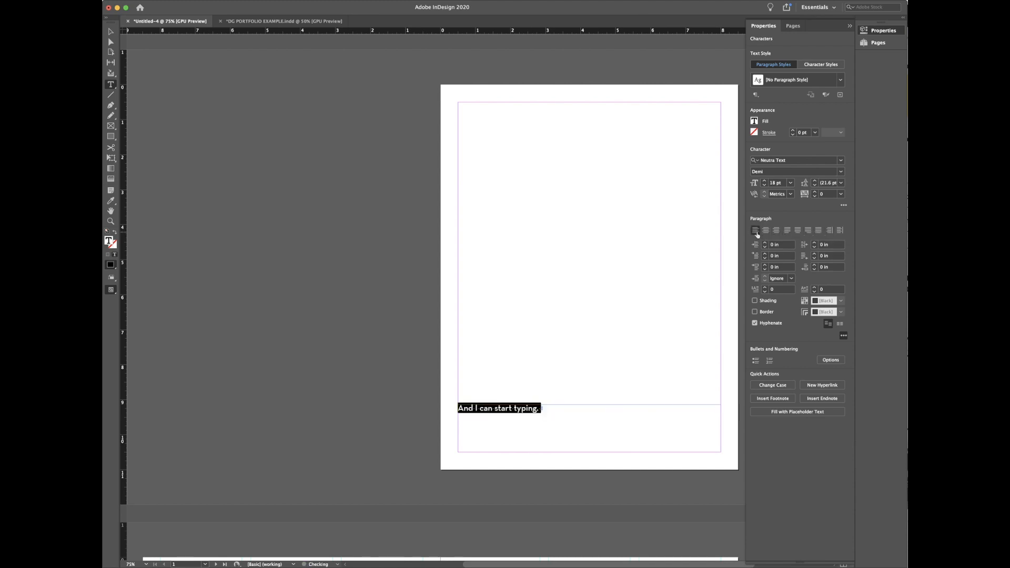
left_click(776, 231)
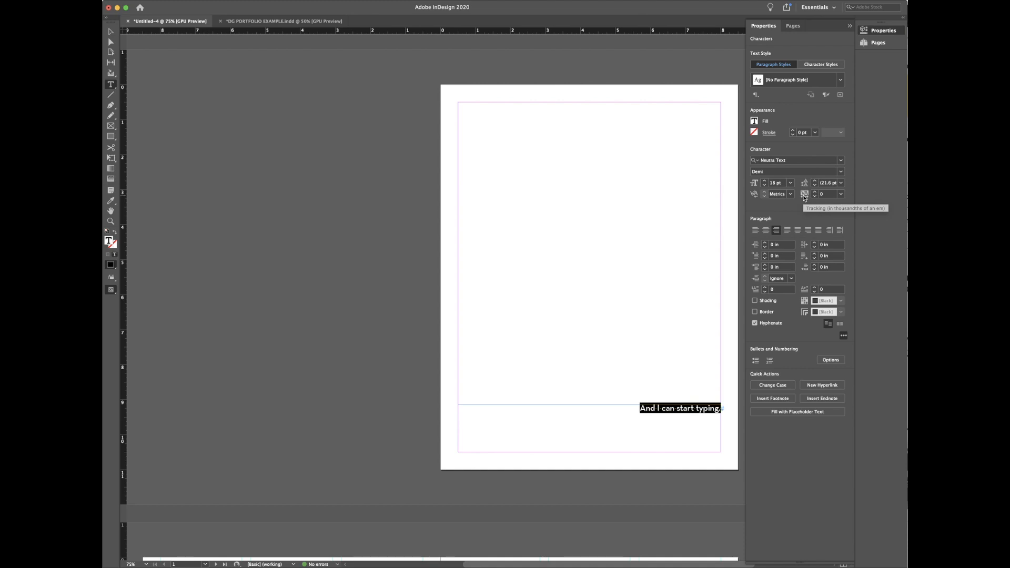
Step: Raise the line's tracking to 50, then reselect the whole sample sentence
left_click(815, 192)
left_click(814, 192)
left_click(814, 192)
left_click(814, 193)
left_click(815, 192)
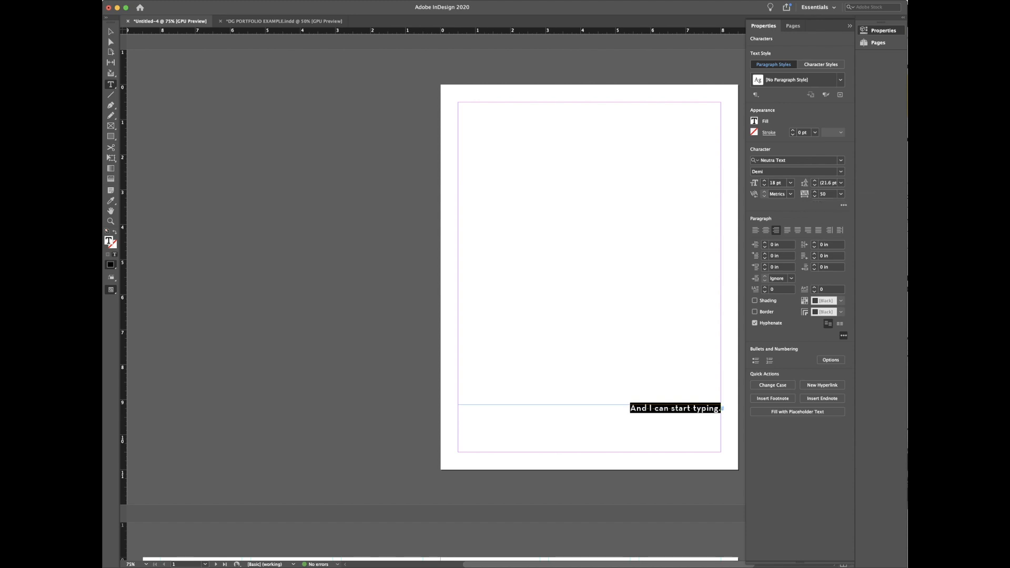
left_click(111, 31)
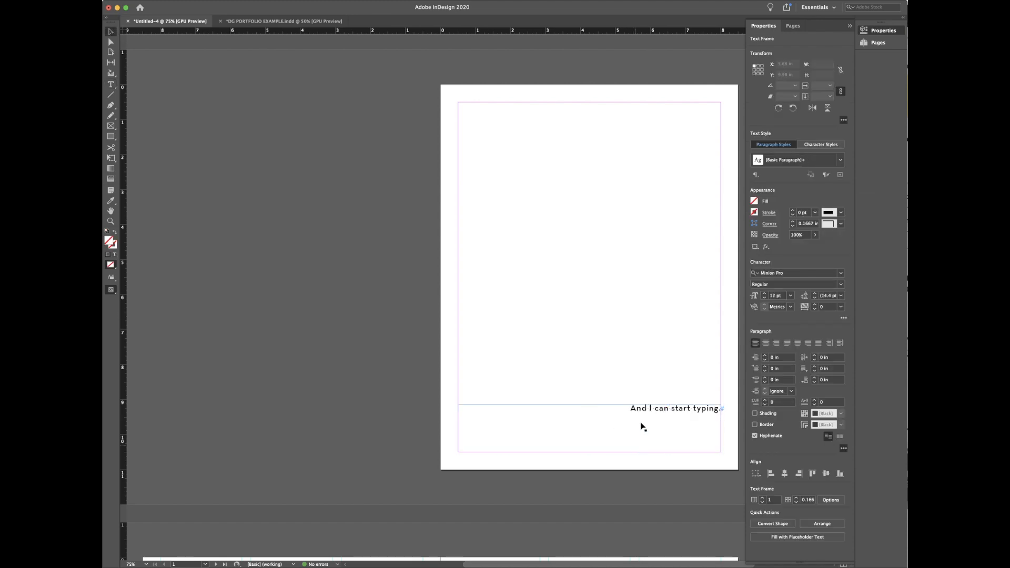
double_click(631, 409)
left_click_drag(629, 408, 787, 409)
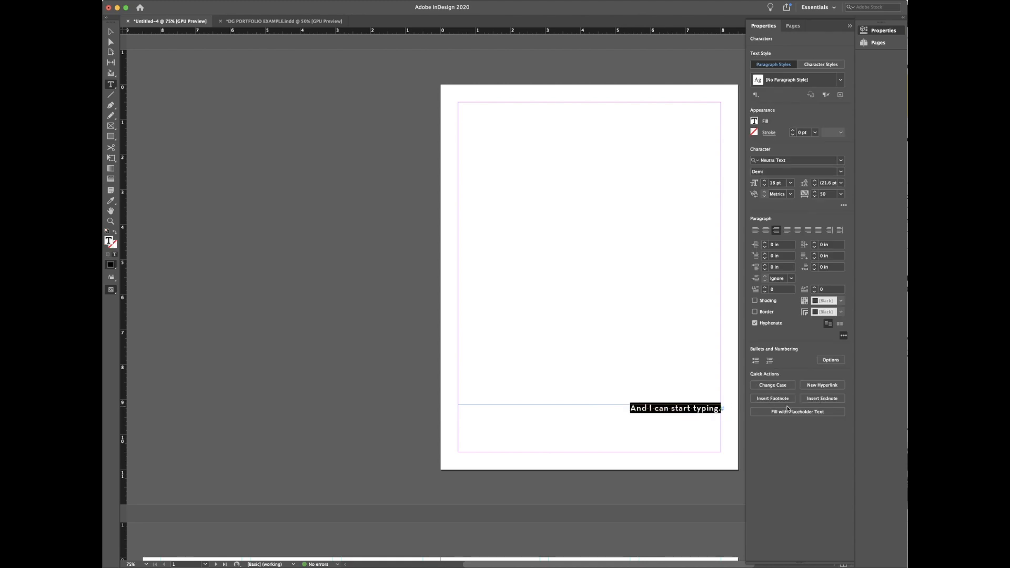
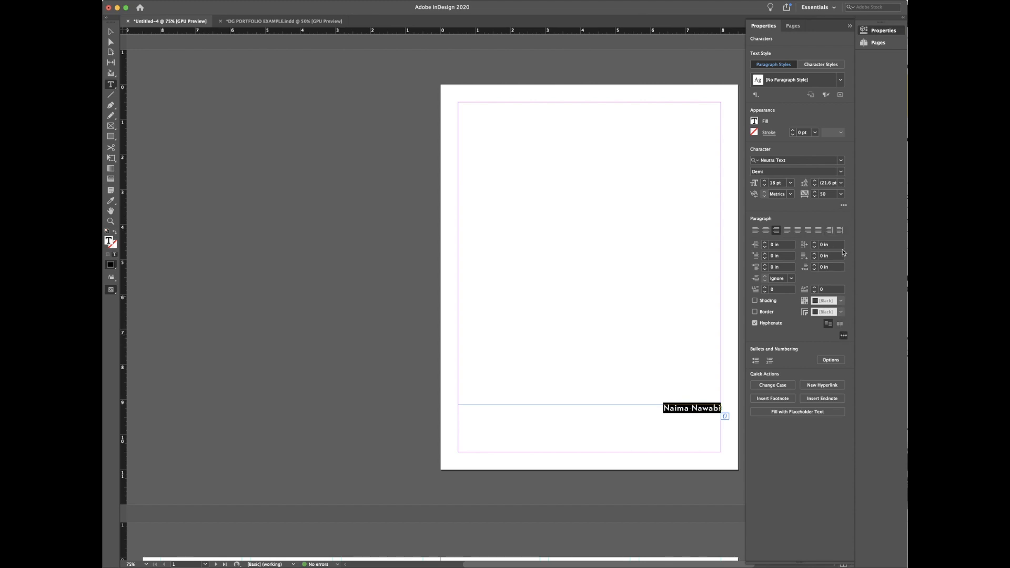
Step: Paste the designer's name over the sample sentence and set it in All Caps
left_click(843, 207)
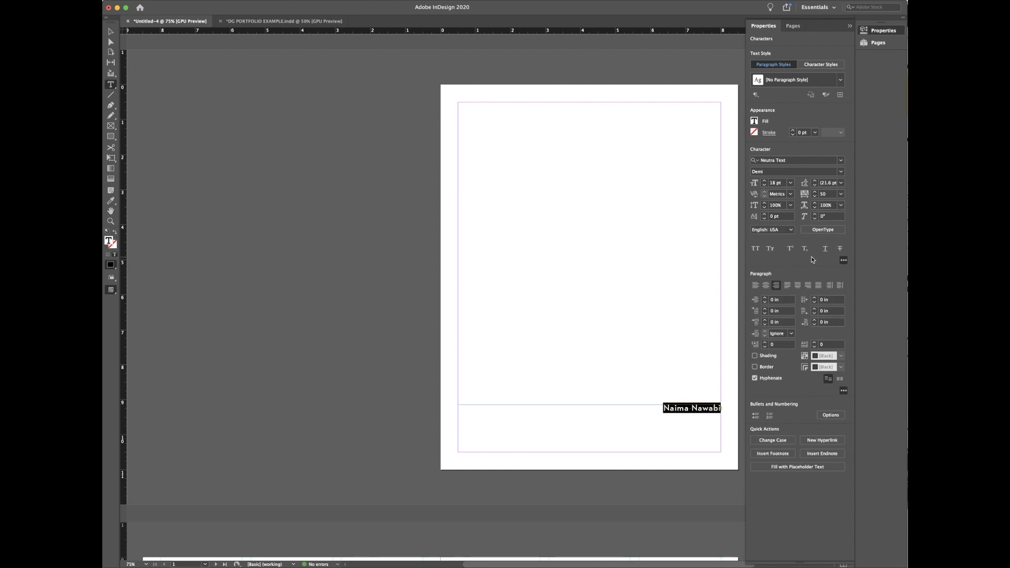
left_click(843, 261)
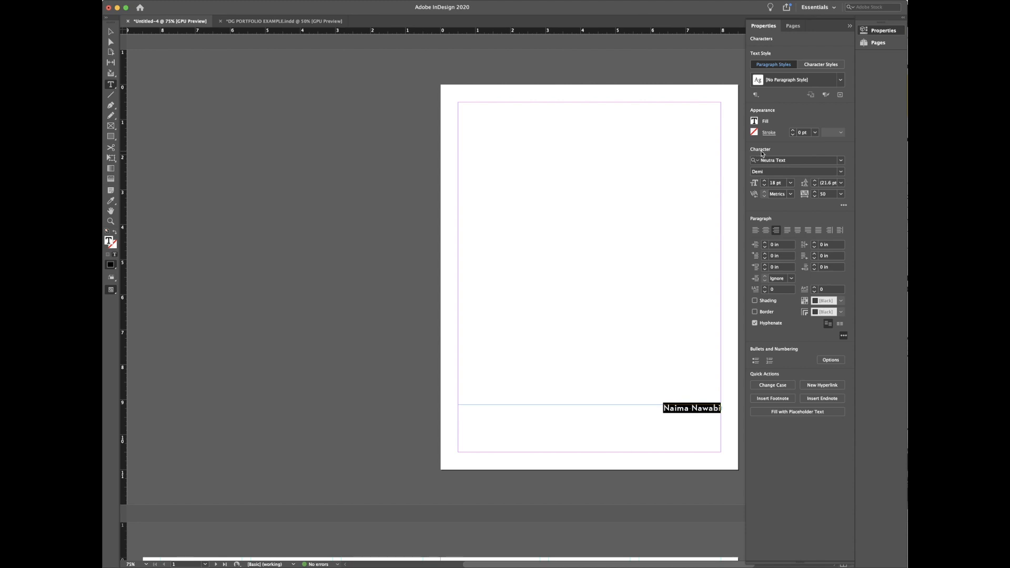
left_click(844, 204)
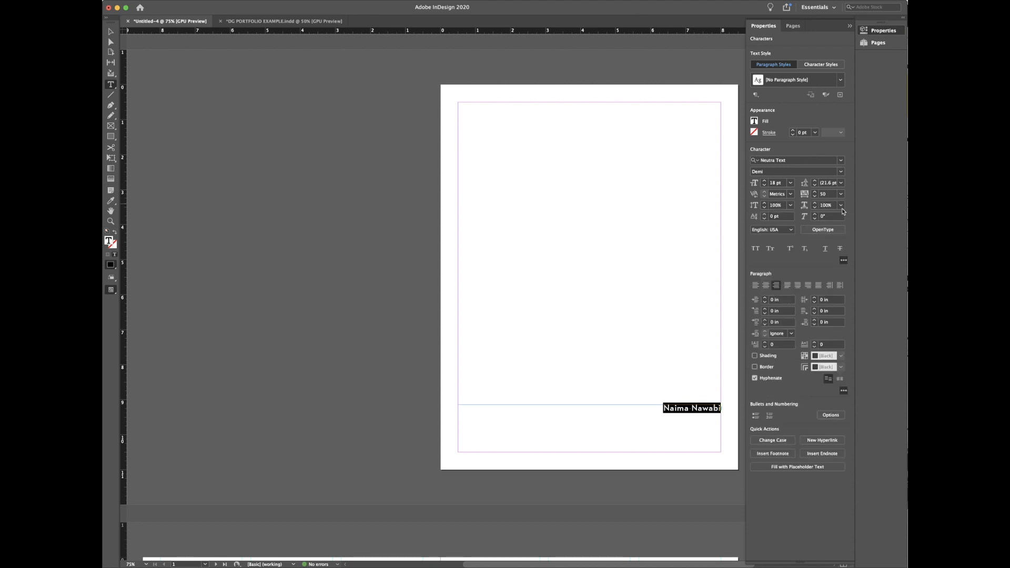
left_click(756, 249)
left_click(754, 250)
left_click(753, 251)
left_click(756, 250)
left_click(757, 253)
left_click(712, 415)
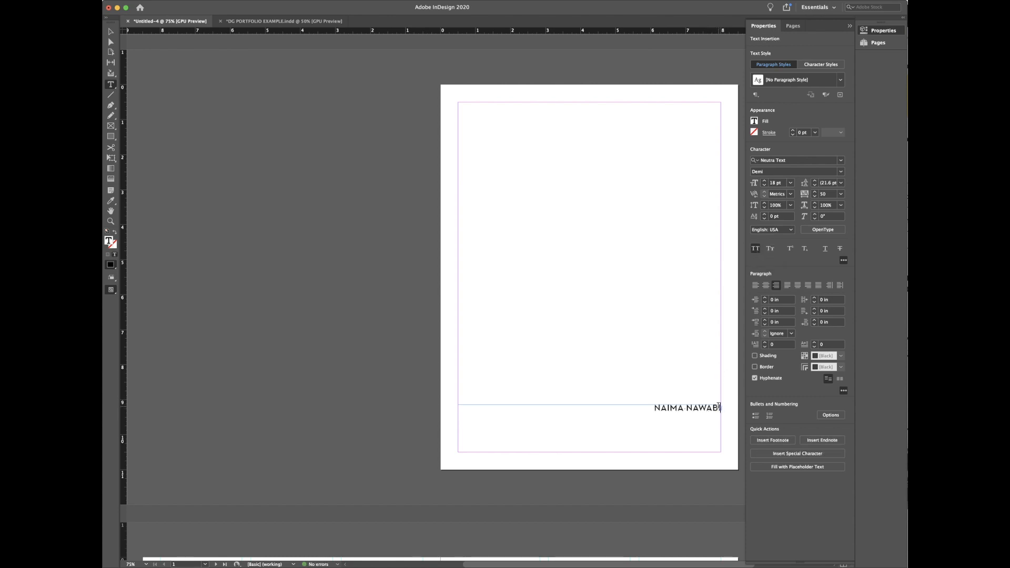
Step: Add the subtitle DIGITAL GRAPHICS PORTFOLIO below the name in All Caps at 15 pt
key("Return")
type("AL GRAPHICS PORTFOLIO")
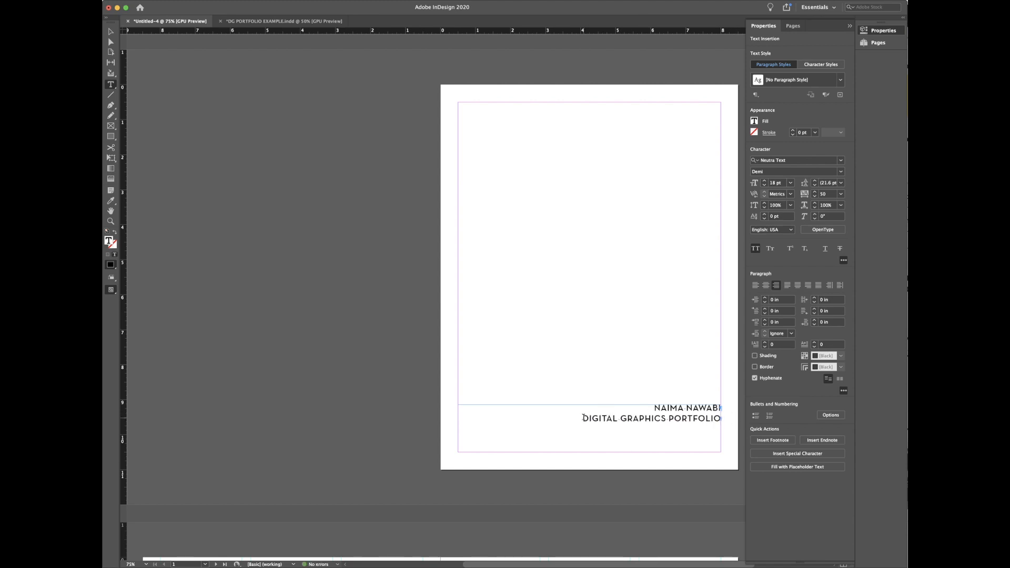
left_click_drag(582, 418, 722, 417)
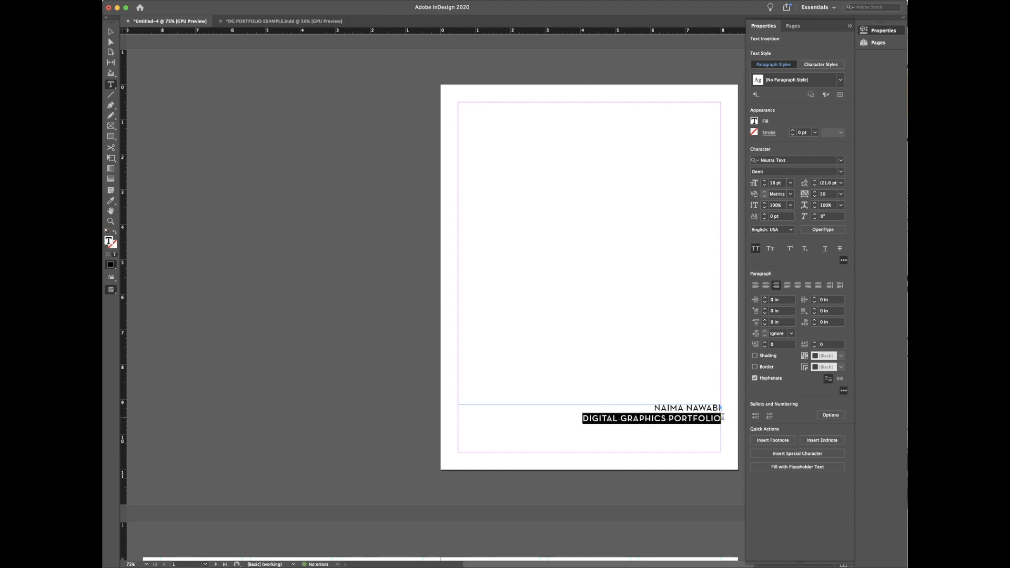
left_click(755, 248)
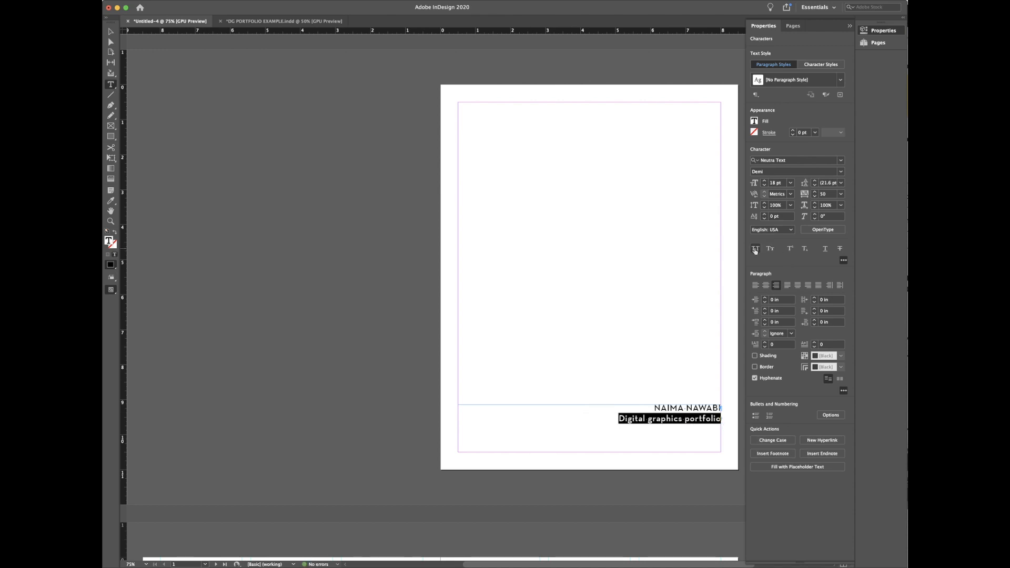
left_click(755, 250)
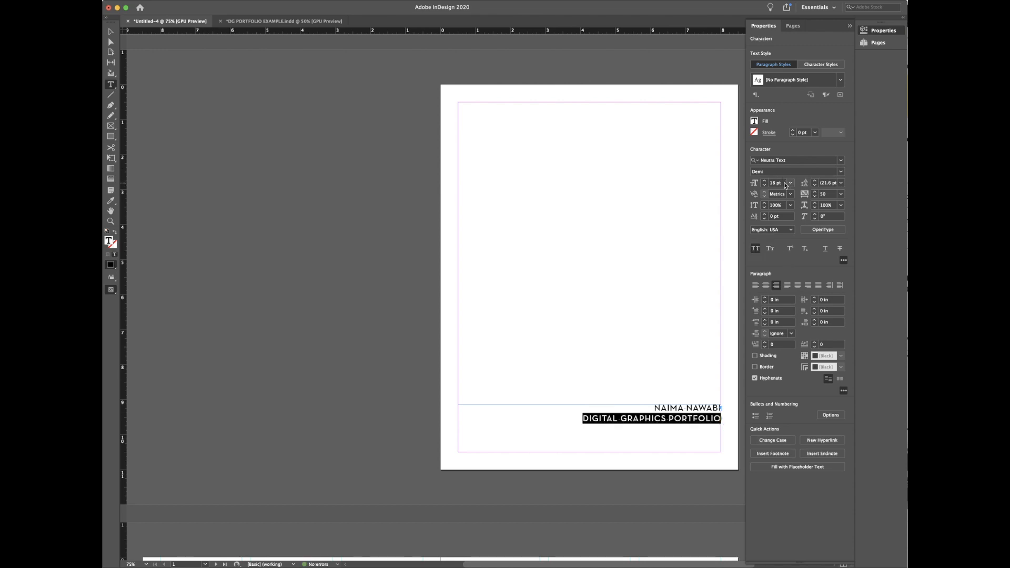
left_click(747, 183)
type("15")
key("Return")
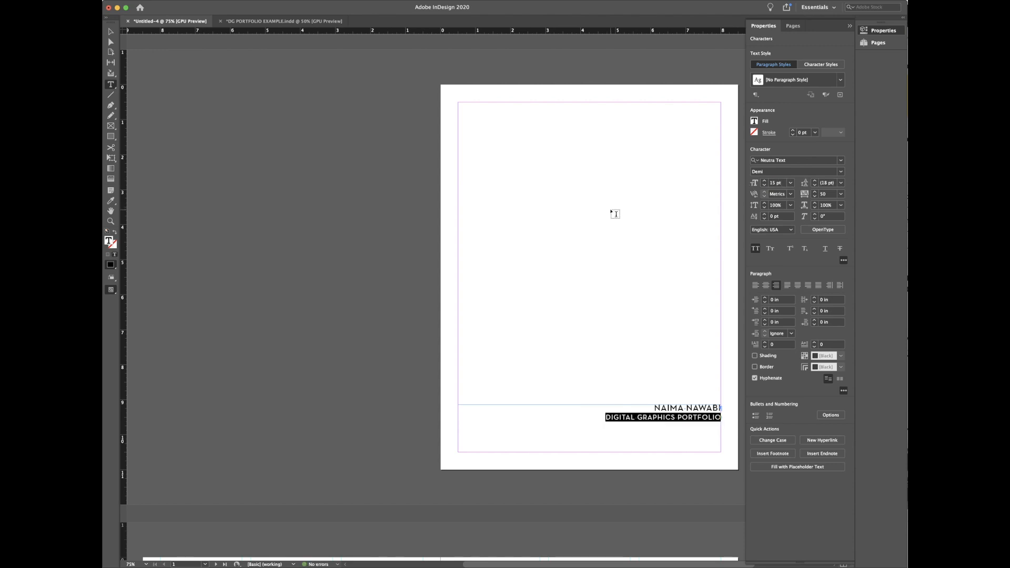
left_click(112, 32)
left_click(209, 112)
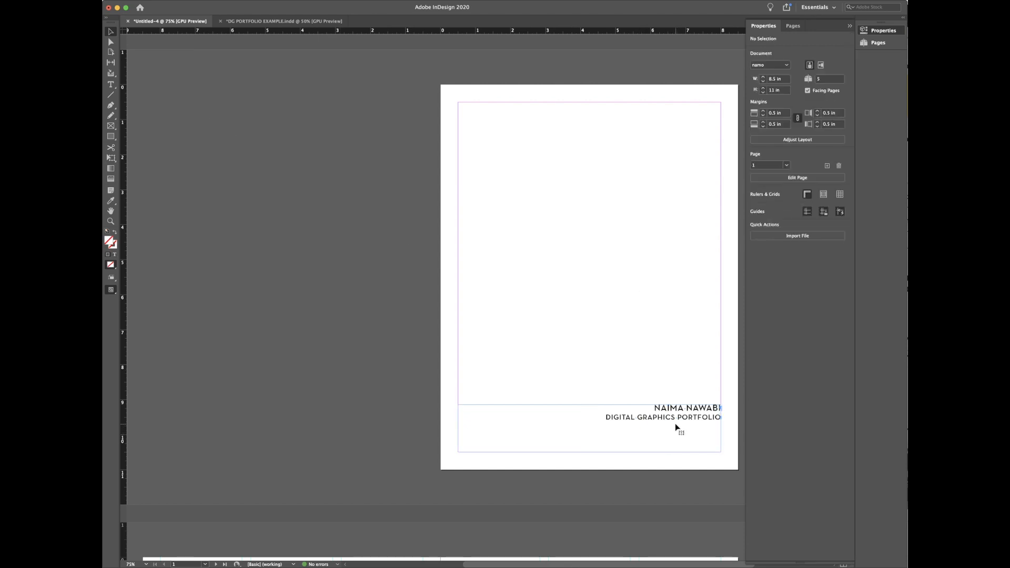
left_click(678, 430)
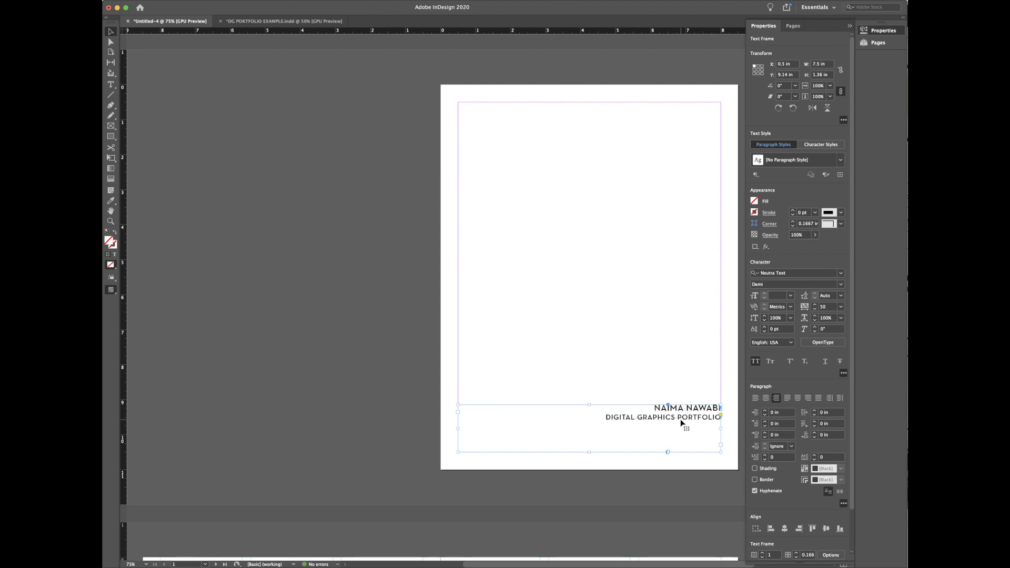
left_click(295, 22)
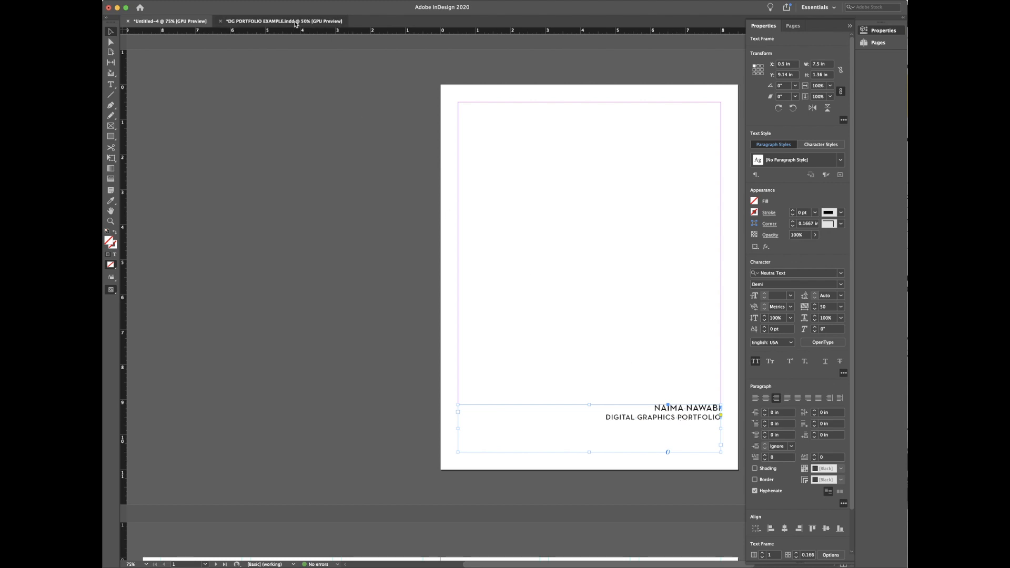
left_click(613, 319)
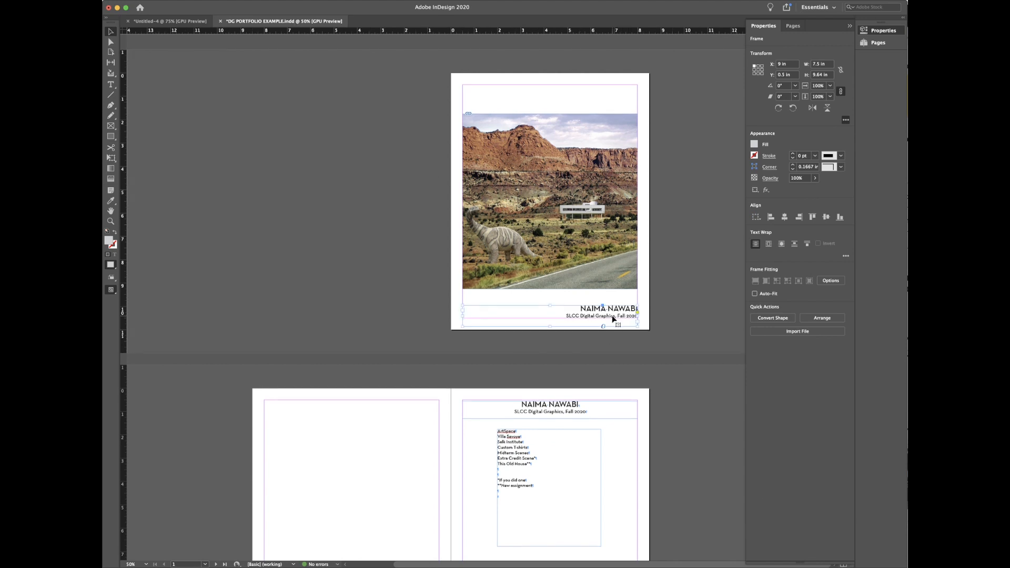
left_click_drag(613, 319, 614, 307)
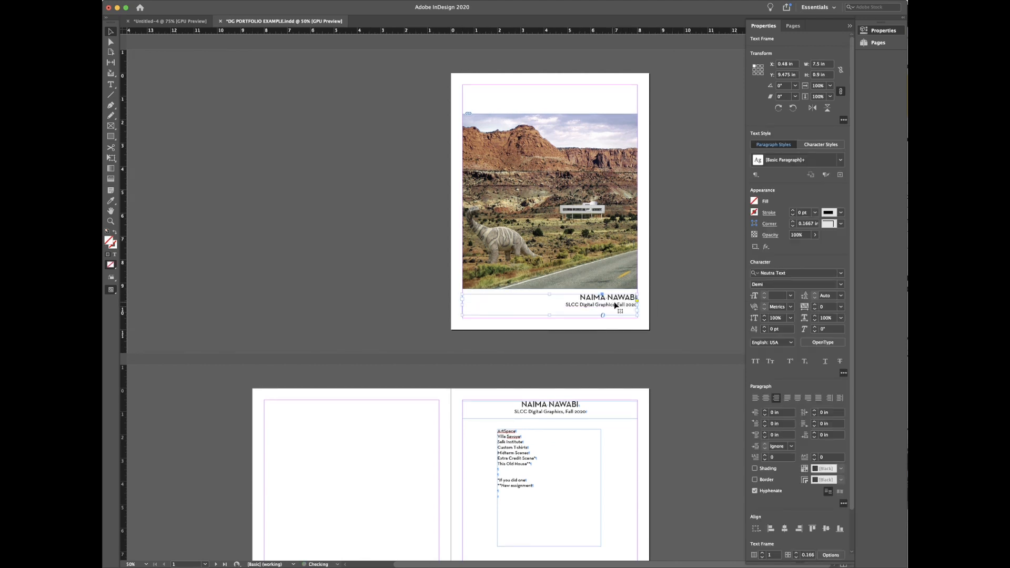
left_click(155, 22)
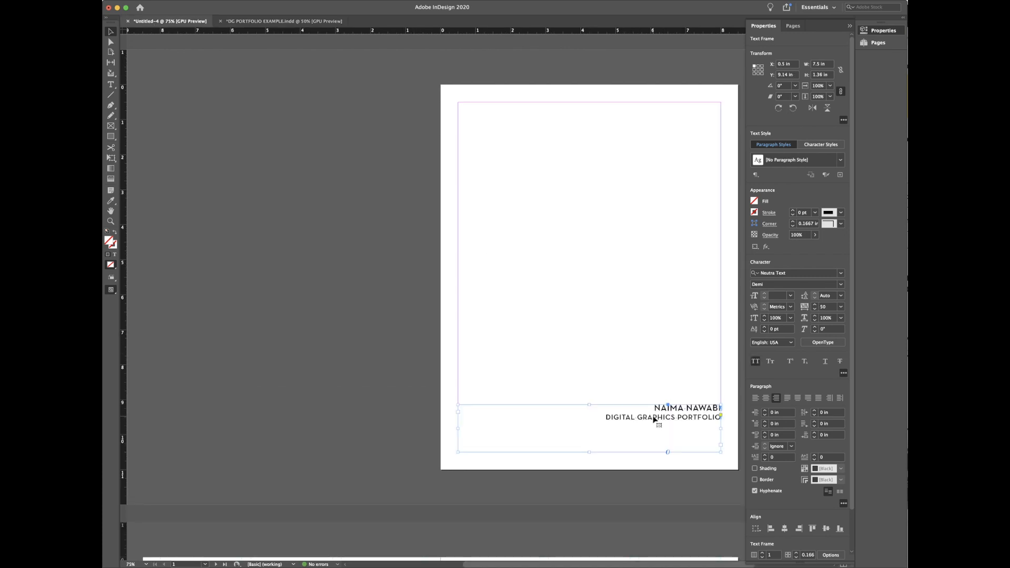
scroll(654, 419, "down", 1)
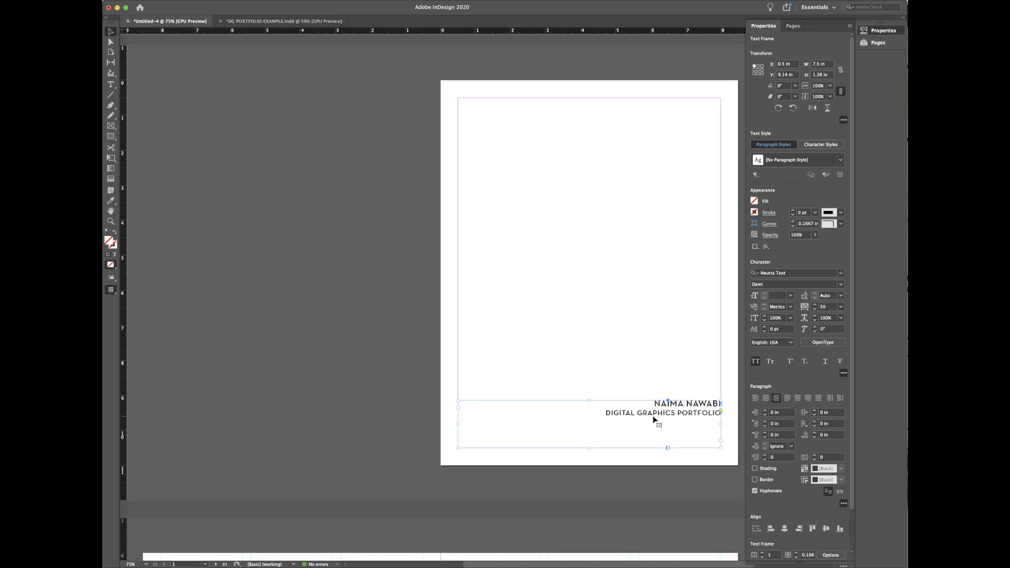
scroll(818, 496, "down", 1)
scroll(818, 496, "down", 3)
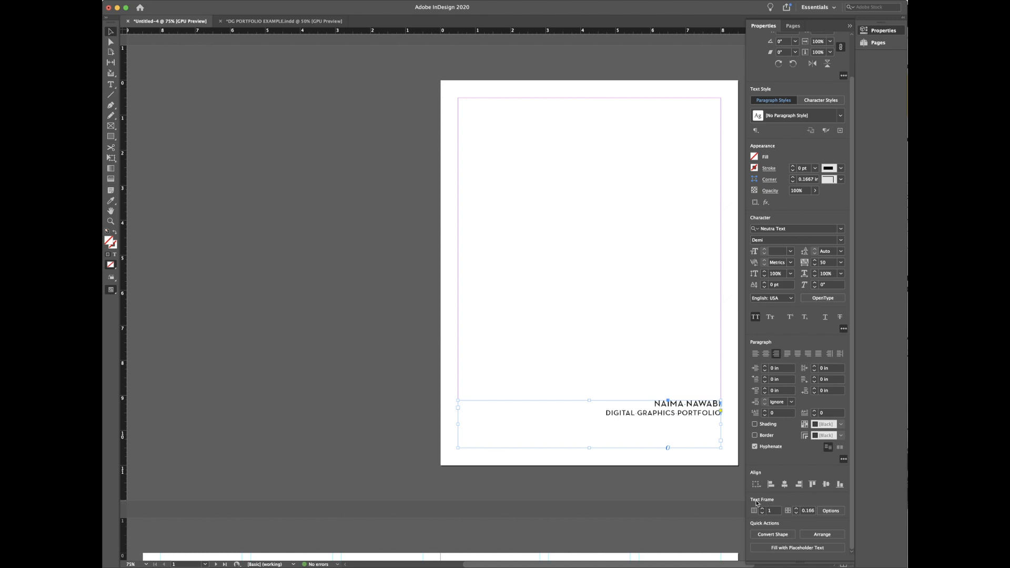
left_click(561, 315)
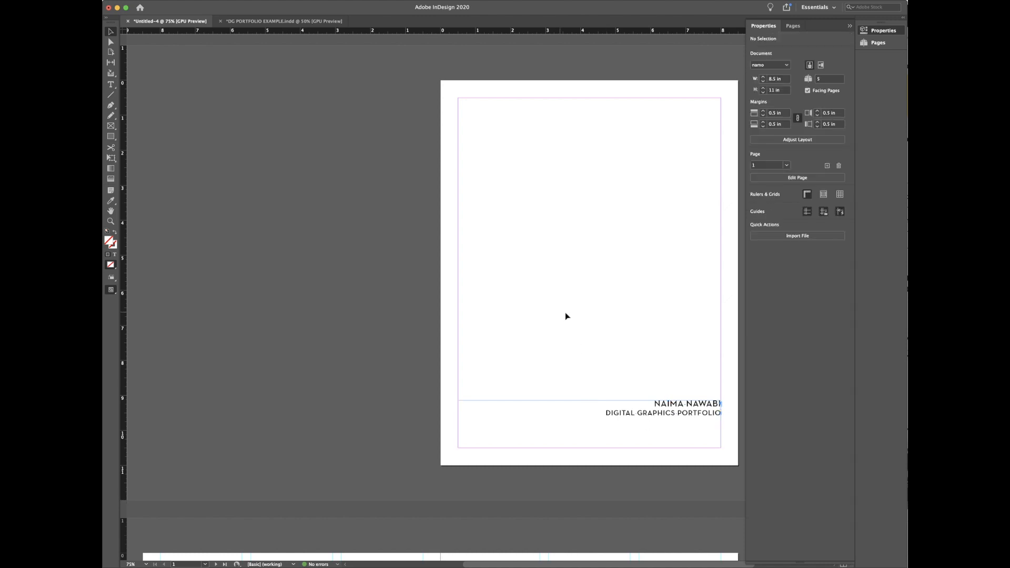
left_click(637, 428)
double_click(637, 428)
left_click_drag(598, 409, 686, 402)
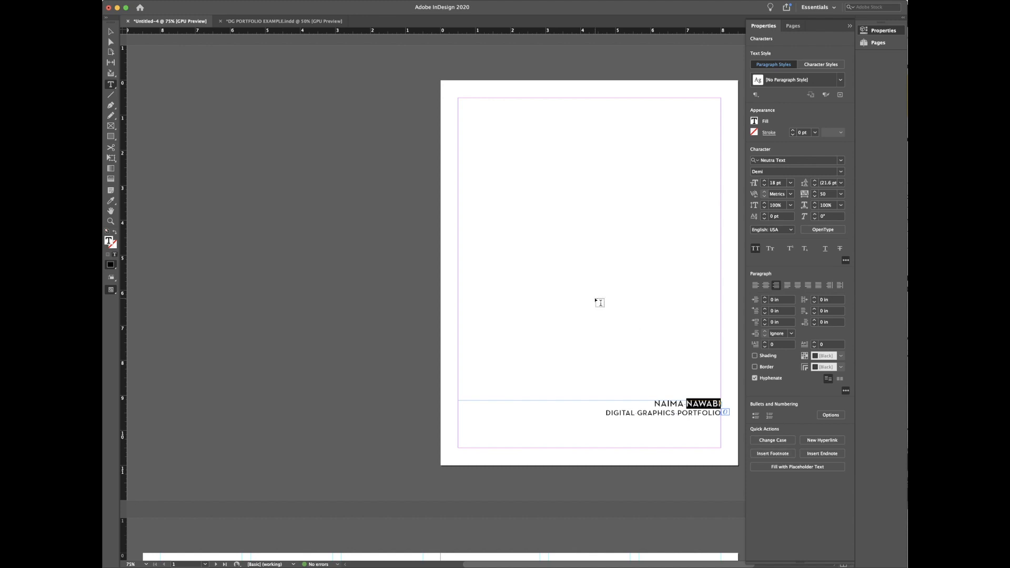
key("Escape")
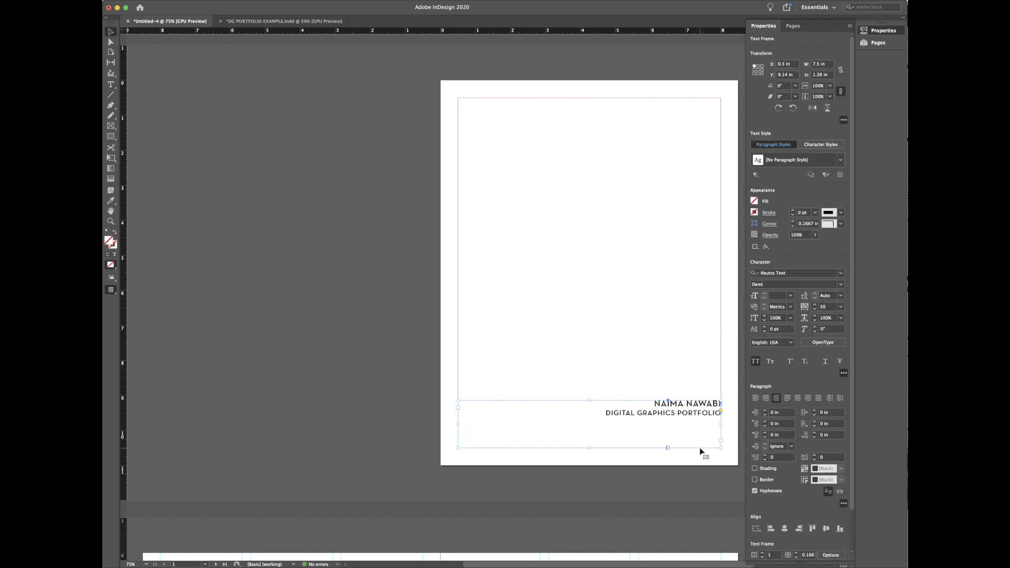
left_click(720, 411)
scroll(829, 493, "down", 2)
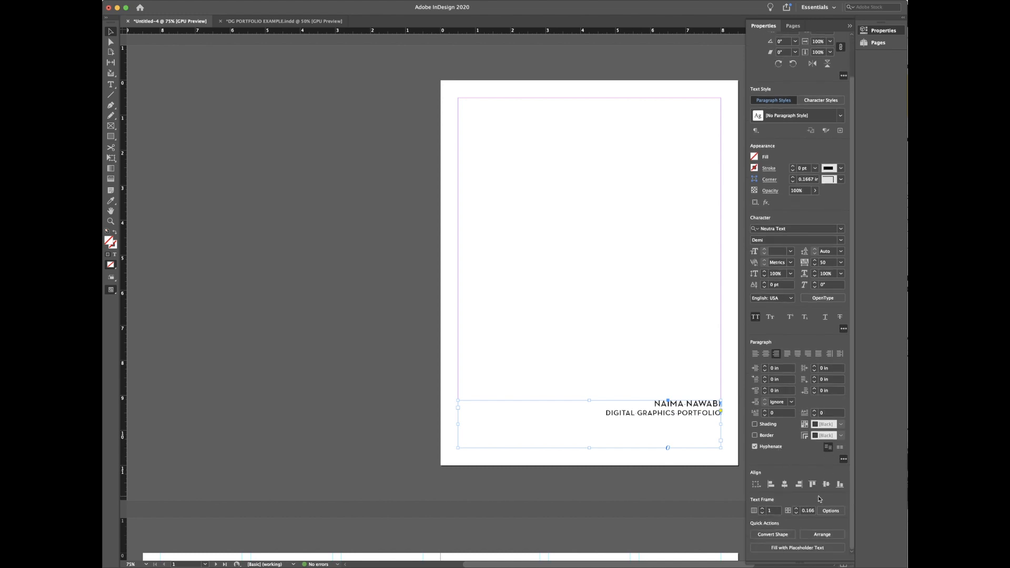
Step: Set the footer frame's vertical justification to Bottom in Text Frame Options
left_click(829, 511)
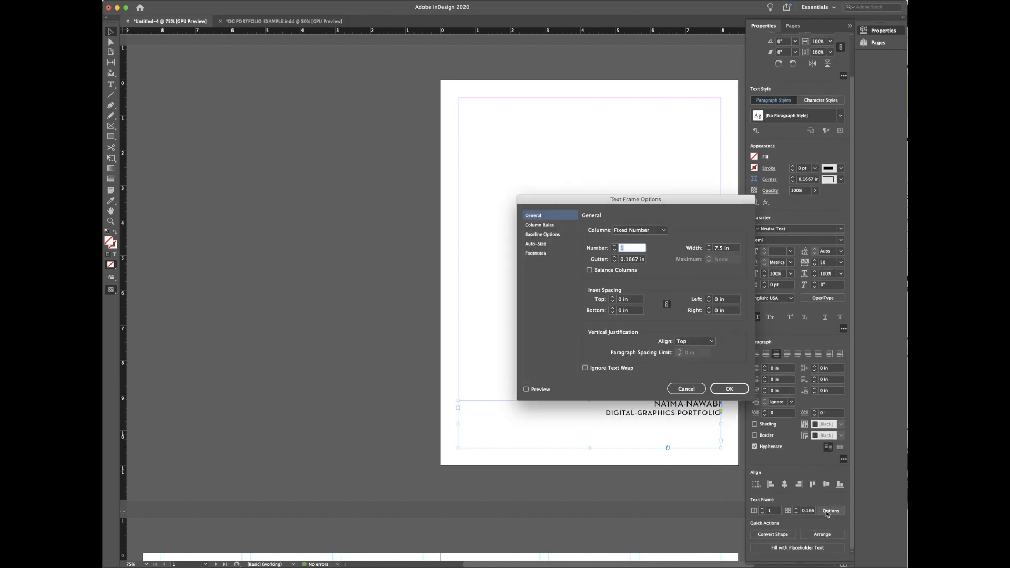
left_click_drag(594, 200, 286, 124)
left_click(228, 315)
left_click(391, 266)
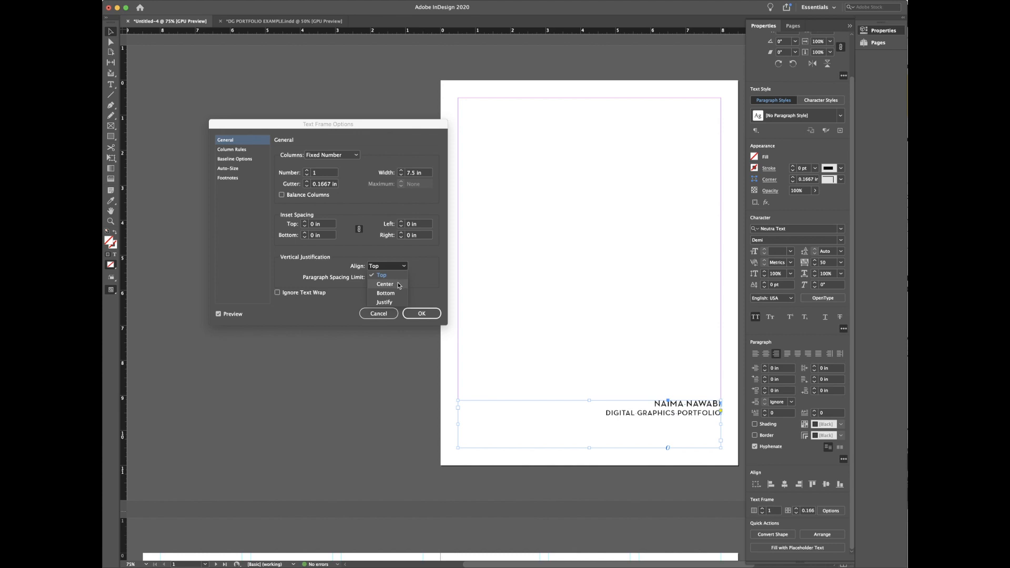
left_click(399, 285)
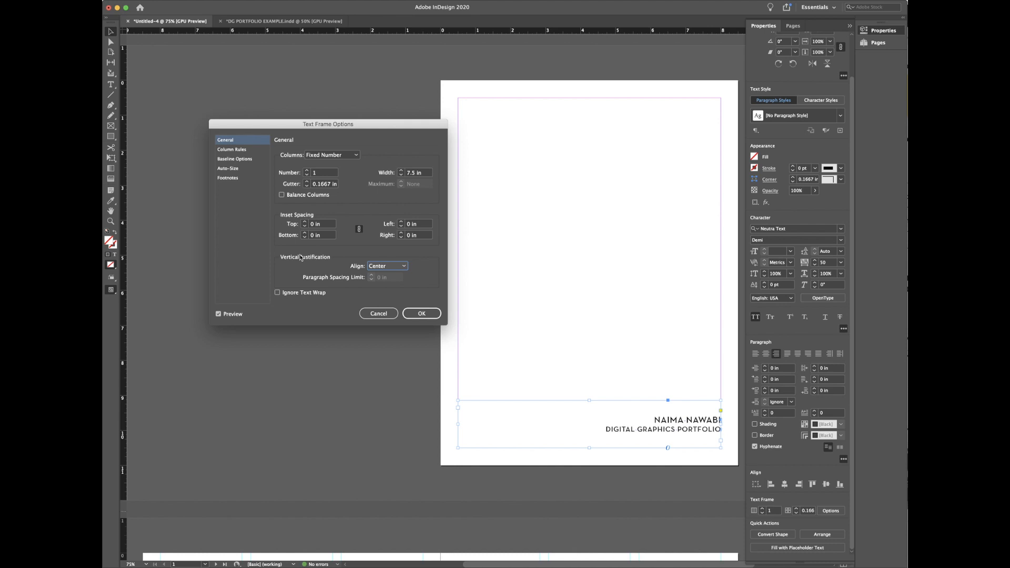
left_click(380, 268)
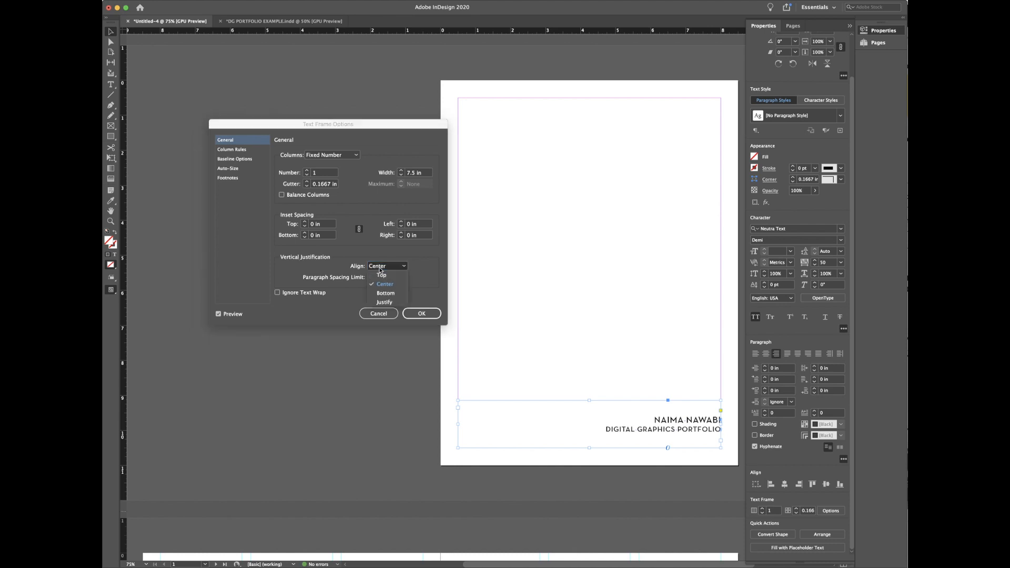
left_click(384, 294)
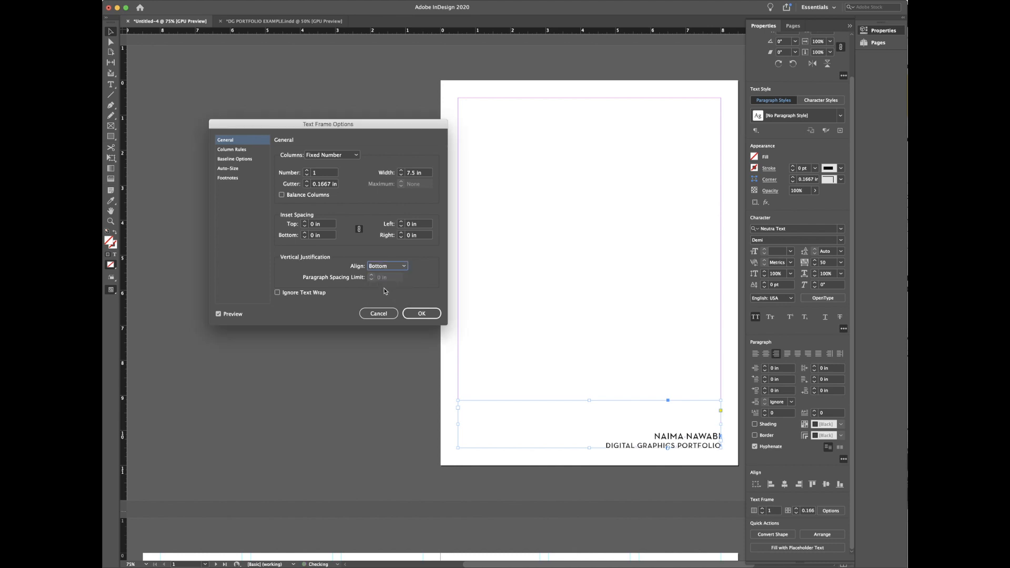
left_click(390, 266)
left_click(384, 302)
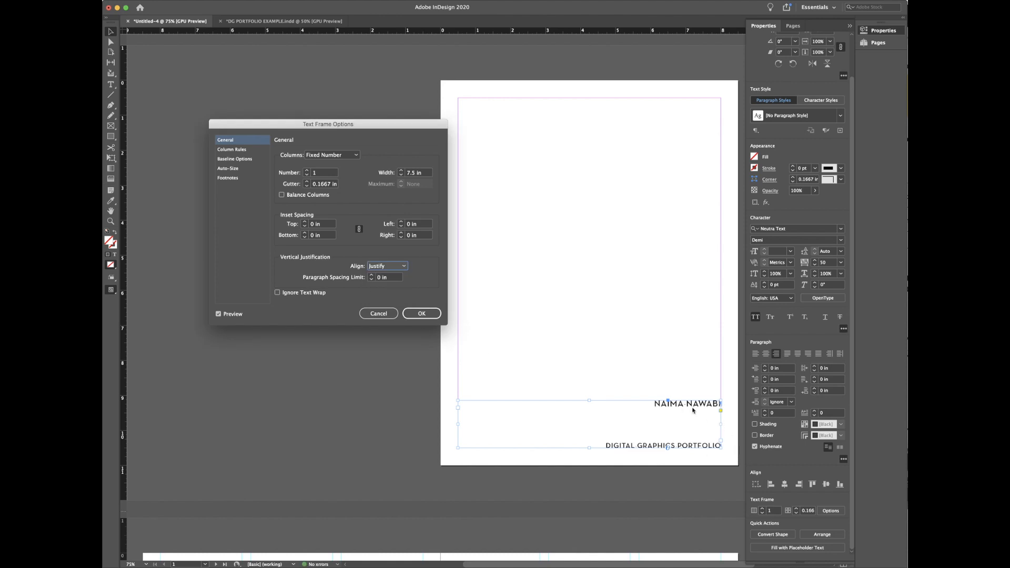
left_click(403, 266)
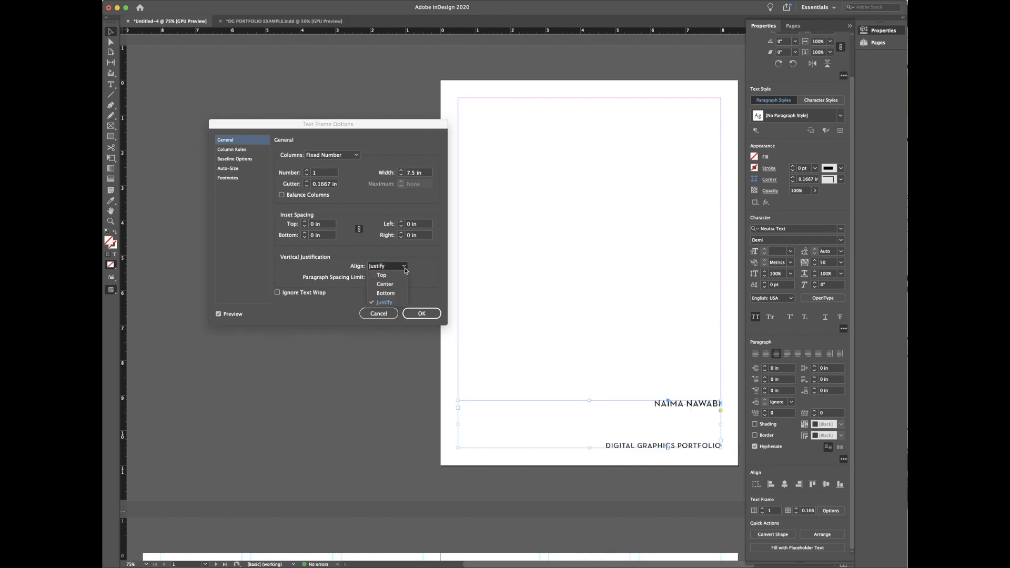
left_click(401, 294)
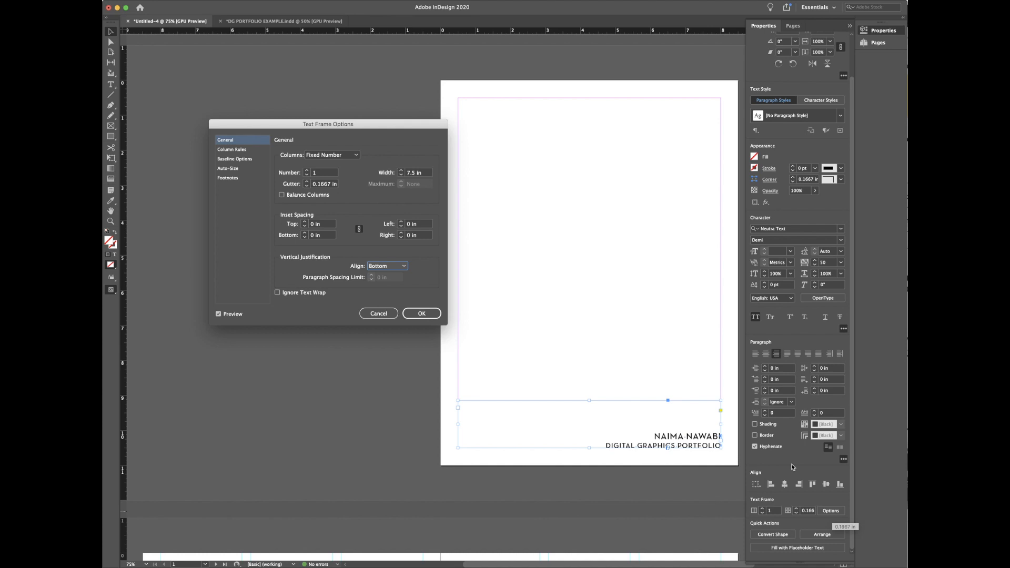
left_click(421, 314)
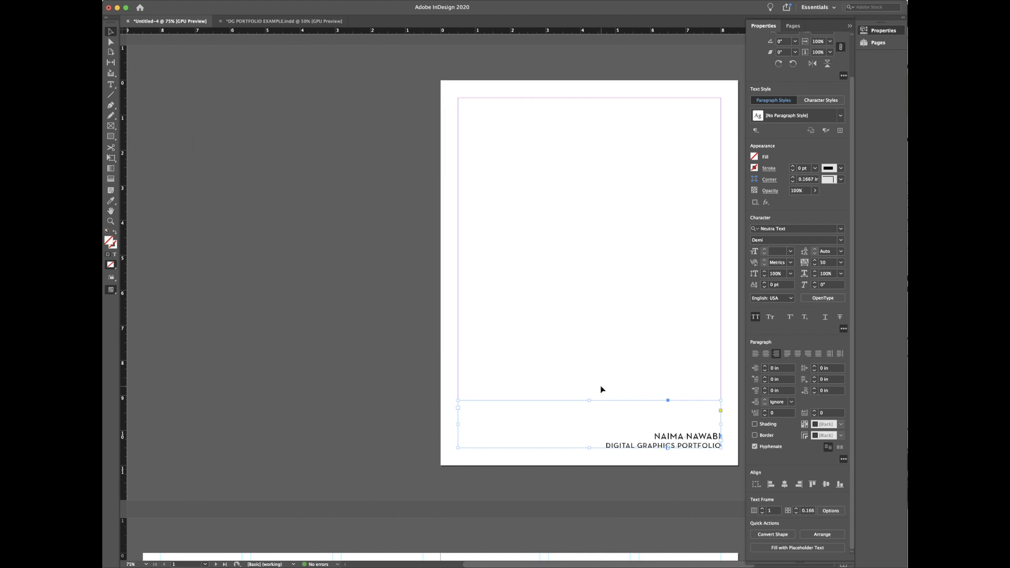
Step: Lower the footer frame's top edge to shorten it
left_click_drag(587, 400, 589, 415)
left_click(596, 372)
left_click(594, 421)
mouse_move(589, 417)
left_mouse_down()
mouse_move(590, 387)
mouse_move(589, 424)
left_mouse_up()
left_click(597, 380)
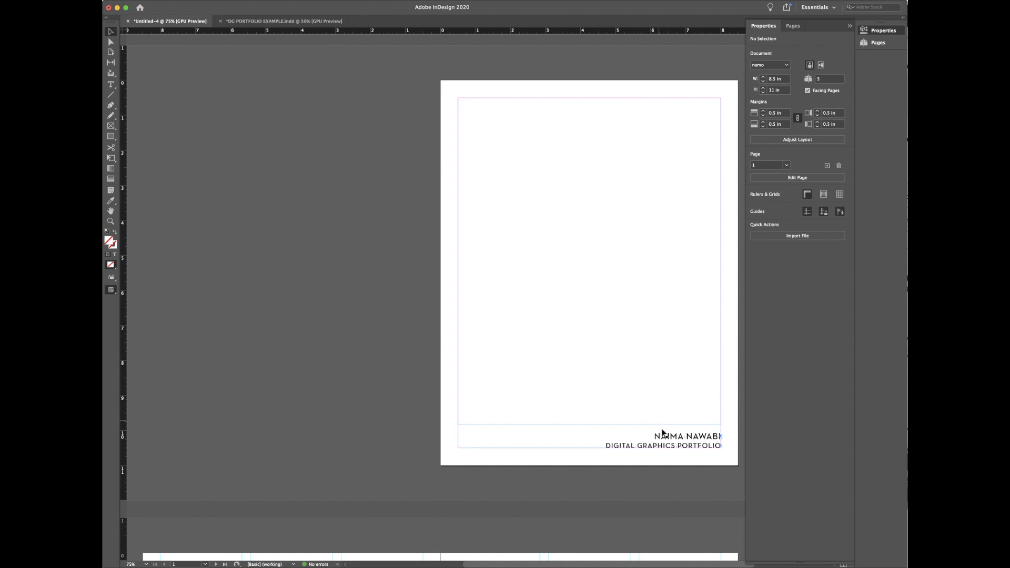
Step: Use the Pages panel thumbnails to move to the blank page 4–5 spread
left_click(879, 43)
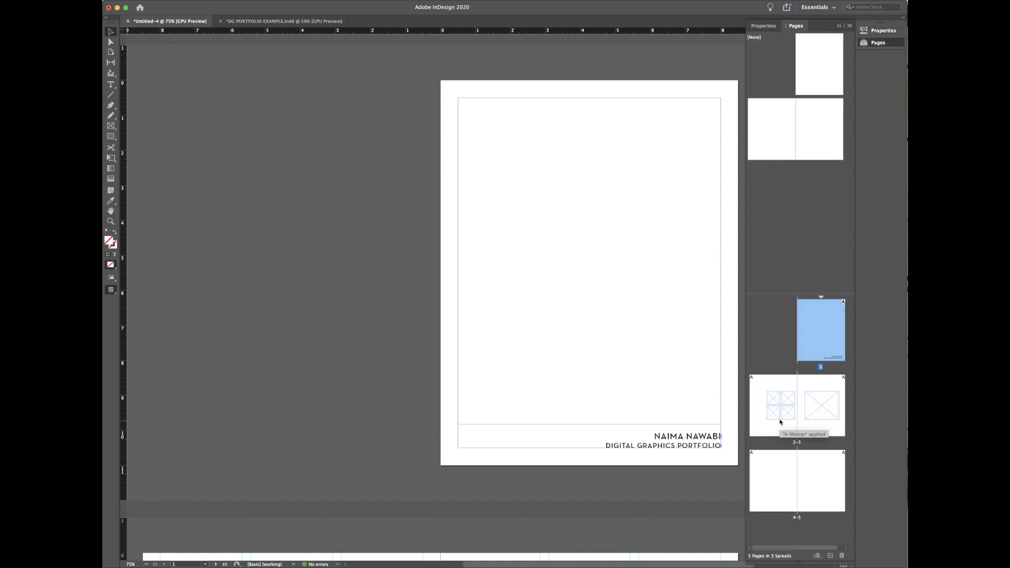
double_click(782, 462)
left_click_drag(593, 566, 678, 559)
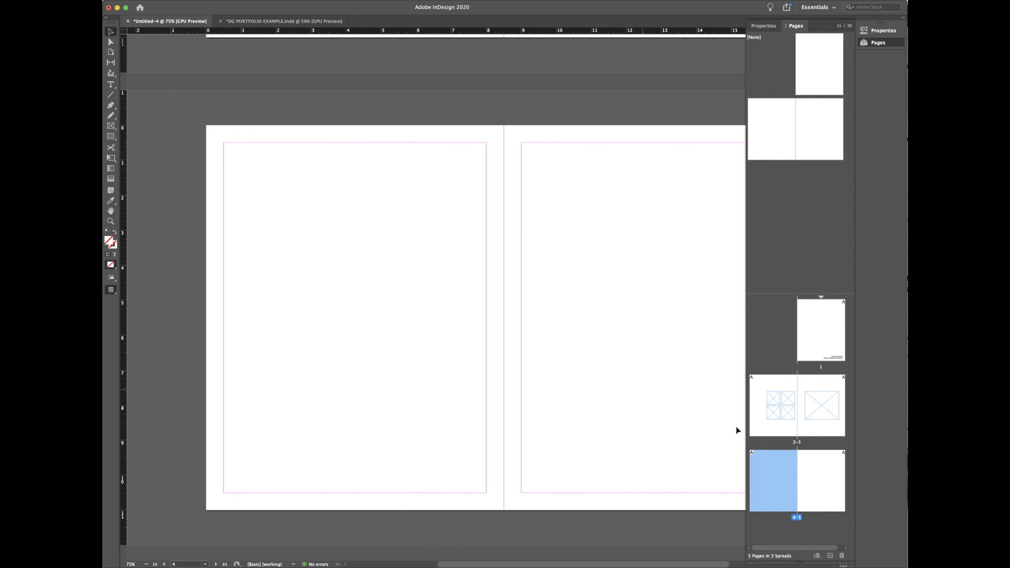
double_click(785, 409)
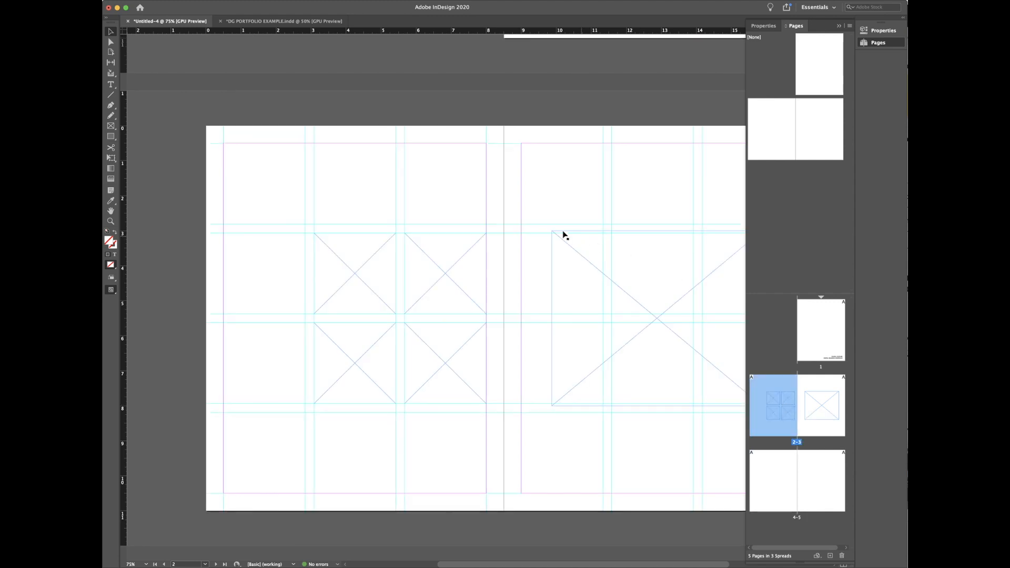
double_click(760, 471)
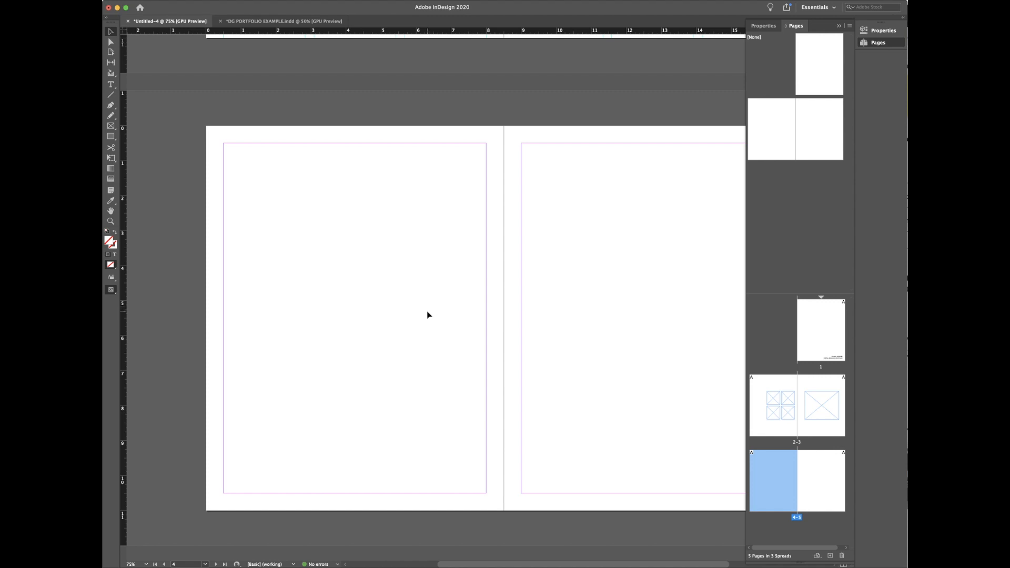
Step: Draw an empty text frame at page 4's upper left, then switch to DG PORTFOLIO EXAMPLE
key("f")
left_click_drag(238, 165, 366, 314)
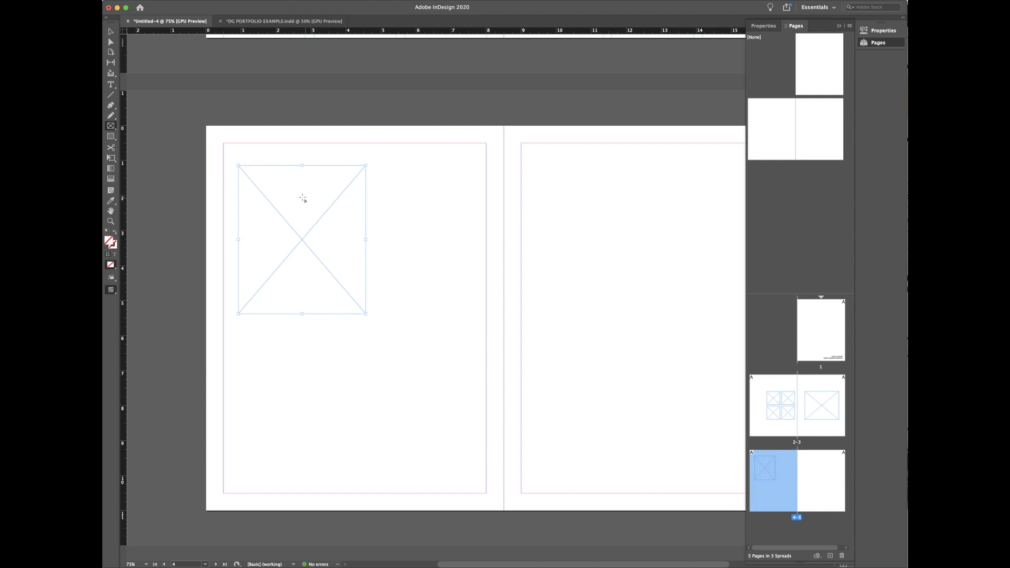
key("t")
left_click(292, 190)
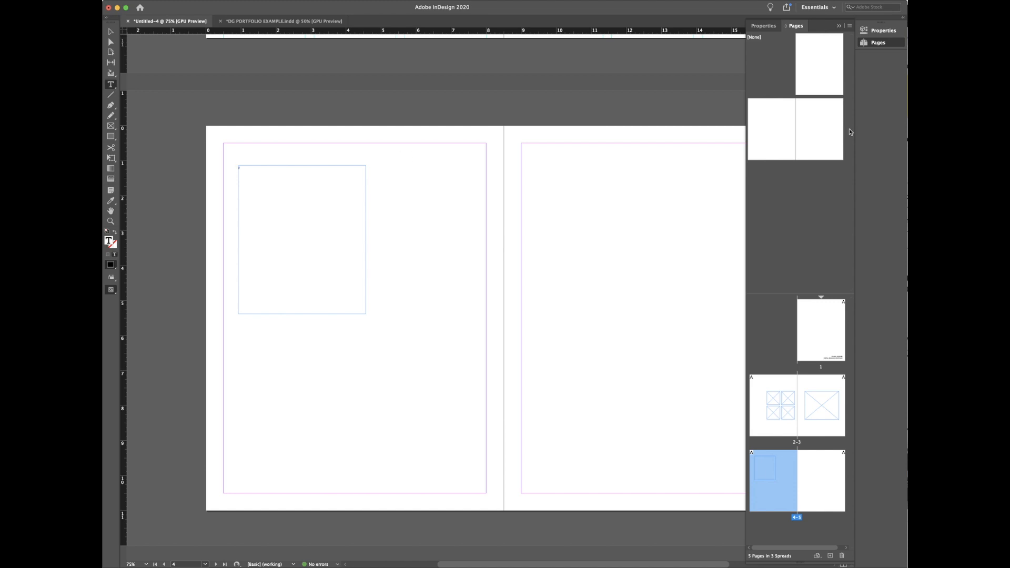
left_click(288, 22)
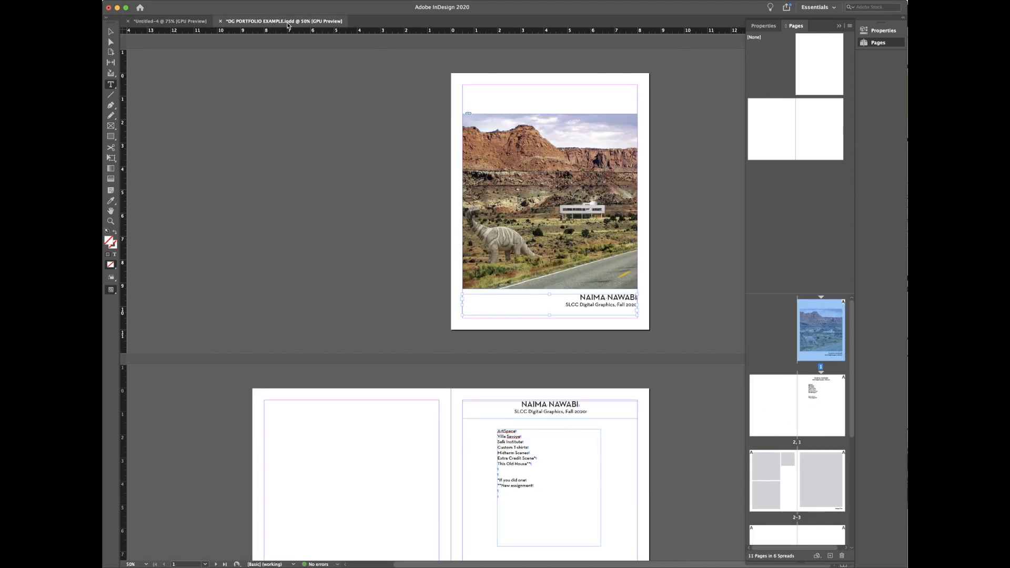
Step: Scroll to the example portfolio's Skill list spread, then go back to Untitled-4
scroll(533, 362, "down", 5)
scroll(533, 362, "down", 15)
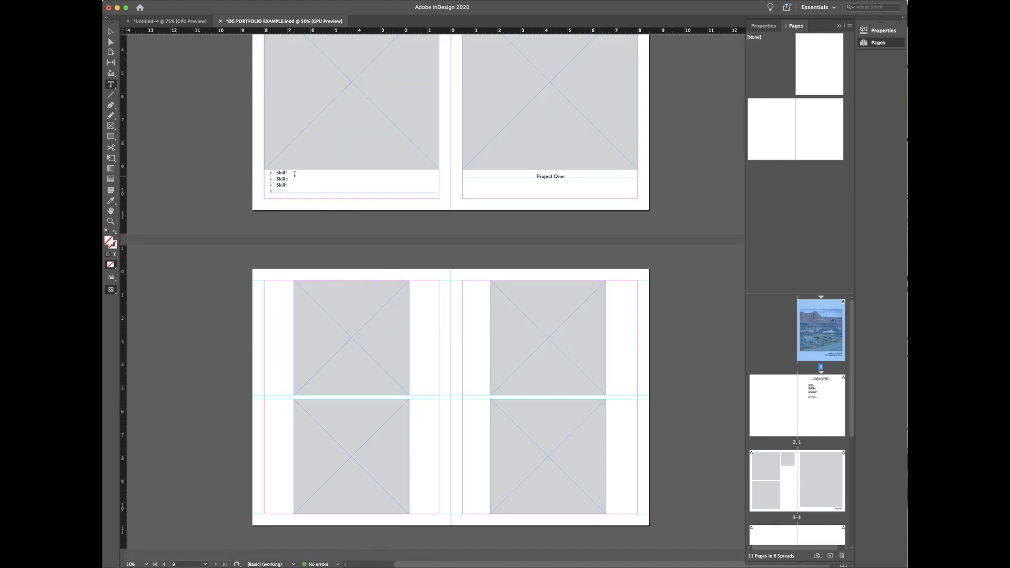
scroll(295, 184, "up", 3)
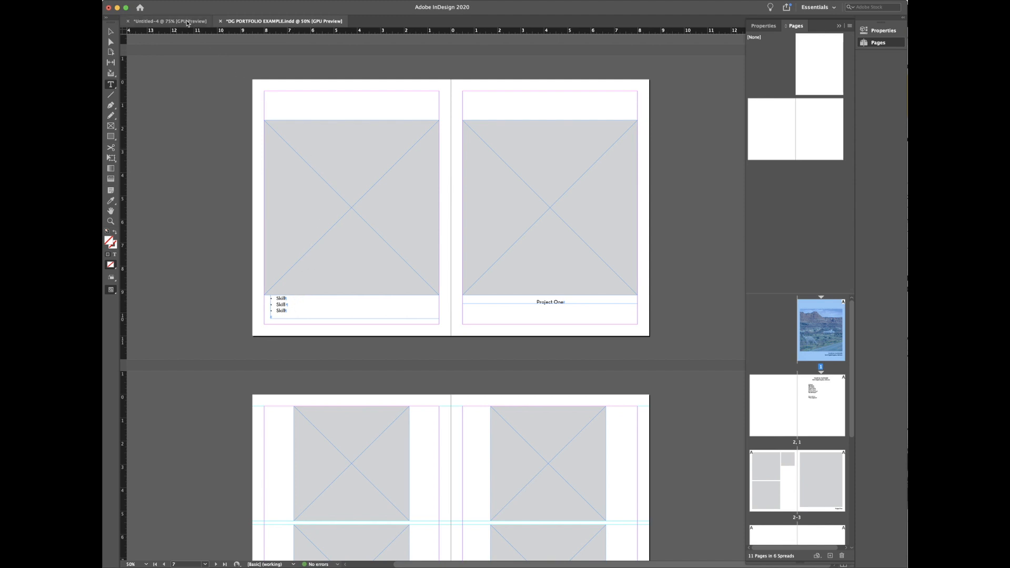
left_click(169, 21)
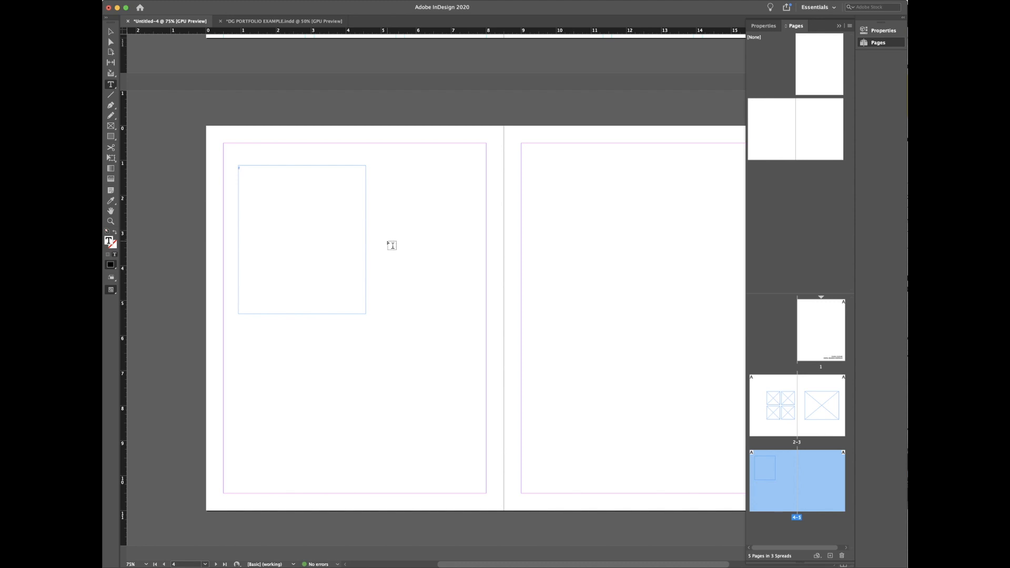
Step: Start a bulleted list in the page 4 frame and type the One, Two, Three lines
left_click(888, 32)
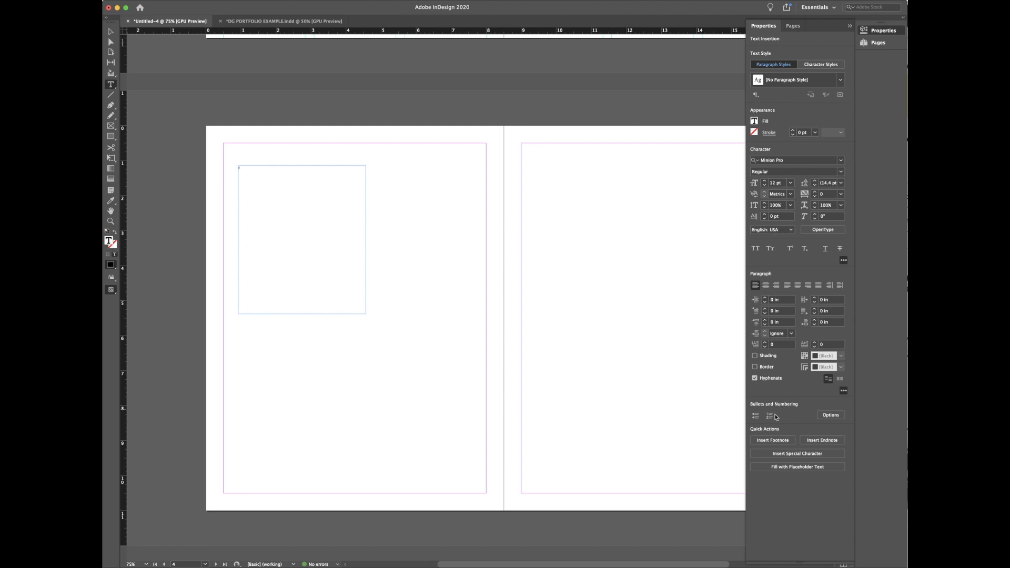
left_click(756, 416)
type("One")
key("Return")
type("Three")
Step: Try numbered formatting on the list items, then switch all three back to bullets
left_click(770, 416)
left_click(755, 415)
key("super+a")
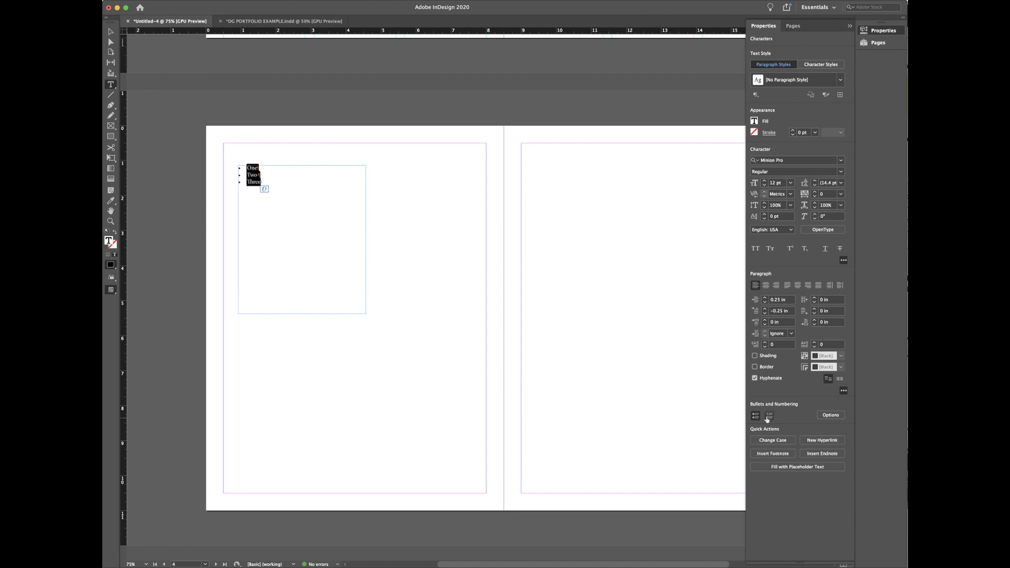
left_click(769, 418)
left_click(755, 416)
left_click(271, 178)
key("super+=")
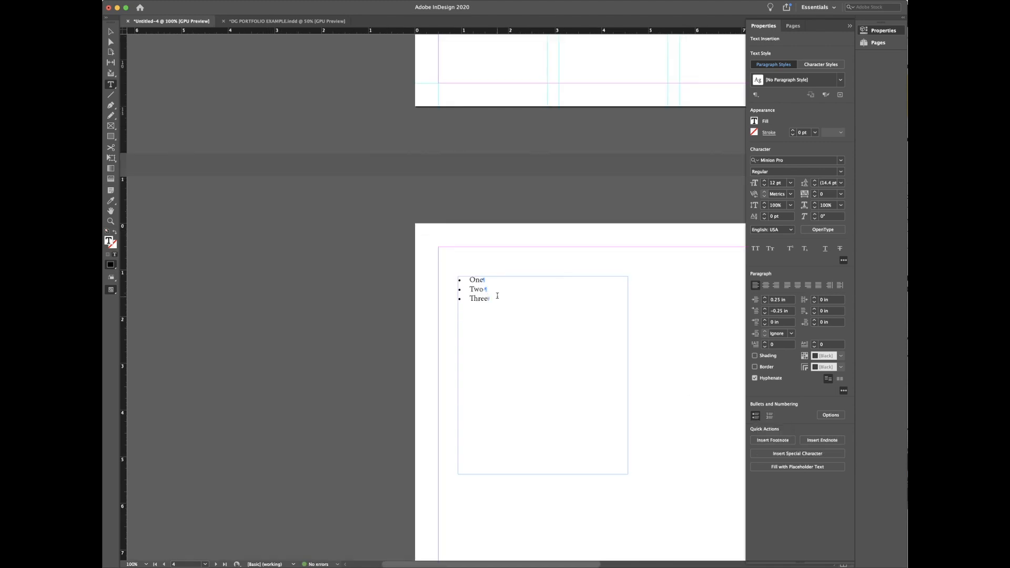
scroll(497, 296, "up", 5)
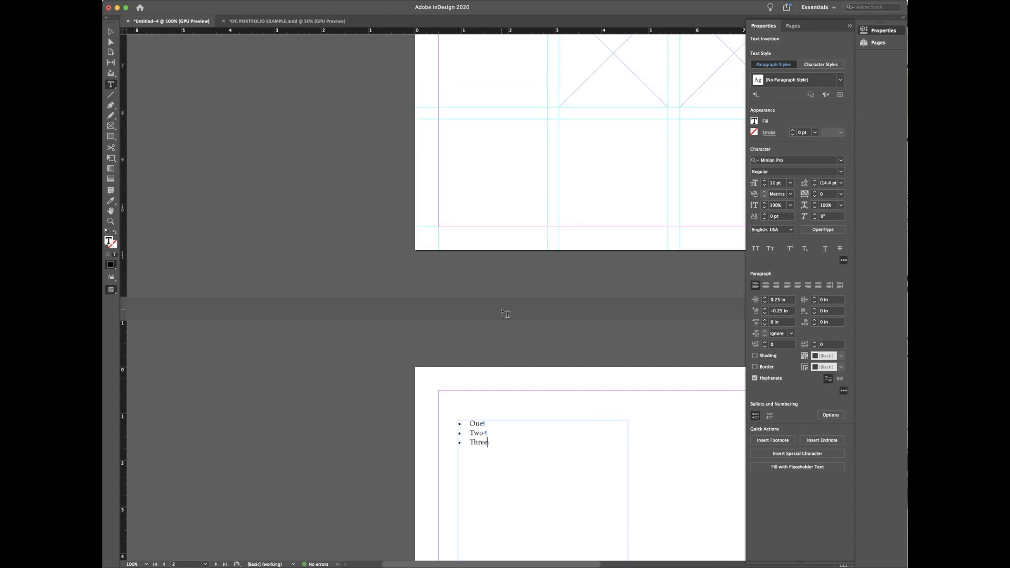
key("super+minus")
Step: Select the One, Two, Three list text and bring InDesign back into focus
left_click_drag(501, 308, 426, 281)
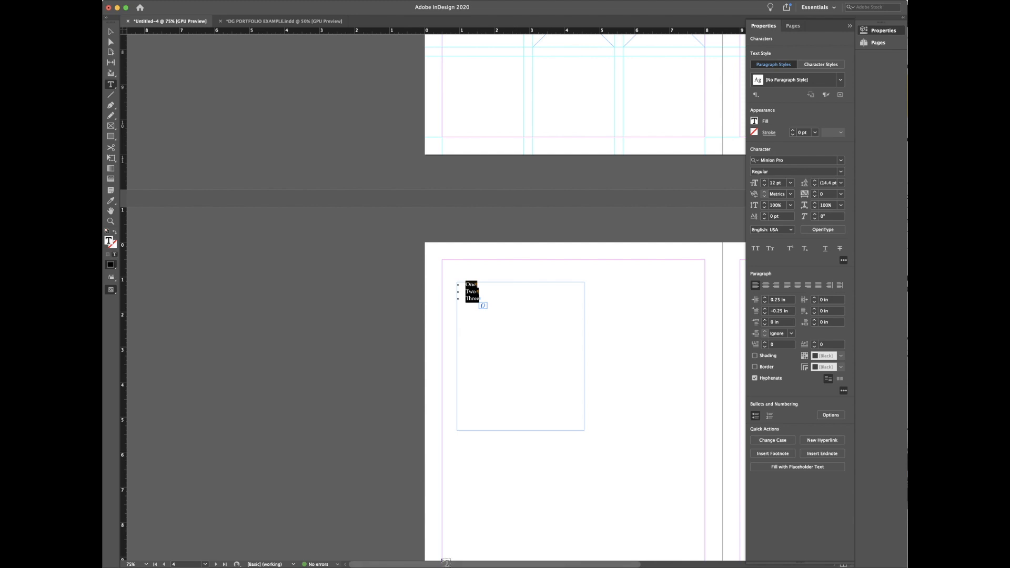
left_click_drag(394, 566, 459, 566)
scroll(498, 449, "up", 15)
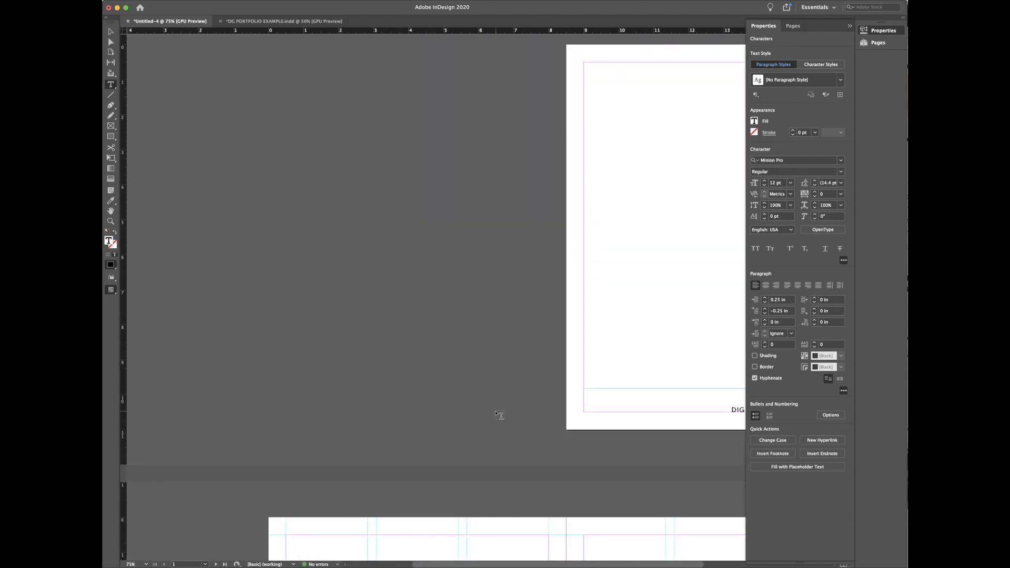
left_click_drag(551, 565, 588, 565)
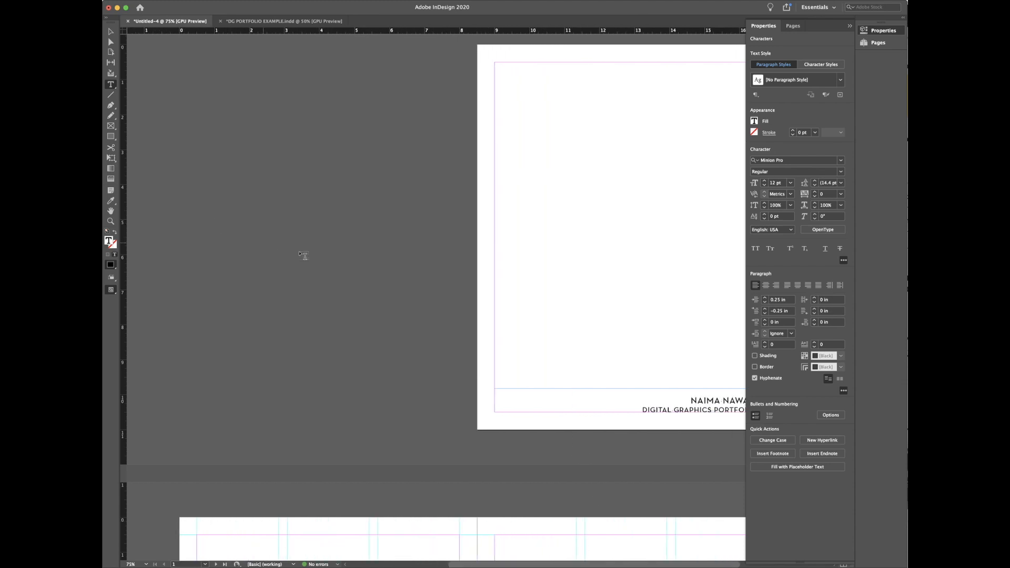
scroll(493, 303, "down", 3)
scroll(492, 302, "down", 14)
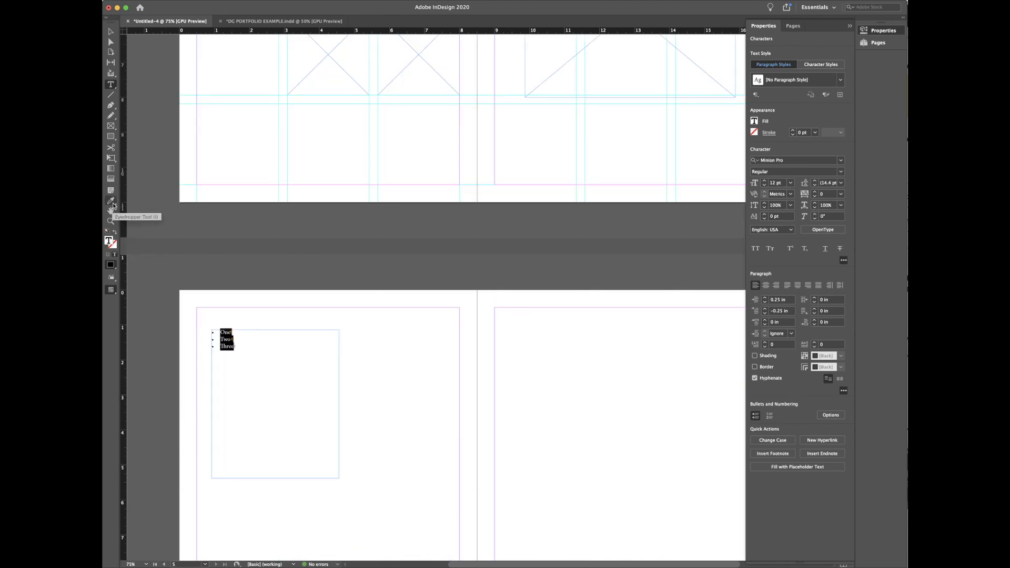
left_click(404, 567)
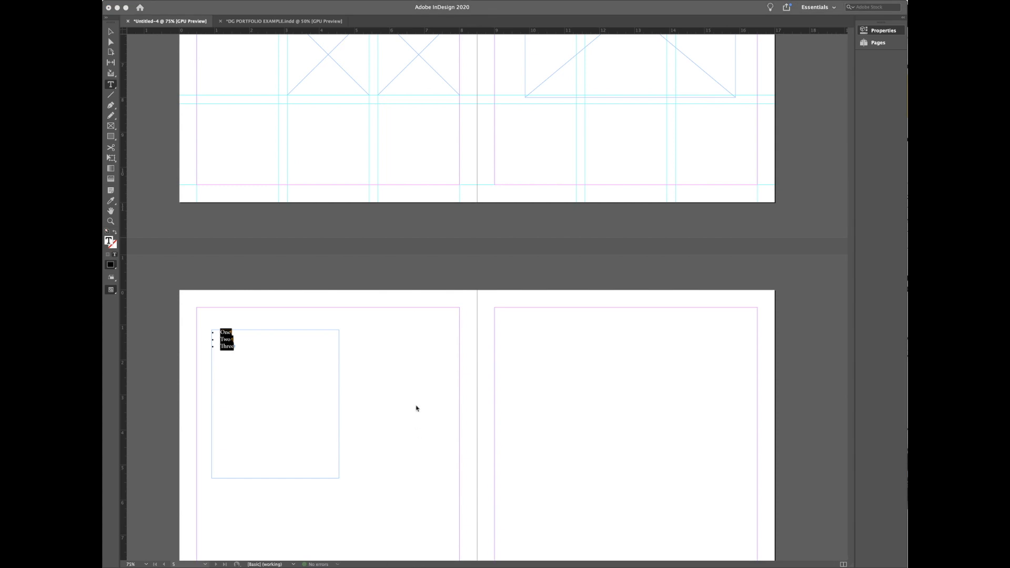
left_click(408, 295)
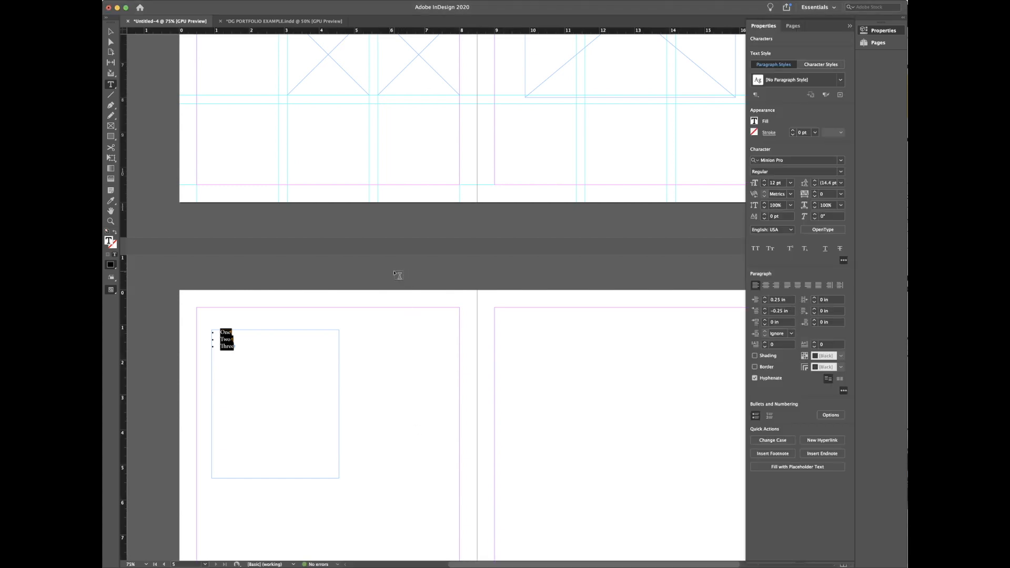
Step: Choose the Eyedropper tool and scroll the DIGITAL GRAPHICS PORTFOLIO title into view
scroll(492, 275, "up", 20)
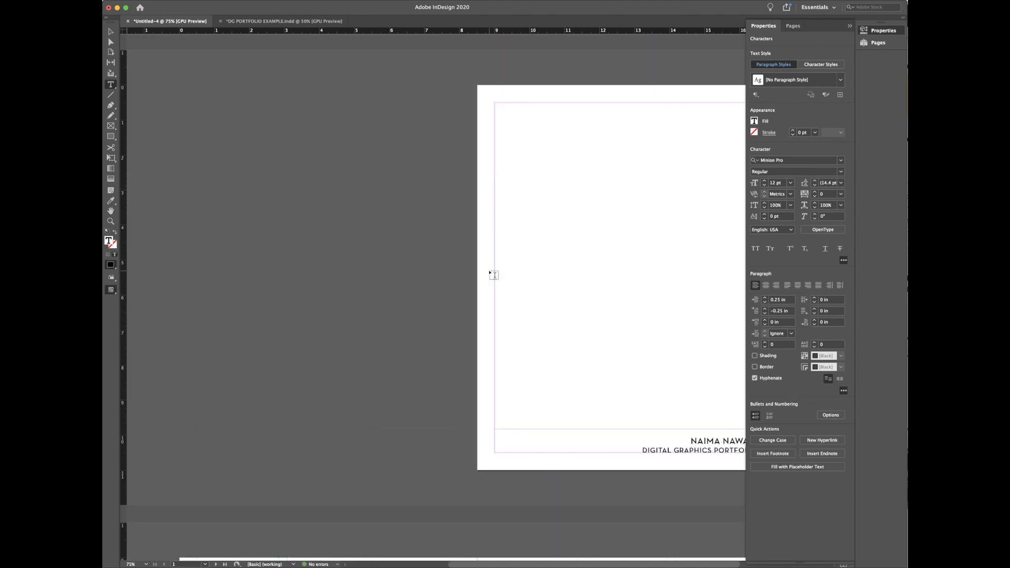
scroll(534, 303, "down", 2)
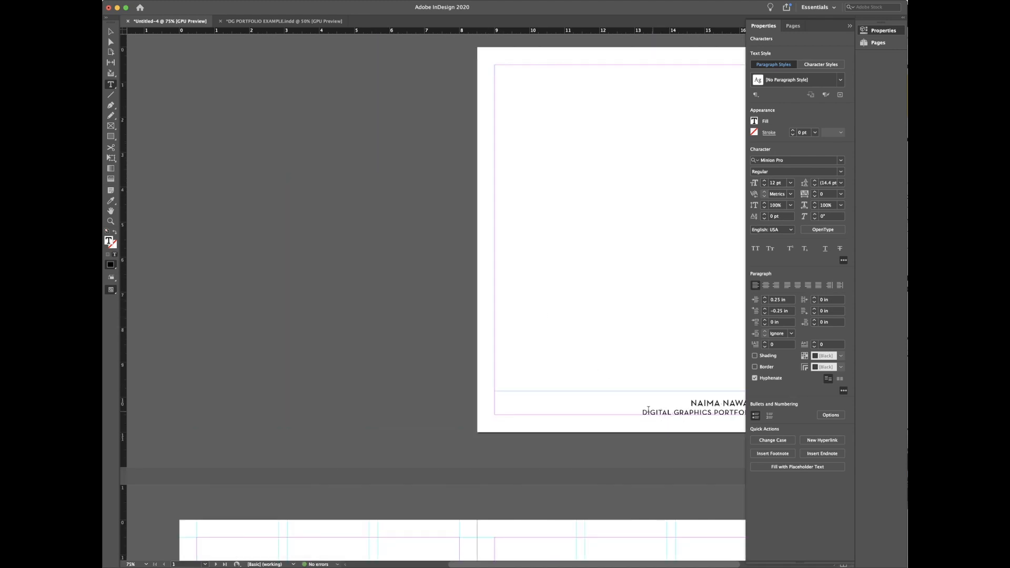
scroll(648, 410, "down", 20)
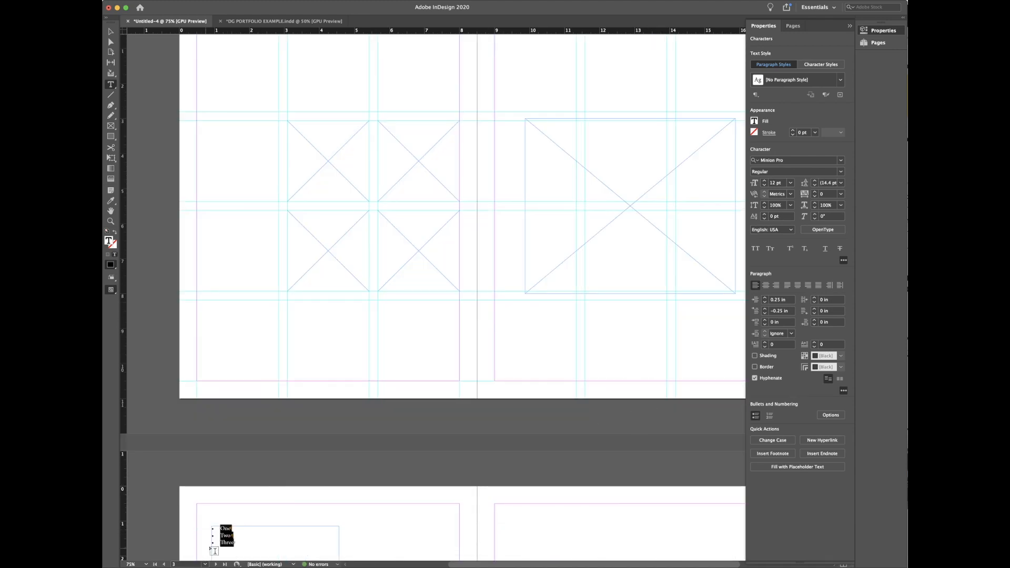
scroll(648, 299, "up", 20)
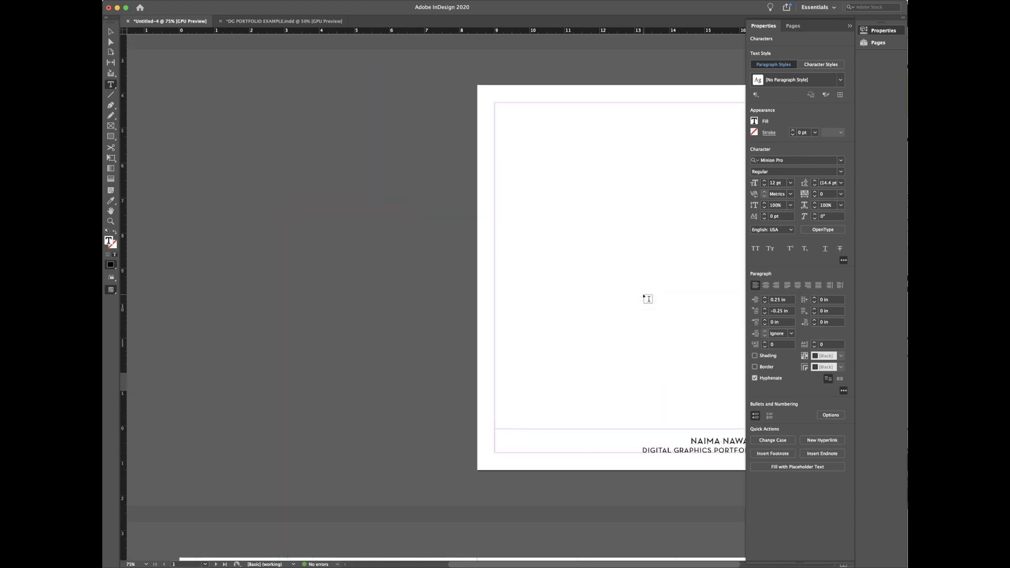
scroll(658, 447, "down", 1)
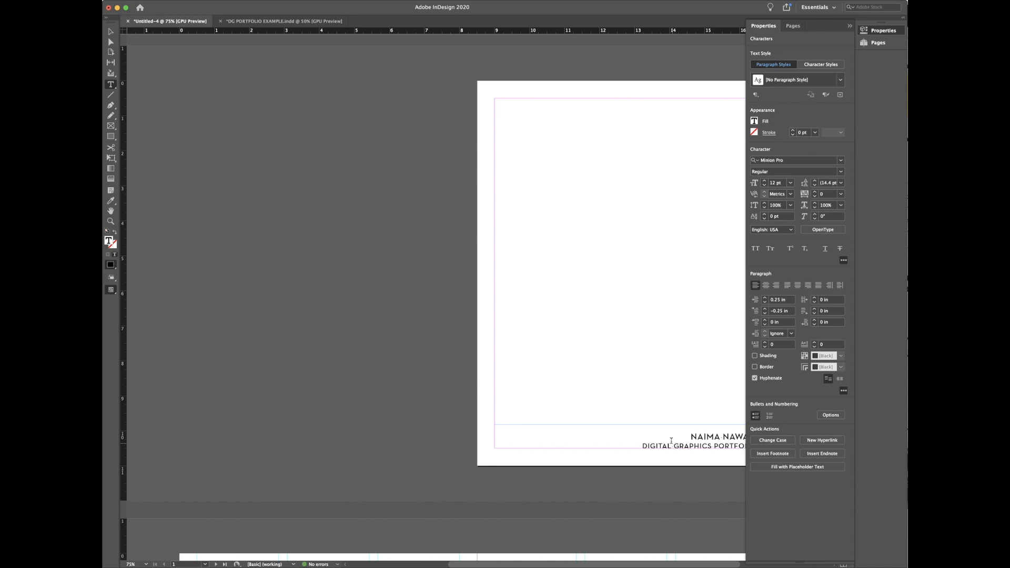
left_click(111, 200)
scroll(250, 265, "down", 10)
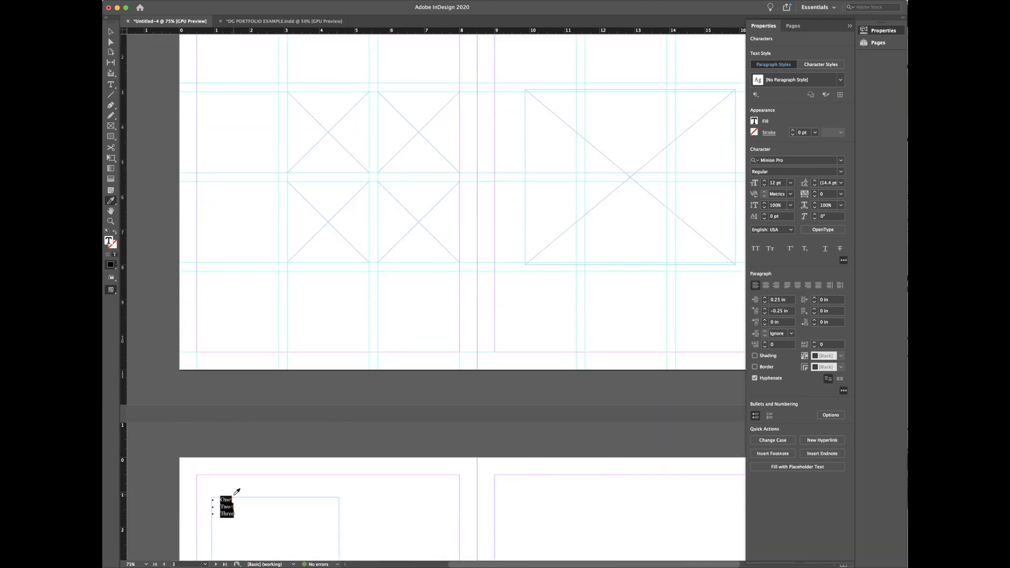
scroll(626, 309, "up", 4)
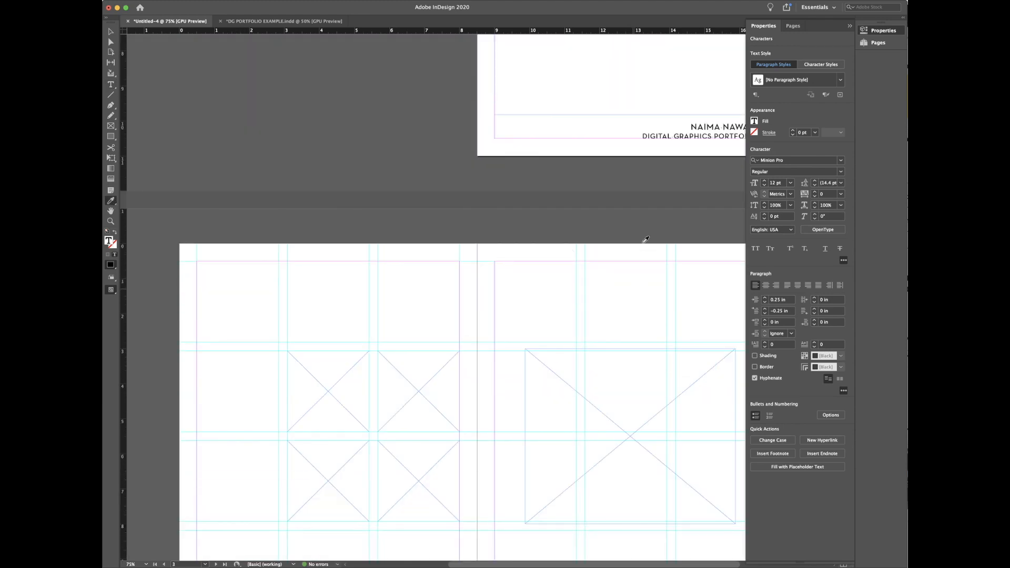
Step: Copy the DIGITAL GRAPHICS PORTFOLIO formatting onto the list, left-aligned and bulleted
left_click(652, 134)
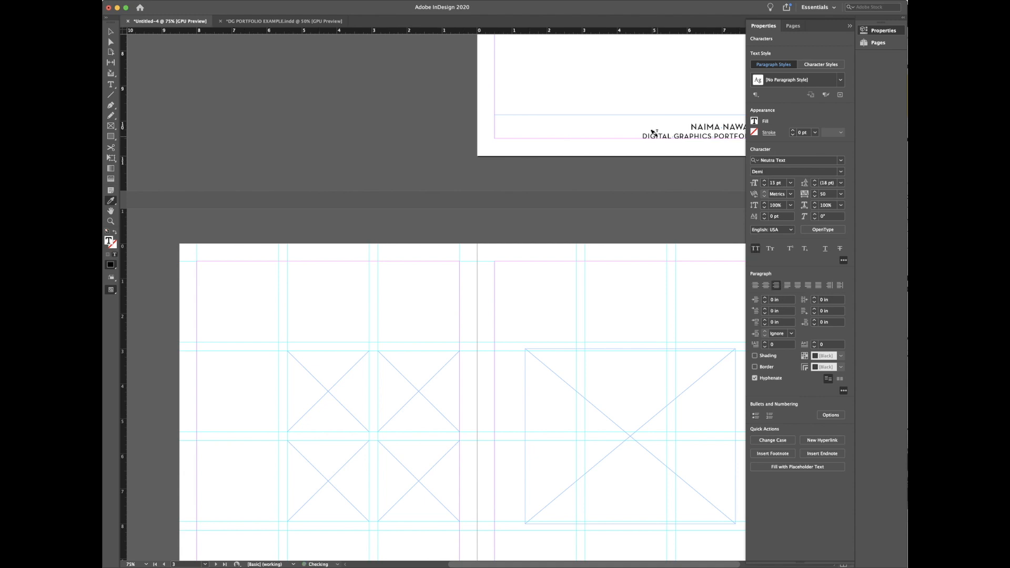
scroll(653, 131, "down", 5)
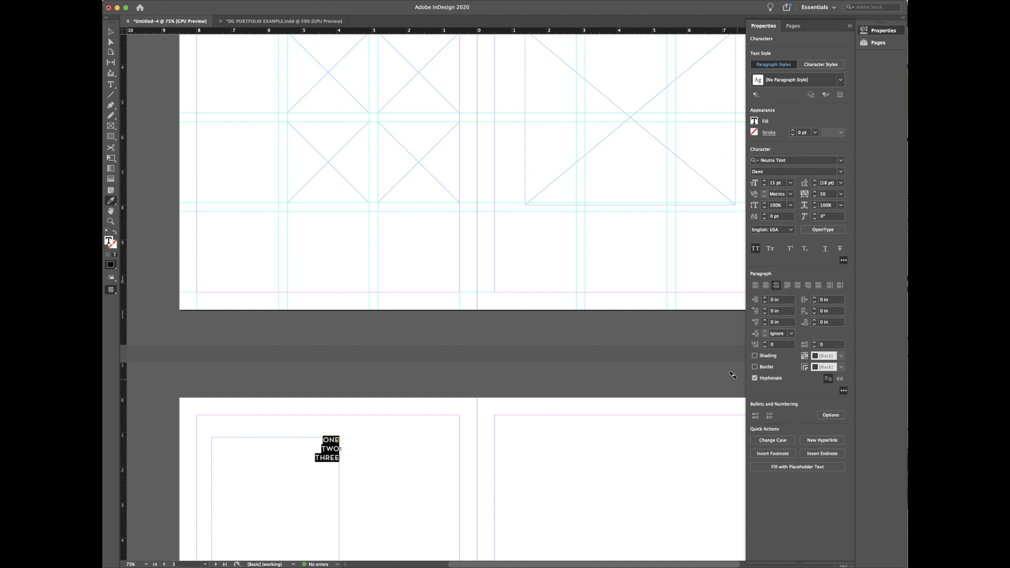
left_click(756, 287)
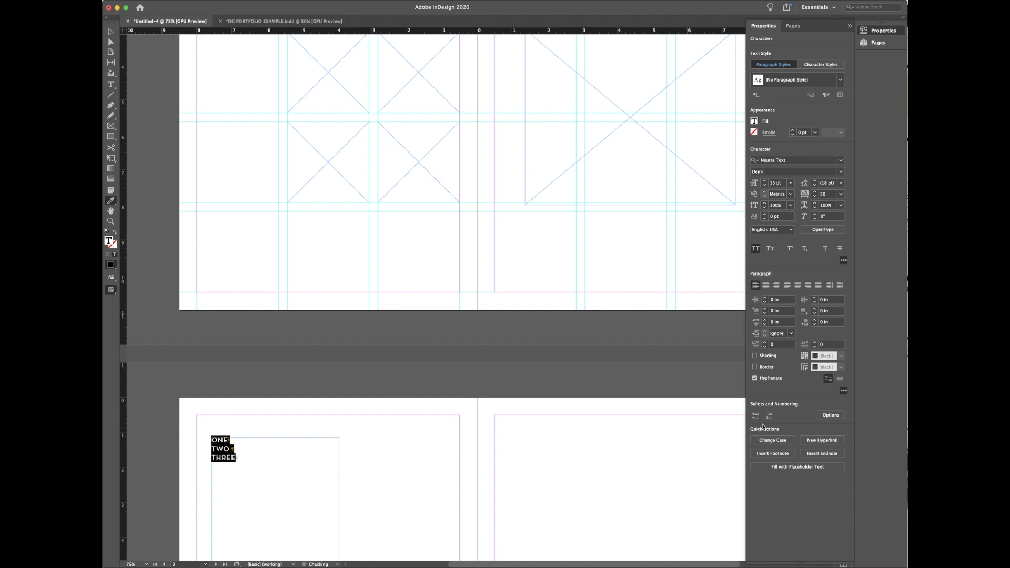
left_click(755, 416)
Step: Select the ONE, TWO, THREE words and turn off All Caps
left_click(110, 31)
left_click(332, 318)
left_click(279, 458)
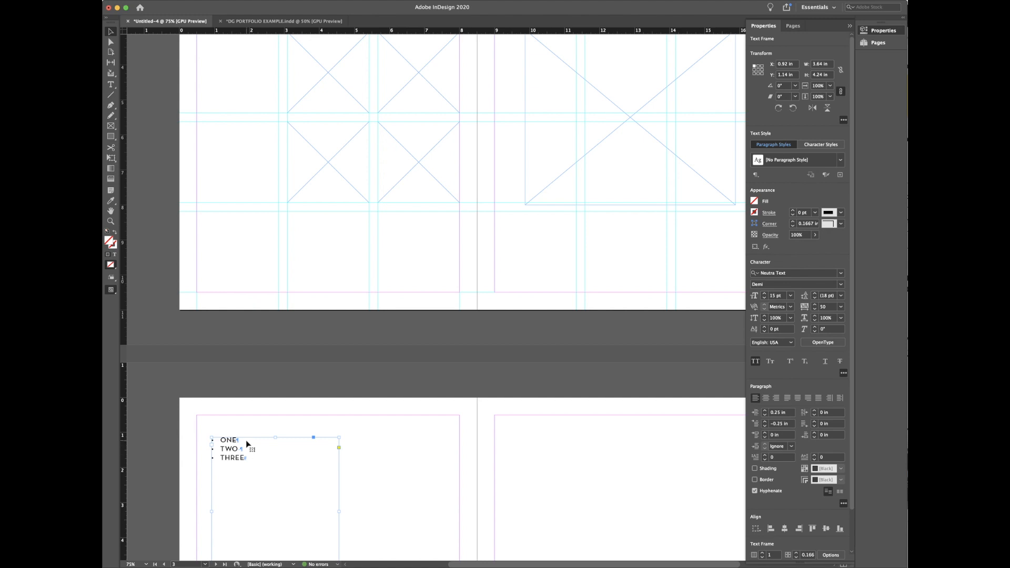
double_click(251, 458)
left_click_drag(251, 459, 189, 434)
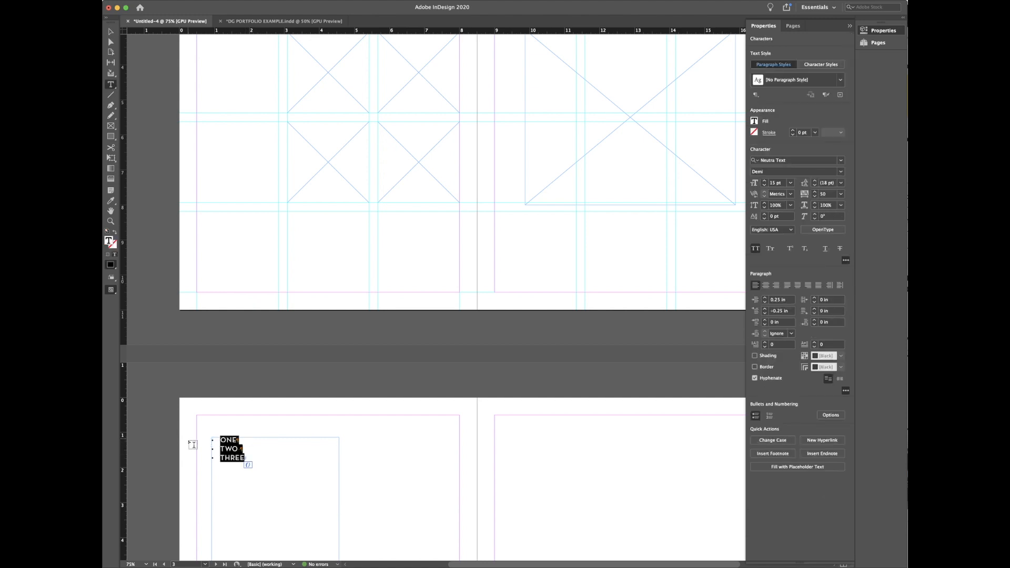
left_click(755, 250)
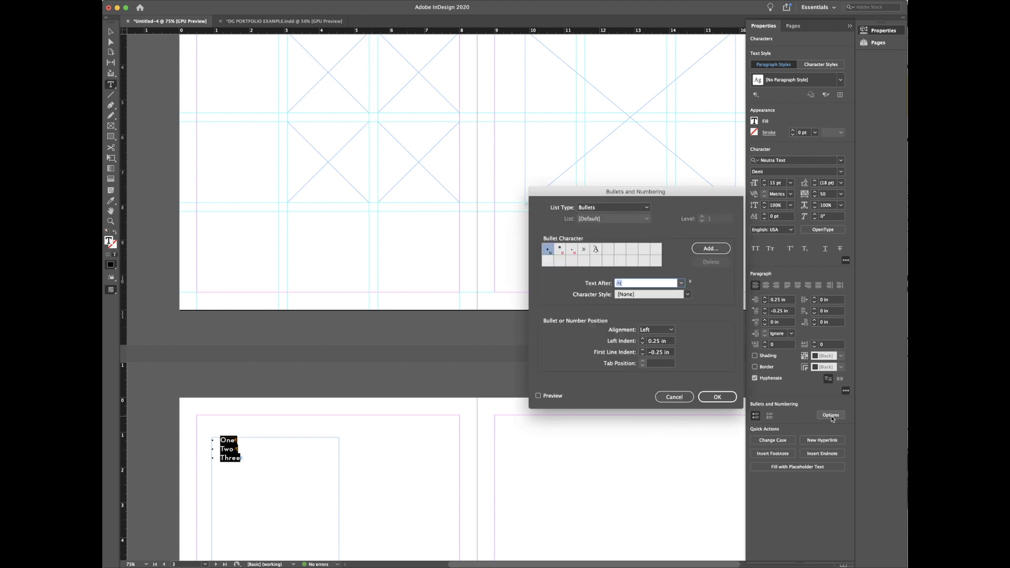
Step: Turn on Preview and try the lozenge and asterisk bullet characters
left_click(573, 252)
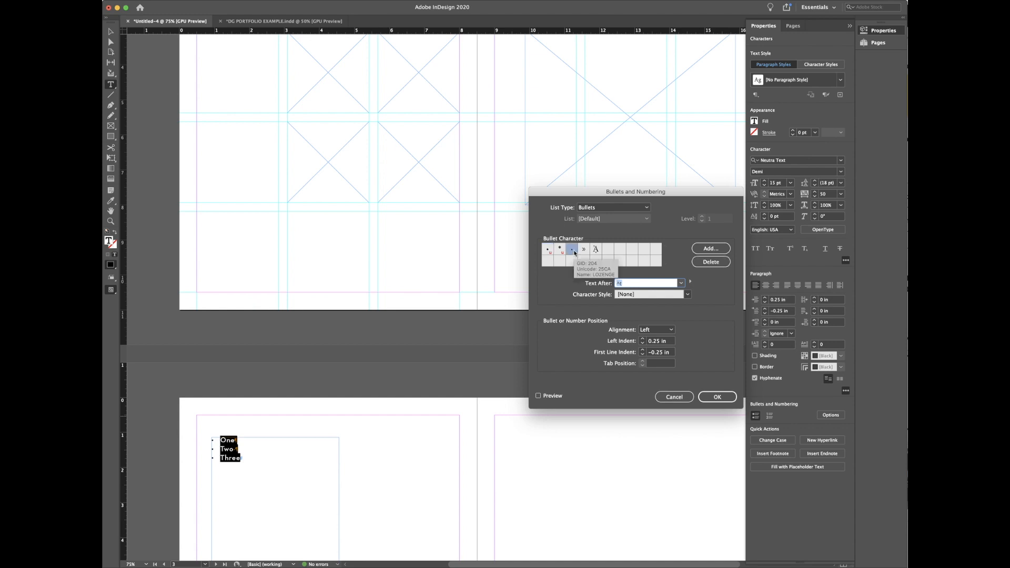
left_click(544, 396)
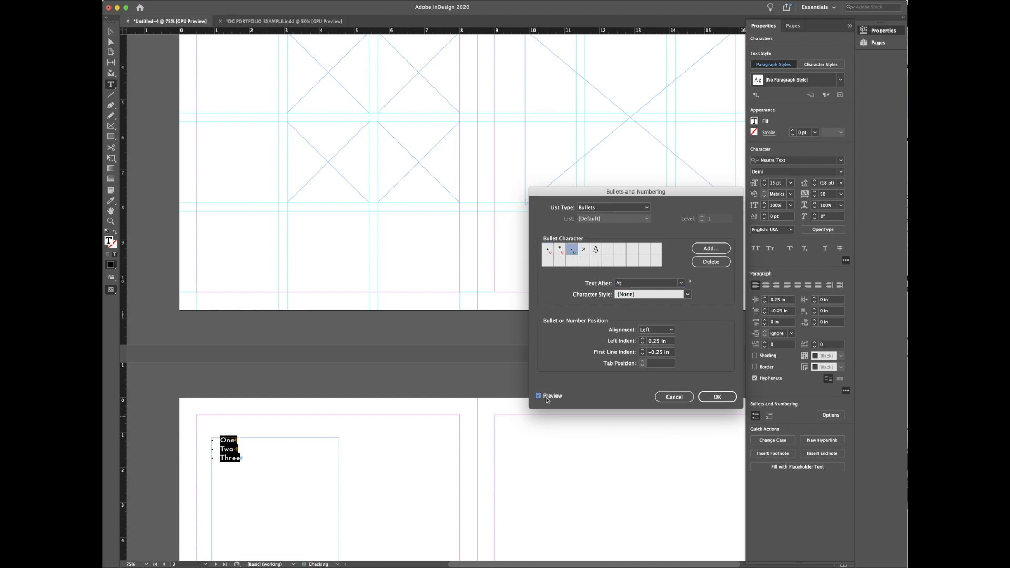
left_click(561, 252)
Step: Open Add Bullets, set the Font Family to Wingdings, then close the picker
left_click(701, 256)
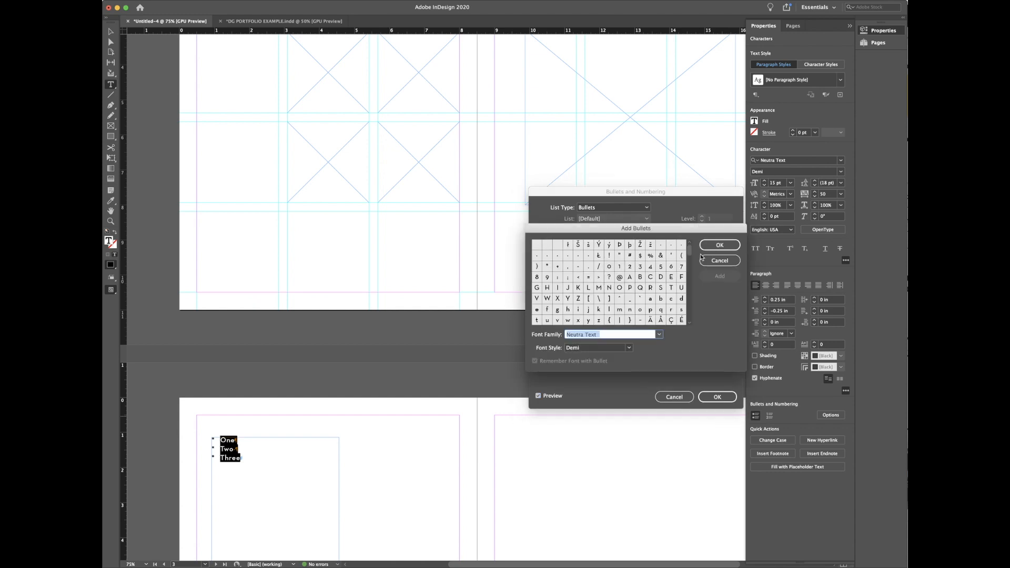
left_click(728, 261)
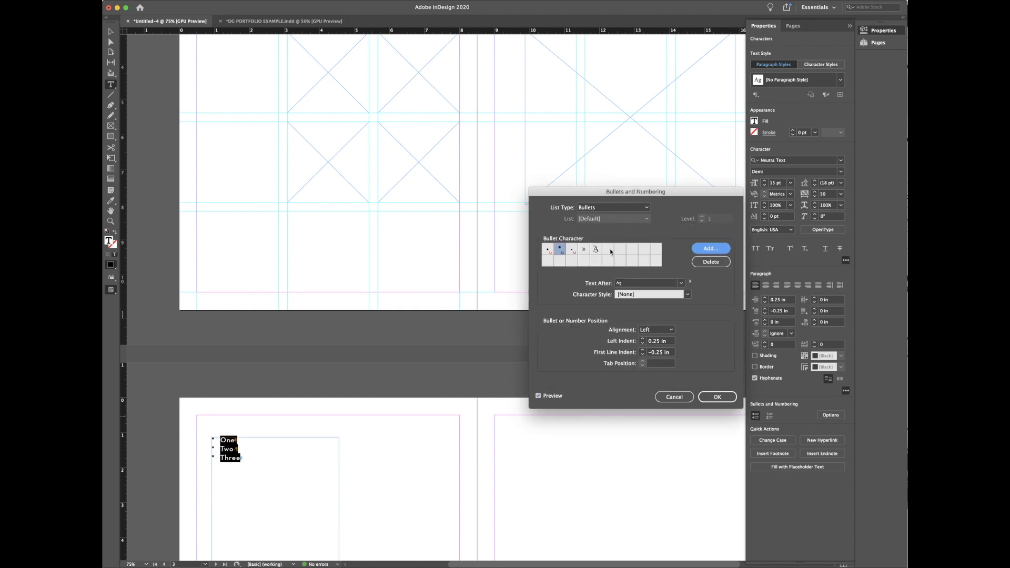
left_click(718, 252)
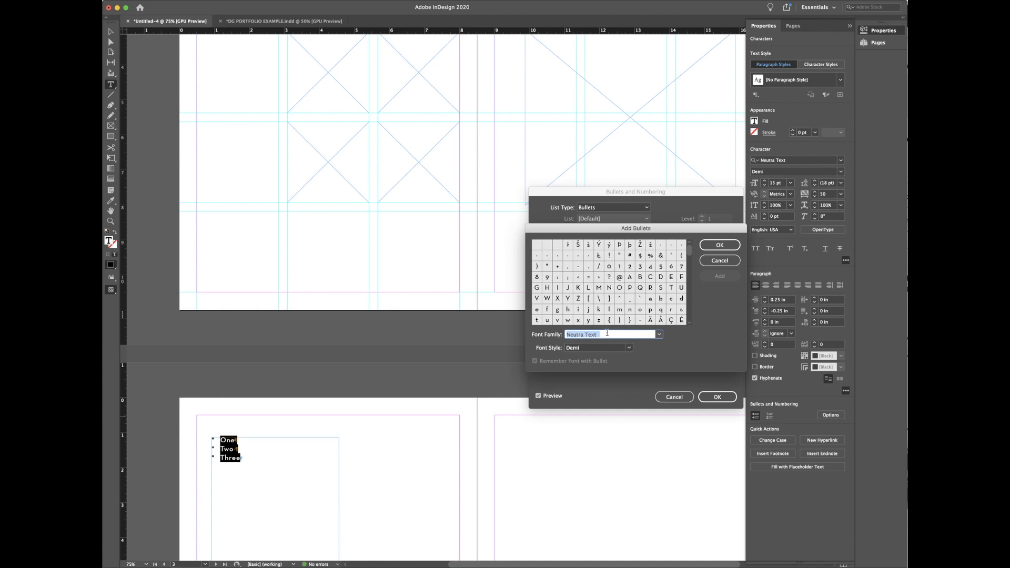
left_click_drag(689, 253, 688, 317)
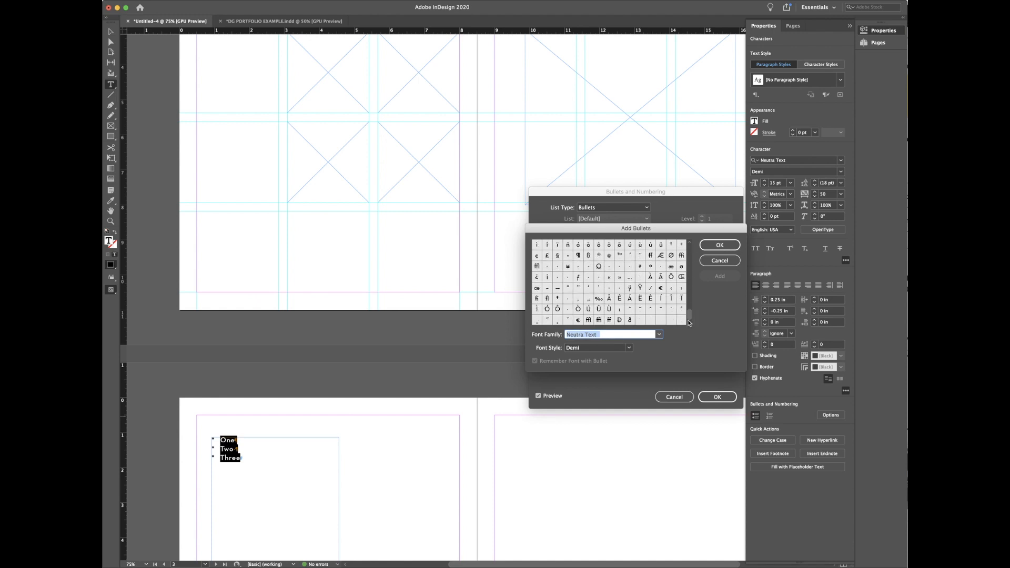
left_click_drag(690, 324, 680, 343)
type("Wingdings")
key("Return")
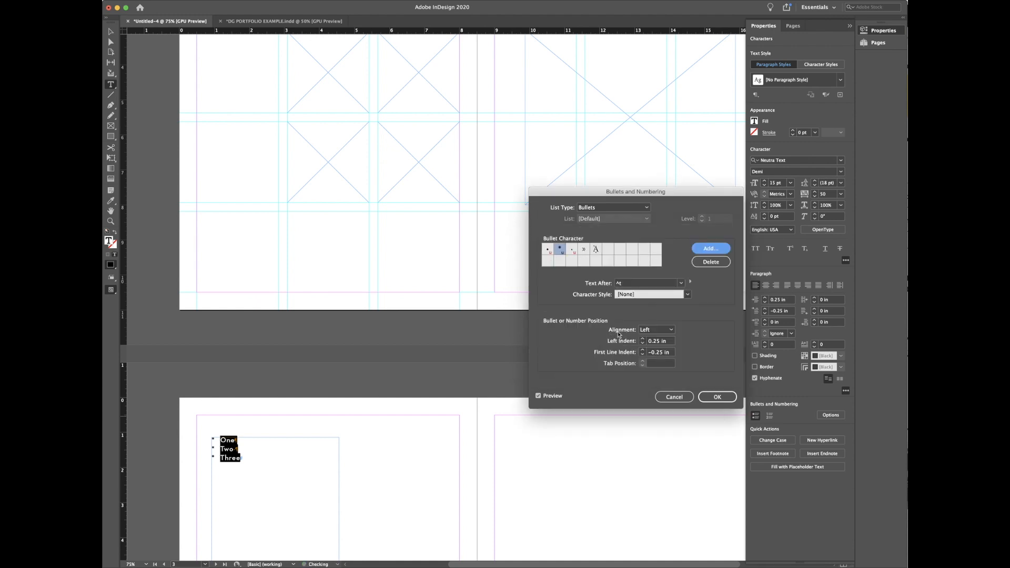
Step: Add the Wingdings smiley, filled-square and hollow-square glyphs as bullet characters
left_click(709, 253)
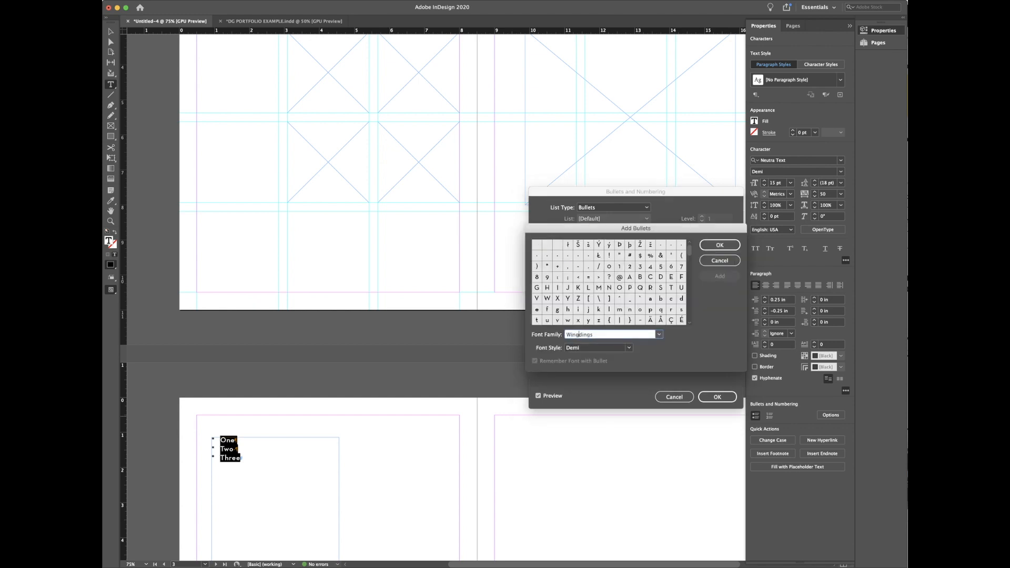
left_click(650, 288)
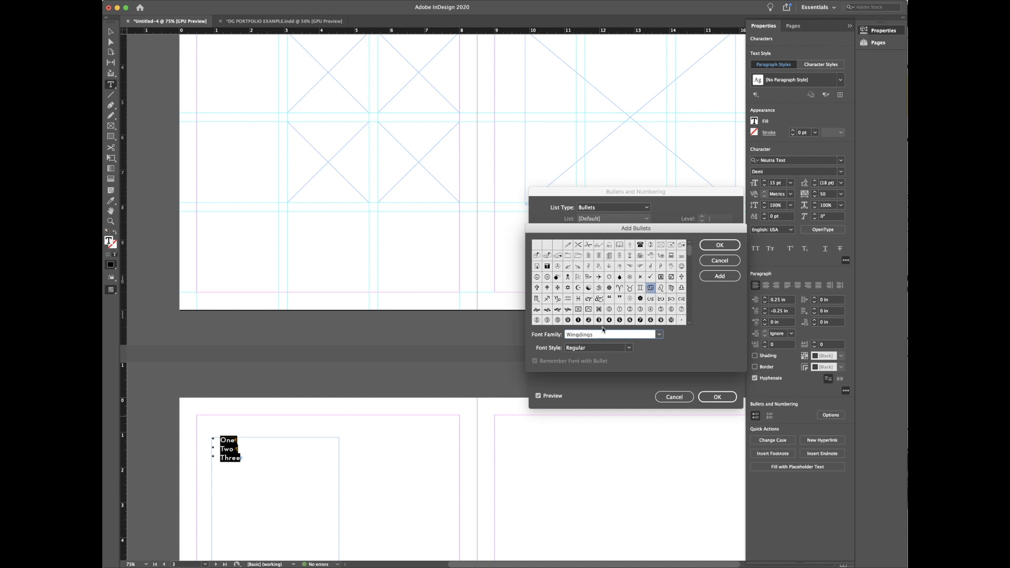
left_click(609, 291)
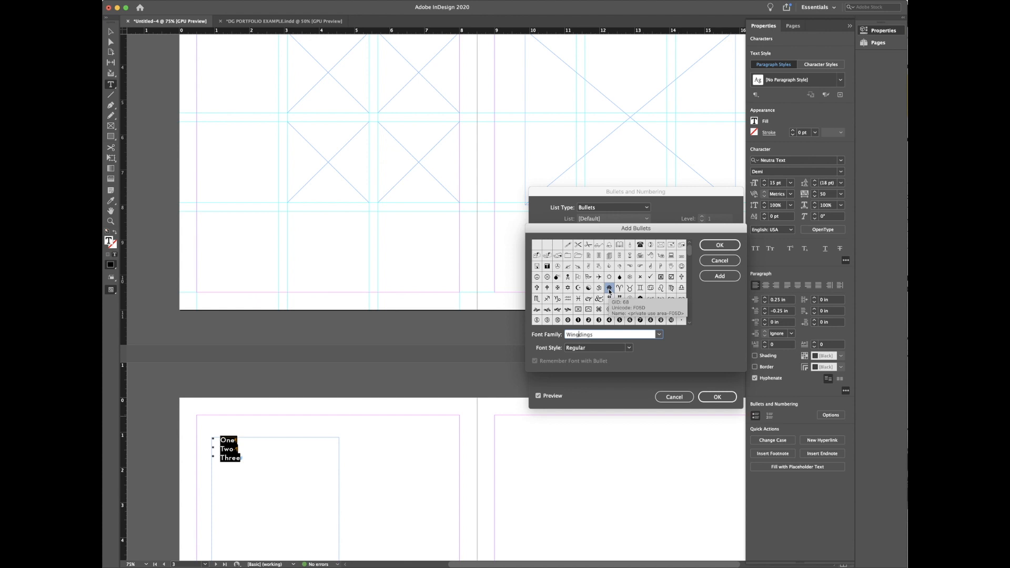
left_click(681, 266)
left_click(720, 278)
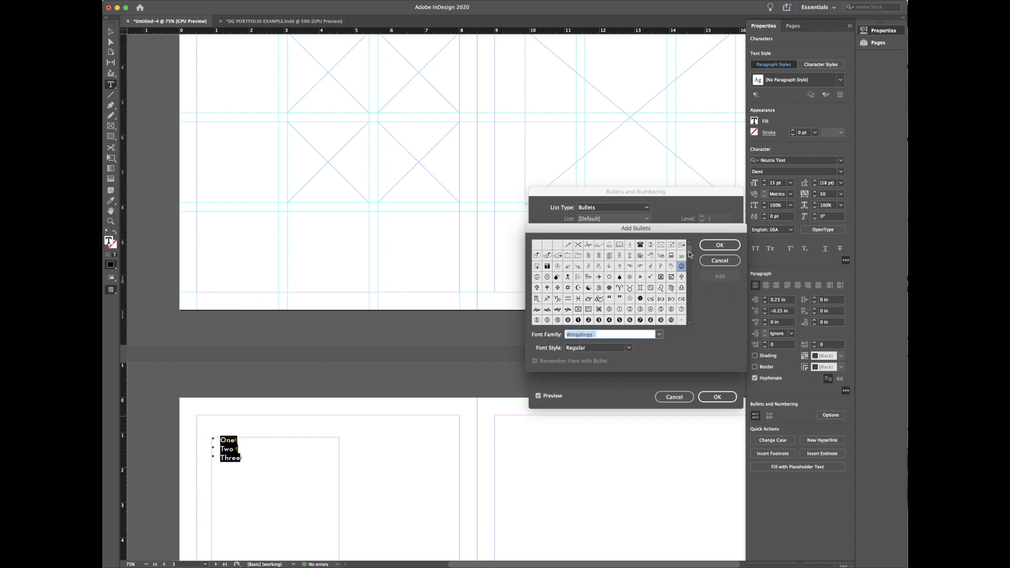
left_click_drag(690, 257, 689, 271)
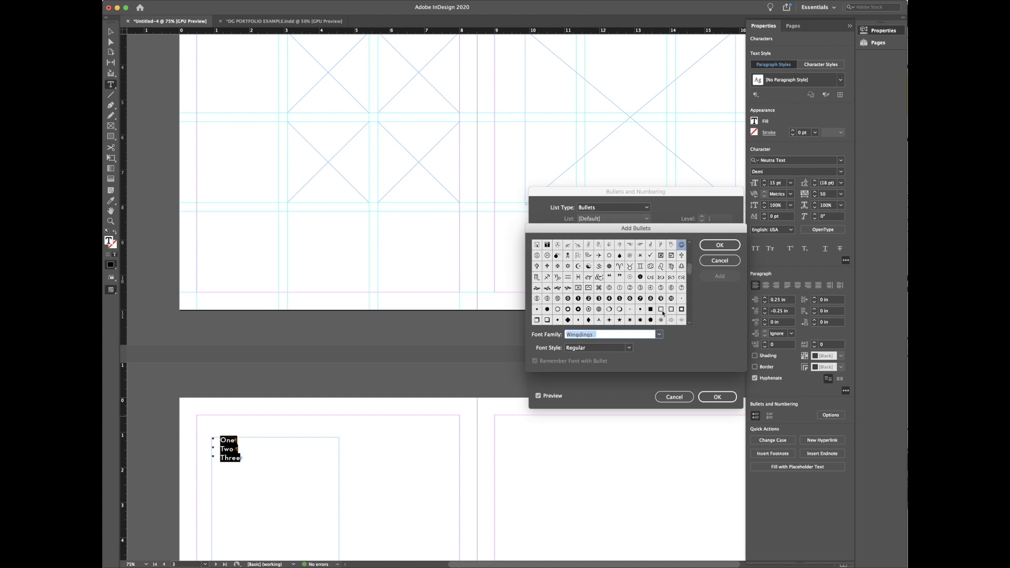
left_click(640, 311)
left_click(714, 279)
left_click(660, 310)
left_click(718, 276)
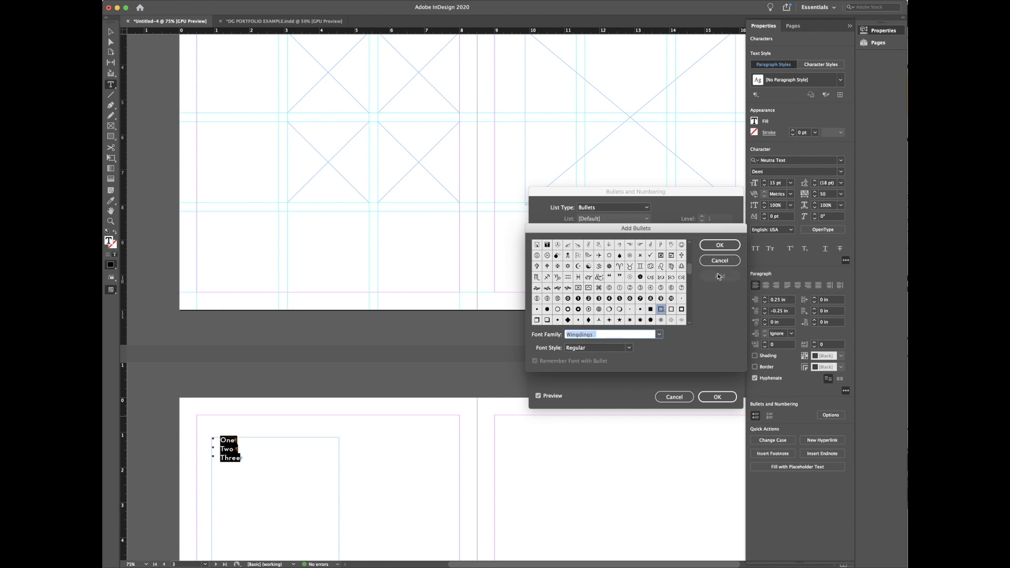
left_click(719, 246)
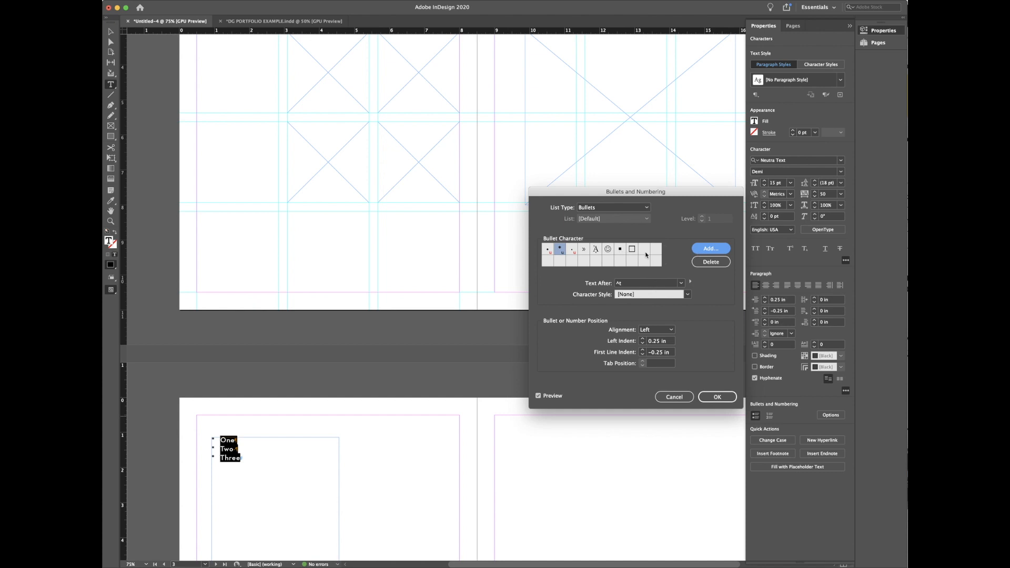
Step: Preview smiley and filled-square bullets, then settle on hollow-square bullets for the list
left_click(608, 254)
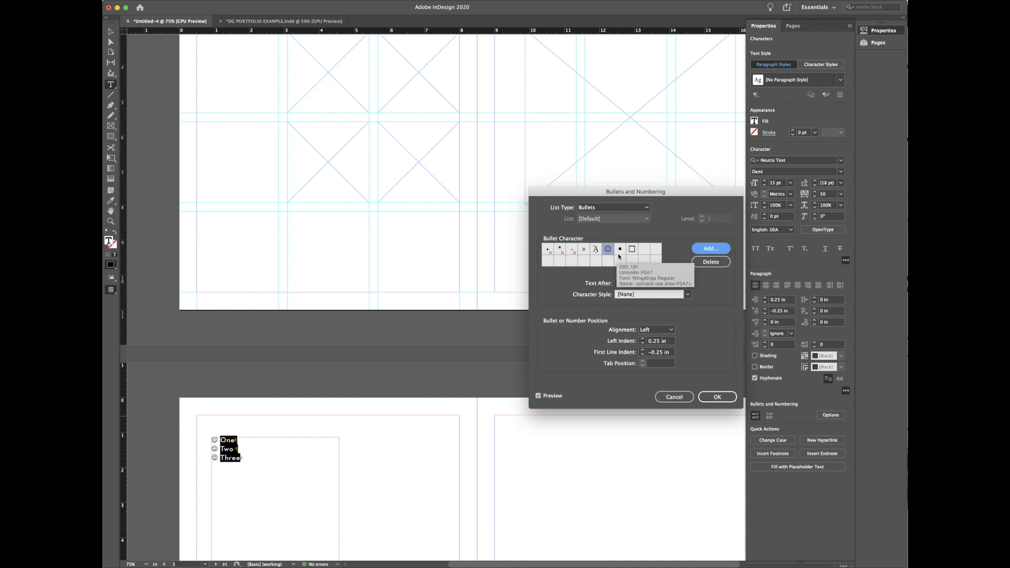
left_click(620, 254)
left_click(631, 252)
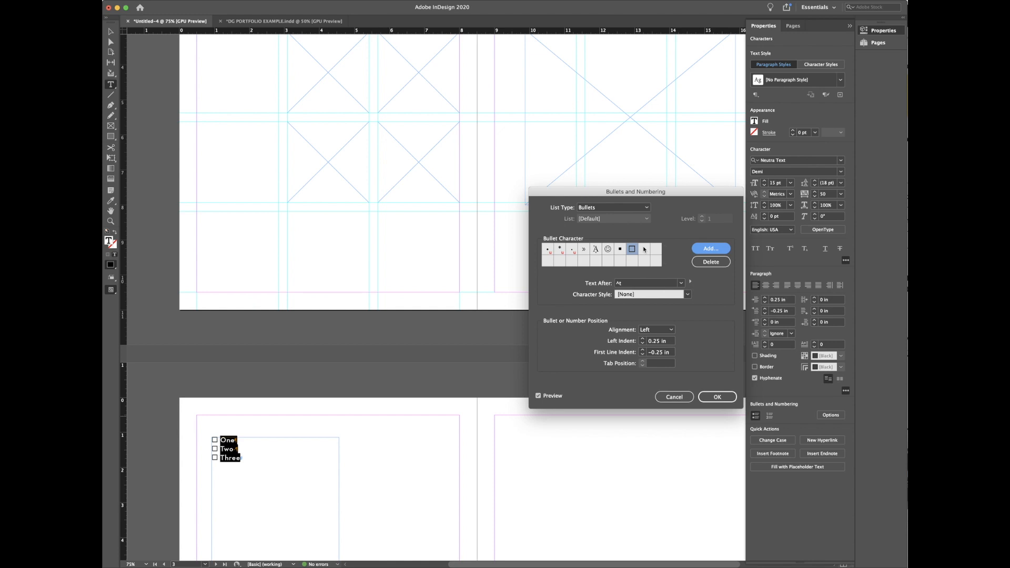
left_click(715, 400)
Step: Confirm the hollow-square bullets and drag the list frame's bottom edge up to fit three lines
left_click(715, 398)
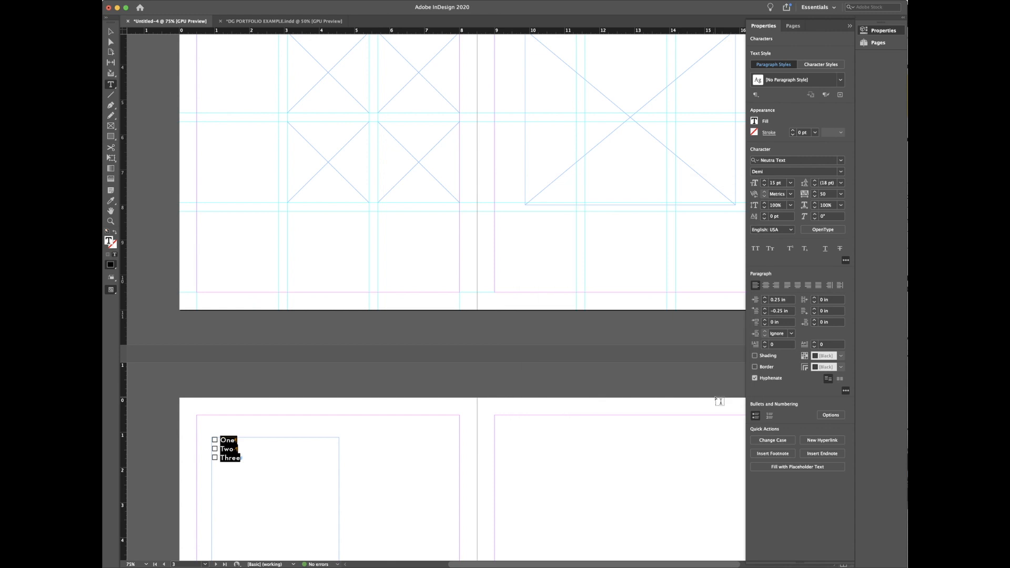
scroll(534, 311, "down", 2)
left_click(110, 33)
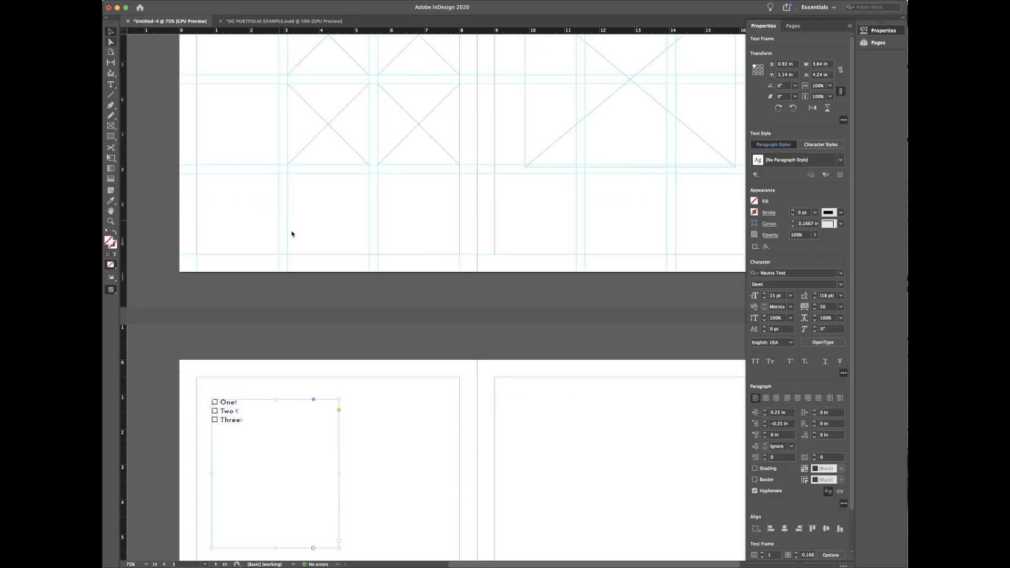
scroll(281, 316, "down", 5)
left_click_drag(275, 401, 275, 304)
left_click(377, 310)
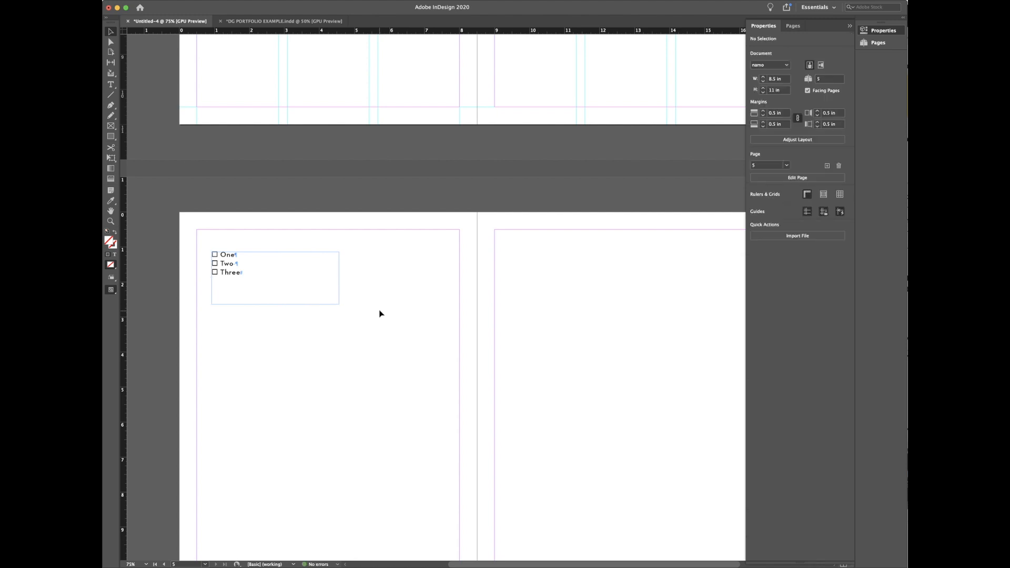
scroll(380, 313, "down", 3)
scroll(561, 380, "right", 3)
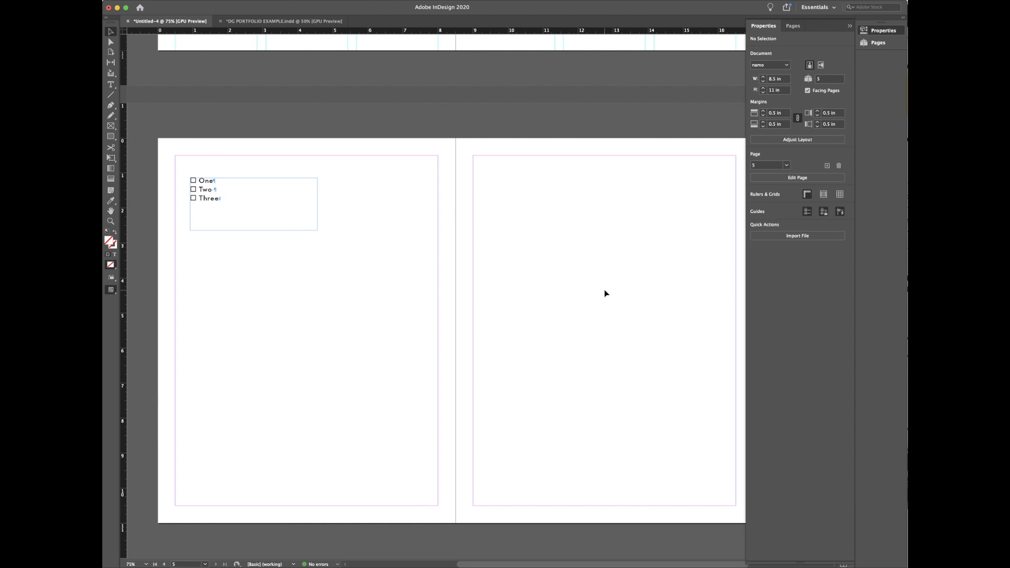
Step: Add pages 6 and 7 in the Pages panel as a new blank spread
left_click(874, 43)
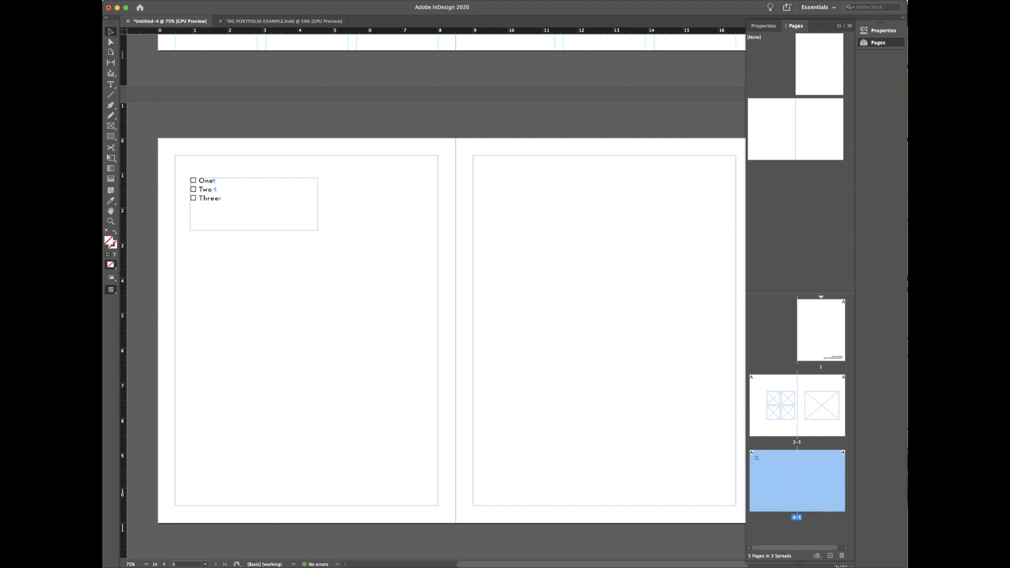
left_click(830, 556)
left_click(829, 556)
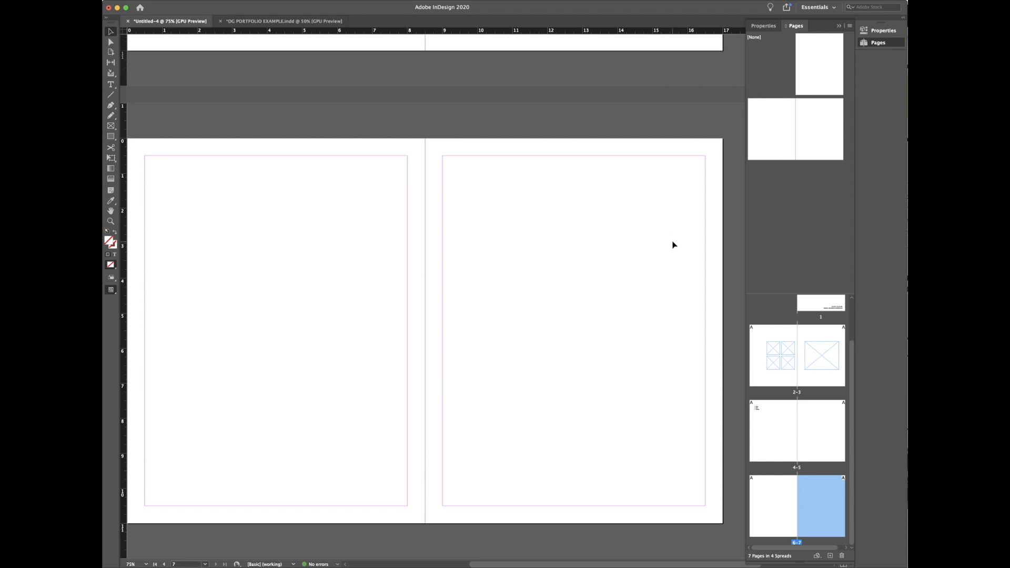
scroll(604, 260, "up", 10)
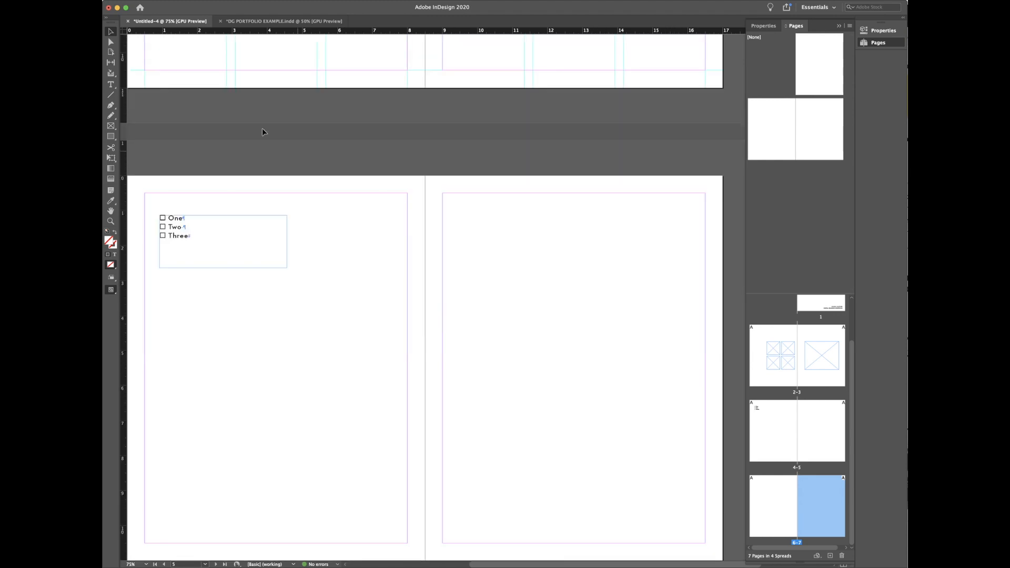
Step: Duplicate the One/Two/Three list frame and move the copy to the top of page 6
left_click(222, 222)
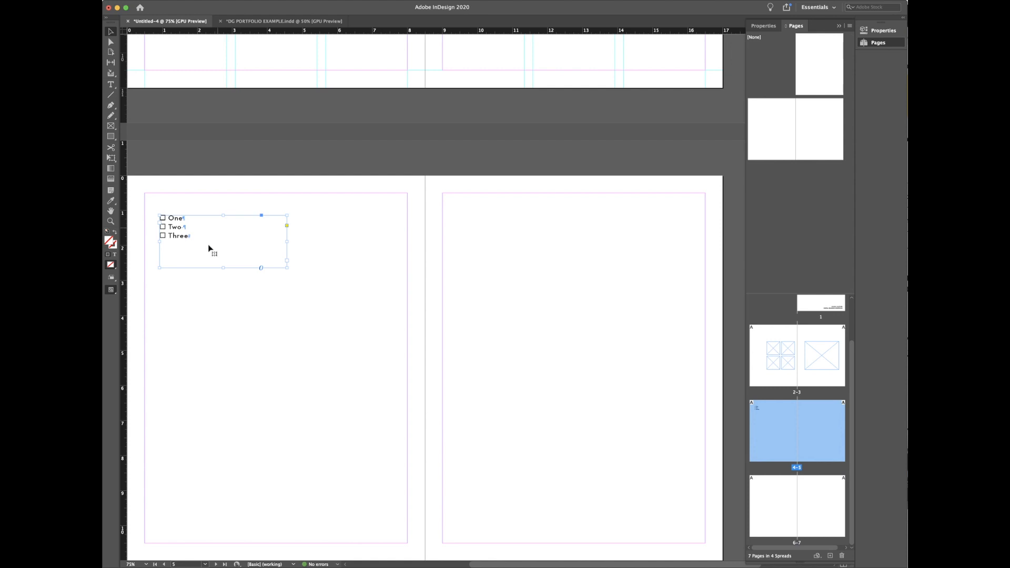
scroll(213, 233, "down", 4)
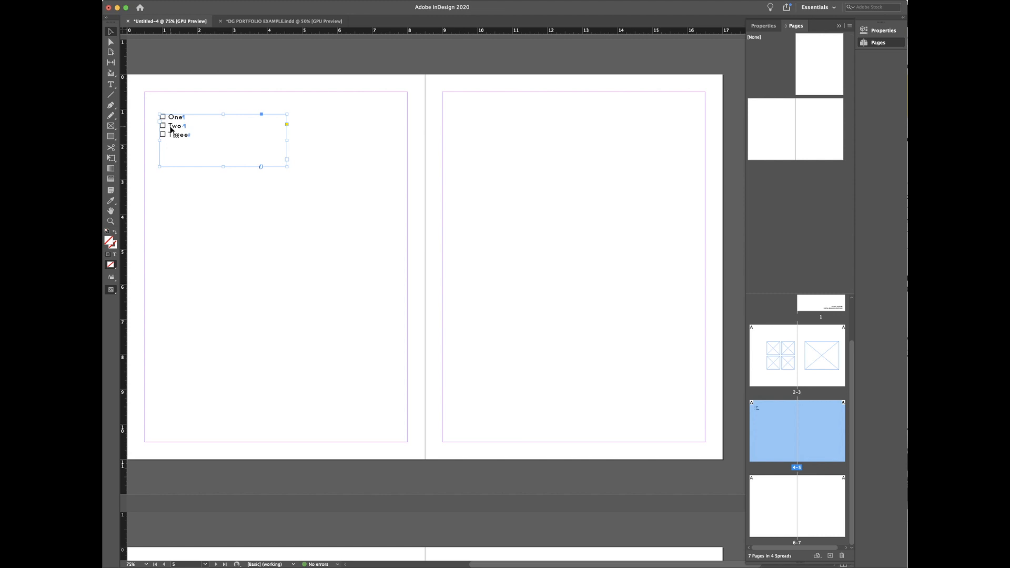
key("super+v")
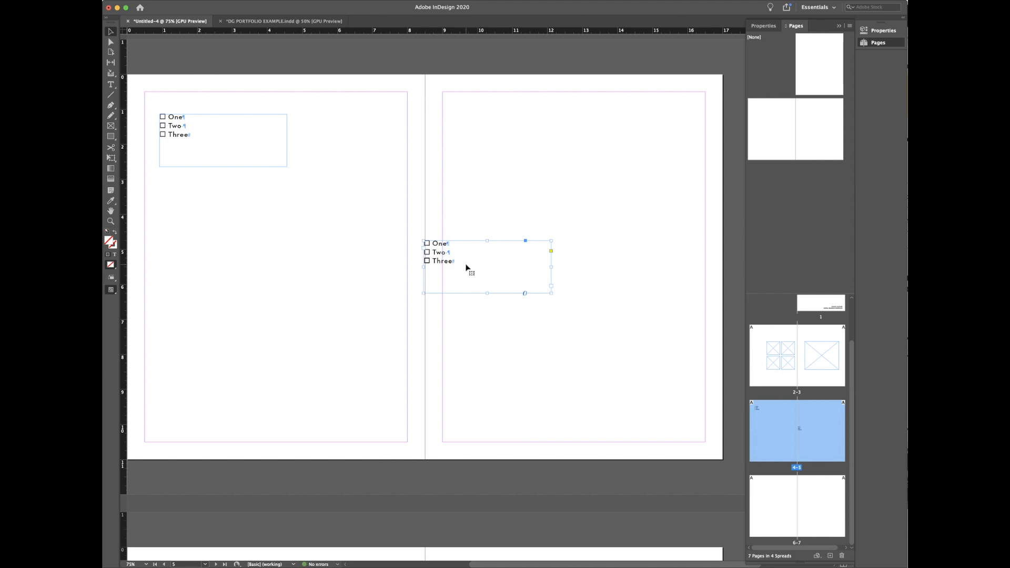
key("super+z")
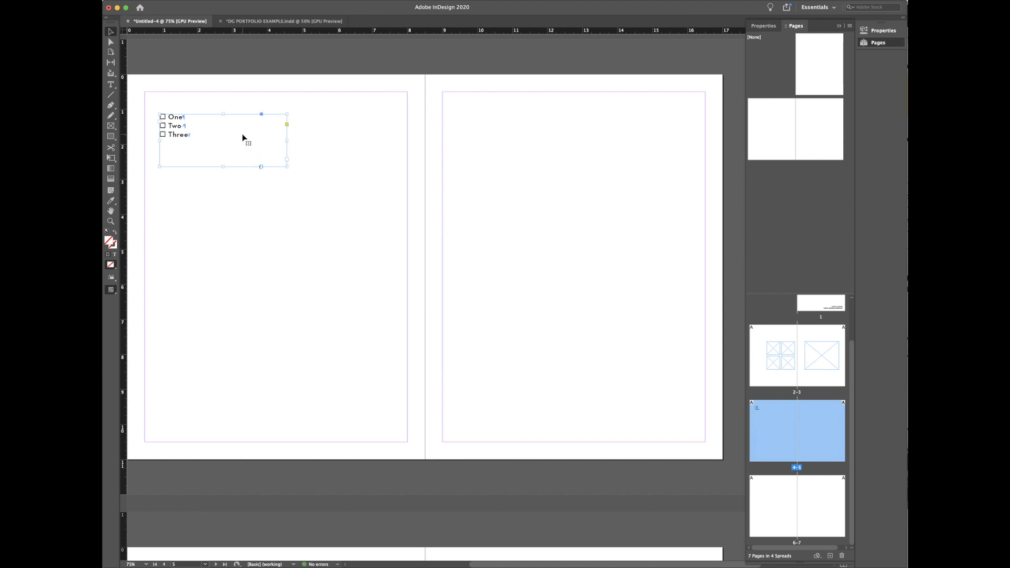
left_click_drag(187, 137, 264, 290)
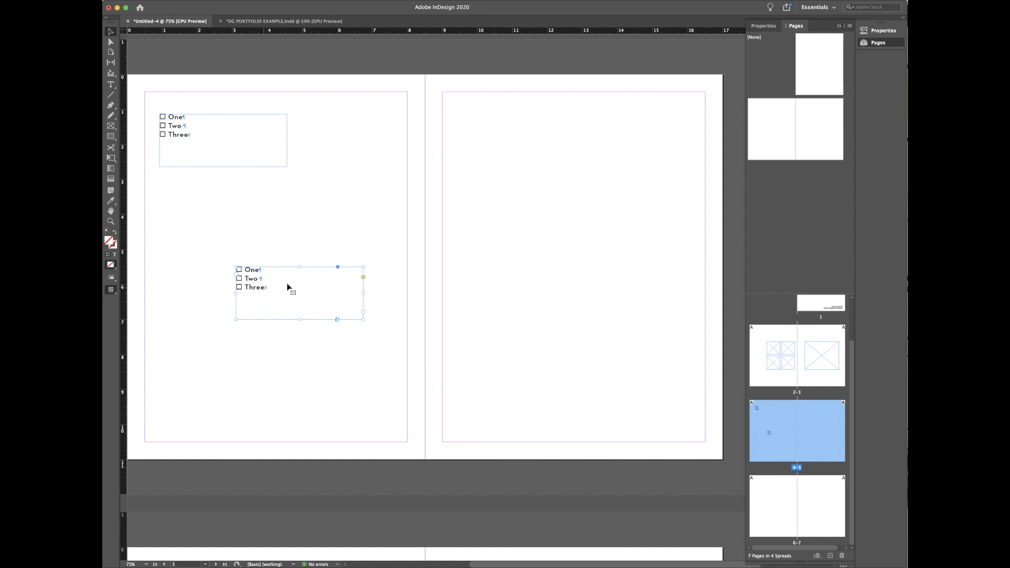
scroll(546, 244, "down", 10)
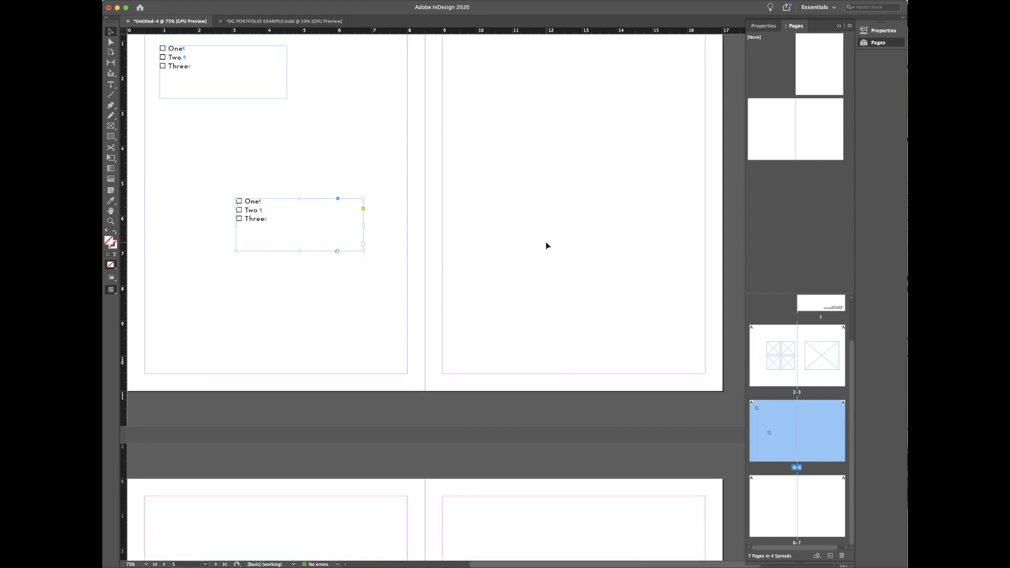
scroll(372, 169, "up", 2)
scroll(306, 97, "up", 4)
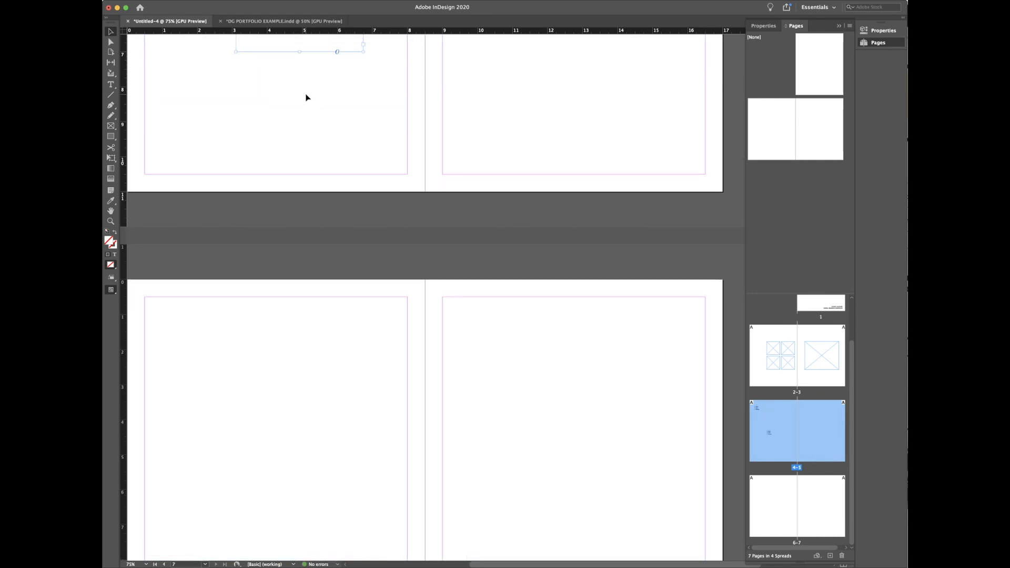
left_click_drag(261, 55, 181, 353)
scroll(270, 408, "up", 4)
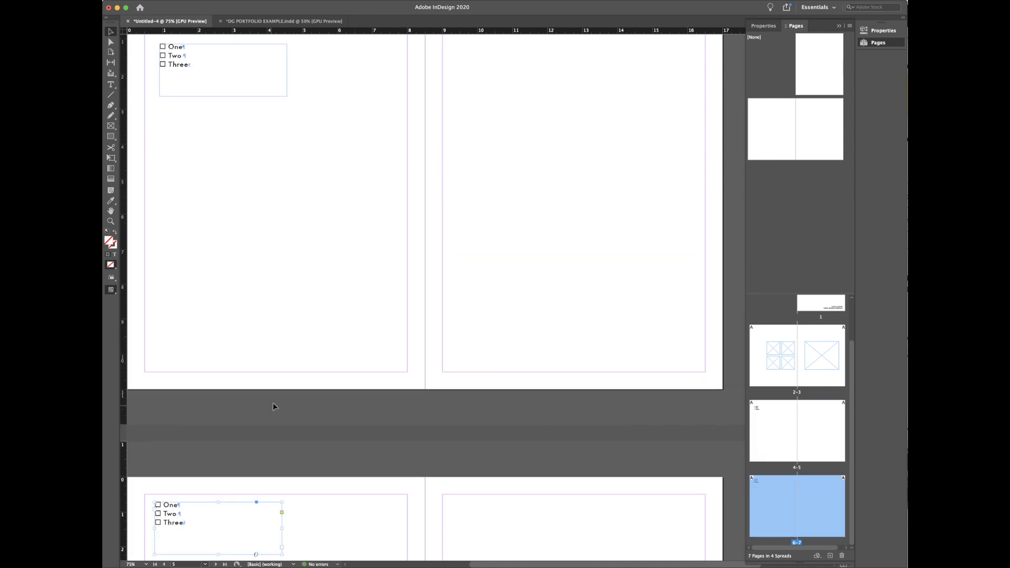
scroll(368, 252, "down", 3)
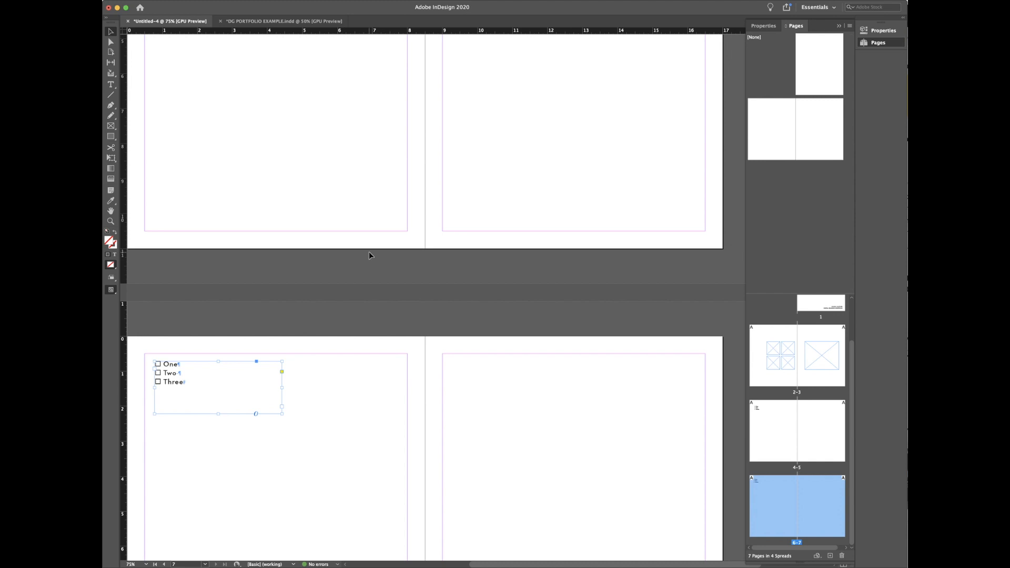
scroll(453, 298, "down", 3)
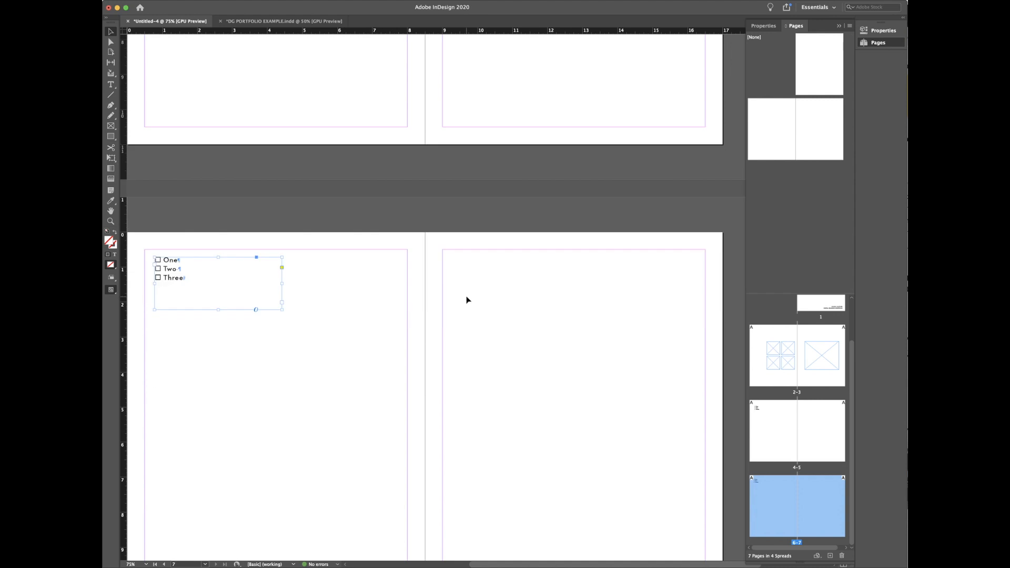
scroll(472, 278, "down", 3)
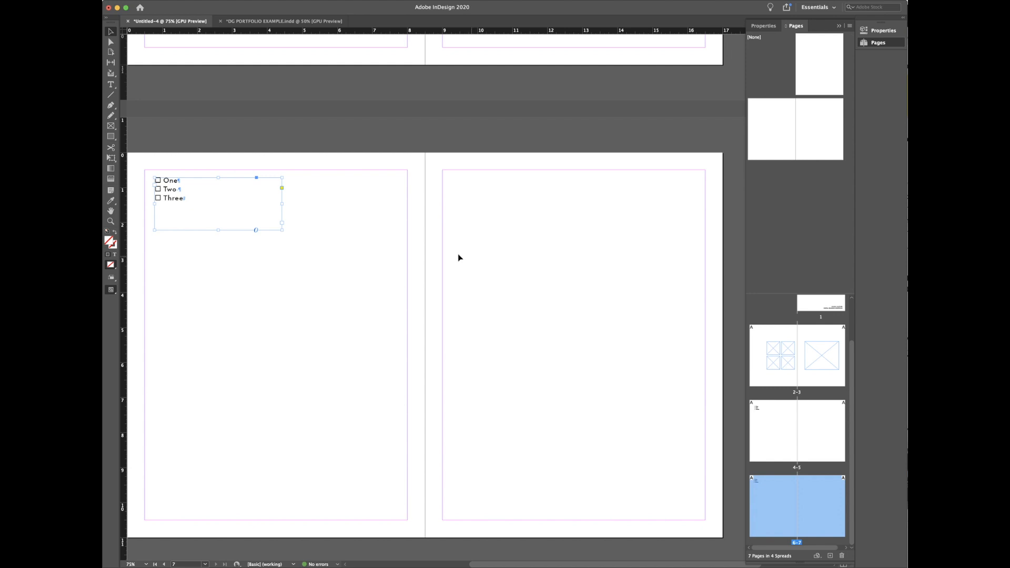
Step: Stretch the page 6 frame to the margins and swap its words for placeholder text
left_click_drag(190, 199, 179, 190)
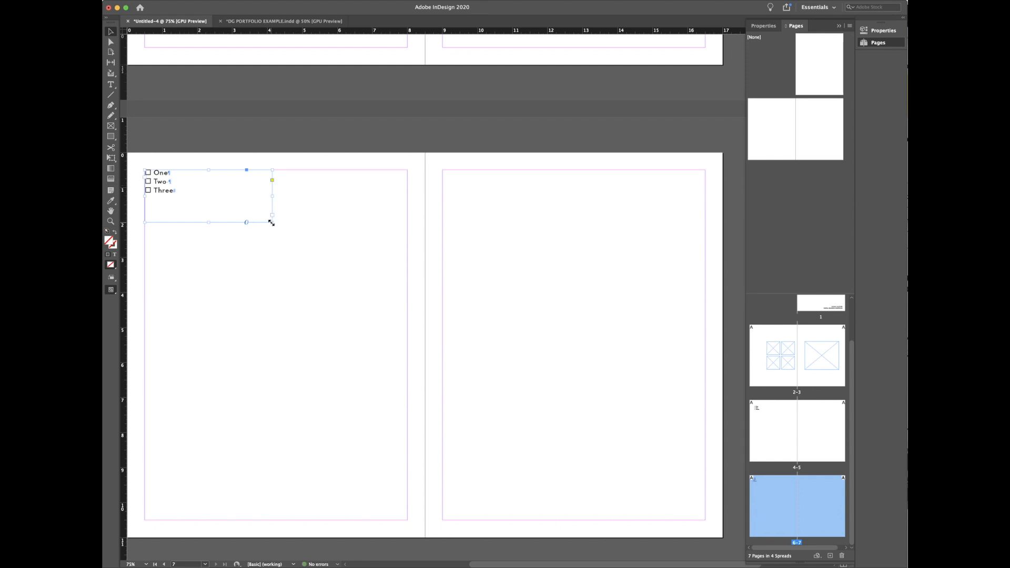
left_click_drag(272, 222, 408, 520)
double_click(208, 196)
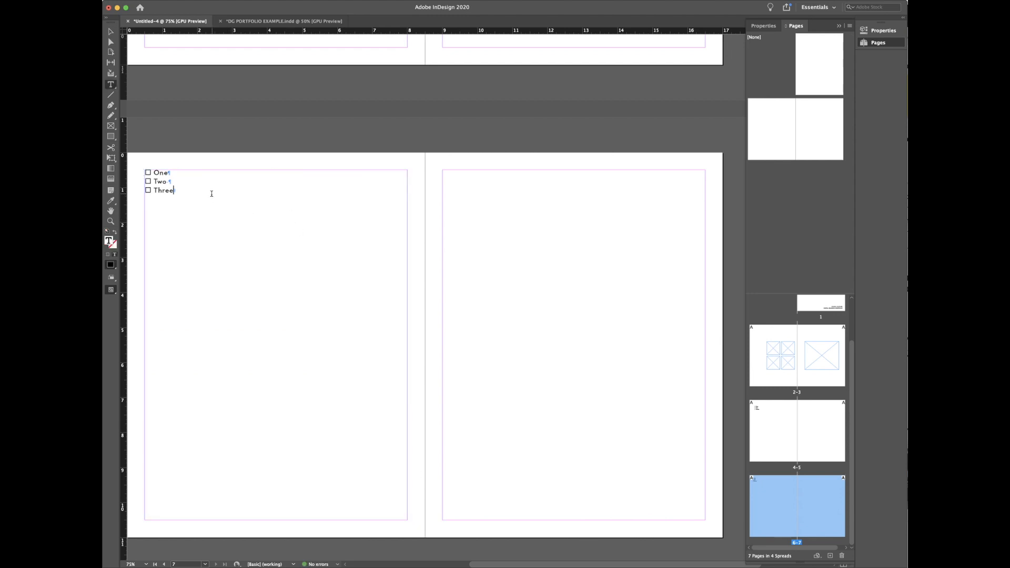
key("BackSpace")
key("BackSpace")
key("BackSpace")
key("BackSpace")
key("BackSpace")
key("BackSpace")
key("BackSpace")
key("BackSpace")
key("BackSpace")
key("BackSpace")
key("BackSpace")
key("BackSpace")
key("BackSpace")
left_click(212, 0)
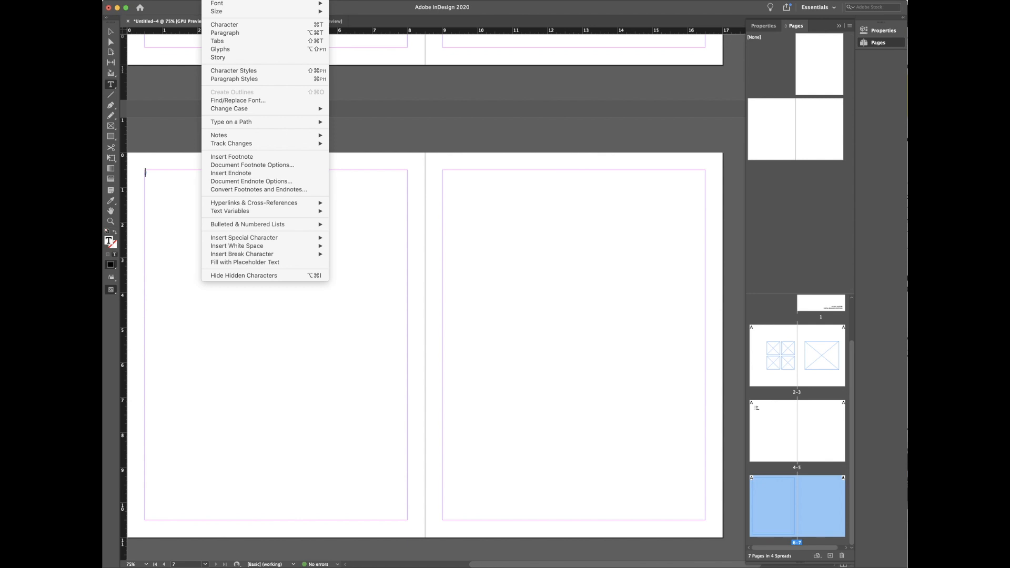
mouse_move(258, 238)
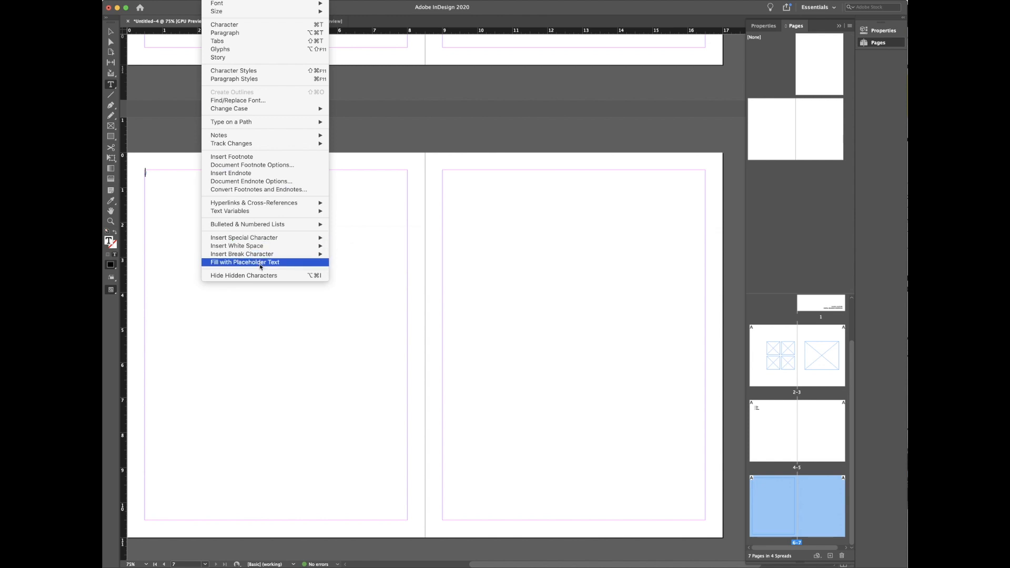
left_click(260, 265)
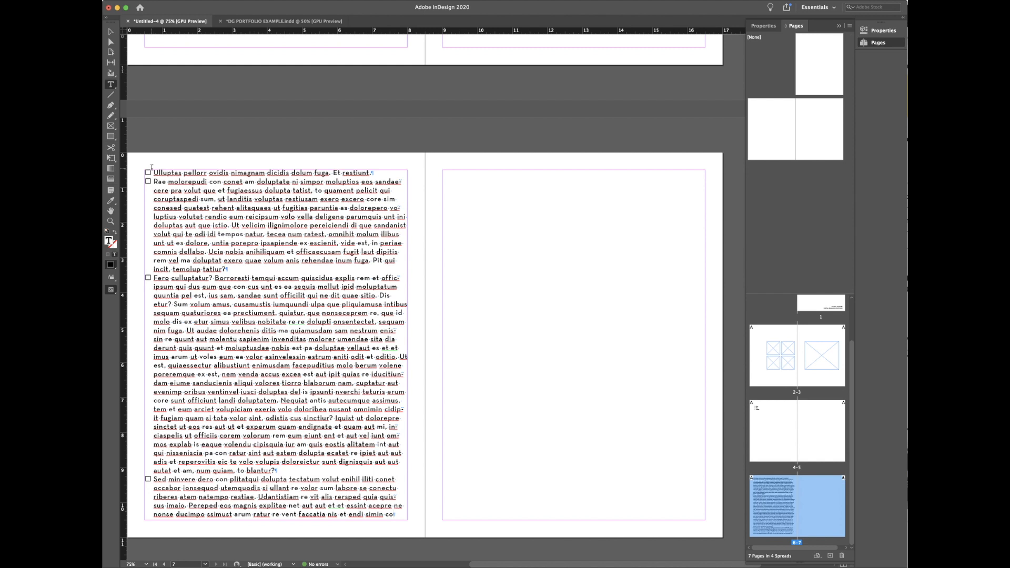
Step: Select all of page 6's placeholder text and switch its bullets off
left_click(881, 31)
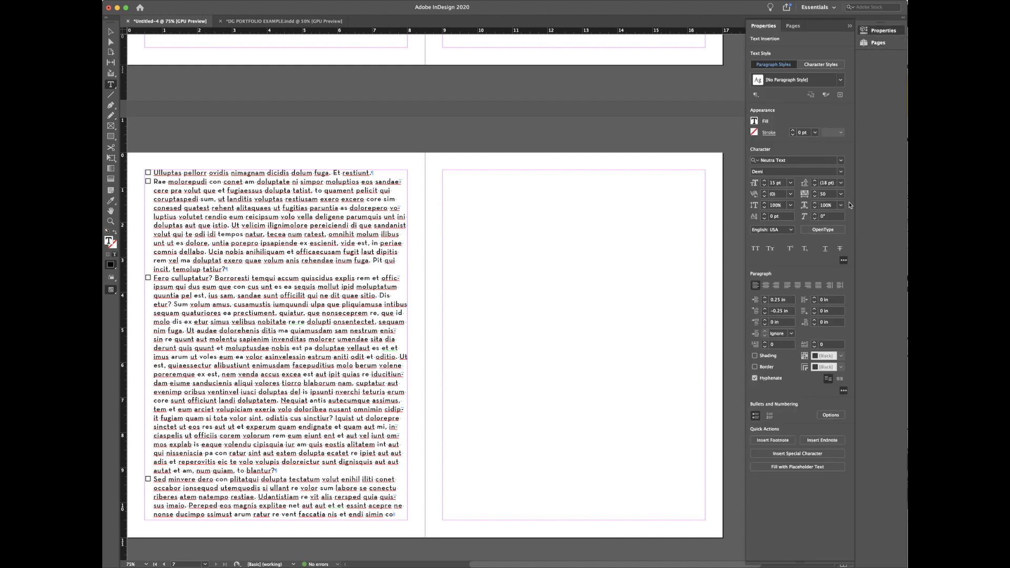
left_click(756, 415)
left_click(283, 339)
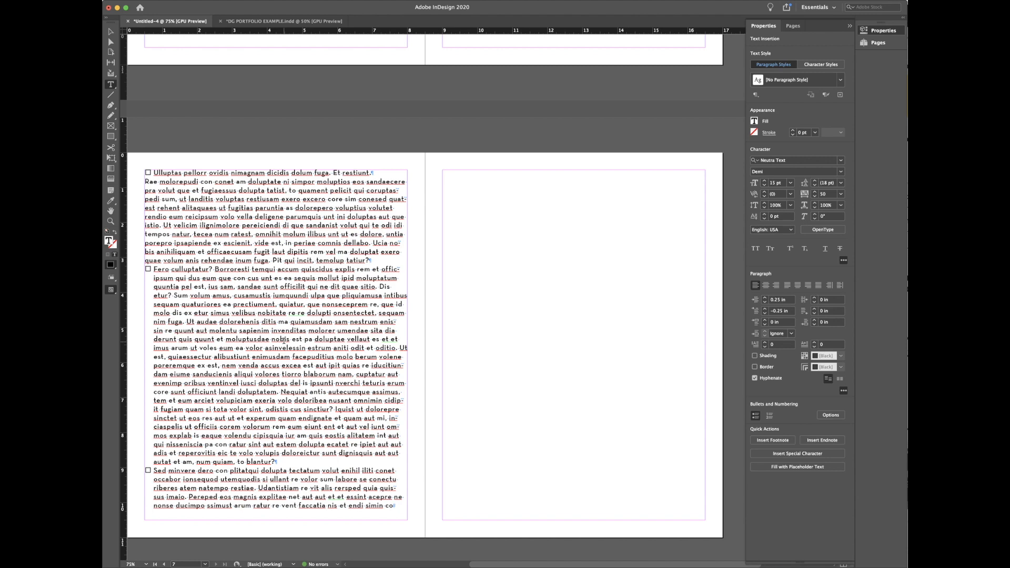
key("super+a")
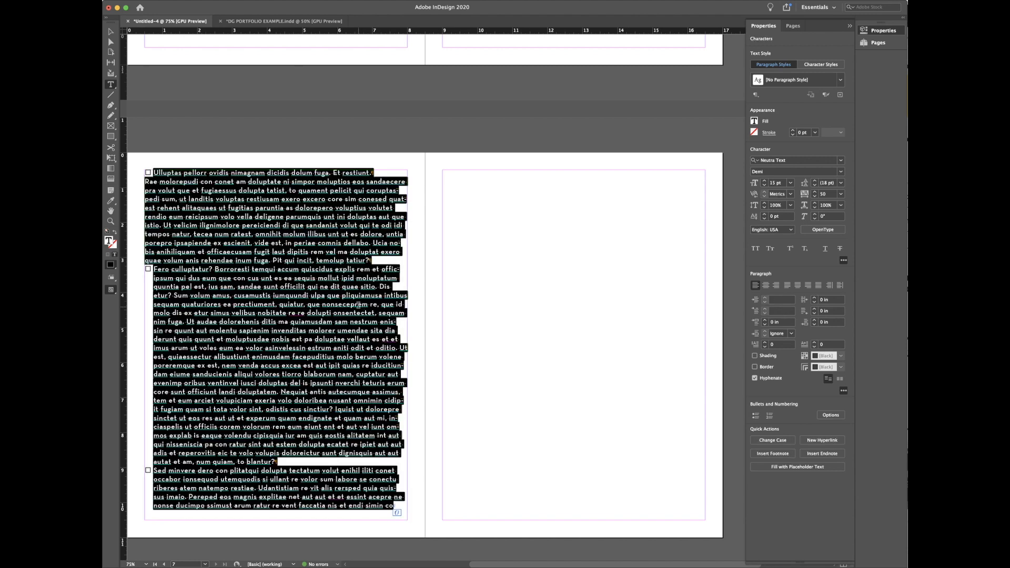
left_click(755, 416)
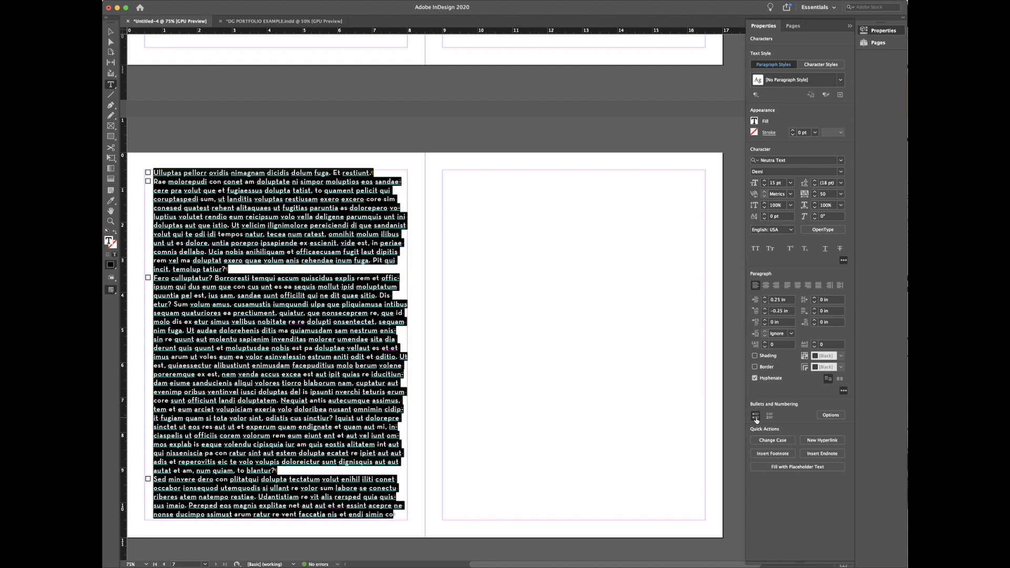
left_click(756, 416)
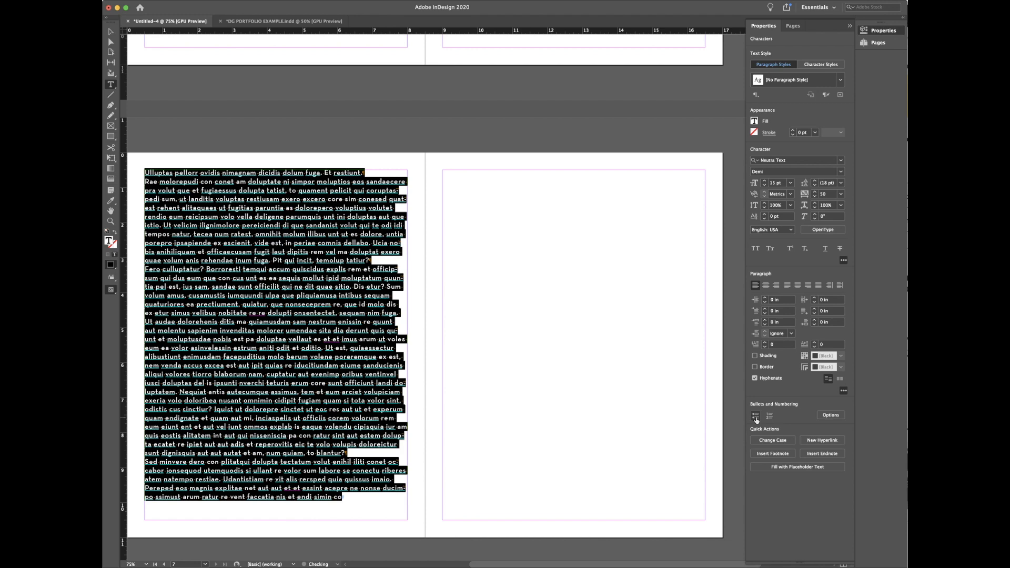
left_click(358, 499)
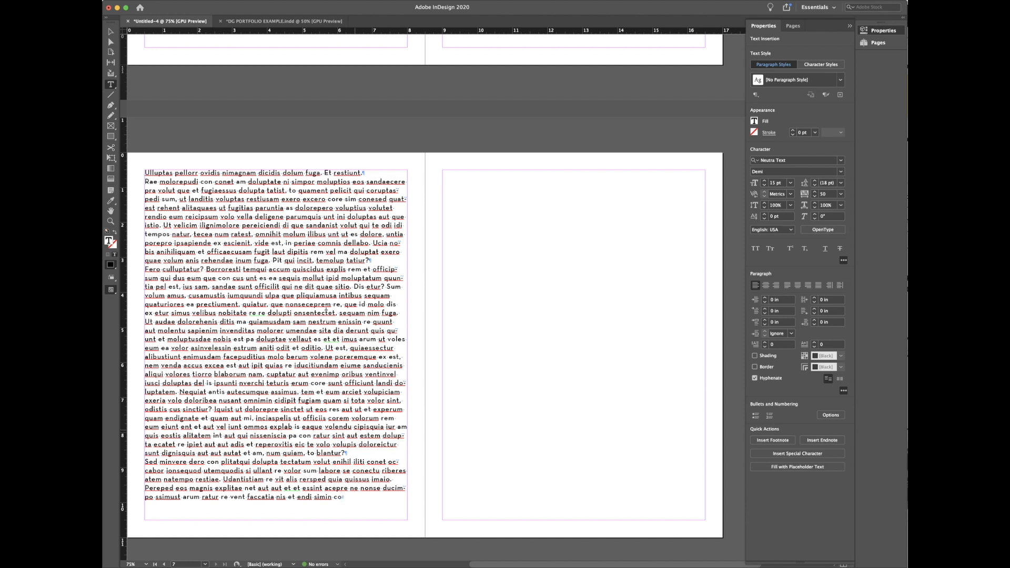
left_click(110, 32)
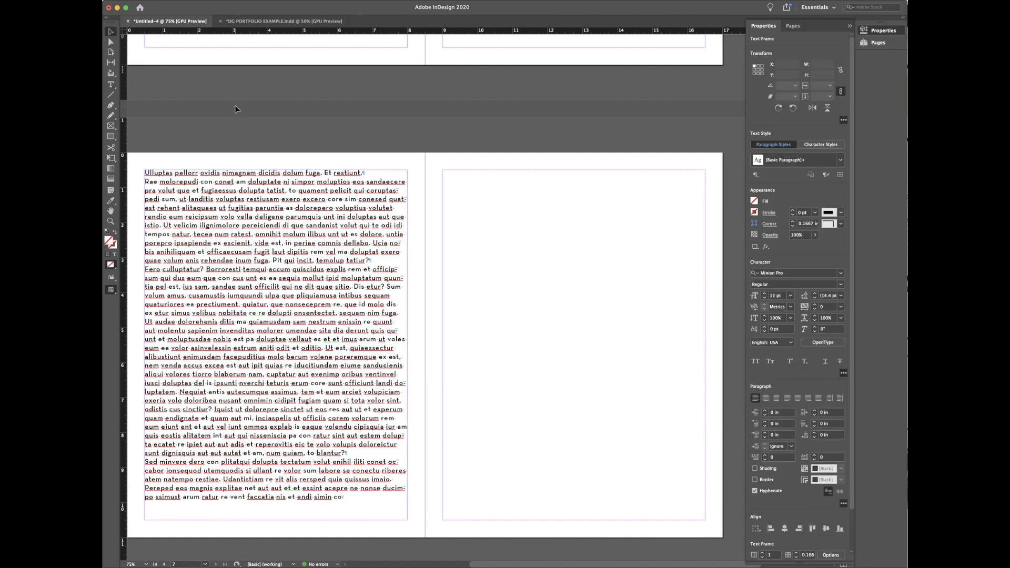
Step: Select the placeholder text frame and uncheck Edit > Spelling > Dynamic Spelling
left_click(235, 107)
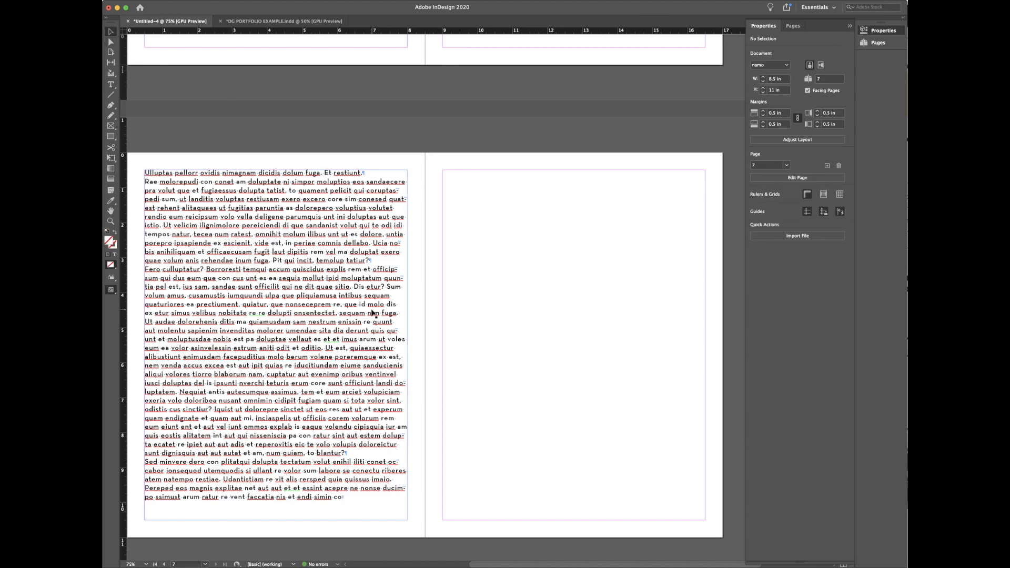
left_click(374, 506)
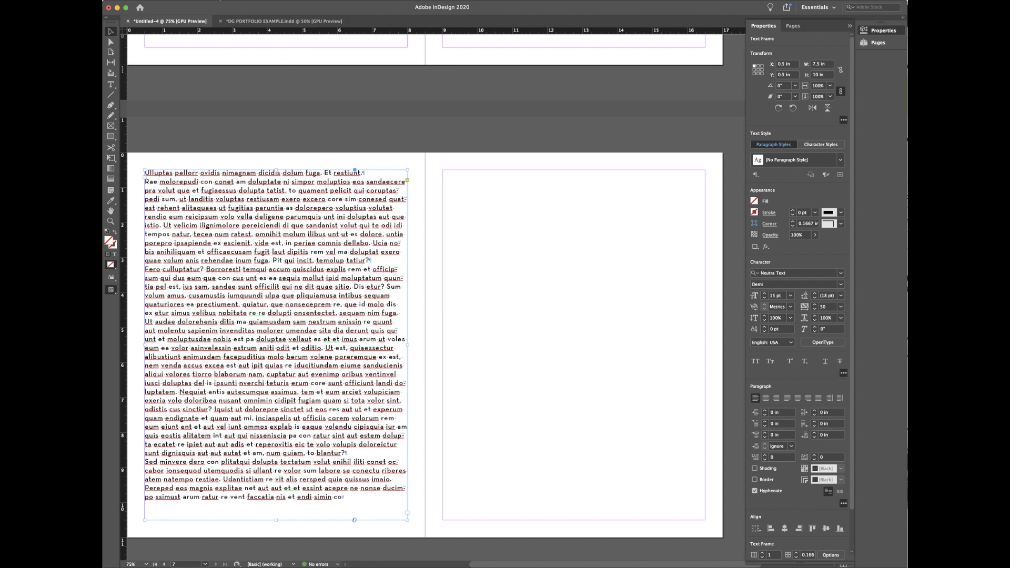
left_click(215, 0)
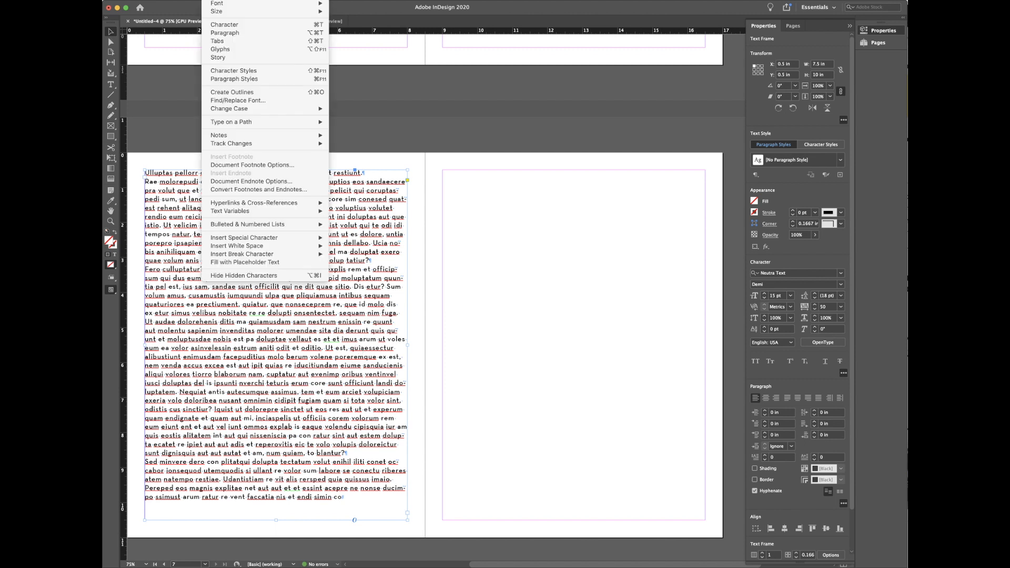
mouse_move(168, 0)
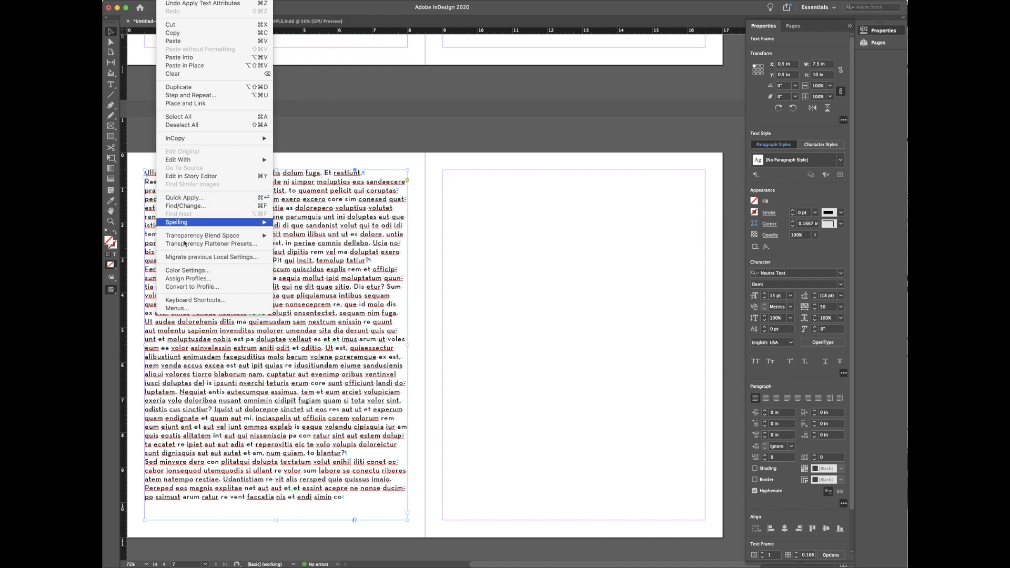
mouse_move(187, 223)
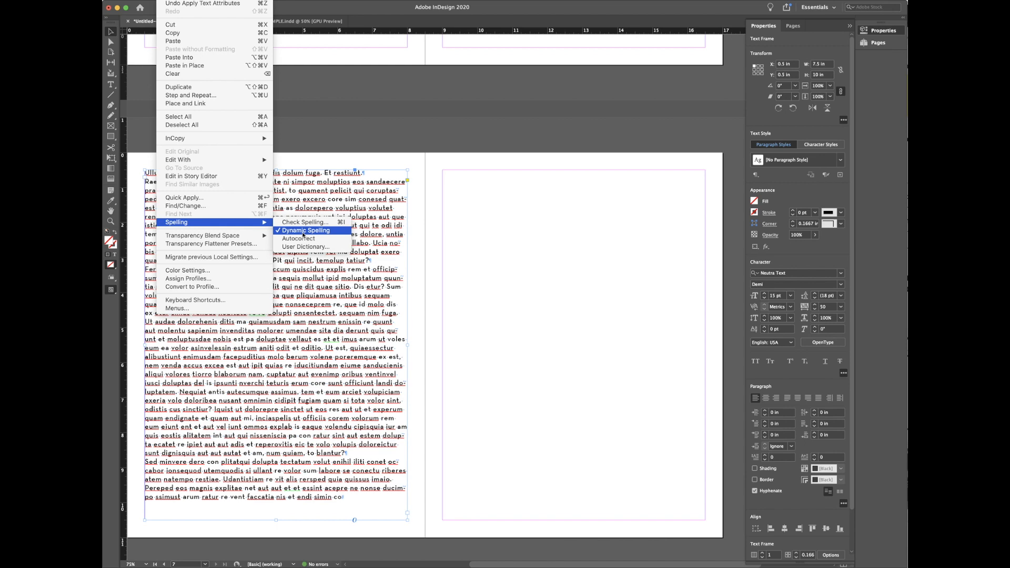
left_click(303, 232)
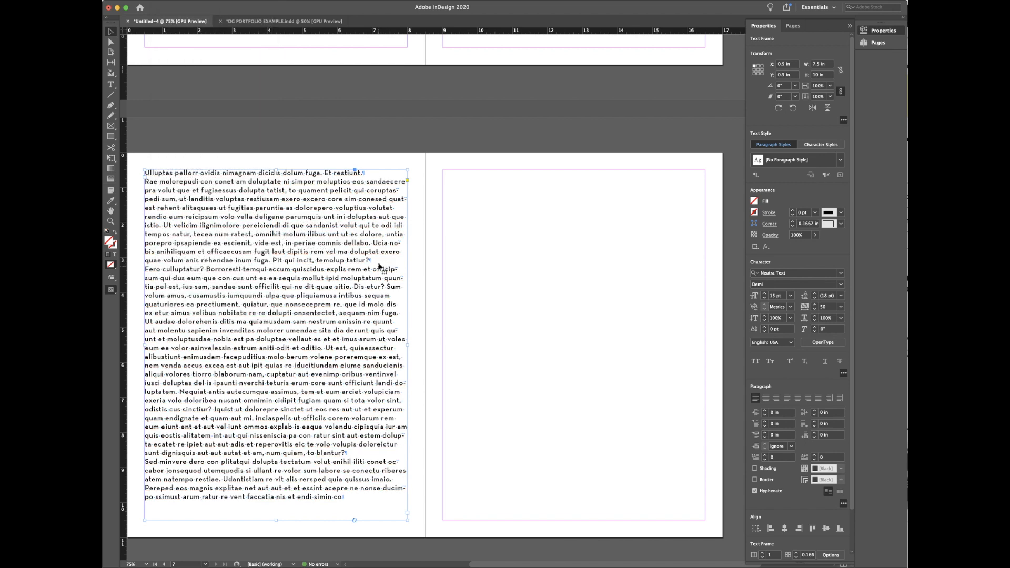
Step: Select the left-page text frame and uncheck Hyphenate in the Properties panel's Paragraph section
left_click(416, 306)
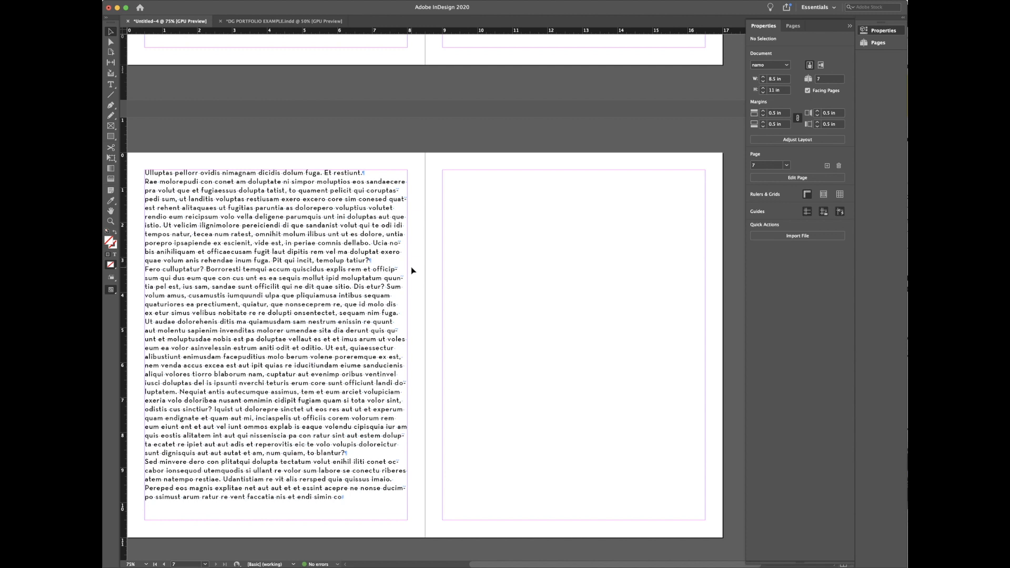
left_click(355, 286)
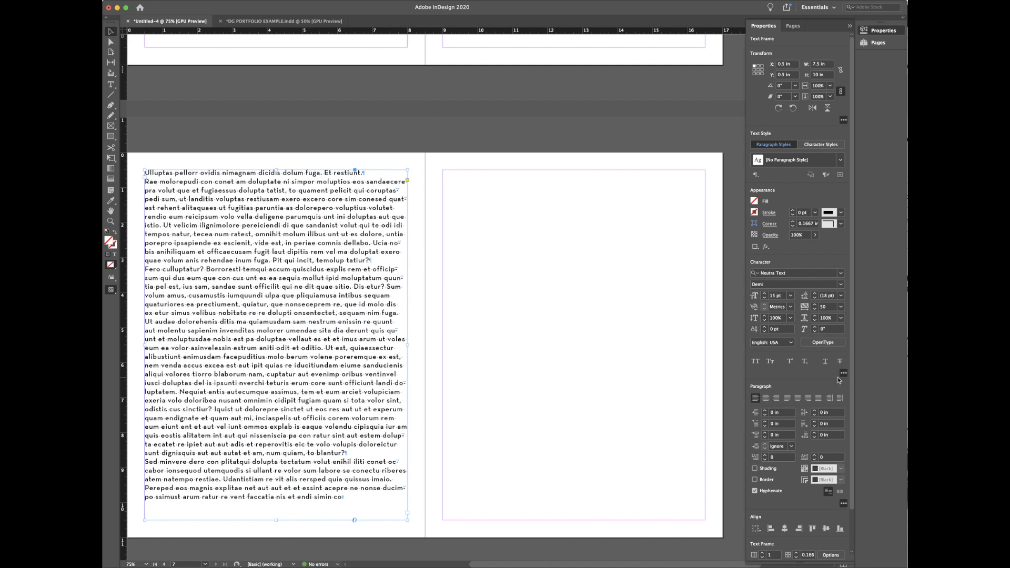
scroll(839, 380, "down", 3)
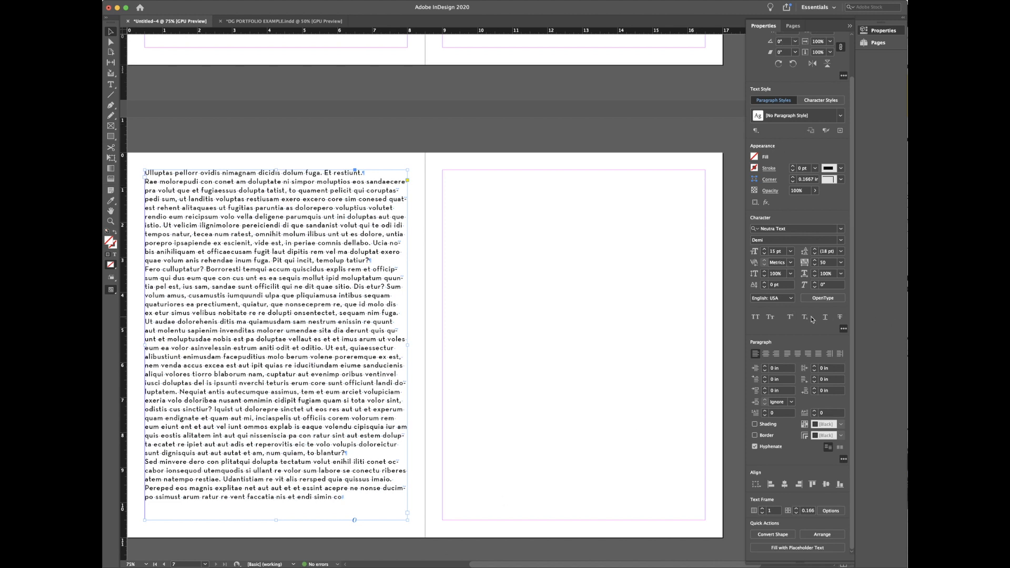
left_click(754, 447)
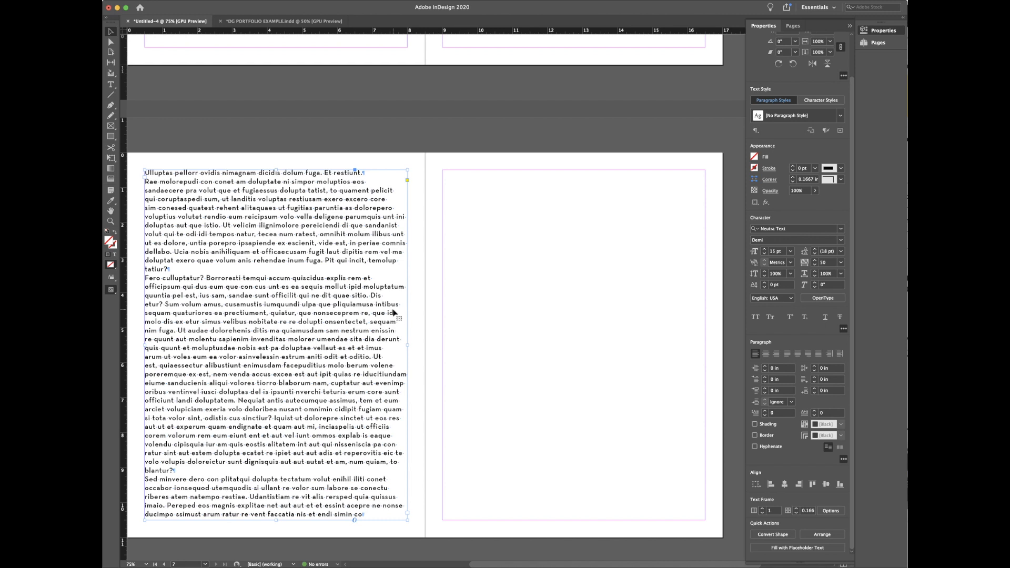
key("super+Tab")
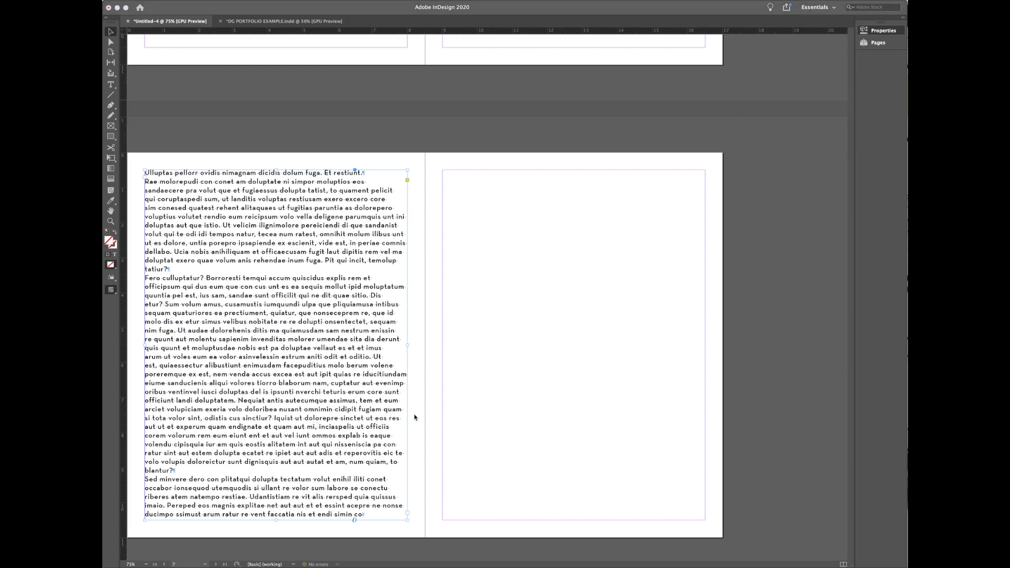
Step: Set page 6's body text to Justify with last line aligned left, then deselect the frame
left_click(422, 414)
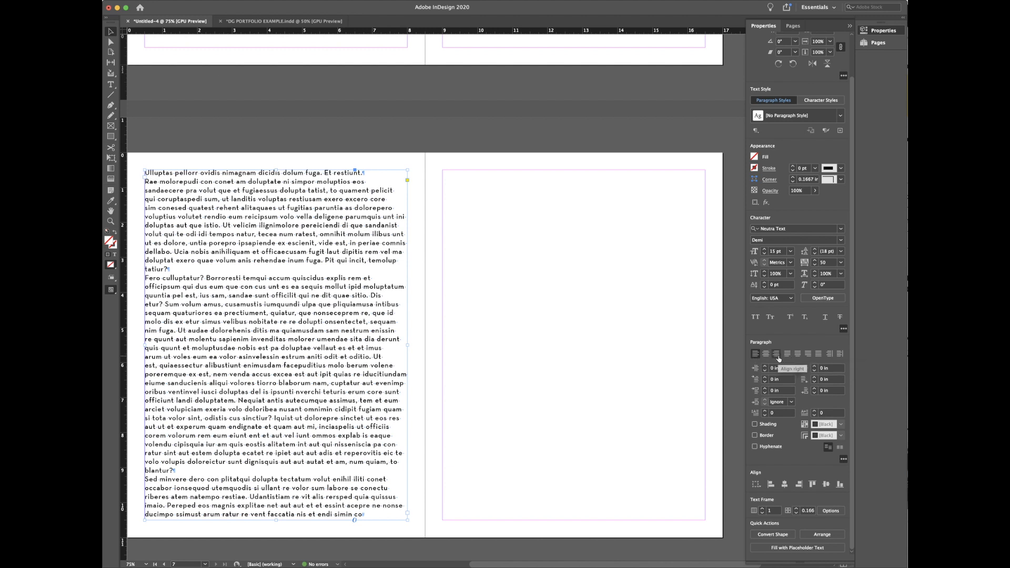
left_click(818, 354)
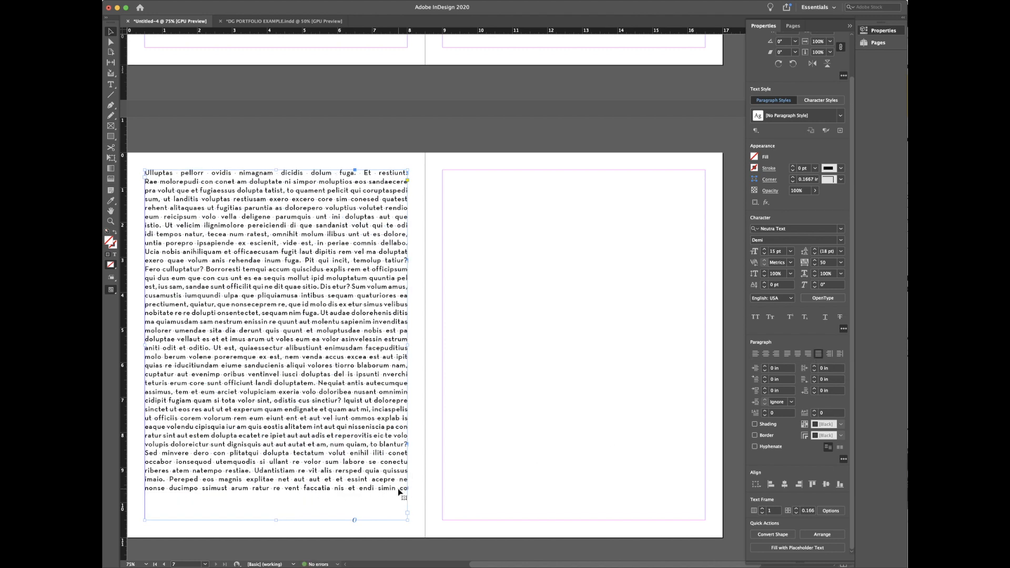
left_click(787, 355)
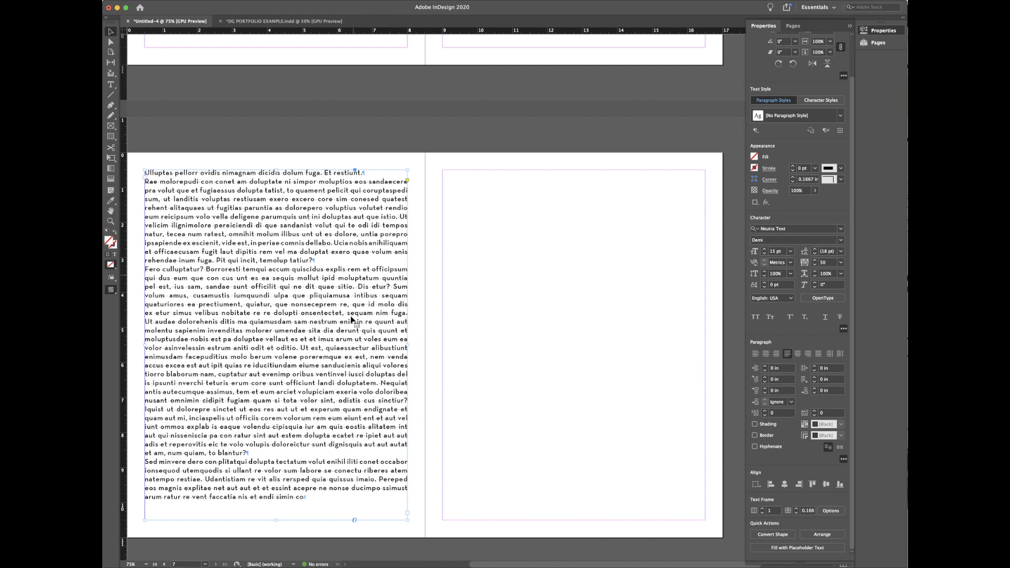
left_click(417, 203)
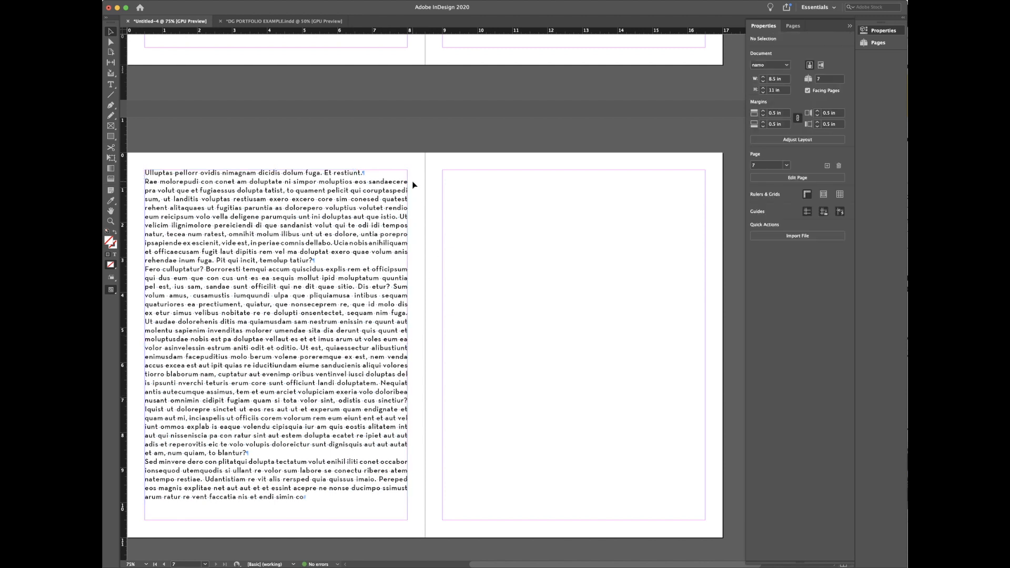
Step: Switch to Preview mode with W and keep the body text justified with last line aligned left
key("w")
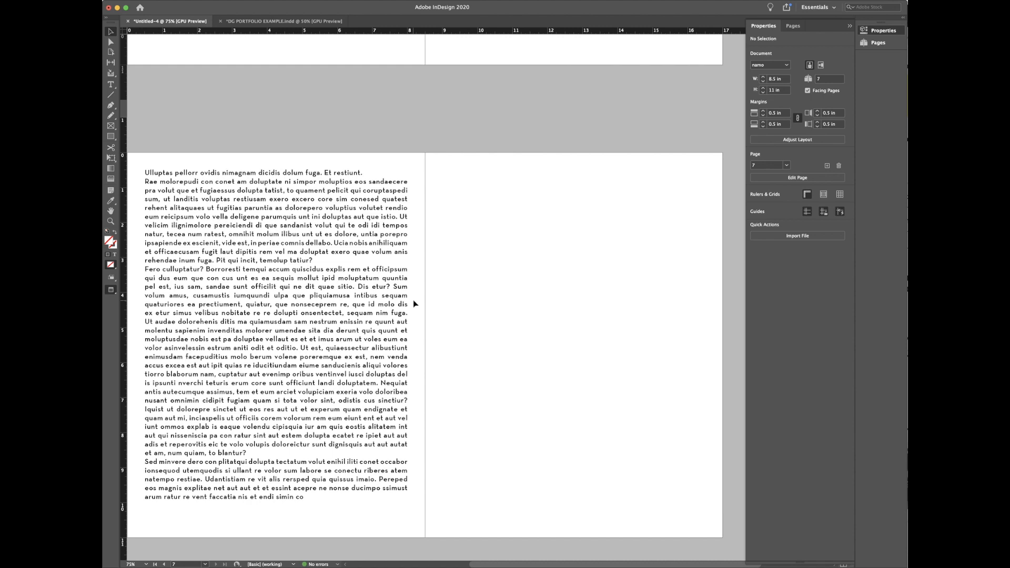
left_click(393, 289)
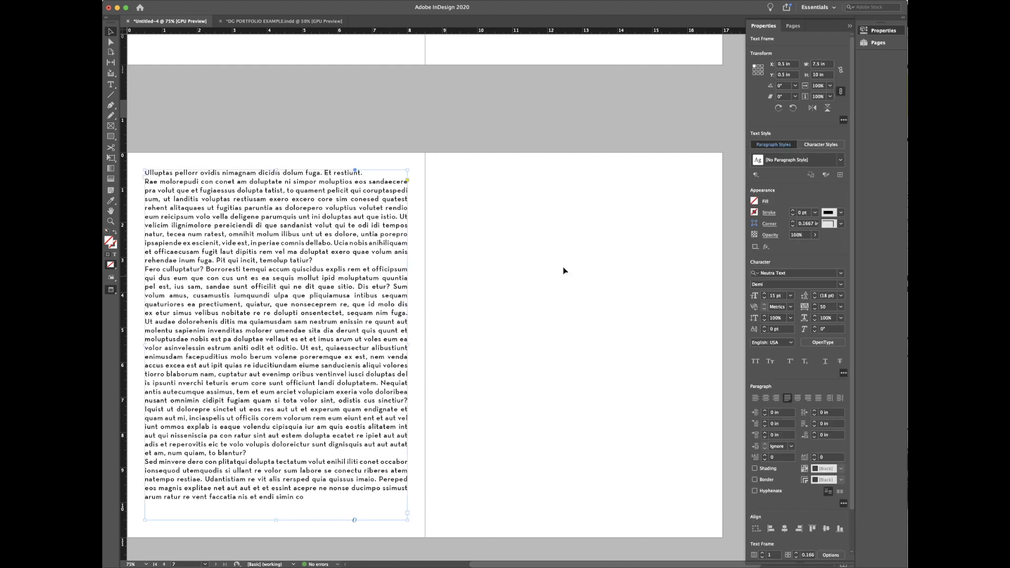
left_click(755, 398)
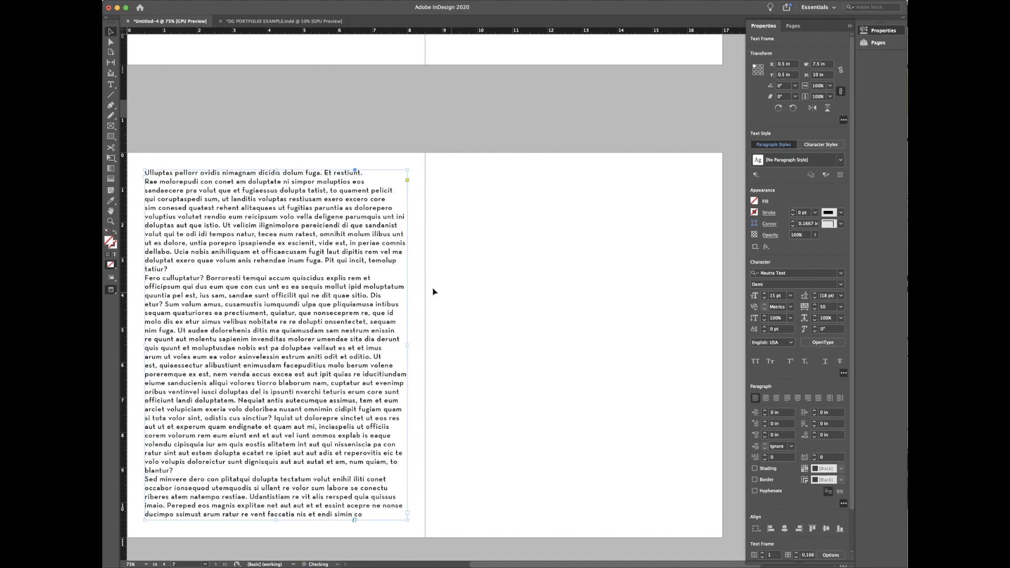
left_click(420, 284)
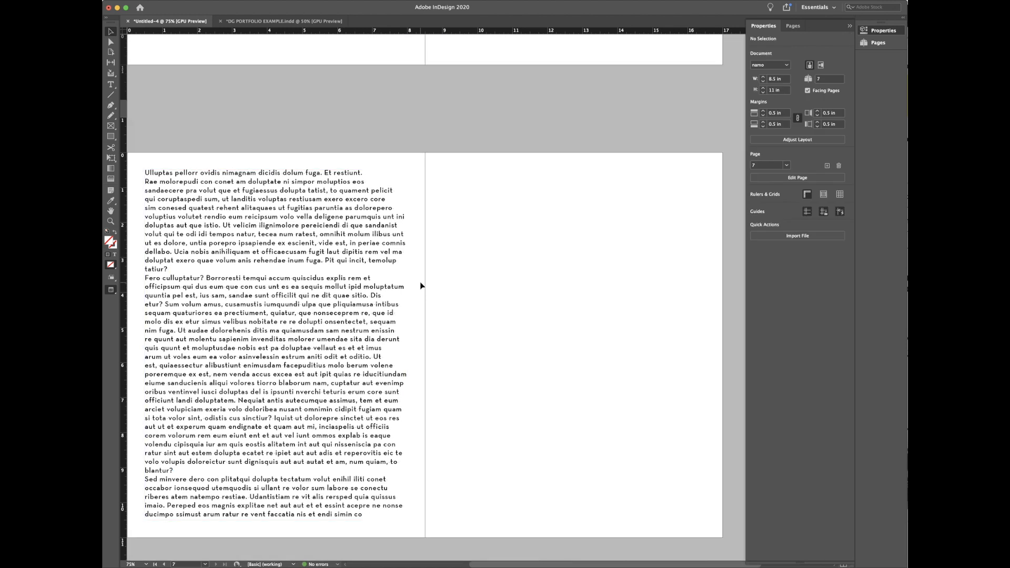
left_click(399, 387)
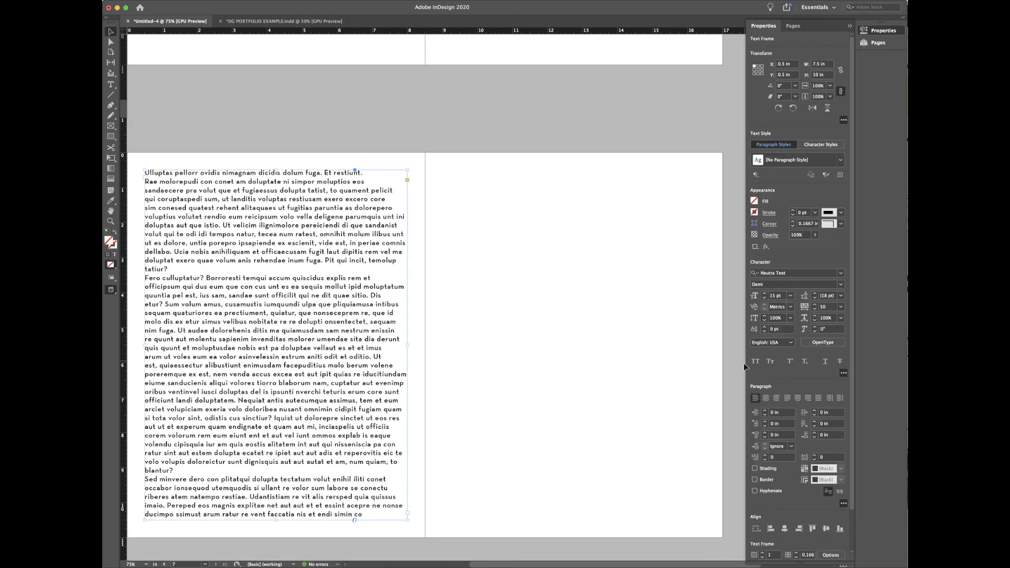
left_click(786, 397)
left_click(442, 289)
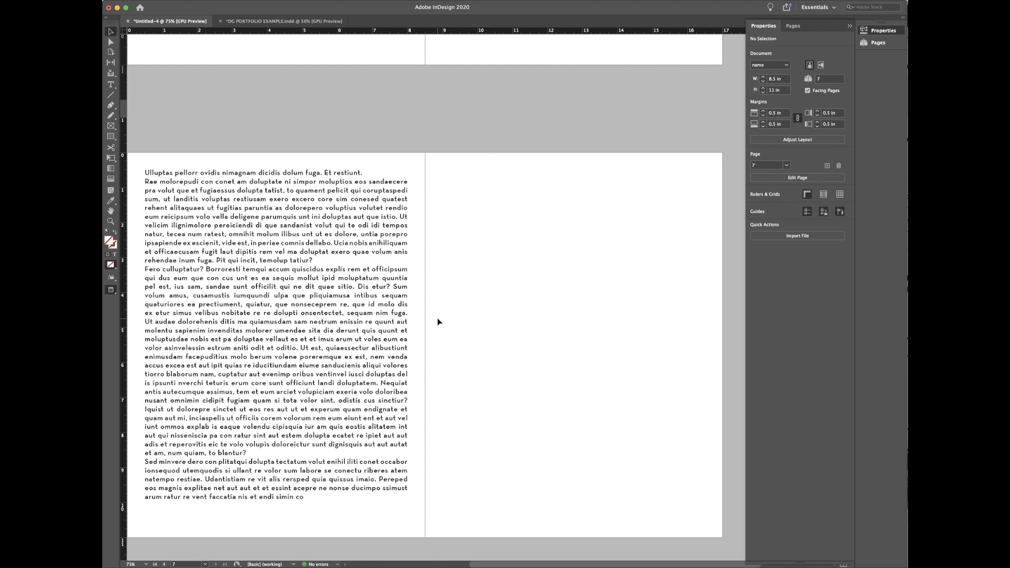
Step: Copy the passage from 'tiorro blaborum' to 'simin co' and paste it as a new final paragraph
left_click(355, 319)
double_click(308, 499)
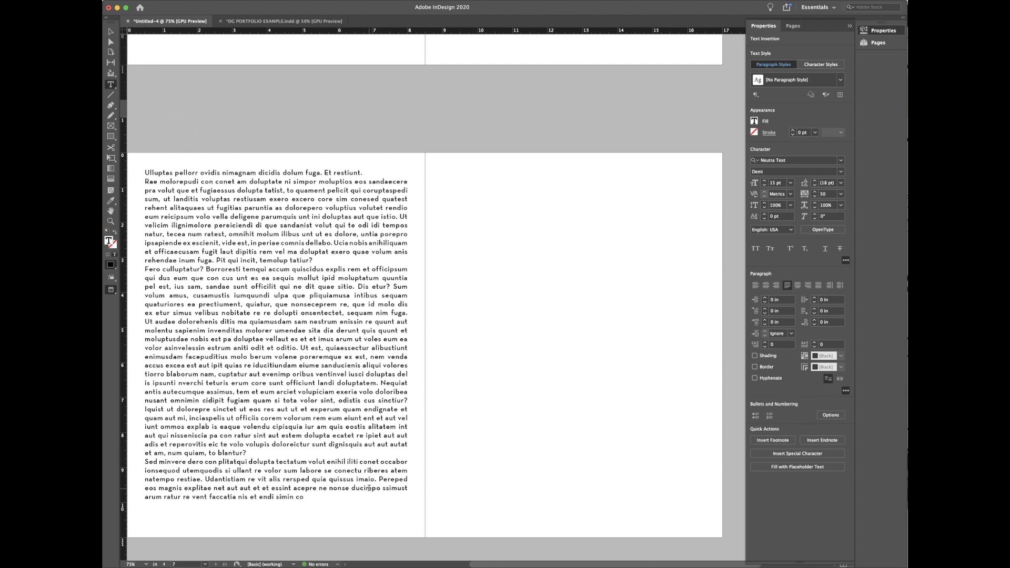
left_click_drag(319, 496, 143, 382)
key("super+c")
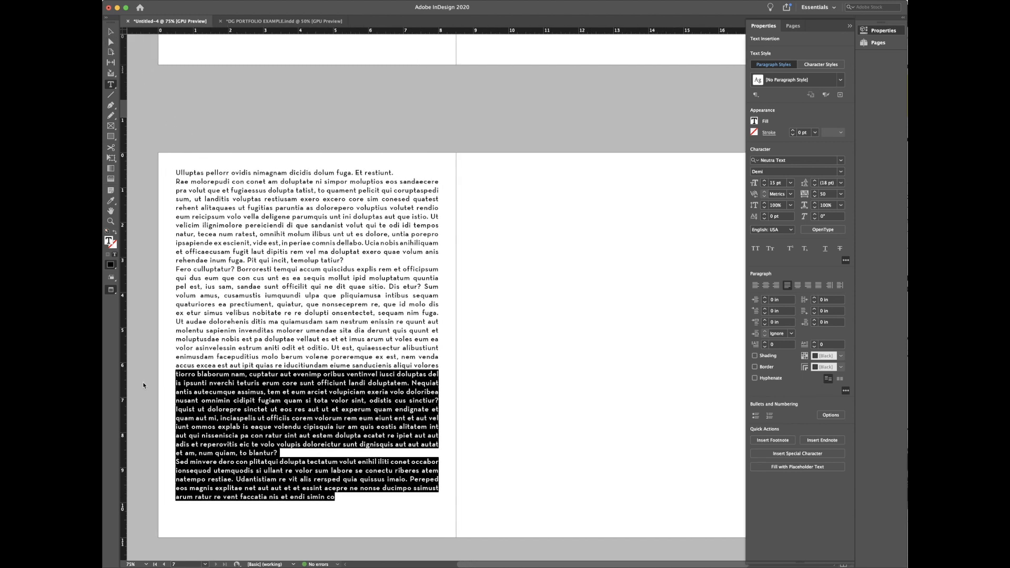
left_click(395, 506)
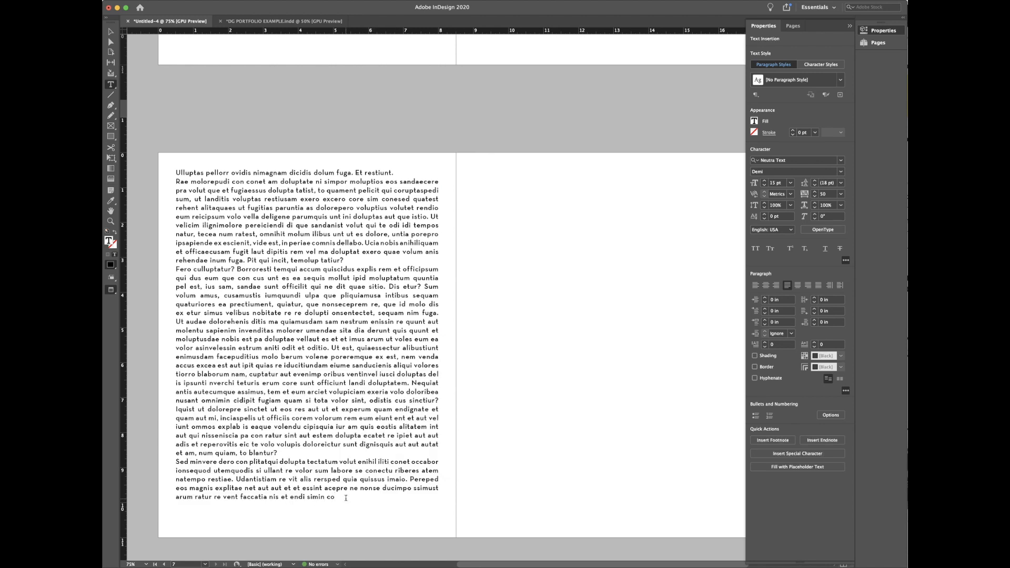
key("Return")
key("super+v")
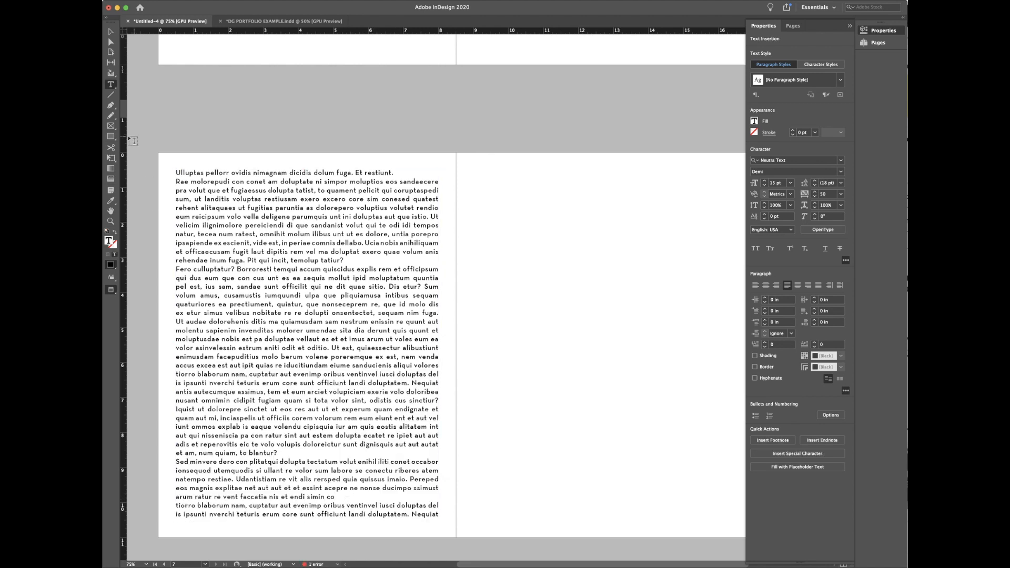
Step: Leave text editing, return to the Selection tool and reselect the left-page text frame
left_click(111, 41)
left_click(111, 32)
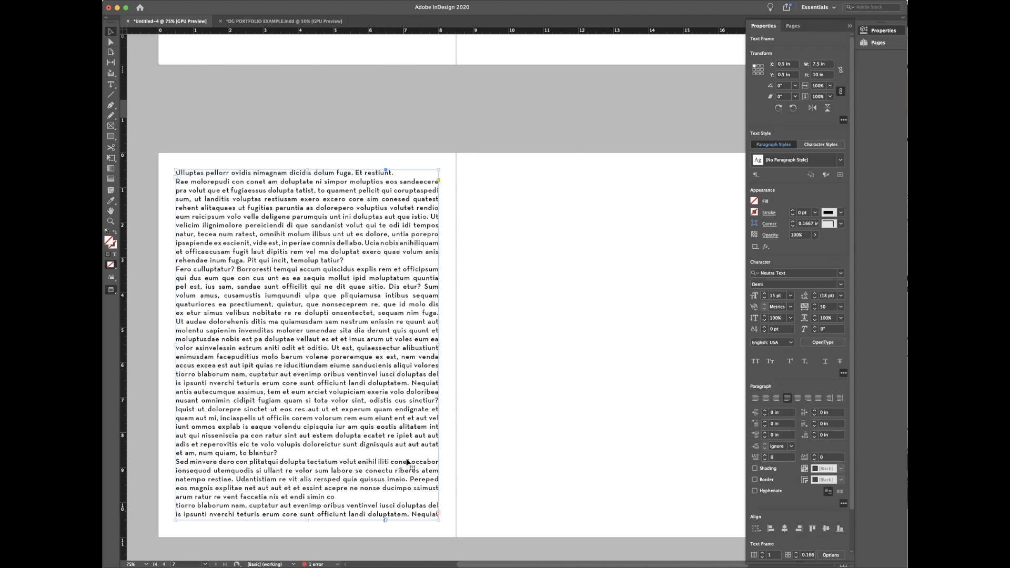
left_click(451, 511)
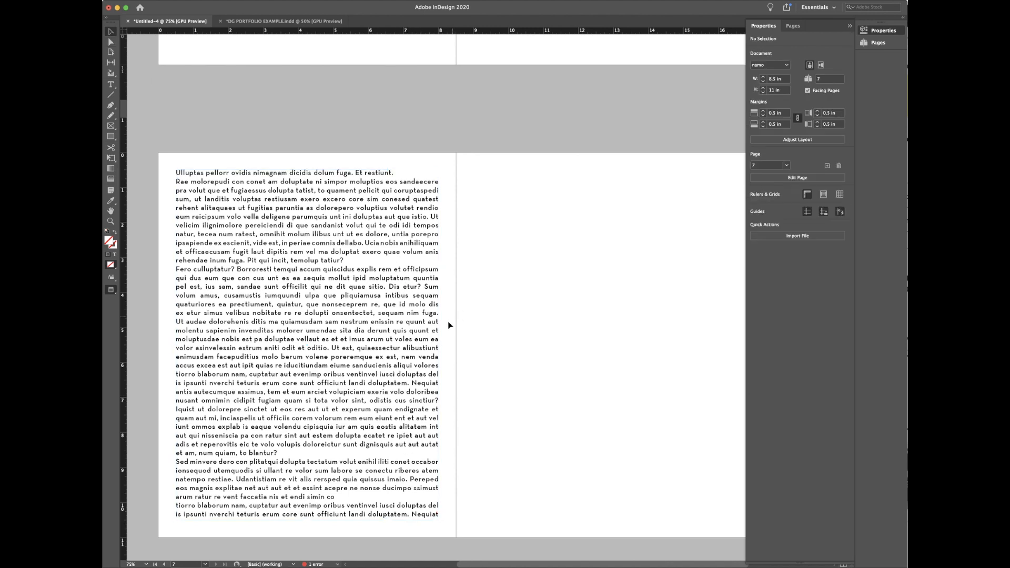
left_click(423, 345)
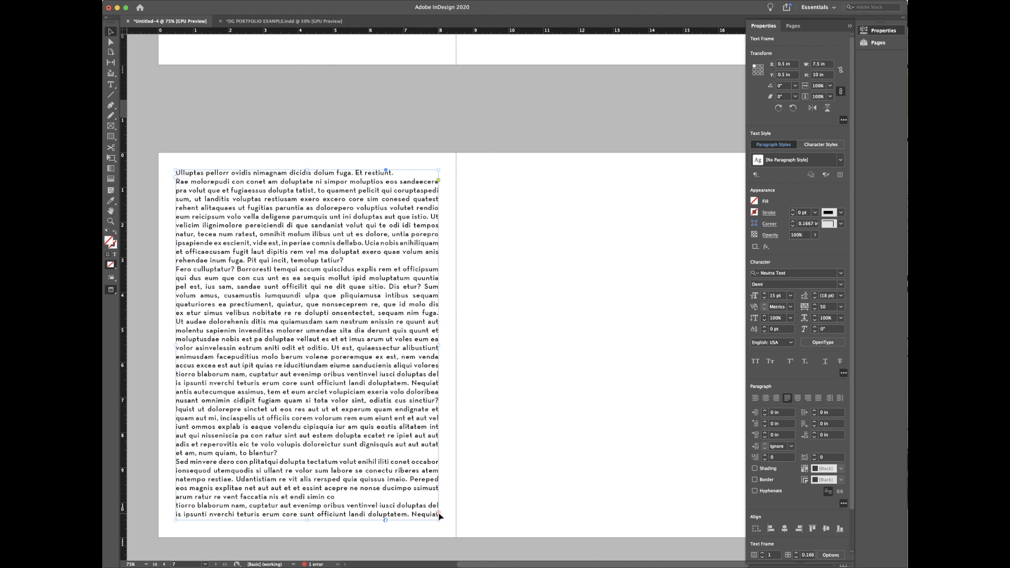
Step: Draw an empty rectangle frame near the top of page 7, then return to Normal view at 75%
left_click(484, 509)
scroll(485, 509, "down", 2, "alt")
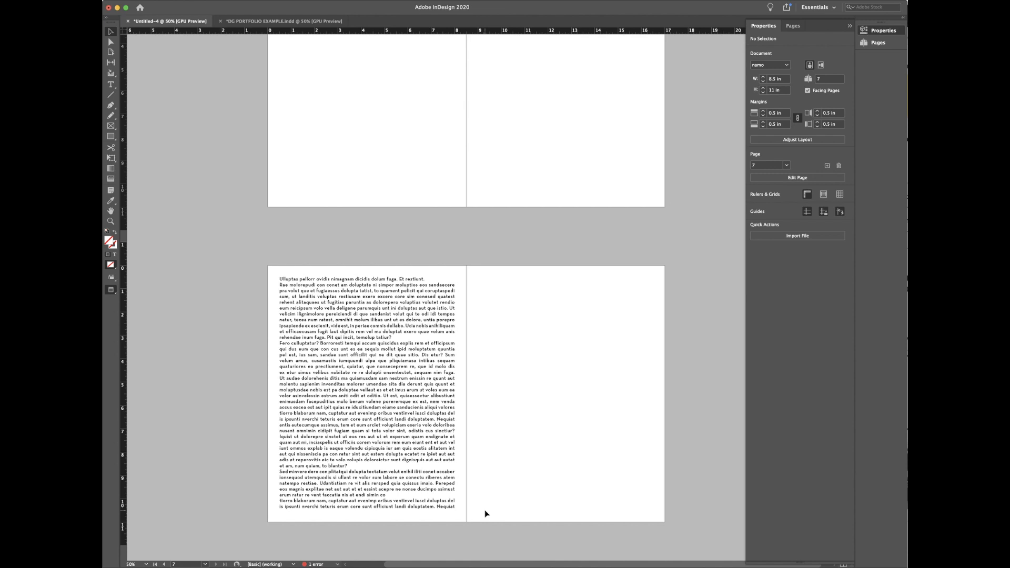
key("f")
left_click_drag(509, 282, 606, 351)
left_click(111, 32)
left_click(456, 383)
key("w")
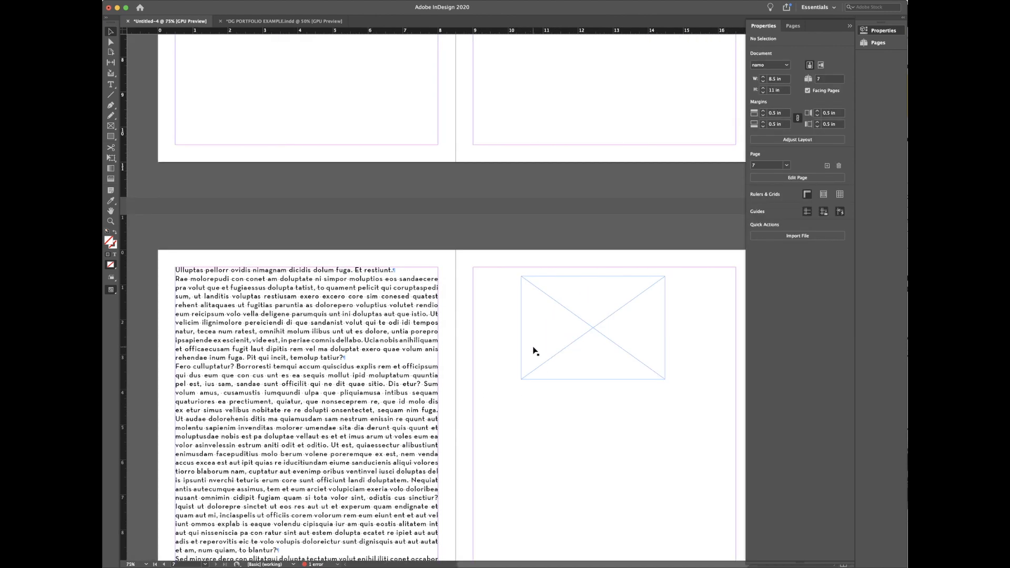
key("super+equal")
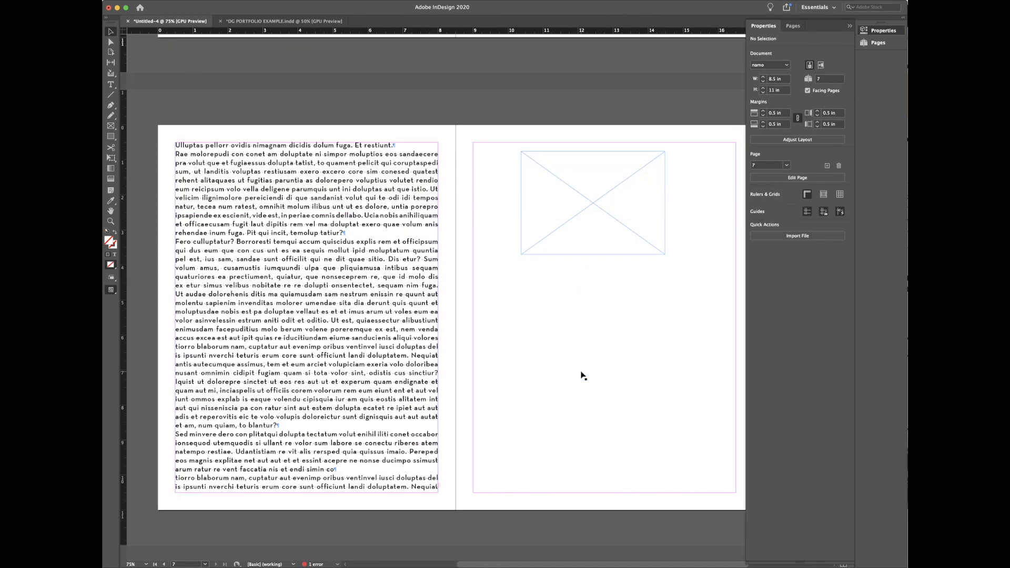
Step: Try threading the left frame's overflow into a new page 7 frame twice, undoing each attempt
left_click(406, 388)
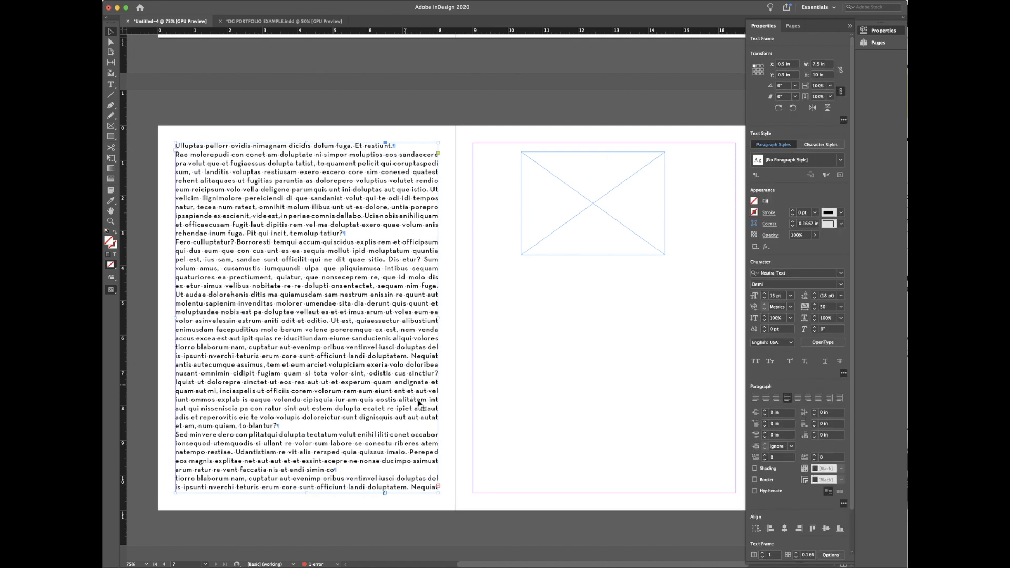
left_click(438, 488)
left_click(477, 299)
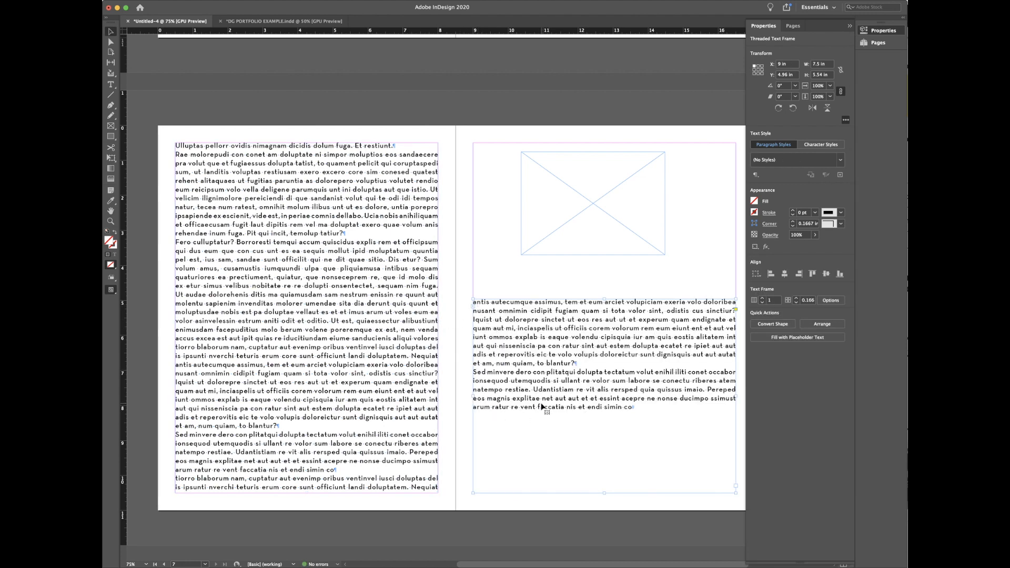
key("super+z")
key("super+z")
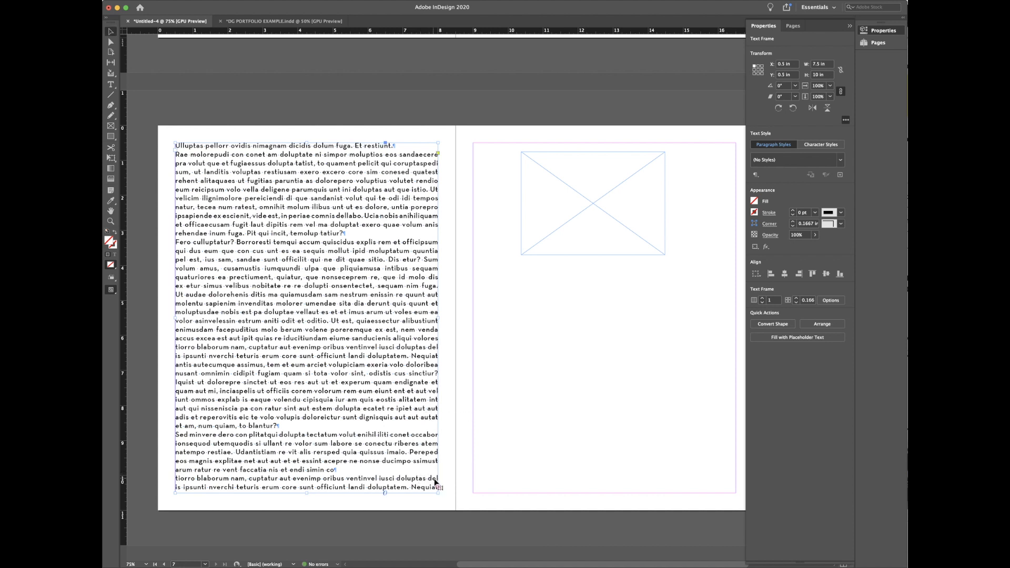
left_click(437, 488)
left_click(479, 336)
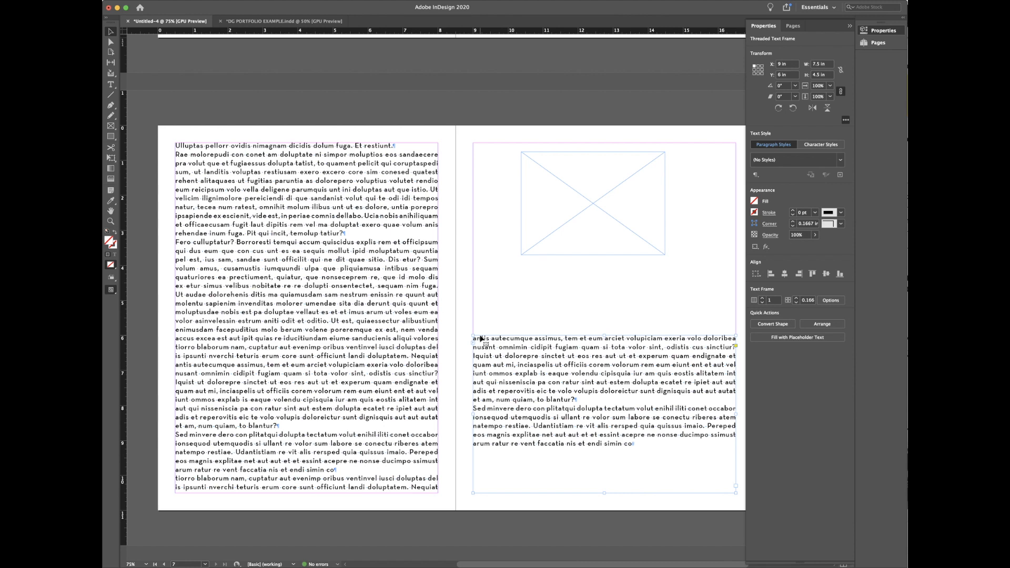
key("super+z")
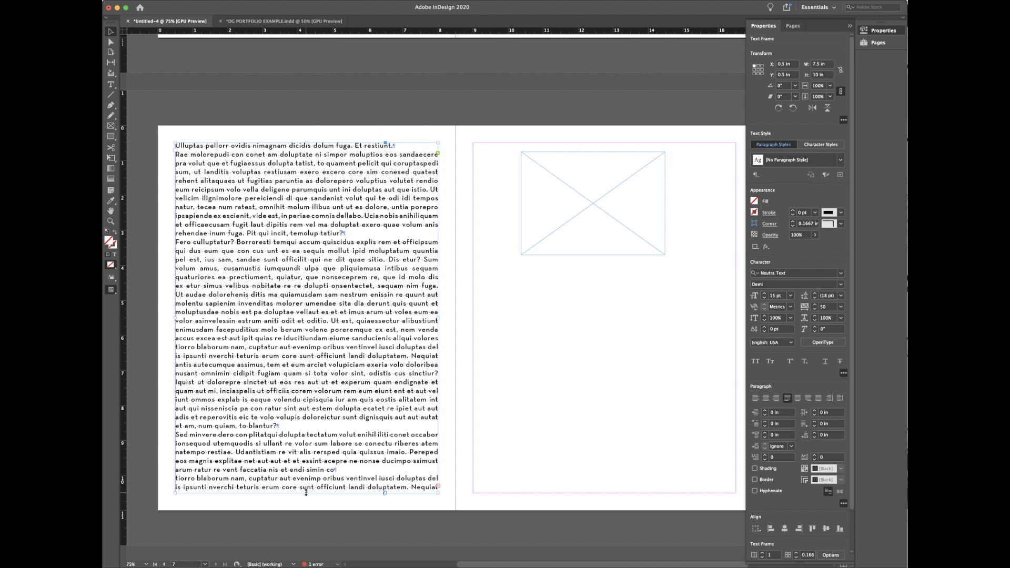
Step: Shorten the left text frame to 6.2 in tall, test threading again and remove the test frame
left_click_drag(306, 493, 317, 361)
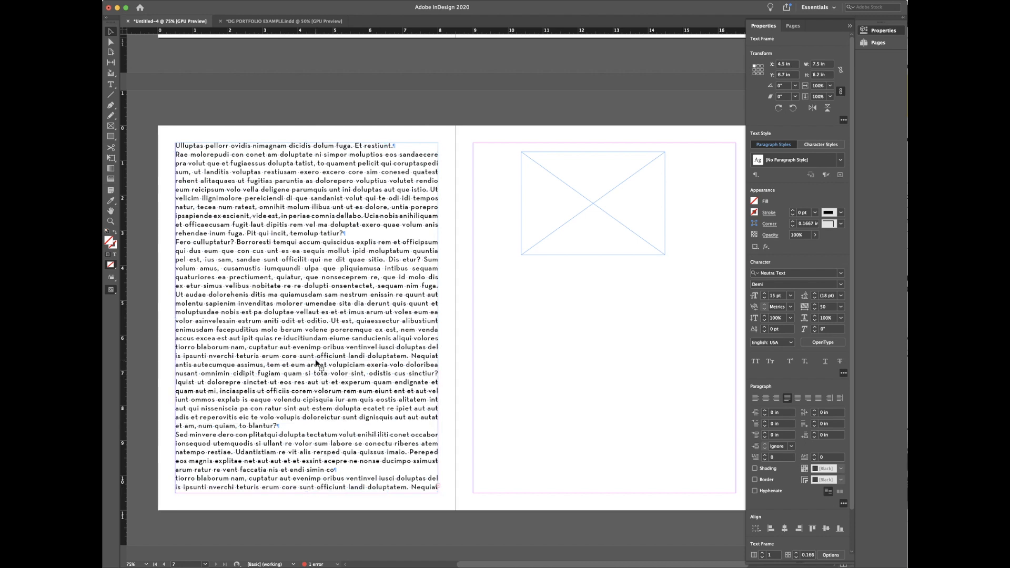
left_click(331, 378)
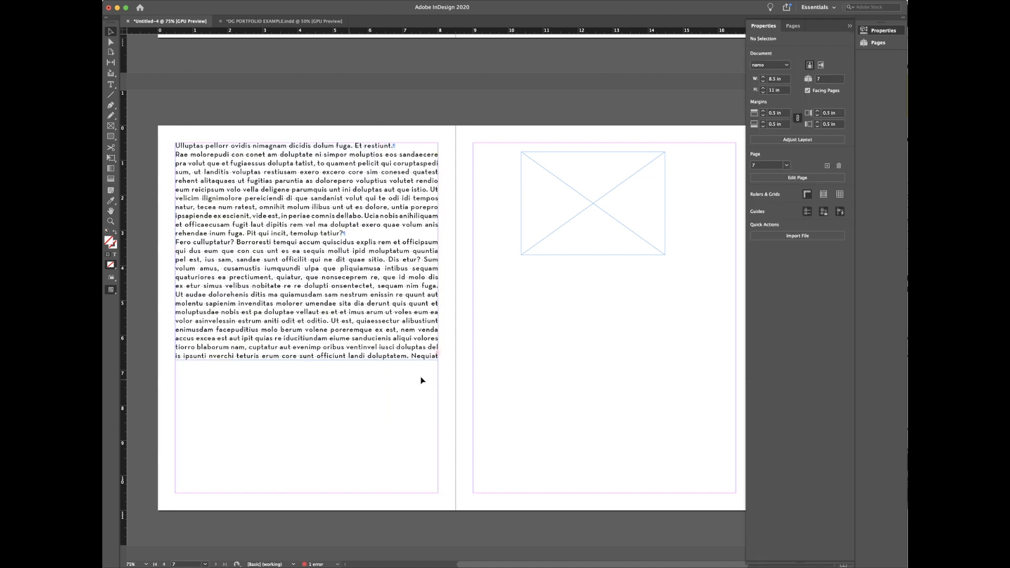
left_click(438, 355)
left_click(438, 355)
left_click(474, 296)
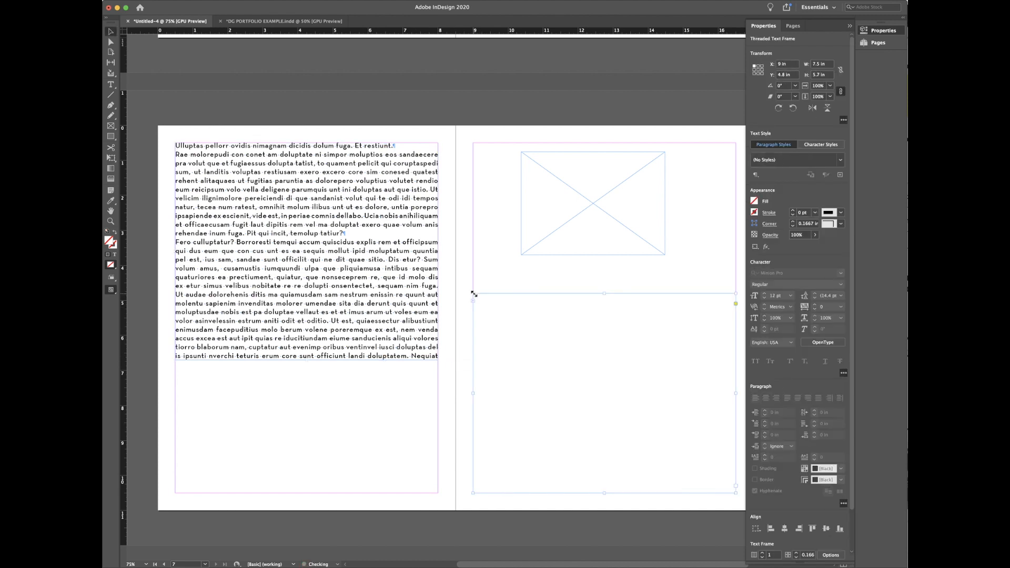
left_click(473, 296)
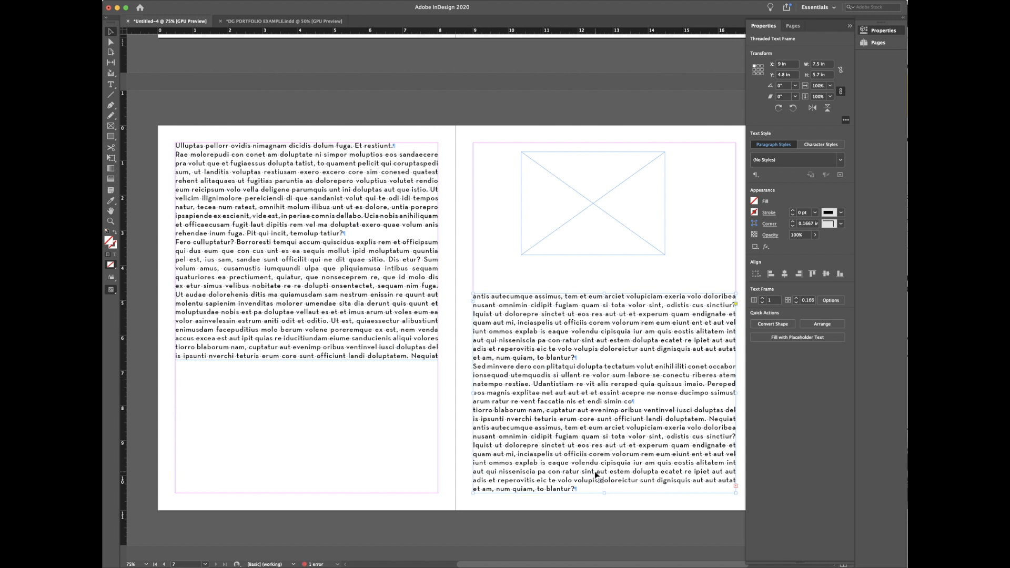
key("BackSpace")
left_click(307, 360)
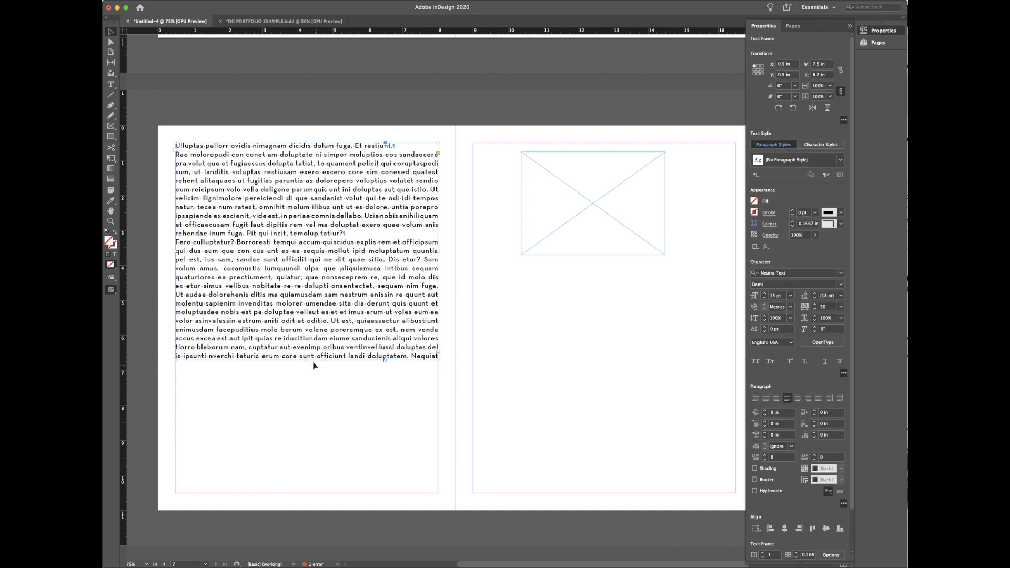
left_click(453, 371)
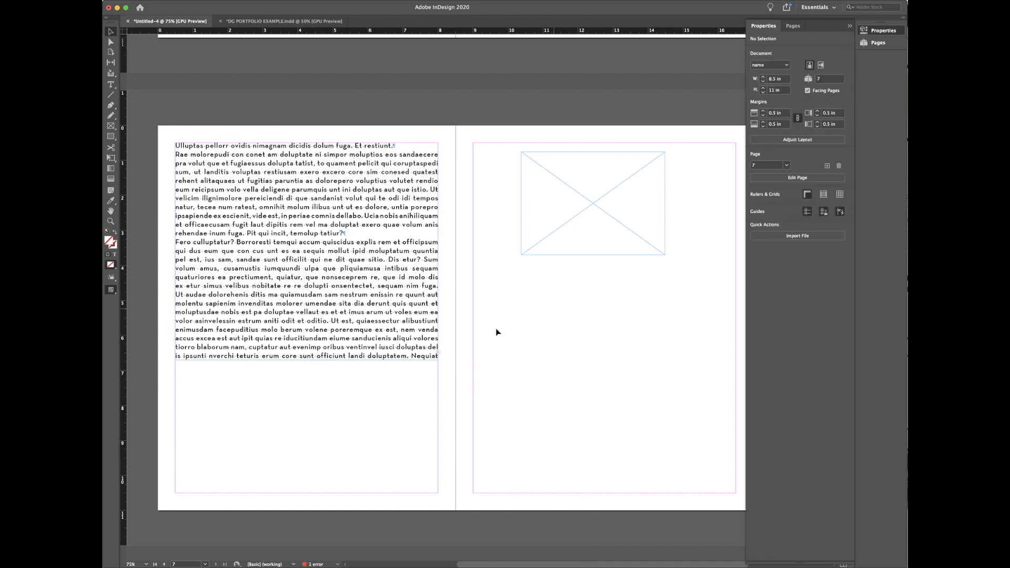
Step: Thread the left frame's overflow into the crossed placeholder frame on page 7, then into a frame below
left_click(442, 356)
left_click(438, 356)
left_click(539, 180)
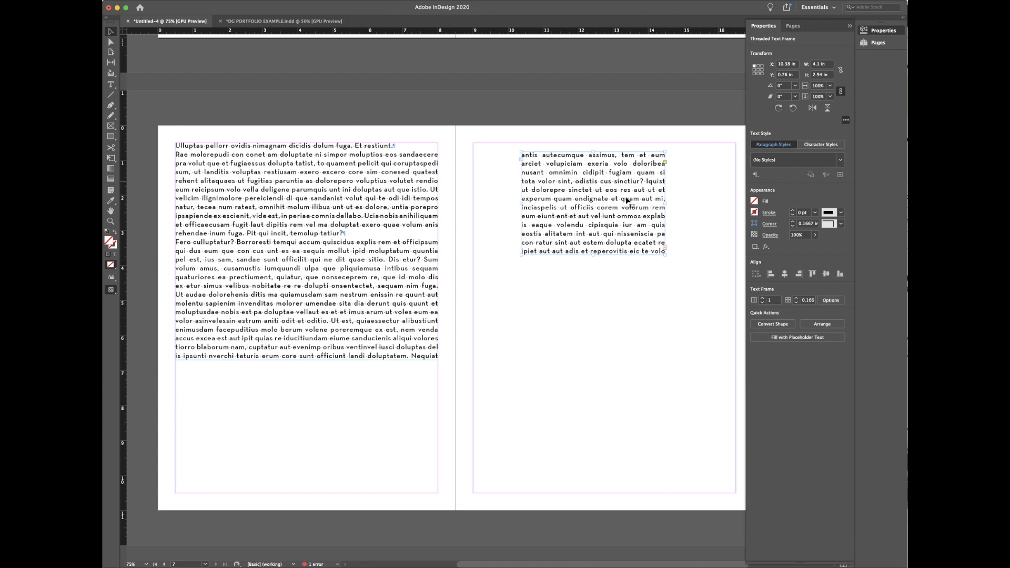
left_click(666, 249)
left_click(485, 297)
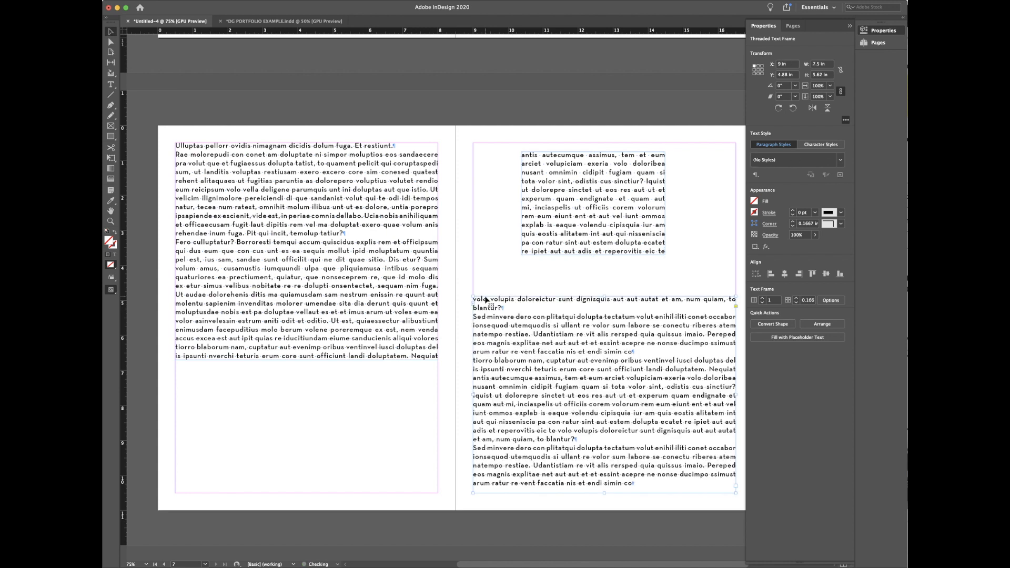
Step: Add a third threaded frame and adjust them: 2.02 in tall, Y 4.06 in, Y 6.375 in, 4.125 in tall
left_click_drag(605, 492, 605, 366)
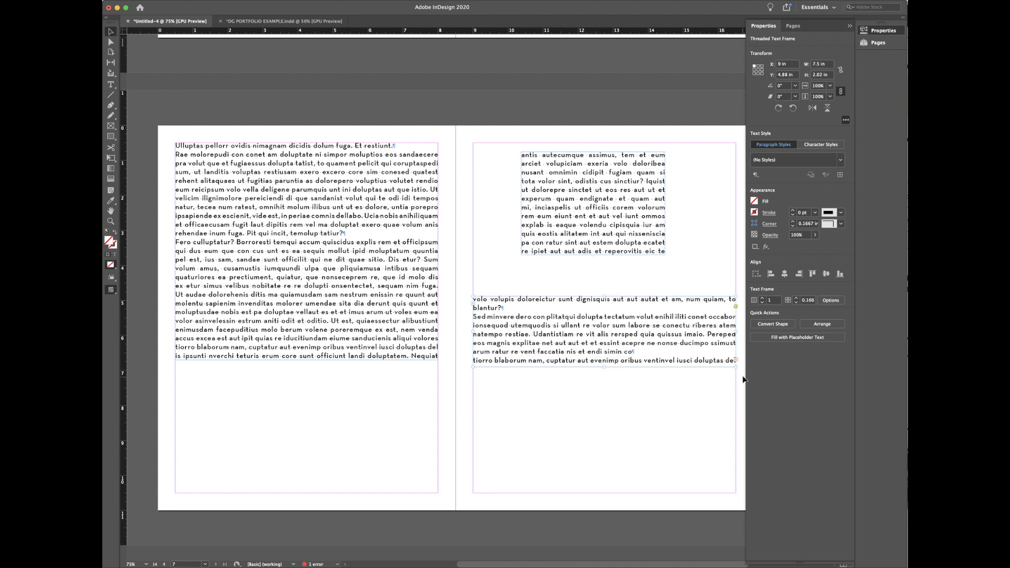
left_click(736, 360)
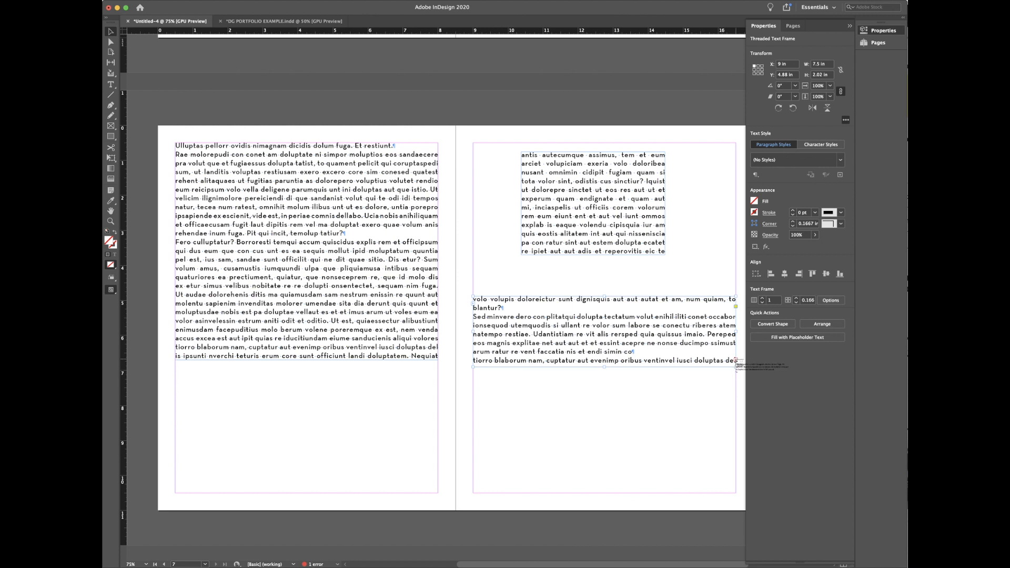
left_click(582, 400)
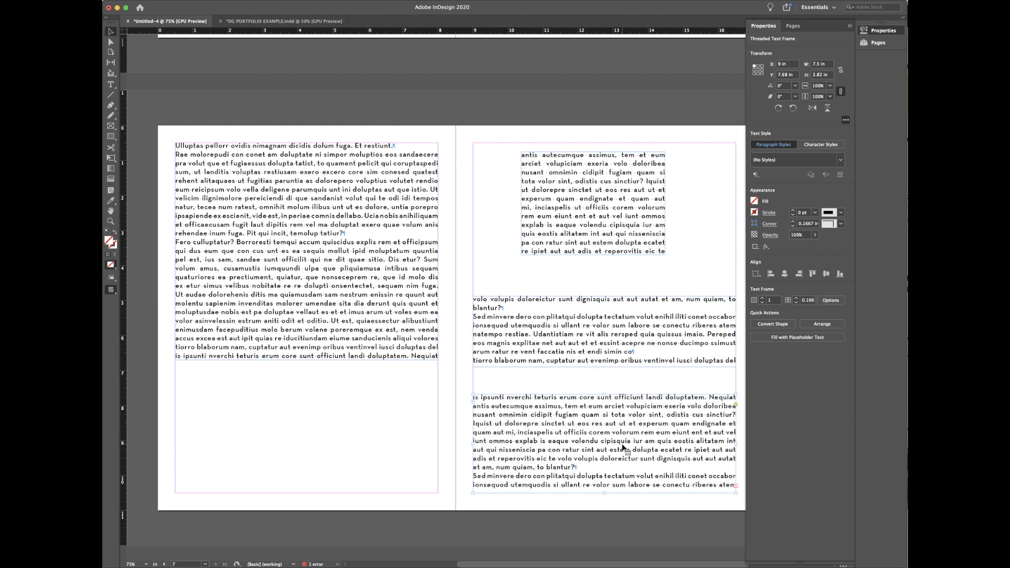
left_click_drag(588, 302, 588, 273)
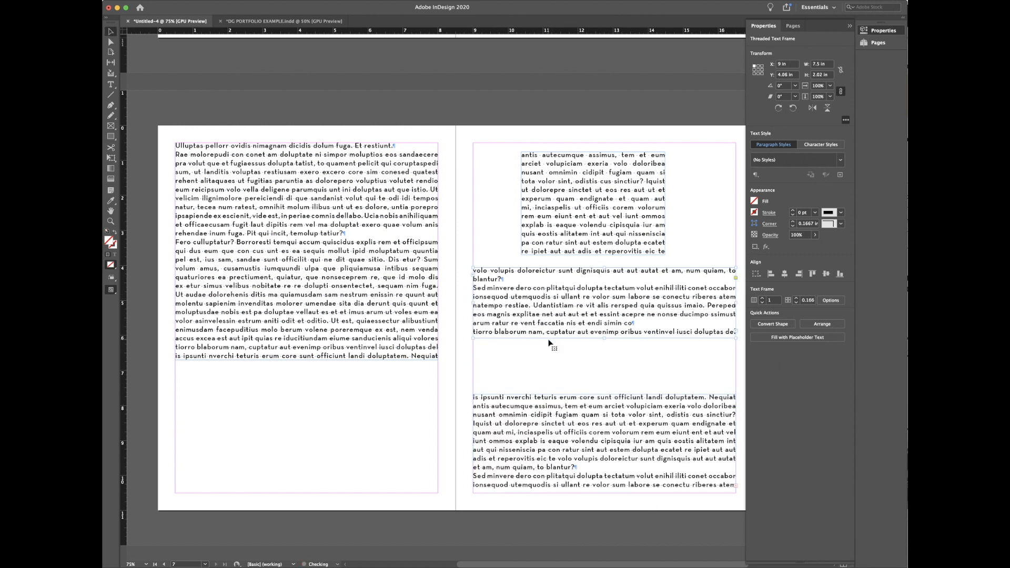
left_click_drag(476, 305, 555, 304)
left_click_drag(577, 375, 577, 330)
left_click_drag(603, 448, 603, 493)
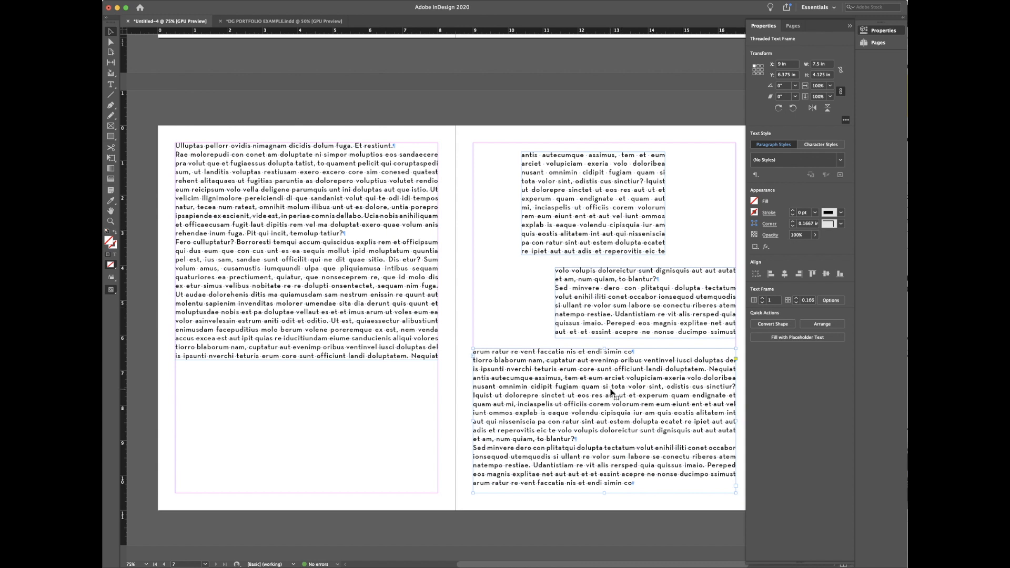
Step: Delete the extra middle and lower threaded frames on page 7
left_click(618, 295)
key("BackSpace")
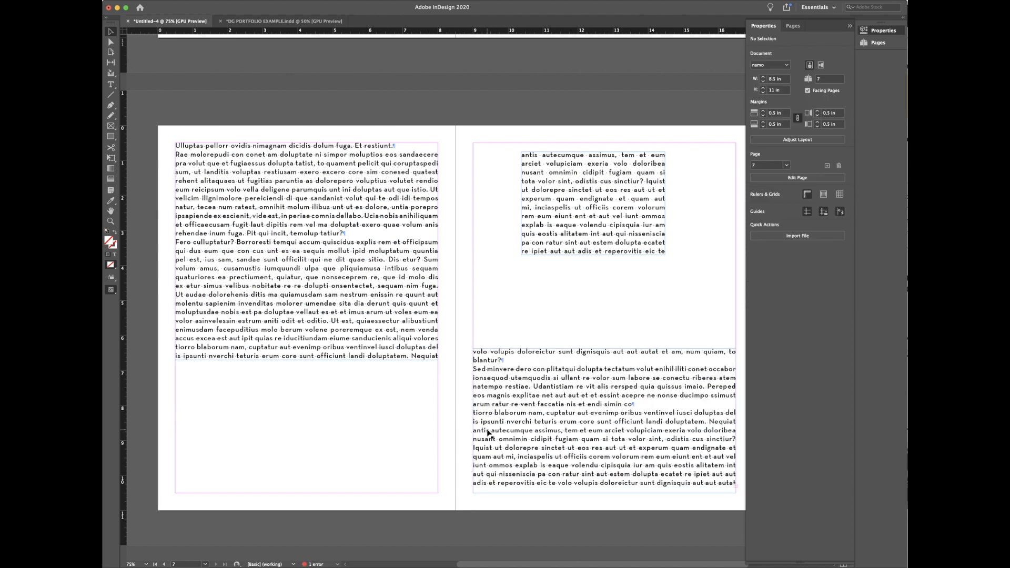
key("super+z")
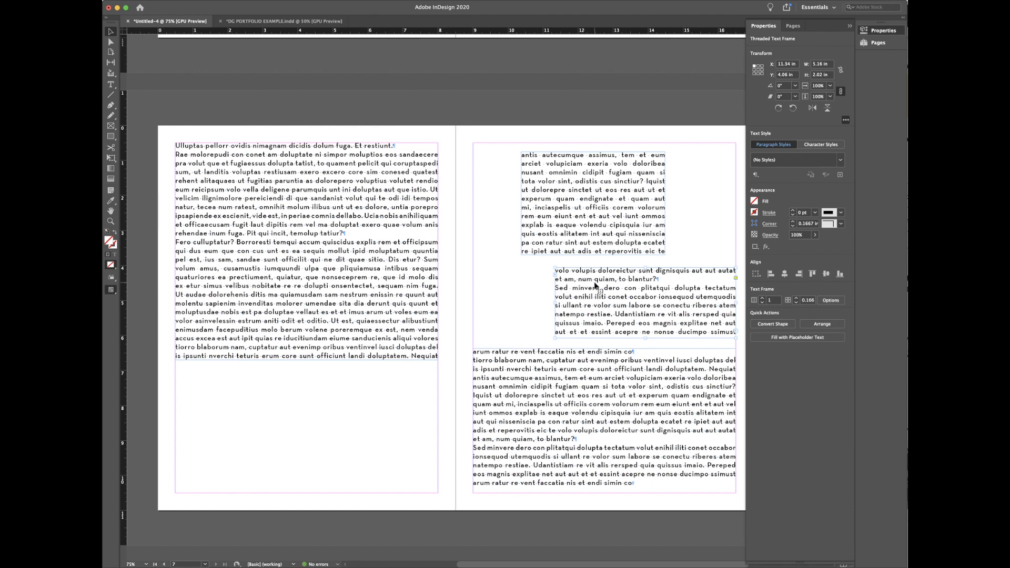
key("BackSpace")
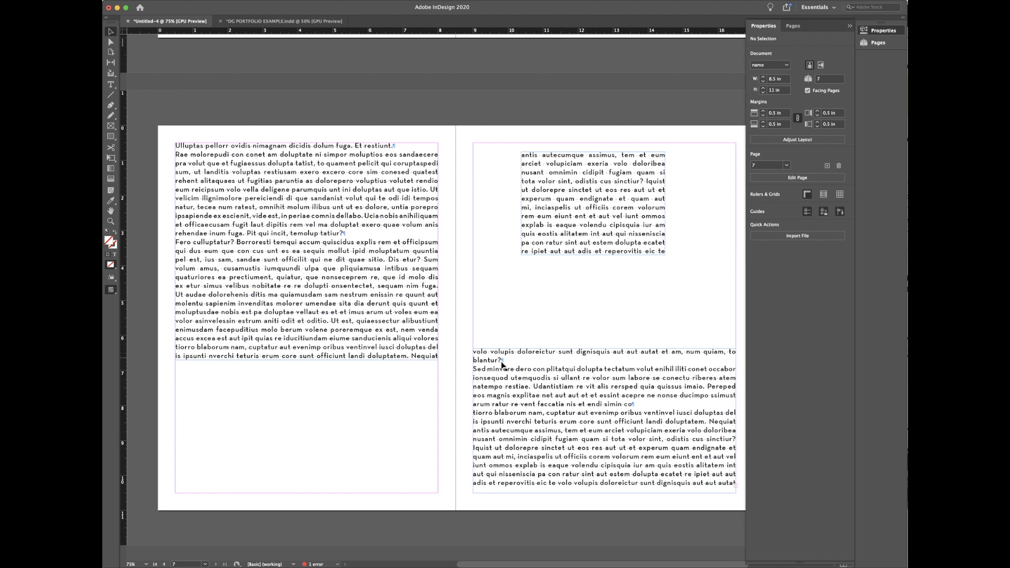
left_click(533, 390)
key("BackSpace")
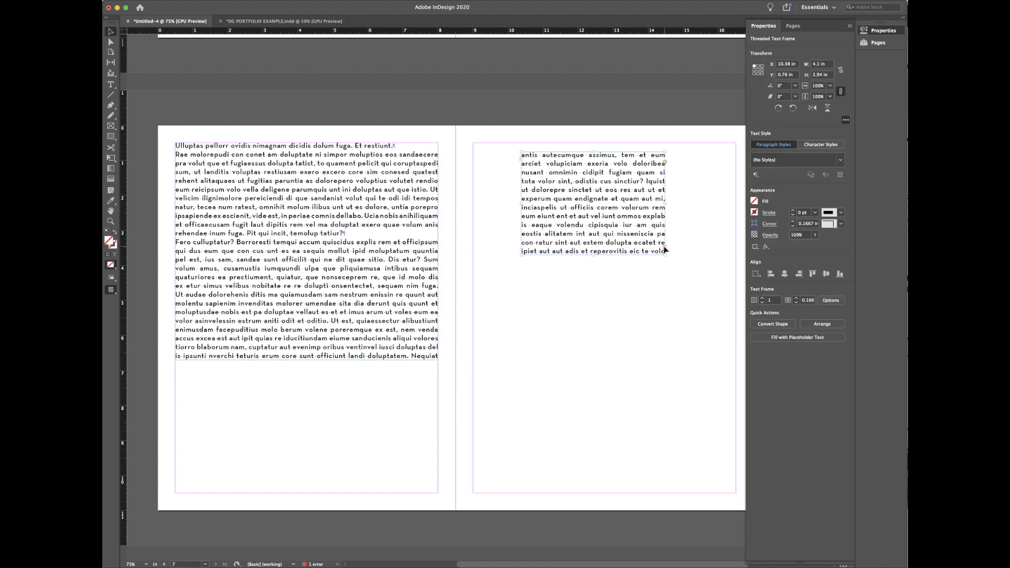
Step: Delete both text frames and place the loaded text afresh on the left page
key("BackSpace")
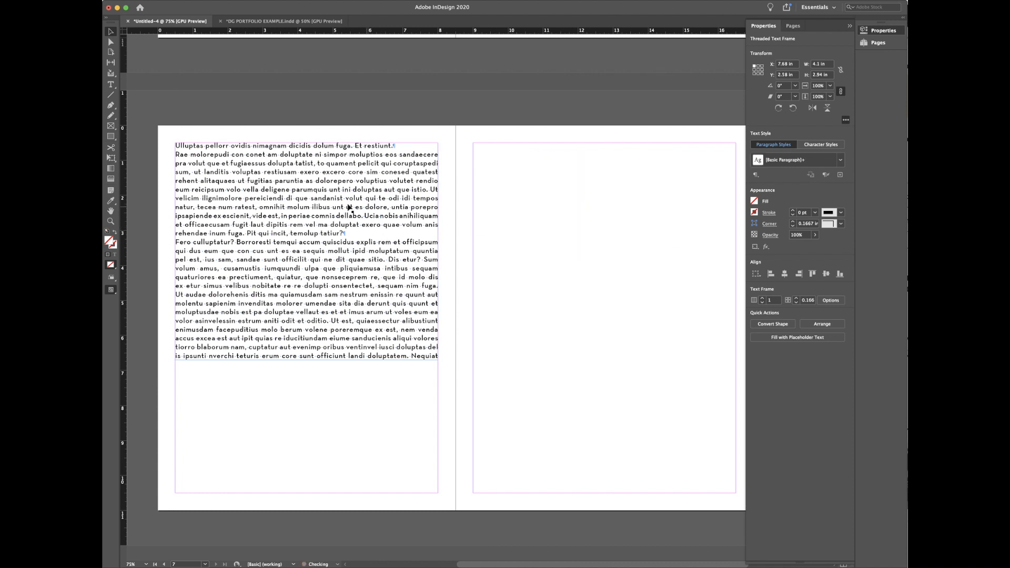
left_click(339, 206)
key("BackSpace")
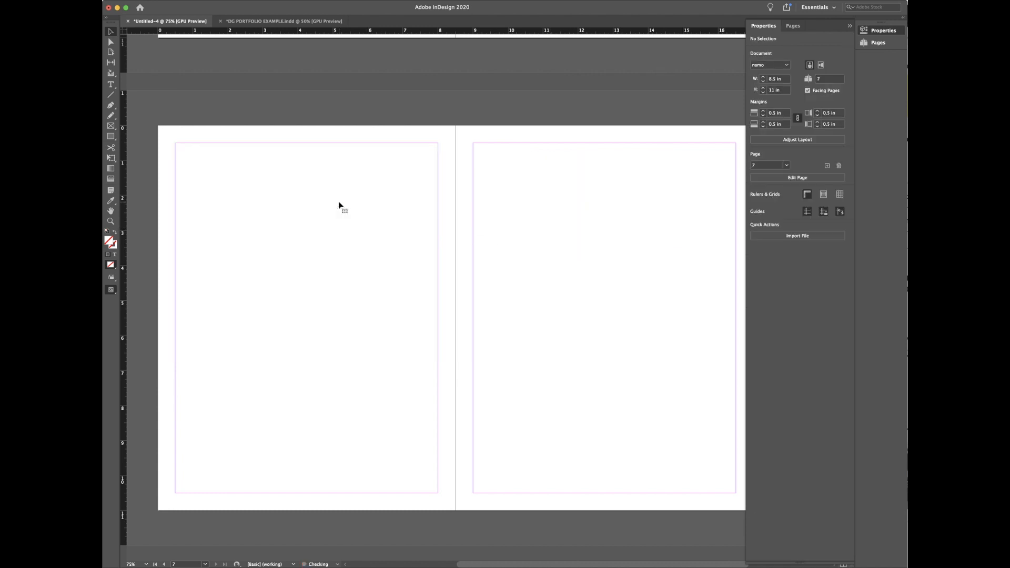
left_click(339, 206)
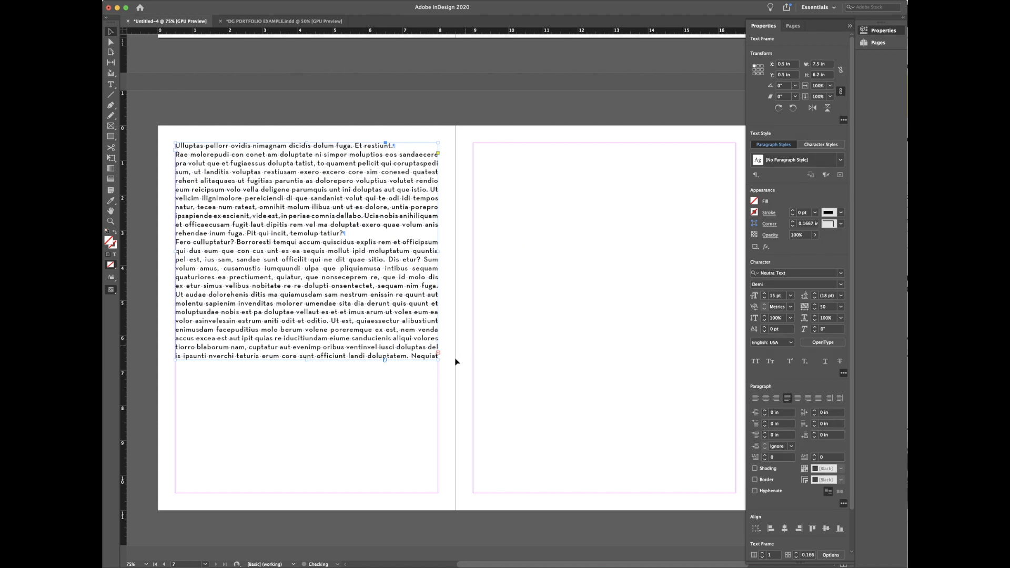
Step: Thread the overset text into a 7.5 in × 10 in frame filling page 7's margins
left_click(437, 352)
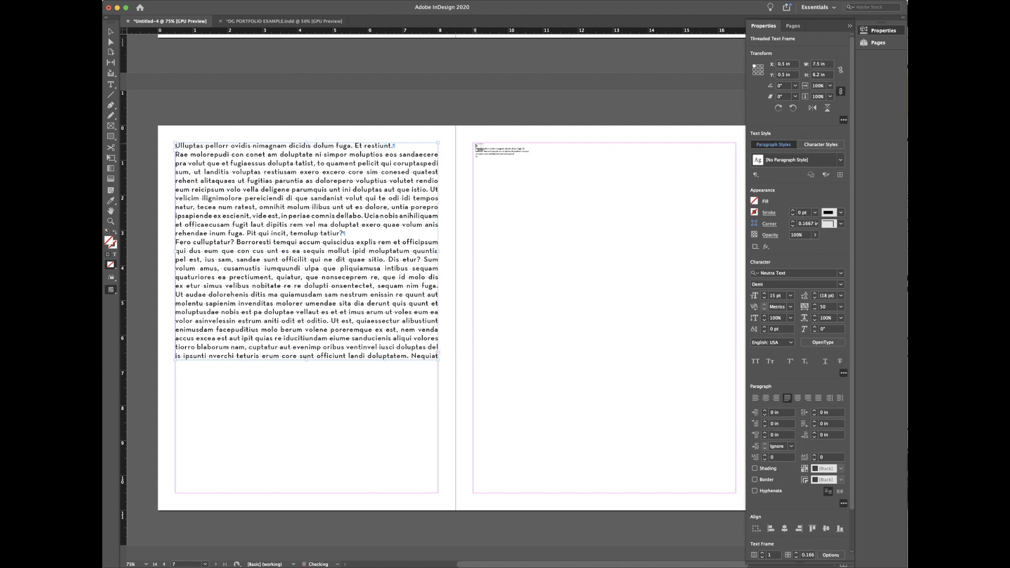
left_click(473, 144)
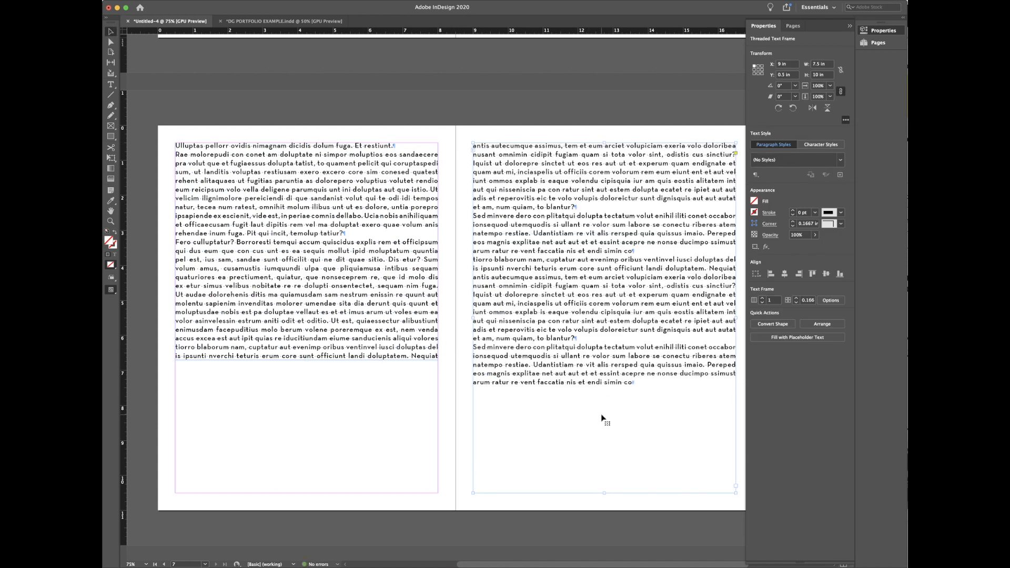
scroll(485, 411, "up", 1)
left_click(460, 403)
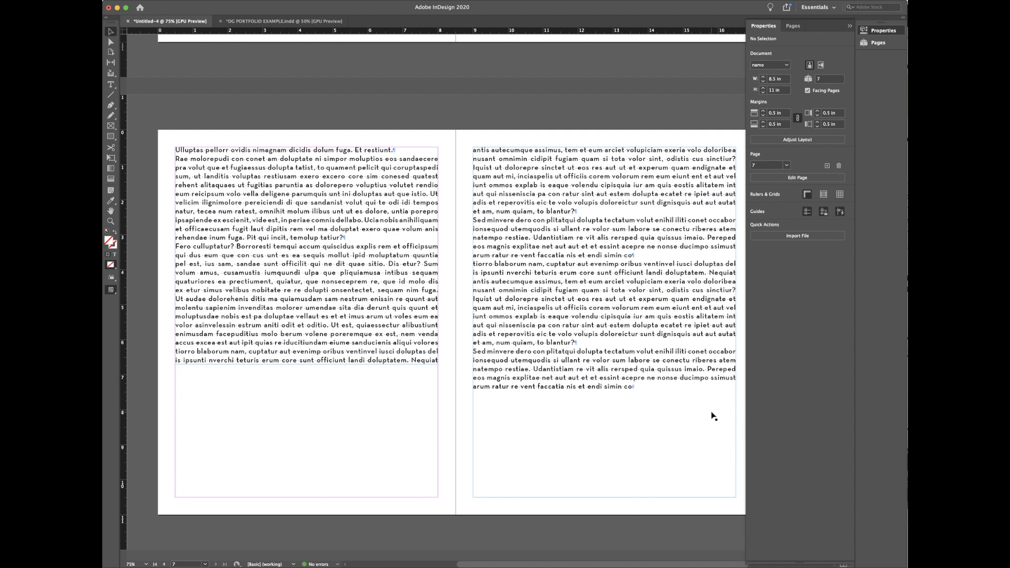
Step: Jump to page 2 from the Pages panel and scroll to the 2-3 spread with its four small frames and one large frame
left_click(878, 42)
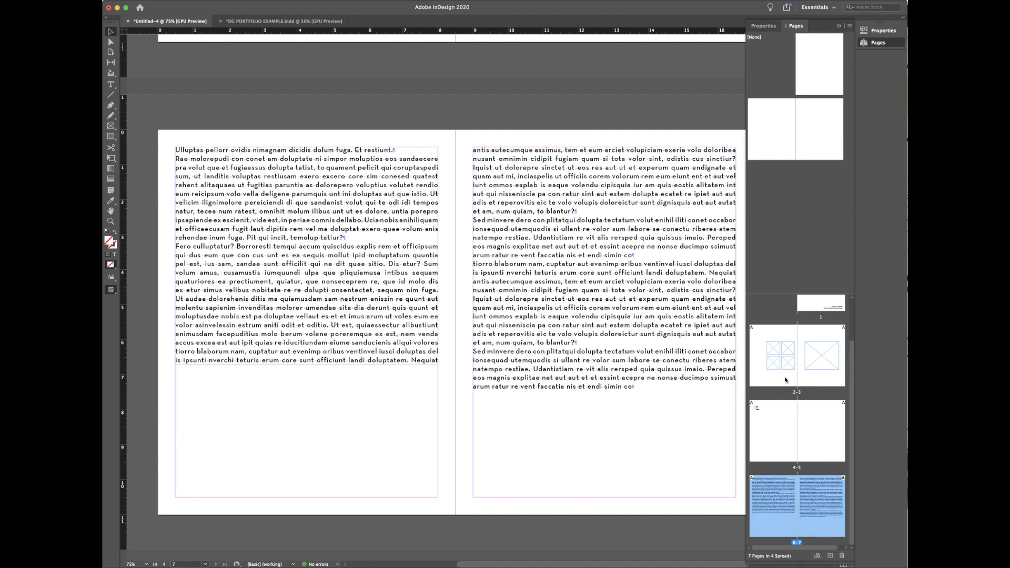
double_click(784, 378)
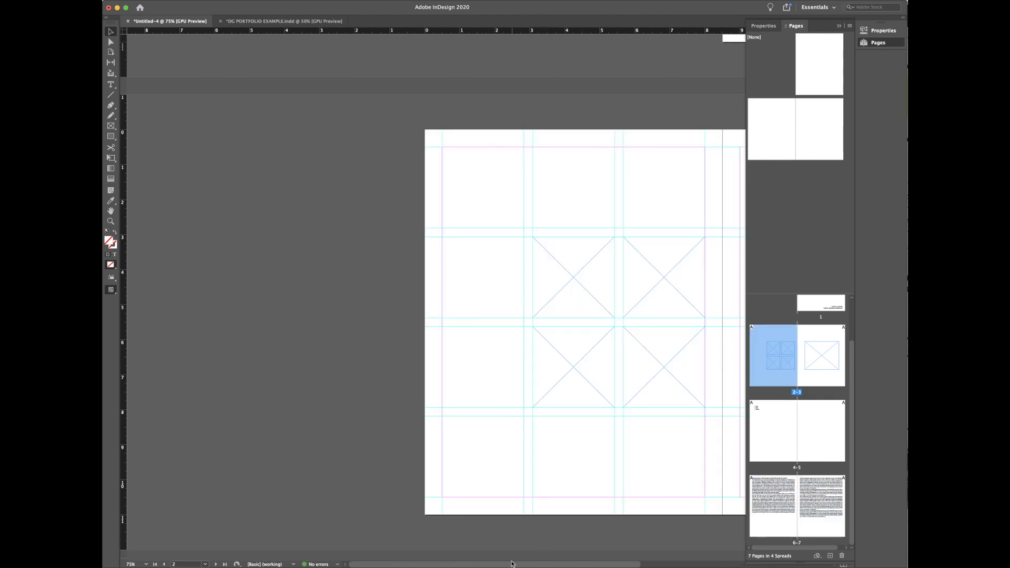
left_click_drag(523, 565, 624, 565)
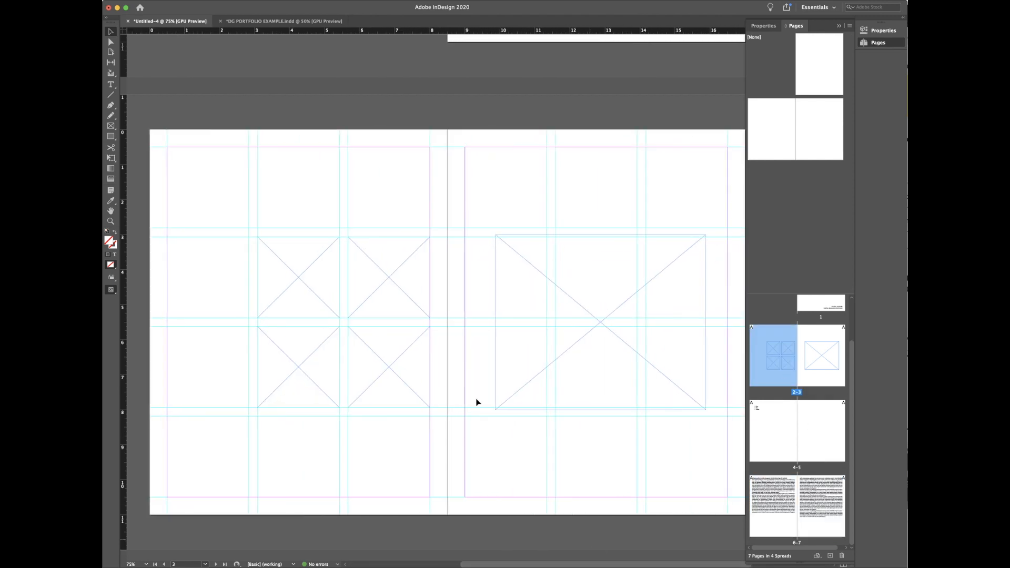
left_click(605, 356)
left_click(605, 469)
key("super+Tab")
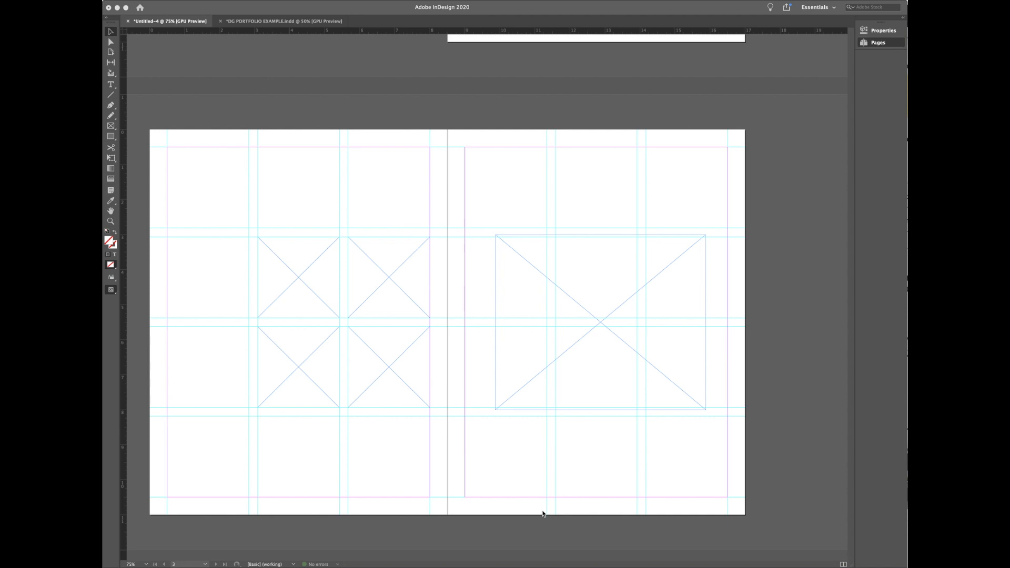
Step: Try moving and pasting a small page-2 frame, undo it, then select the whole 2-3 spread
scroll(543, 513, "down", 2)
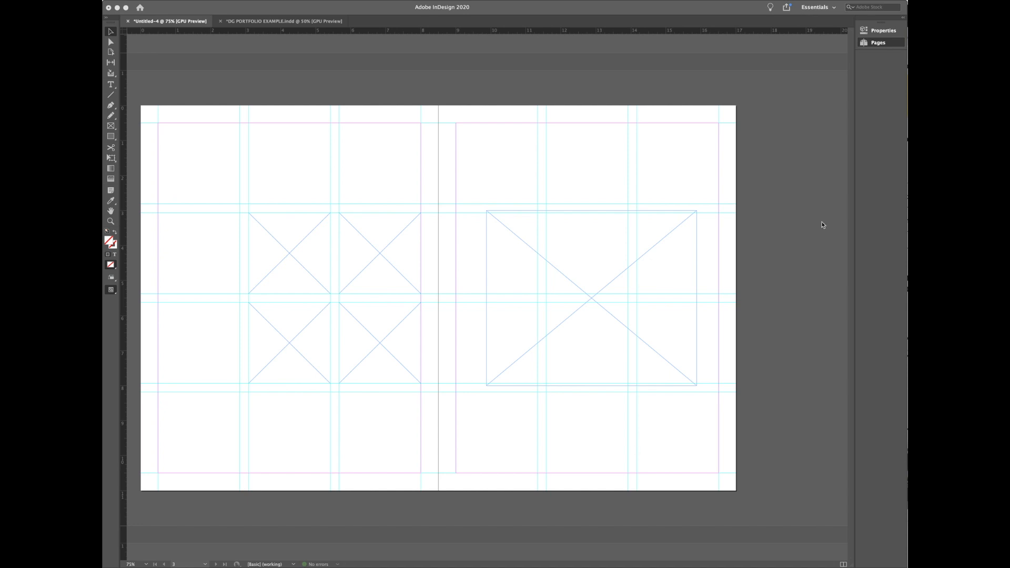
left_click(882, 44)
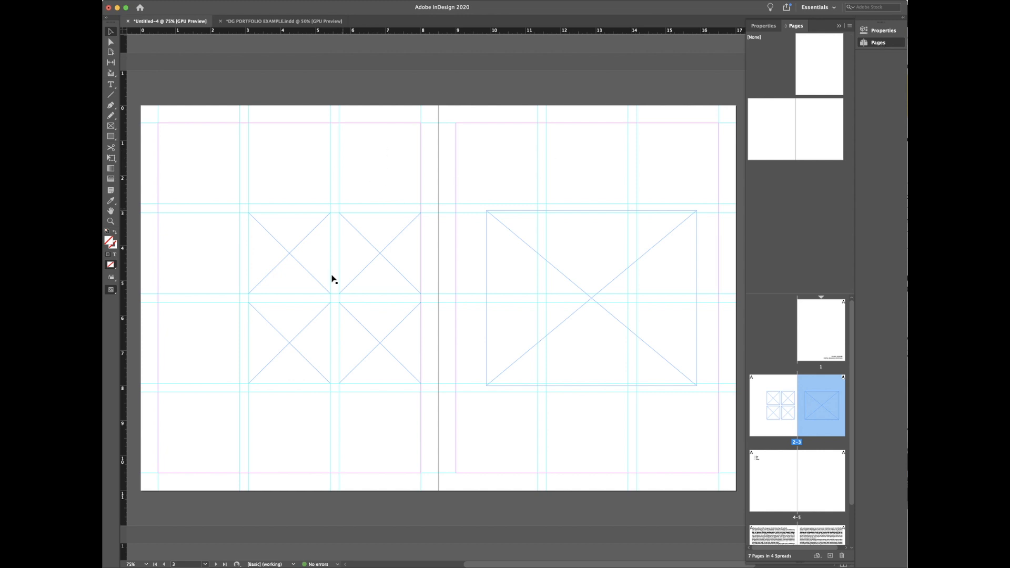
left_click(514, 274)
left_click(384, 273)
left_click_drag(382, 271, 359, 176)
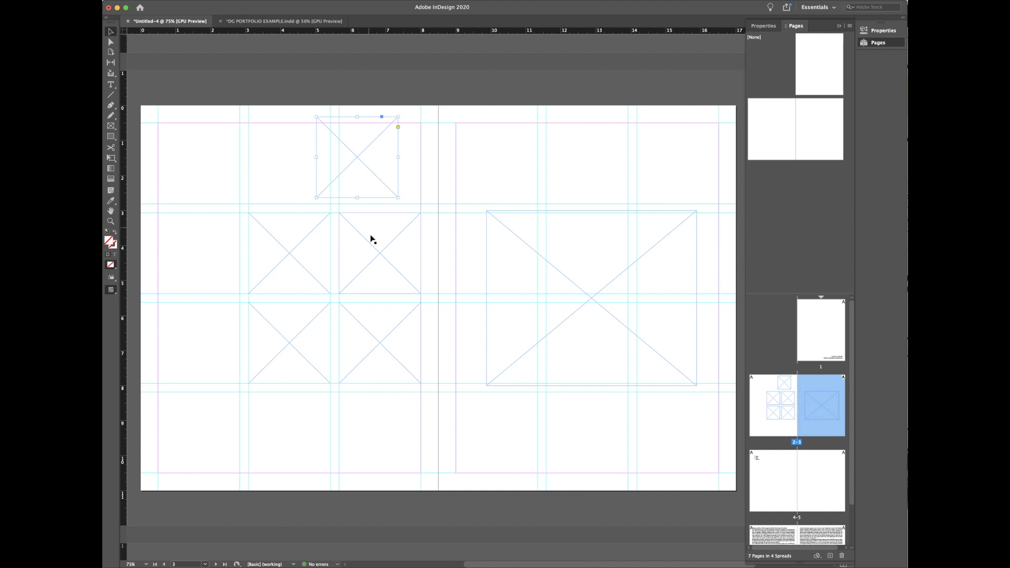
key("super+v")
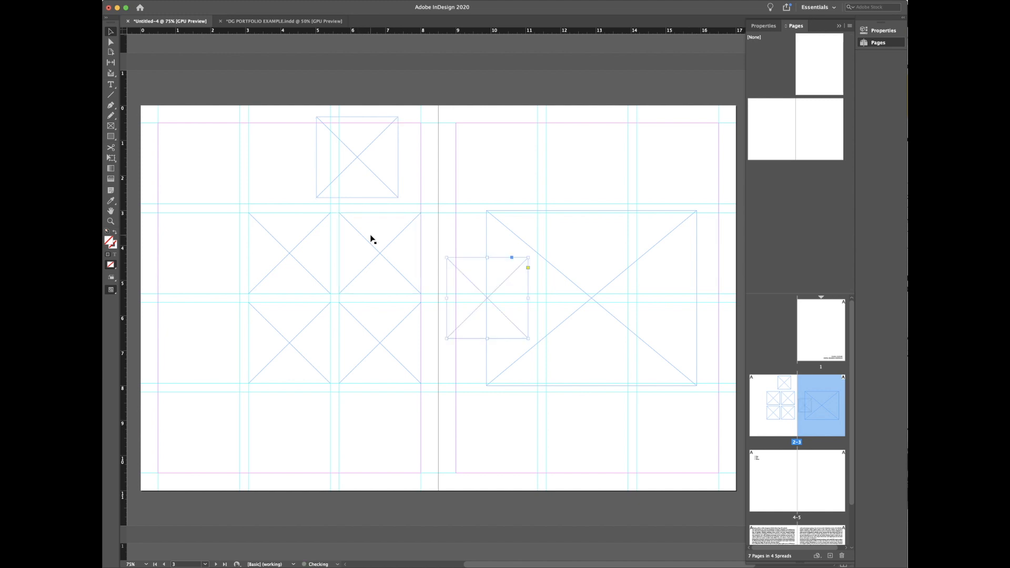
key("super+z")
key("super+z")
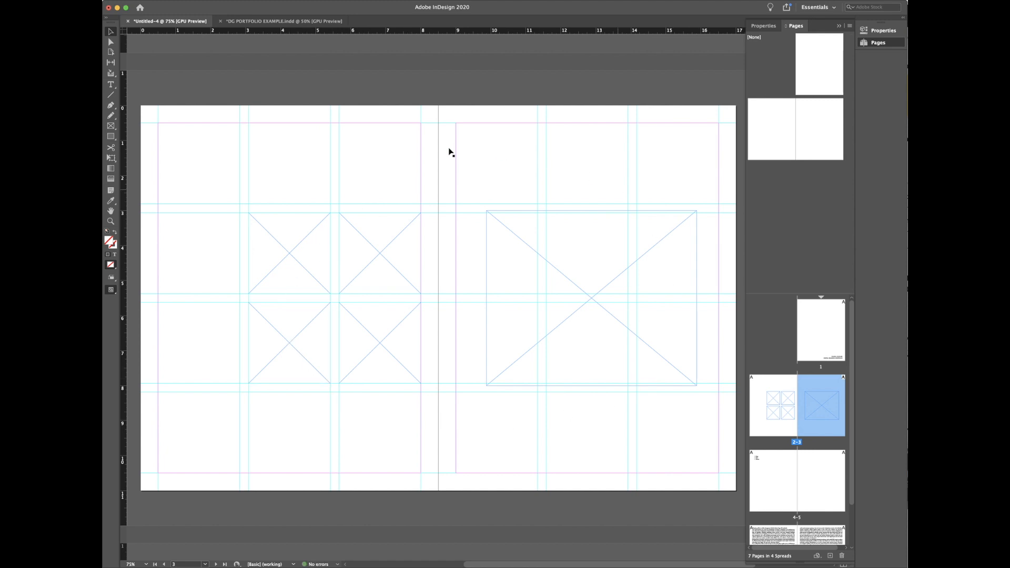
left_click(773, 413)
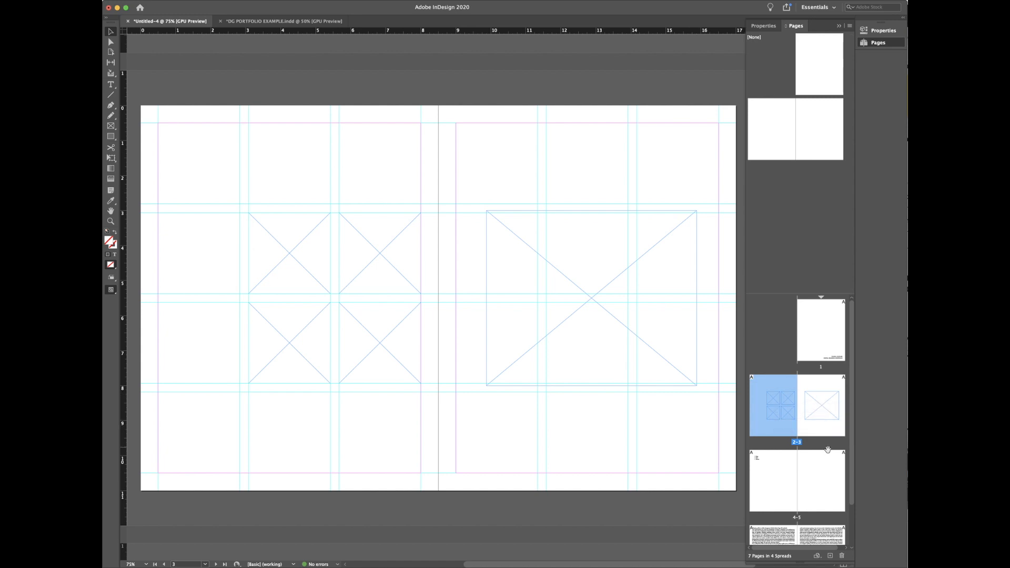
left_click(797, 444)
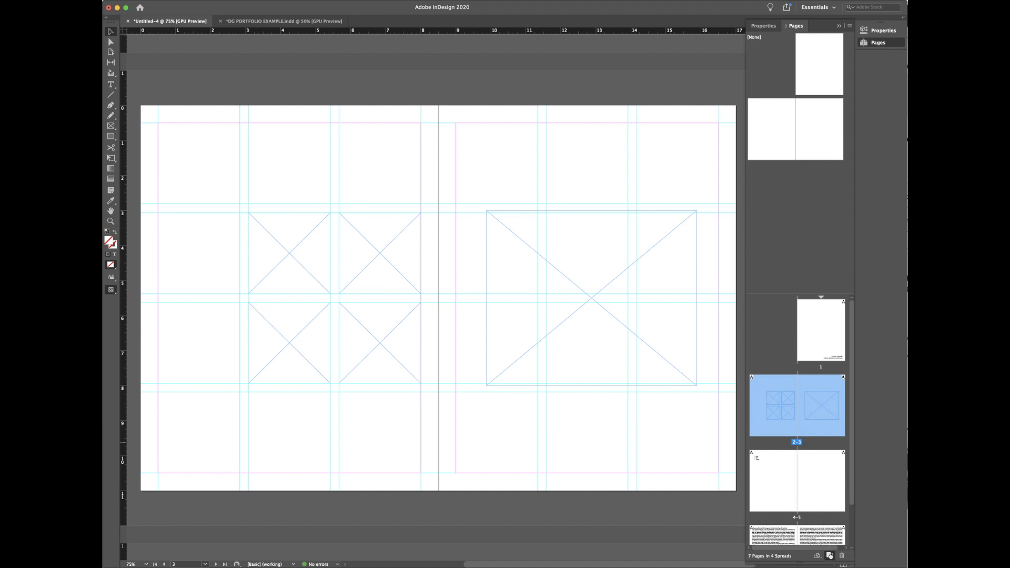
Step: Duplicate spread 2-3 as spread 8-9, undoing a misplaced drag of the copy
left_click_drag(829, 555, 829, 555)
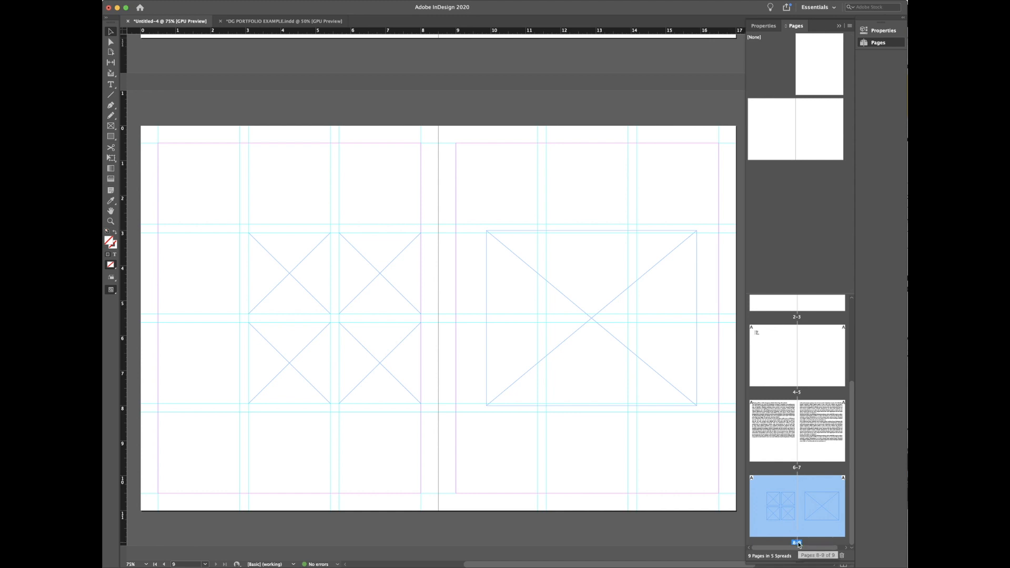
left_click_drag(797, 537, 795, 383)
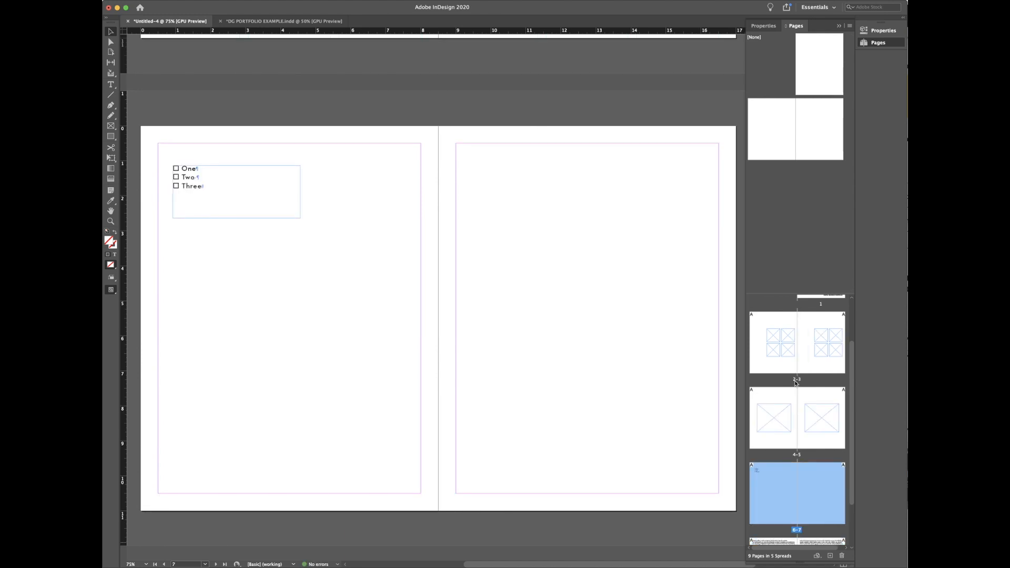
left_click_drag(797, 545, 752, 332)
scroll(794, 360, "up", 2)
scroll(799, 390, "up", 2)
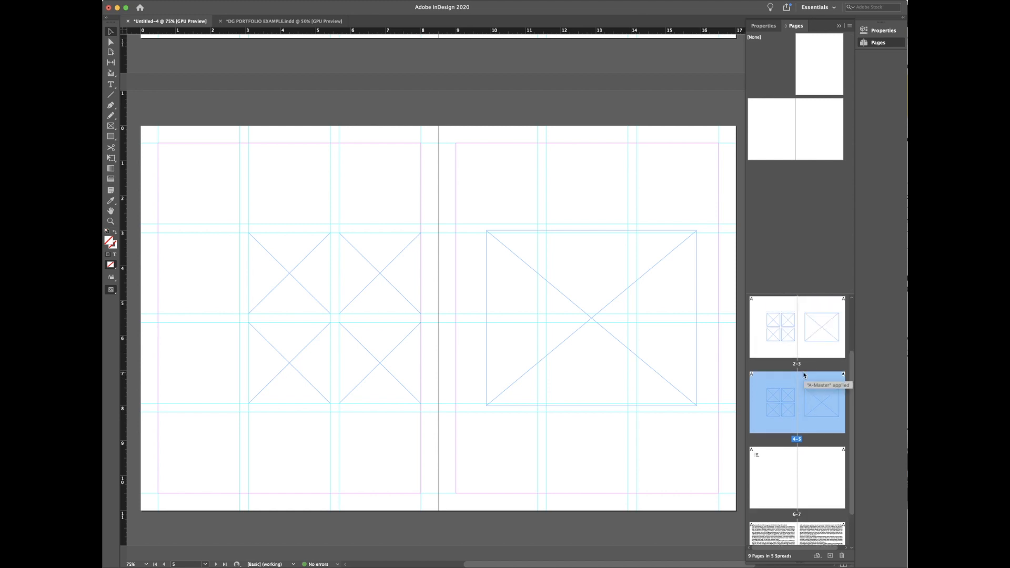
key("super+z")
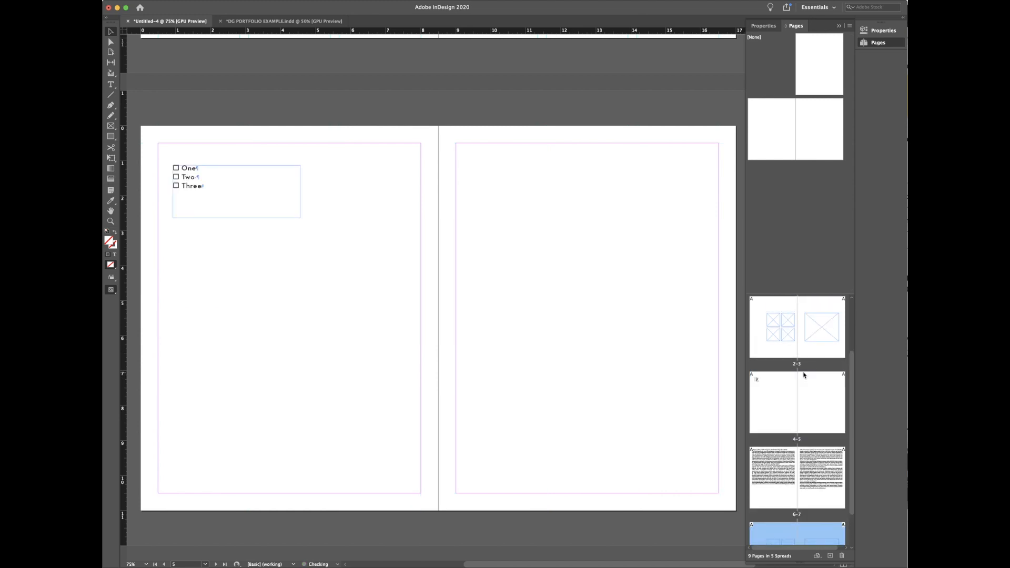
scroll(813, 512, "down", 2)
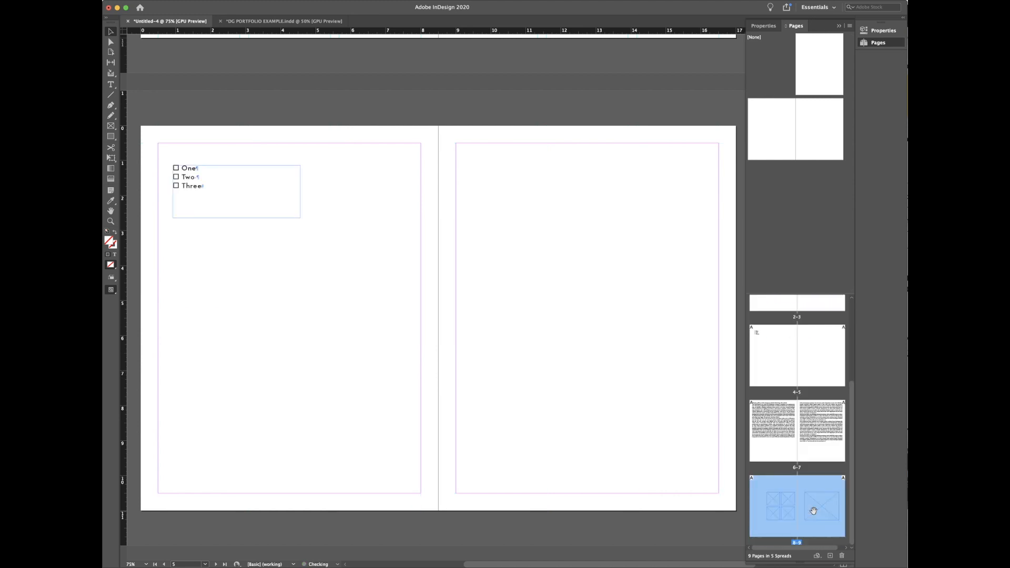
Step: Use Move Pages to place the duplicated spread 8-9 after page 3
right_click(796, 546)
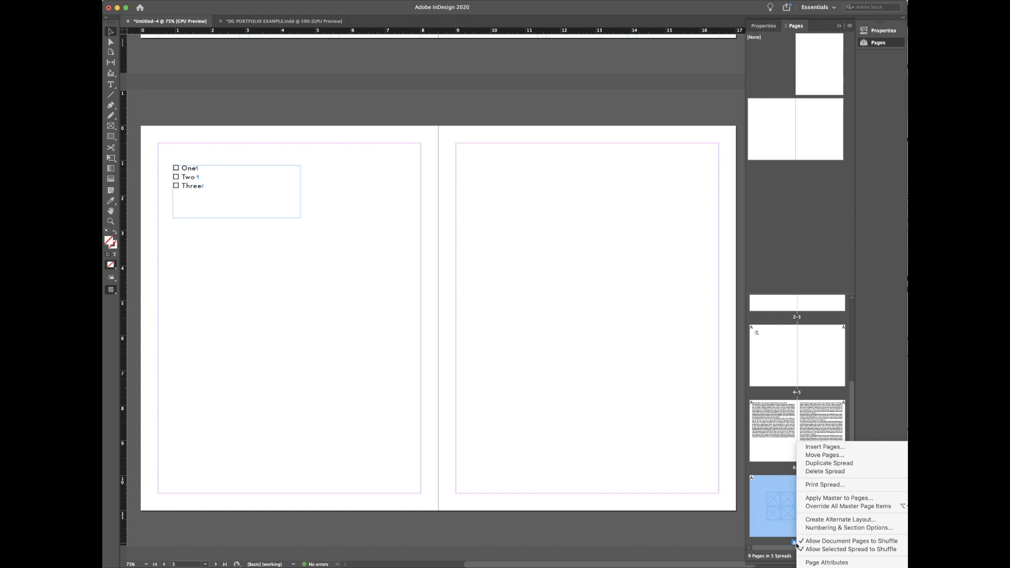
left_click(818, 455)
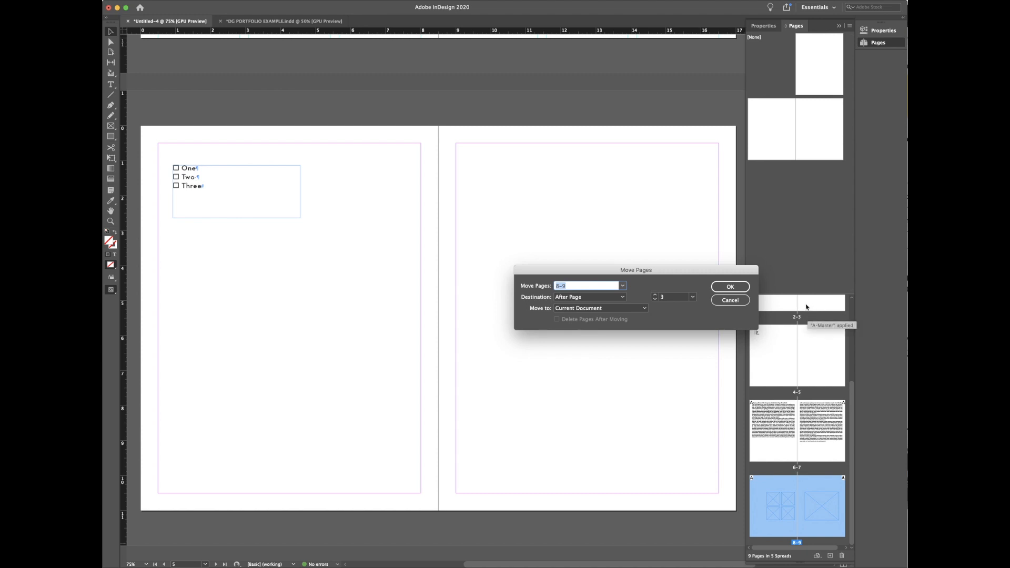
left_click(725, 291)
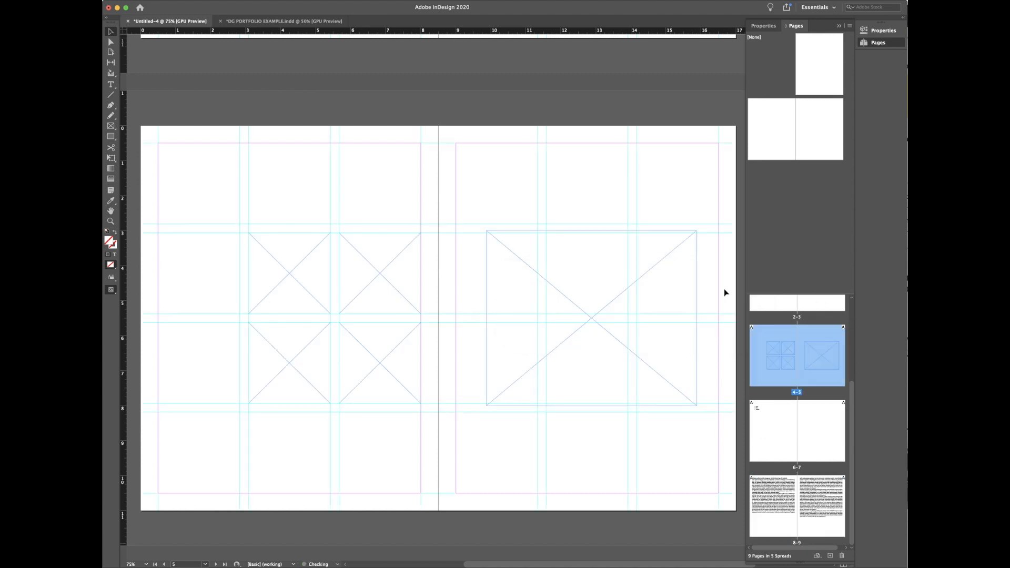
scroll(798, 393, "up", 3)
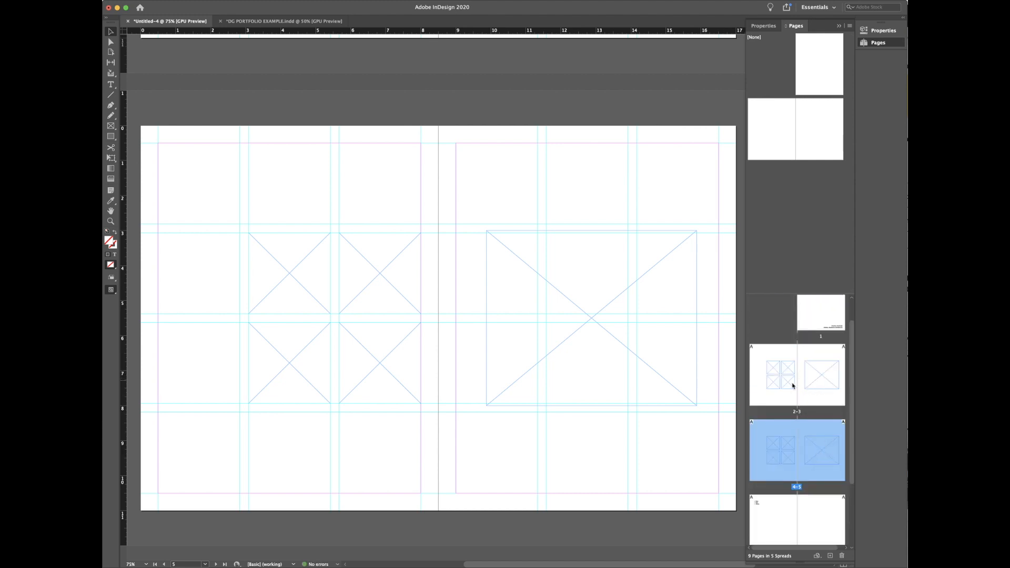
Step: Delete the new 4-5 spread and bring spread 2-3 into the document view
left_click(841, 557)
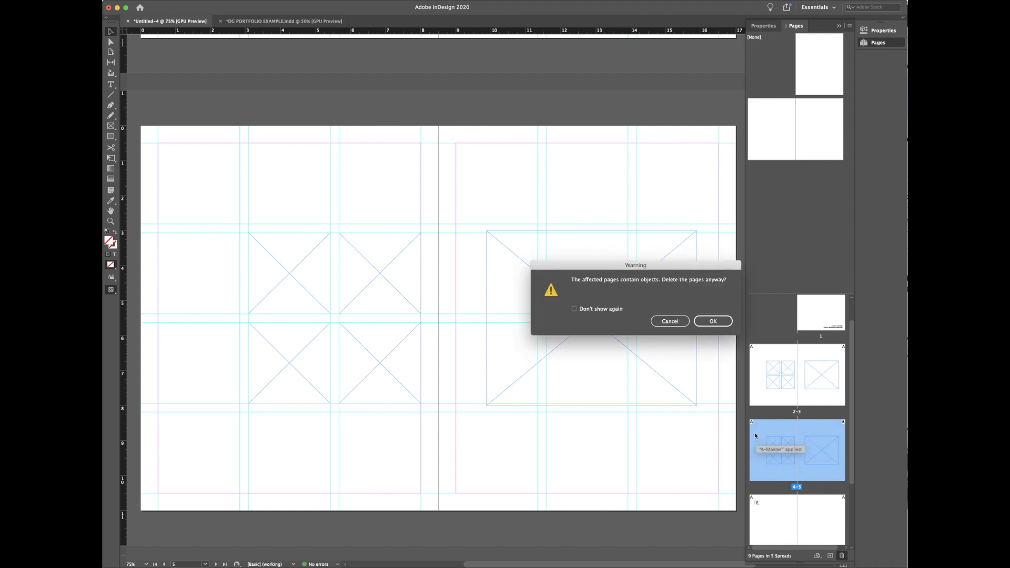
left_click(710, 321)
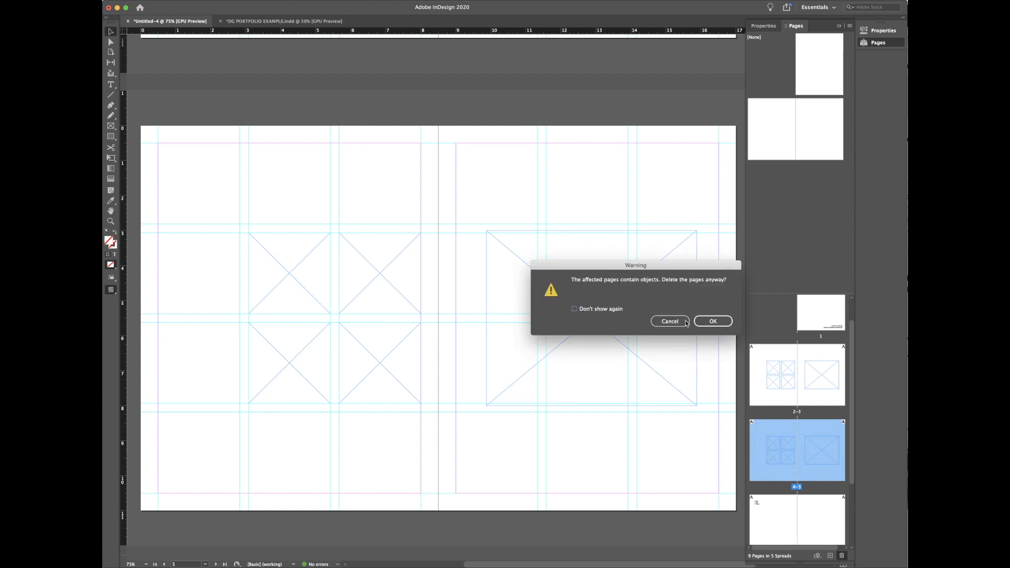
left_click(797, 414)
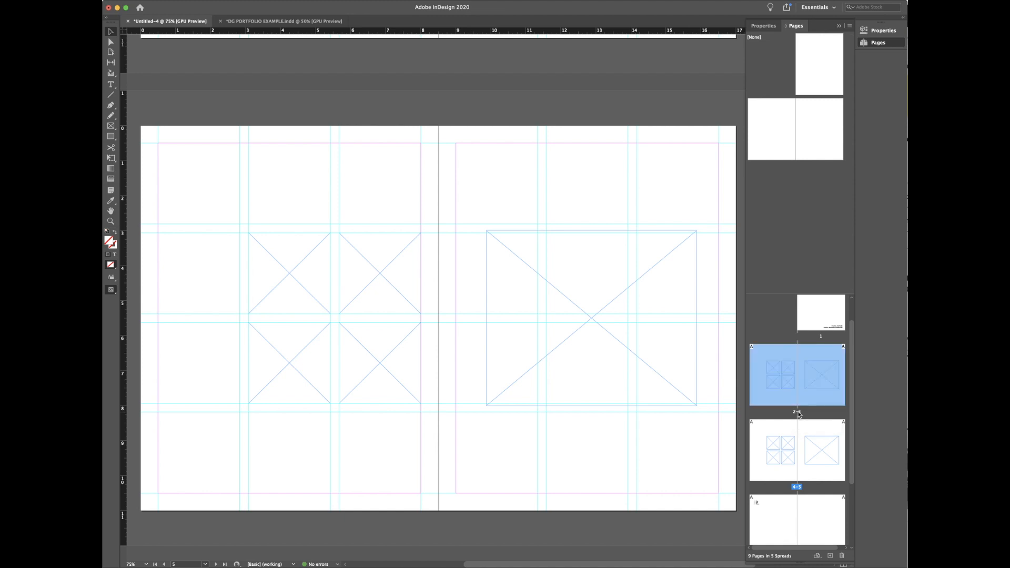
double_click(797, 413)
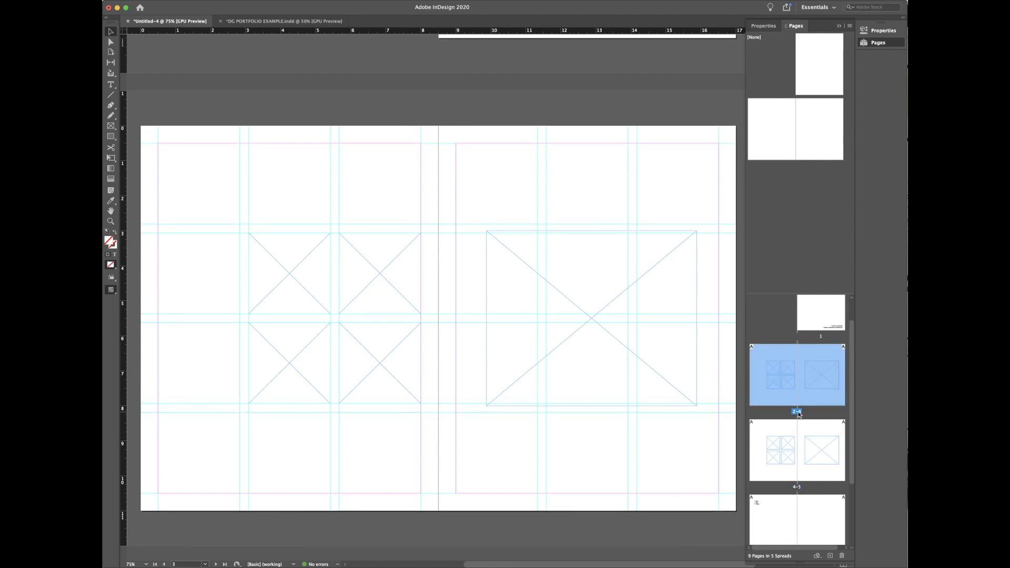
Step: Duplicate spread 2-3, then delete the resulting extra spread 10-11
right_click(798, 413)
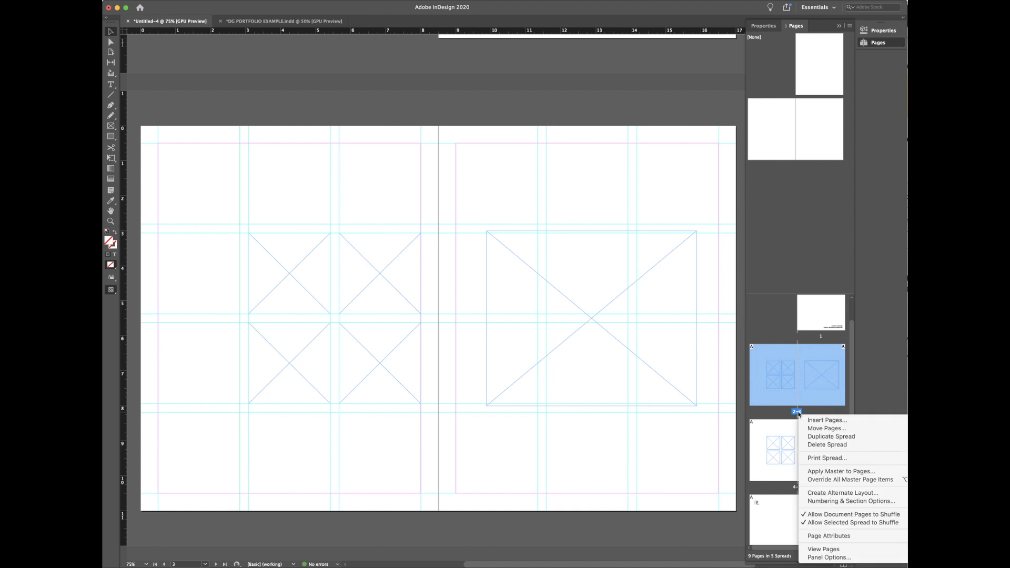
left_click(813, 437)
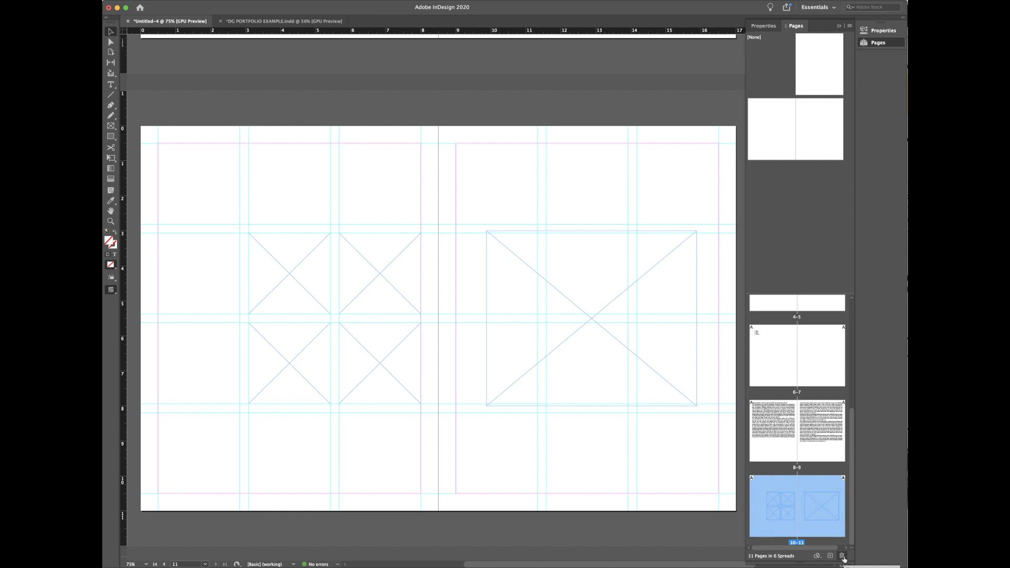
left_click(842, 556)
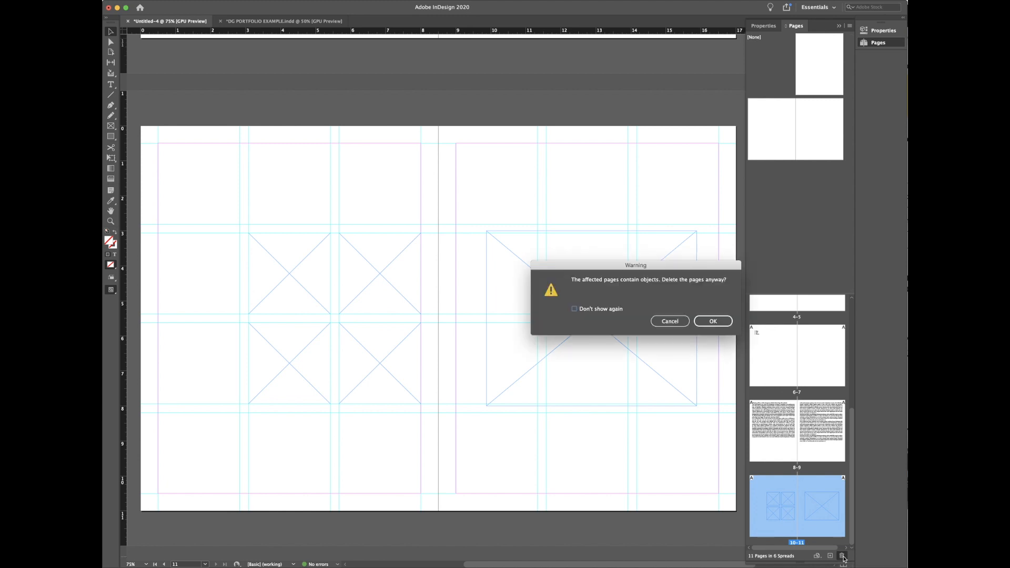
left_click(713, 322)
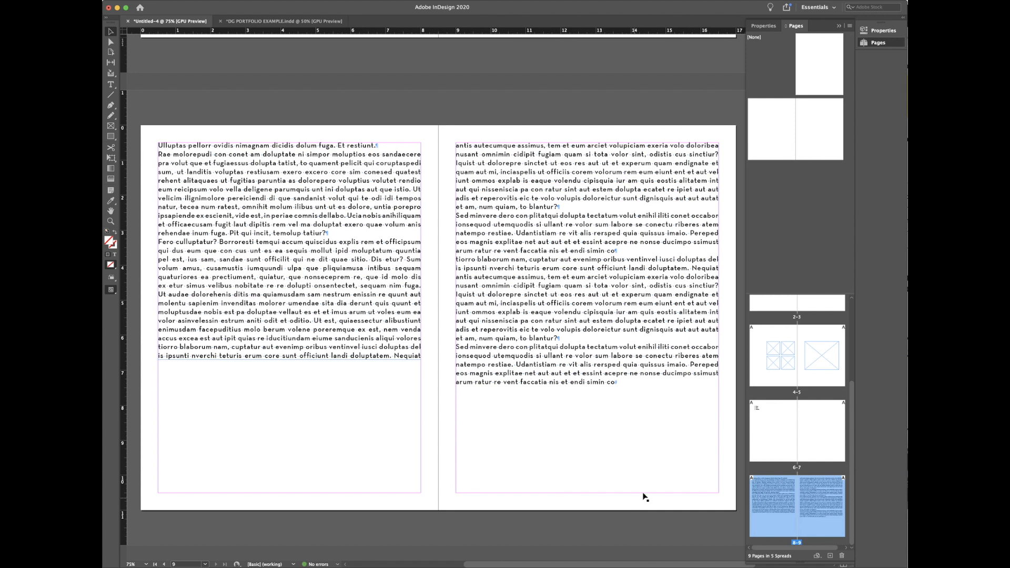
scroll(808, 379, "up", 2)
left_click(776, 372)
left_click(773, 322)
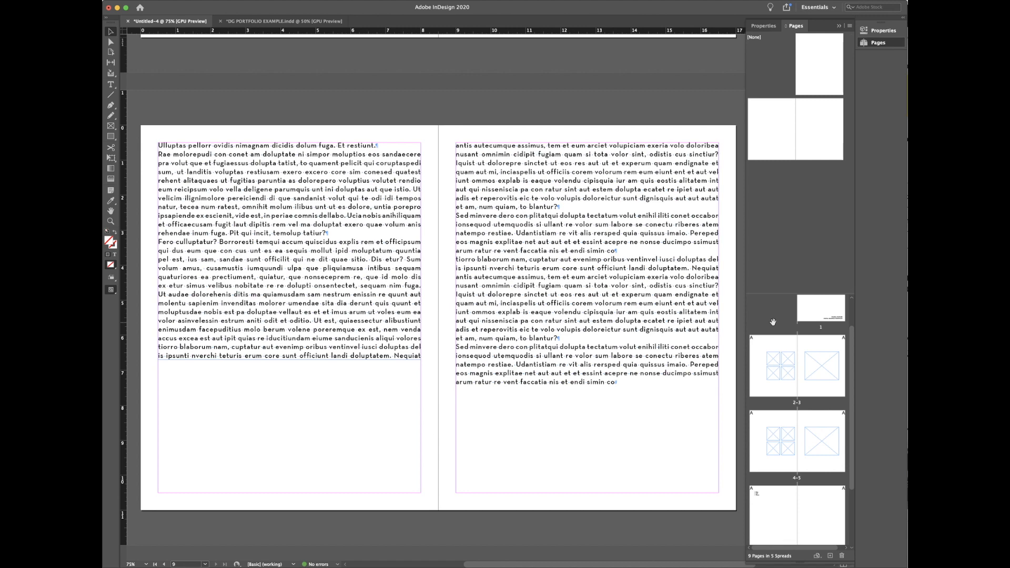
double_click(786, 351)
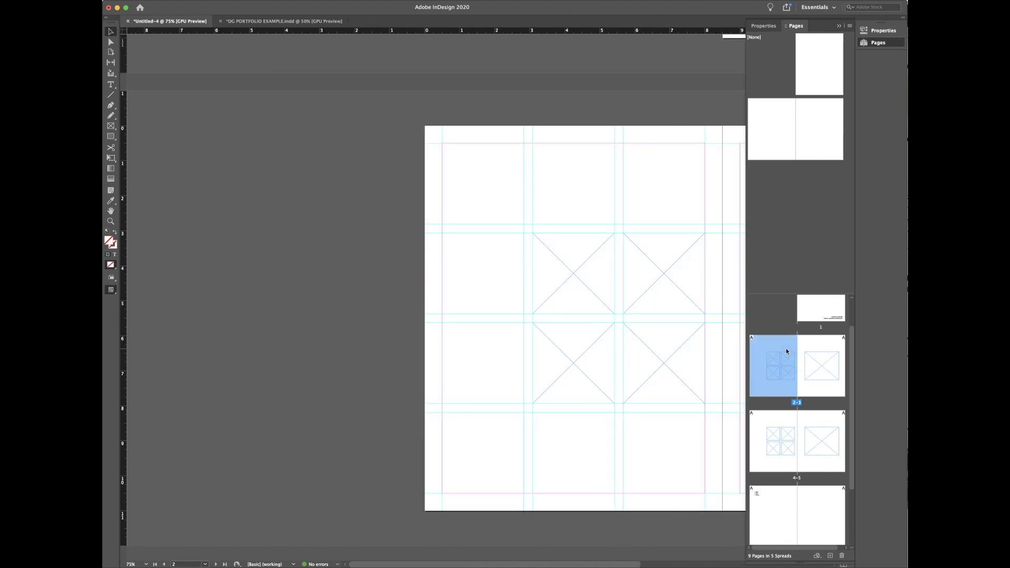
double_click(785, 444)
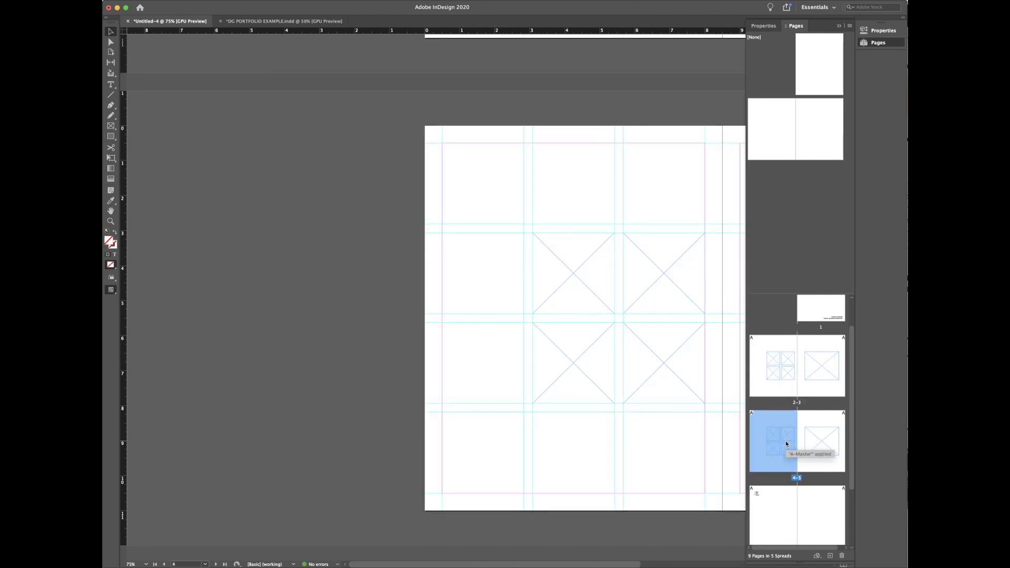
key("super+minus")
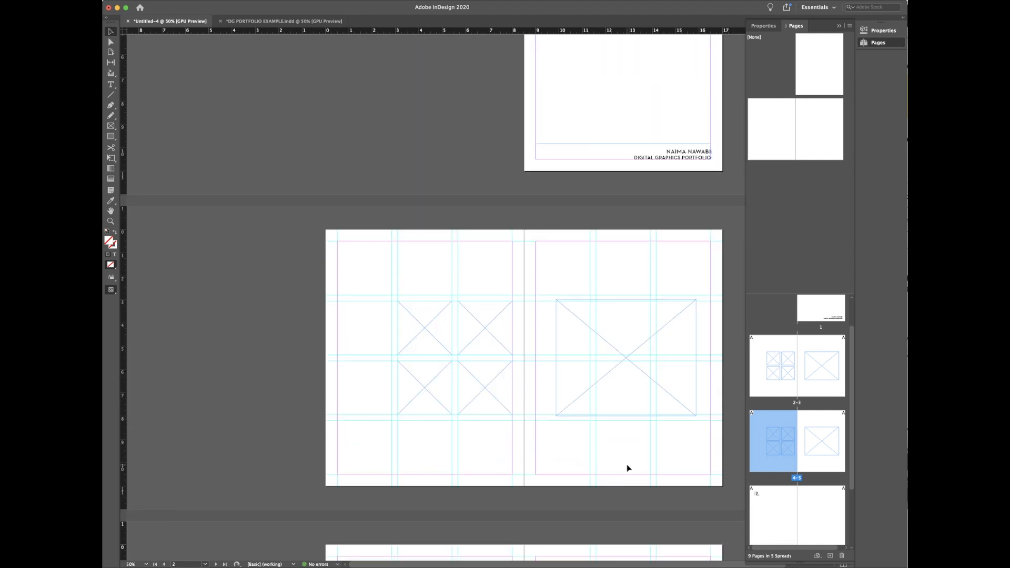
key("super+equal")
left_click_drag(446, 564, 483, 564)
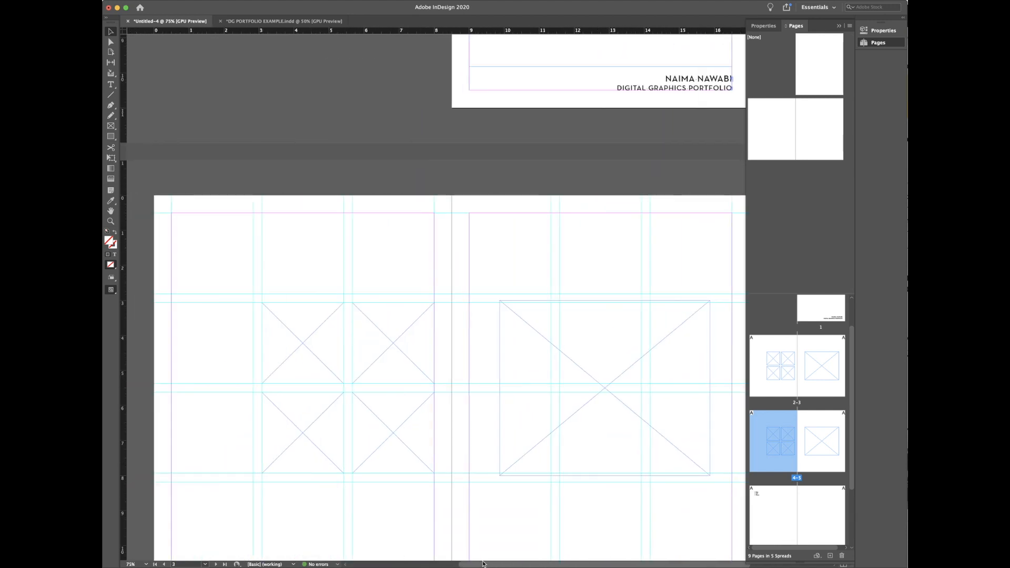
scroll(498, 480, "down", 5)
scroll(498, 480, "up", 4)
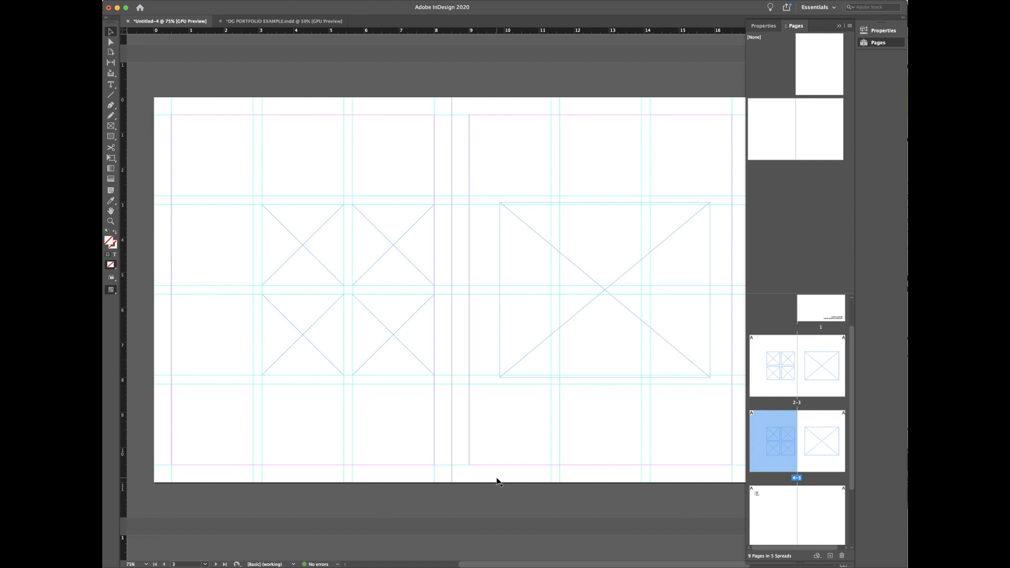
scroll(546, 479, "down", 5)
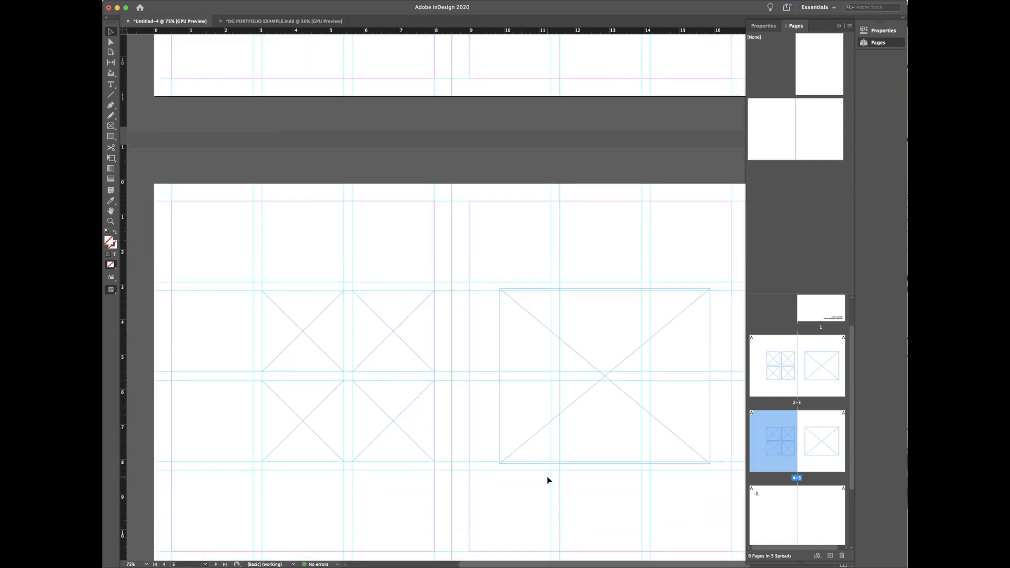
scroll(547, 479, "up", 4)
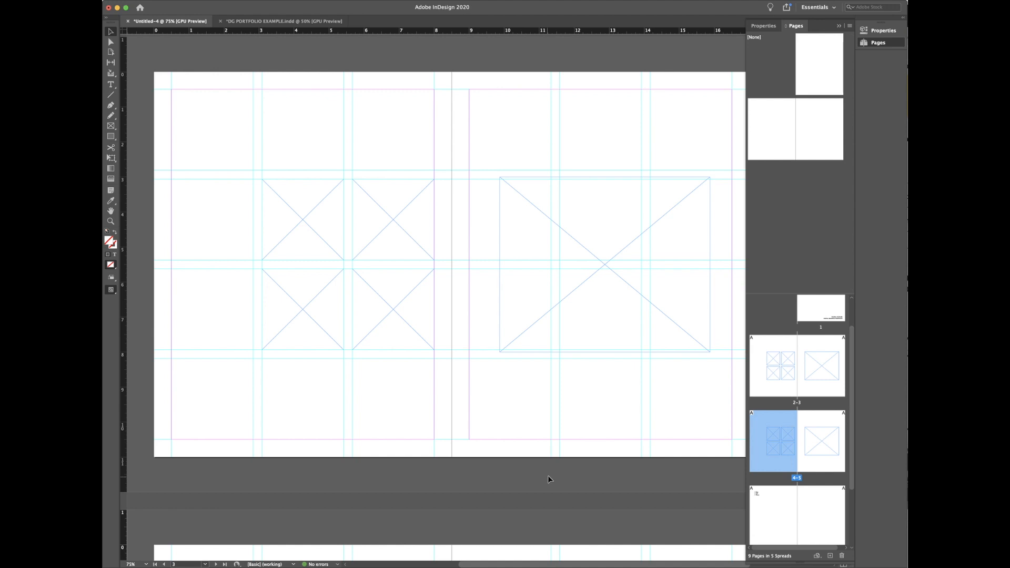
scroll(378, 136, "up", 1)
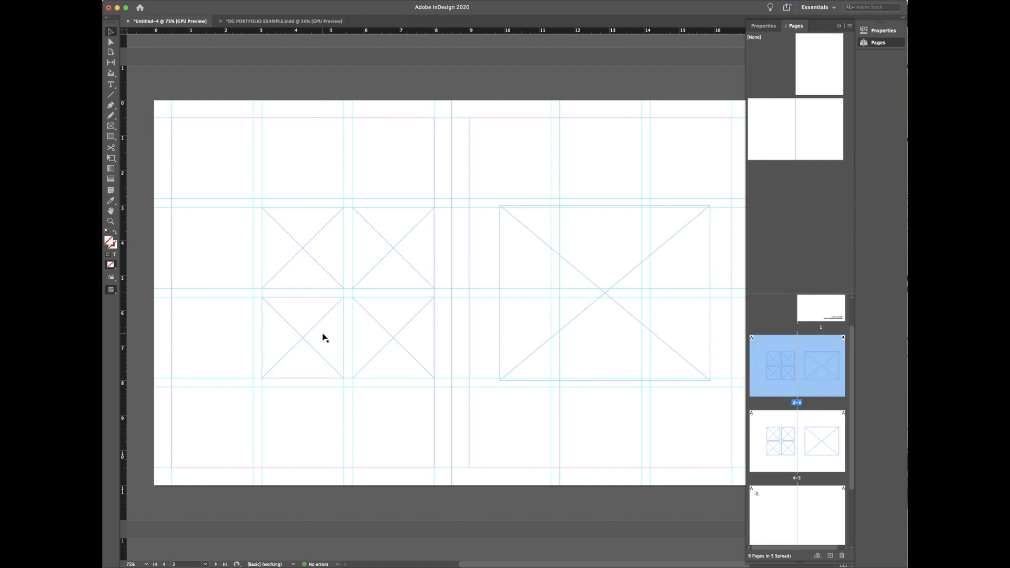
Step: Delete the bottom-left and top-left placeholder frames, then restore them with undo
key("Delete")
left_click(320, 256)
key("Delete")
key("super+z")
key("super+z")
left_click_drag(222, 168, 451, 448)
left_click(447, 443)
Step: Delete all four small placeholder frames together and select the large right-page frame
left_click(326, 252)
left_click(384, 261, "shift")
left_click_drag(225, 175, 446, 413)
left_click(321, 270)
key("Delete")
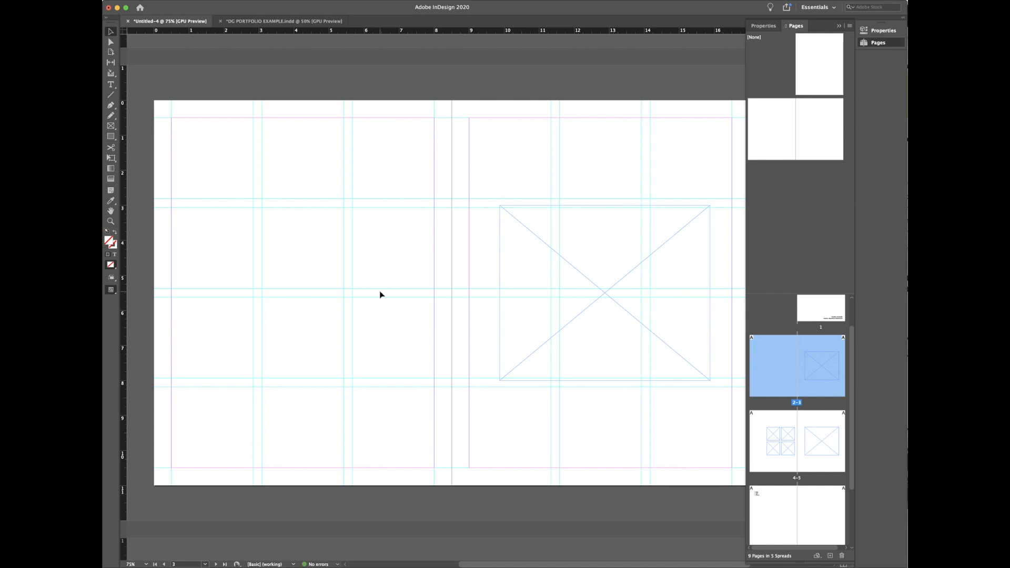
left_click(659, 286)
Step: Place emma_villaSavoye.psd into the selected large frame with Cmd+D
key("super+d")
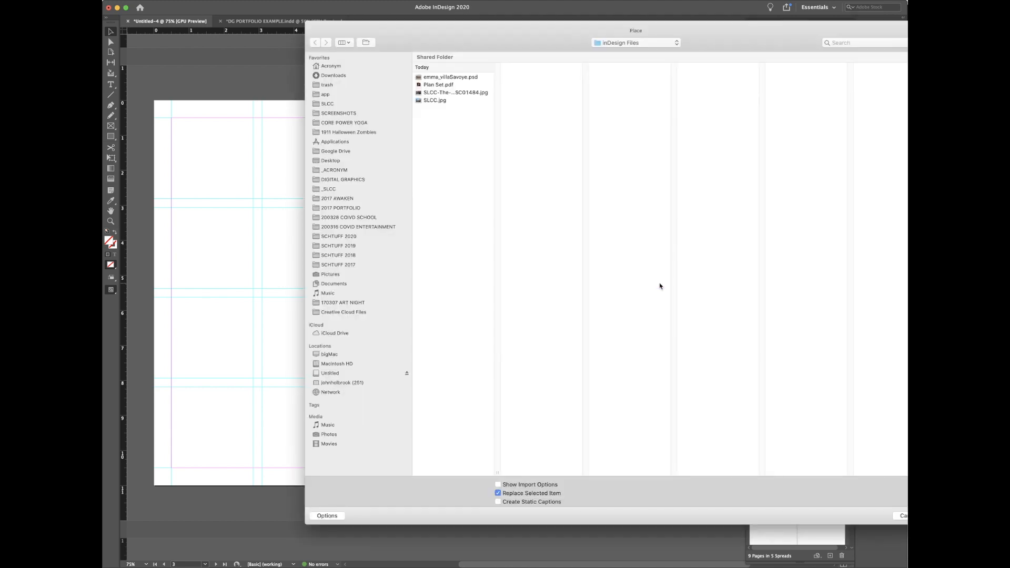
left_click(465, 78)
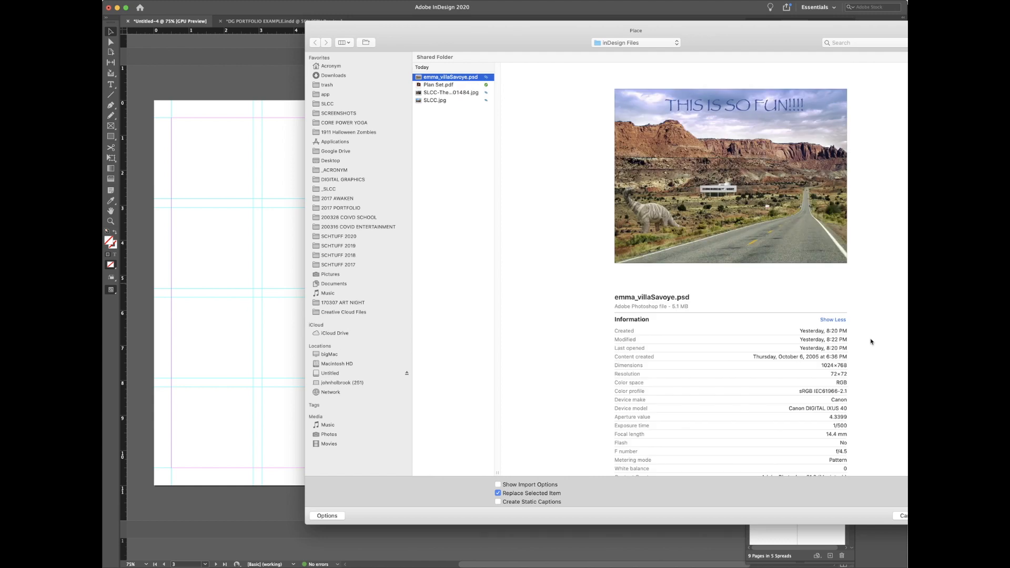
left_click_drag(737, 44, 596, 36)
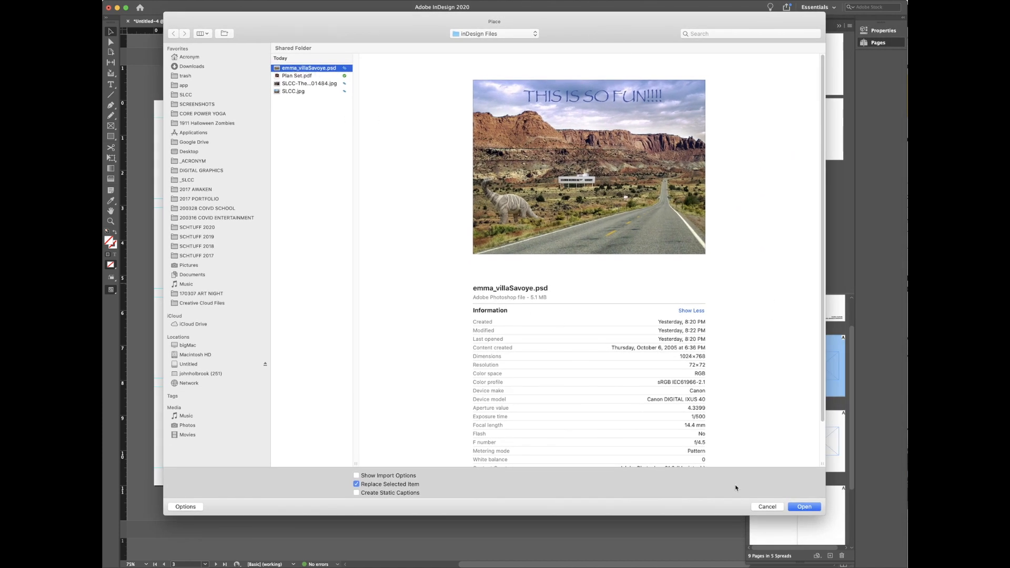
left_click(810, 508)
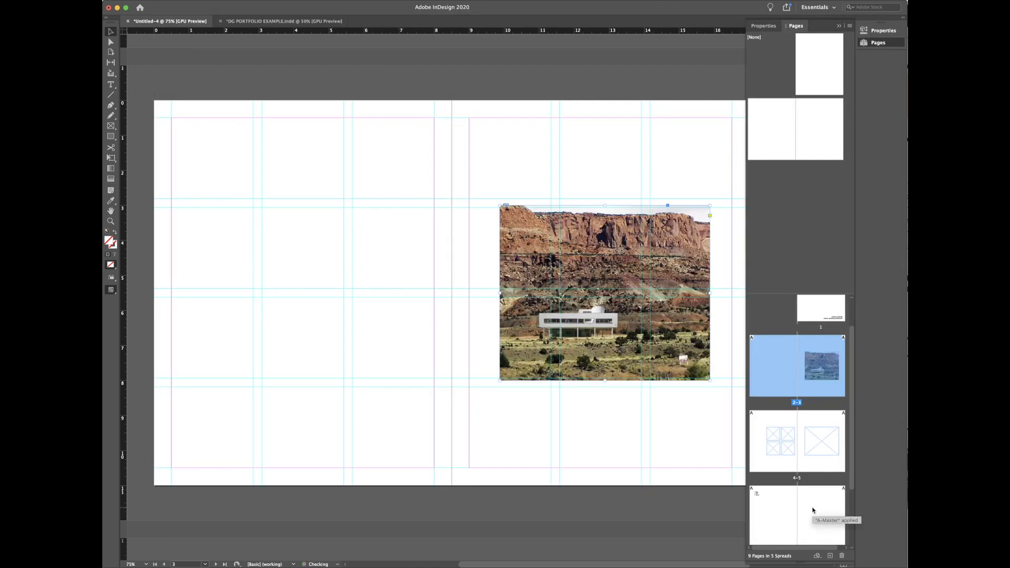
left_click(646, 418)
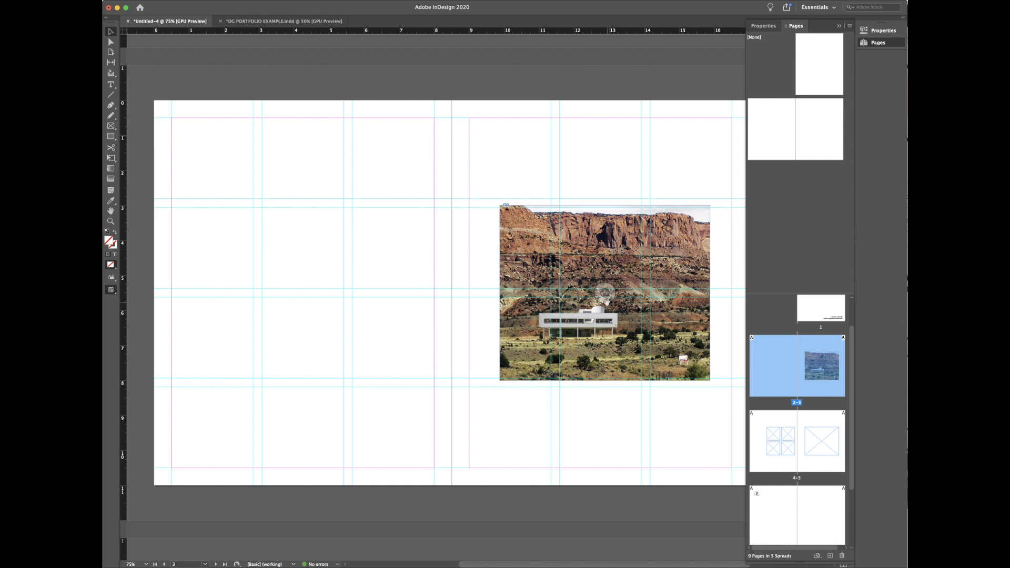
left_click(607, 323)
Step: Place emma_villaSavoye.psd into the right-page frame again and check its properties
key("super+d")
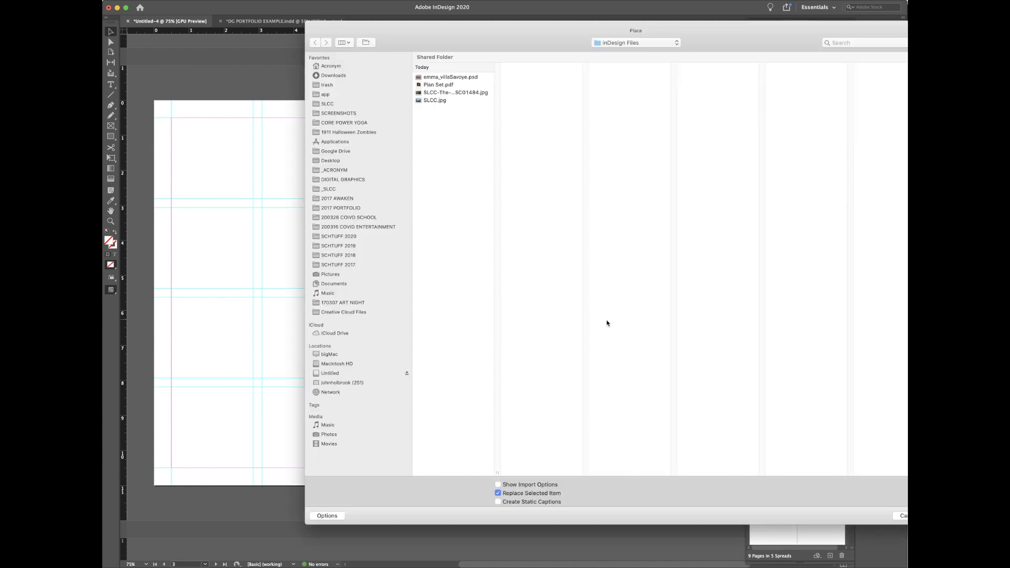
left_click(446, 77)
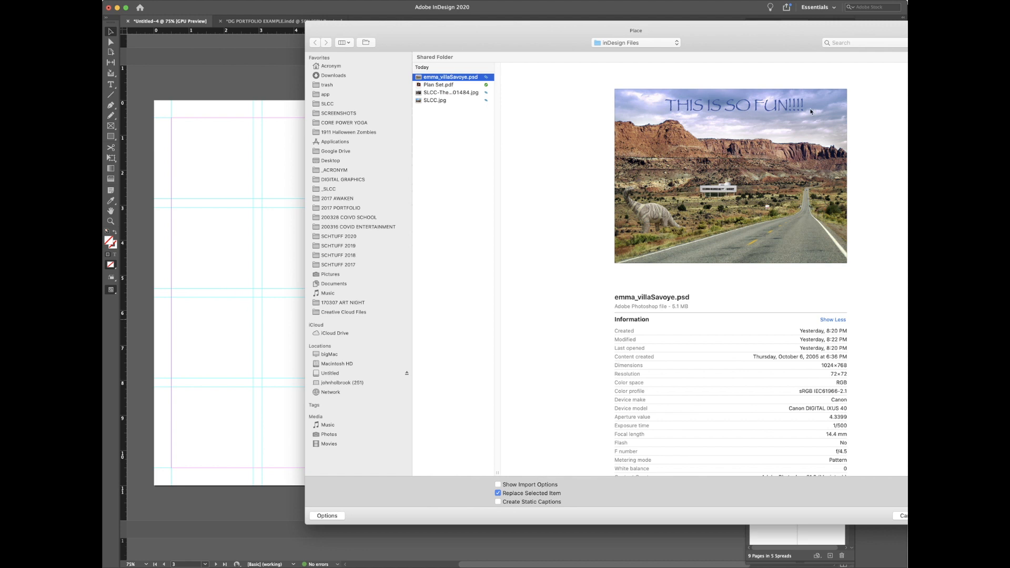
left_click(898, 516)
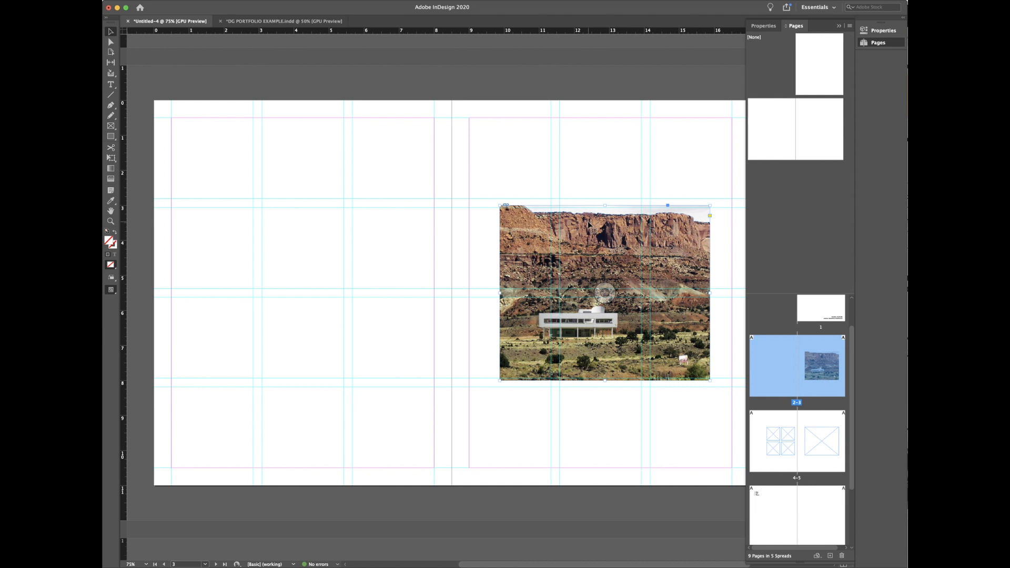
left_click(891, 33)
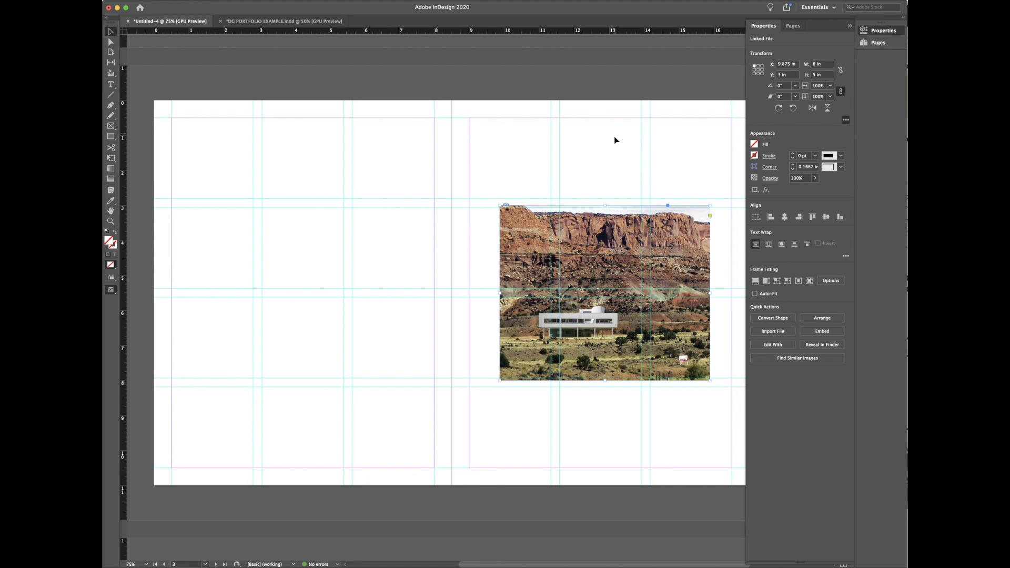
left_click(613, 151)
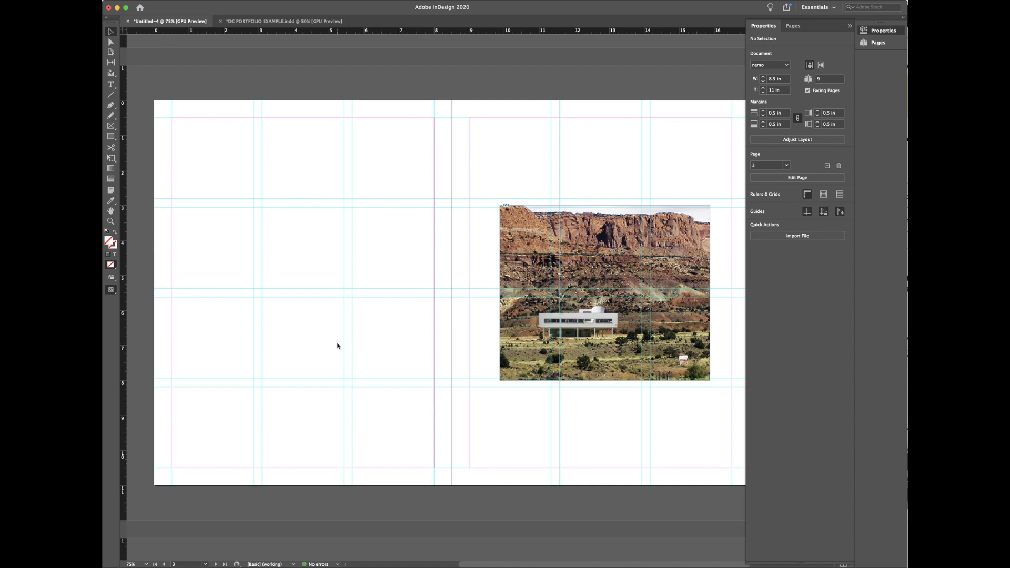
Step: Place emma_villaSavoye.psd at full size on the left page and shift it up-left
key("super+d")
left_click(465, 78)
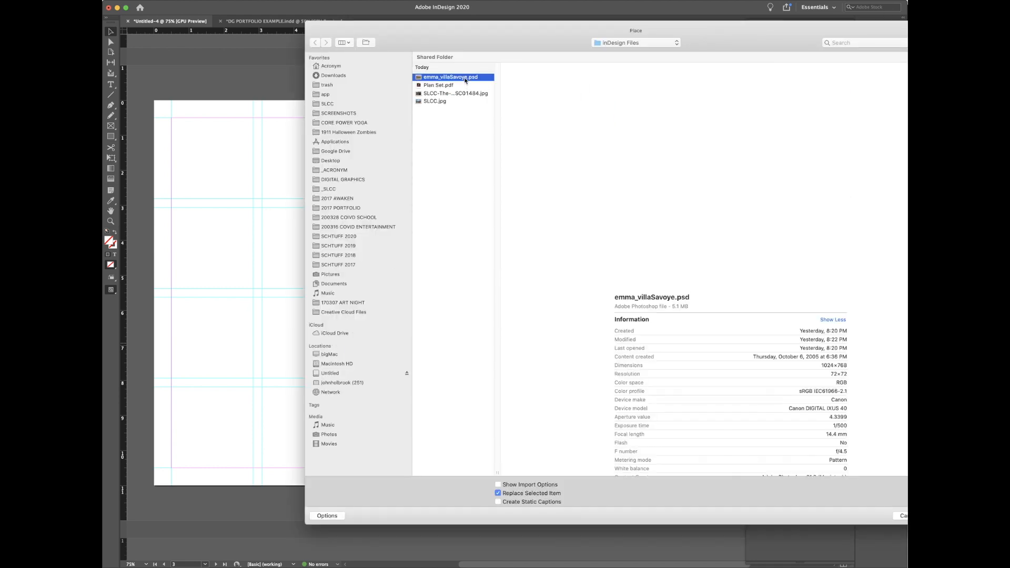
double_click(465, 79)
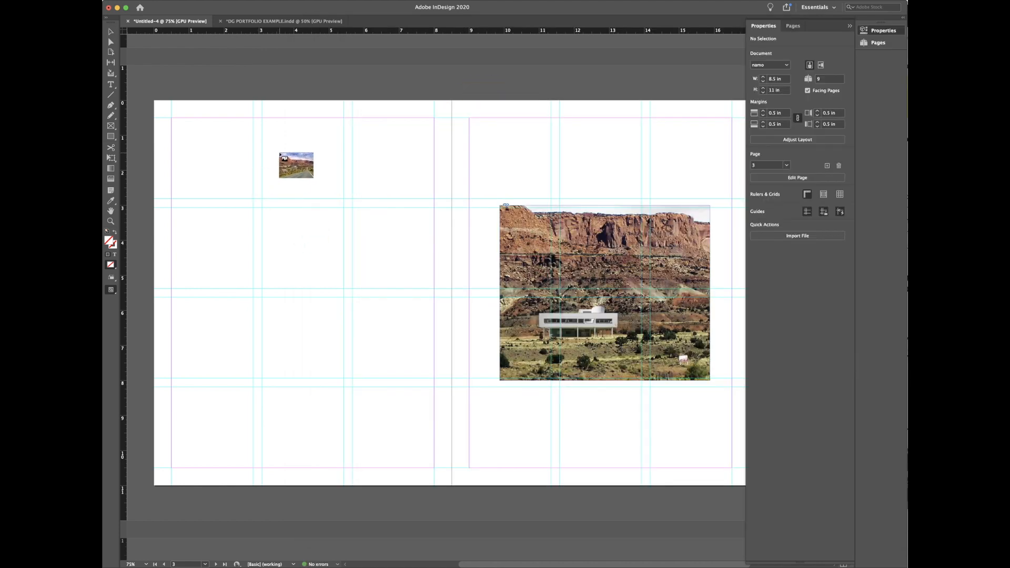
left_click(181, 159)
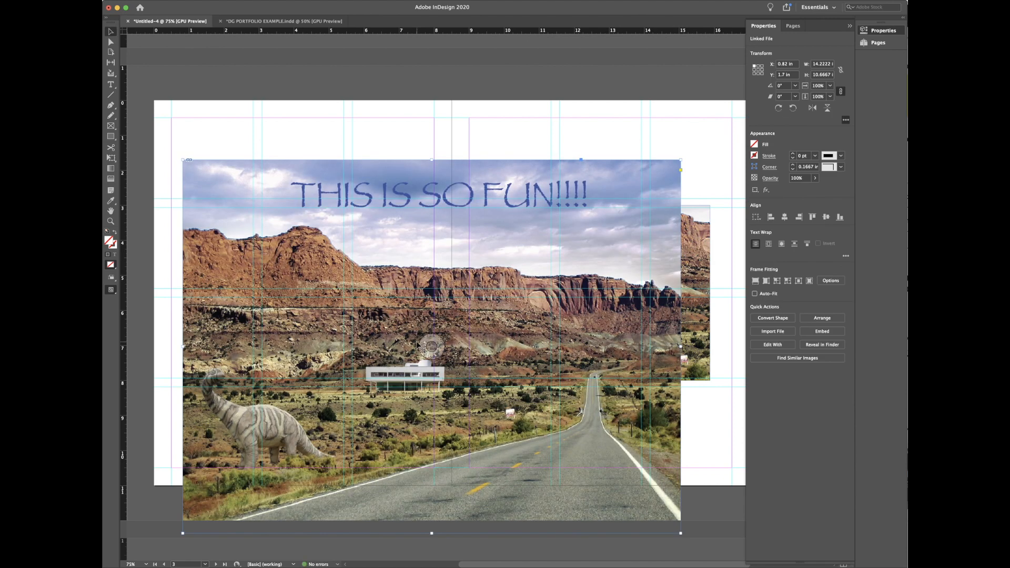
left_click_drag(411, 330, 225, 267)
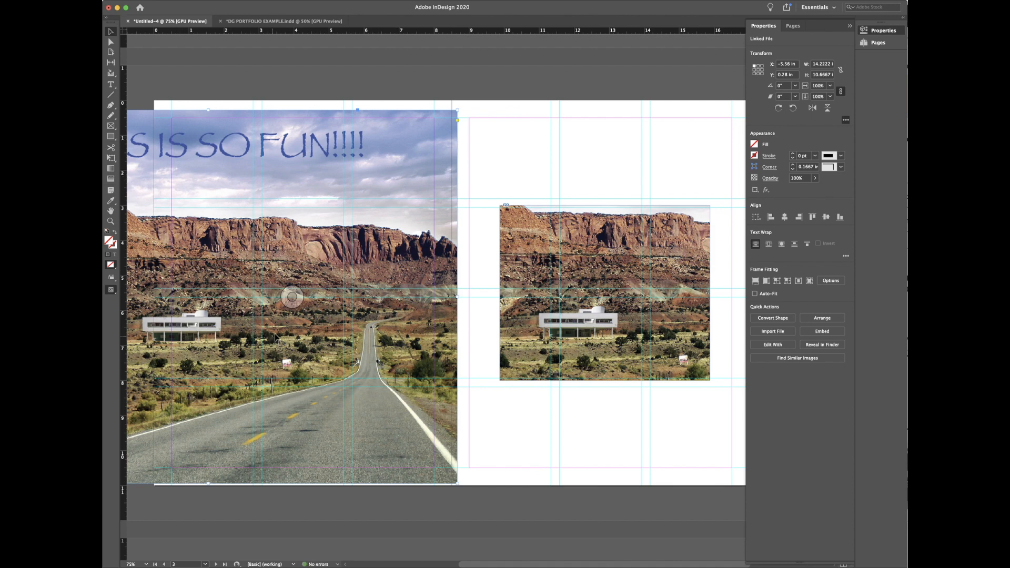
Step: Reposition the full-size desert image around the left page, then delete it
left_click(602, 273)
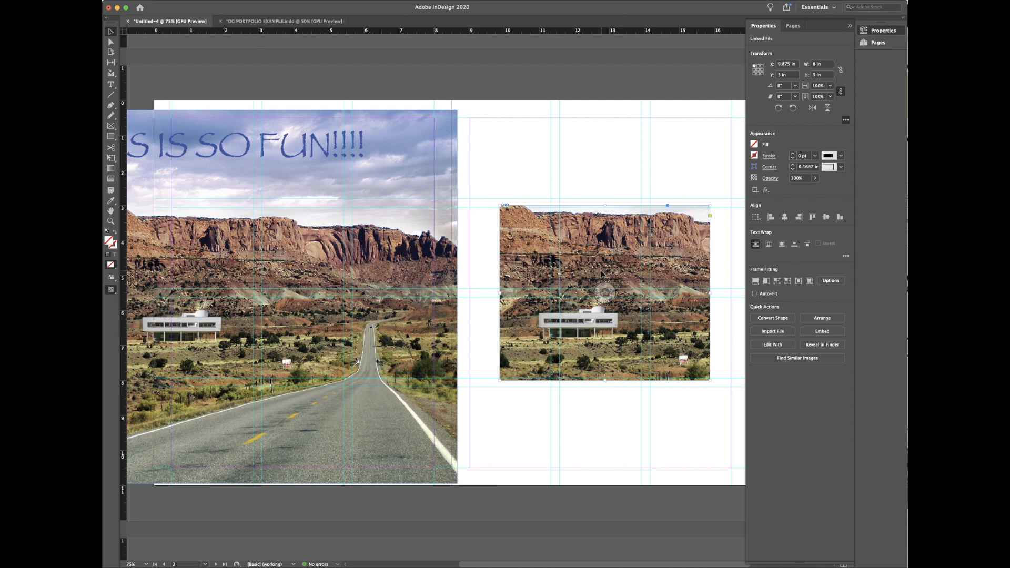
left_click_drag(295, 163, 489, 172)
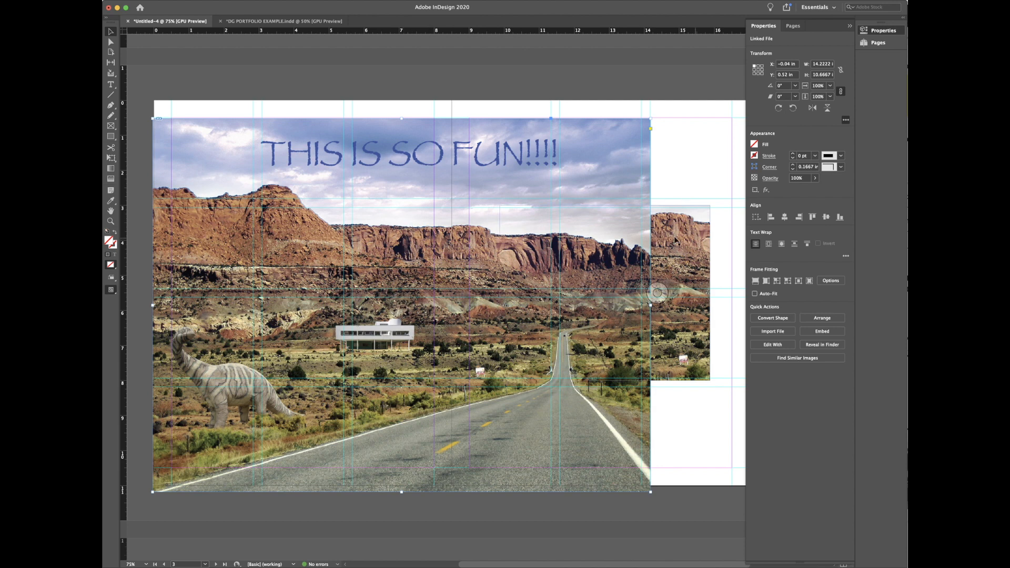
key("super+z")
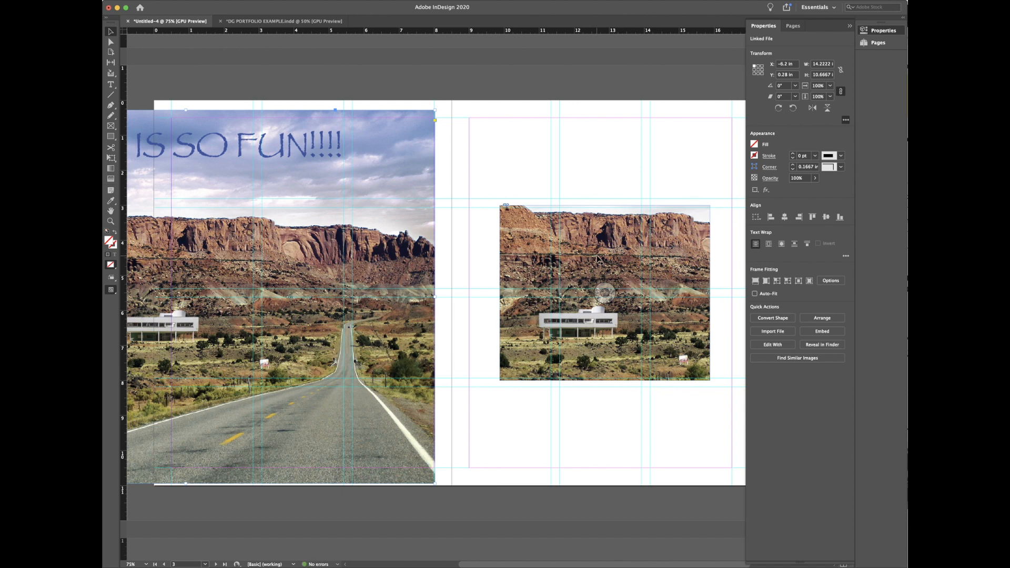
key("super+z")
left_click(479, 182)
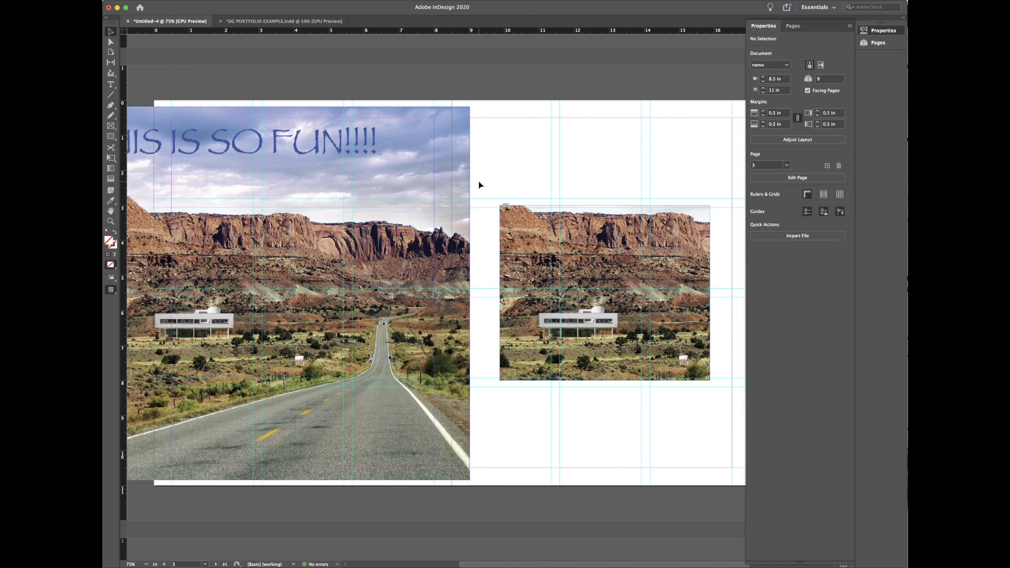
left_click(521, 230)
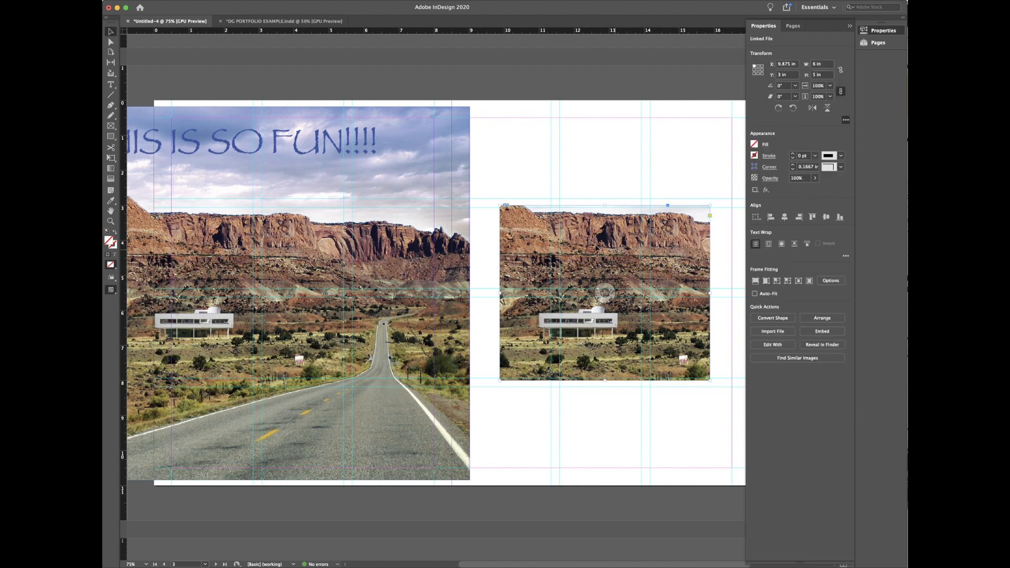
left_click_drag(383, 171, 567, 177)
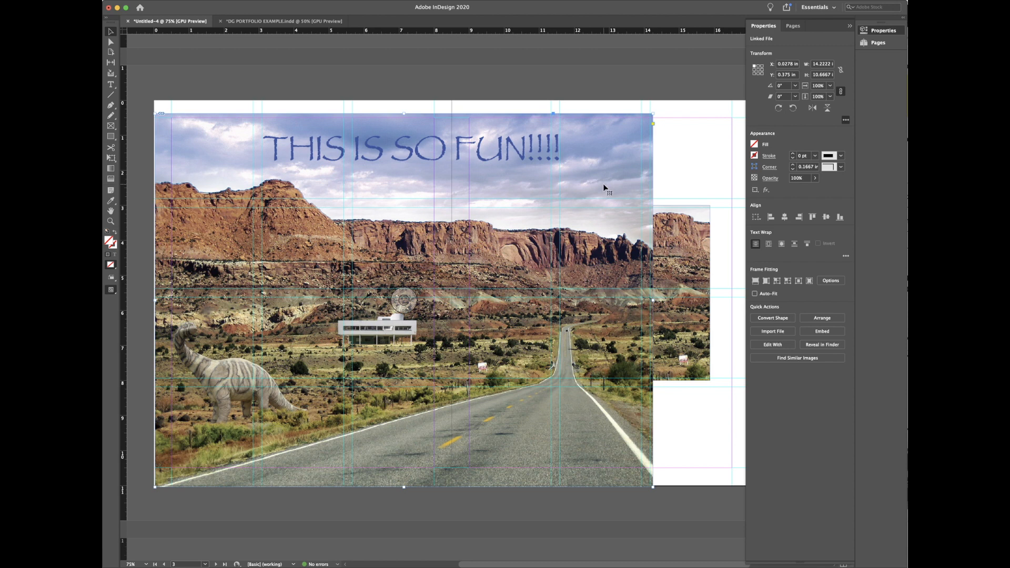
left_click_drag(596, 156, 348, 147)
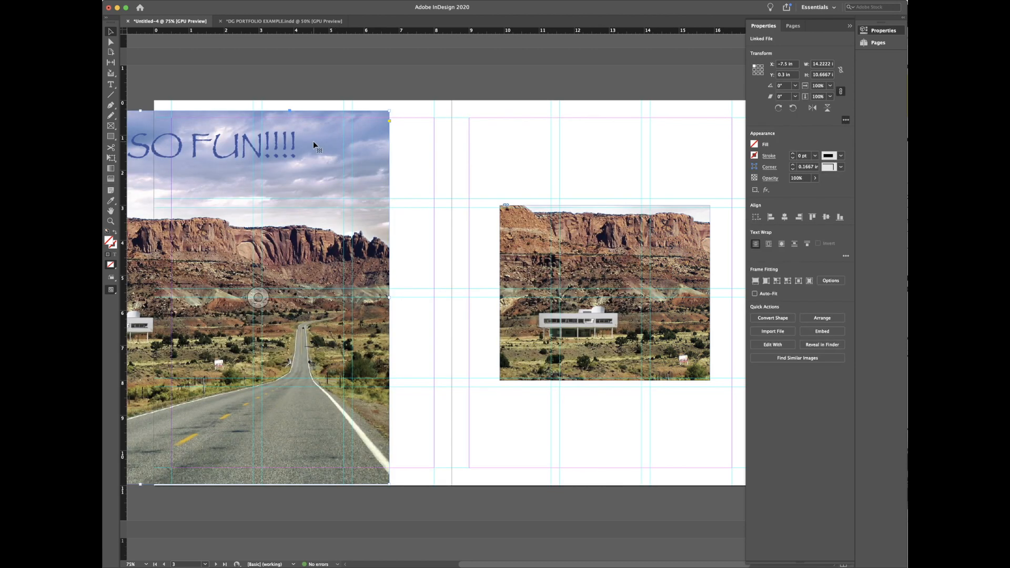
key("Delete")
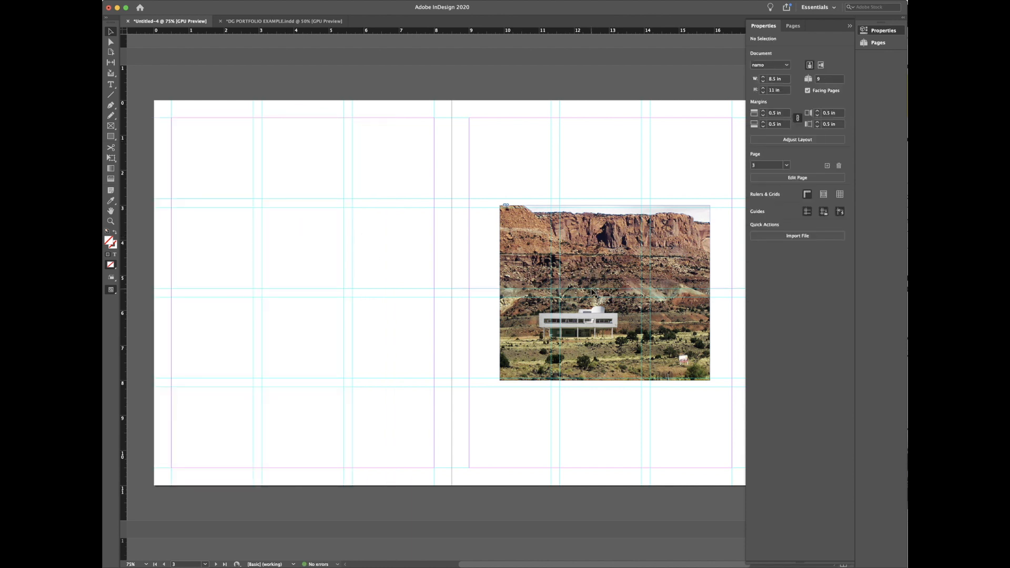
Step: Switch to Preview screen mode with W and deselect the villa photo frame
left_click(613, 247)
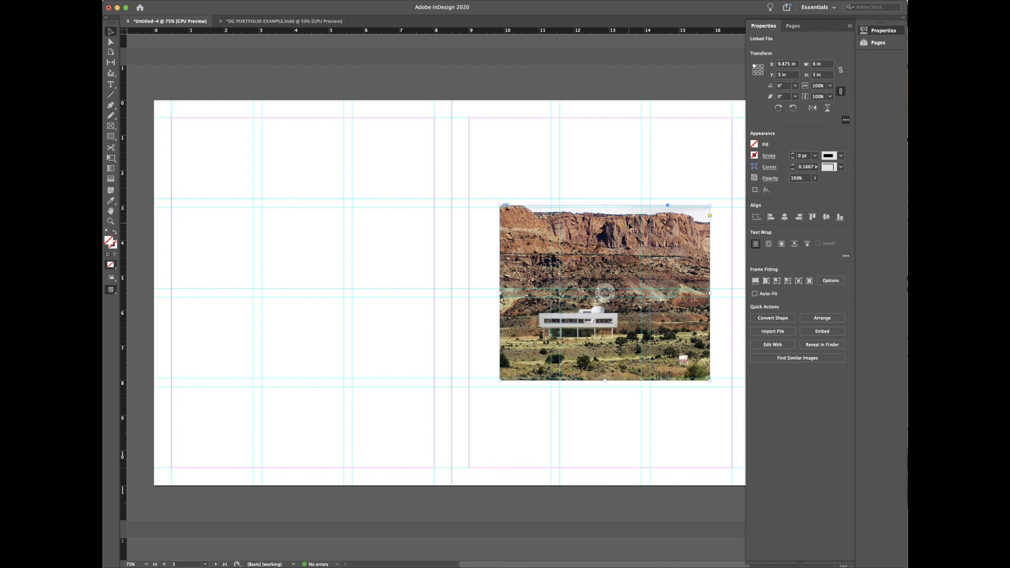
key("w")
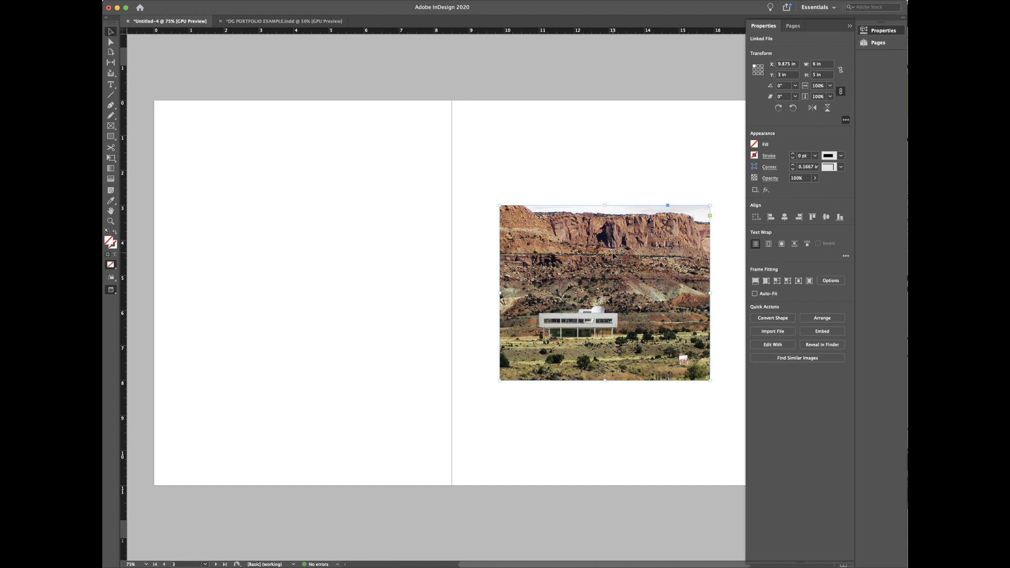
left_click(508, 418)
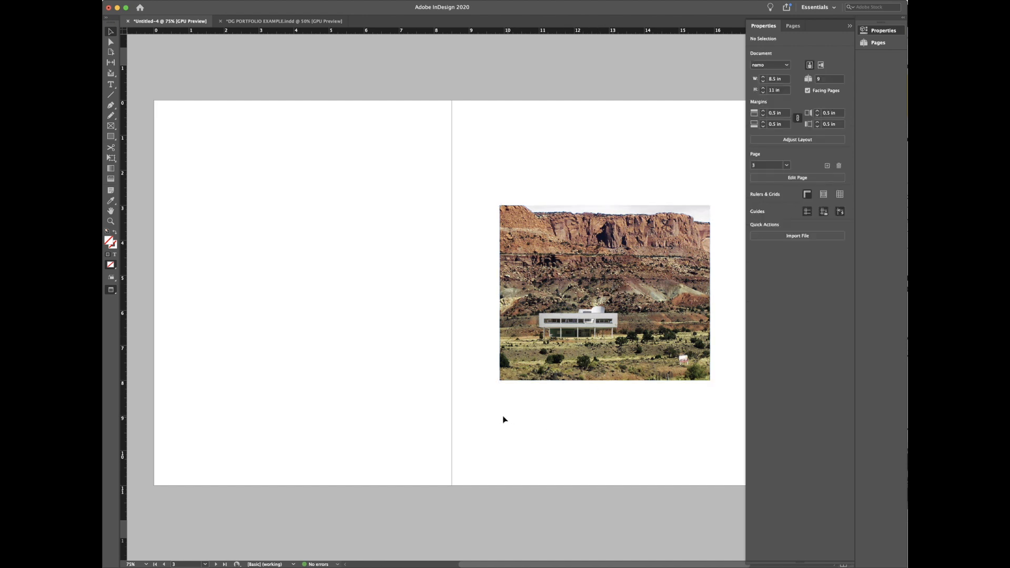
Step: Set Display Performance to Fast, then back to Typical
right_click(471, 433)
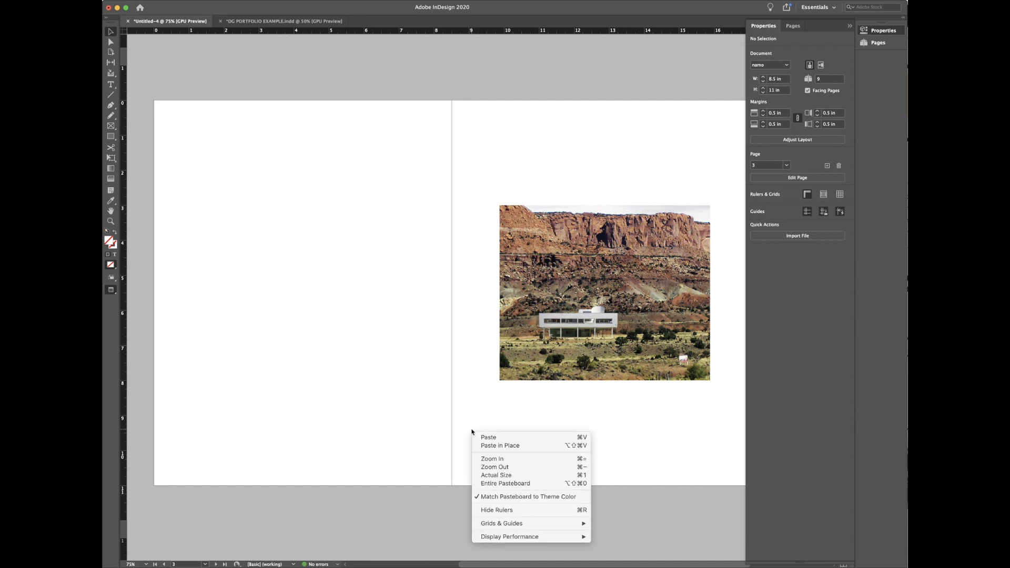
mouse_move(531, 538)
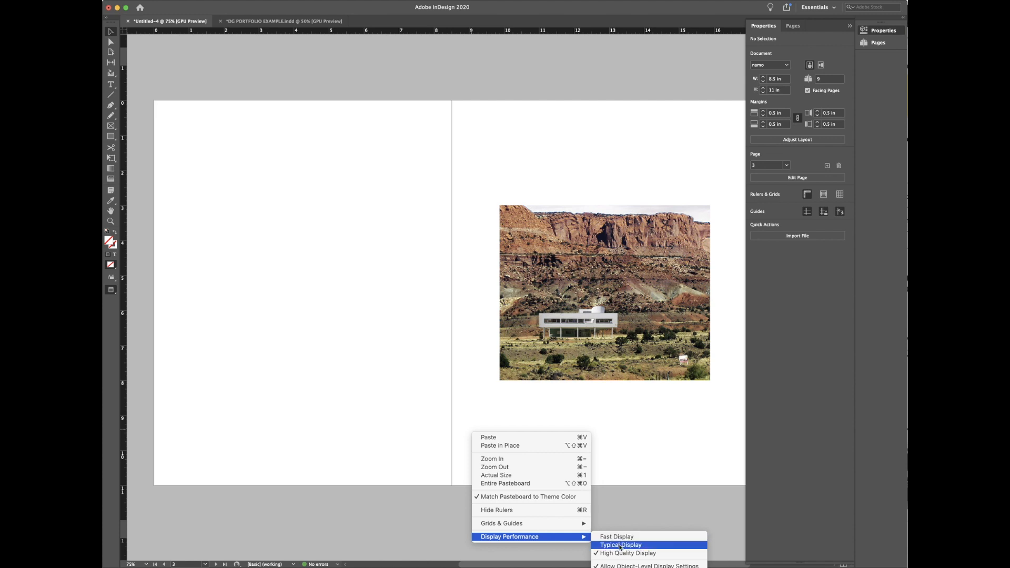
left_click(613, 537)
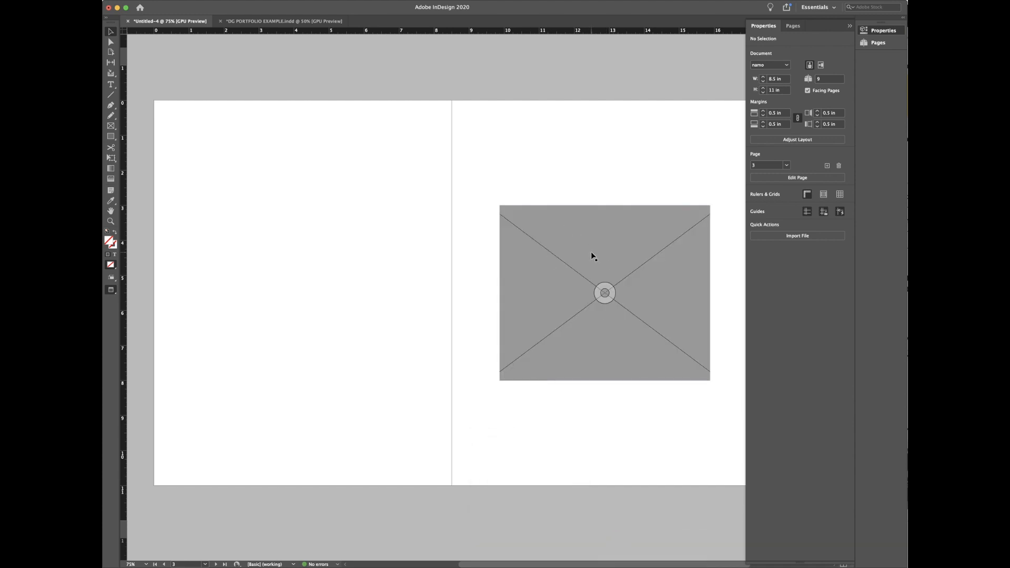
right_click(358, 230)
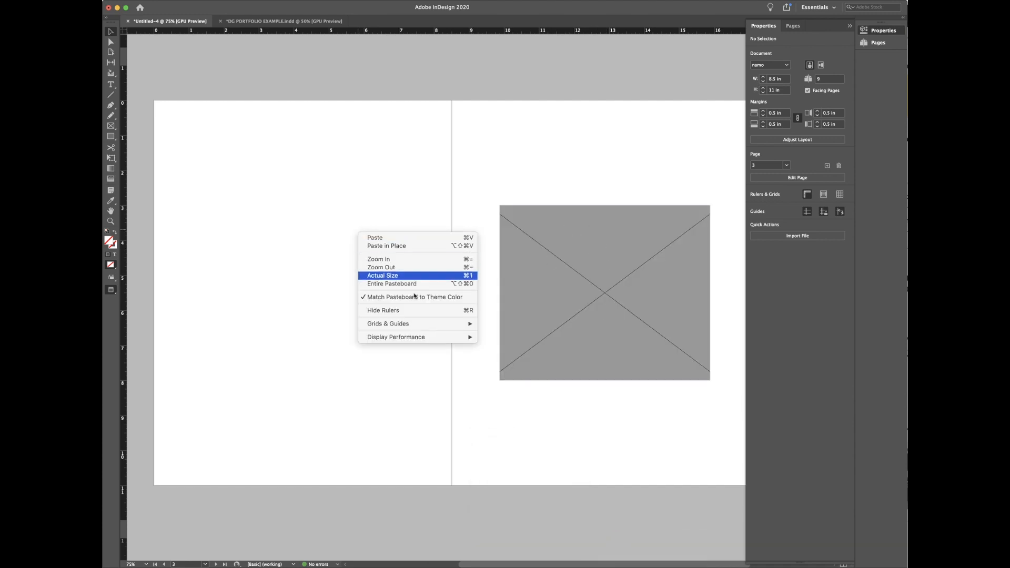
mouse_move(415, 337)
left_click(536, 342)
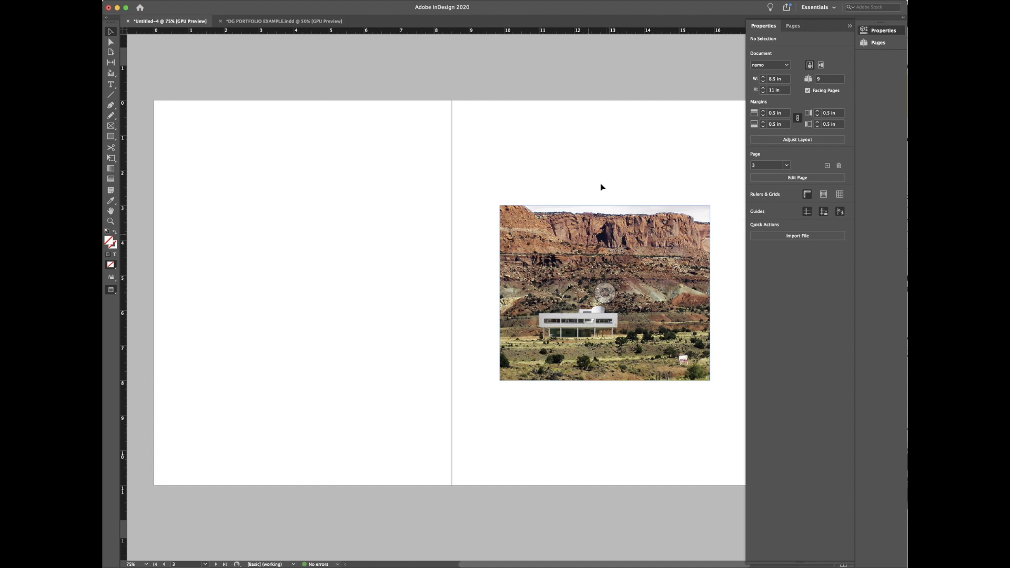
Step: Switch Display Performance to High Quality for the page and for the photo frame
right_click(297, 237)
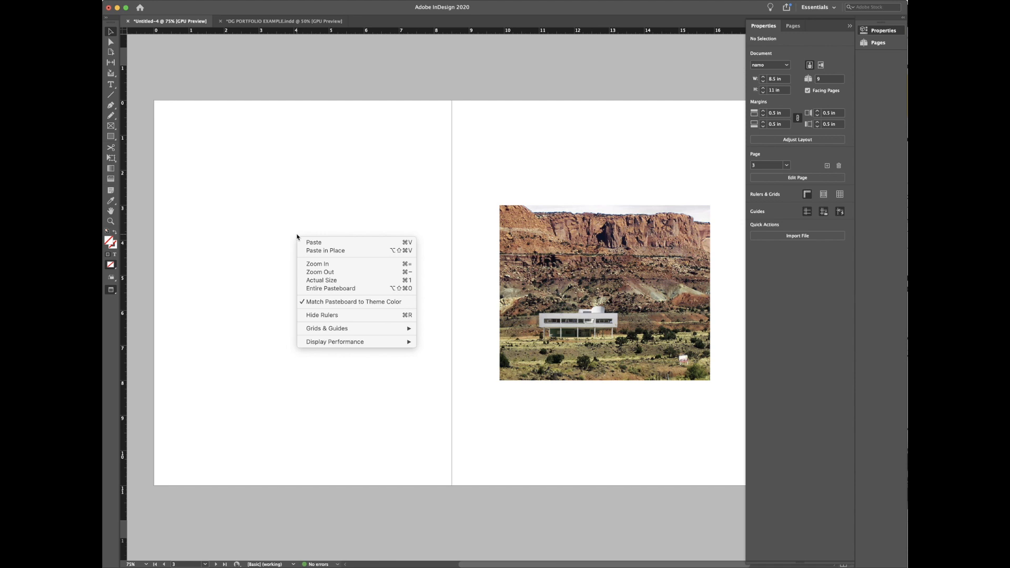
mouse_move(355, 344)
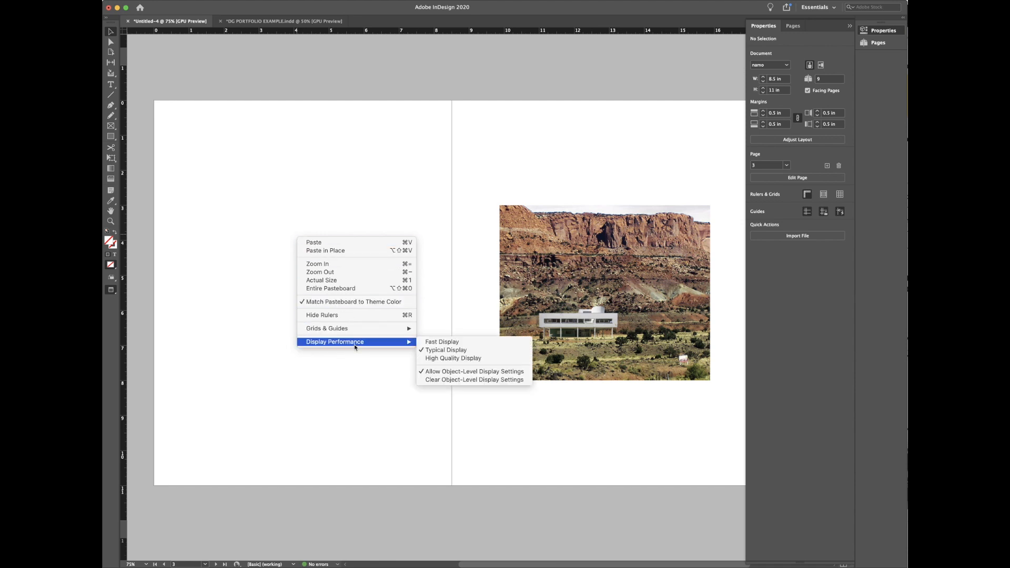
left_click(464, 358)
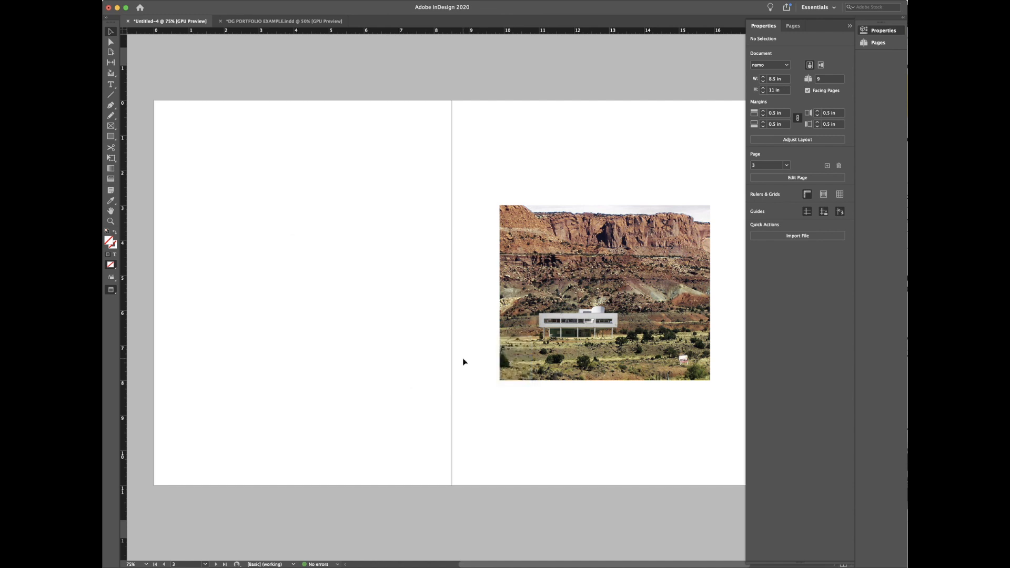
left_click(531, 342)
right_click(530, 341)
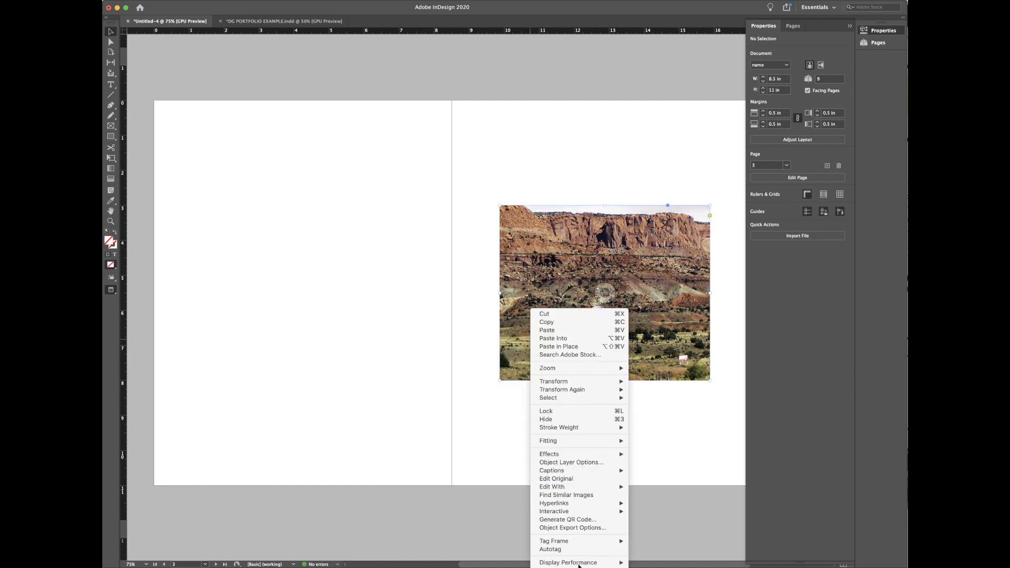
mouse_move(568, 563)
left_click(660, 567)
left_click(661, 427)
left_click(615, 317)
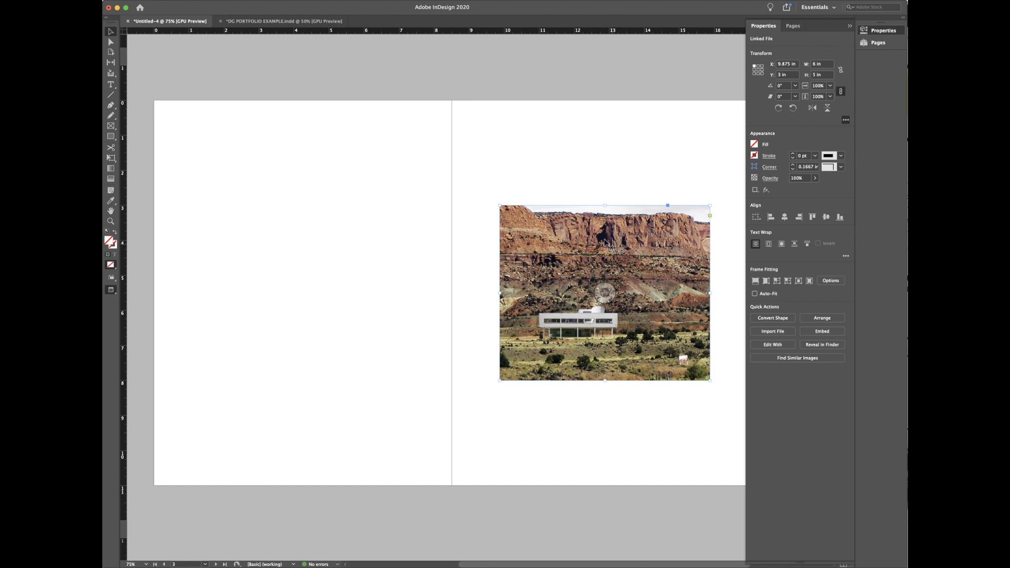
Step: Return Display Performance to Typical and reselect the photo frame
right_click(471, 136)
mouse_move(511, 243)
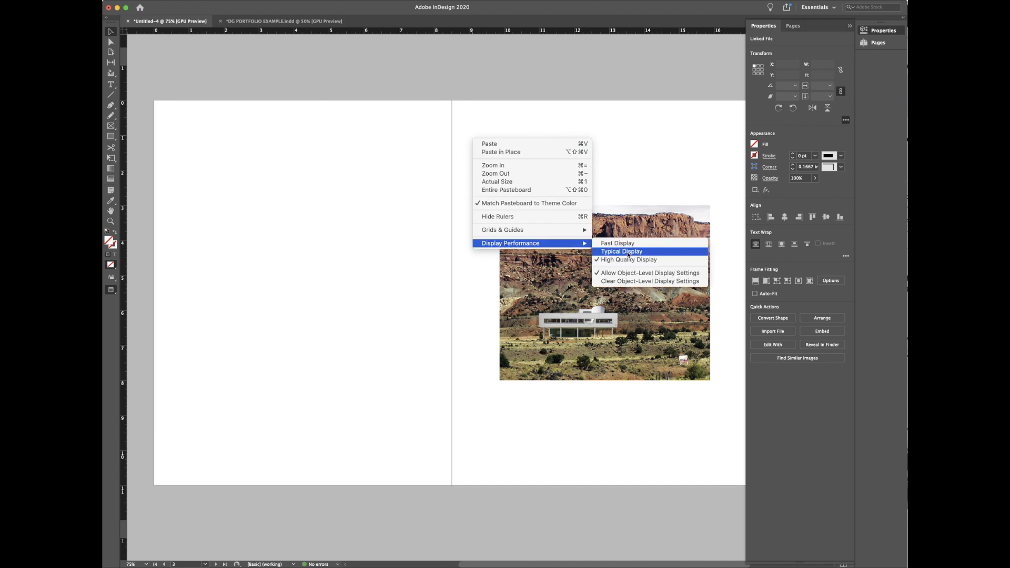
left_click(628, 251)
left_click(554, 171)
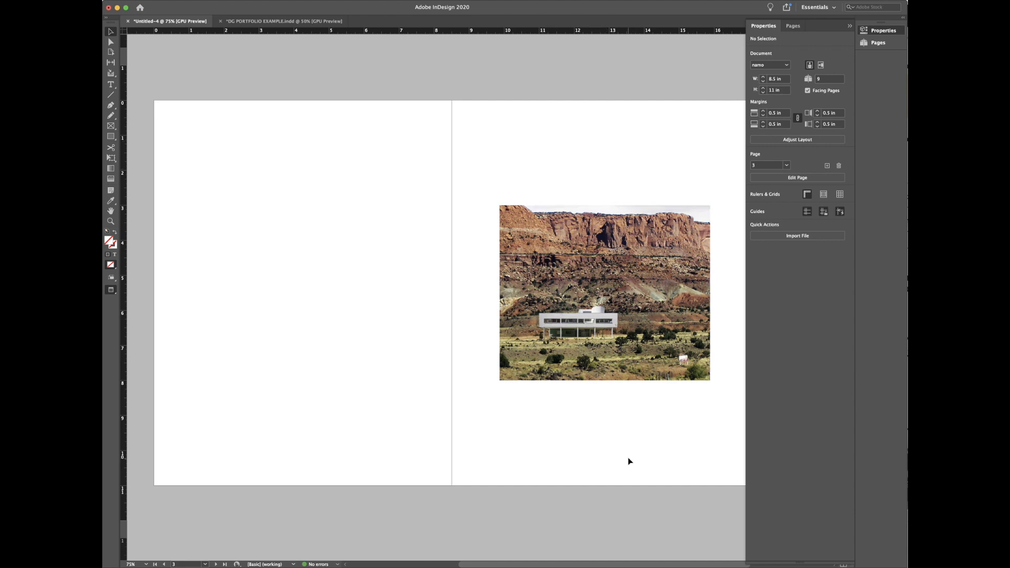
left_click(627, 378)
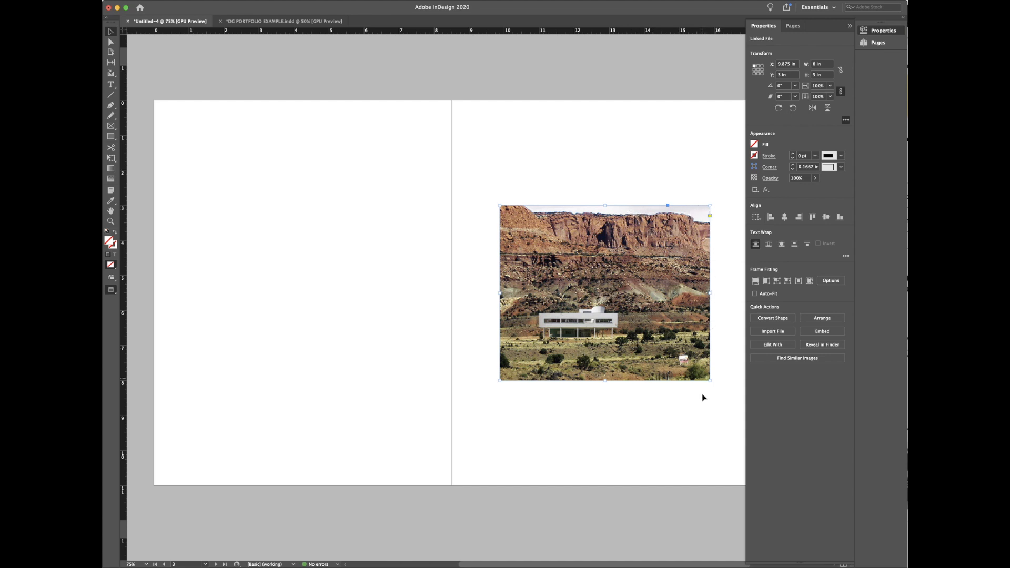
Step: Select the villa image content and fill the frame proportionally
left_click(604, 293)
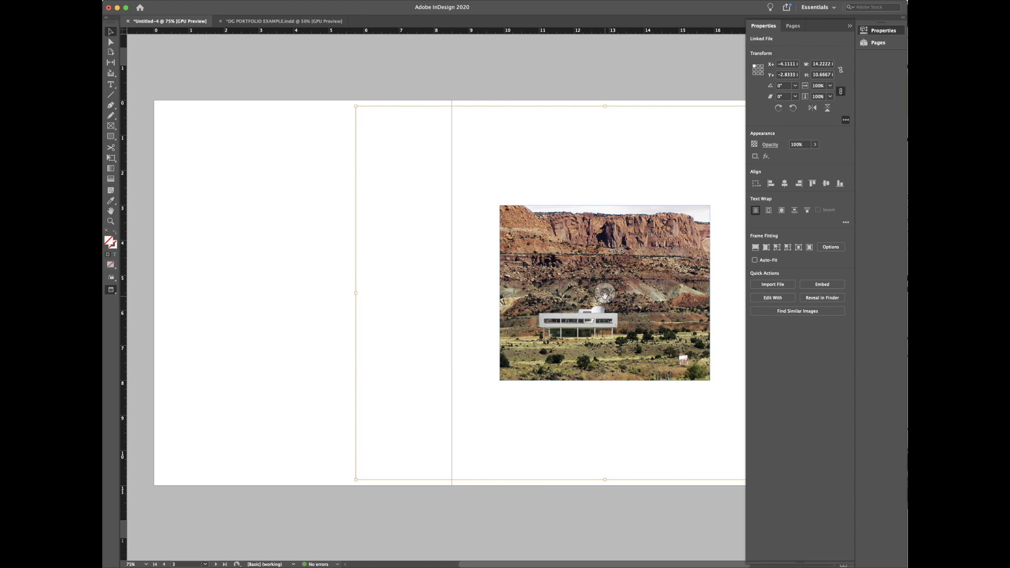
left_click_drag(495, 565, 528, 566)
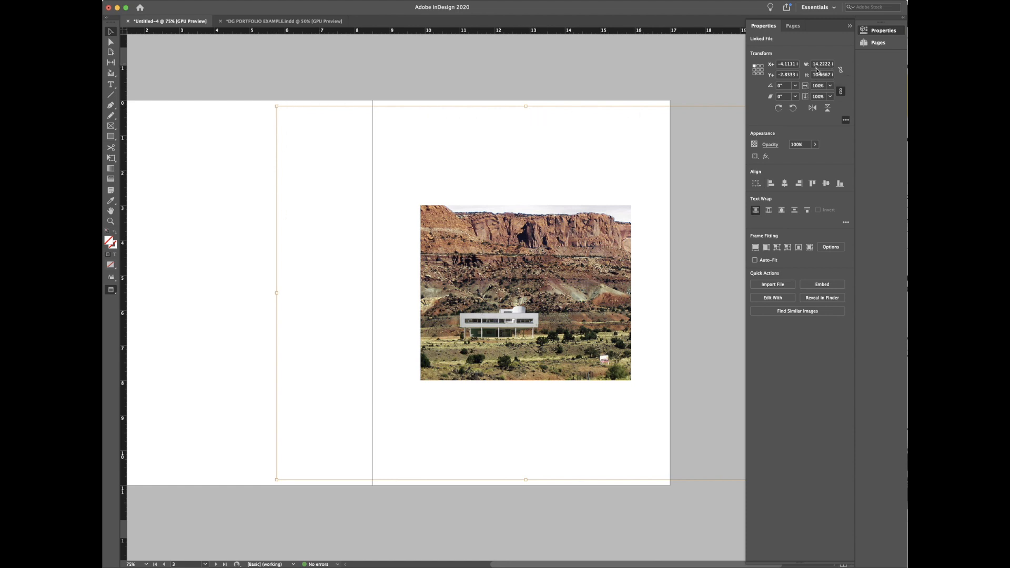
left_click(614, 74)
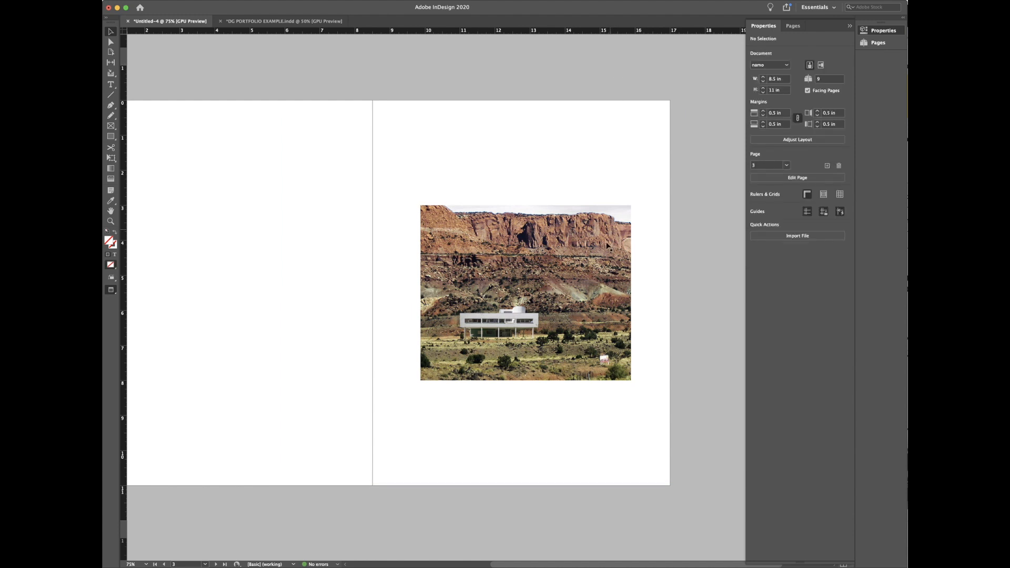
left_click(610, 217)
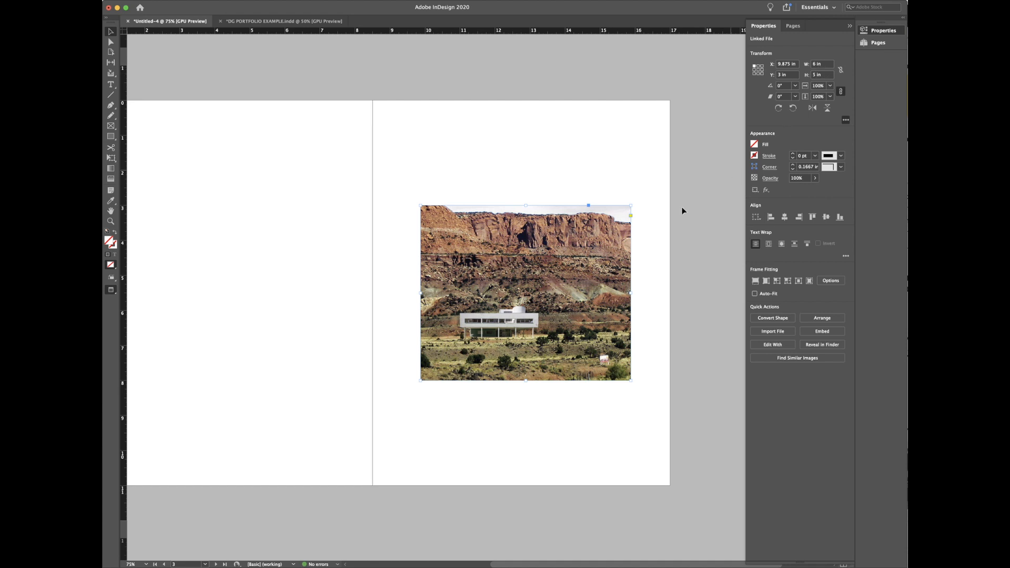
left_click(525, 292)
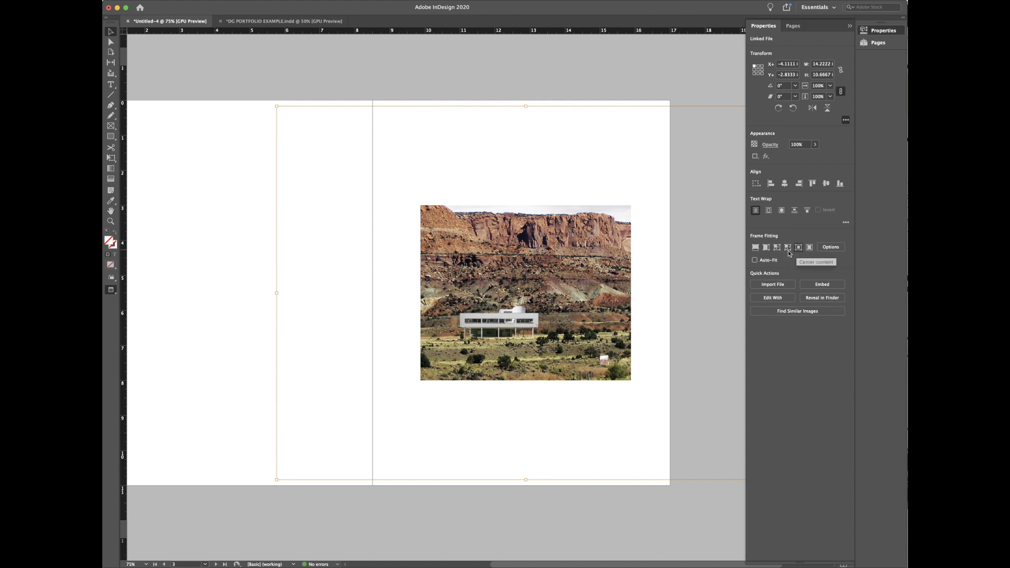
left_click(755, 250)
left_click(755, 249)
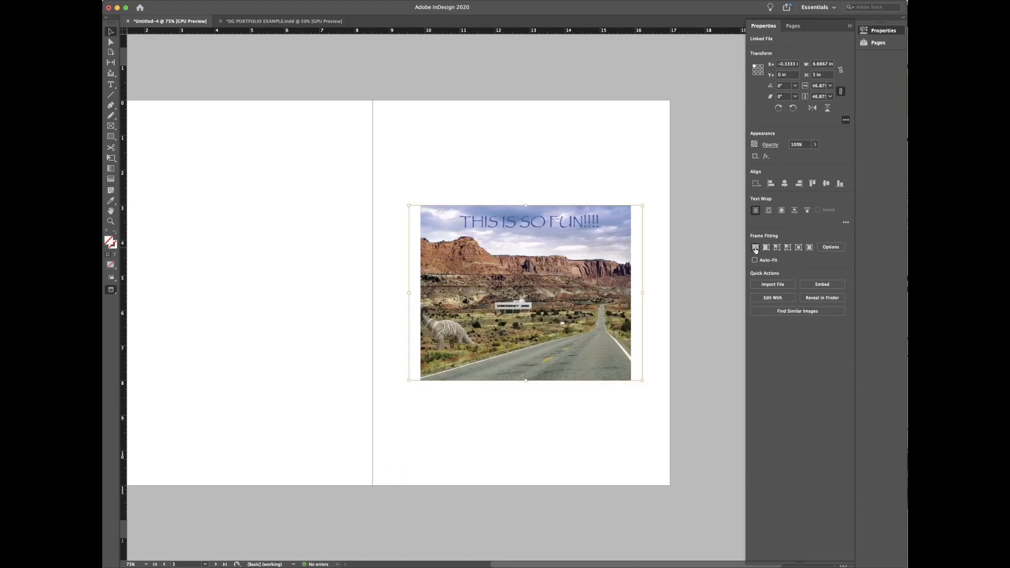
Step: Undo the fill and fit the whole photo proportionally inside the 6 by 5 in frame
left_click(712, 244)
left_click(624, 237)
key("w")
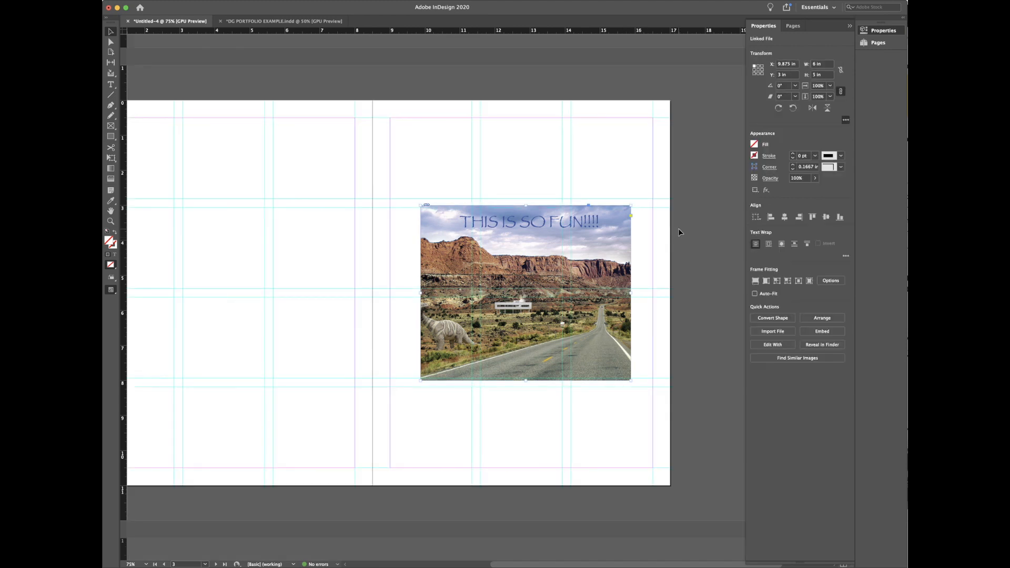
key("w")
left_click(526, 292)
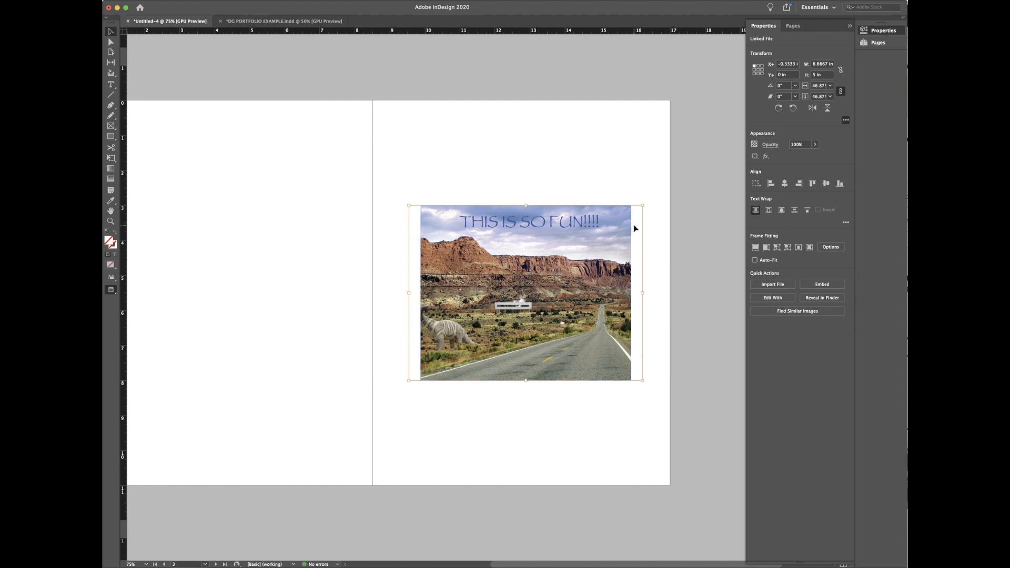
key("super+z")
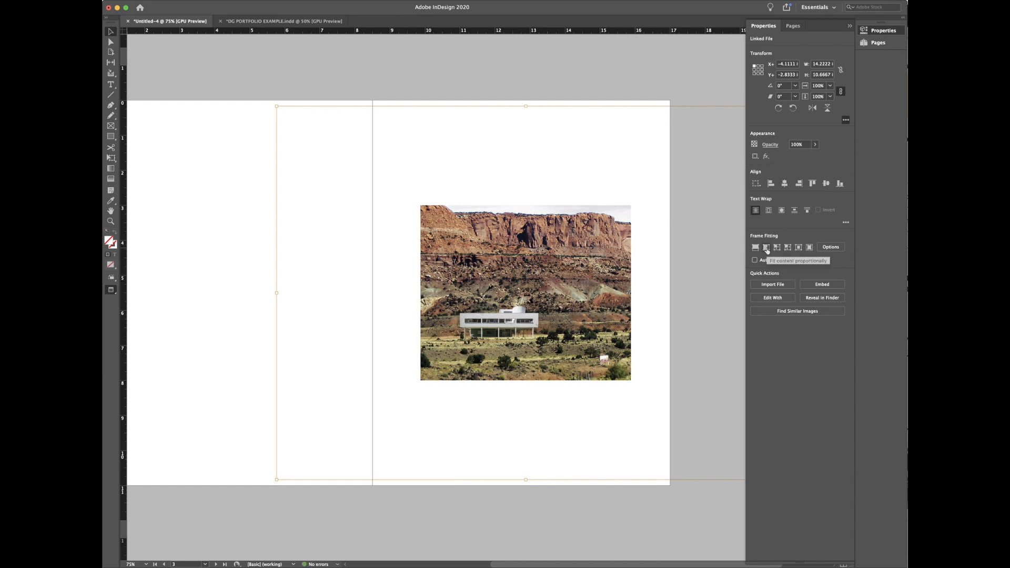
left_click(766, 248)
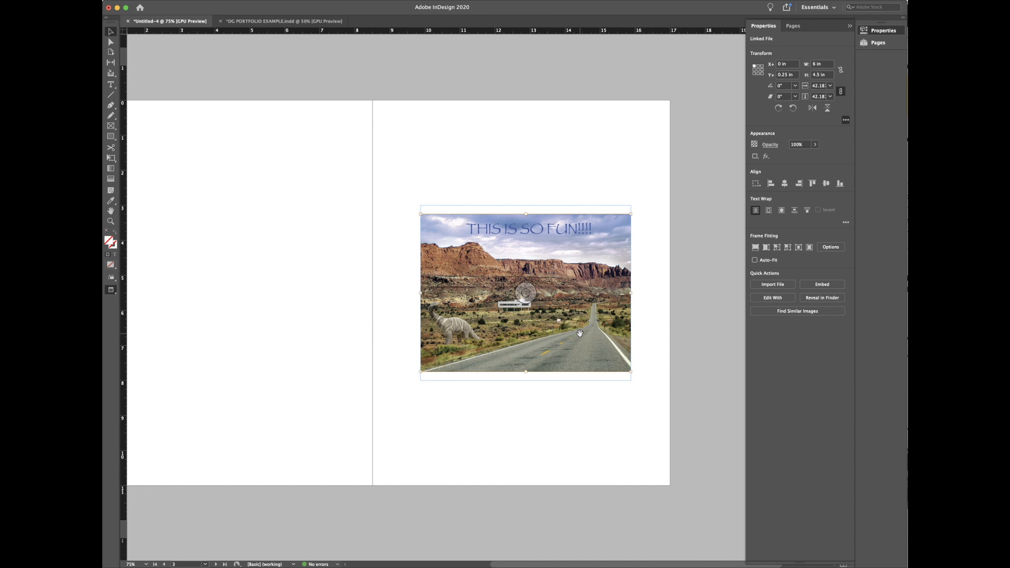
left_click(595, 205)
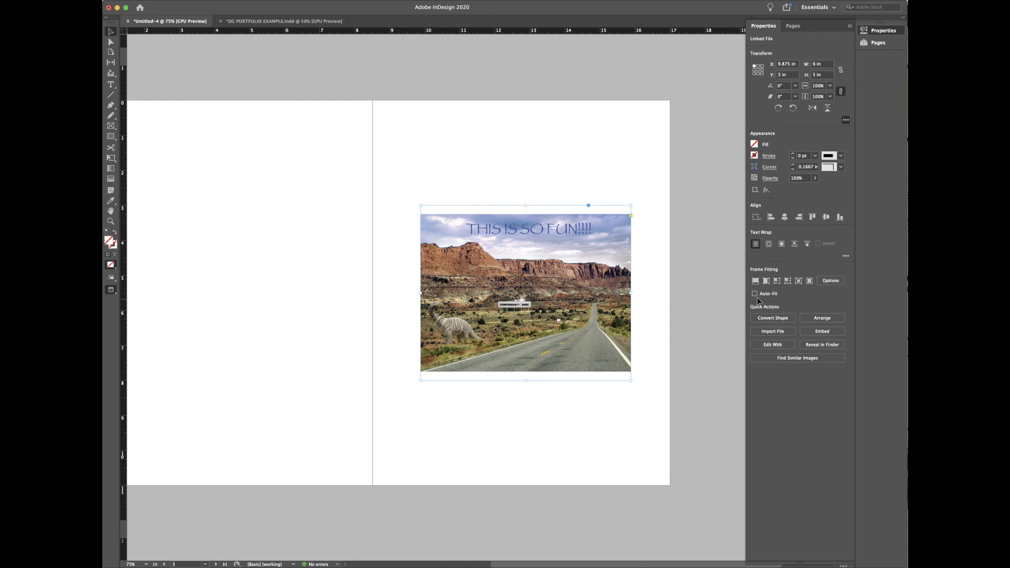
Step: Try the frame-fitting options, then undo the stretch so the photo keeps its original proportions
left_click(787, 281)
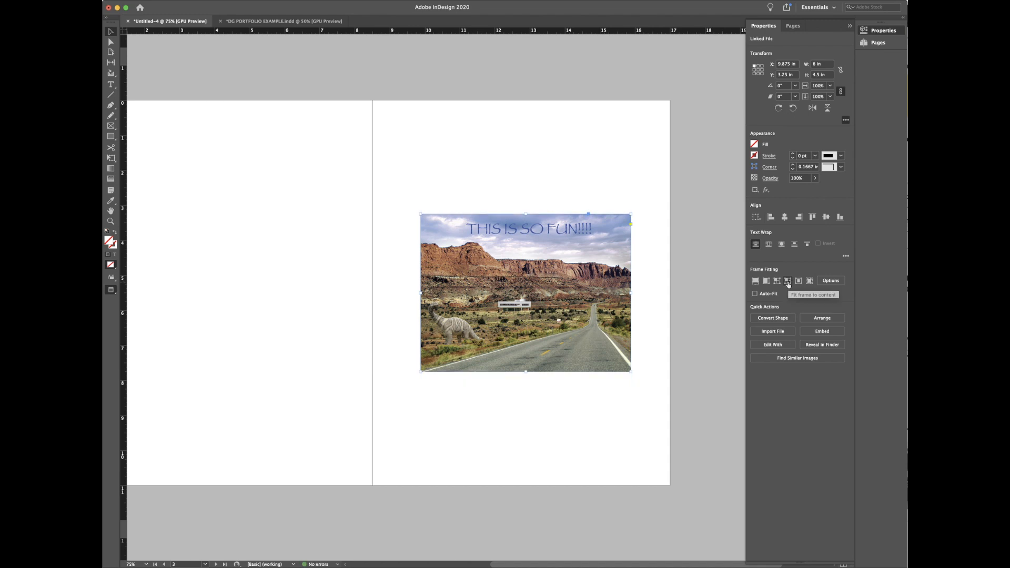
left_click(787, 283)
left_click(787, 282)
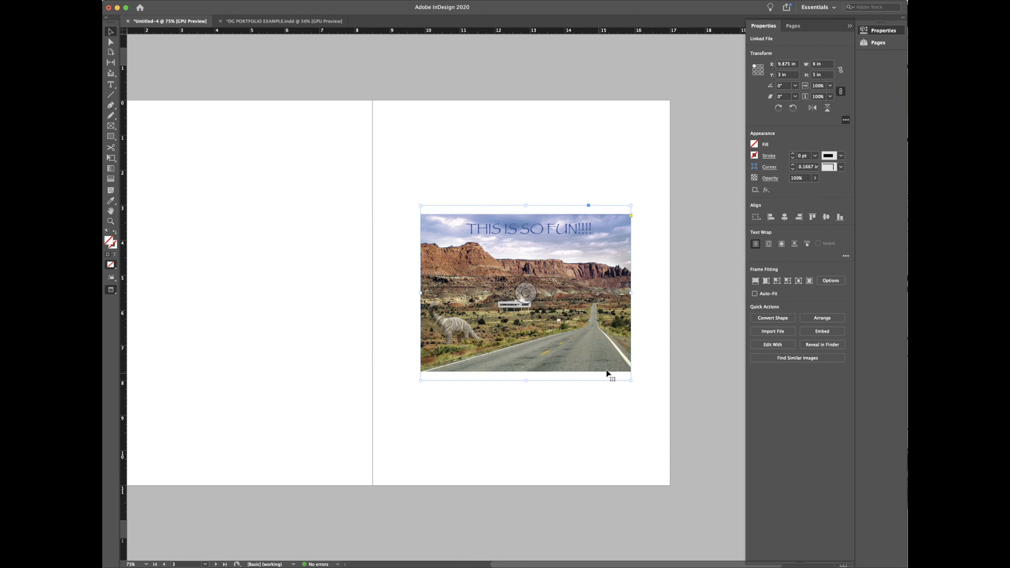
left_click(777, 281)
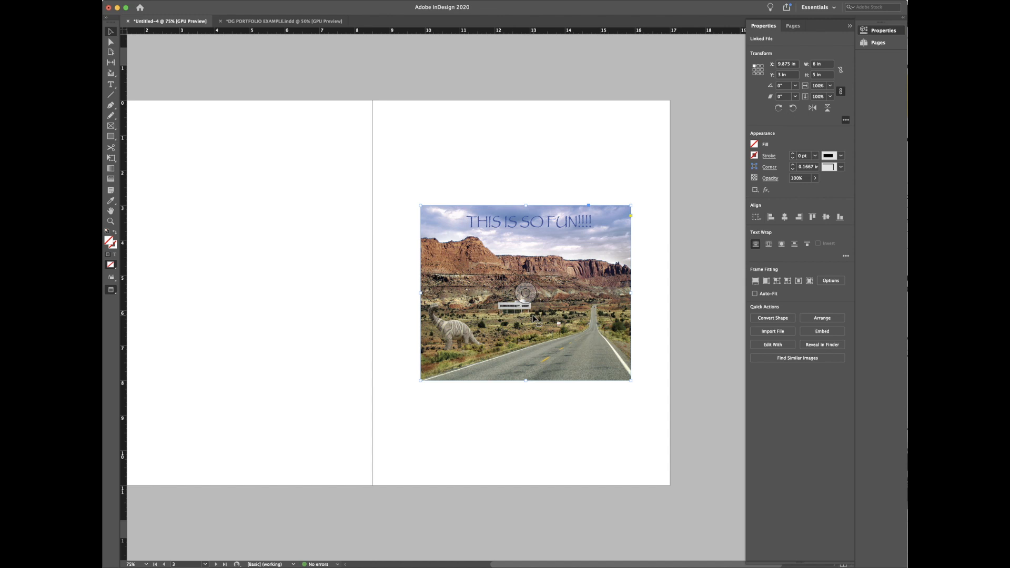
key("super+z")
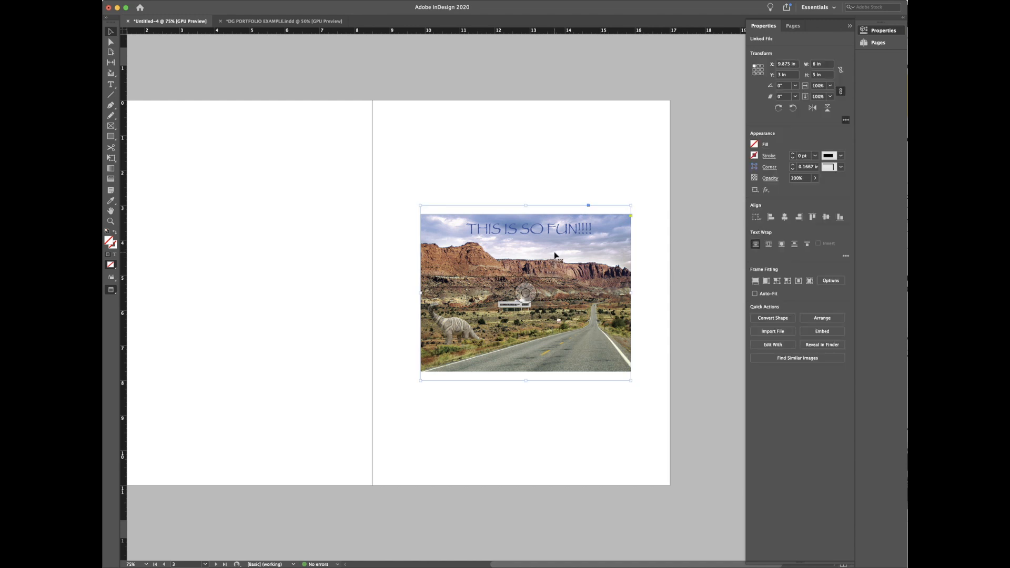
Step: Enlarge the picture frame up and to the left, then fill it proportionally with the image
left_click_drag(420, 206, 390, 154)
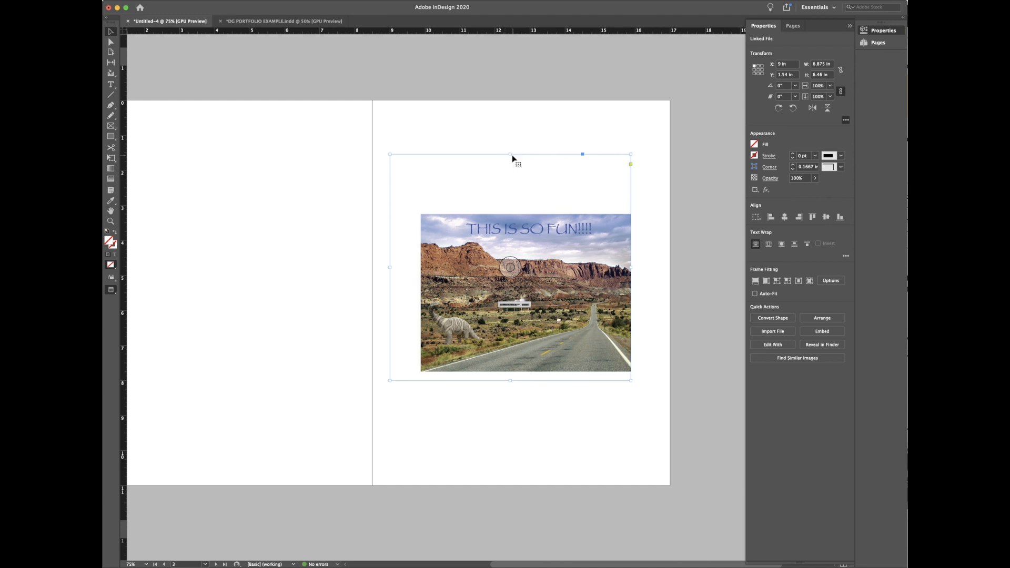
left_click_drag(510, 154, 510, 140)
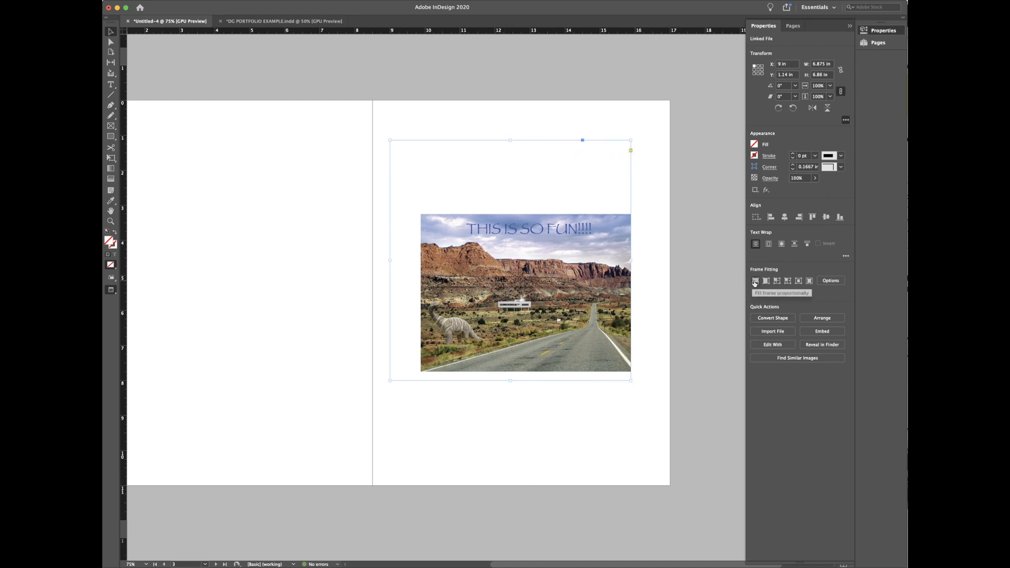
left_click(755, 281)
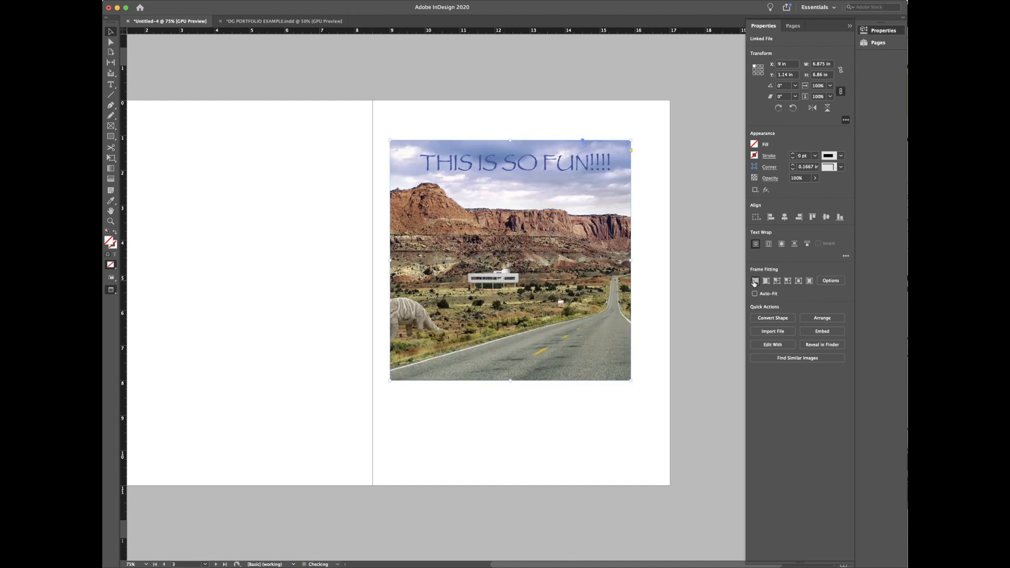
left_click(509, 260)
left_click(559, 334)
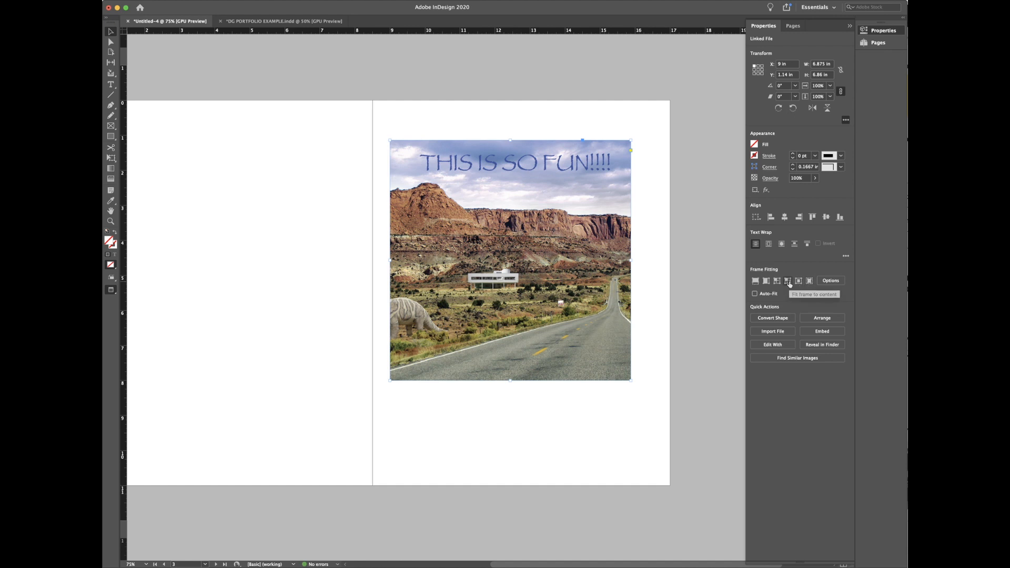
Step: Reposition the 6.875 × 6.86 in frame on page 3, near X 9.56 in
left_click(788, 282)
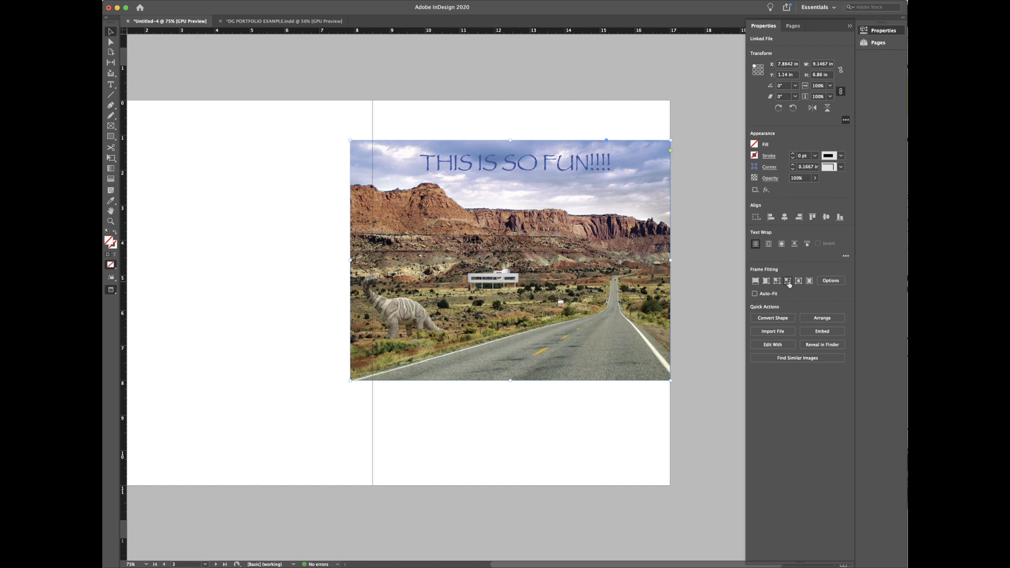
left_click(787, 282)
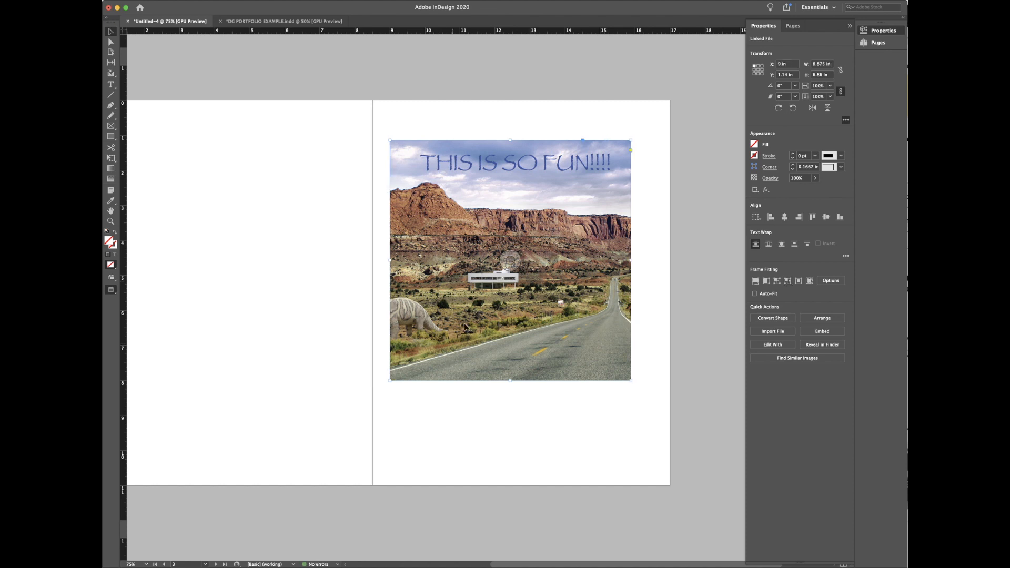
left_click_drag(541, 186, 550, 205)
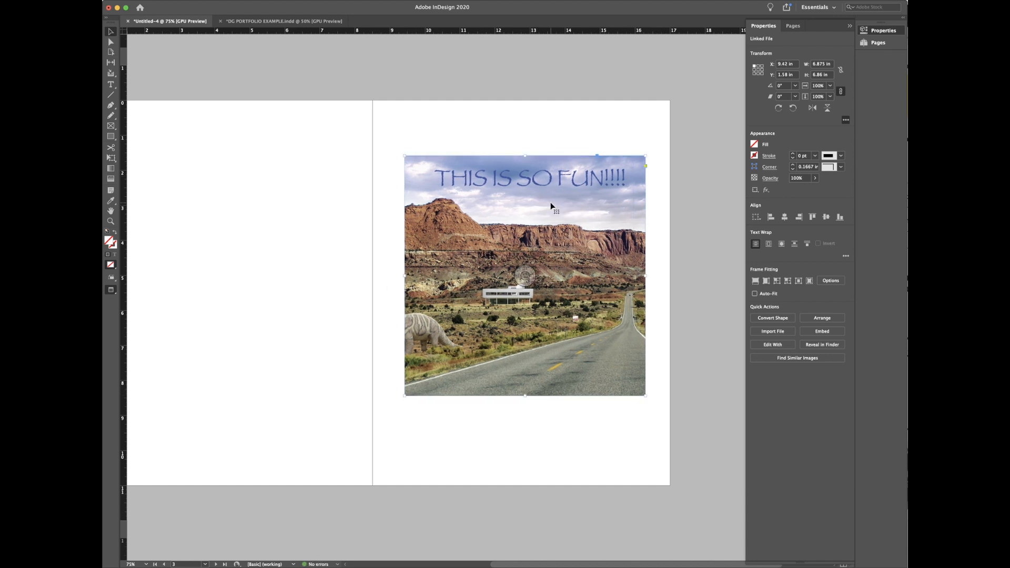
left_click_drag(552, 205, 559, 203)
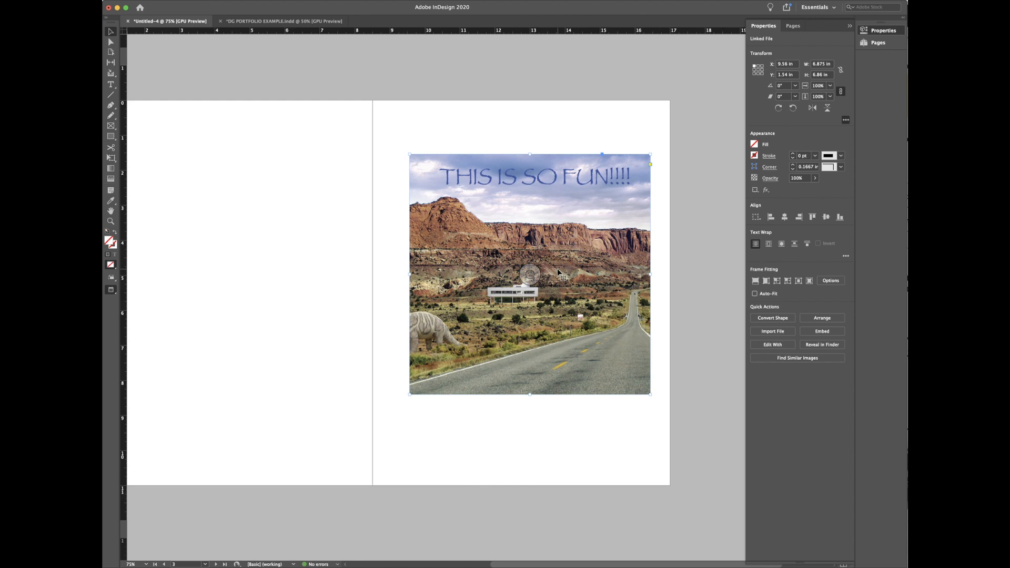
left_click(529, 274)
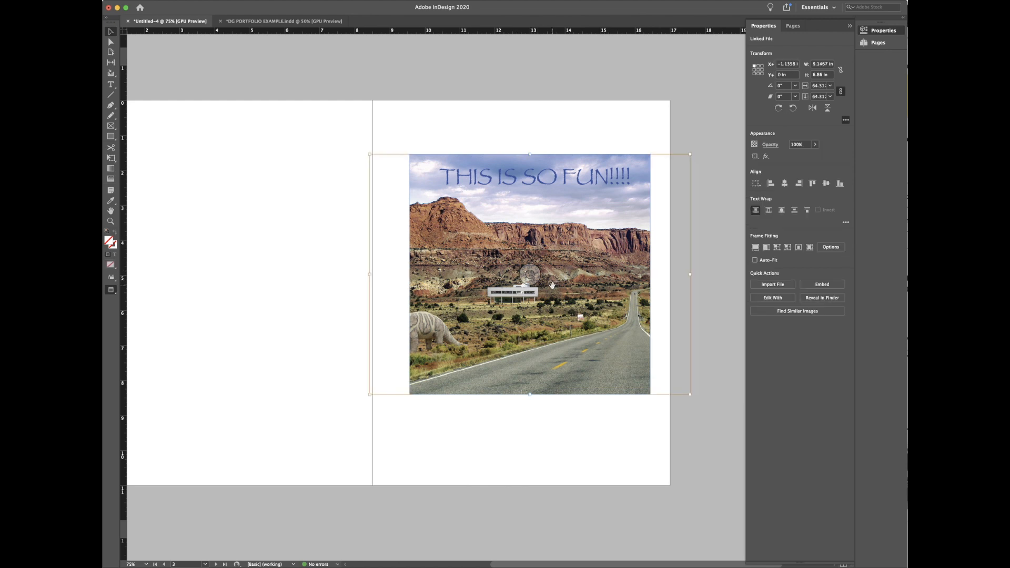
left_click(544, 371)
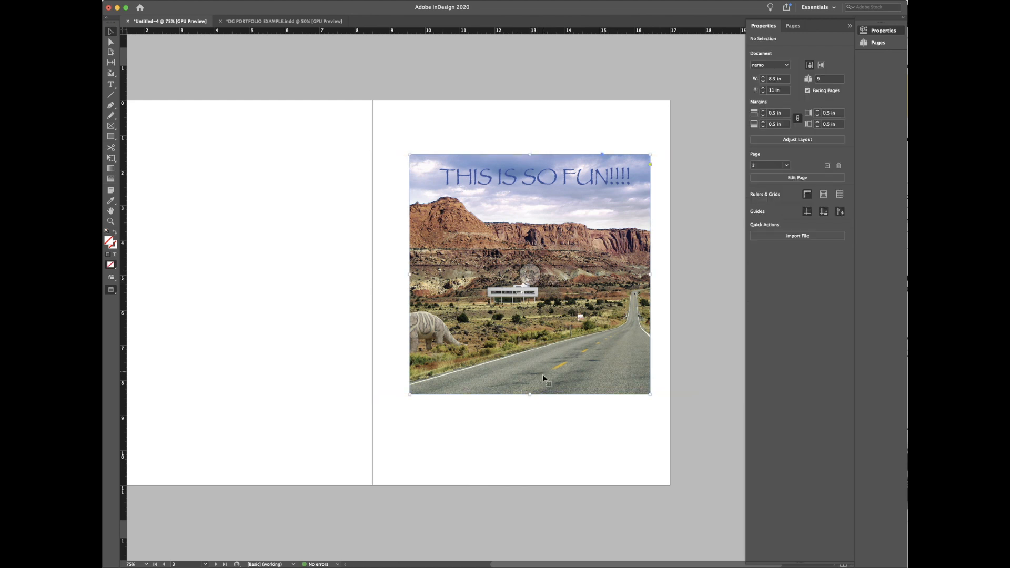
Step: Crop the picture frame to 6 in wide by 5 in tall
mouse_move(534, 380)
left_mouse_down()
mouse_move(526, 395)
mouse_move(548, 392)
mouse_move(536, 395)
left_mouse_up()
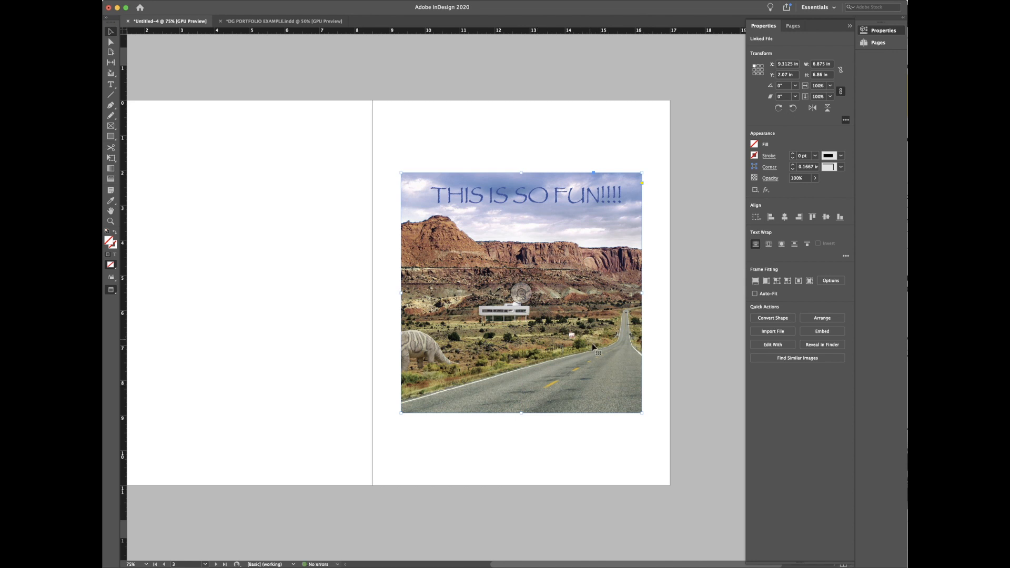
left_click(832, 64)
type("6")
key("Tab")
type("4")
key("Return")
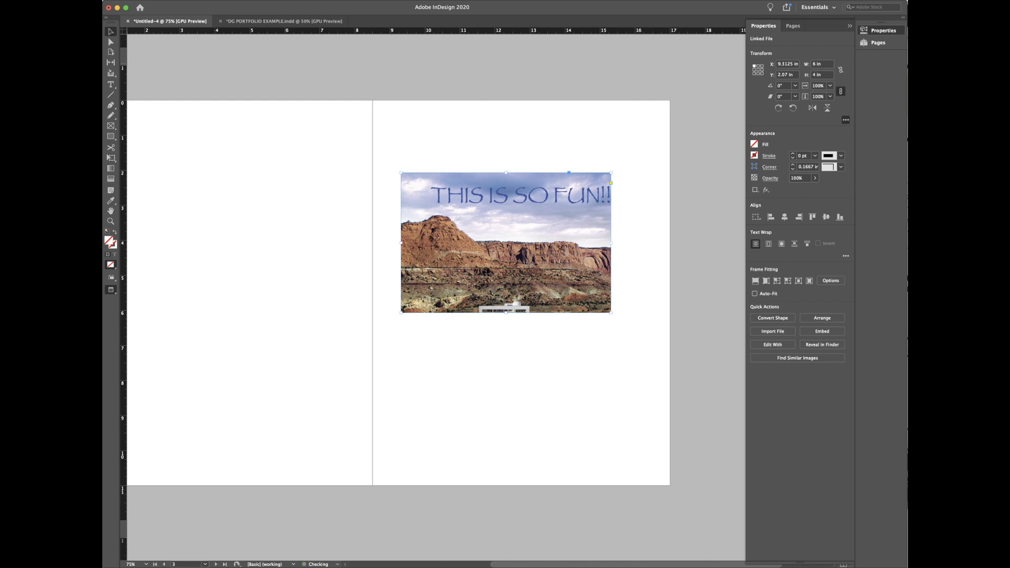
left_click_drag(824, 76, 785, 72)
type("5")
key("Return")
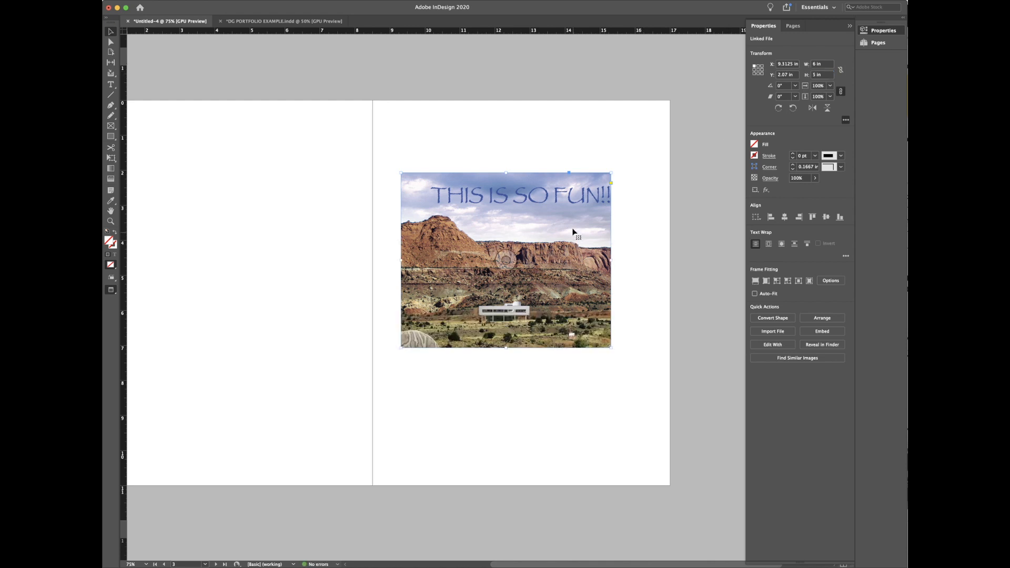
Step: Move the 6 × 5 in frame lower on the right-hand page and select its picture
mouse_move(580, 245)
left_mouse_down()
mouse_move(586, 264)
mouse_move(591, 253)
left_mouse_up()
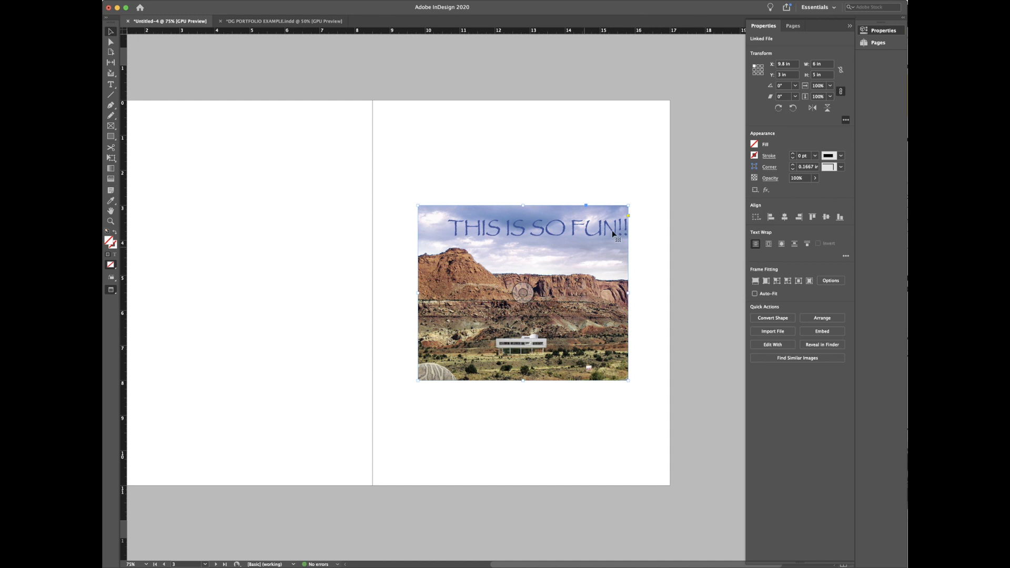
left_click(638, 220)
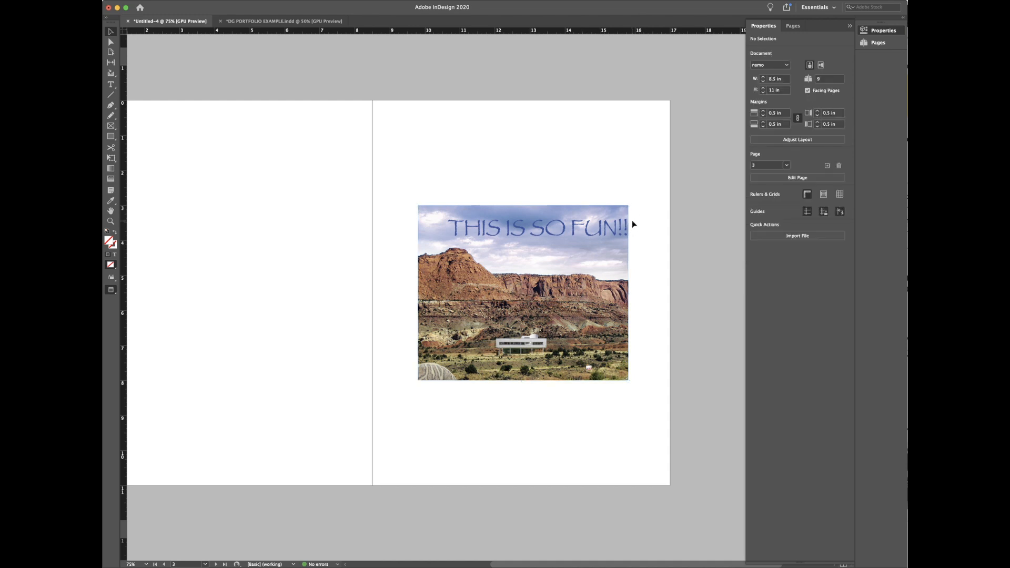
left_click(590, 294)
left_click(523, 294)
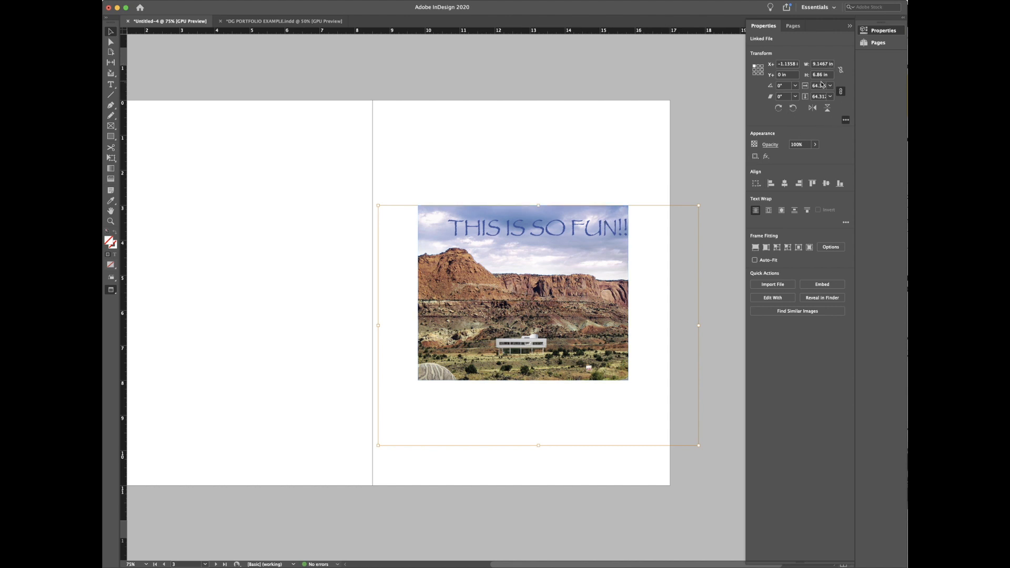
Step: Scale the villa image to 100% and slide it so the white house is centered in the frame
left_click(819, 96)
left_click(523, 293)
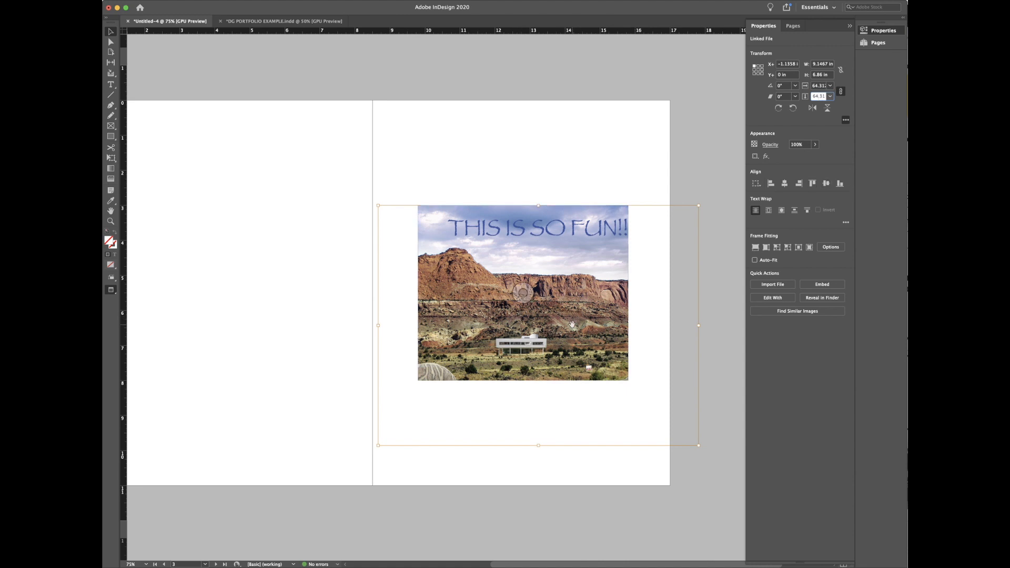
mouse_move(527, 298)
left_mouse_down()
mouse_move(520, 266)
mouse_move(525, 288)
mouse_move(555, 290)
mouse_move(528, 290)
left_mouse_up()
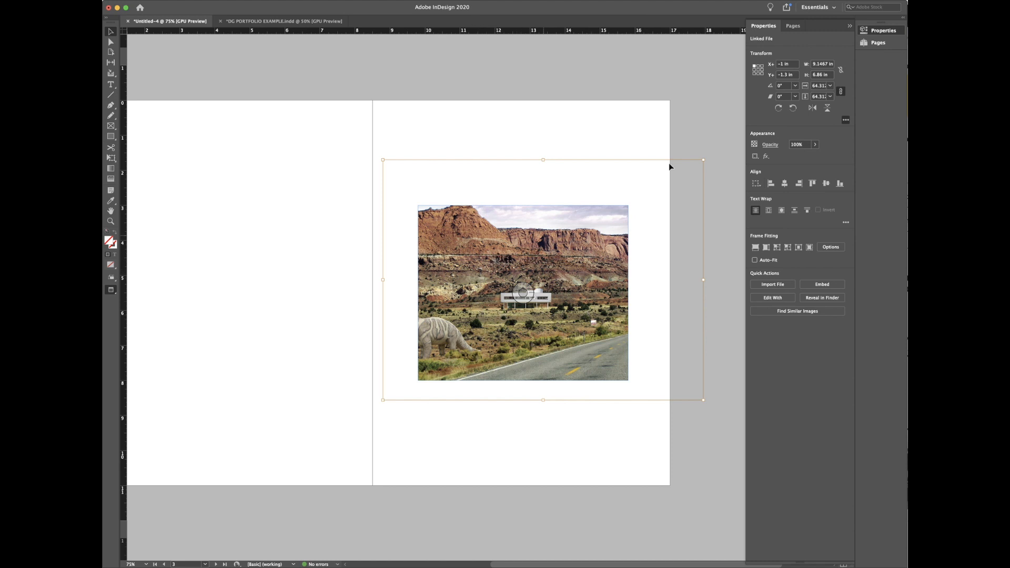
left_click(831, 86)
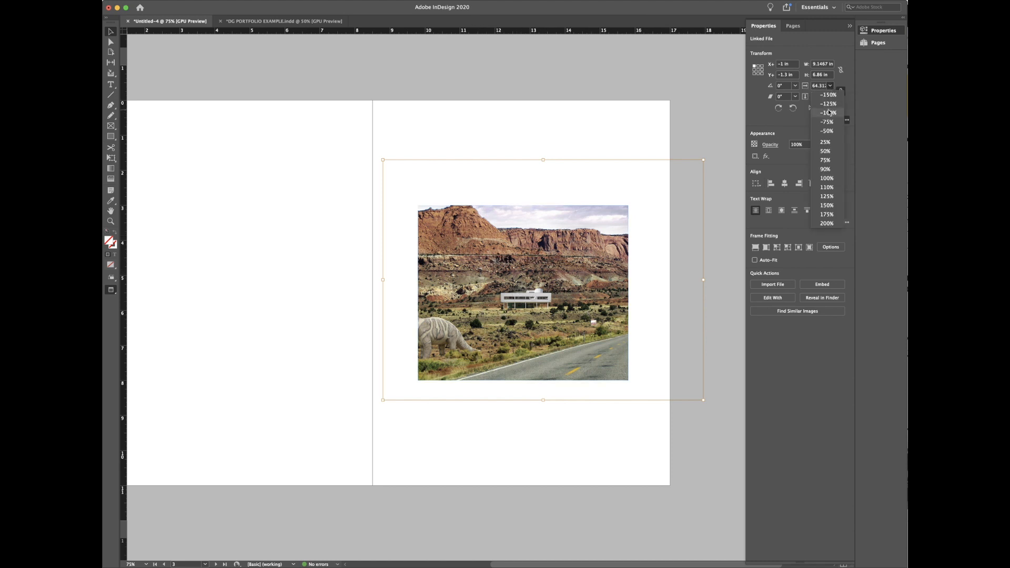
left_click(827, 179)
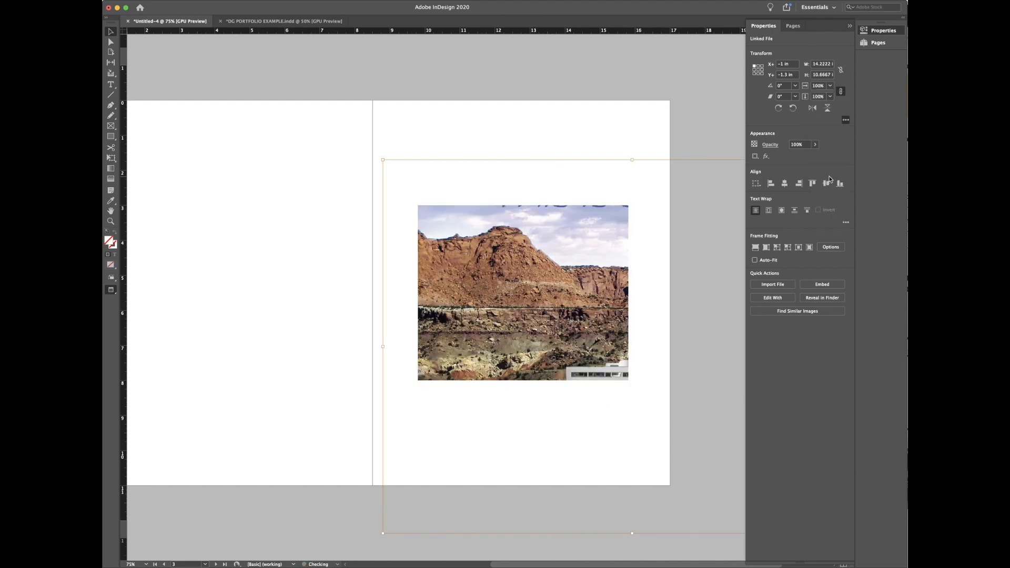
left_click_drag(524, 291, 450, 251)
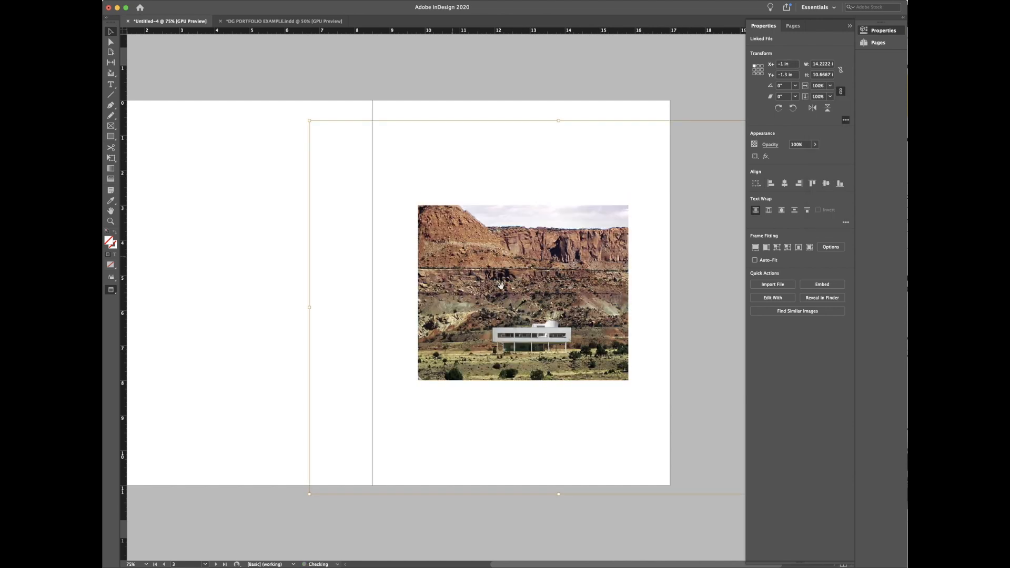
mouse_move(549, 318)
left_mouse_down()
mouse_move(515, 287)
mouse_move(547, 303)
left_mouse_up()
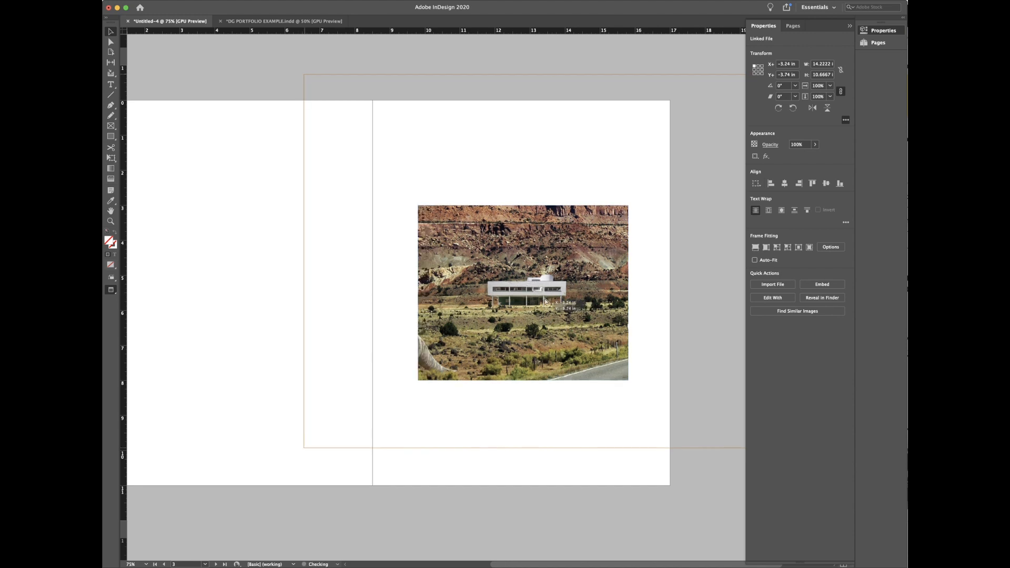
left_click_drag(548, 295, 544, 300)
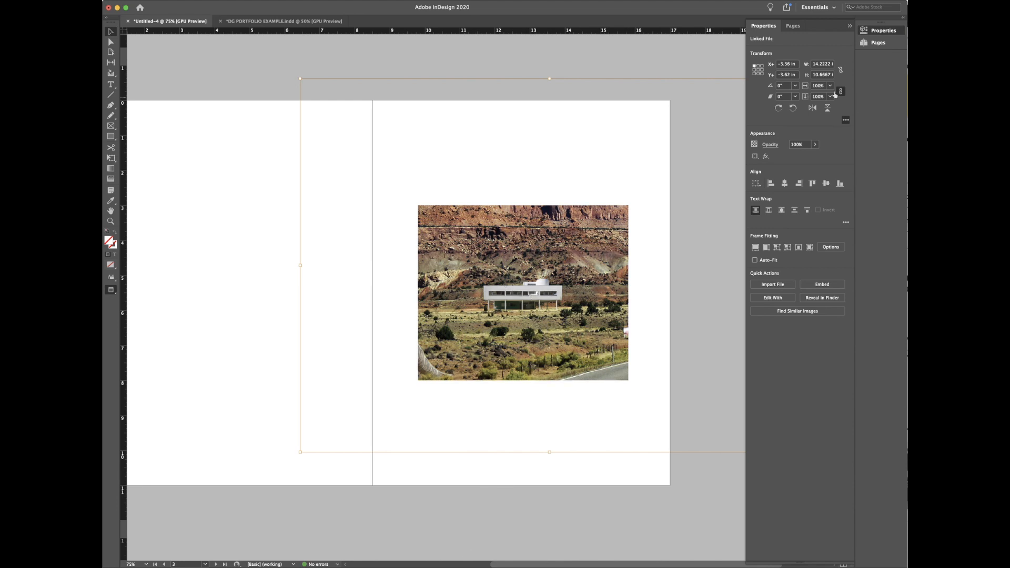
left_click(520, 491)
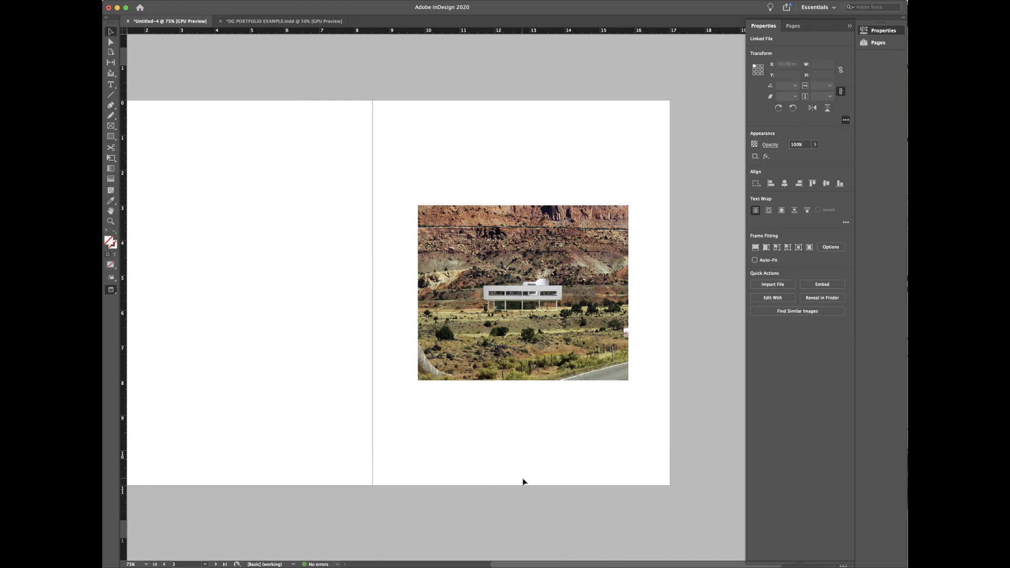
left_click(444, 363)
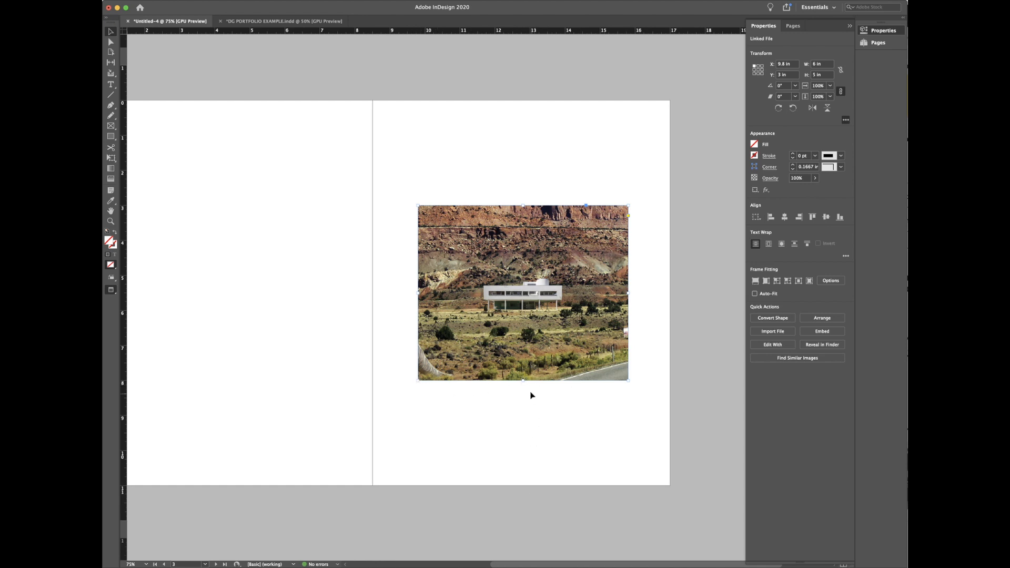
left_click_drag(524, 381, 525, 336)
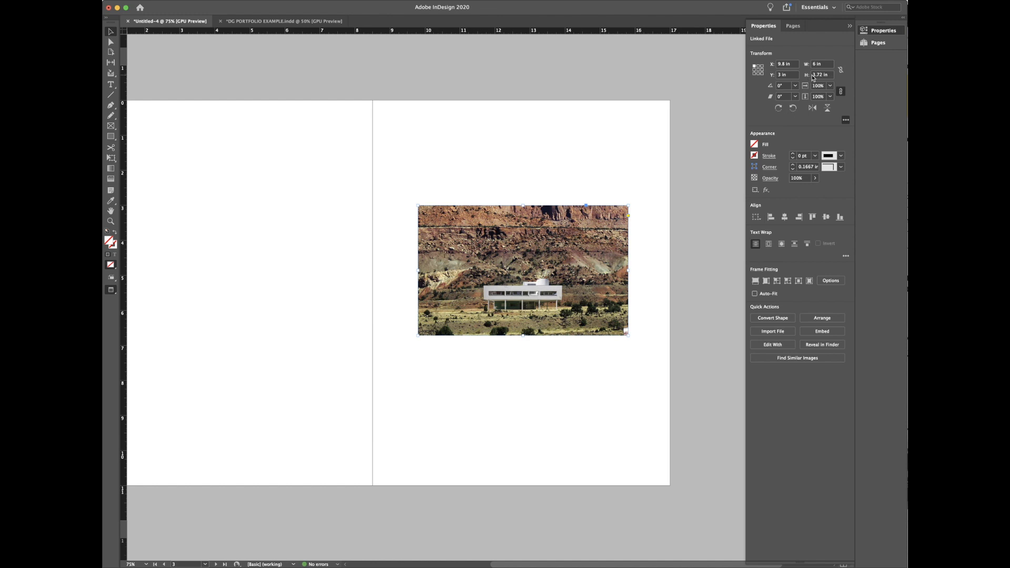
left_click_drag(826, 77, 804, 77)
type("4")
key("Return")
left_click(524, 274)
left_click_drag(524, 273, 522, 284)
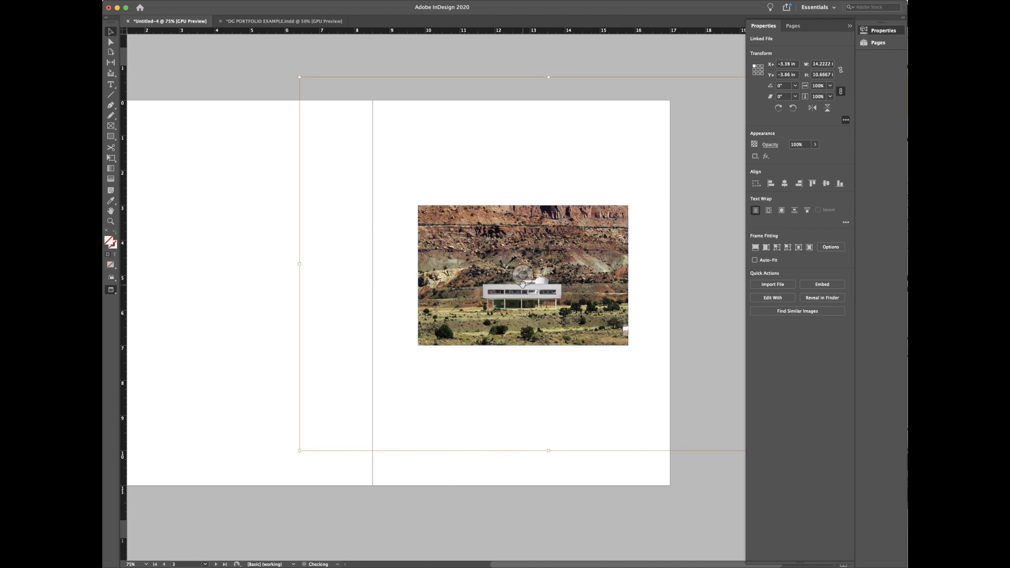
left_click(638, 247)
mouse_move(527, 280)
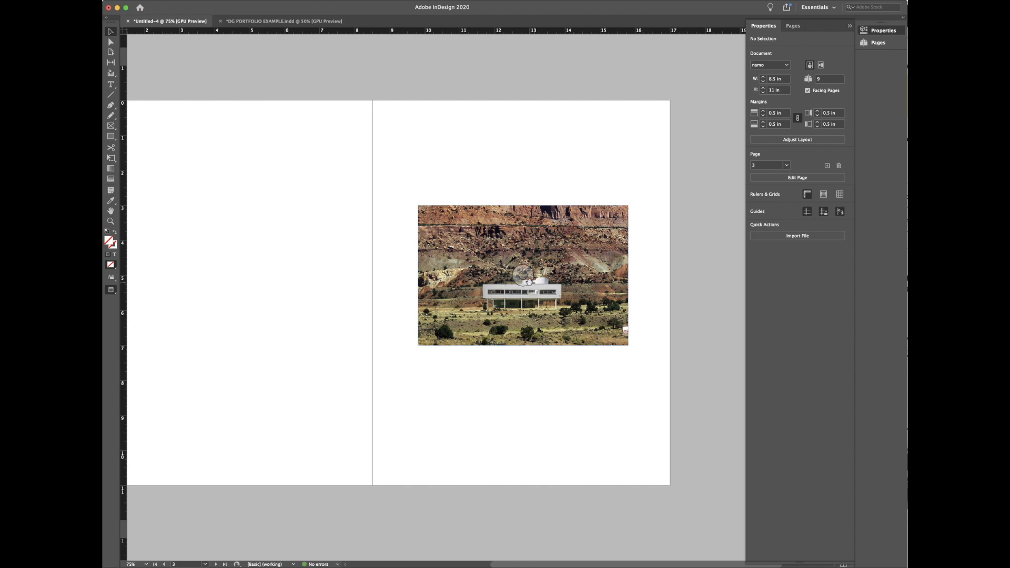
left_click(529, 281)
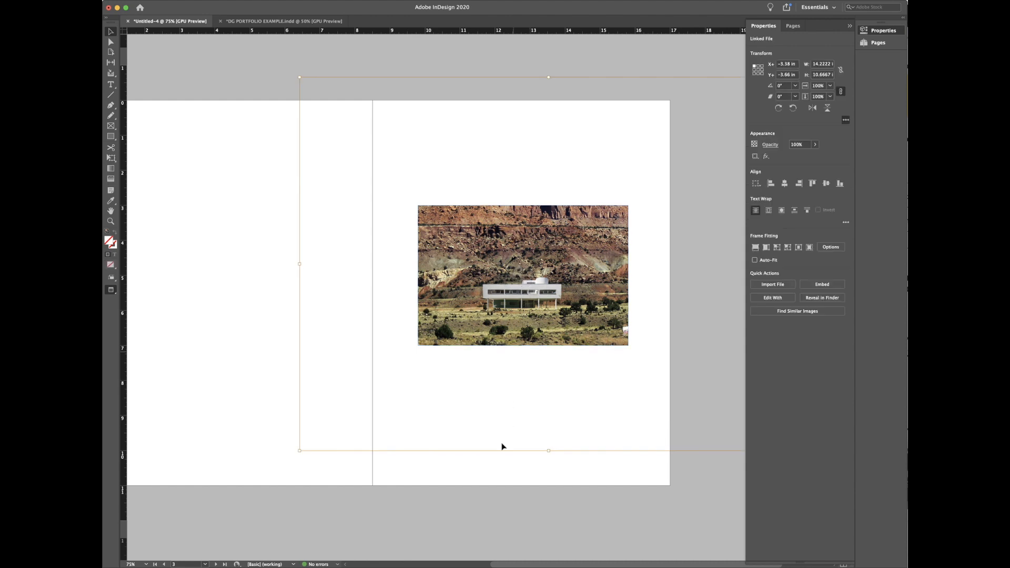
left_click(503, 474)
left_click(465, 326)
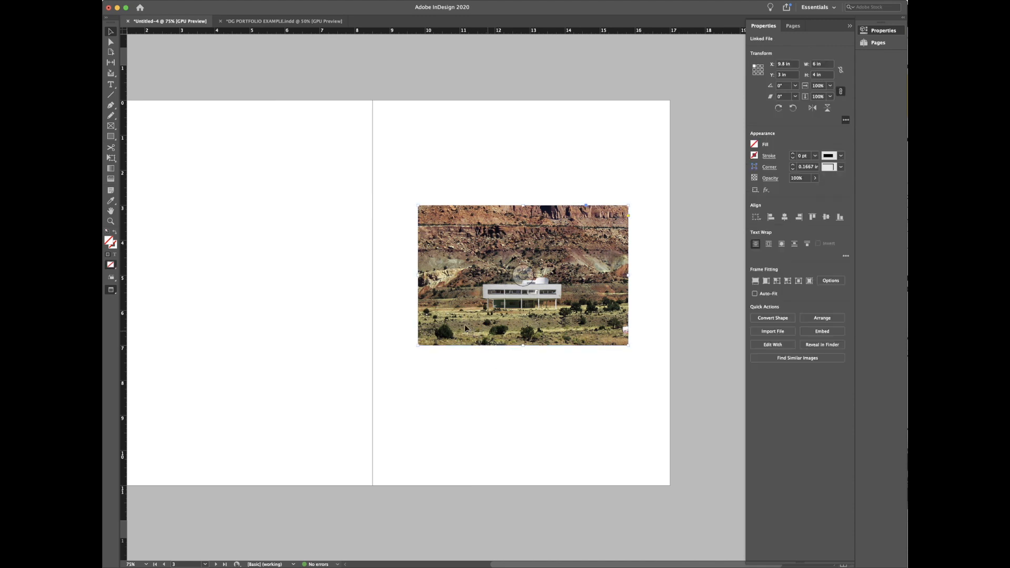
left_click(524, 272)
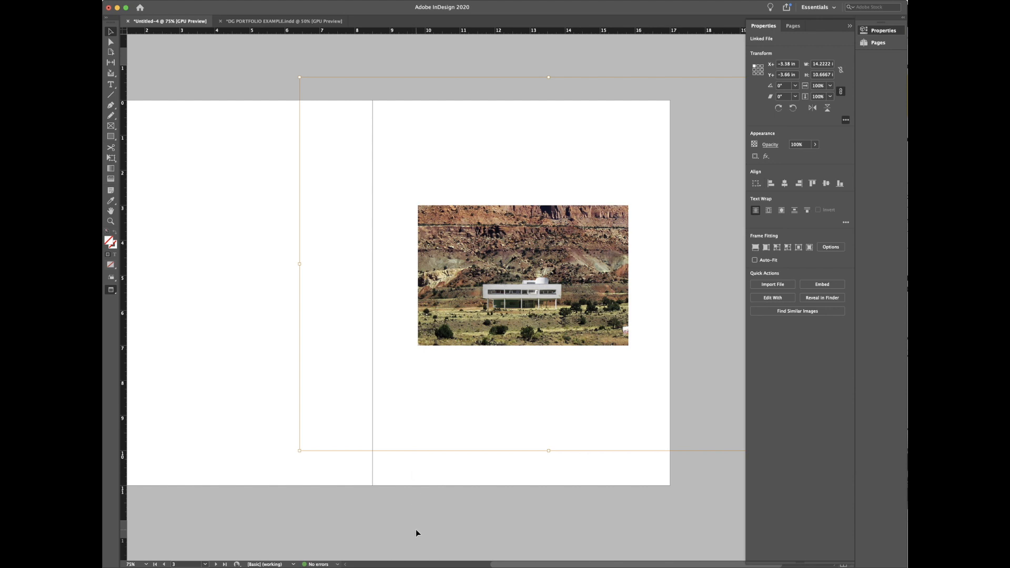
Step: Scale the picture content to 50% and move it to show the road and dinosaur
left_click(449, 515)
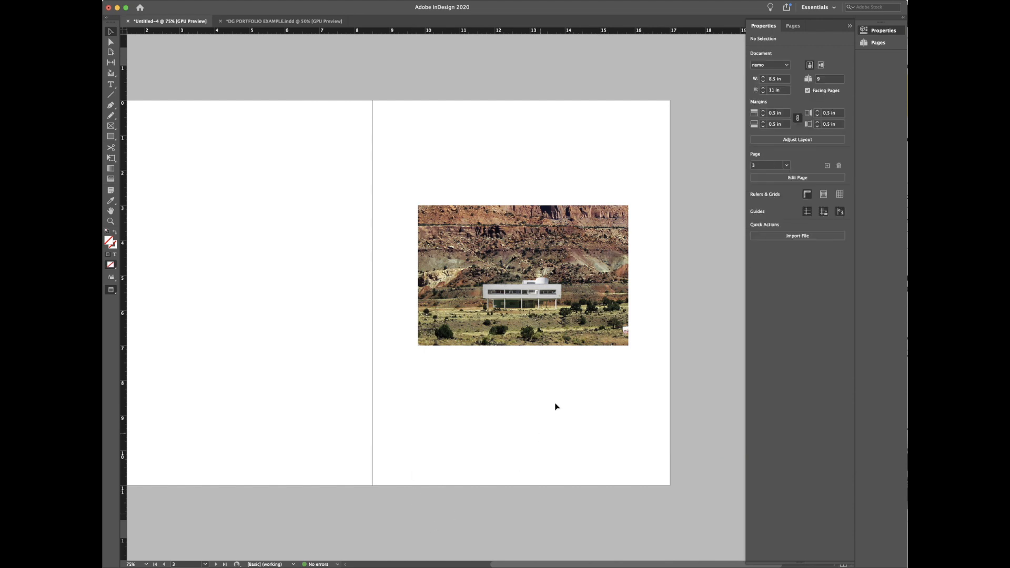
left_click(524, 281)
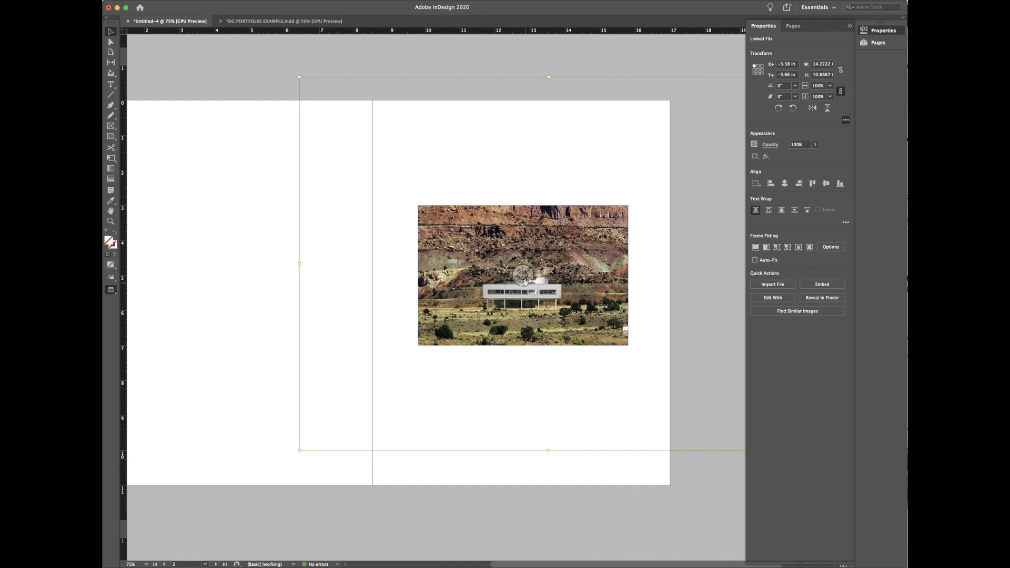
right_click(525, 284)
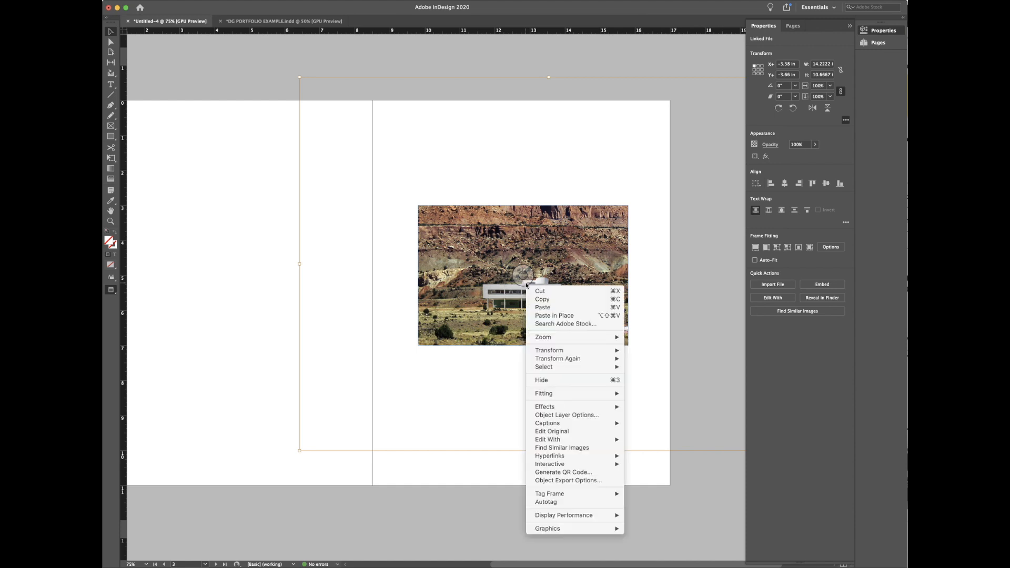
left_click(521, 276)
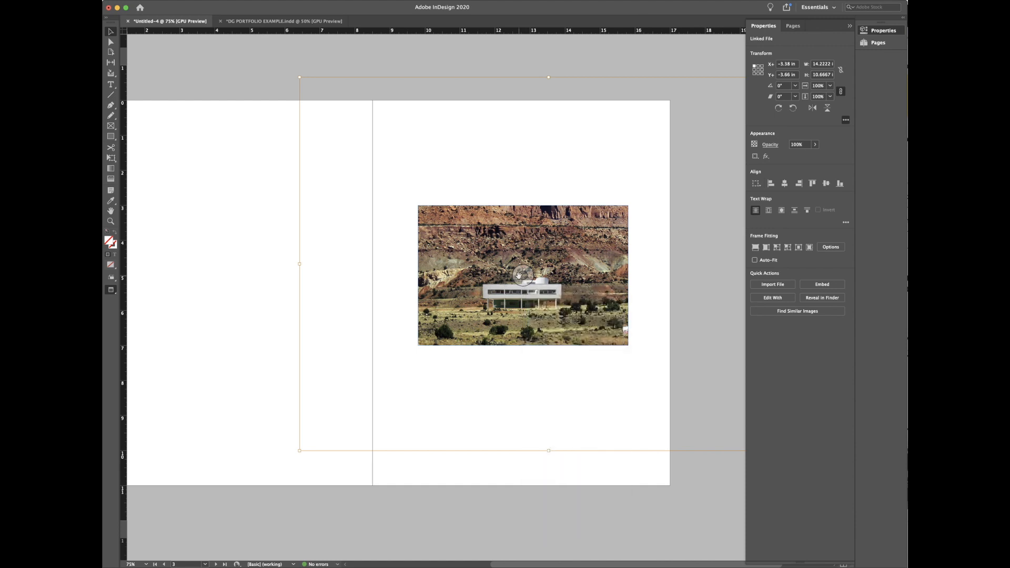
left_click(830, 85)
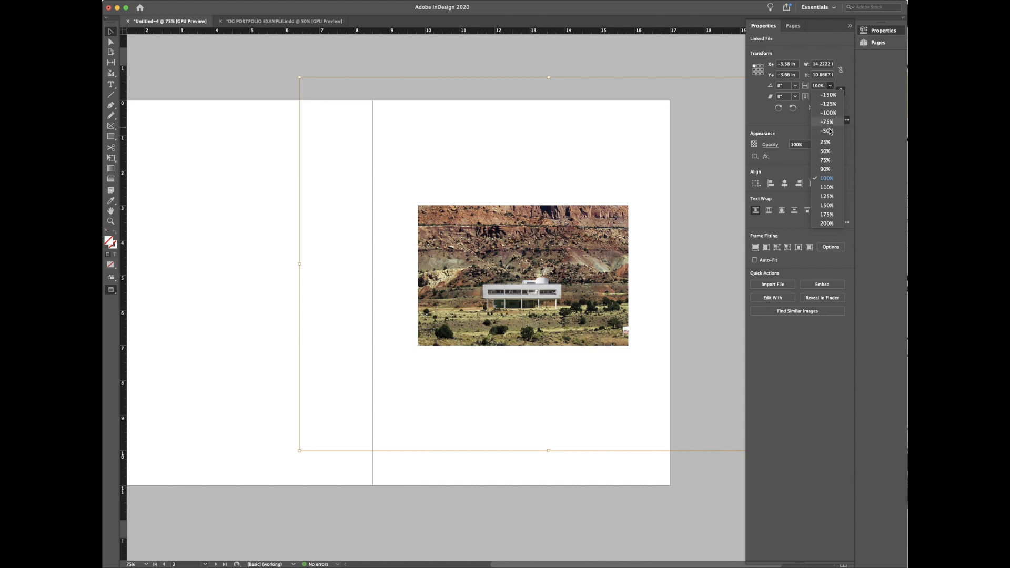
left_click(825, 151)
left_click_drag(447, 233, 584, 263)
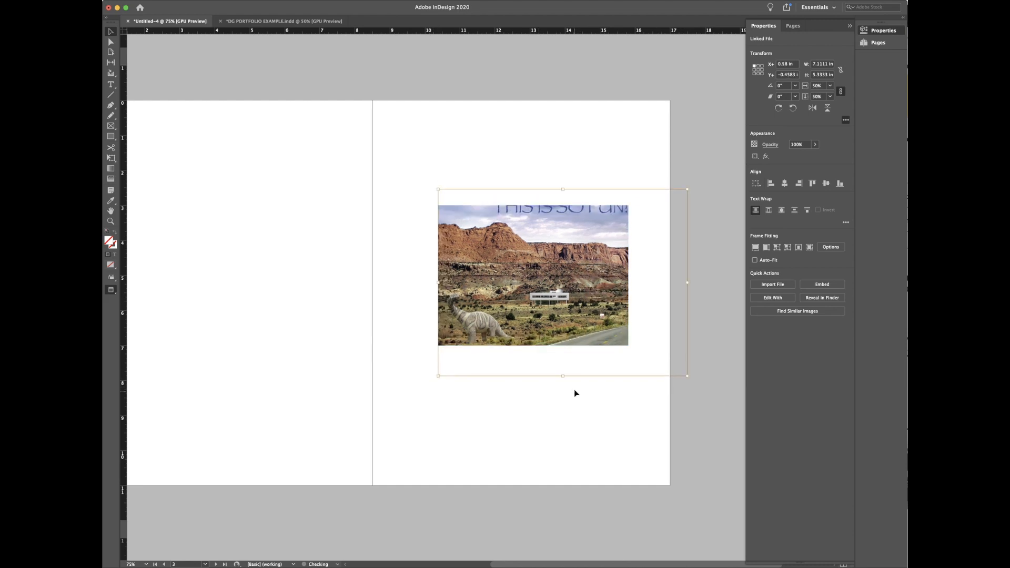
Step: Nudge the 50% image left and up to about X −0.52, Y −0.18 in within its frame
left_click(575, 389)
left_click(578, 301)
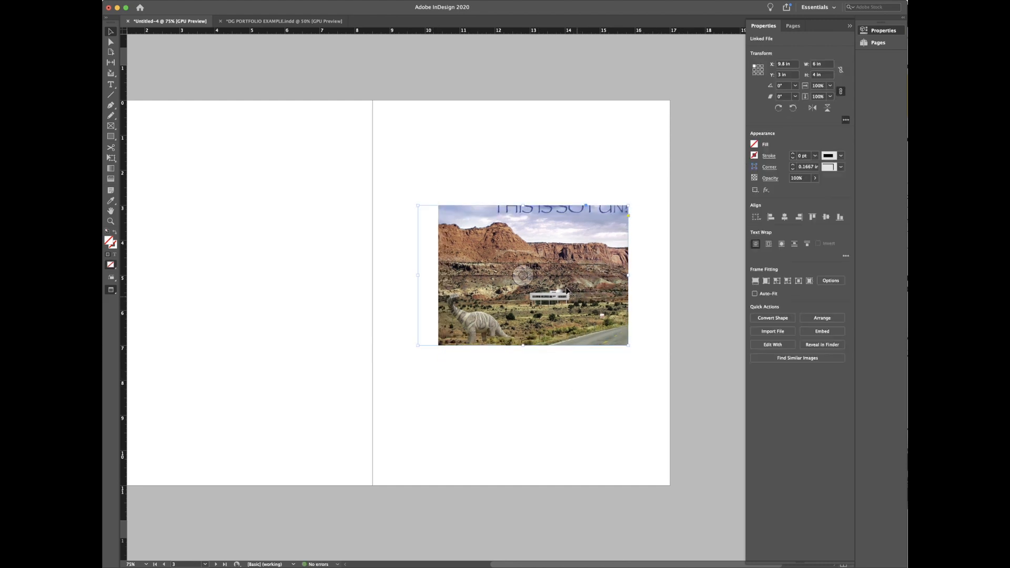
left_click(520, 275)
left_click_drag(506, 273, 530, 270)
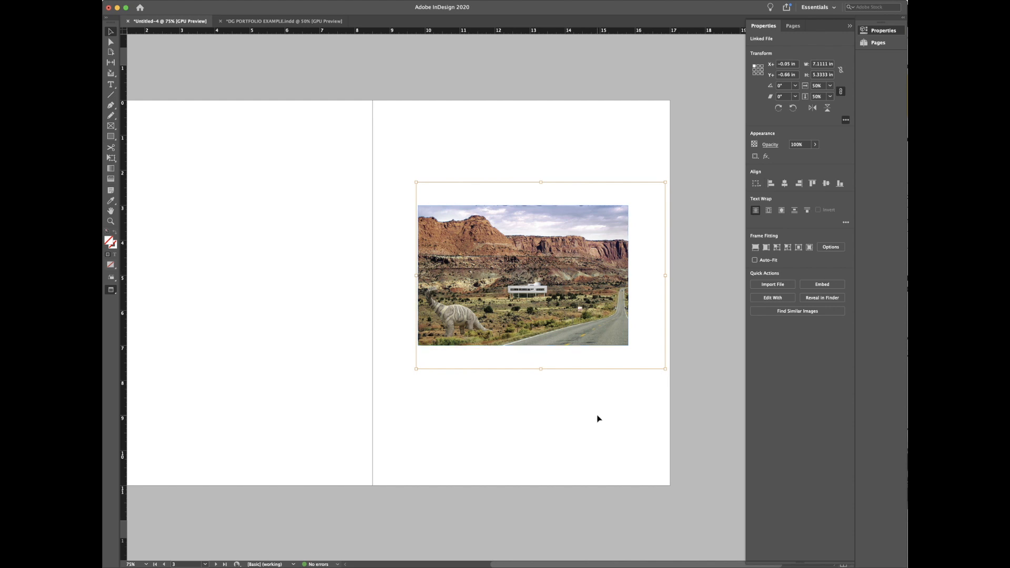
key("super+Tab")
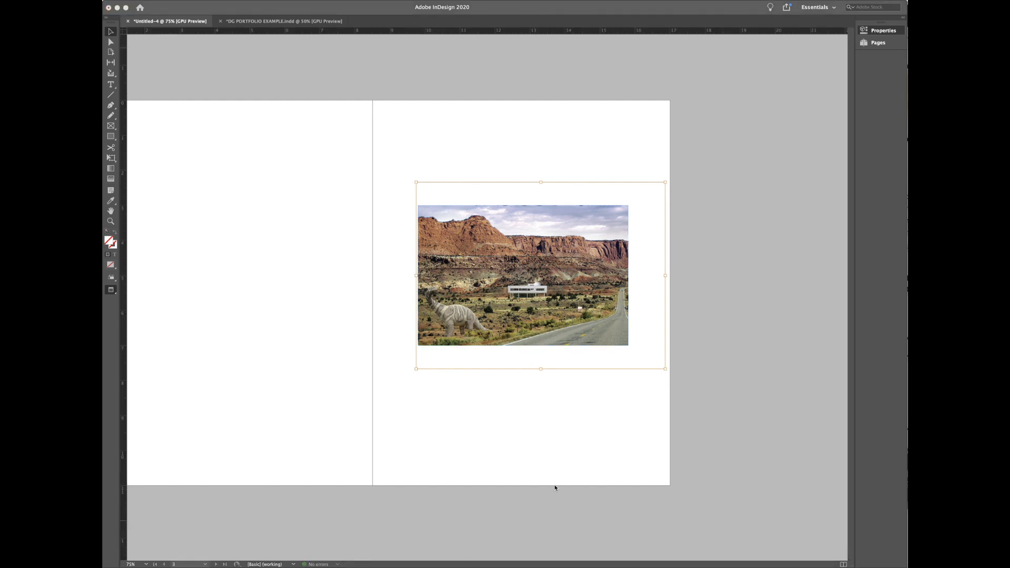
left_click(516, 275)
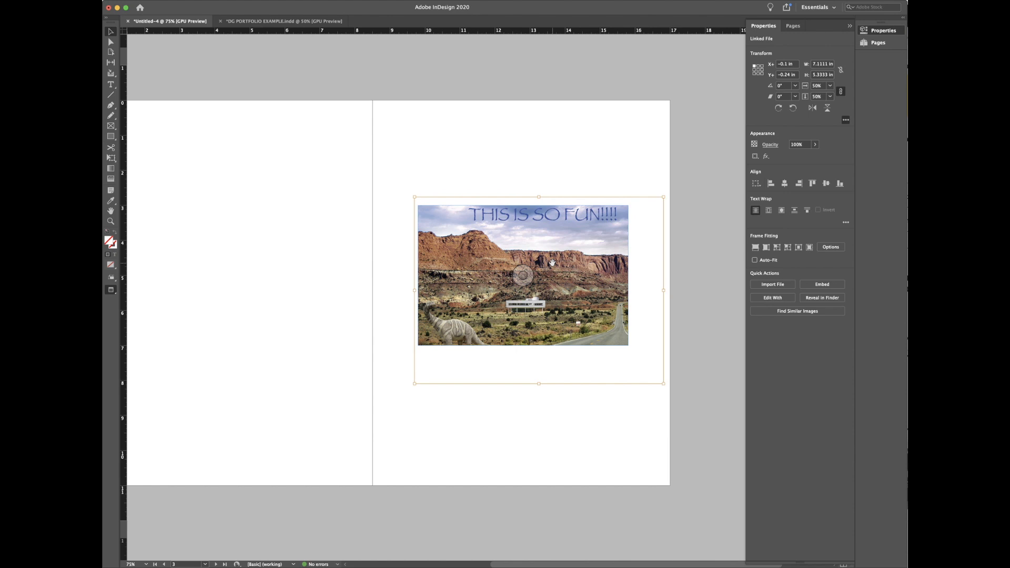
mouse_move(519, 281)
left_mouse_down()
mouse_move(504, 279)
mouse_move(519, 282)
left_mouse_up()
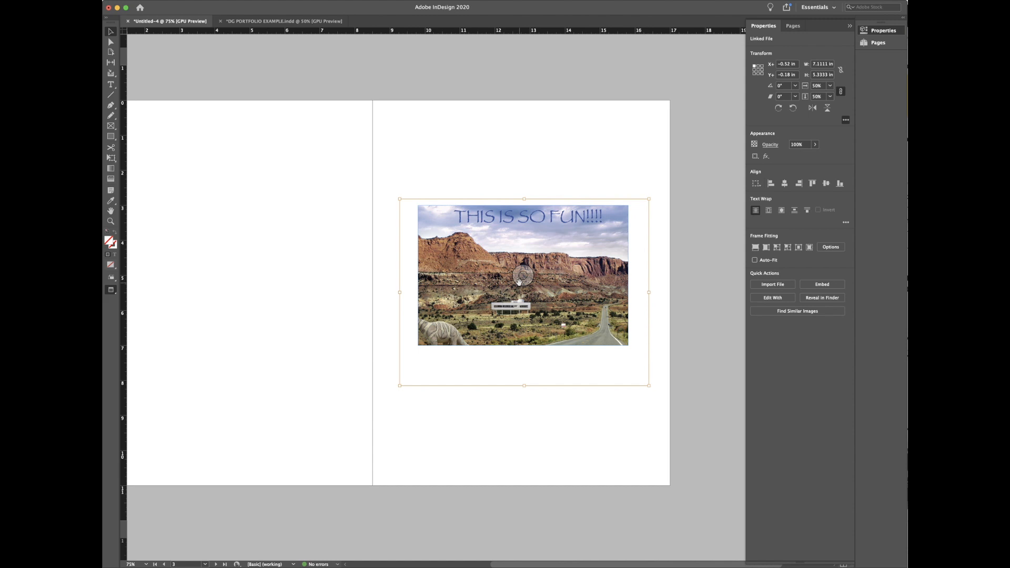
Step: In Object Layer Options with Preview on, hide the THIS IS SO FUN!!!! and dinoStatue layers
right_click(561, 249)
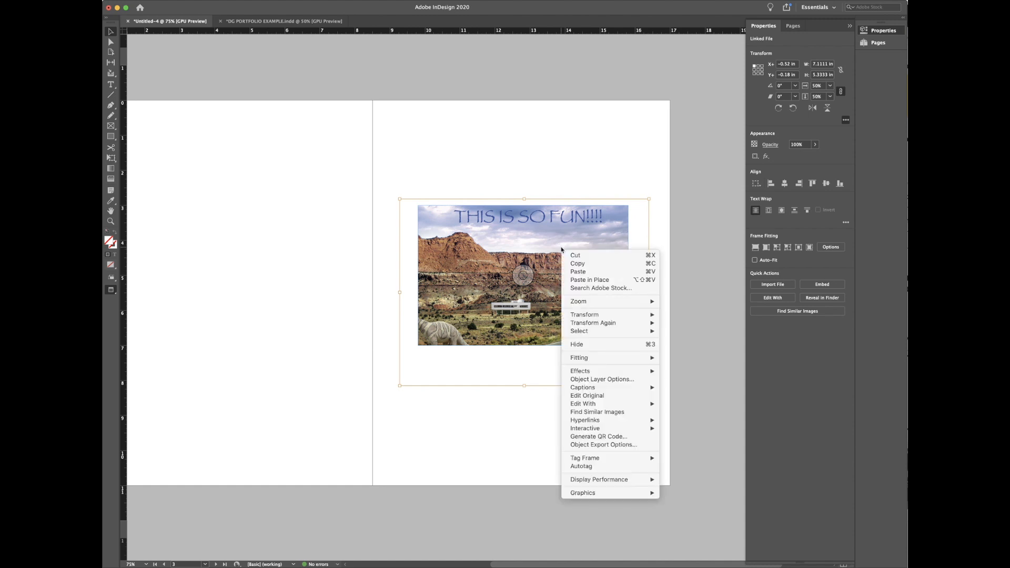
left_click(610, 382)
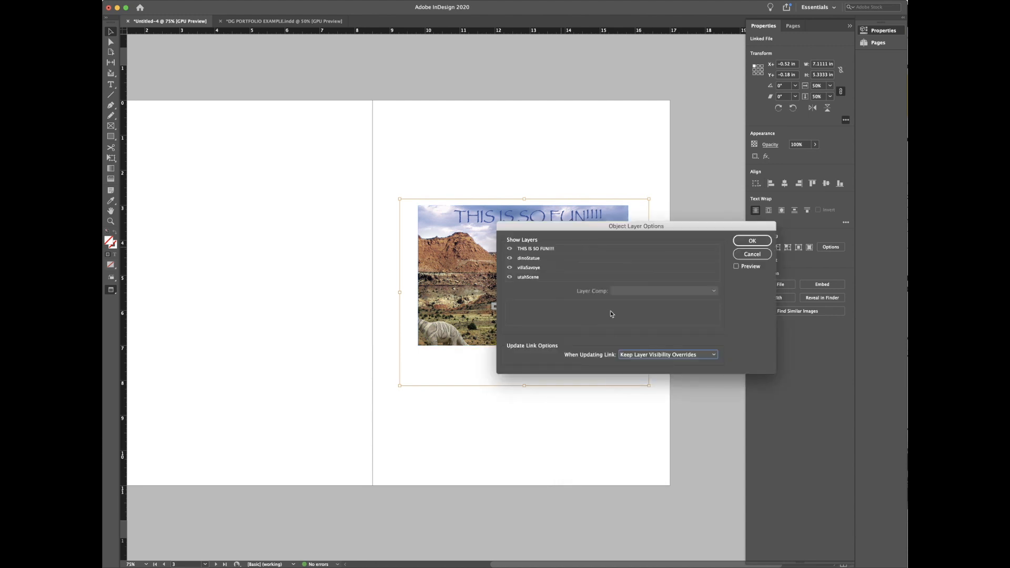
left_click_drag(618, 230, 735, 205)
left_click(853, 241)
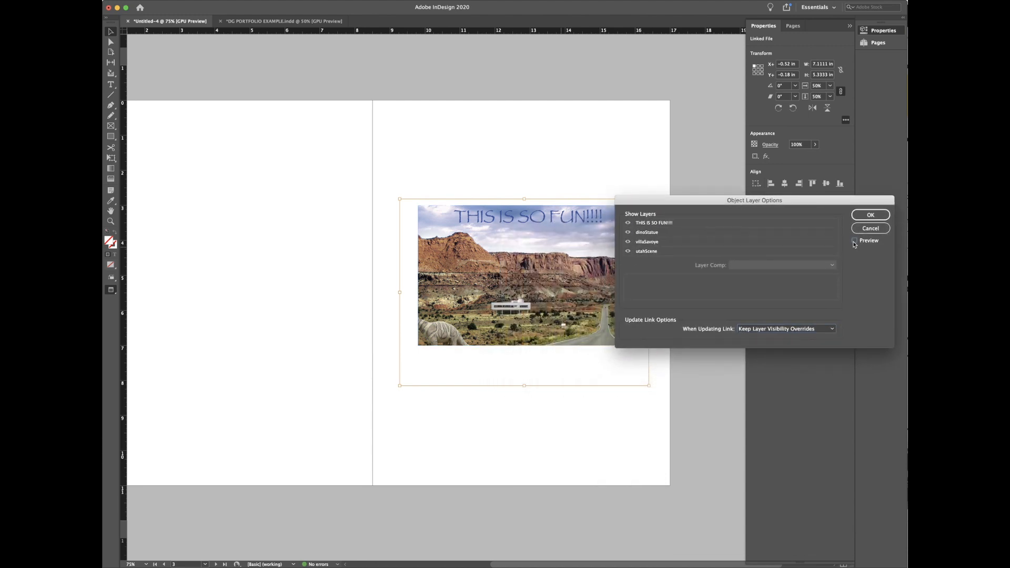
left_click(627, 223)
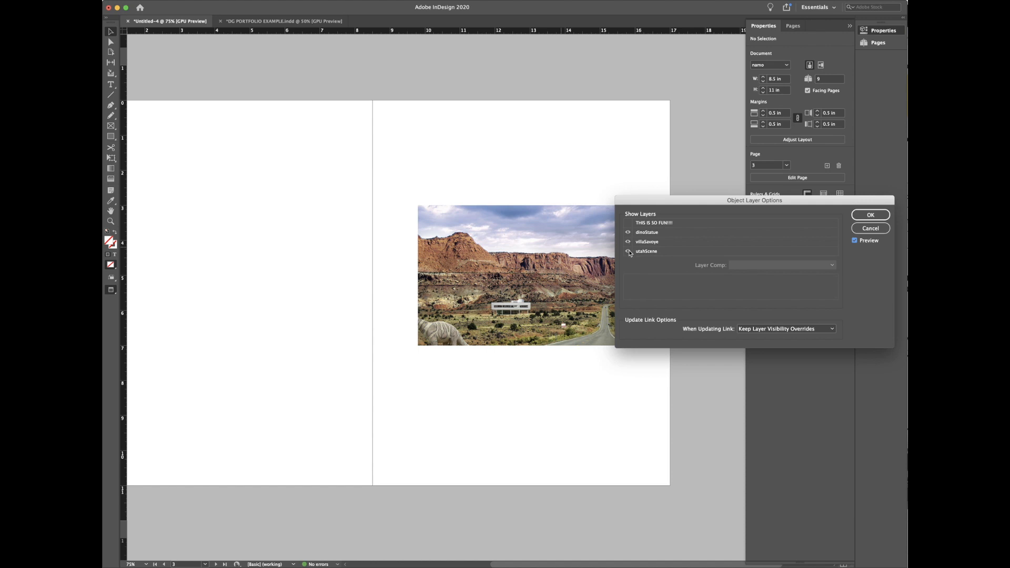
left_click(627, 233)
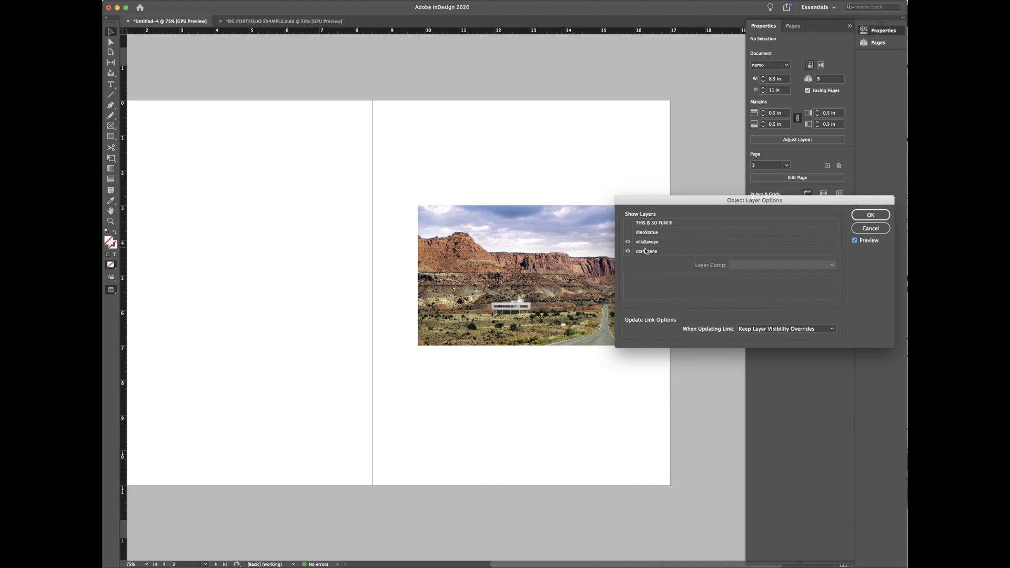
left_click(870, 215)
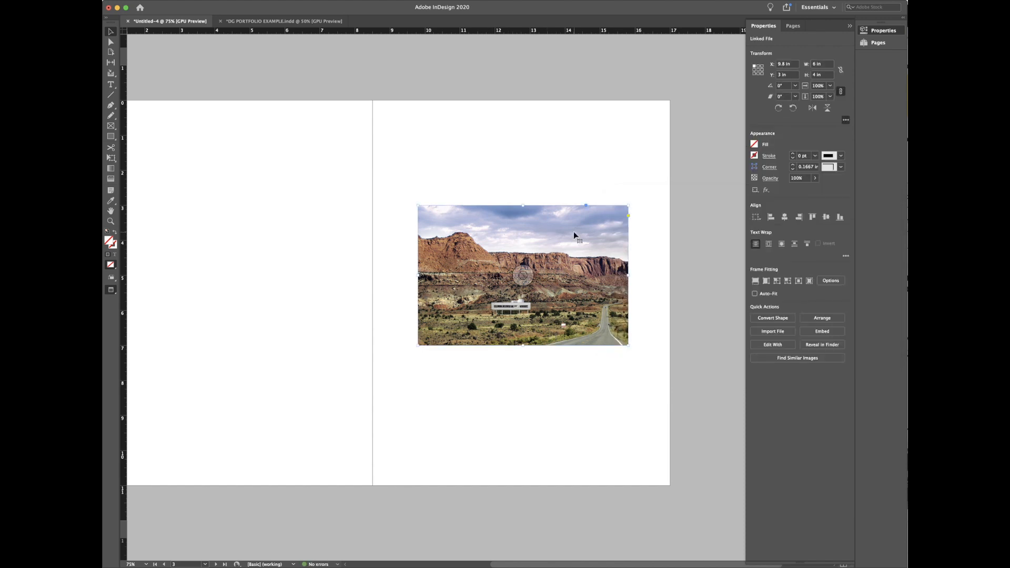
Step: Copy the photo onto page 2 and turn its dinoStatue and THIS IS SO FUN!!!! layers back on
left_click_drag(573, 234, 293, 214)
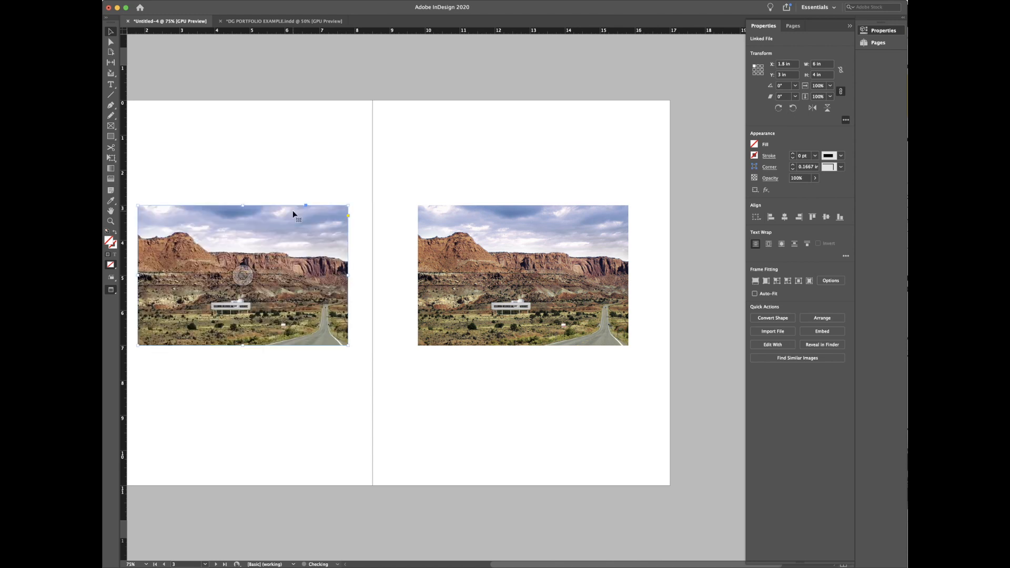
right_click(293, 246)
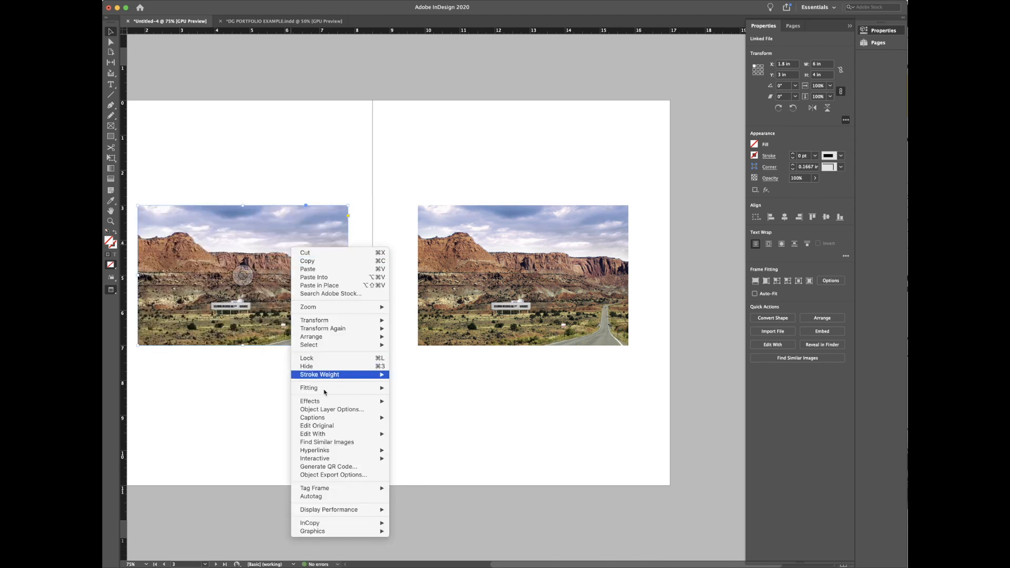
left_click(326, 409)
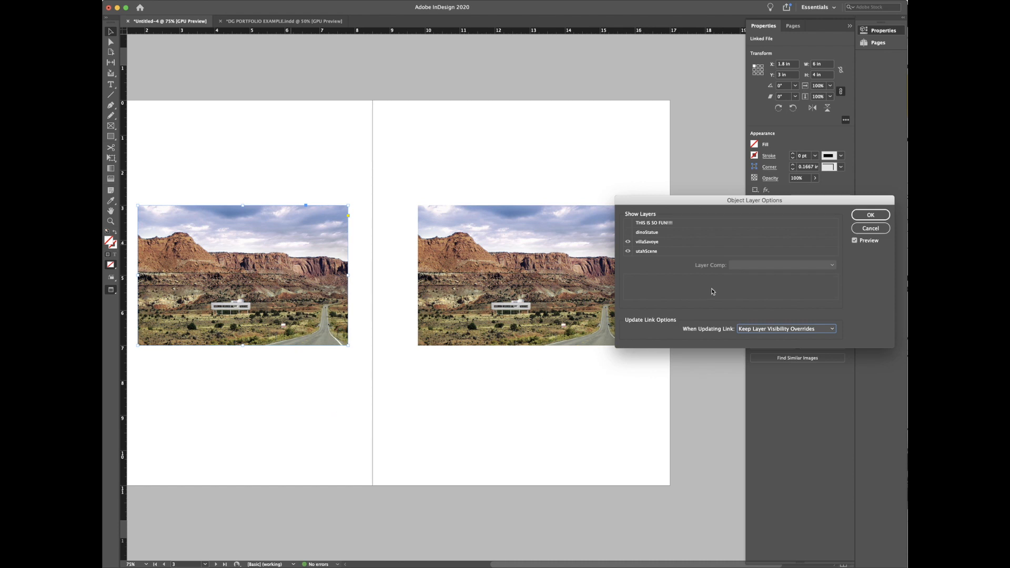
left_click(628, 231)
left_click(628, 223)
left_click(854, 217)
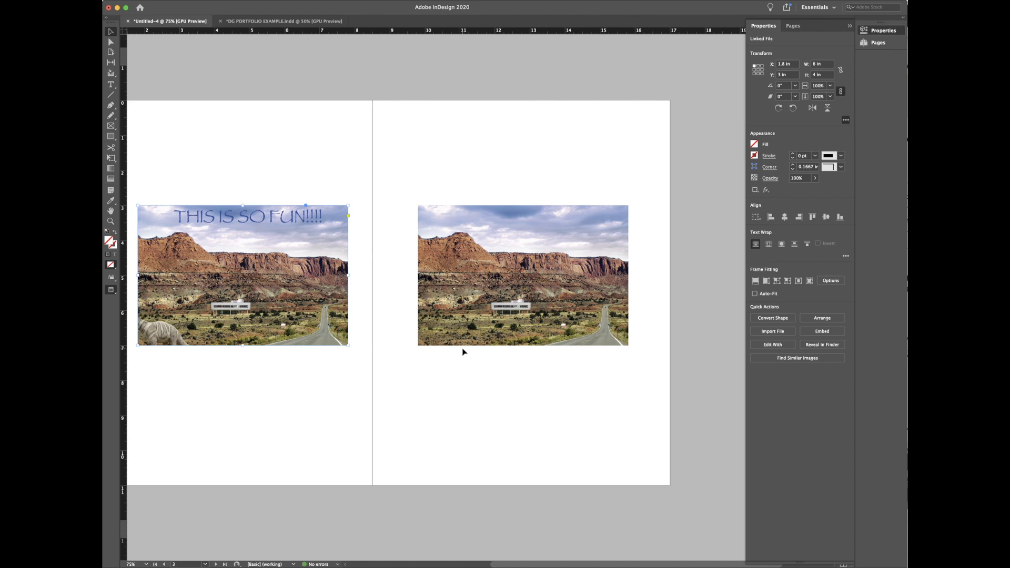
left_click(459, 378)
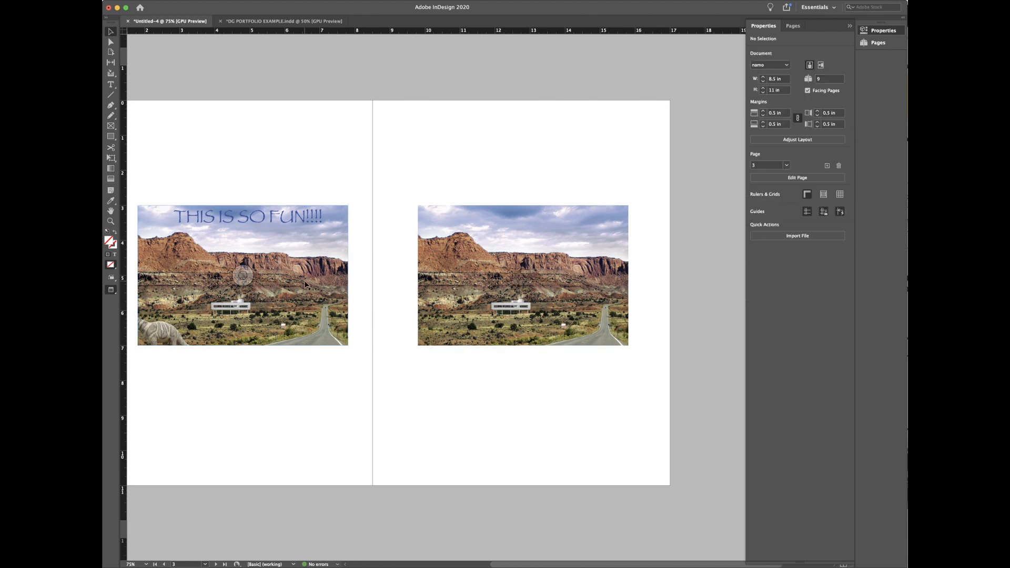
left_click(275, 300)
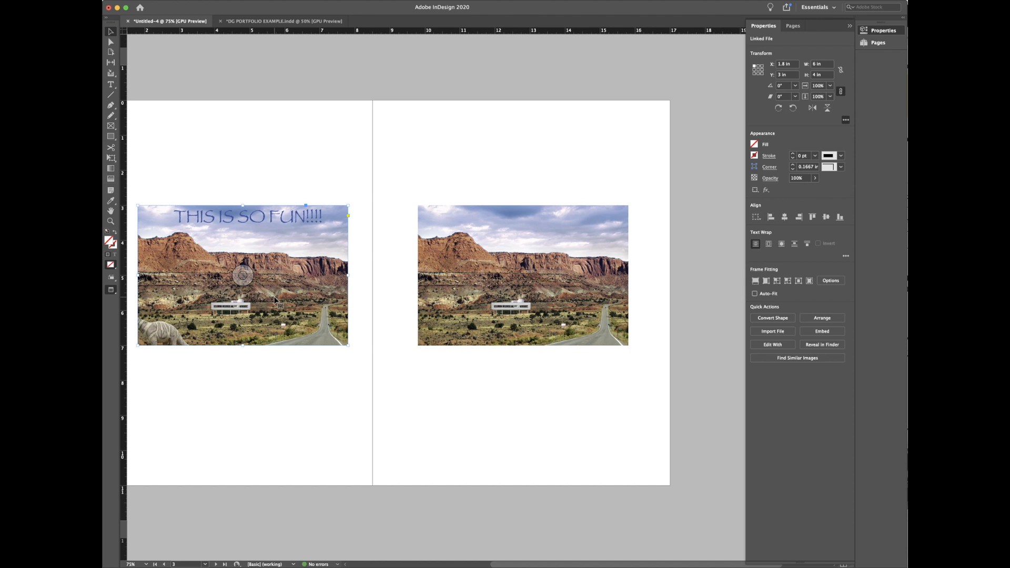
Step: Use Edit Original on the left photo to open emma_villaSavoye.psd in Photoshop
right_click(275, 300)
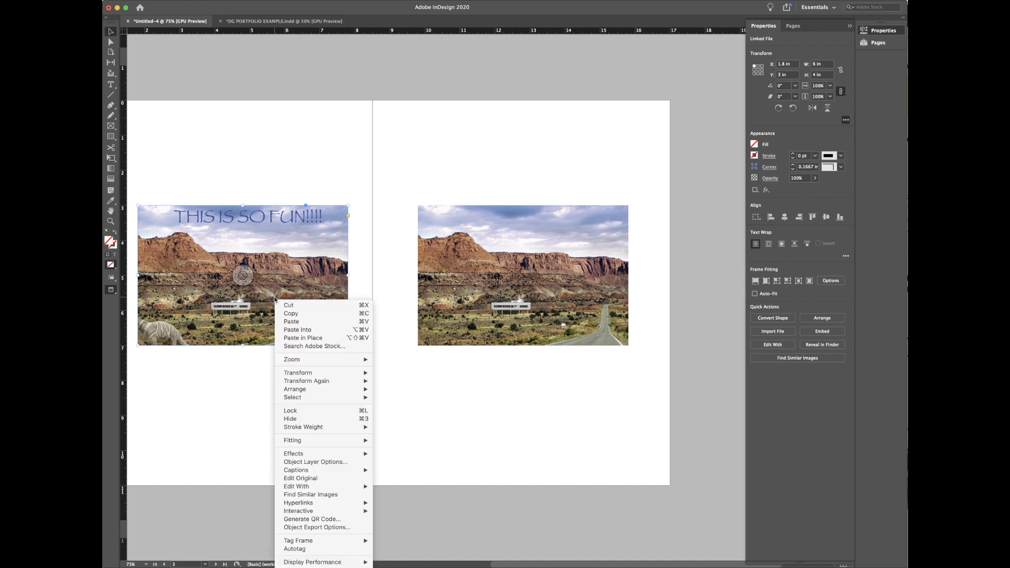
left_click(307, 478)
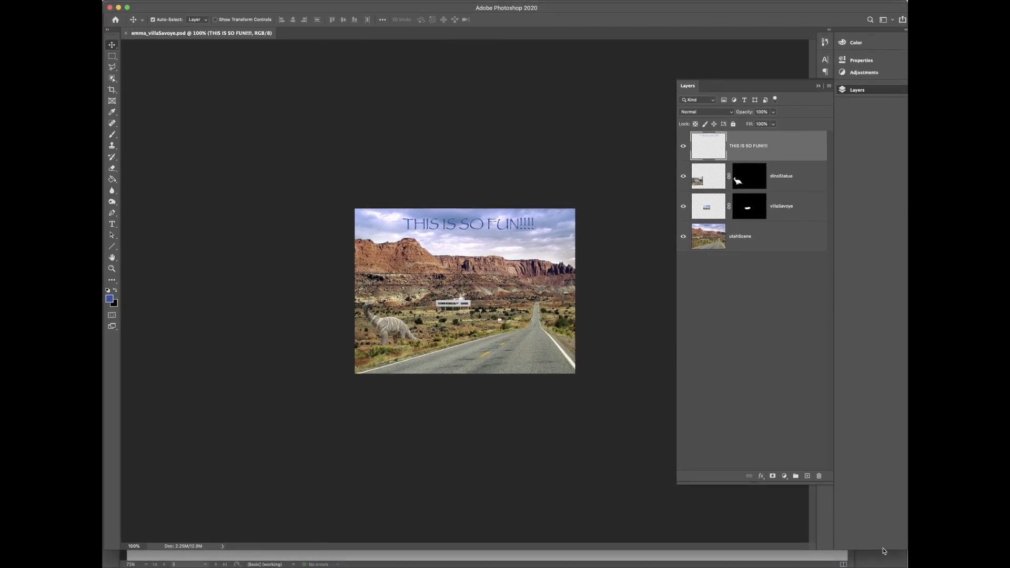
Step: Add an empty Layer 1 at the top of the layer stack and switch to the Brush tool
left_click_drag(883, 551, 883, 564)
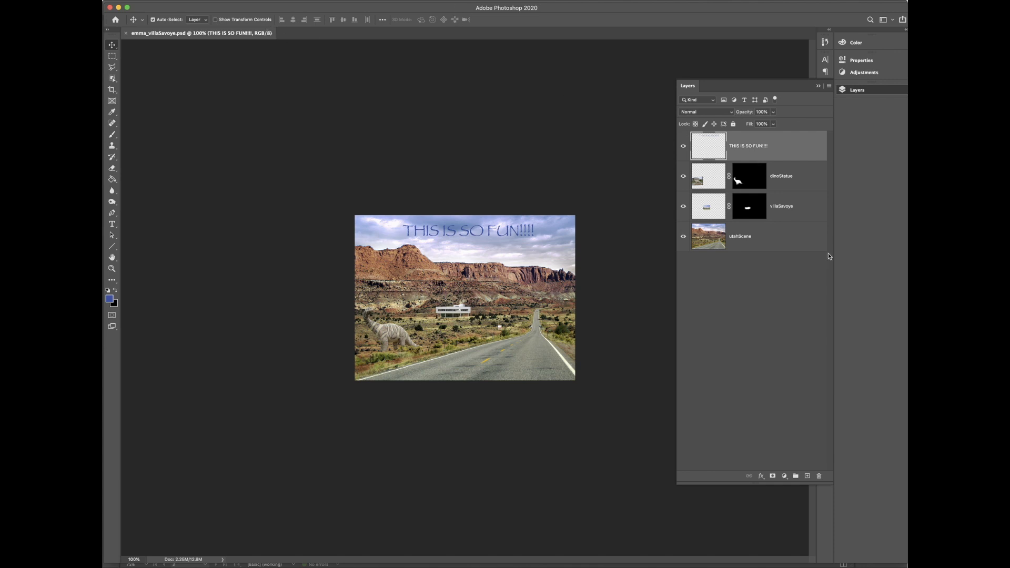
left_click(792, 296)
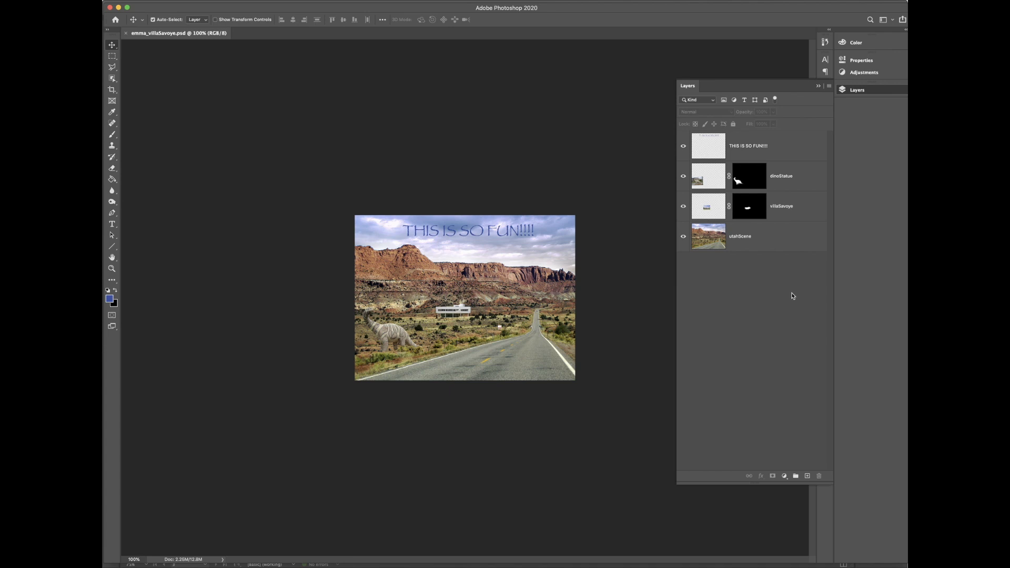
left_click(807, 475)
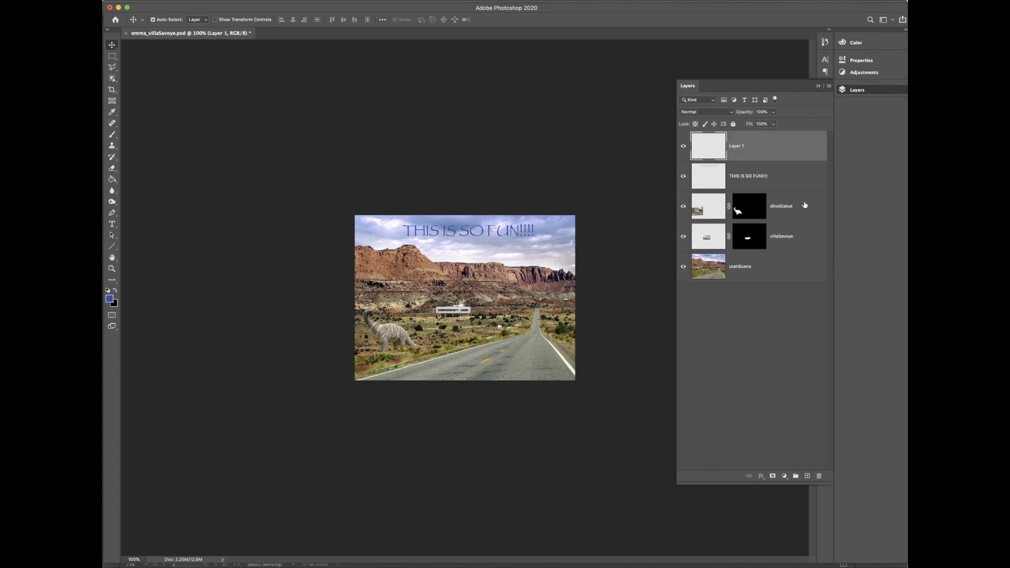
key("g")
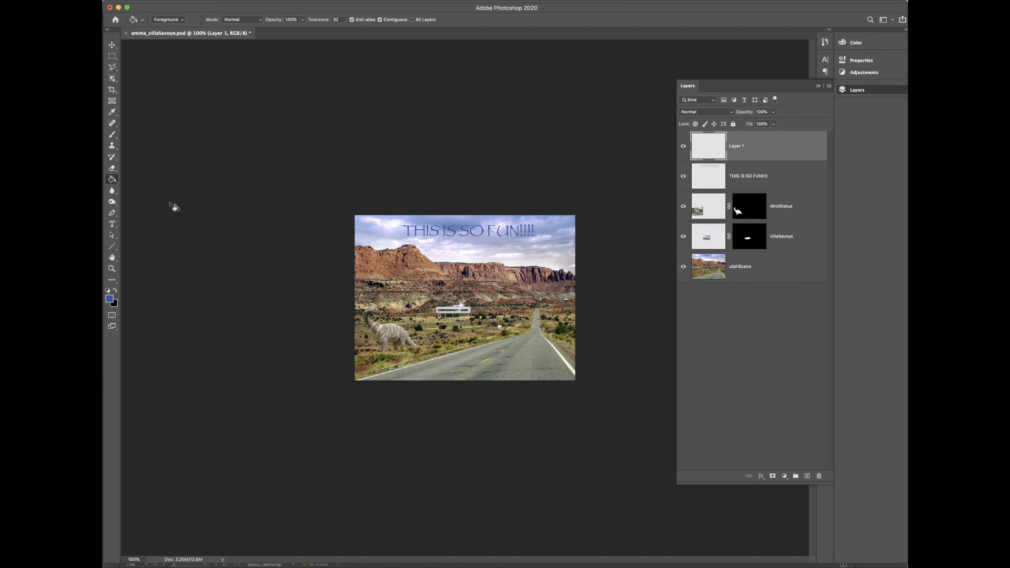
key("b")
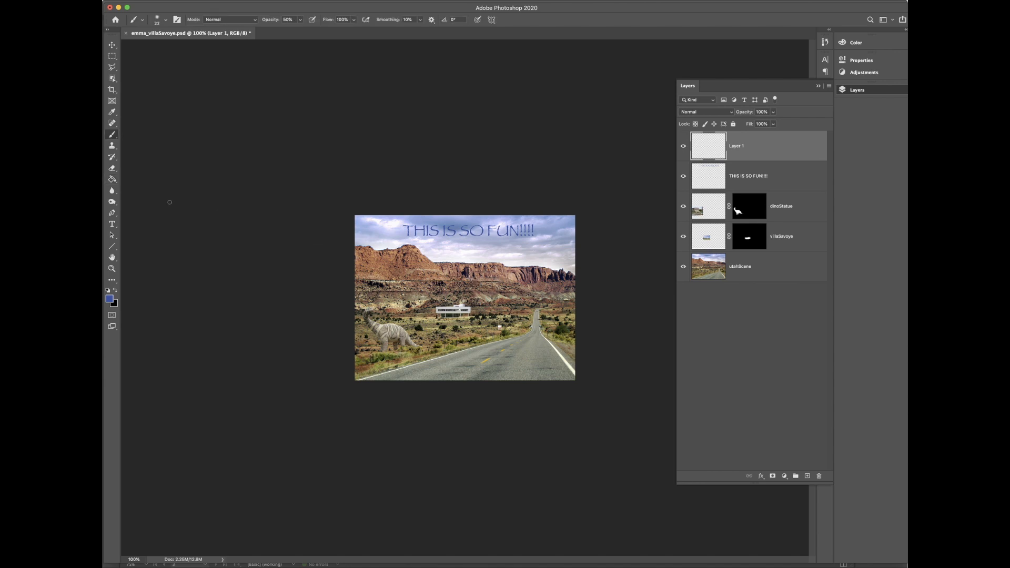
Step: Set the foreground colour to red
left_click(110, 298)
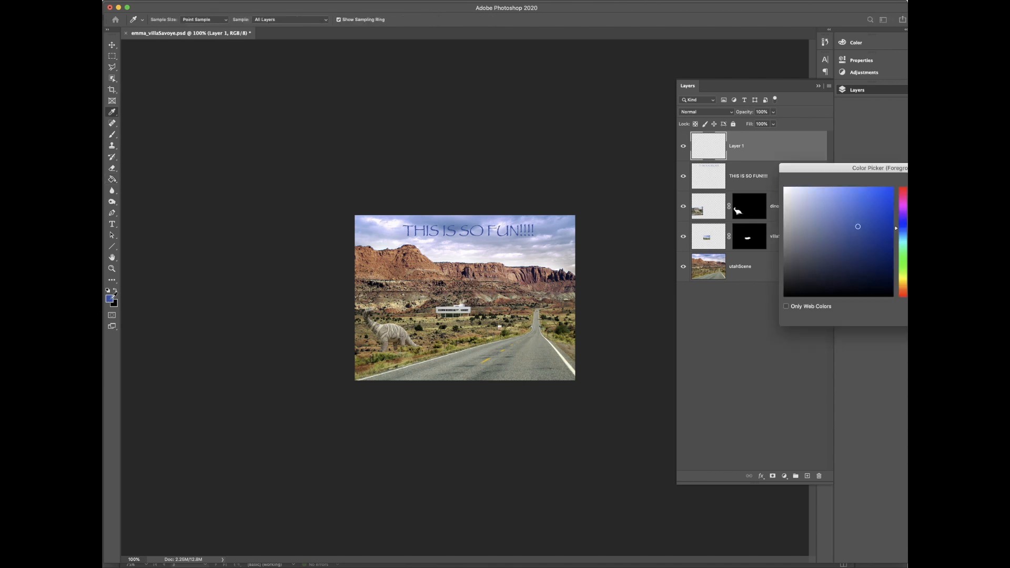
left_click(902, 191)
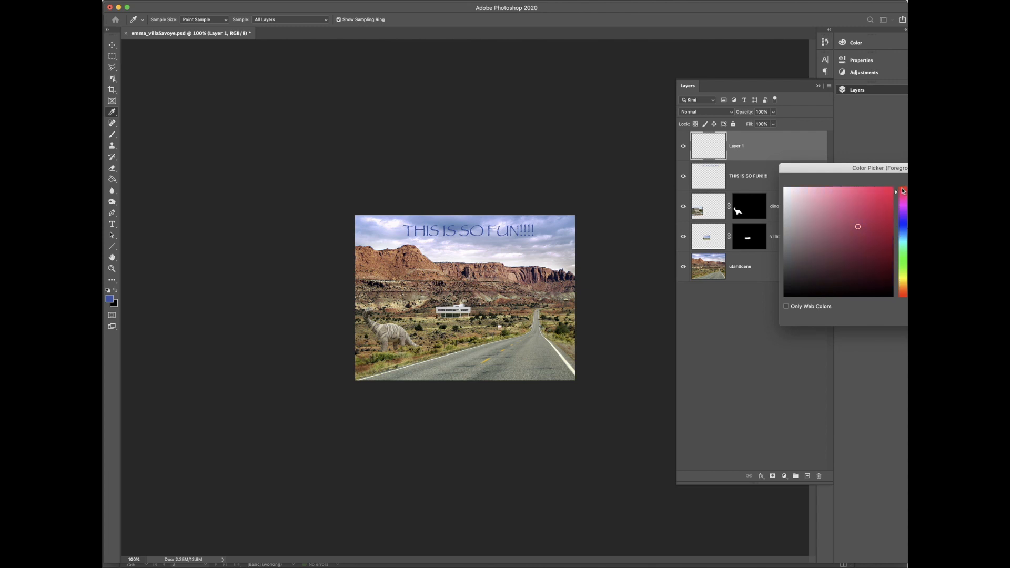
key("Return")
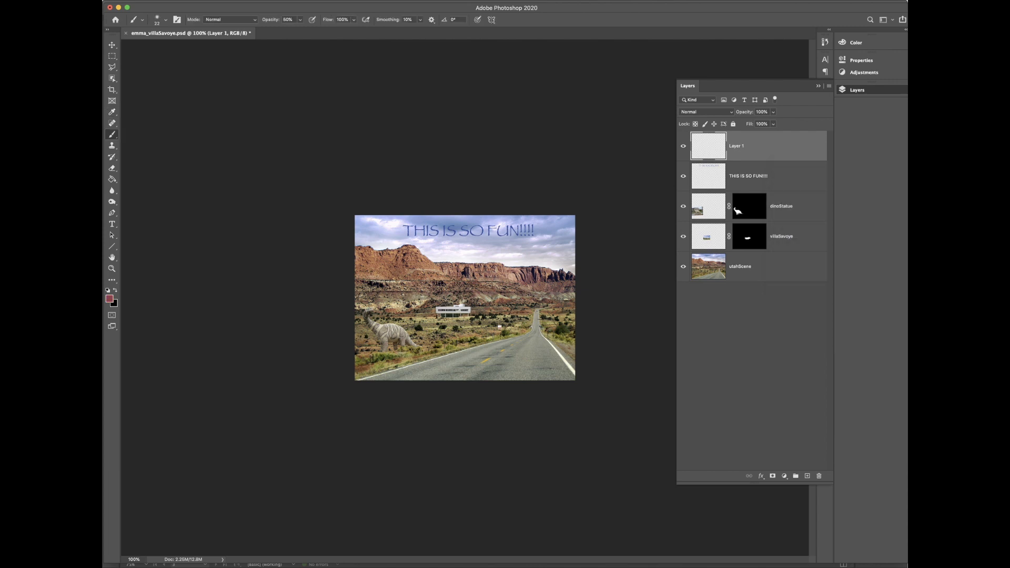
mouse_move(445, 332)
left_mouse_down()
mouse_move(453, 258)
mouse_move(468, 274)
mouse_move(464, 340)
left_mouse_up()
key("super+z")
Step: Choose the General Brushes > Hard Round brush preset
right_click(457, 284)
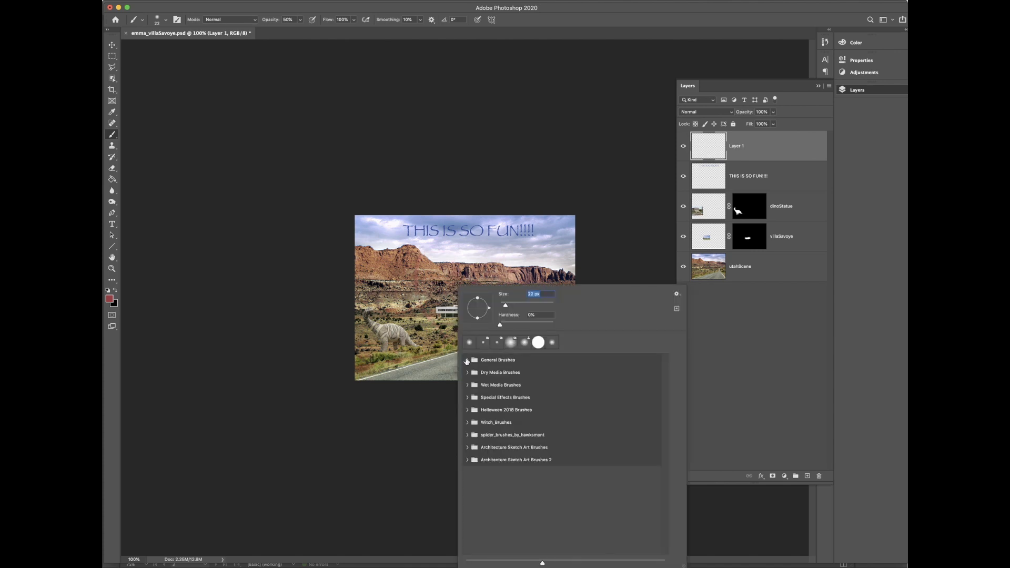
left_click(467, 360)
left_click(606, 380)
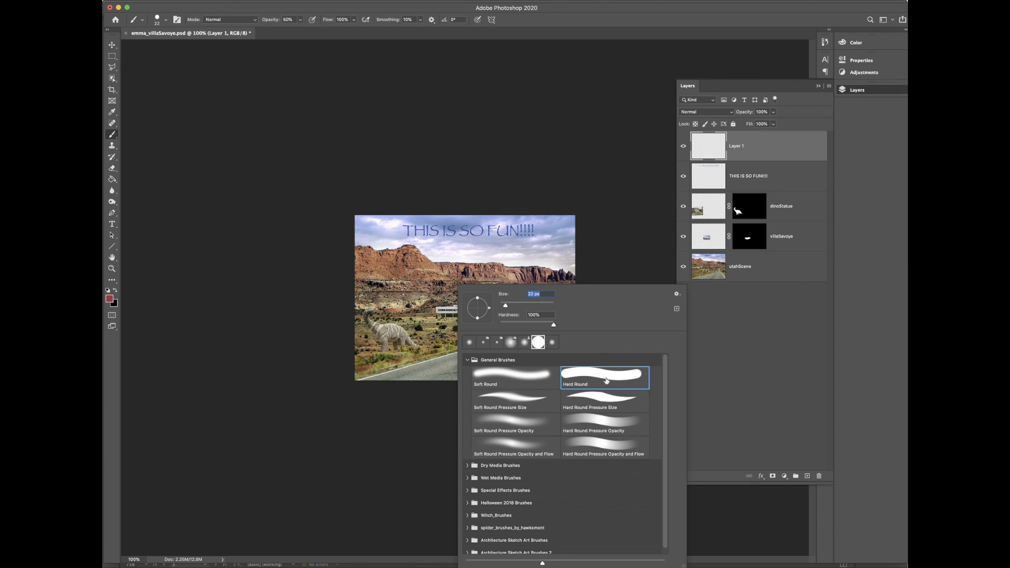
left_click(649, 257)
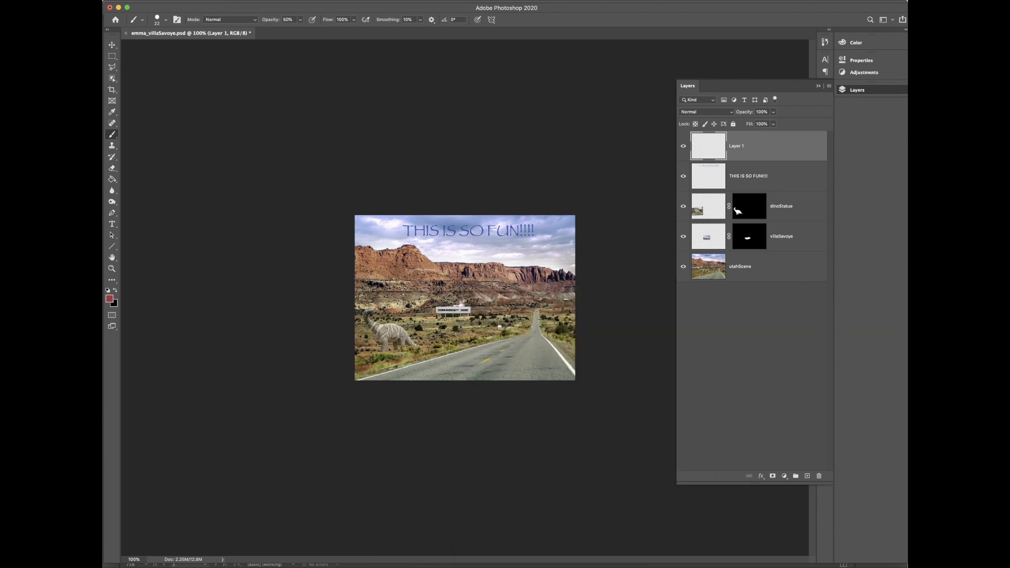
Step: Paint a large red heart on Layer 1 at 100% brush opacity, save the PSD, and return to InDesign
left_click(300, 19)
left_click_drag(298, 30, 334, 34)
mouse_move(454, 346)
left_mouse_down()
mouse_move(414, 278)
mouse_move(427, 248)
mouse_move(445, 295)
mouse_move(486, 260)
mouse_move(493, 285)
mouse_move(455, 358)
left_mouse_up()
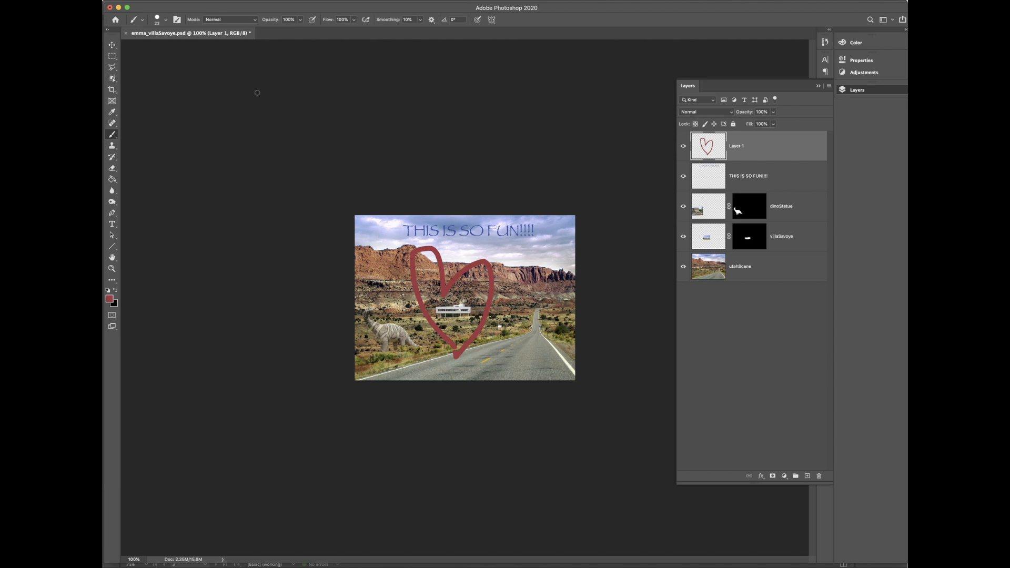
key("super+s")
key("super+Tab")
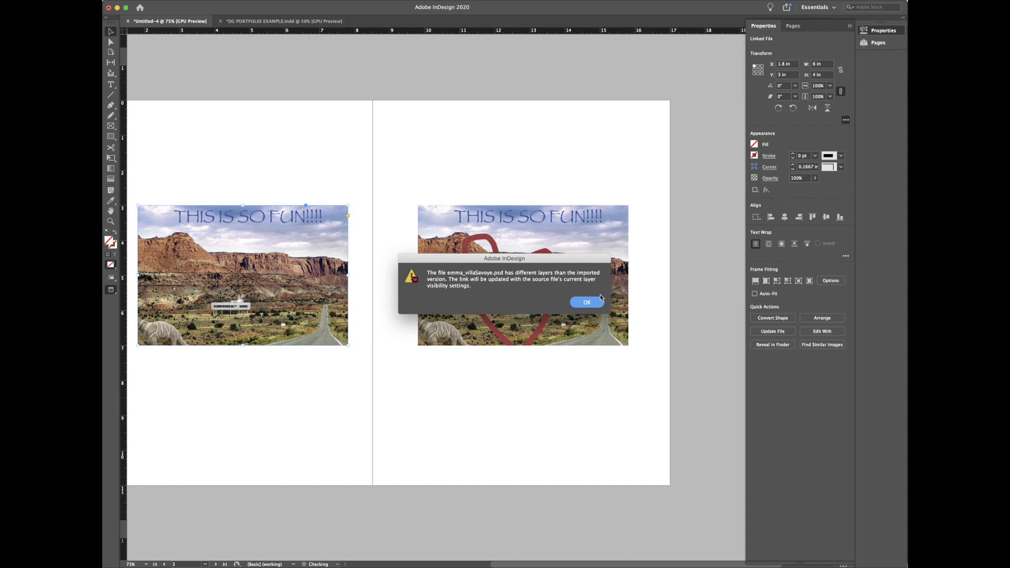
Step: Accept the layer-visibility alert with OK so the modified links update to show the red heart
left_click(585, 303)
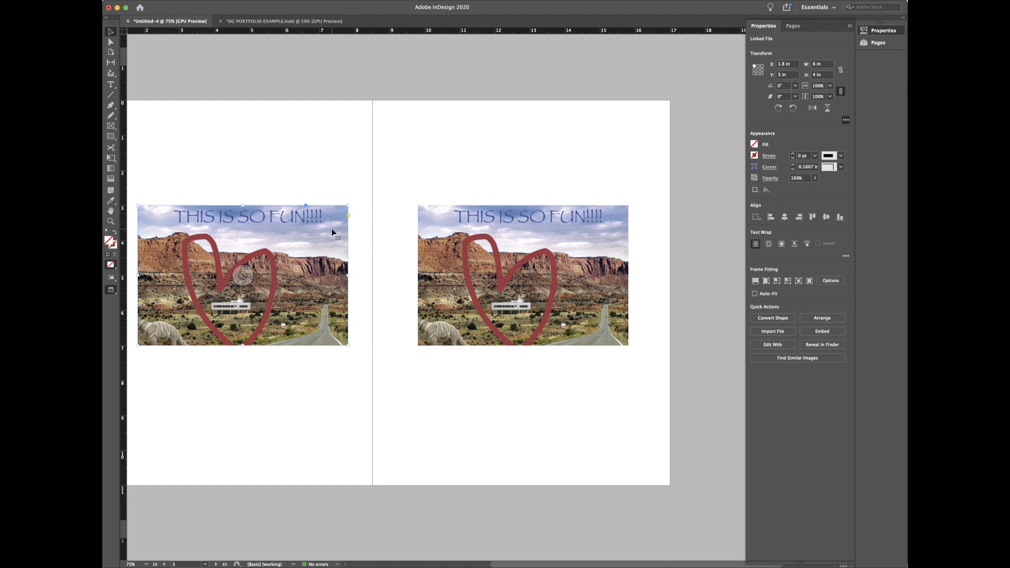
Step: Duplicate the heart photo frame twice, placing the copies at the top and bottom of the spread
left_click_drag(327, 243, 459, 118)
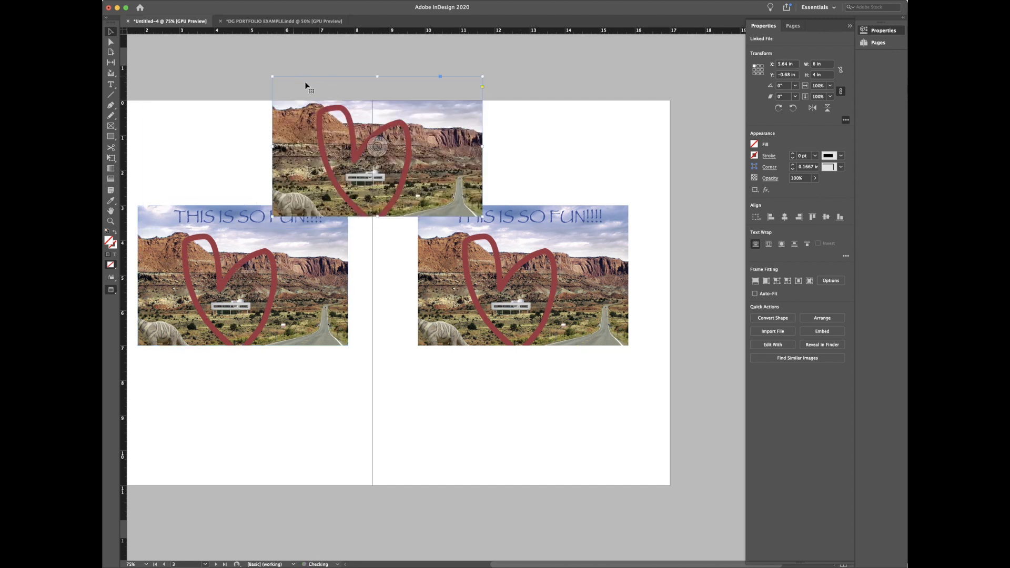
left_click_drag(438, 154, 412, 453)
left_click_drag(413, 413, 462, 125)
left_click(521, 131)
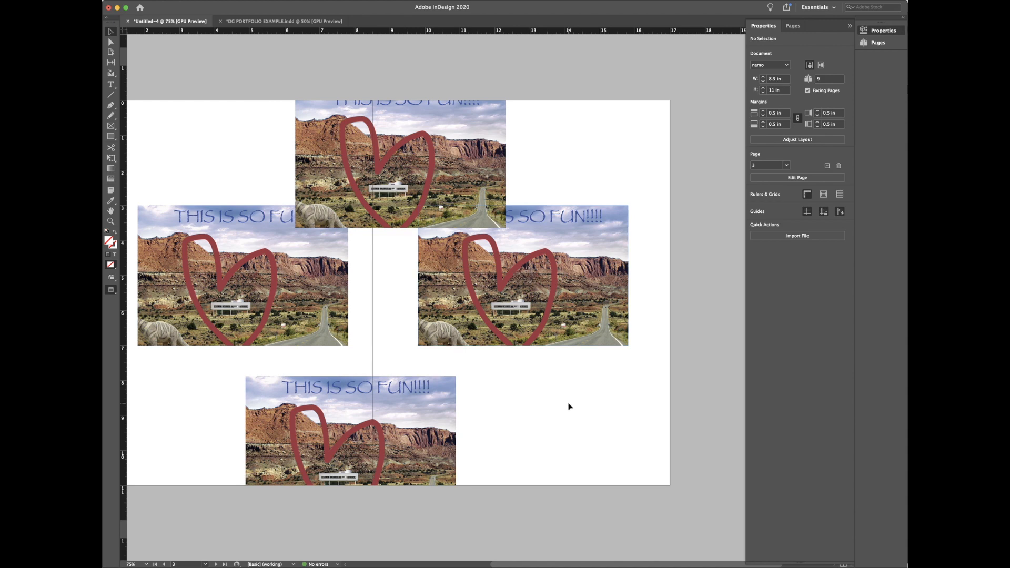
key("super+Tab")
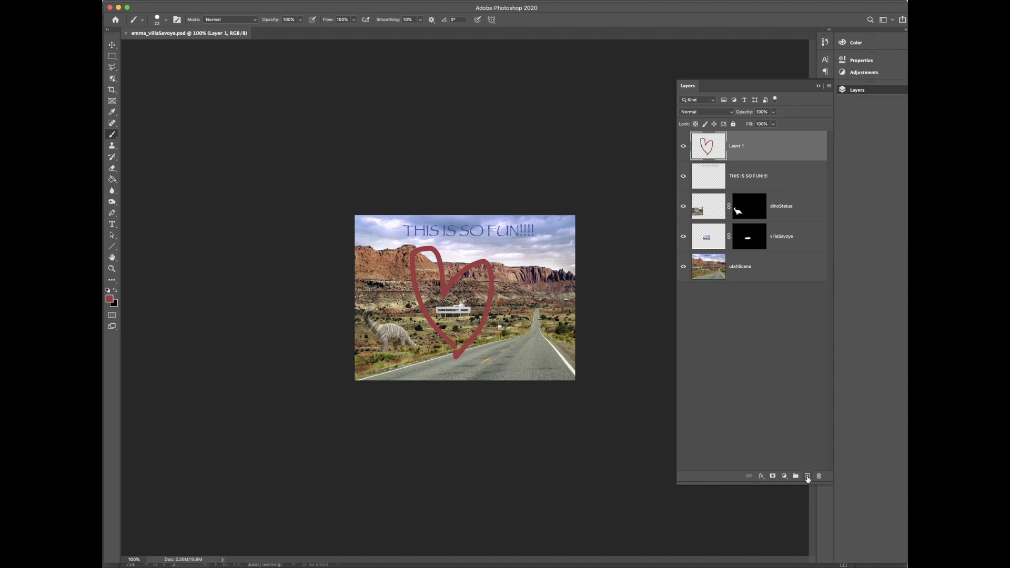
Step: Paint a red arrow shaft and fletching through the heart and save the PSD
mouse_move(442, 311)
left_mouse_down()
mouse_move(471, 311)
mouse_move(367, 304)
mouse_move(395, 288)
left_mouse_up()
mouse_move(486, 319)
left_mouse_down()
mouse_move(527, 303)
mouse_move(530, 340)
left_mouse_up()
mouse_move(503, 300)
left_mouse_down()
mouse_move(511, 295)
mouse_move(498, 317)
mouse_move(505, 342)
left_mouse_up()
key("super+s")
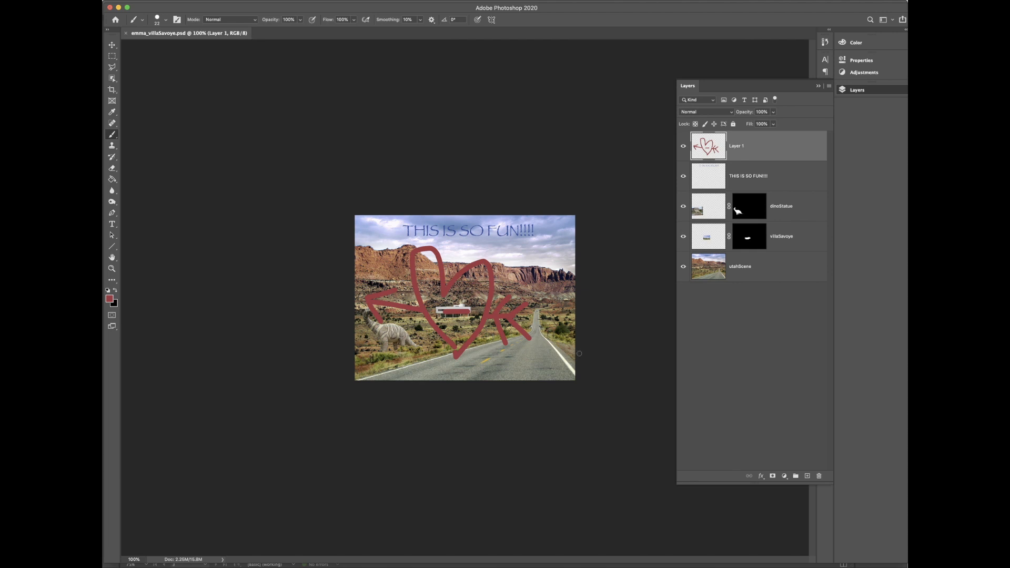
Step: Check InDesign, then in Photoshop select the Move tool, deselect the drawing layer, and return to InDesign
key("super+Tab")
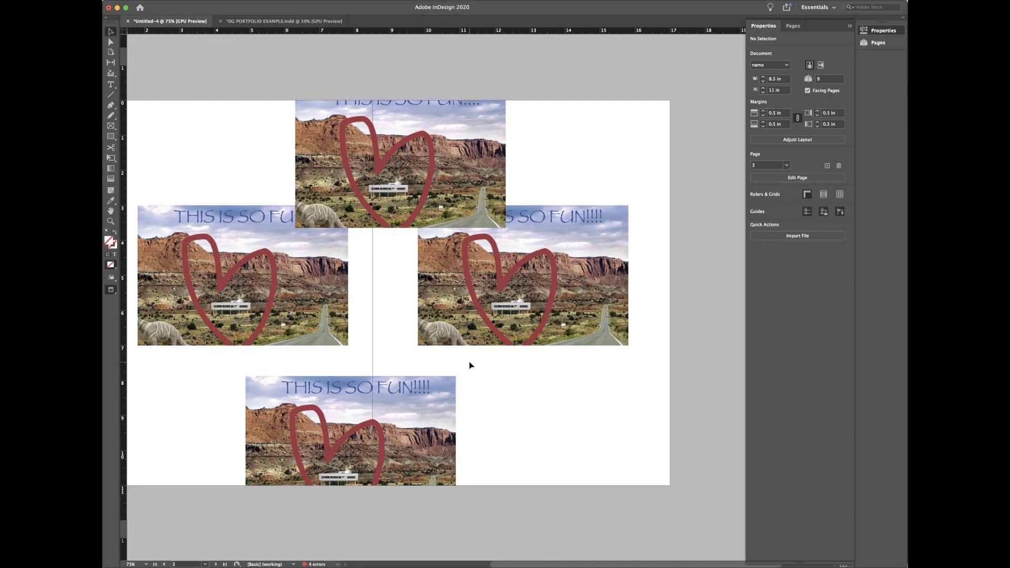
key("super+Tab")
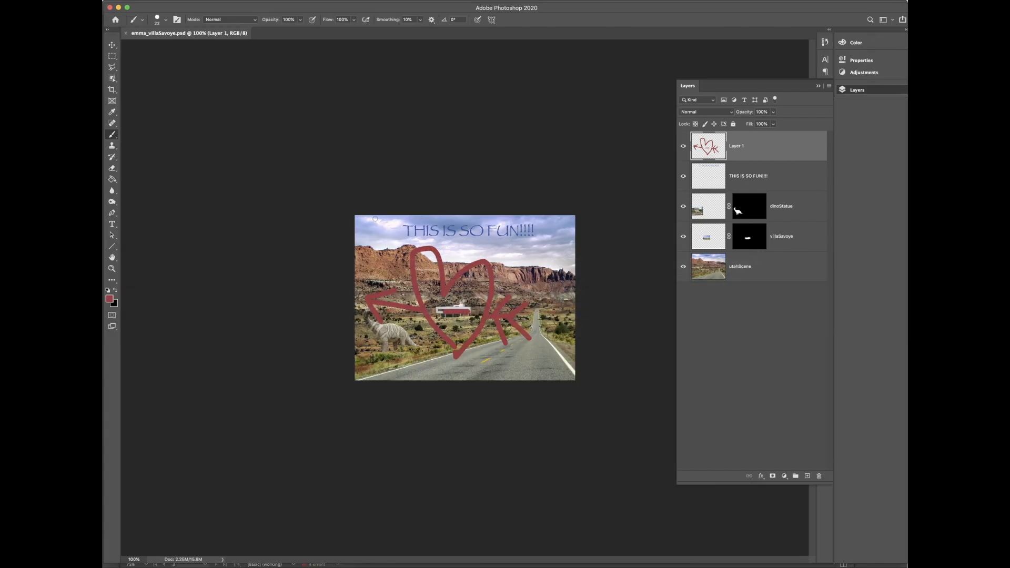
key("v")
left_click(175, 86)
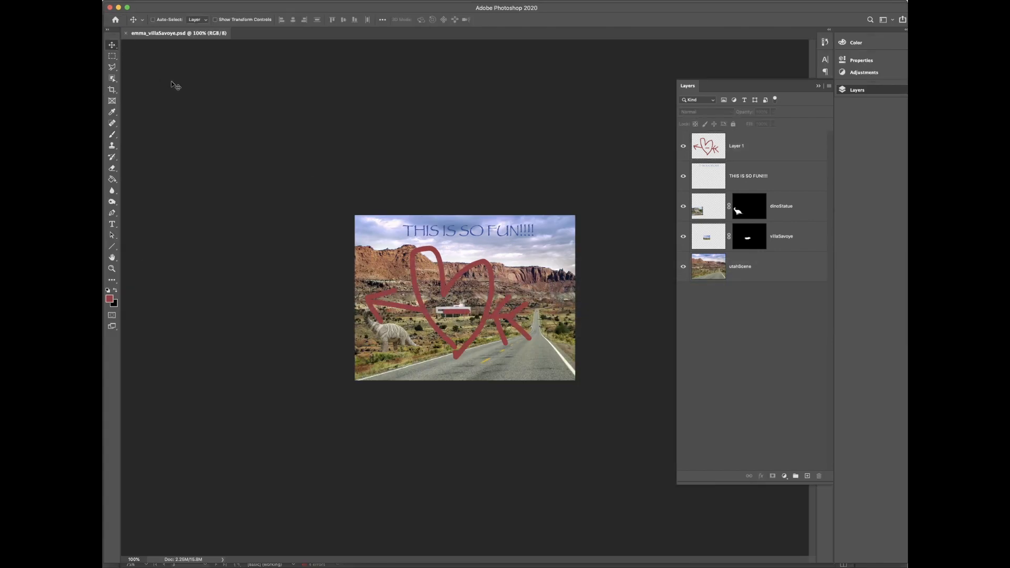
key("super+Tab")
Step: Rearrange the image frames, moving copies to the lower right, top right, and top left of the spread
left_click(400, 158)
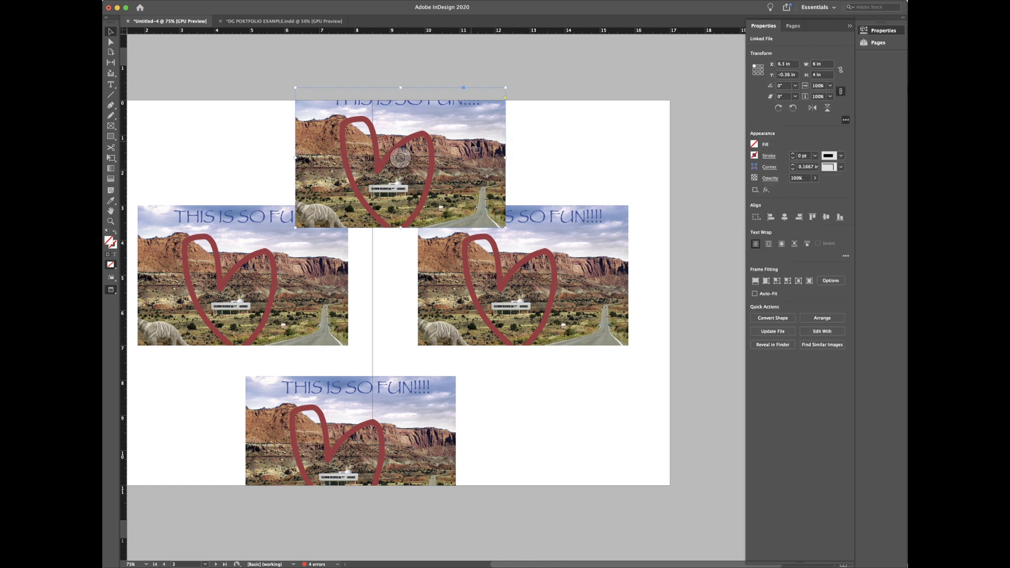
left_click_drag(476, 178, 631, 395)
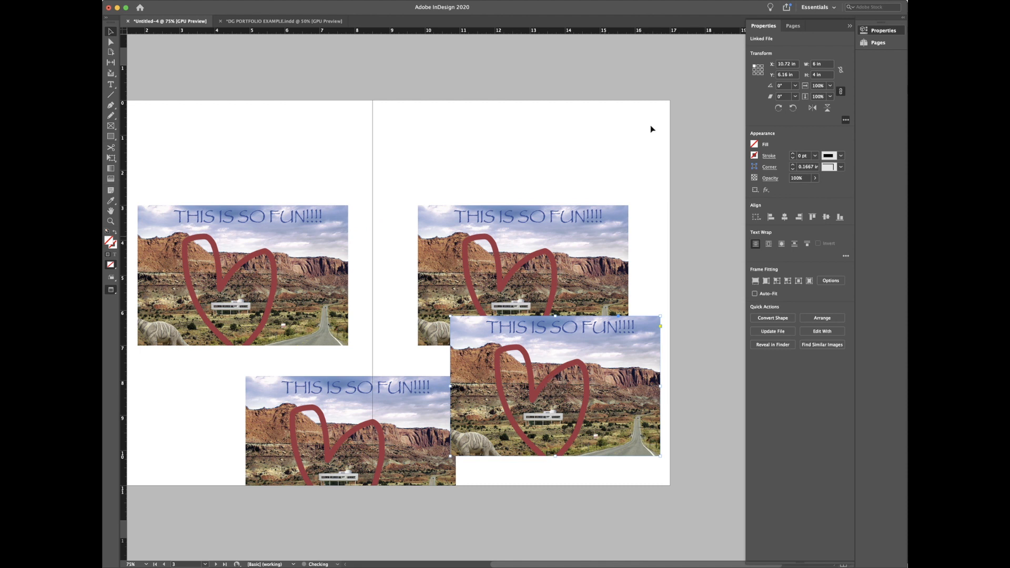
left_click_drag(599, 239, 581, 195)
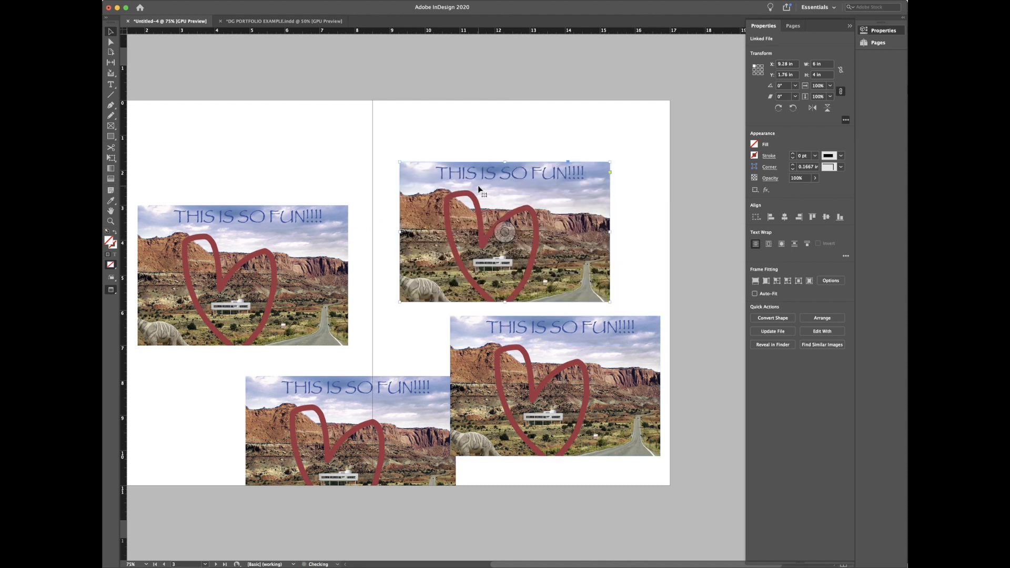
left_click(503, 233)
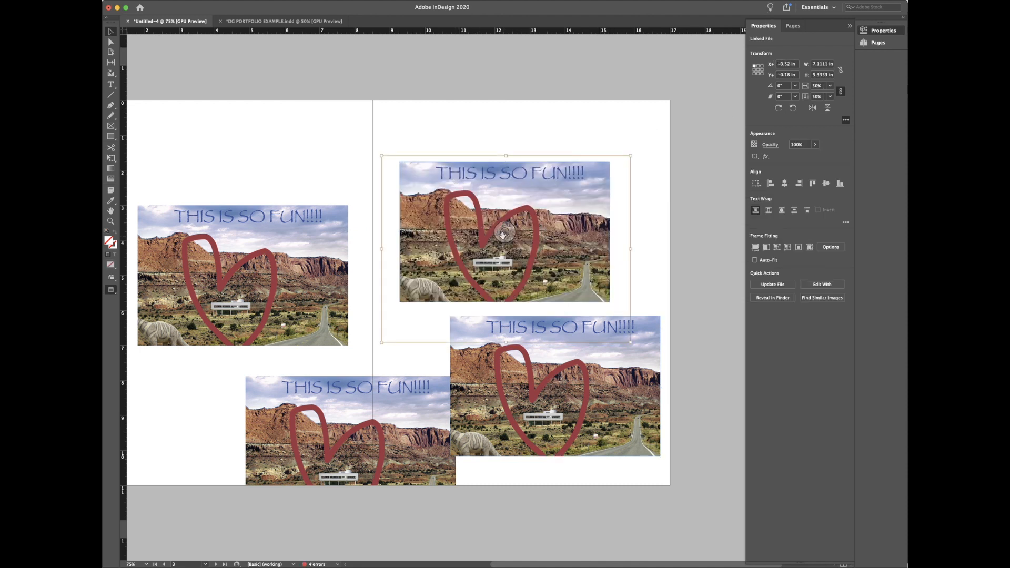
left_click(512, 141)
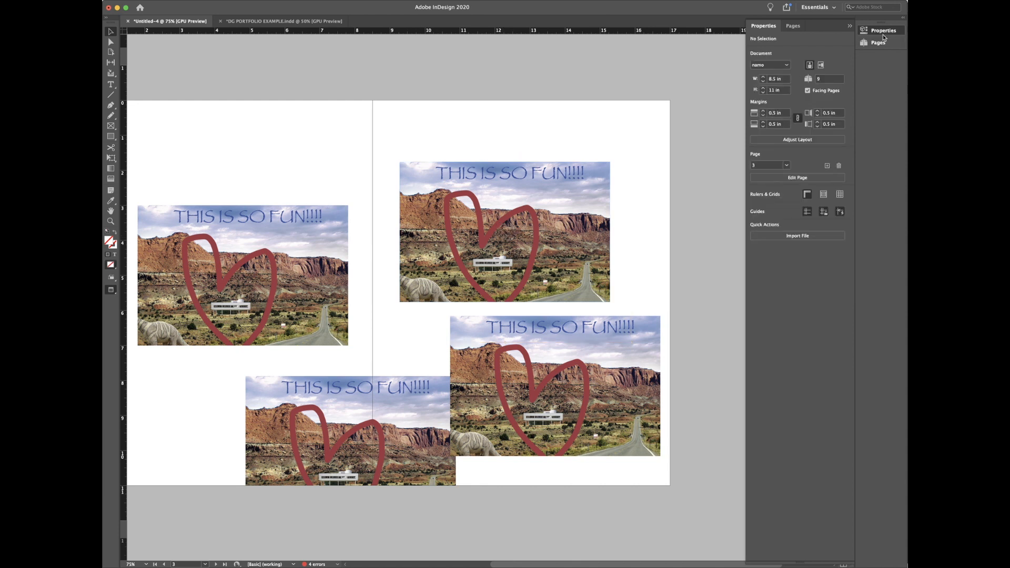
left_click(578, 190)
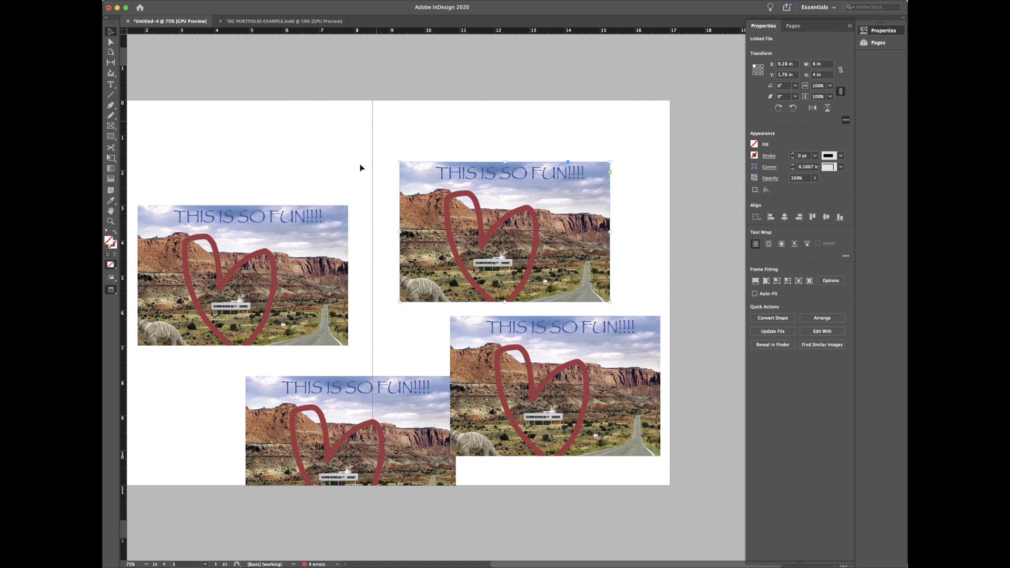
left_click_drag(322, 221, 346, 139)
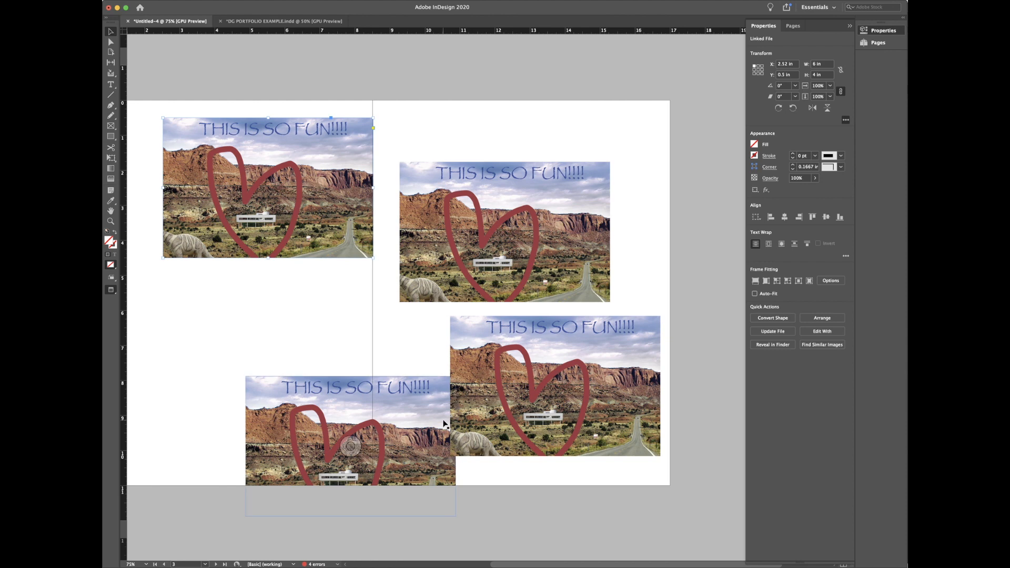
Step: In Photoshop, add a new empty Layer 2 to emma_villaSavoye.psd, then return to InDesign
key("super+Tab")
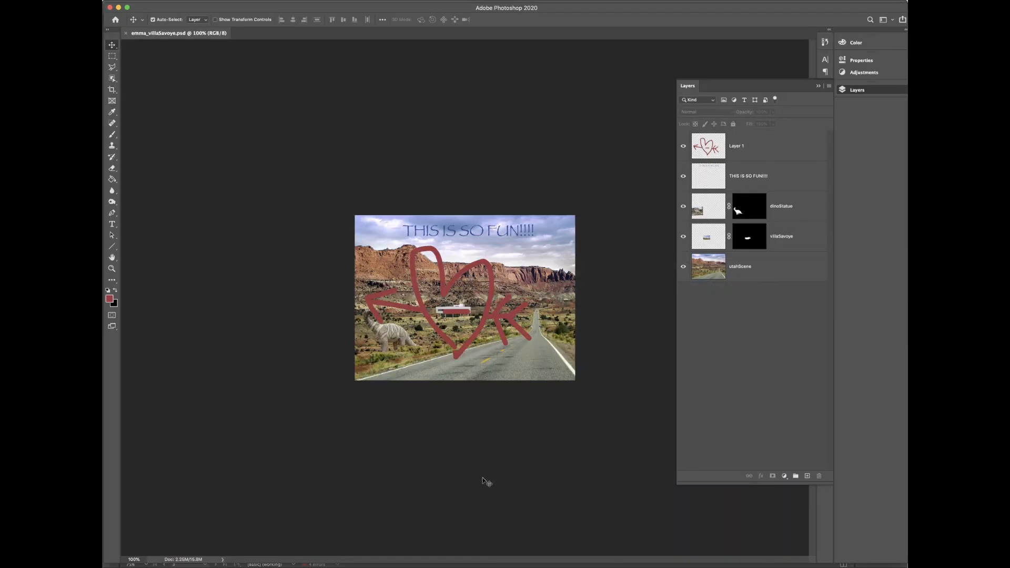
left_click(807, 476)
left_click(782, 383)
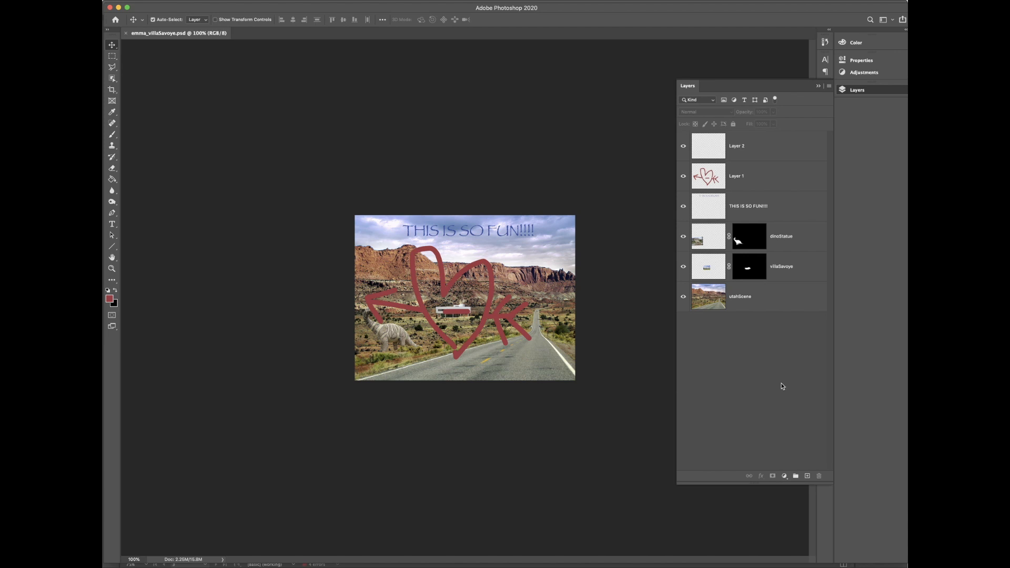
key("super+Tab")
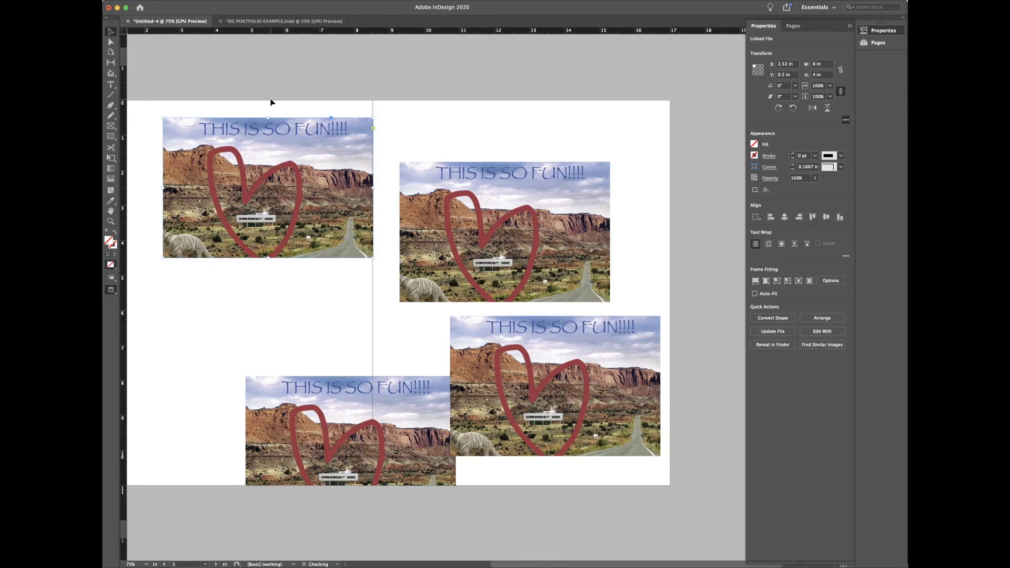
Step: Nudge the top-left picture slightly and move the top-right picture up and to the right
left_click_drag(343, 149, 335, 154)
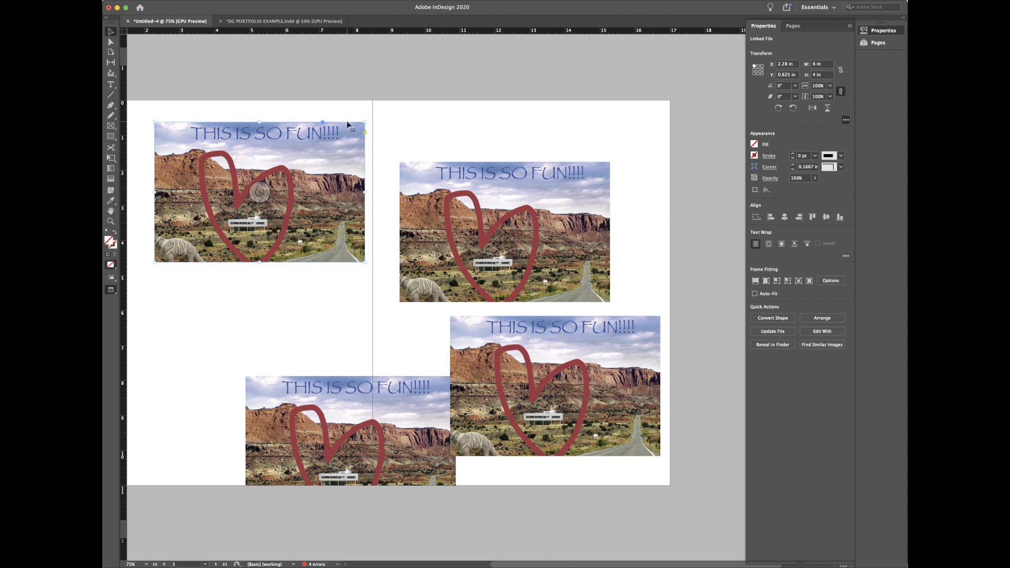
left_click_drag(366, 403, 282, 324)
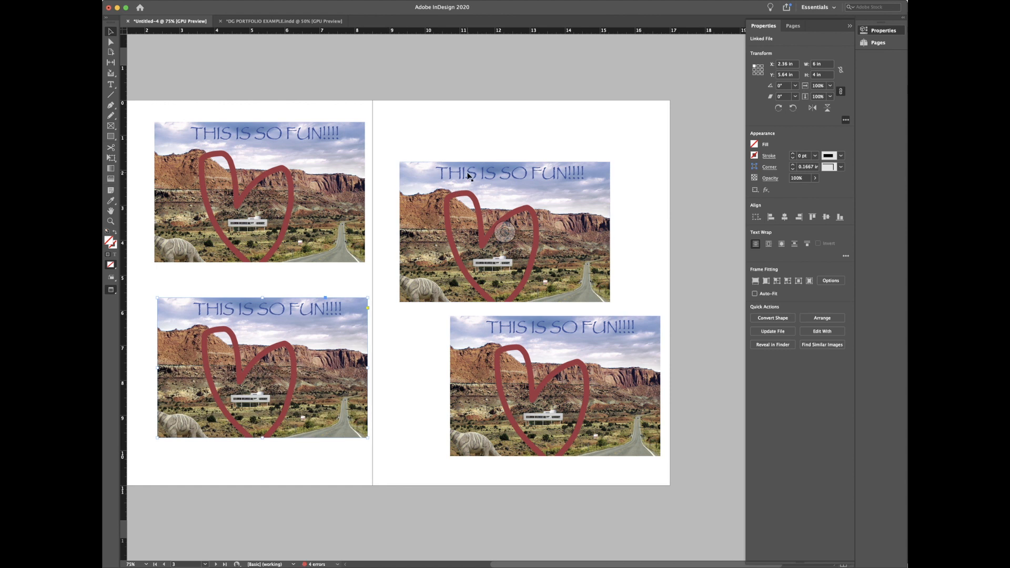
left_click_drag(467, 175, 483, 148)
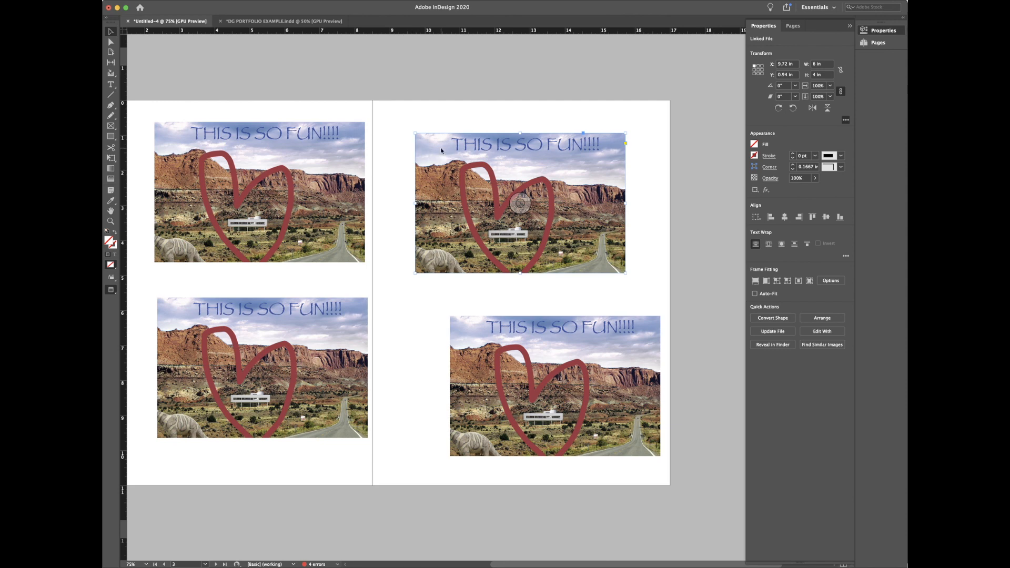
Step: Save the InDesign document under the name 'asdf'
key("super+s")
type("asdf")
key("Return")
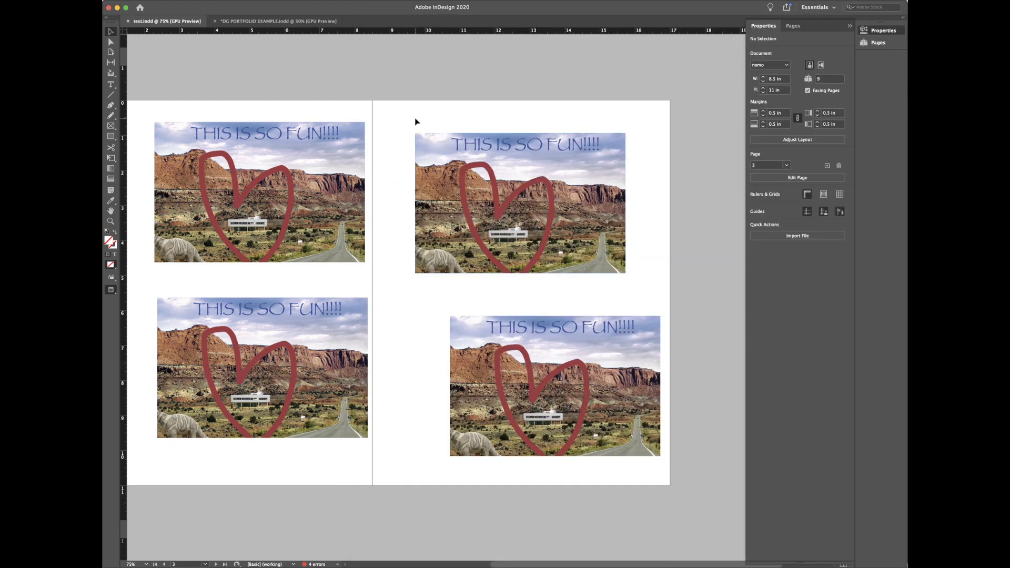
key("super+Tab")
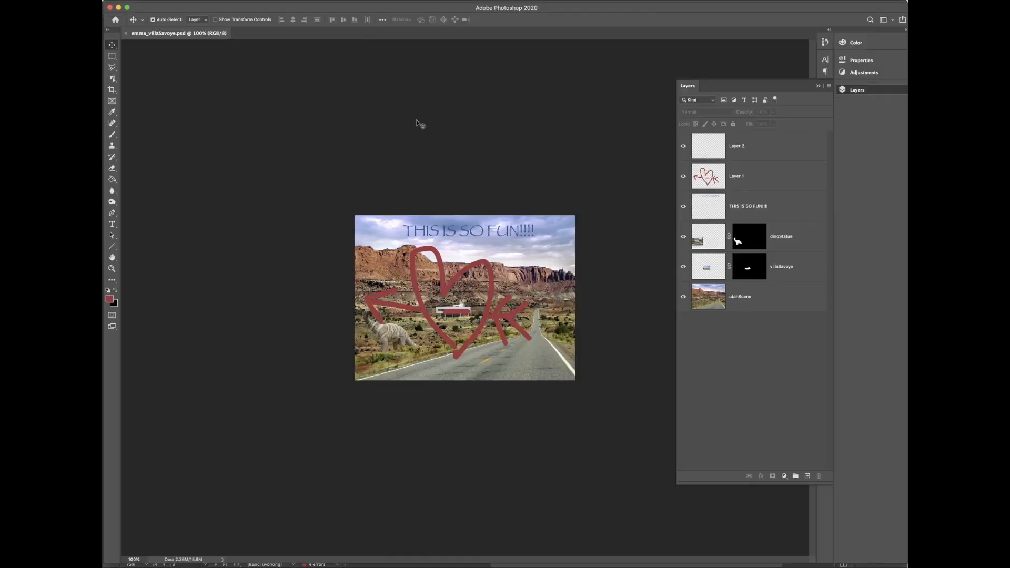
Step: Close the emma_villaSavoye.psd document in Photoshop and return to InDesign
left_click(126, 35)
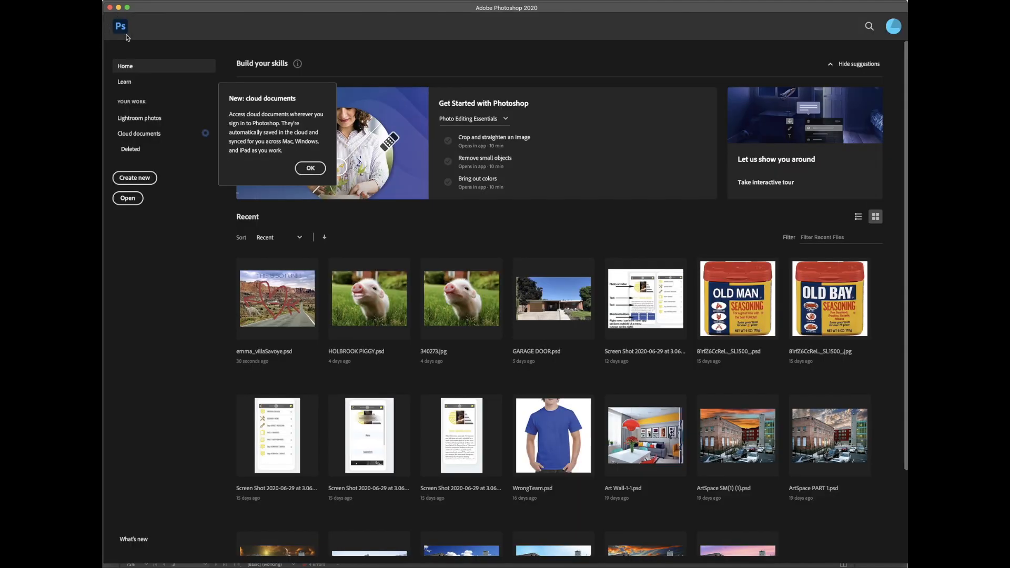
key("super+Tab")
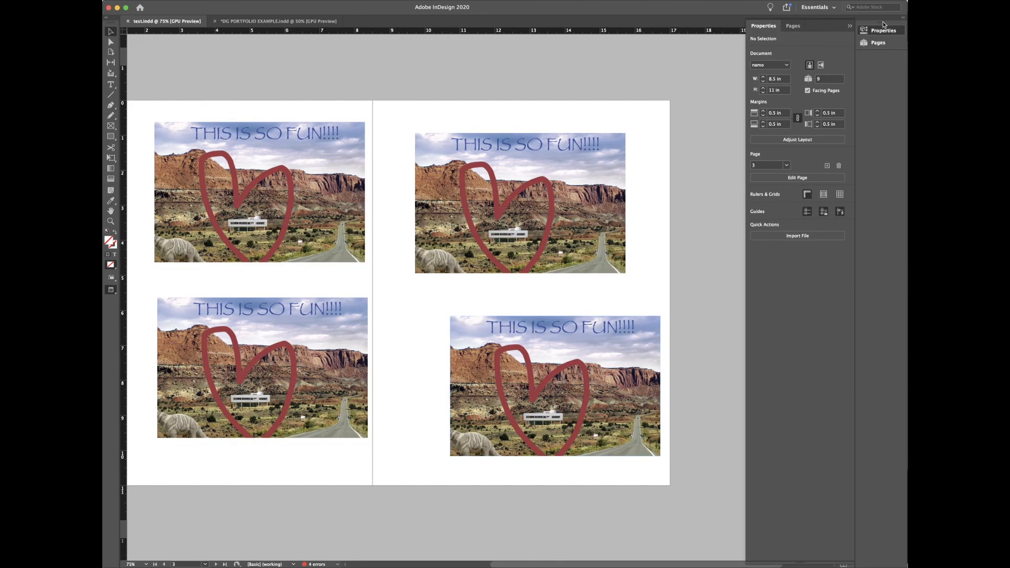
Step: Show the Pages panel thumbnails and undo a shift of the top-right picture inside its frame
left_click(885, 44)
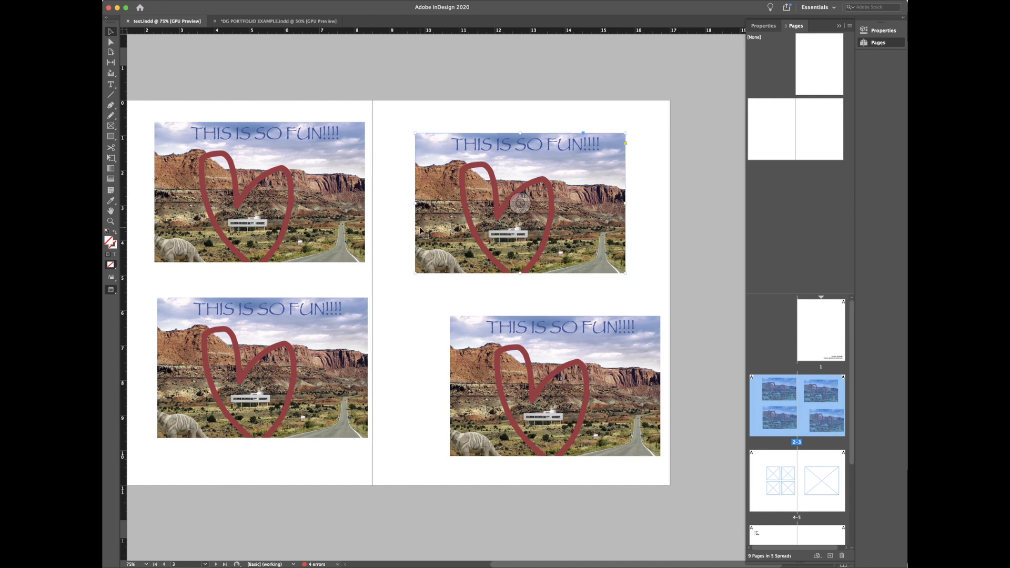
left_click_drag(524, 207, 524, 199)
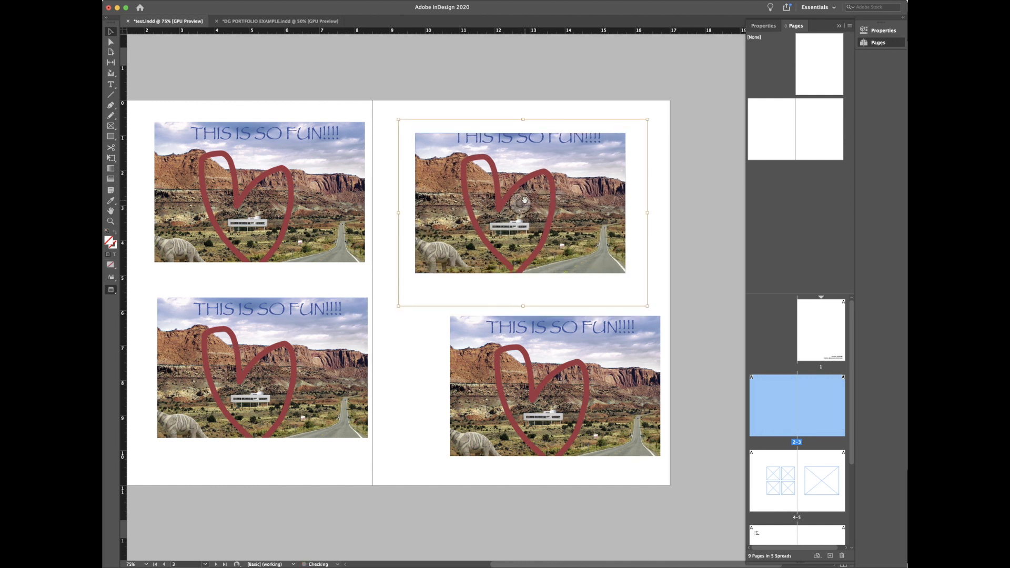
left_click(401, 395)
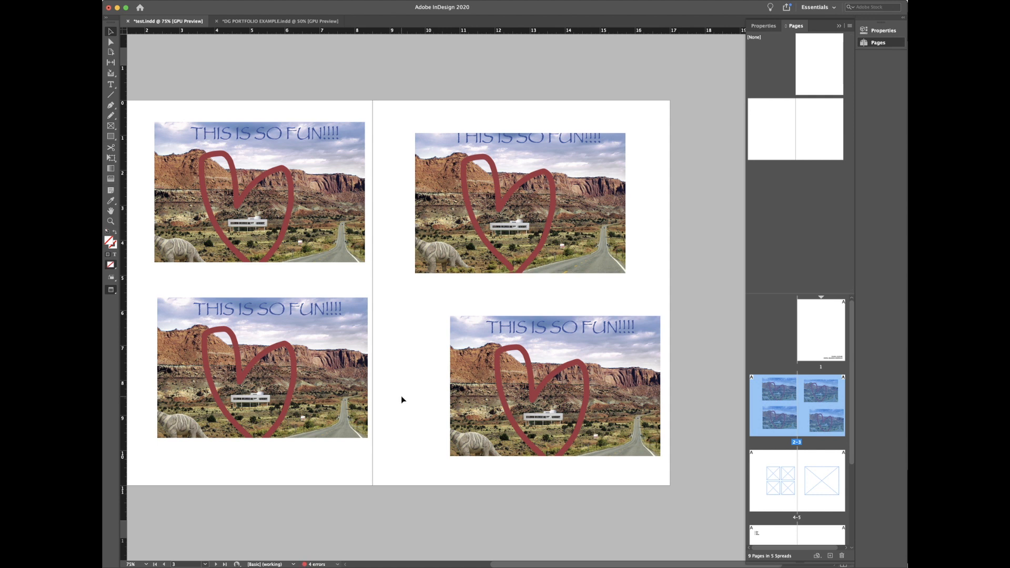
key("super+z")
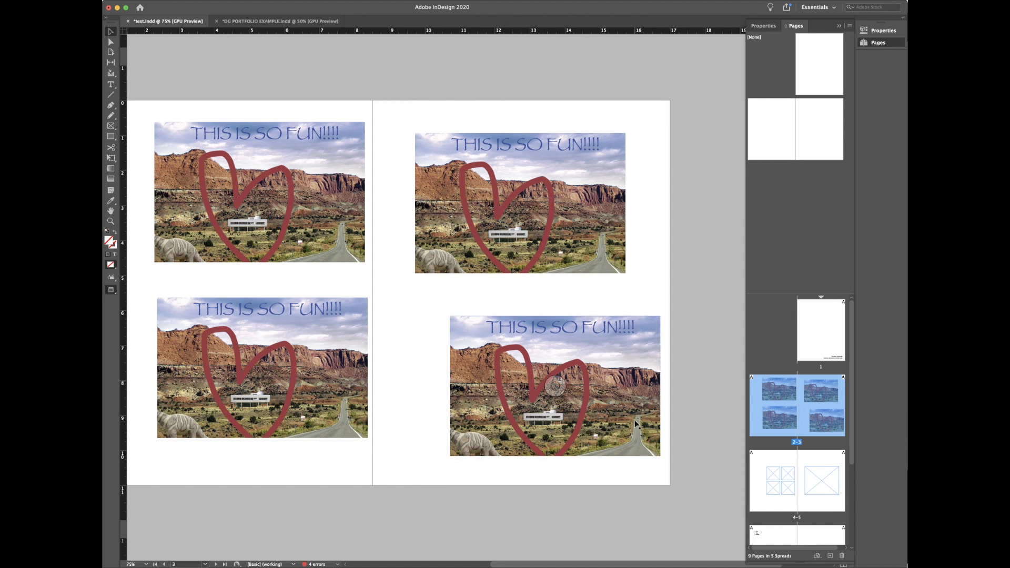
Step: Bring up and dismiss the page context menu, then open the Window menu
right_click(612, 219)
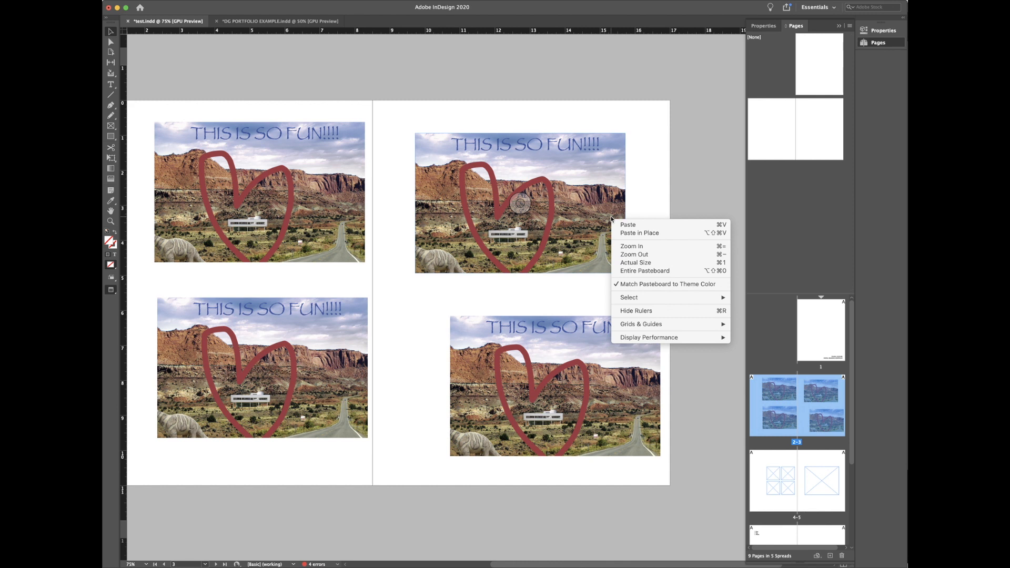
left_click(642, 189)
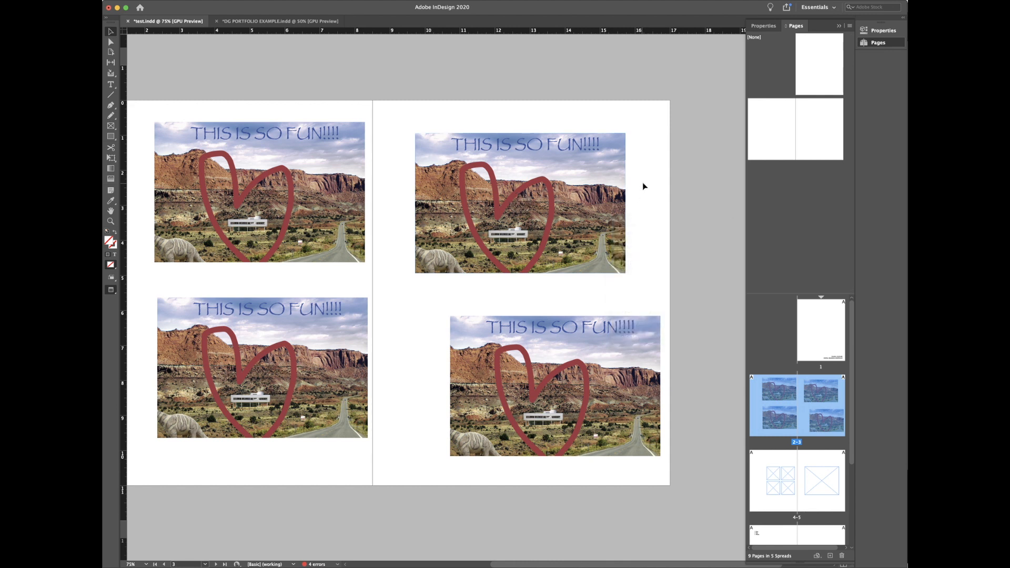
left_click(310, 1)
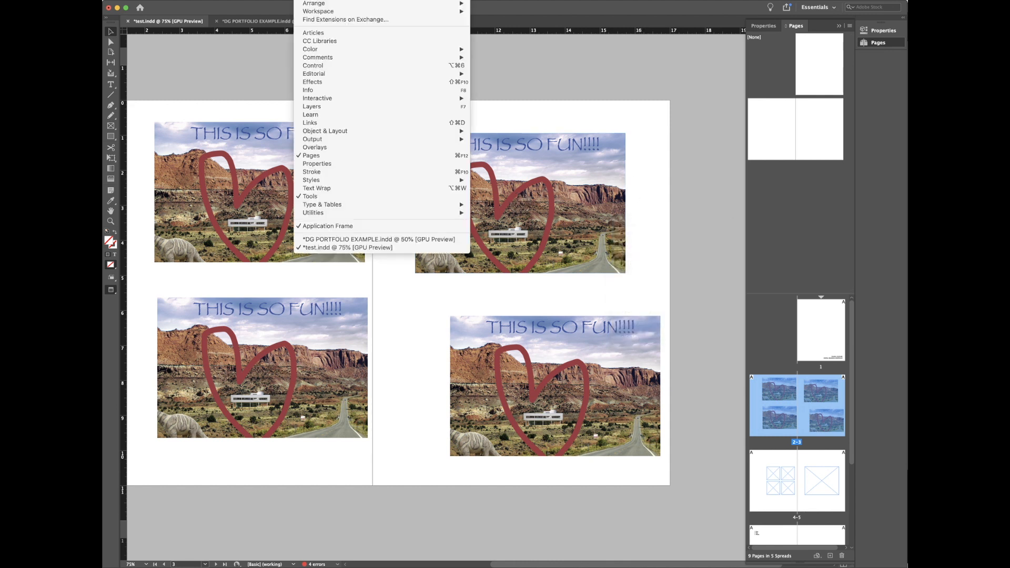
Step: Open the Links panel, make it taller, and view the top-right picture's emma_villaSavoye.psd link details
left_click(324, 123)
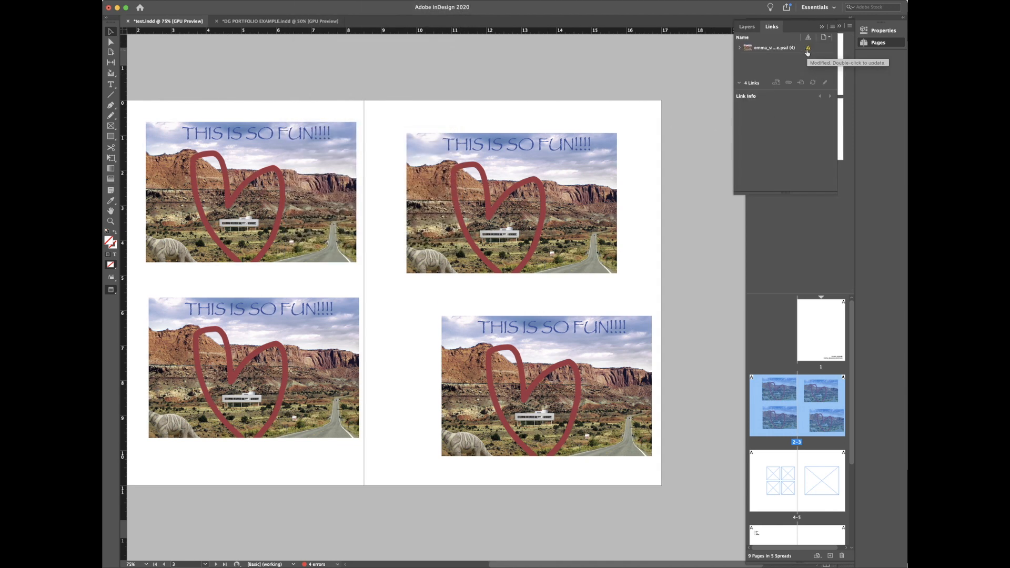
left_click_drag(787, 193, 786, 280)
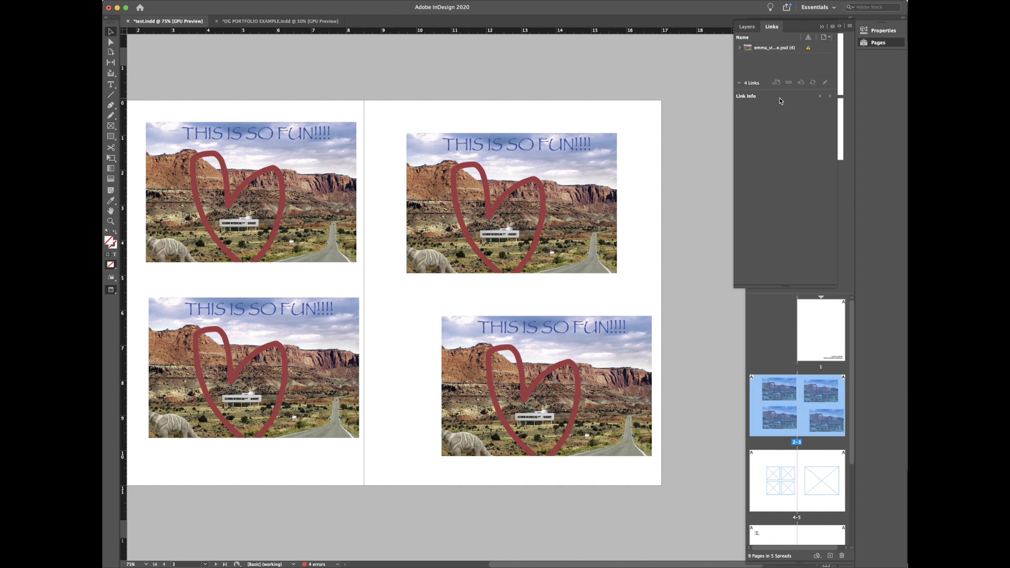
left_click(537, 137)
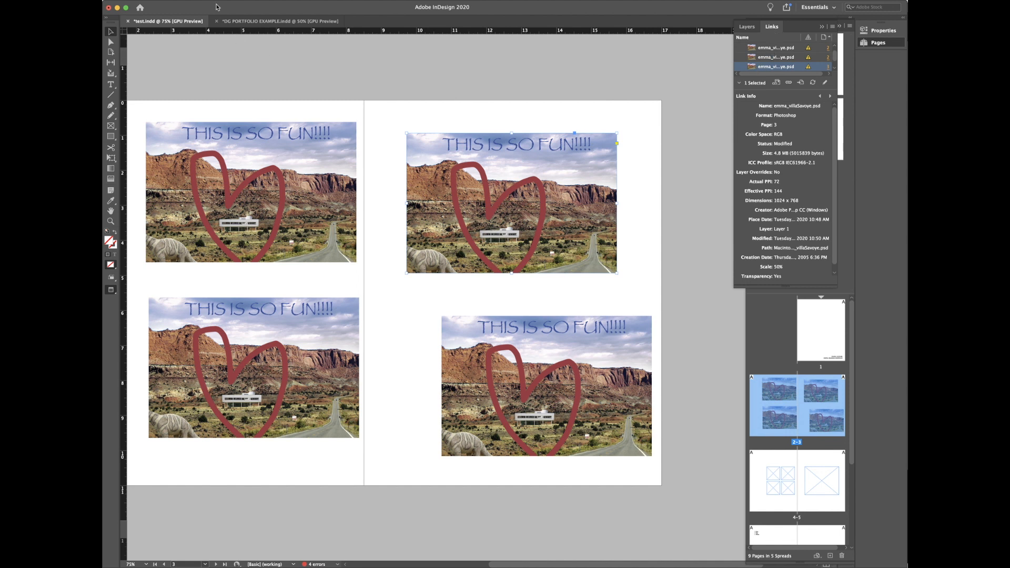
left_click(308, 0)
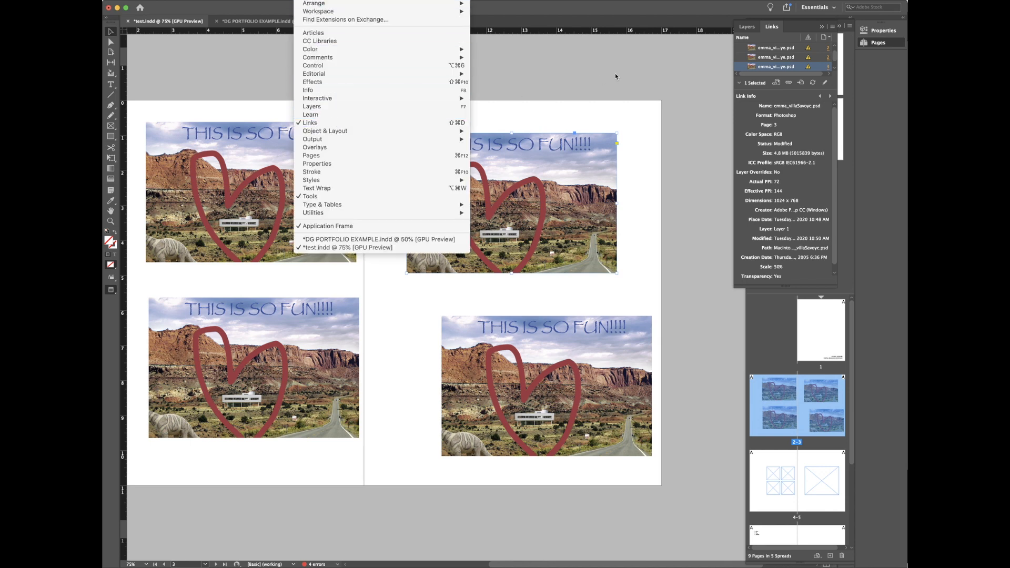
Step: Dismiss the Window menu, float and close the Layers panel, and reopen the Links panel
left_click(600, 72)
left_click_drag(796, 28, 865, 60)
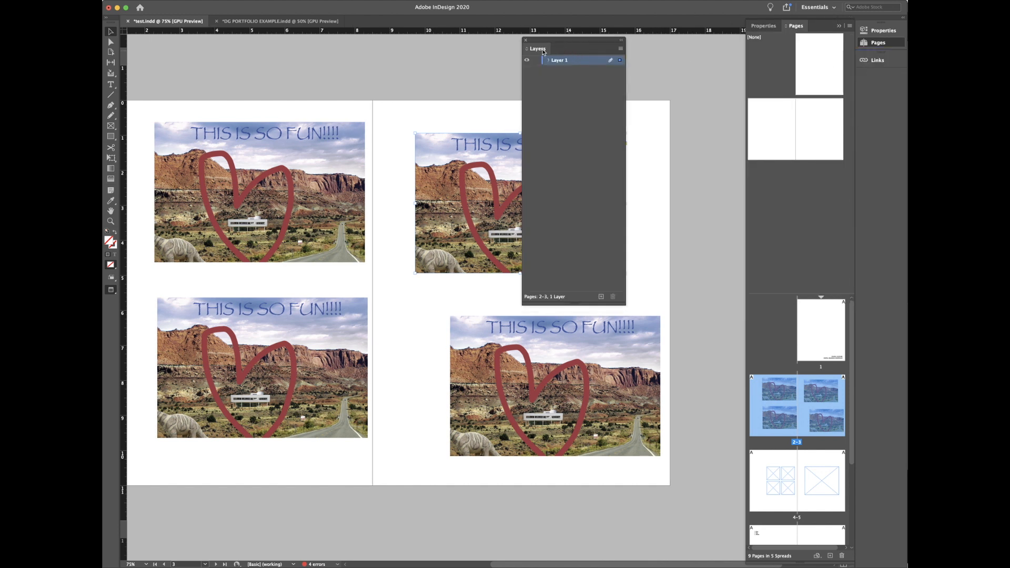
left_click(527, 40)
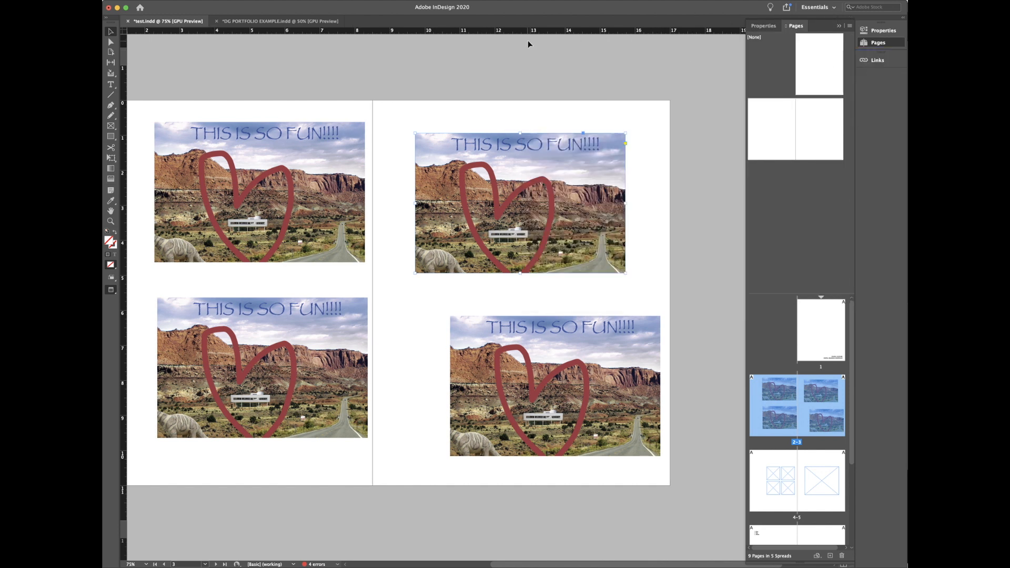
left_click(886, 63)
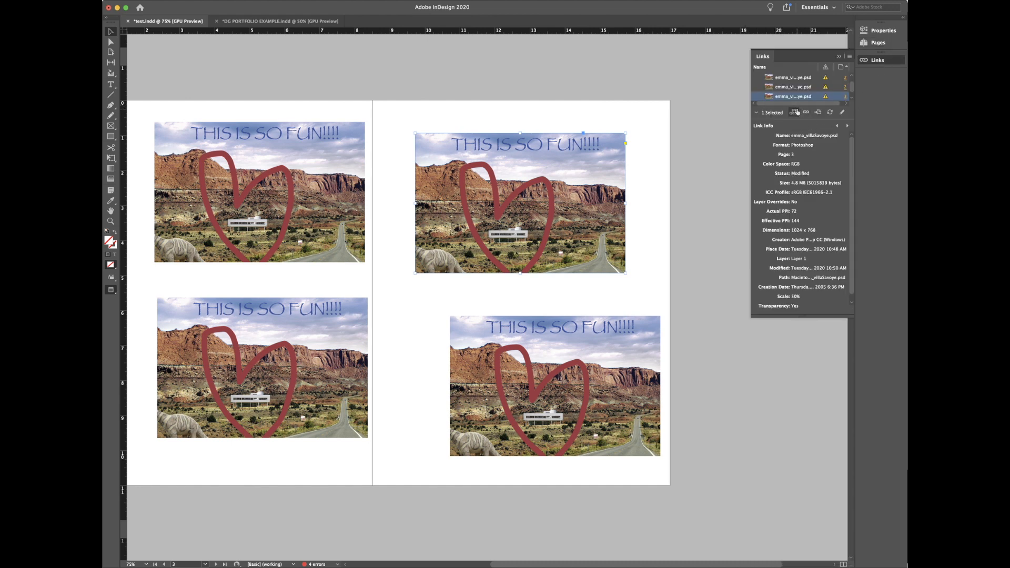
Step: Update the modified emma_villaSavoye.psd links, individually then as a group, so all show the arrow
double_click(824, 77)
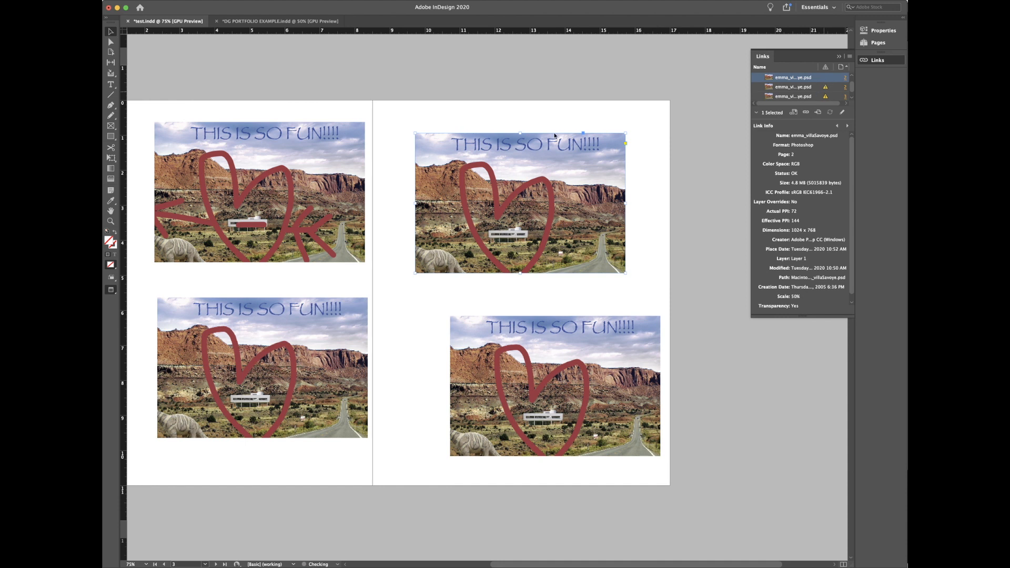
double_click(825, 88)
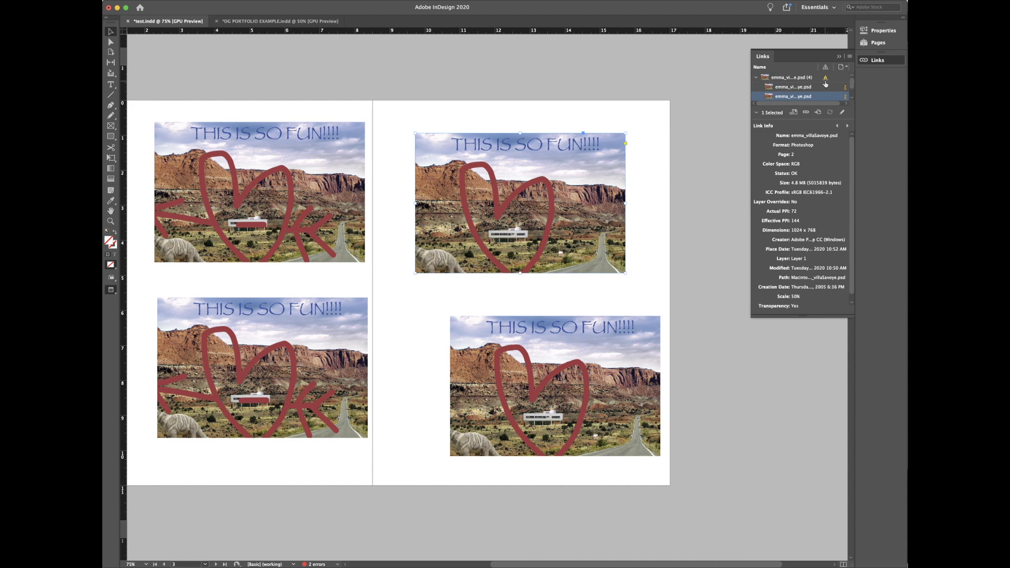
left_click(756, 77)
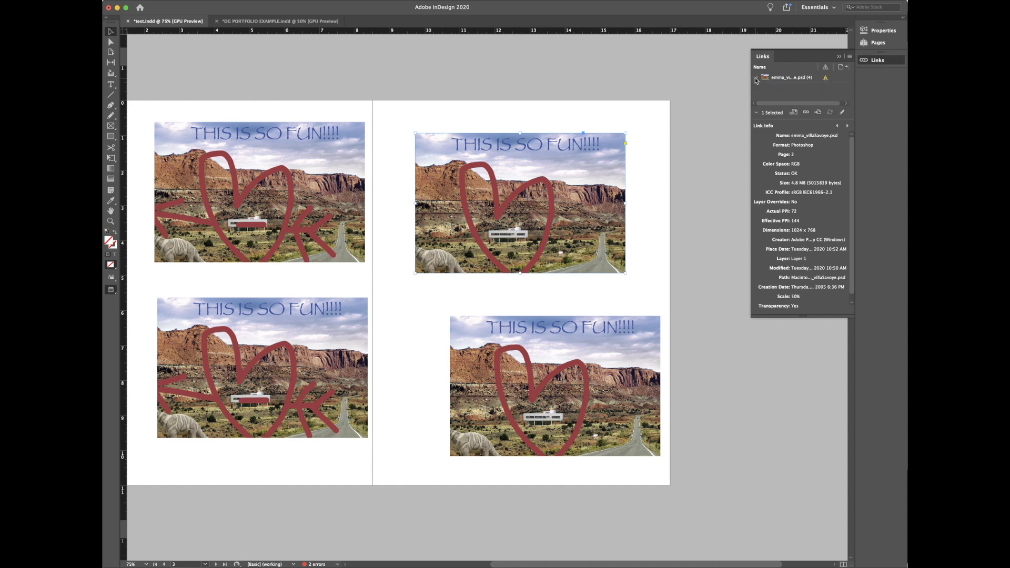
double_click(825, 79)
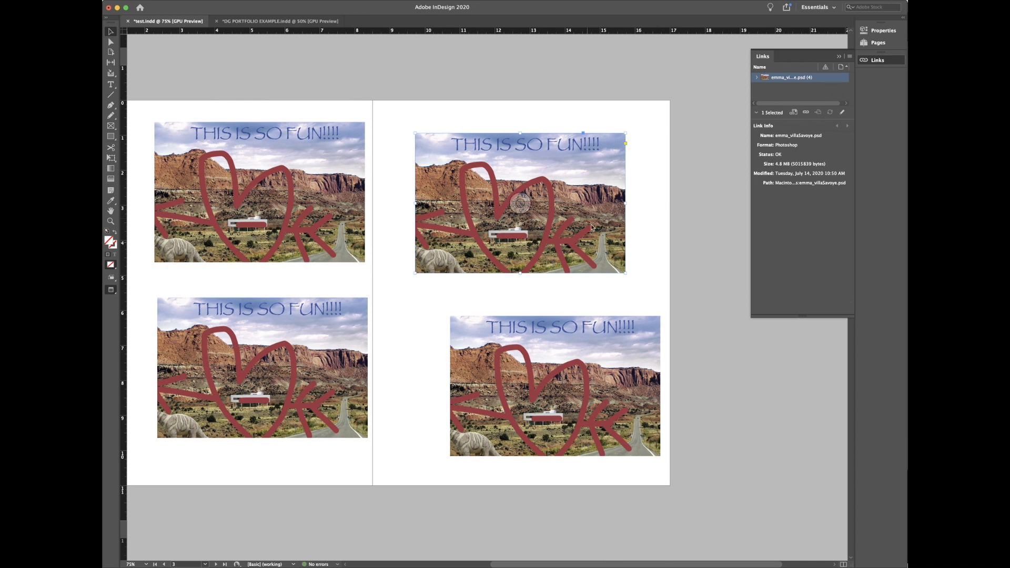
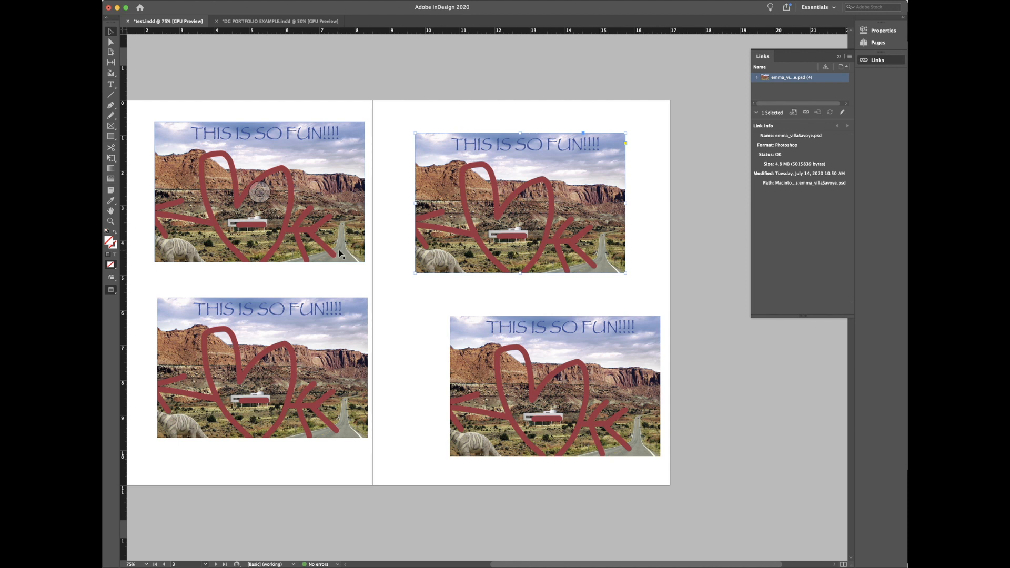
Step: Switch to Finder and create a new folder named MEAN TRICK in the inDesign Files folder
key("super+Tab")
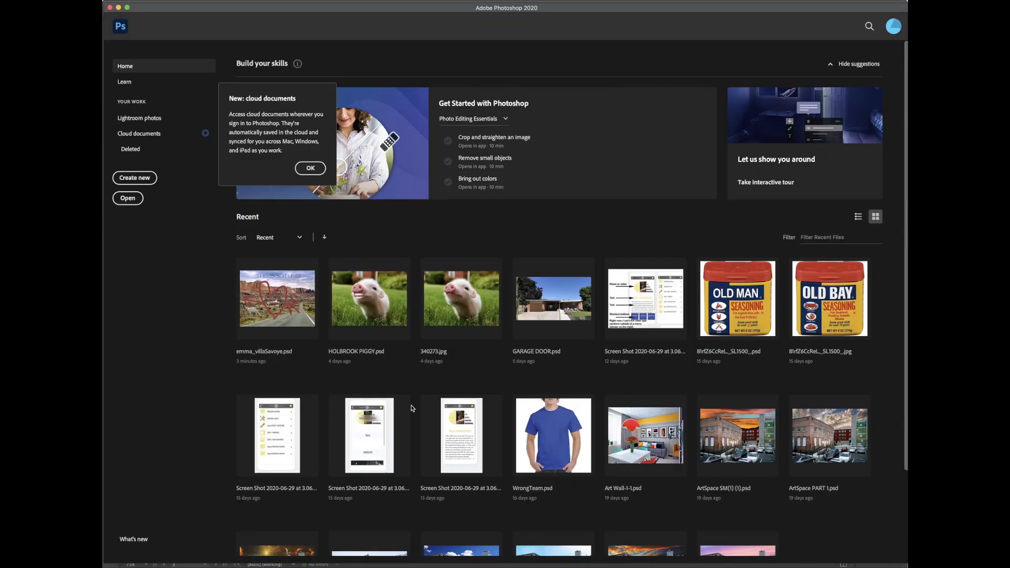
key("super+Tab")
key("super+Tab")
key("super+Tab")
key("super+Tab")
key("super+Tab")
key("super+Tab")
key("super+Tab")
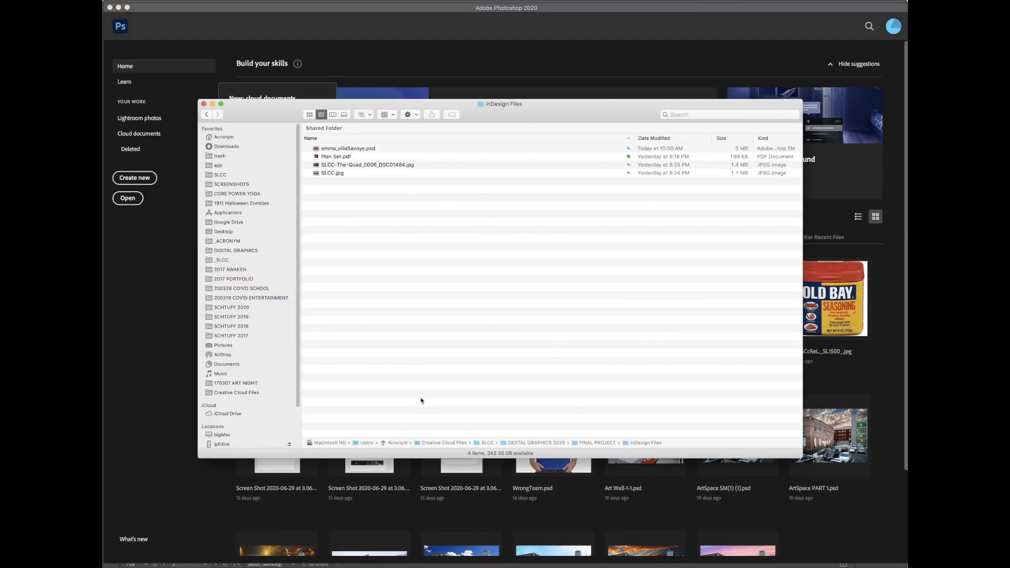
left_click(346, 149)
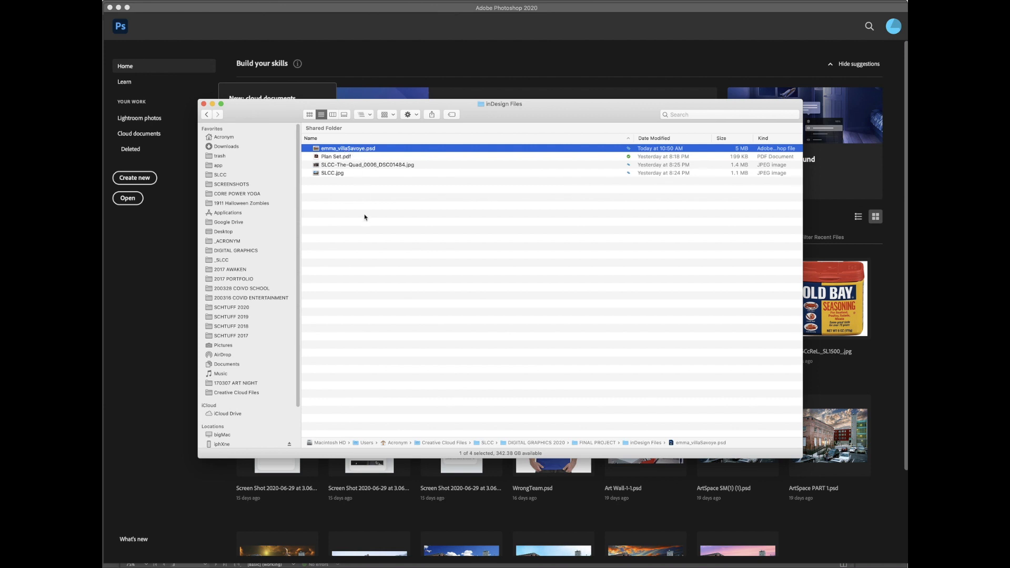
left_click(326, 199)
right_click(327, 199)
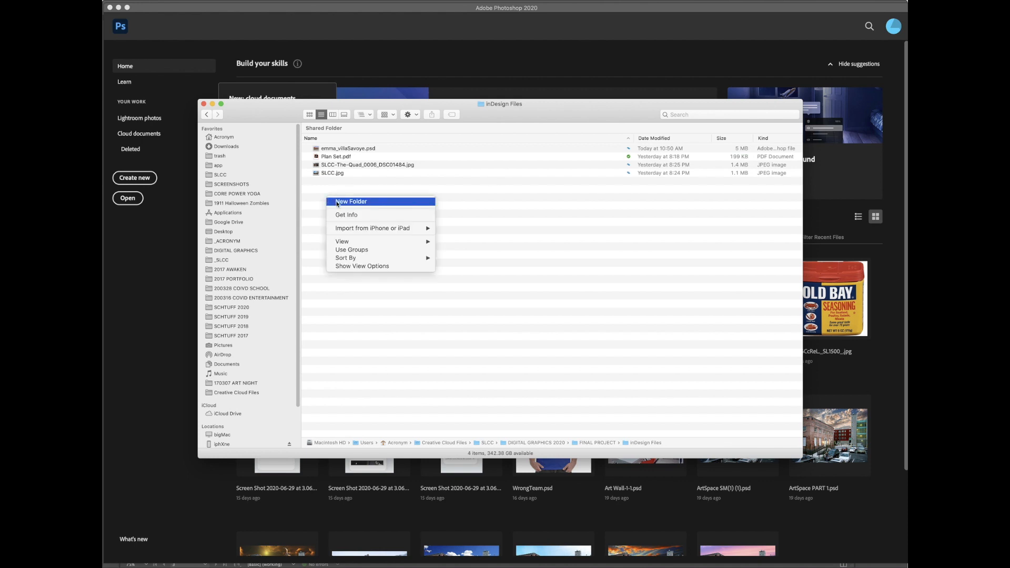
left_click(336, 204)
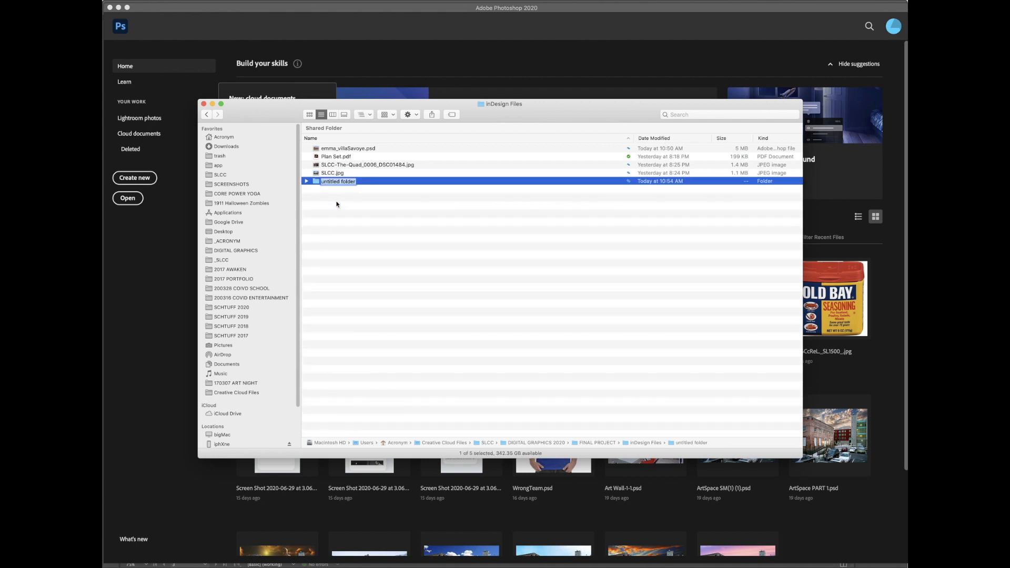
type("MEAN TRICK")
key("Return")
Step: Move emma_villaSavoye.psd into the MEAN TRICK folder and return to InDesign
left_click_drag(321, 148, 327, 158)
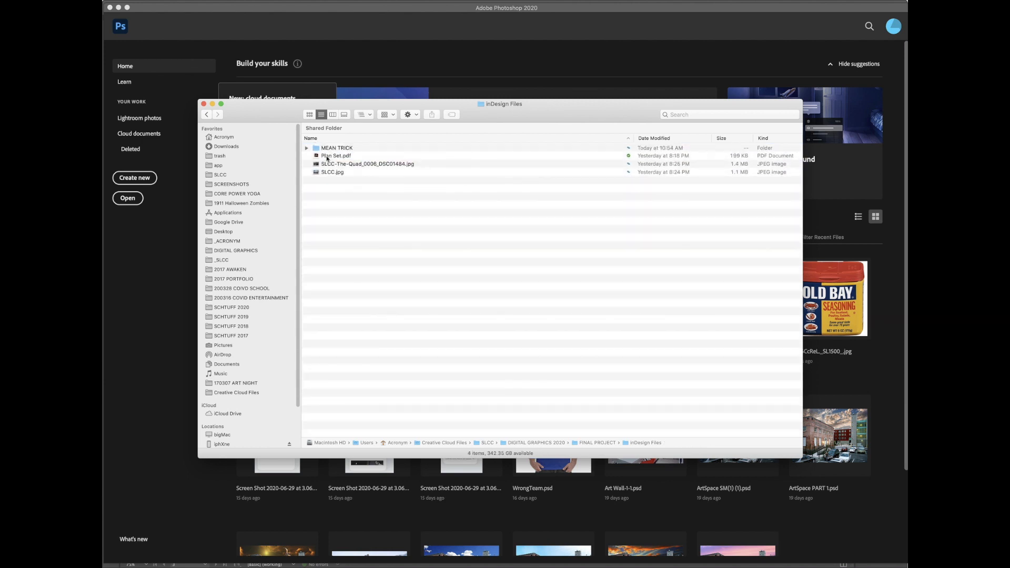
double_click(347, 149)
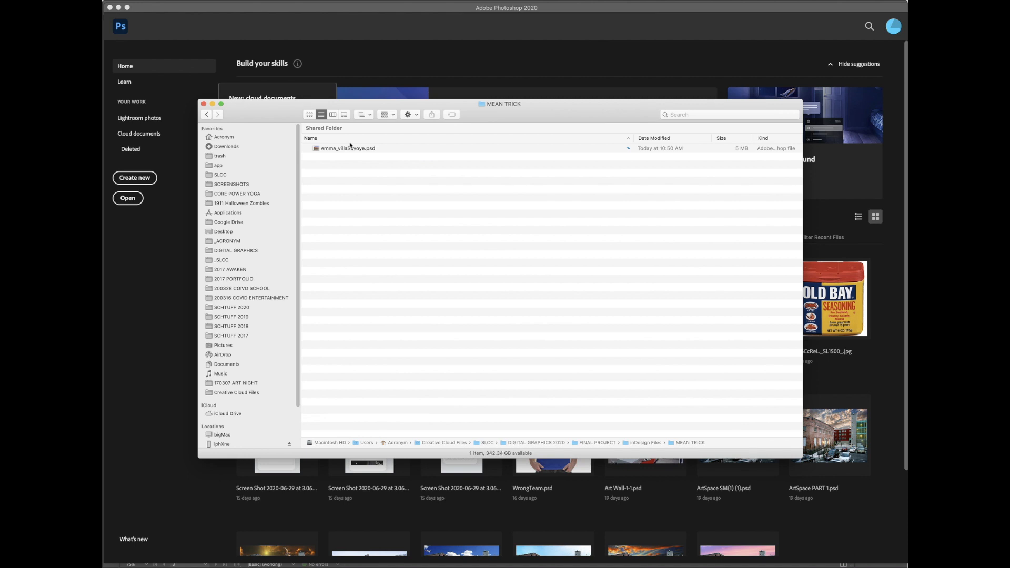
left_click(233, 61)
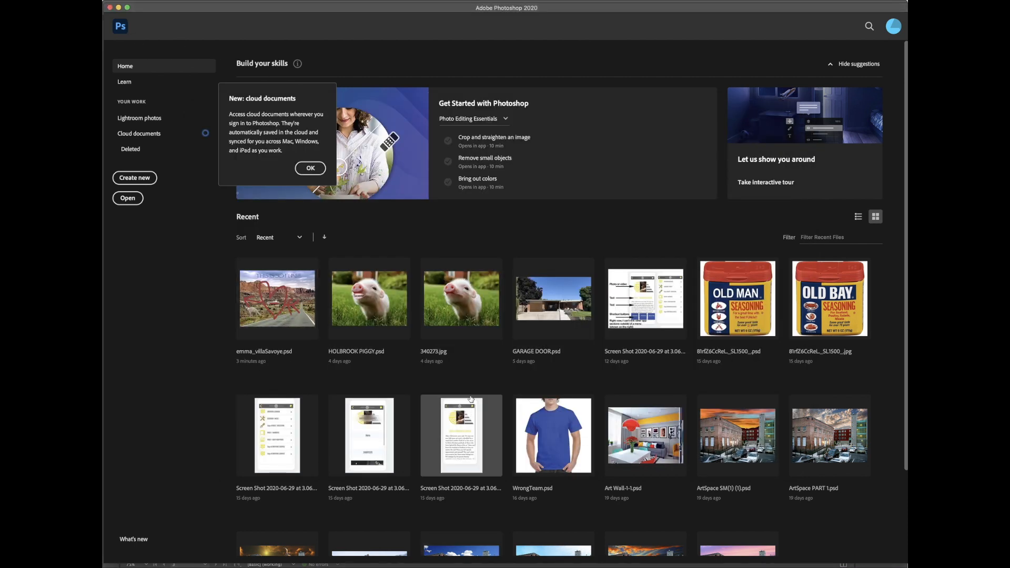
key("super+Tab")
key("super+Tab")
Step: Save the InDesign document and make the Links panel list taller
left_click(409, 304)
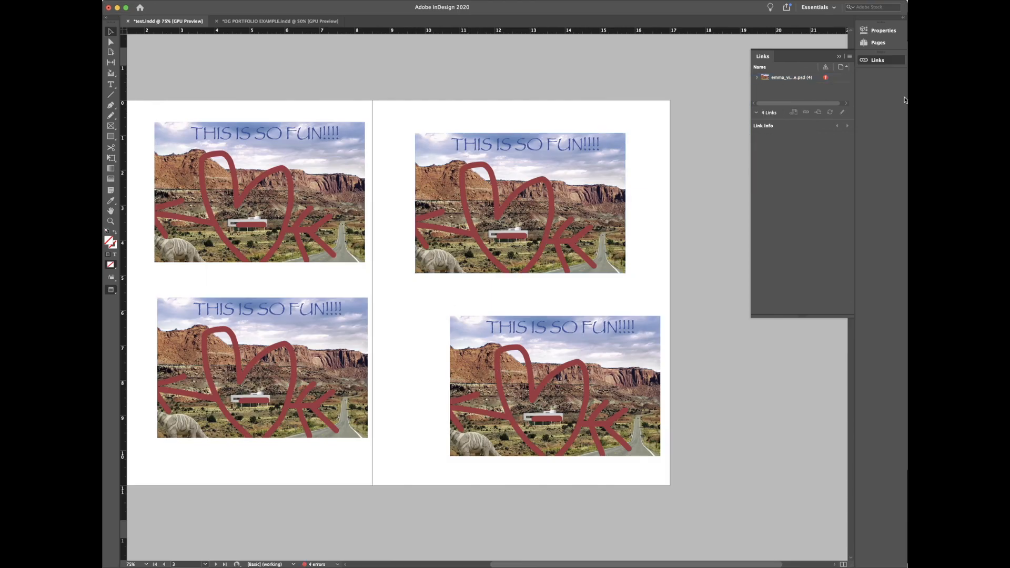
key("super+s")
left_click_drag(813, 120, 812, 157)
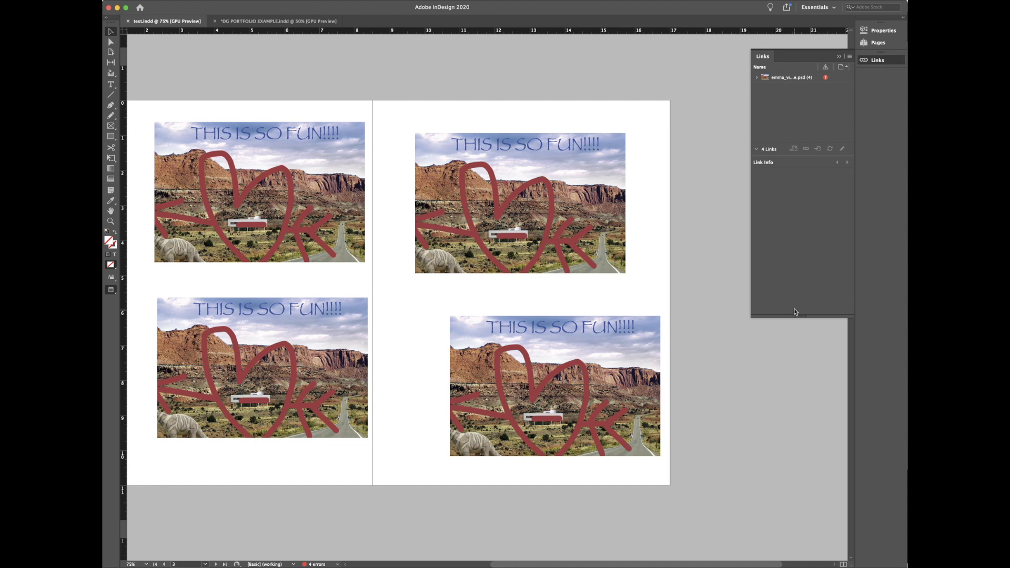
left_click_drag(799, 316, 800, 430)
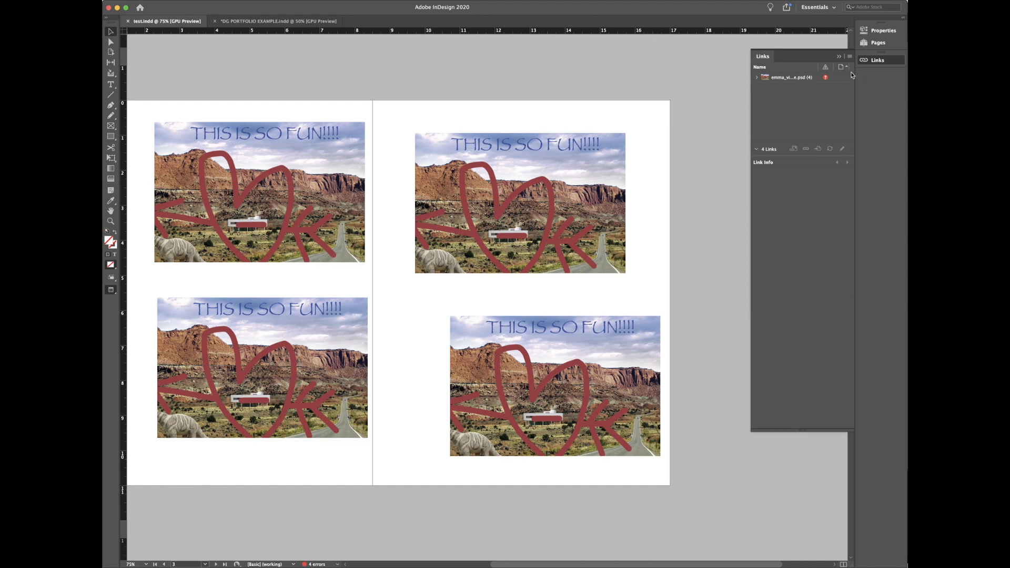
Step: Relink the missing emma_villaSavoye.psd to the copy in inDesign Files > MEAN TRICK
double_click(825, 79)
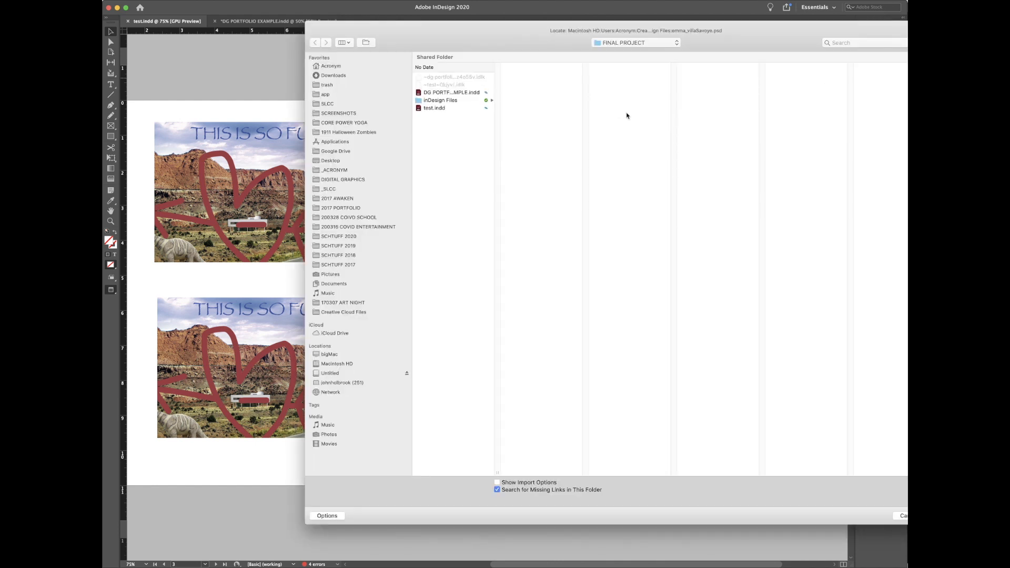
left_click(630, 44)
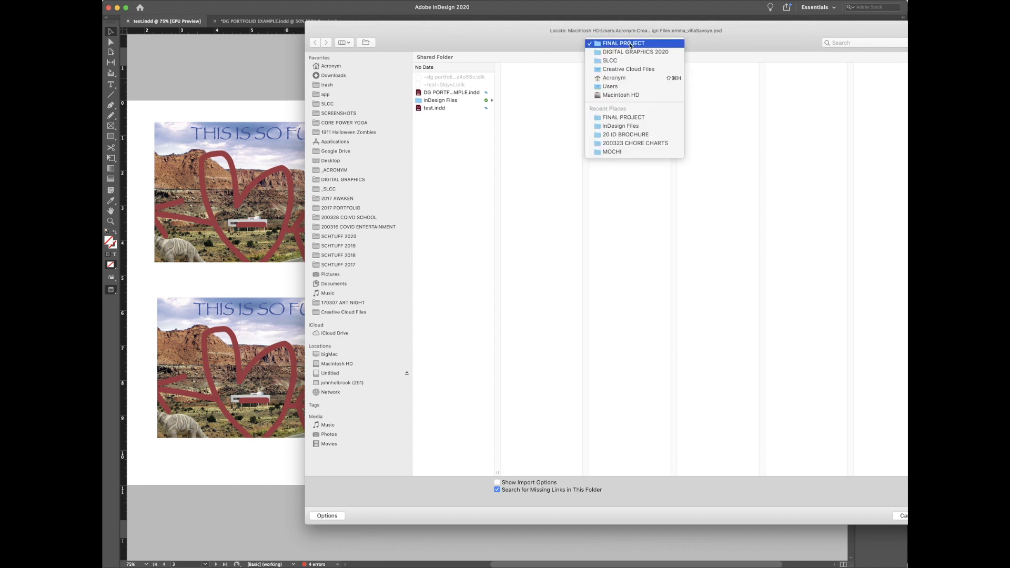
left_click(633, 127)
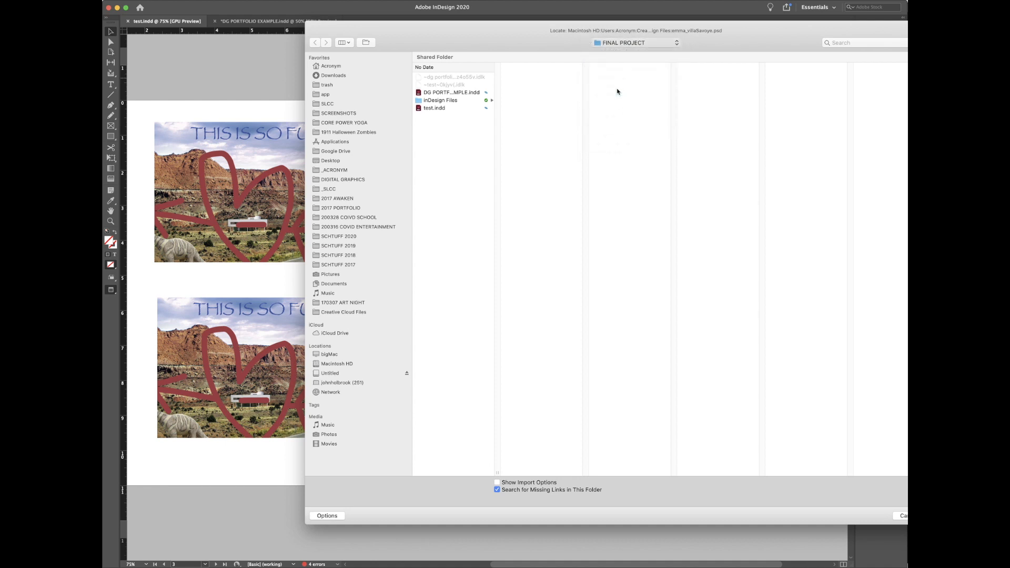
left_click(541, 113)
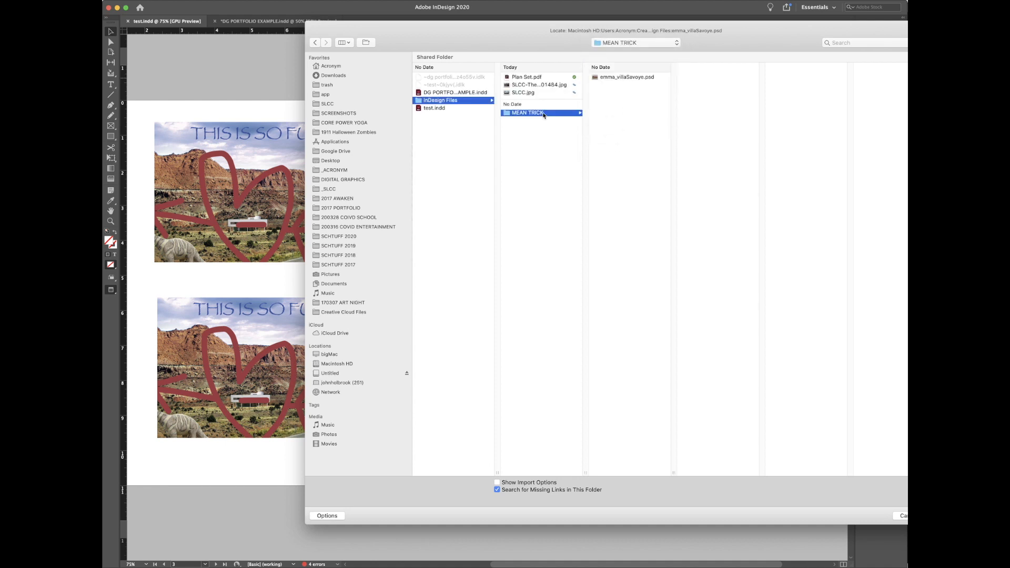
left_click(615, 78)
key("Return")
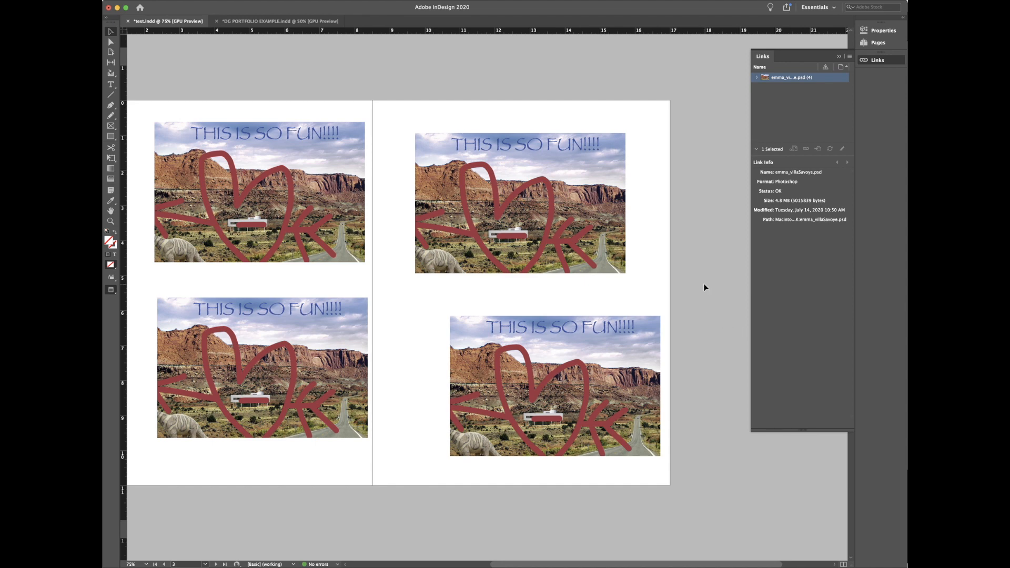
key("super+Tab")
key("super+Tab")
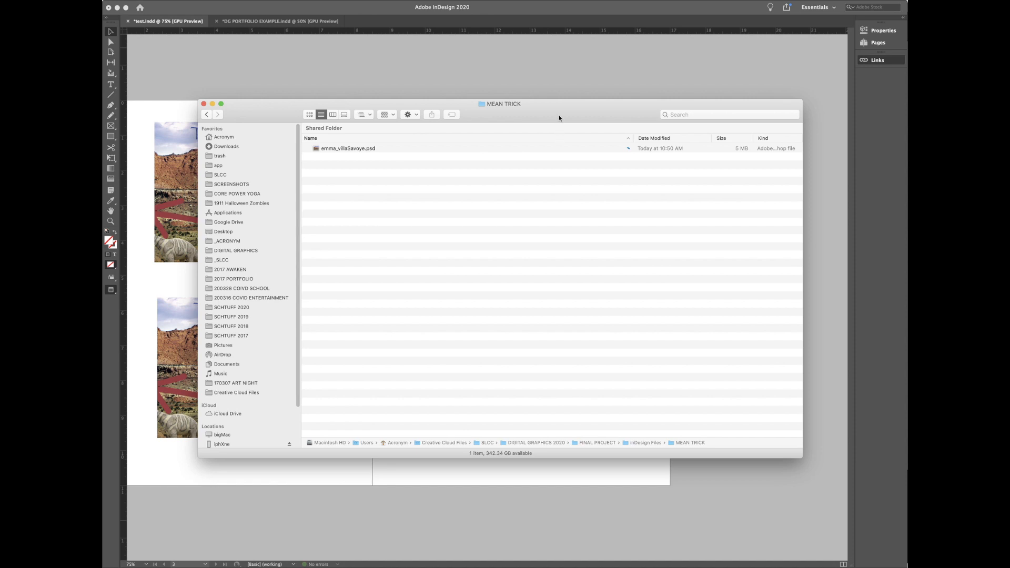
Step: Move the MEAN TRICK Finder window aside and bring the InDesign document forward
left_click_drag(558, 116, 618, 147)
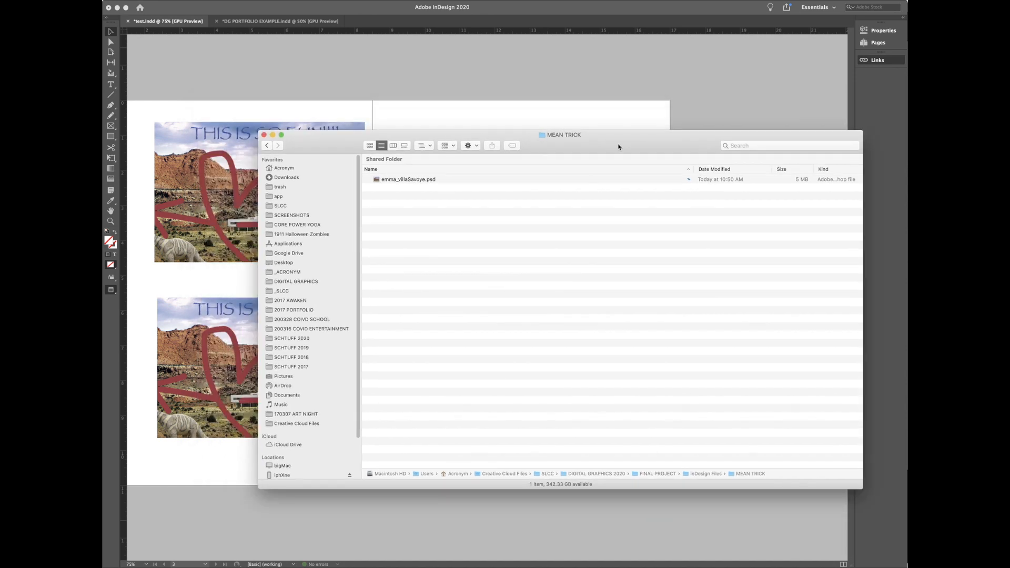
left_click(524, 93)
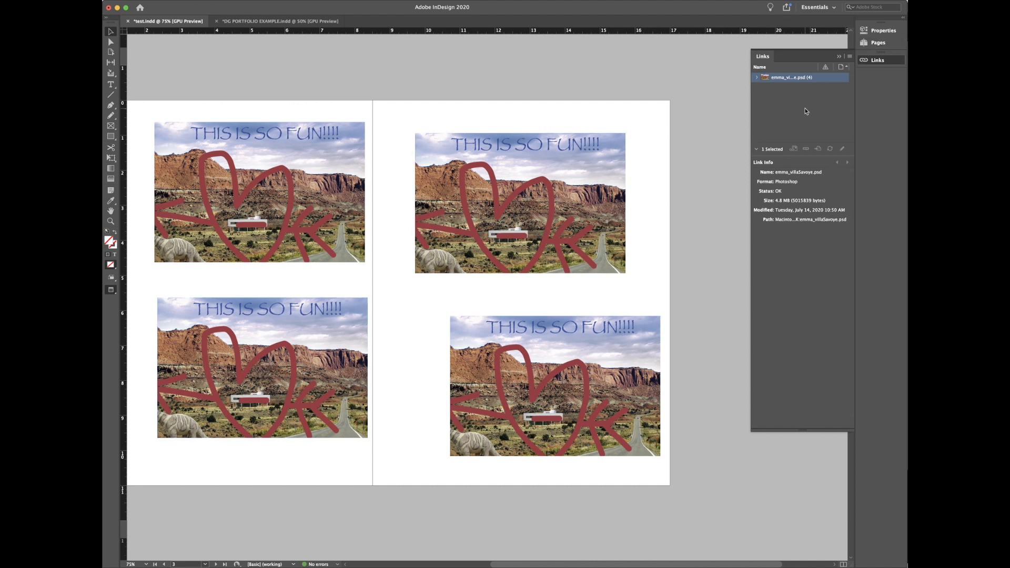
Step: Go to page 5 of spread 4–5, select its large empty frame, and start Place (Cmd+D)
left_click(872, 34)
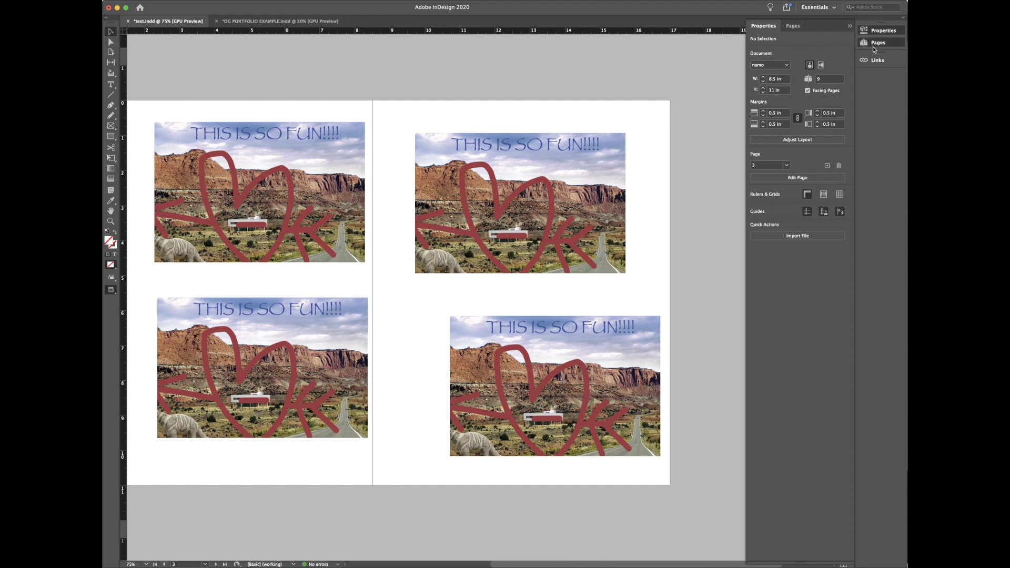
left_click(872, 43)
scroll(828, 342, "down", 3)
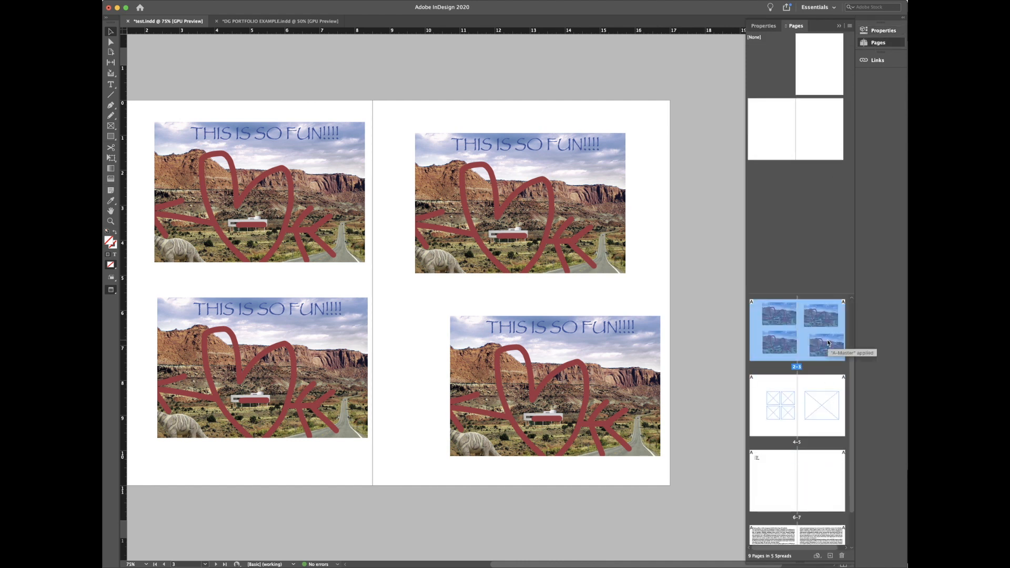
double_click(813, 402)
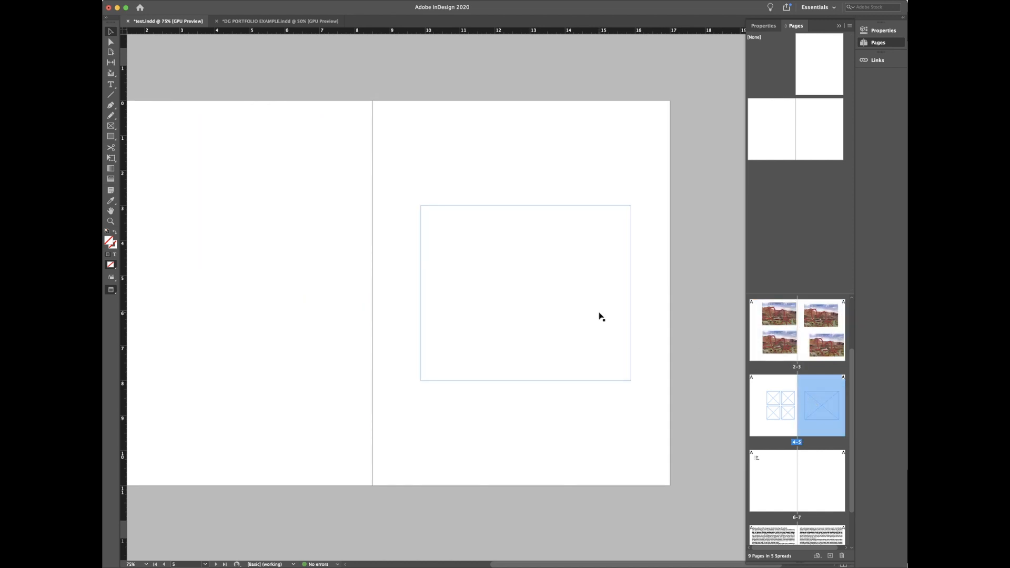
left_click(574, 321)
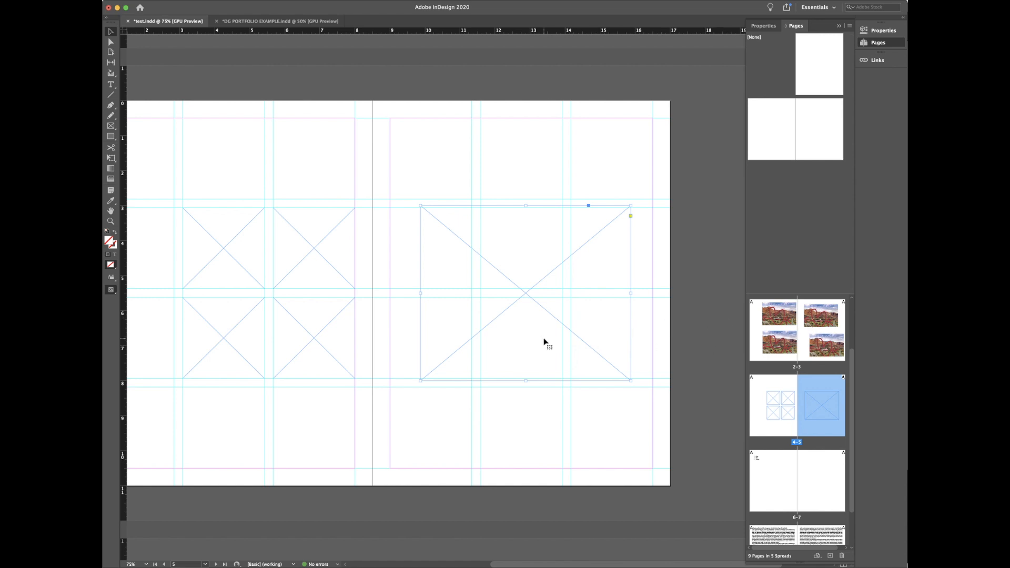
key("super+d")
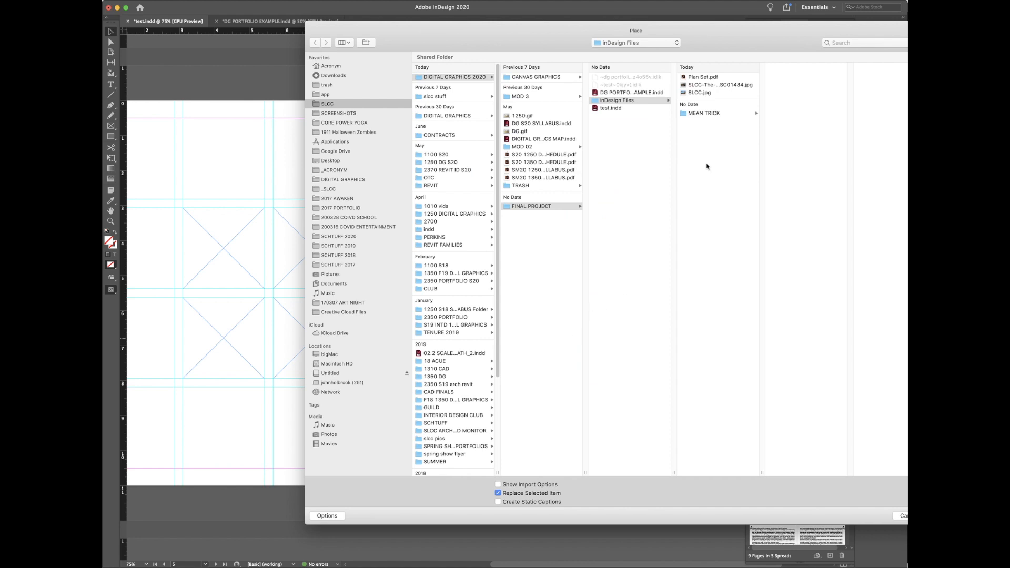
Step: Choose MEAN TRICK > emma_villaSavoye.psd to place with Show Import Options checked
left_click(715, 113)
left_click(781, 78)
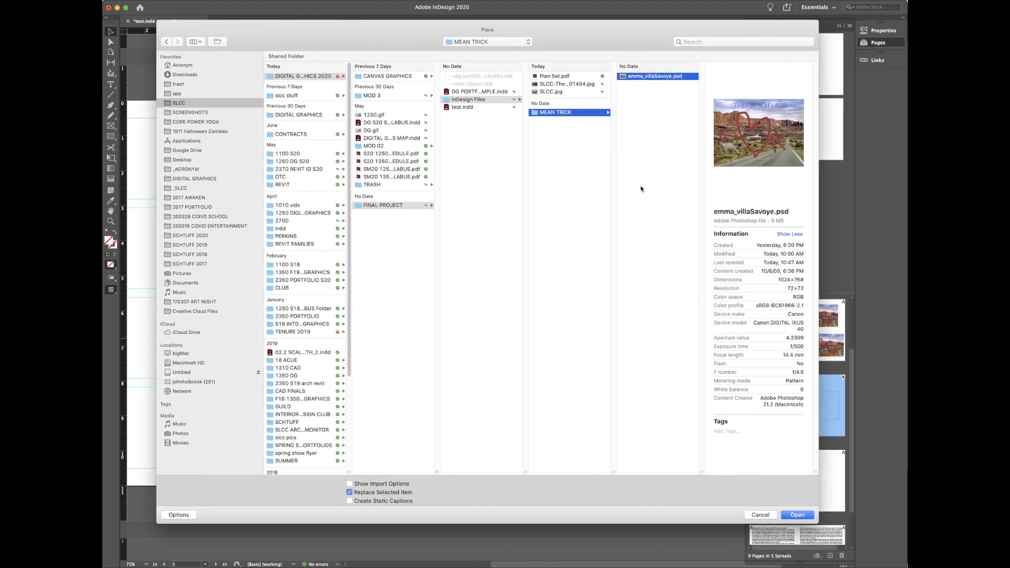
left_click(349, 484)
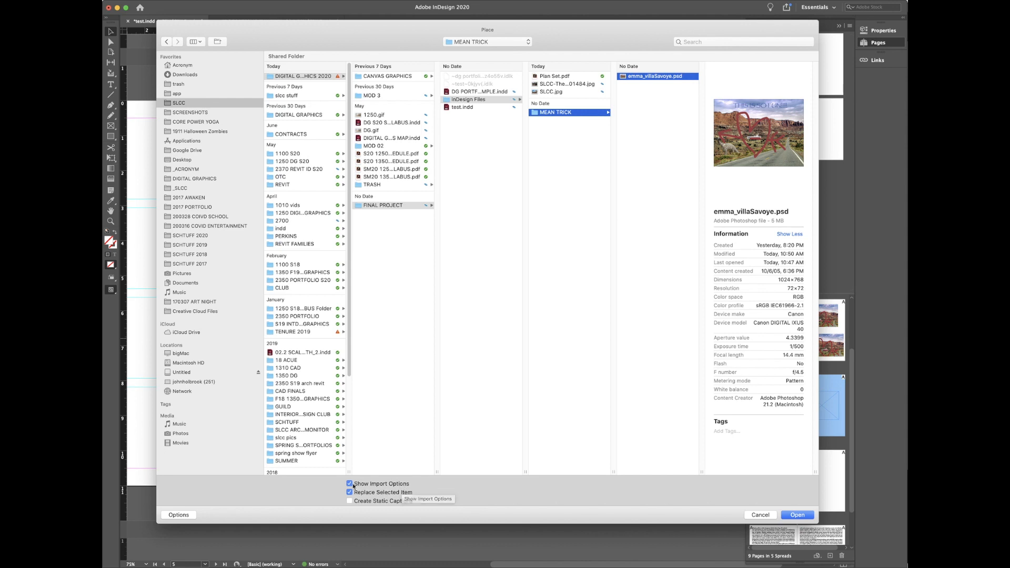
left_click(786, 516)
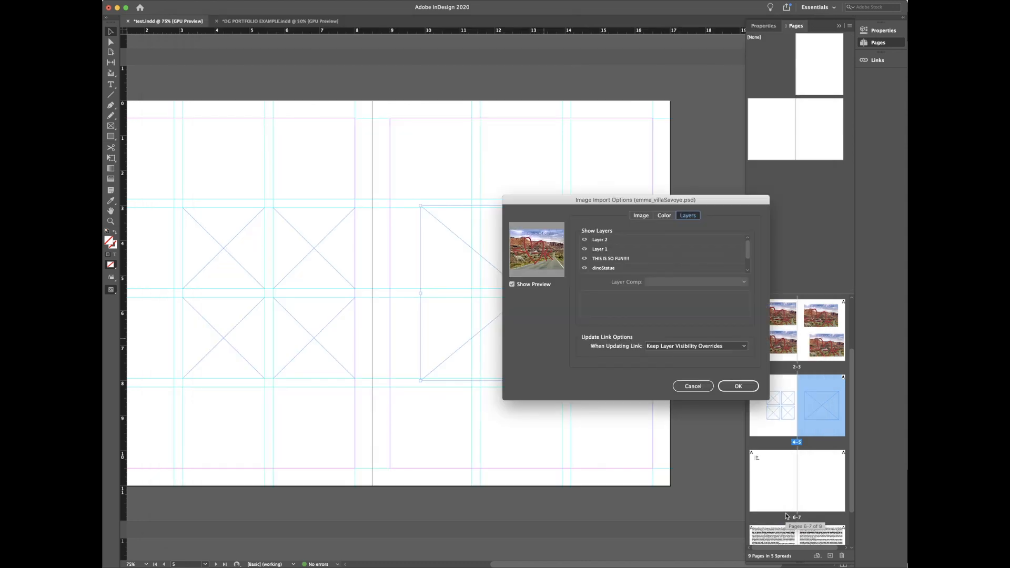
Step: Hide Layer 1 and the THIS IS SO FUN!!!! layer, then place the image in page 5's frame
left_click_drag(590, 204, 255, 106)
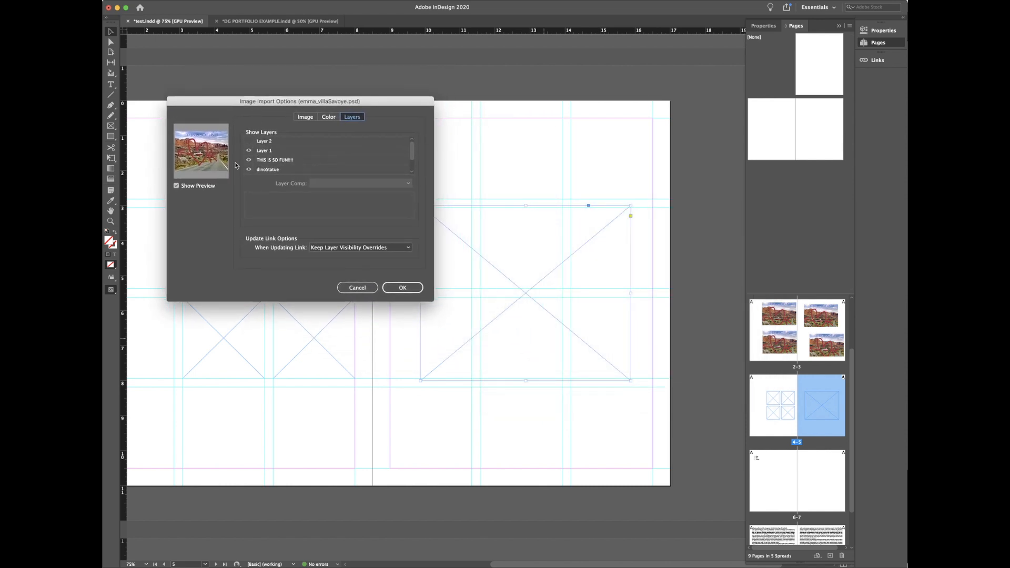
left_click(249, 151)
left_click(248, 160)
scroll(412, 148, "down", 2)
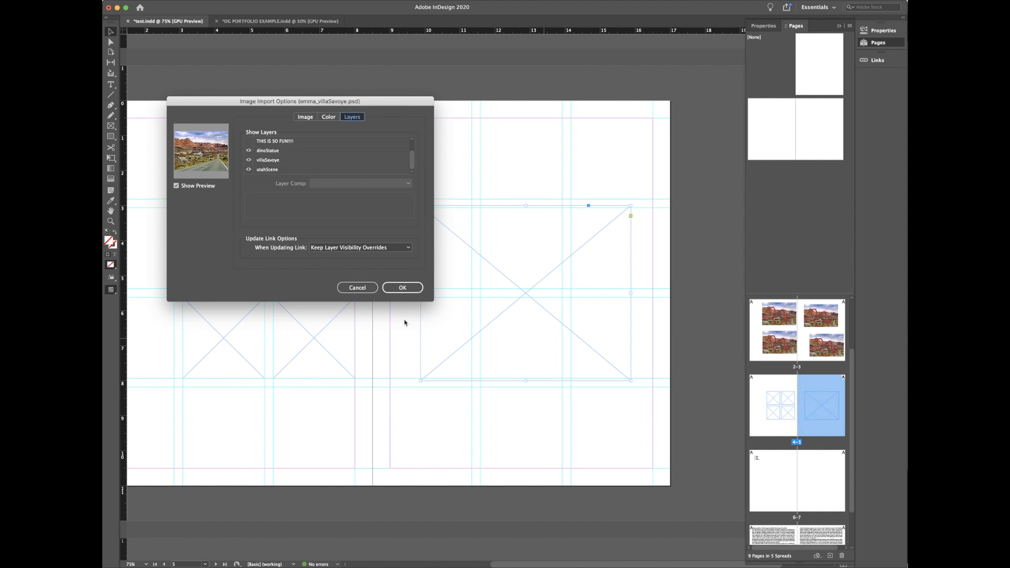
left_click(402, 287)
left_click(518, 476)
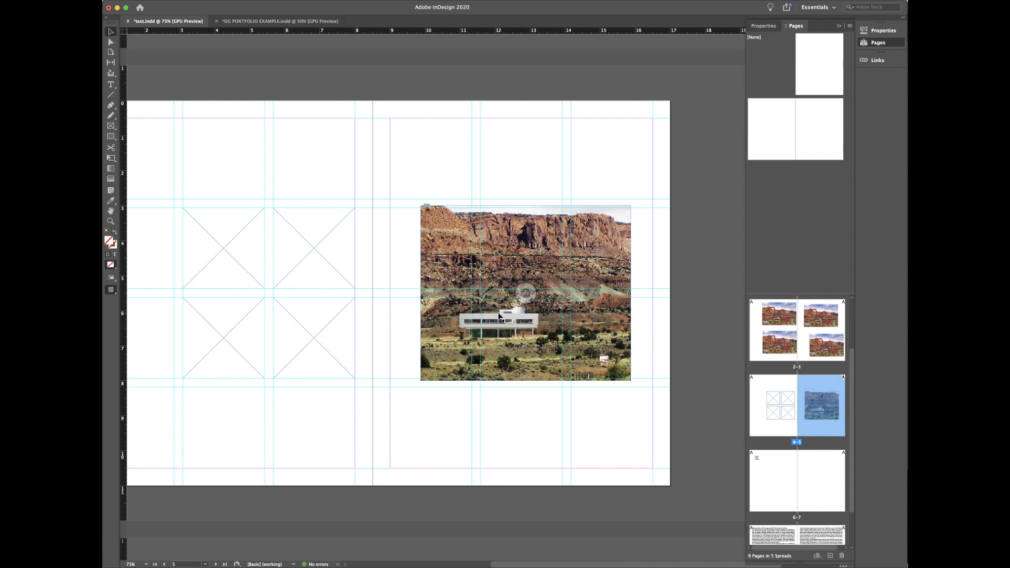
Step: Set Display Performance to High Quality Display so the villa photo renders sharply
right_click(519, 421)
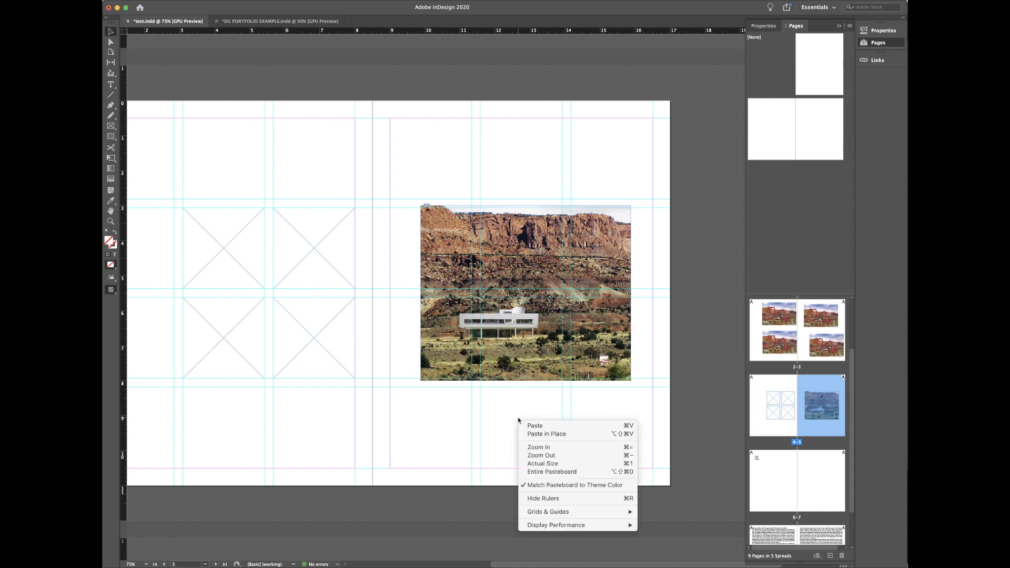
mouse_move(567, 527)
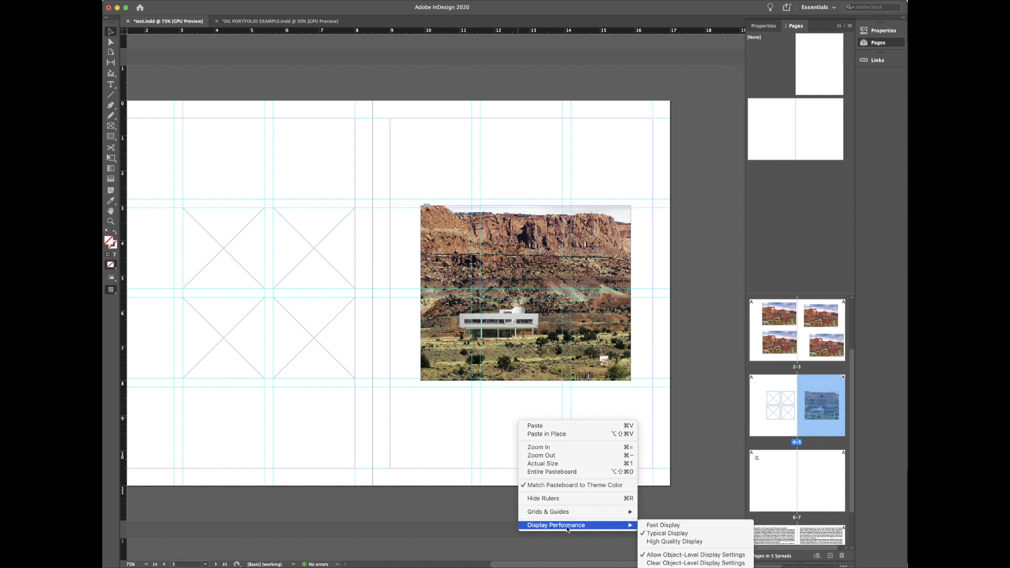
left_click(673, 541)
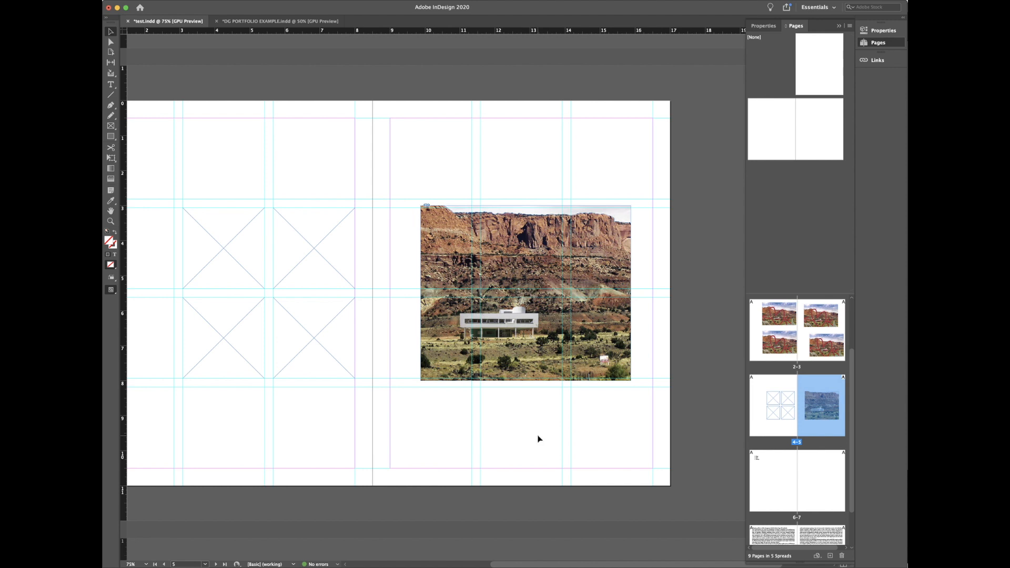
scroll(537, 438, "down", 6)
scroll(537, 438, "up", 5)
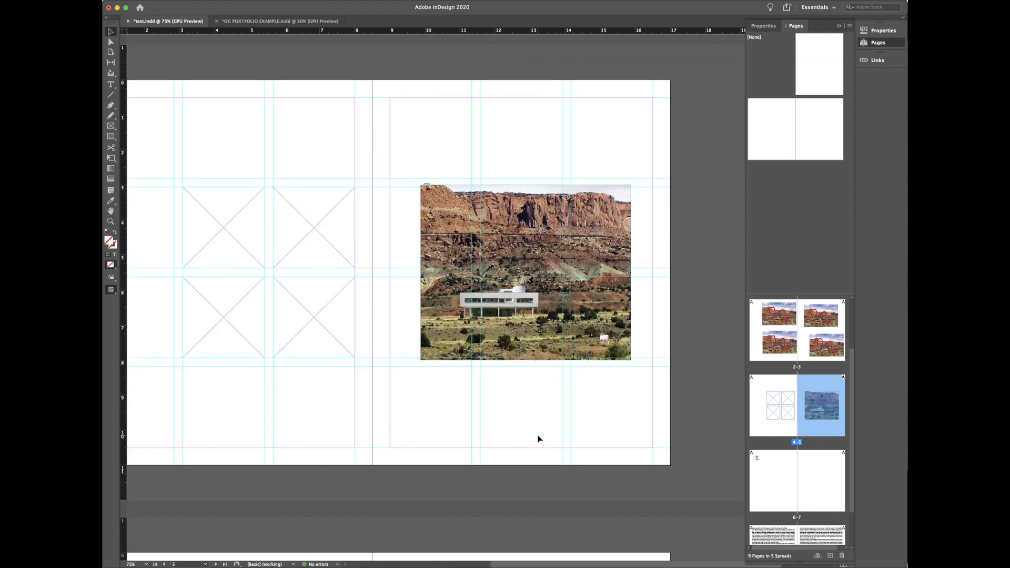
key("super+Tab")
key("super+Tab")
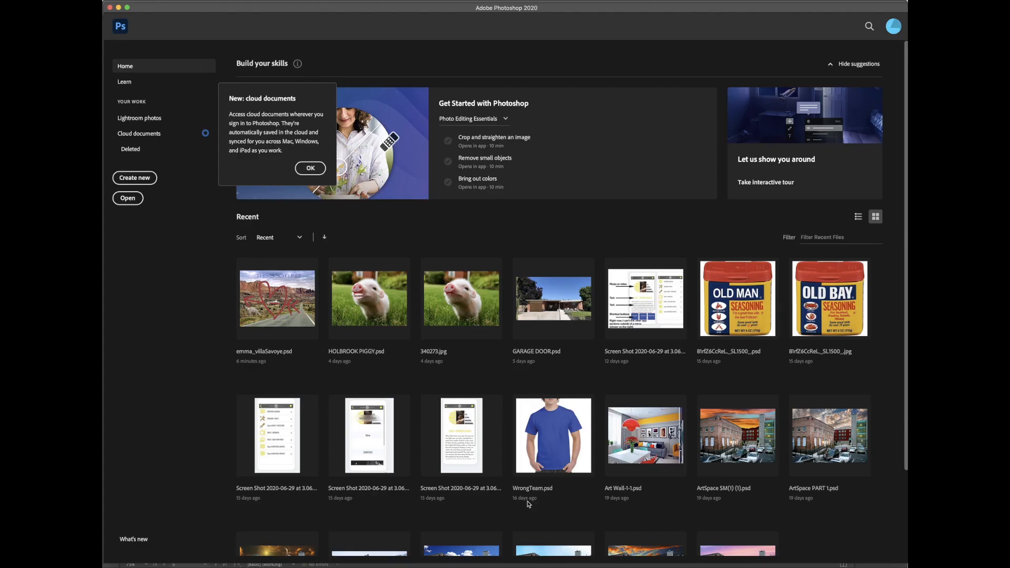
Step: Return to Photoshop, dismiss the file-not-found error, and open GARAGE DOOR.psd from Recent files
scroll(529, 505, "down", 3)
key("super+Tab")
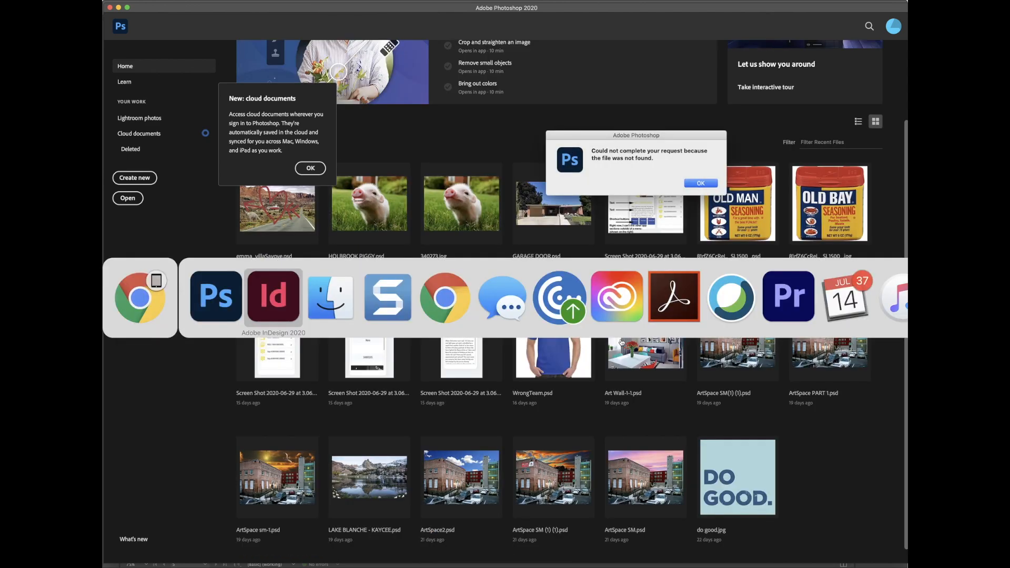
key("super+Tab")
left_click(730, 278)
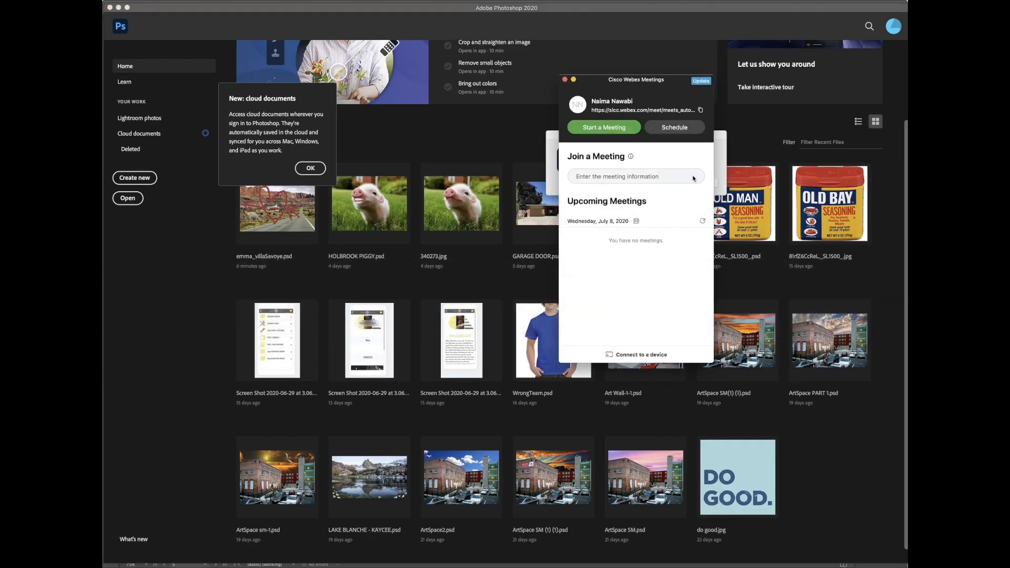
left_click(802, 451)
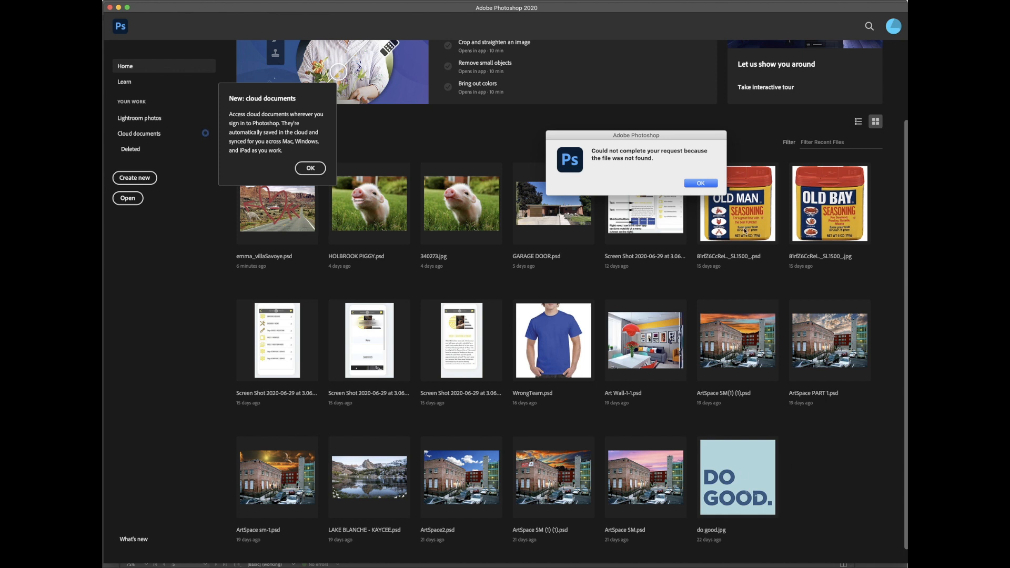
left_click(701, 184)
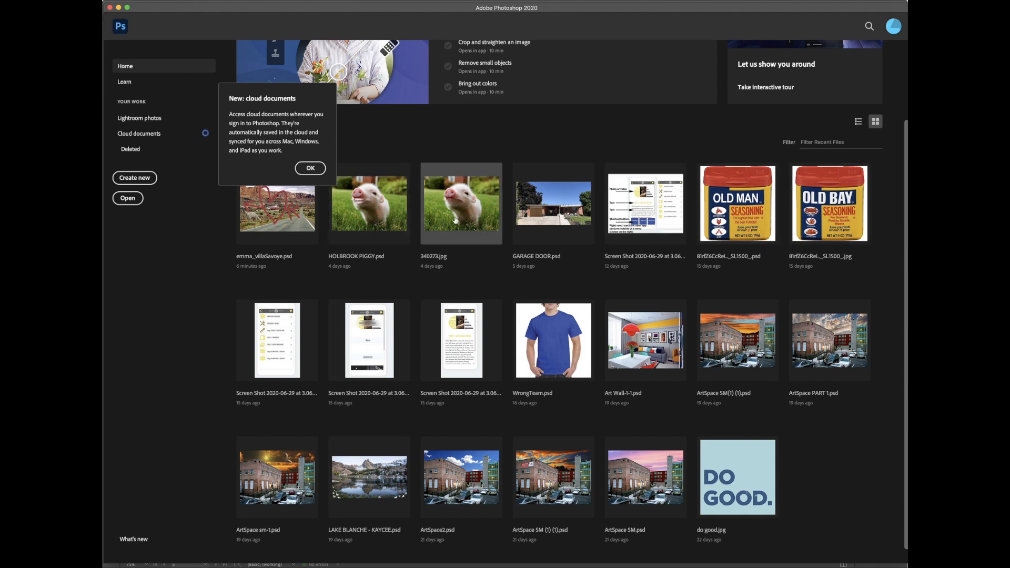
left_click(545, 221)
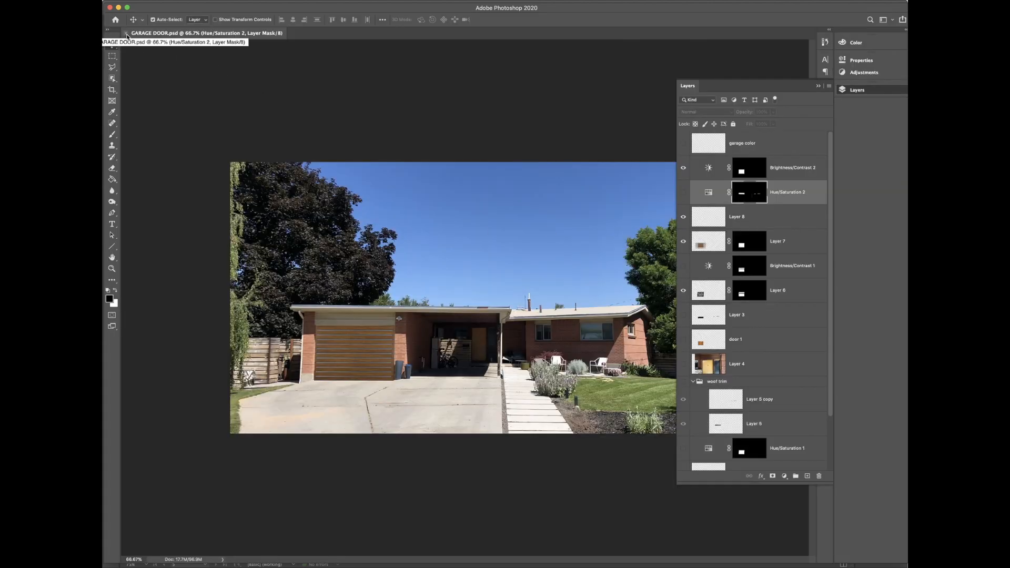
Step: Toggle Layer 7 and Layer 6 visibility to compare mural and cream doors, restore the wooden door, then close
left_click(683, 242)
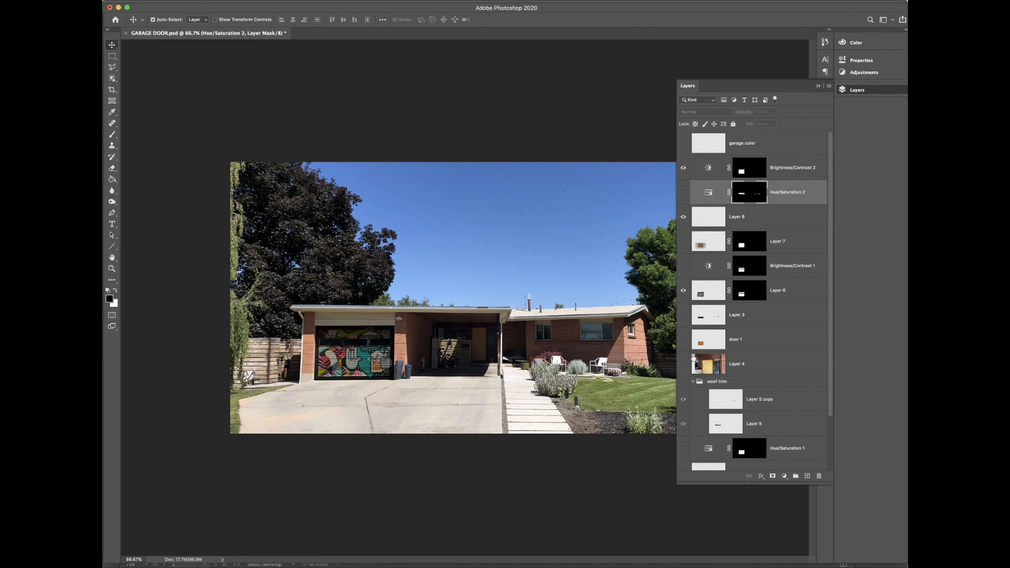
scroll(700, 407, "down", 1)
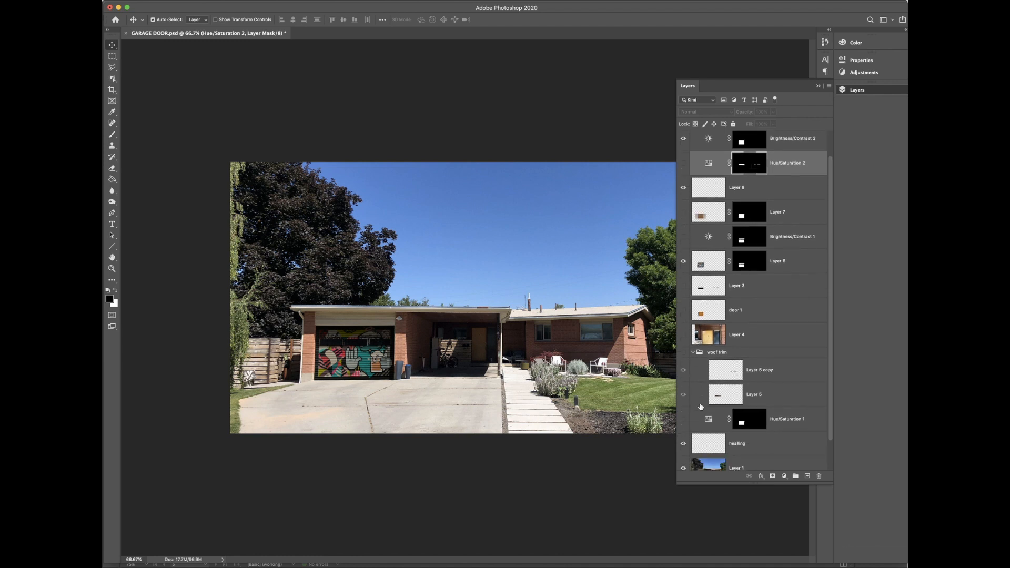
left_click(683, 266)
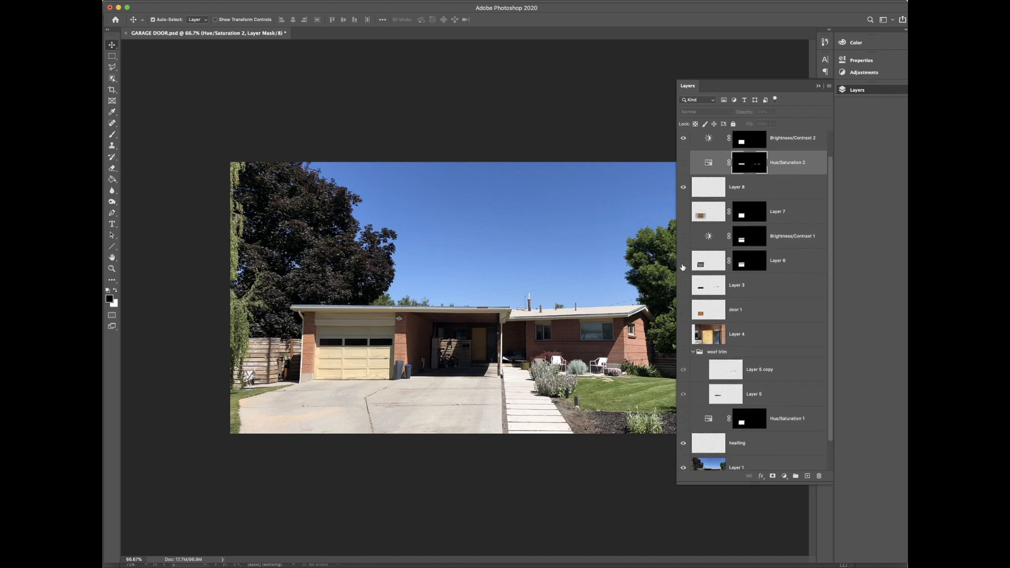
left_click(682, 265)
scroll(683, 263, "up", 1)
left_click(684, 243)
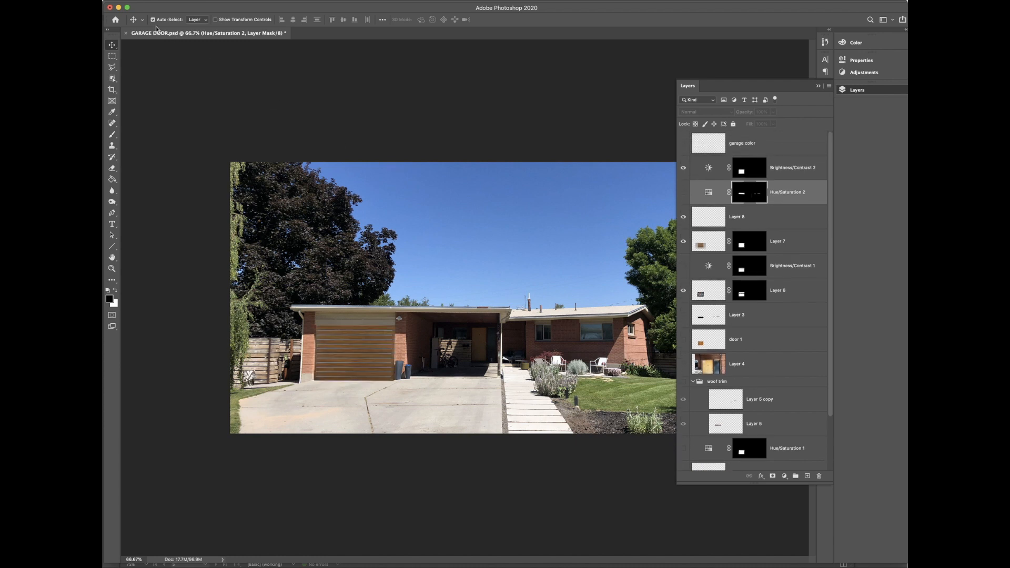
left_click(126, 33)
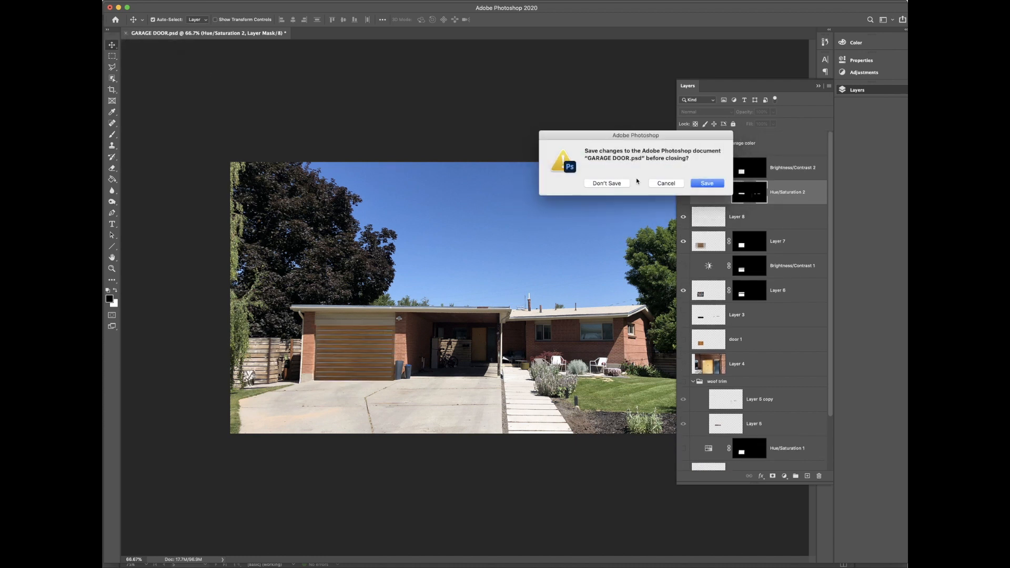
Step: Close GARAGE DOOR.psd without saving, then select Plan Set.pdf in Finder's inDesign Files folder
left_click(607, 183)
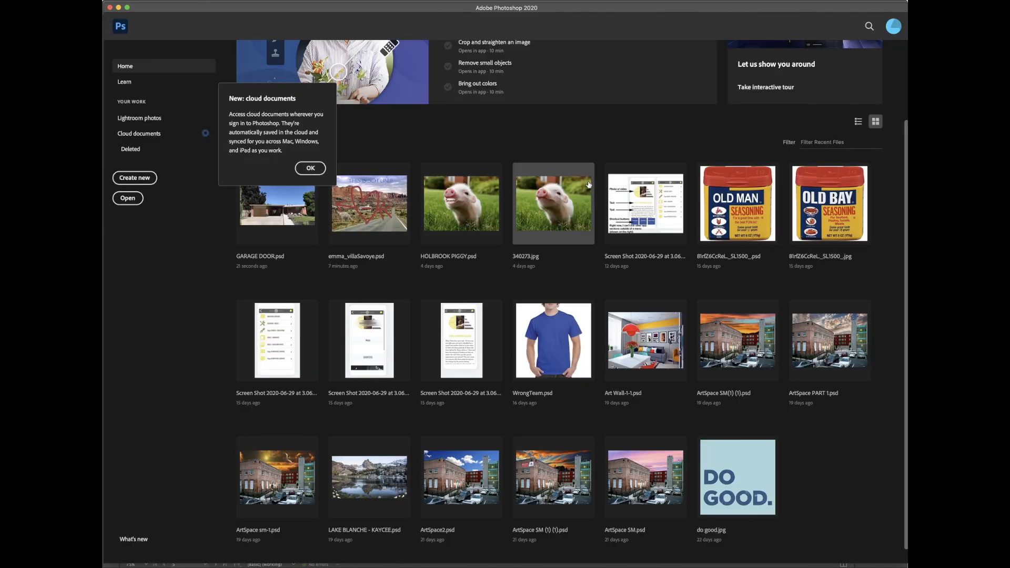
key("super+Tab")
key("super+Tab")
key("super+Tab")
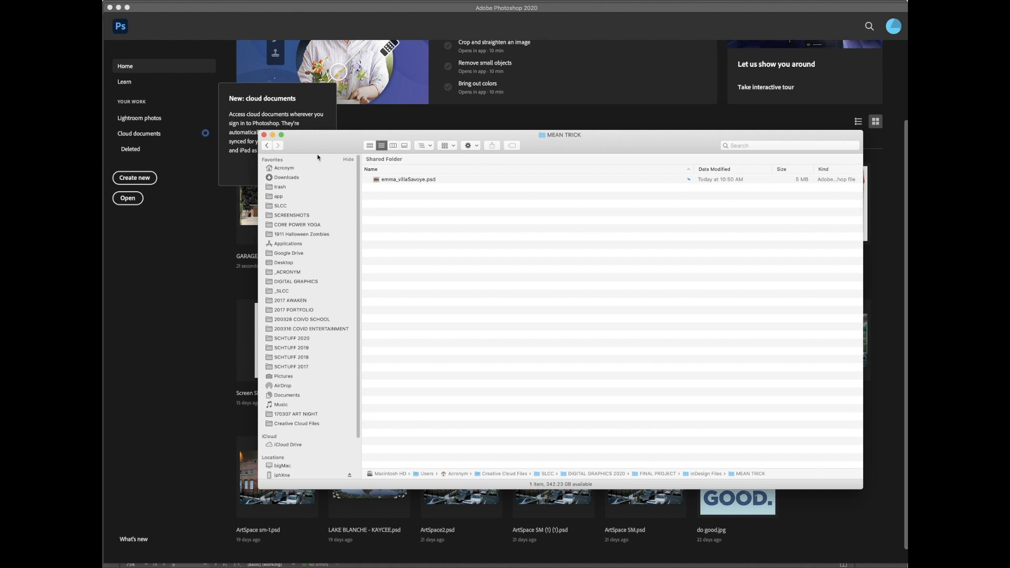
left_click(267, 146)
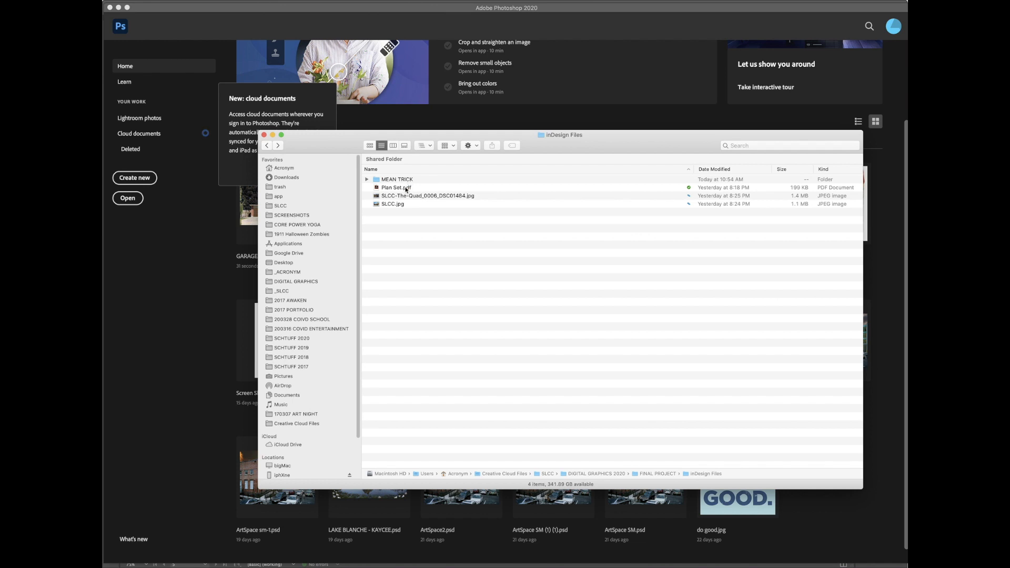
left_click(406, 188)
Step: Open Plan Set.pdf in Acrobat and browse its page thumbnails from page 1 to page 4
double_click(405, 188)
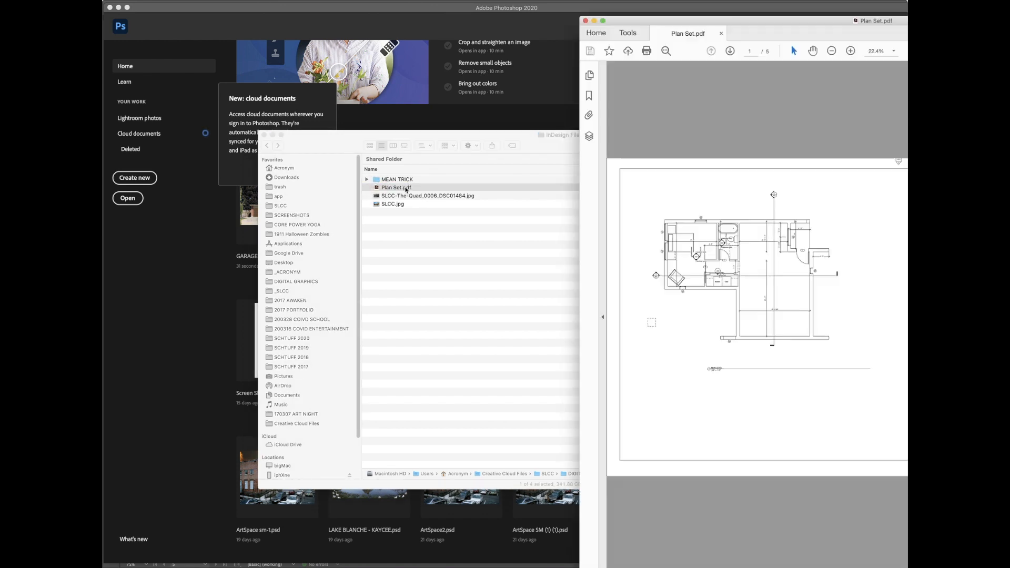
left_click_drag(773, 20, 371, 3)
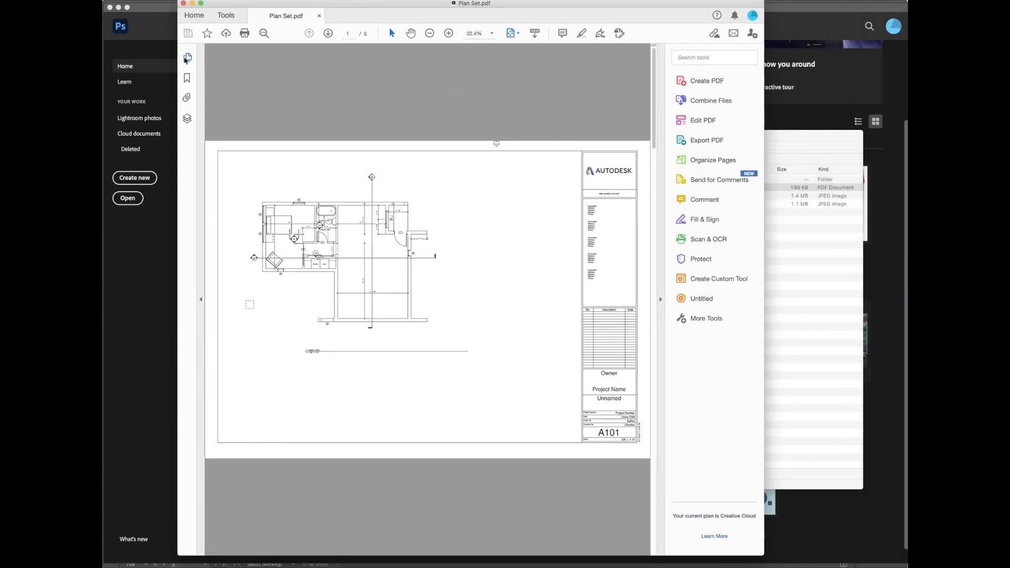
left_click(188, 57)
left_click(238, 122)
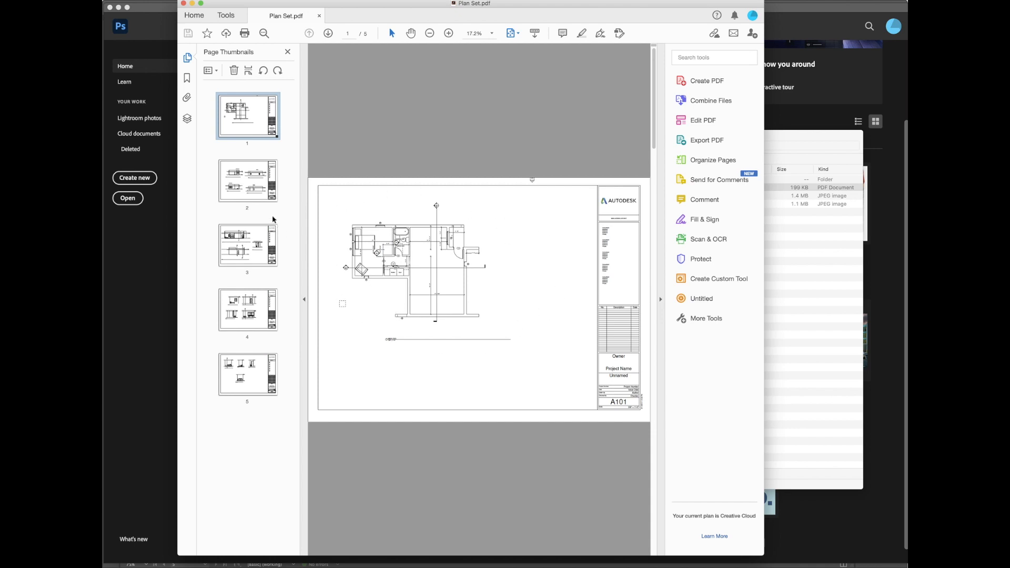
left_click(260, 306)
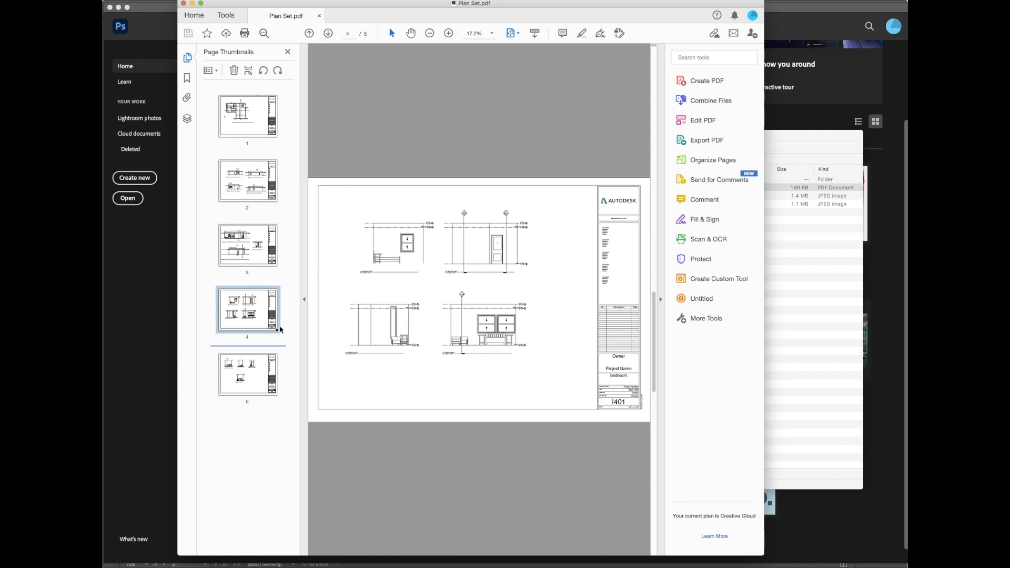
Step: Drag within the Acrobat page view, then switch back to the InDesign portfolio layout
left_click_drag(250, 339, 547, 285)
mouse_move(548, 284)
left_mouse_down()
mouse_move(308, 313)
mouse_move(538, 297)
mouse_move(435, 347)
mouse_move(542, 292)
left_mouse_up()
key("super+Tab")
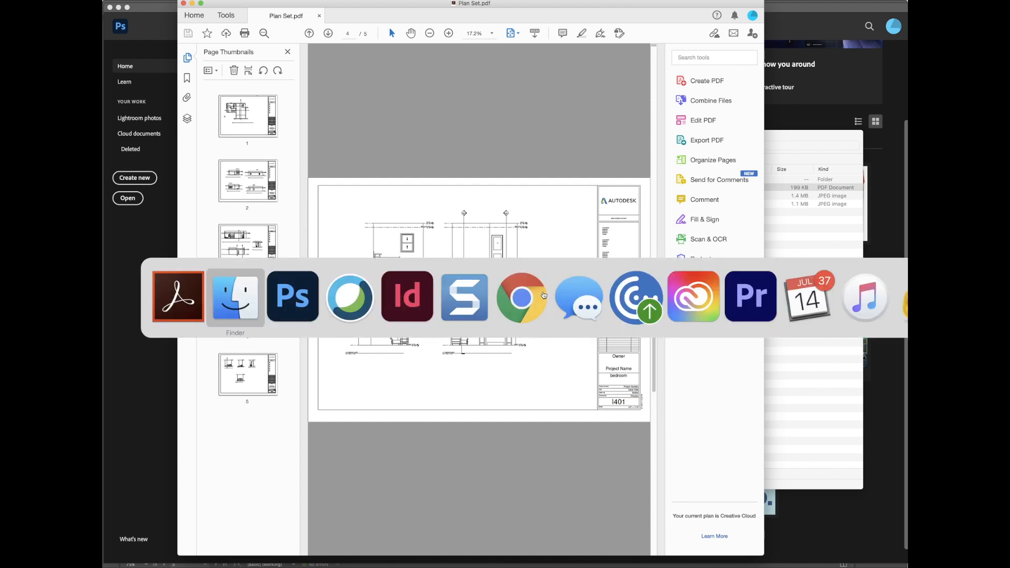
key("super+Tab")
key("super+Tab")
key("super+Tab")
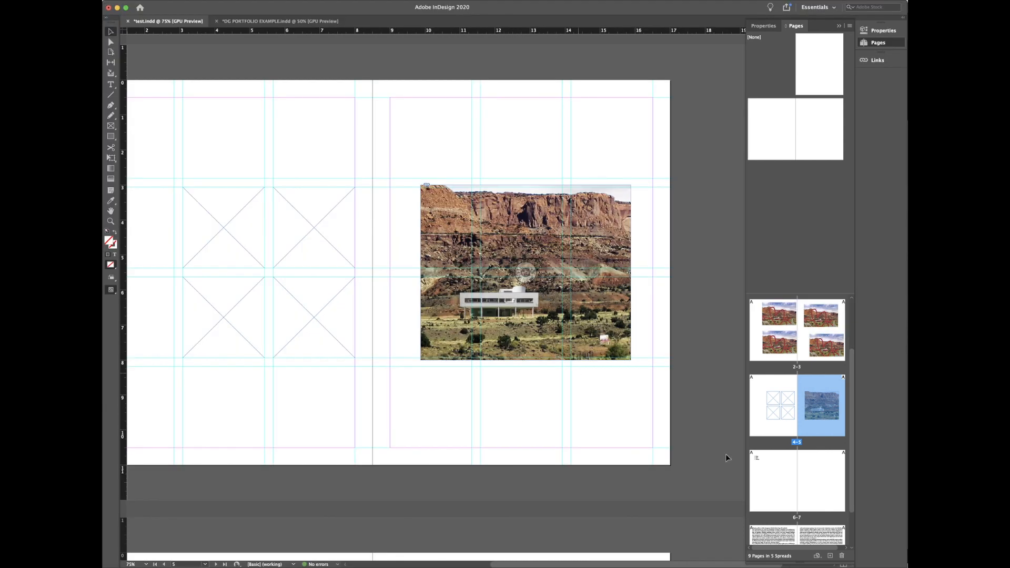
Step: Delete three of the four small placeholder frames on page 4
key("Delete")
left_click(236, 279)
key("Delete")
left_click(307, 267)
key("Delete")
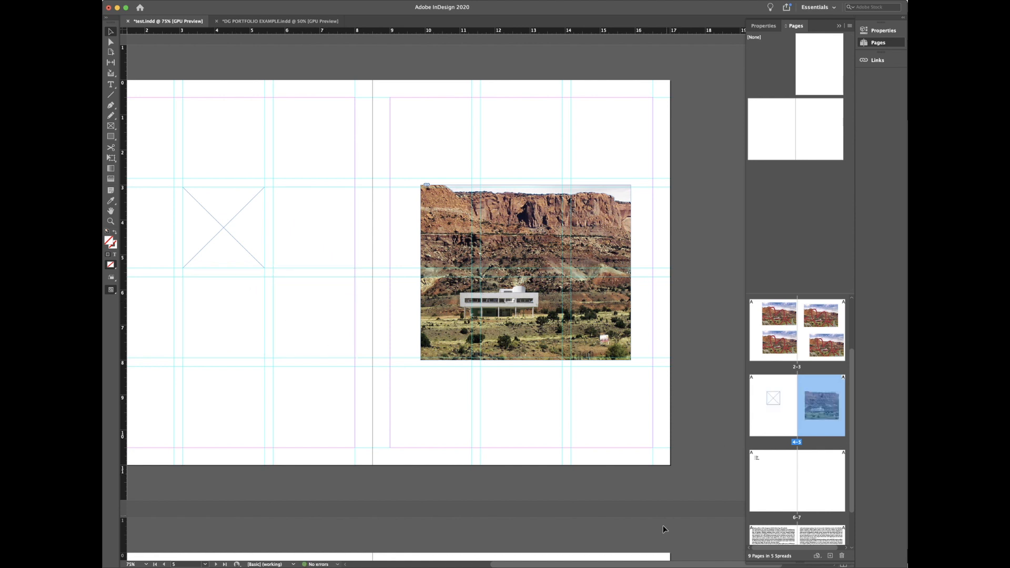
left_click_drag(657, 564, 625, 564)
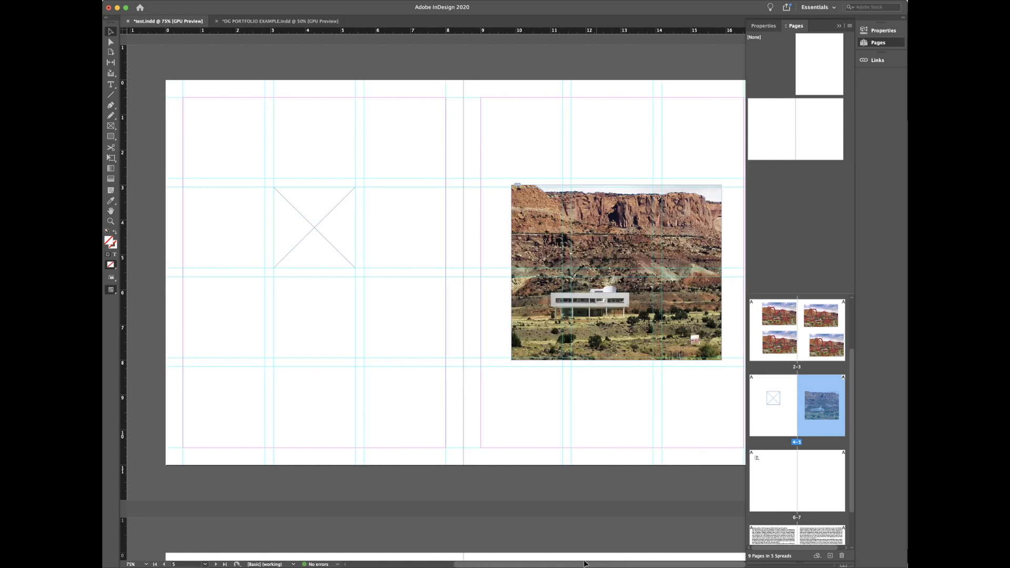
Step: Enlarge the remaining empty frame to cover most of page 4
left_click(314, 248)
left_click_drag(315, 247, 441, 382)
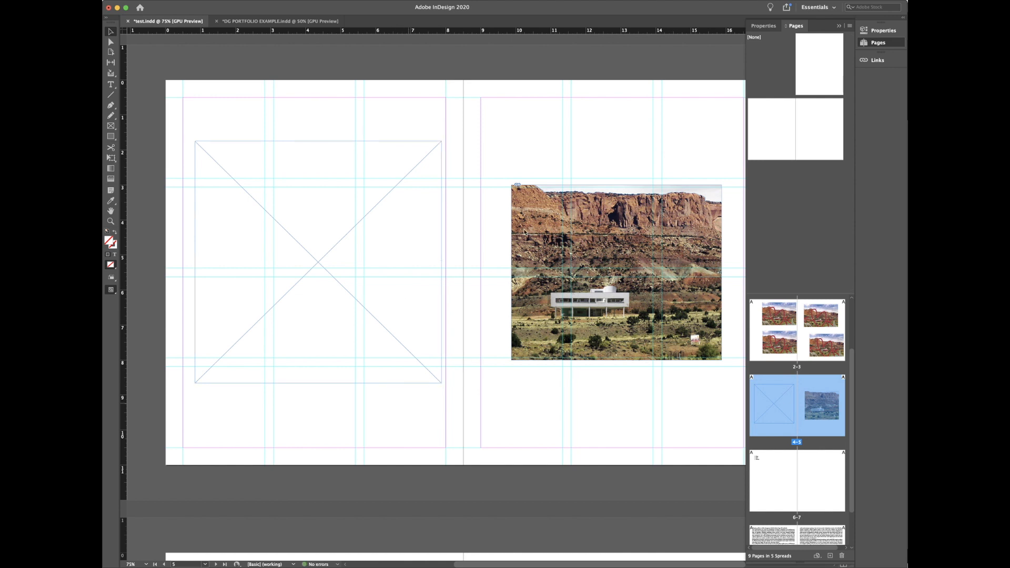
key("super+d")
Step: Place the first page of Plan Set.pdf from the InDesign Files folder onto spread 4–5
left_click(629, 45)
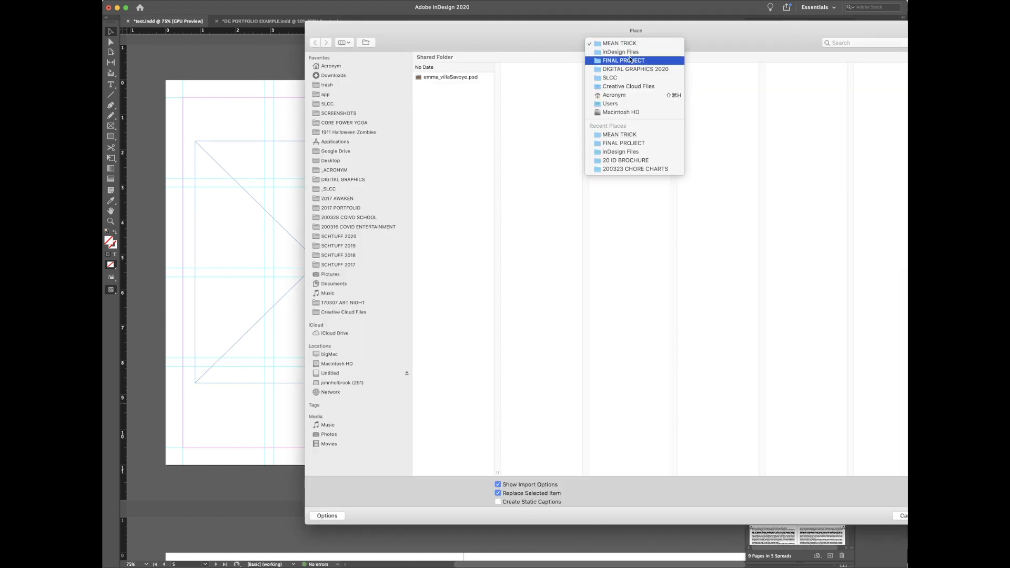
left_click(630, 53)
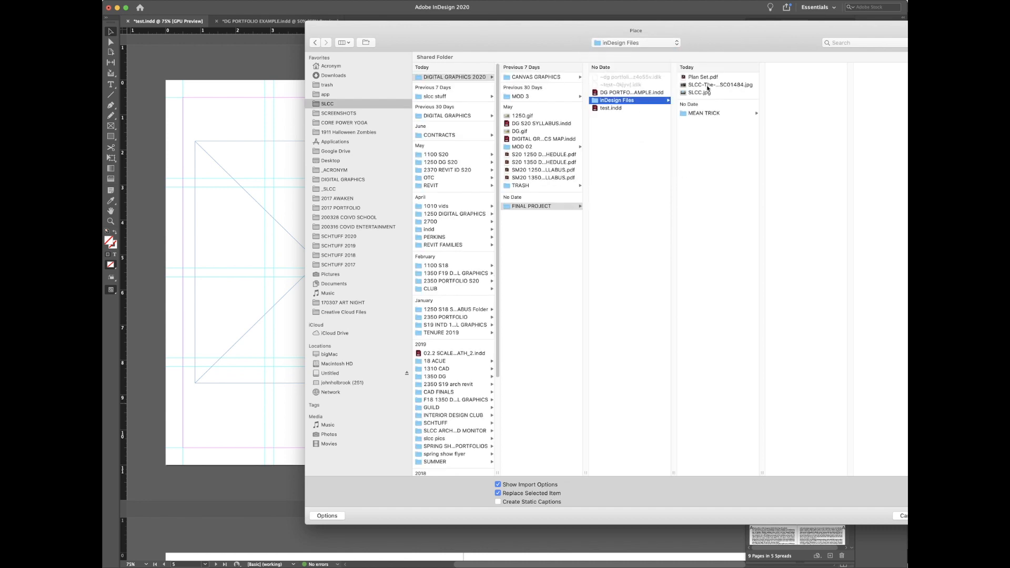
left_click(703, 77)
double_click(704, 77)
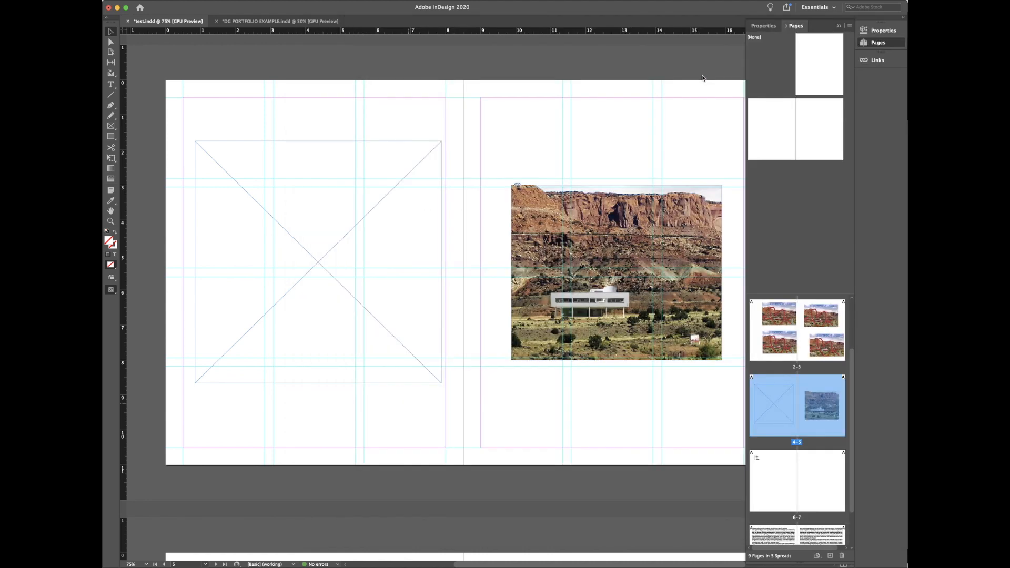
left_click(739, 365)
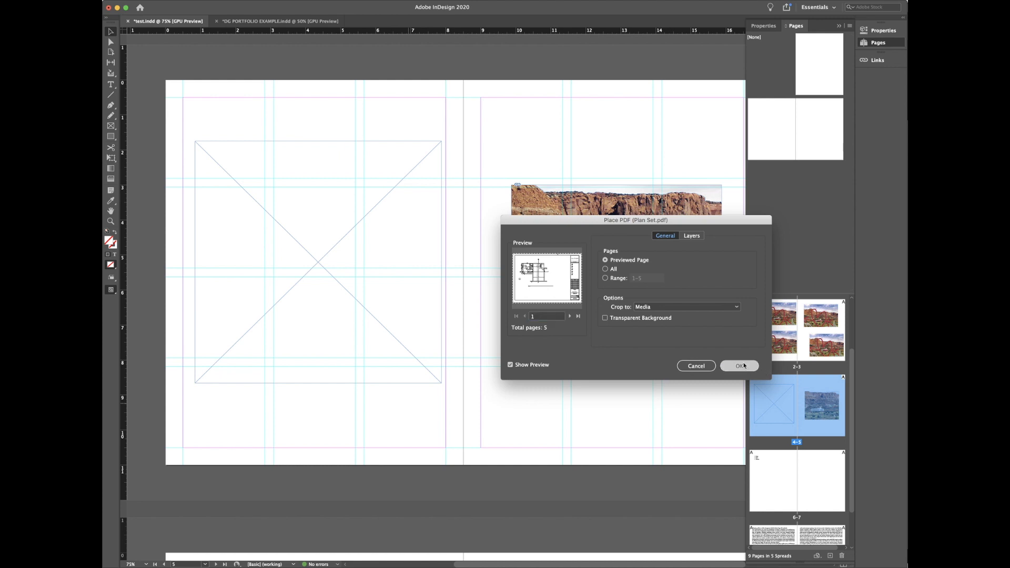
left_click(394, 113)
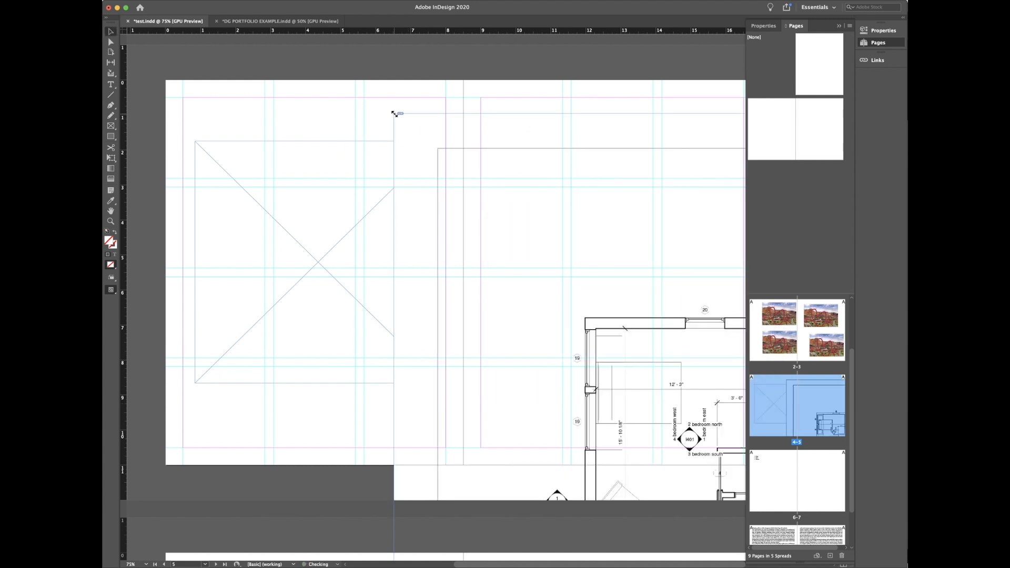
Step: Move the misplaced floor plan aside and delete it from the spread
key("super+minus")
key("super+minus")
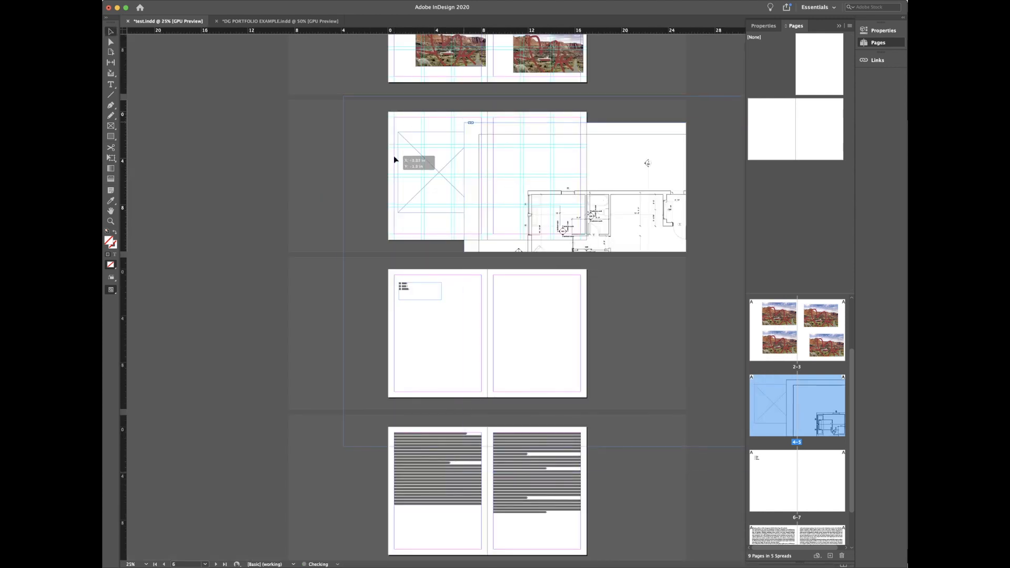
left_click_drag(395, 159, 326, 156)
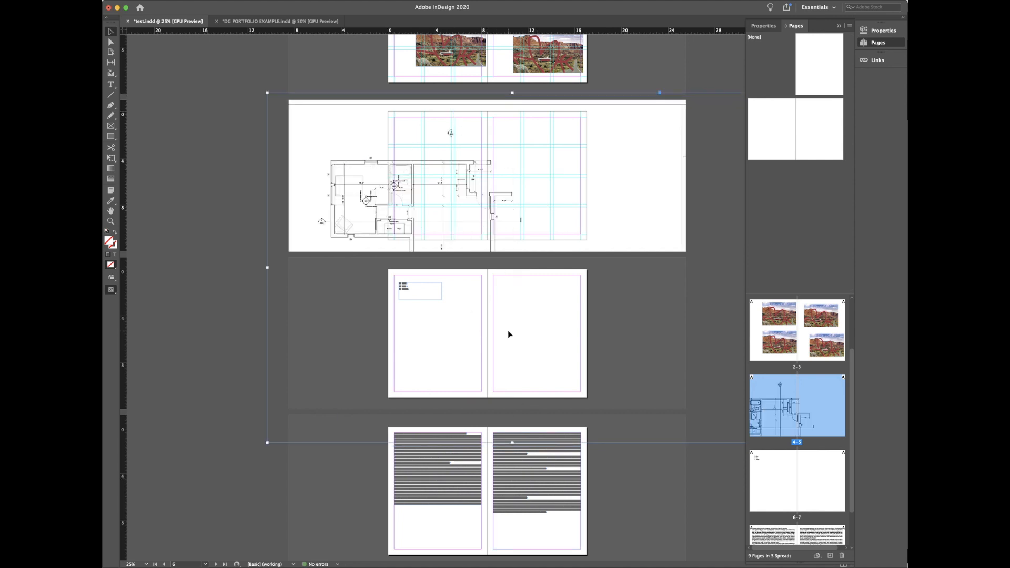
key("Delete")
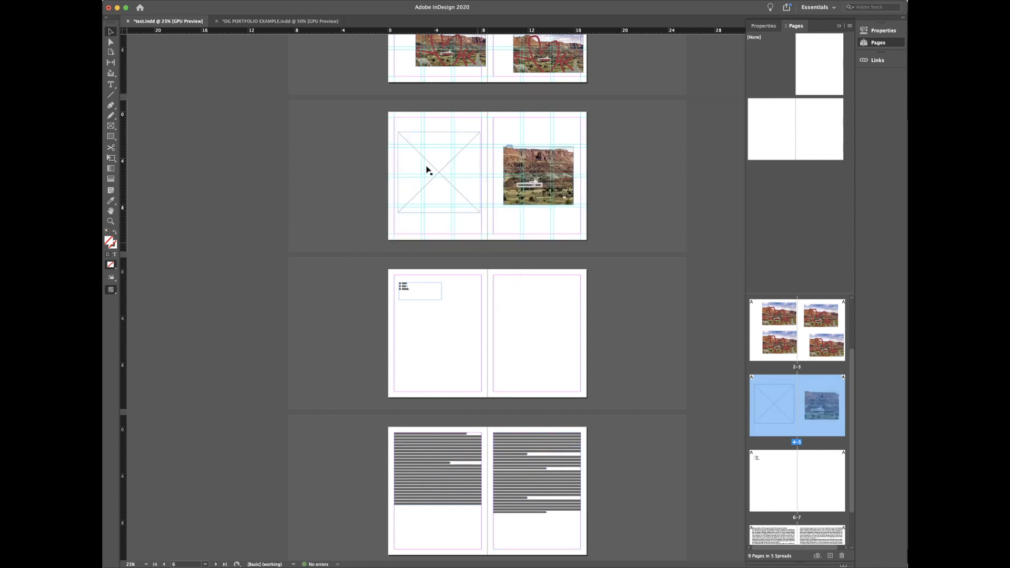
Step: Zoom in on the empty placeholder frame on page 4 and select it
key("z")
left_click_drag(354, 89, 500, 207)
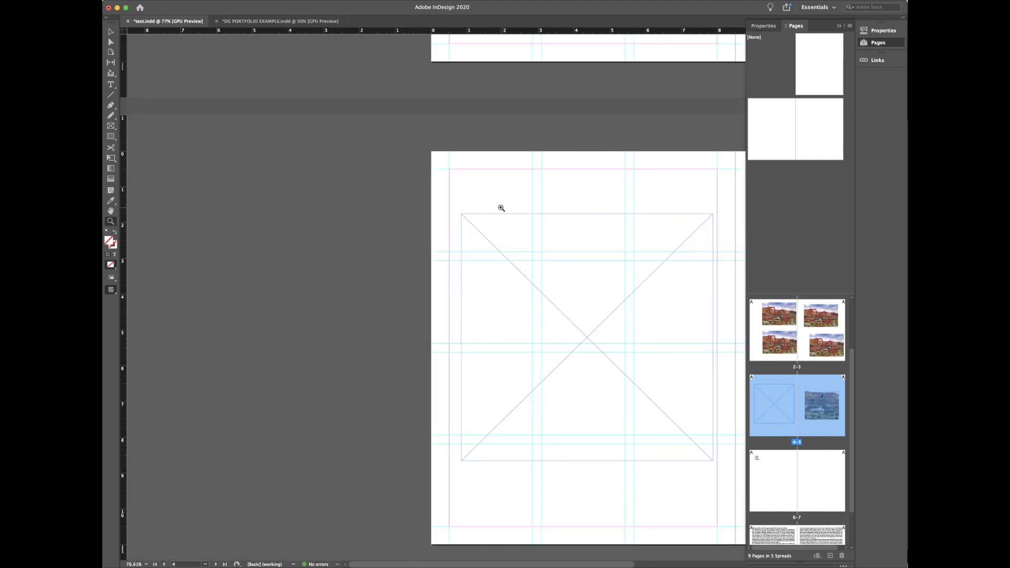
key("v")
left_click(523, 286)
Step: Place page 4 of Plan Set.pdf into the frame and reposition the drawing inside it
key("super+d")
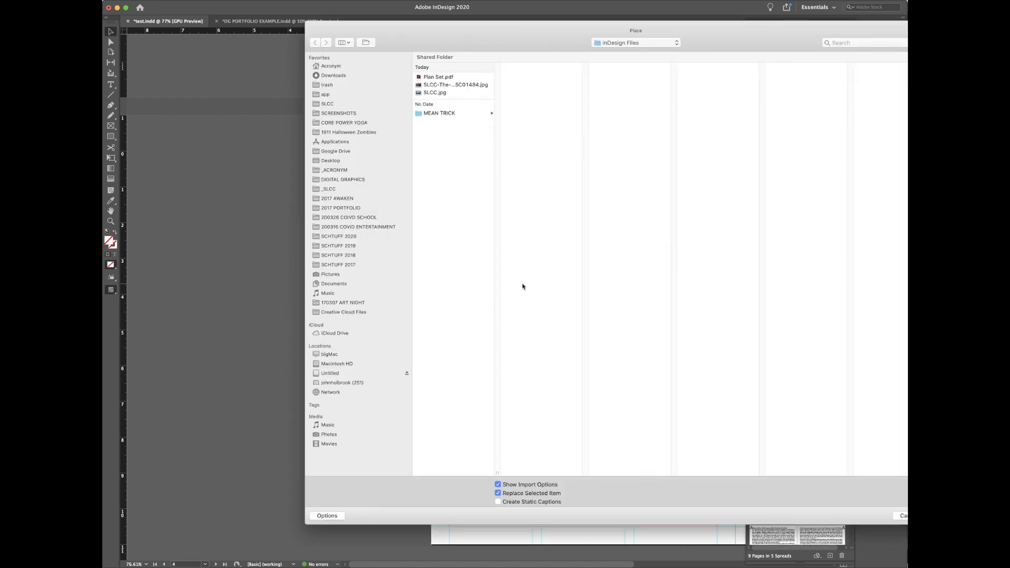
left_click(449, 79)
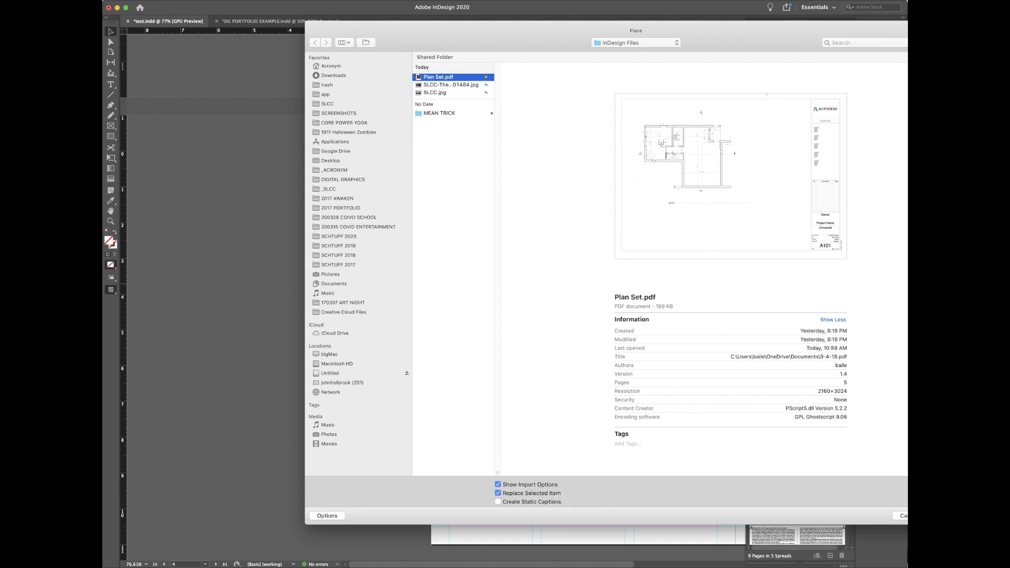
left_click(944, 516)
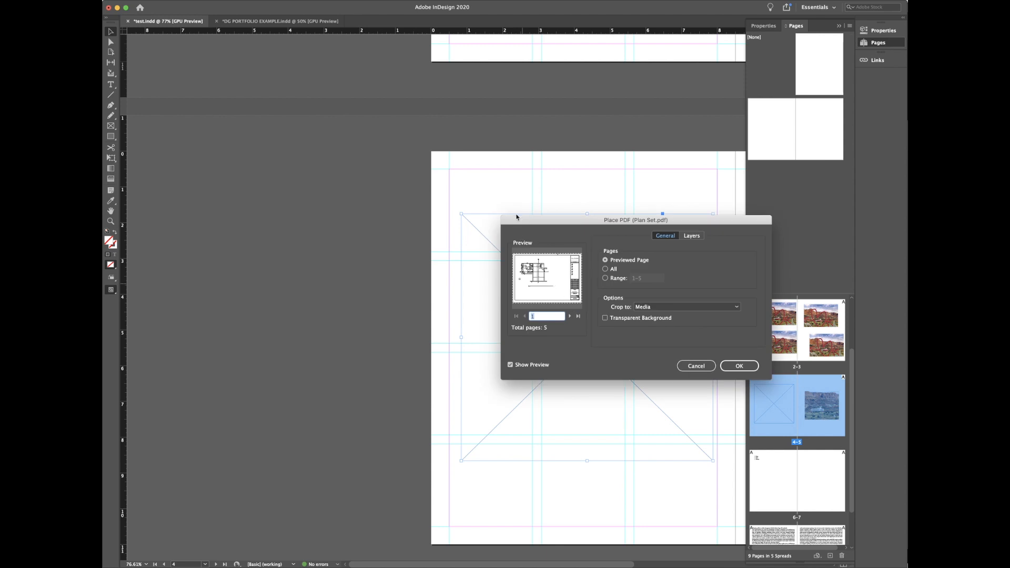
left_click_drag(521, 220, 459, 180)
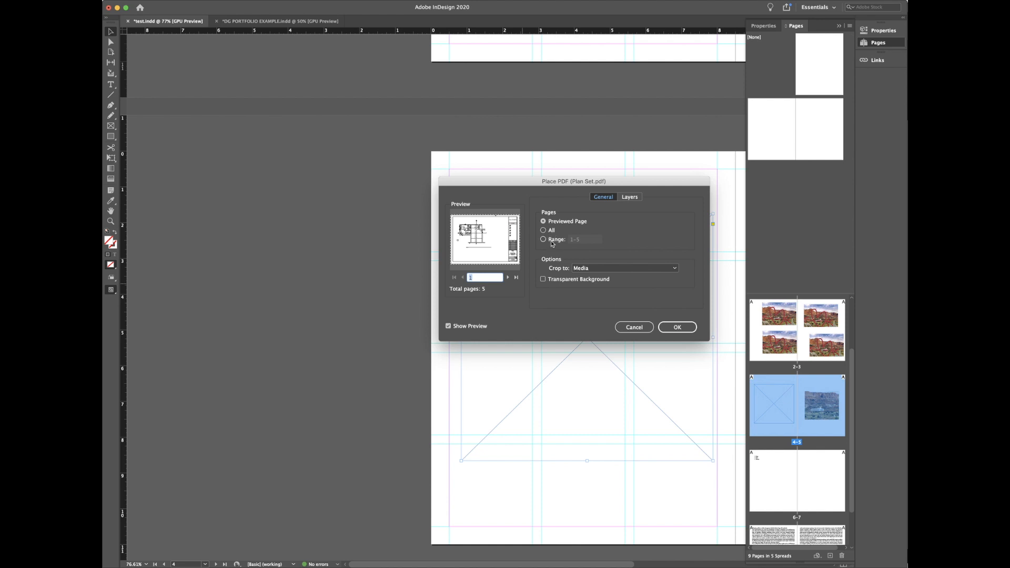
left_click(507, 278)
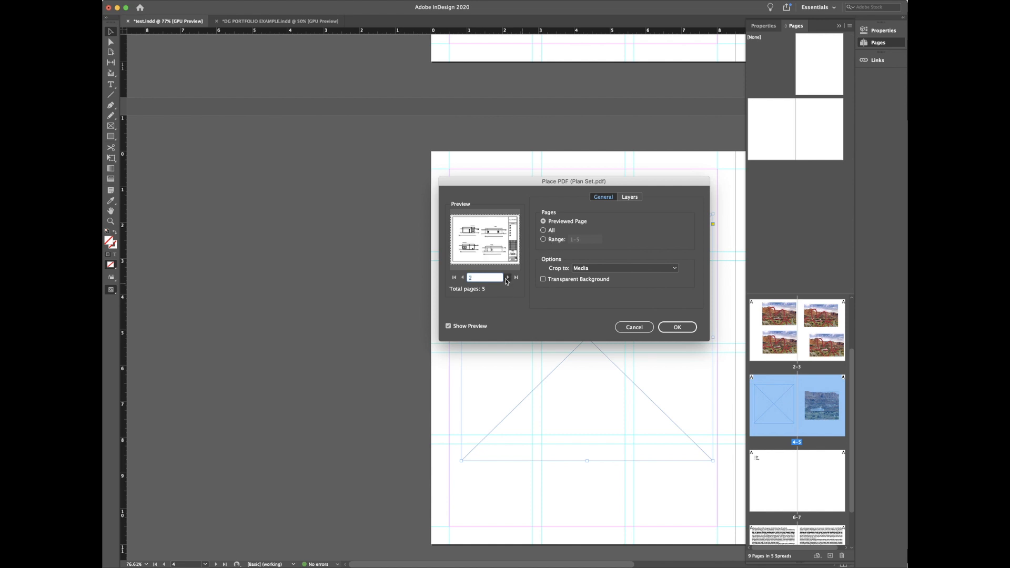
left_click(507, 277)
left_click(507, 277)
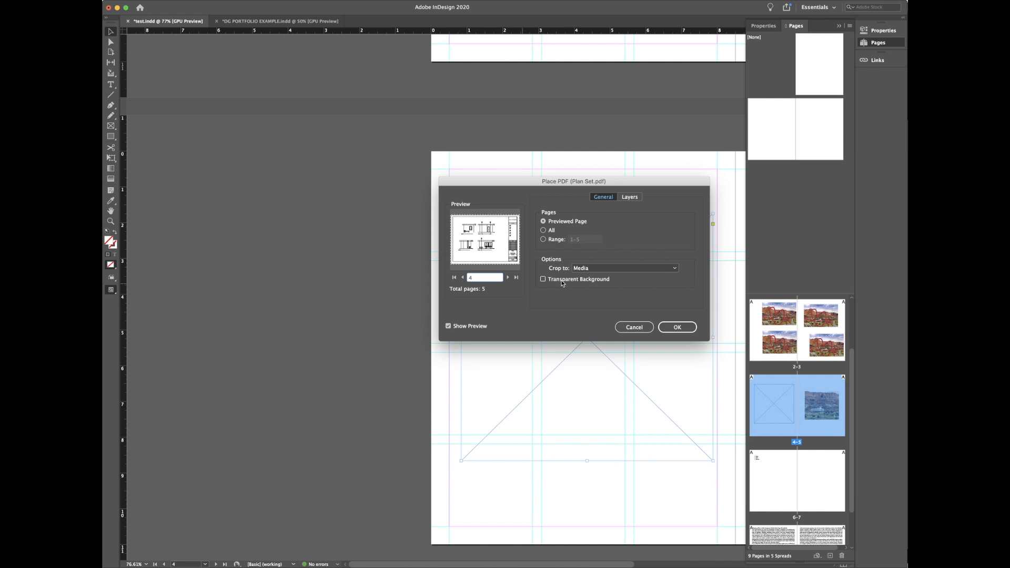
left_click(677, 327)
left_click_drag(585, 338, 572, 281)
left_click_drag(520, 309, 618, 331)
Step: Pan the elevation drawing within its frame to show the windows, undoing a trial resize
key("super+5")
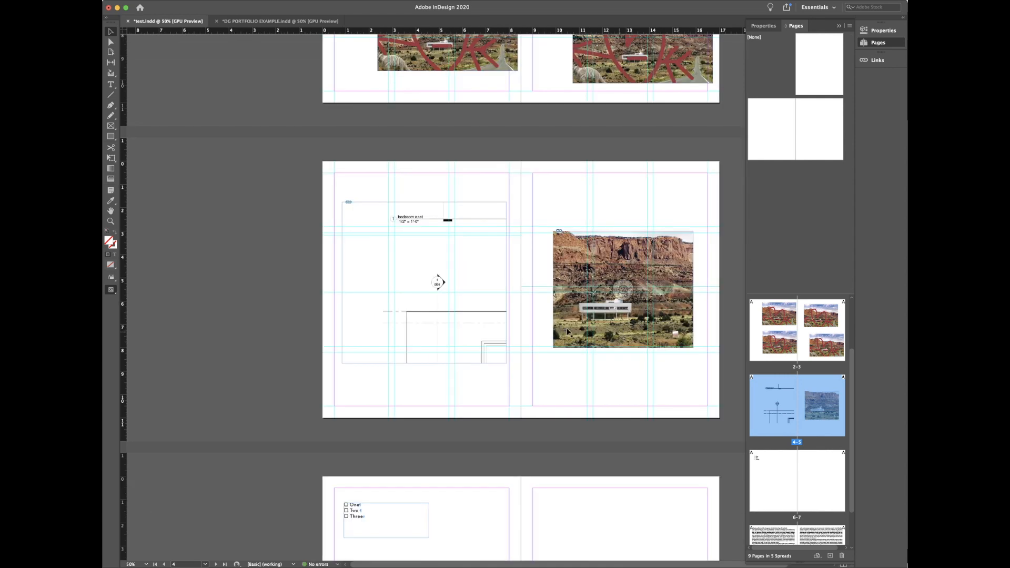
left_click_drag(428, 282, 395, 247)
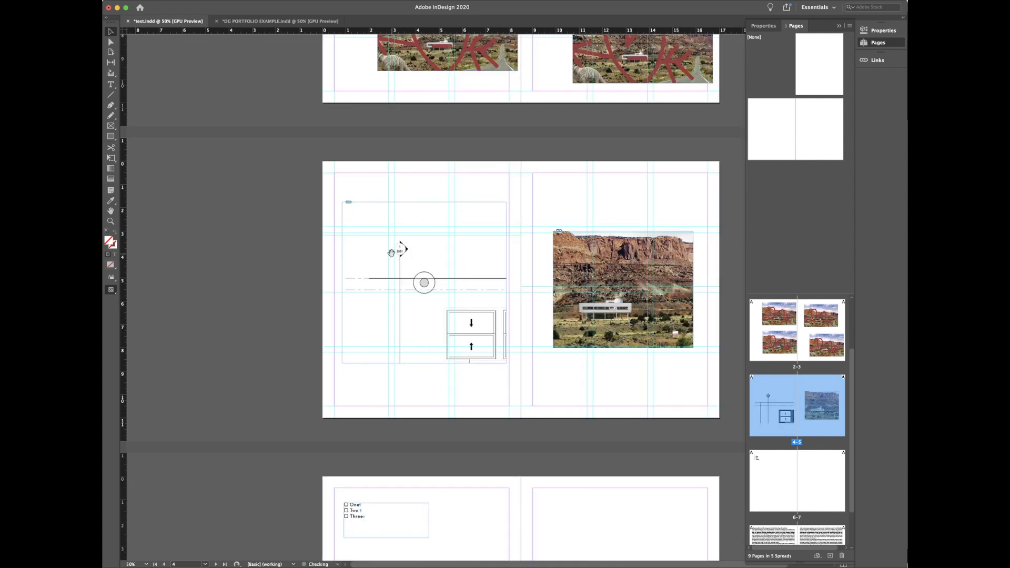
left_click_drag(429, 285, 389, 260)
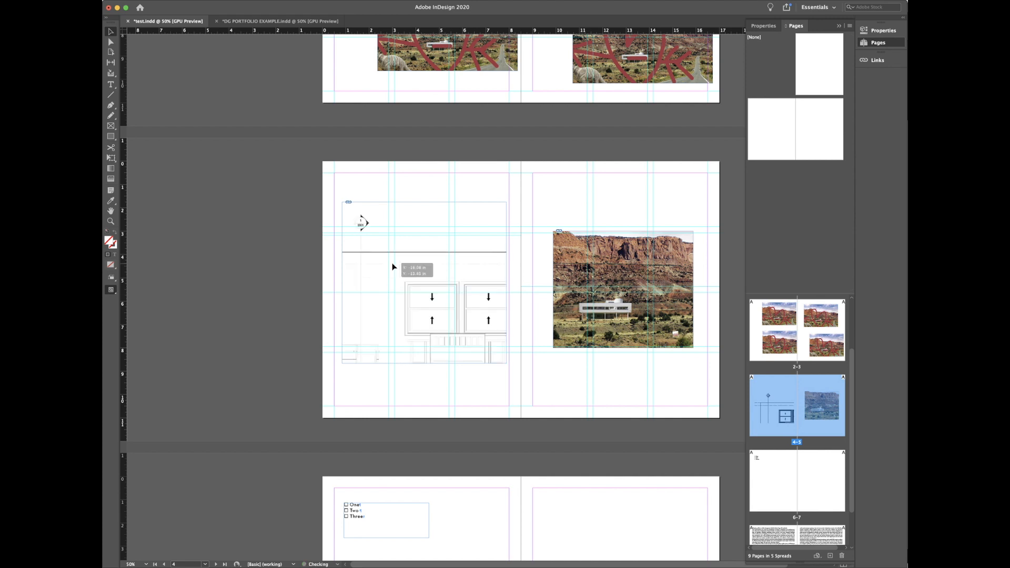
key("super+minus")
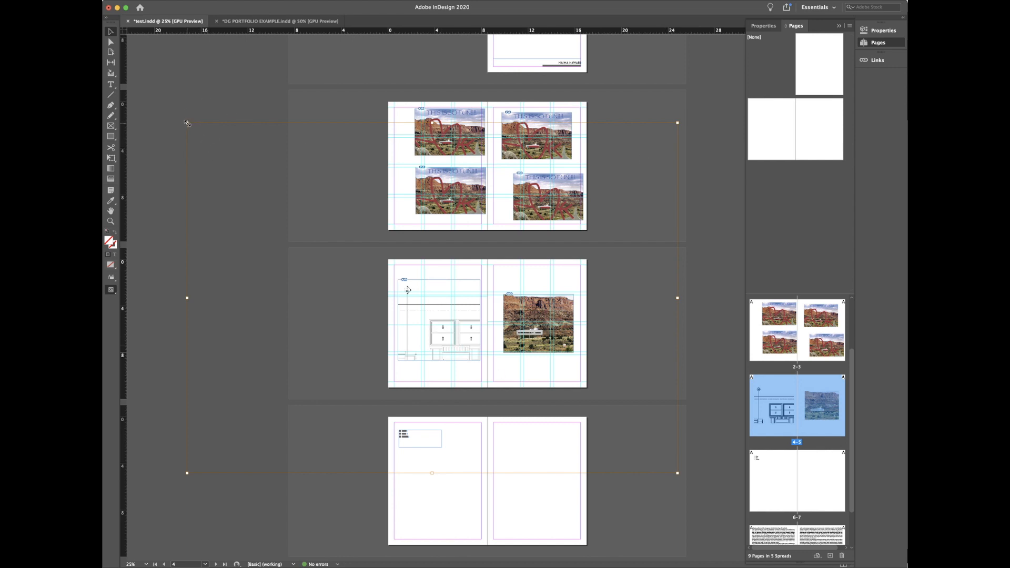
left_click_drag(187, 123, 335, 203)
key("super+z")
key("super+z")
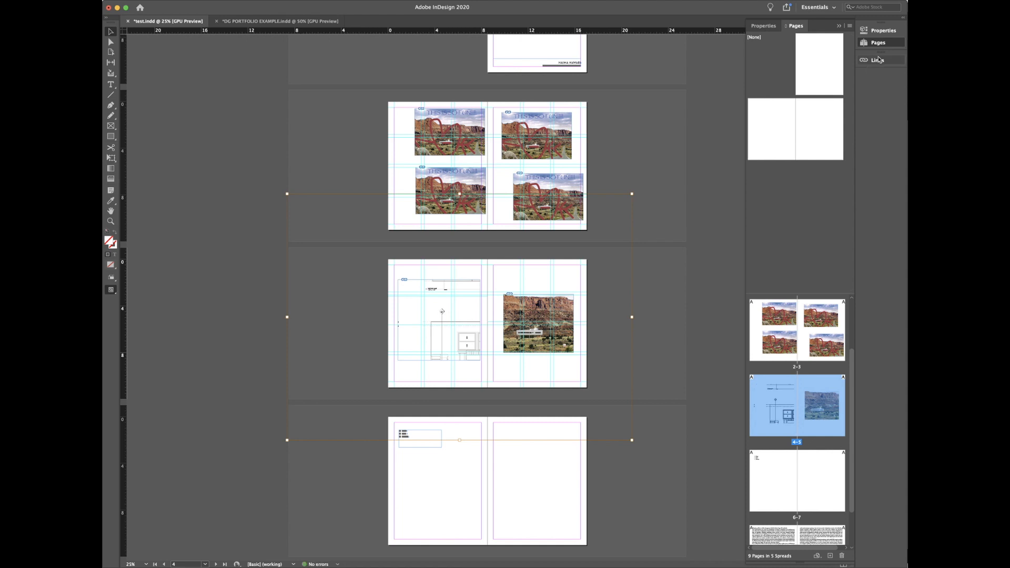
Step: Scale the elevation drawing to 50% from the Properties panel presets
left_click(881, 34)
left_click(880, 32)
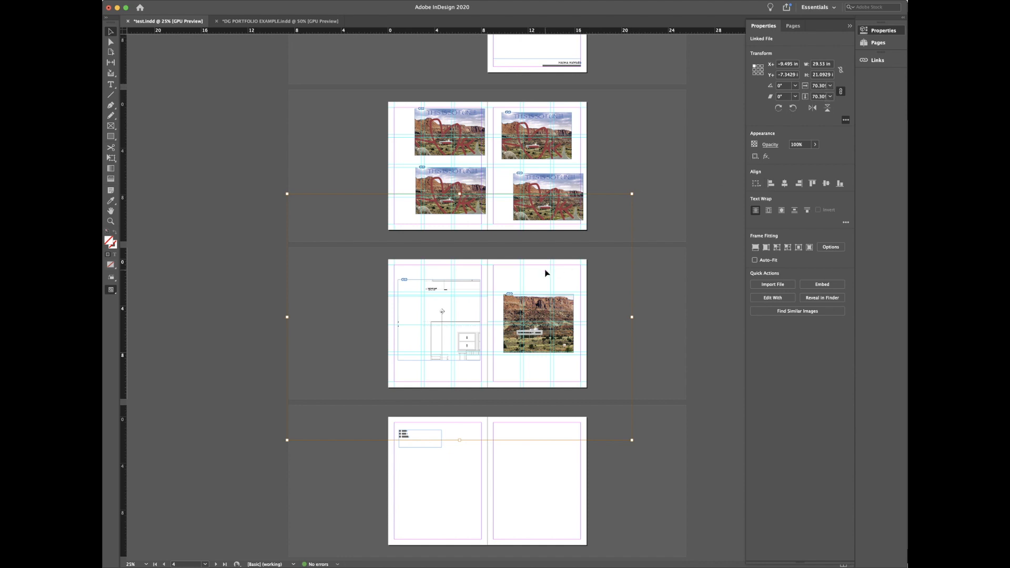
left_click(830, 87)
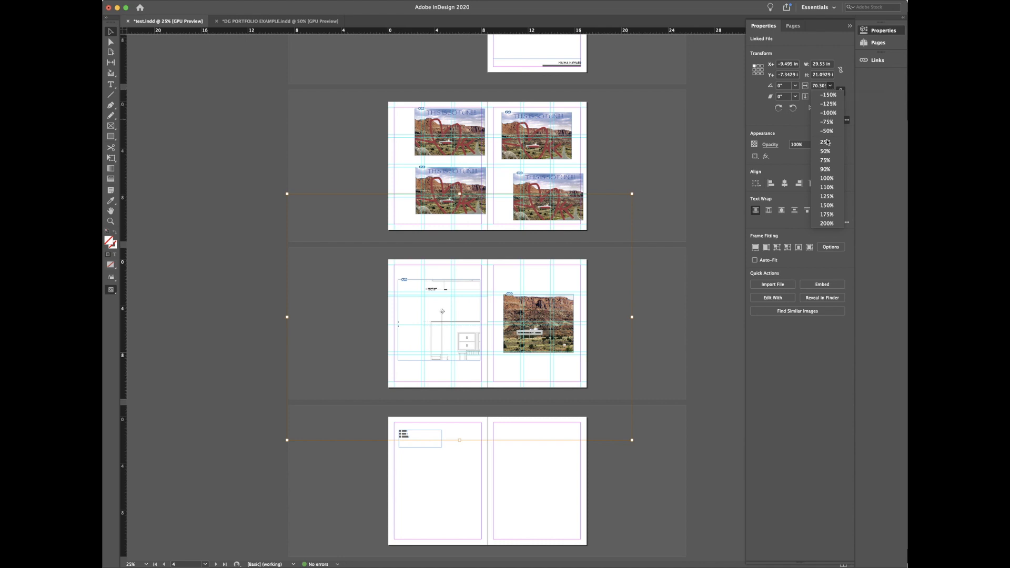
left_click(828, 153)
Step: Reposition the frame and enlarge the drawing slightly so it fits the left page
left_click_drag(426, 306, 453, 320)
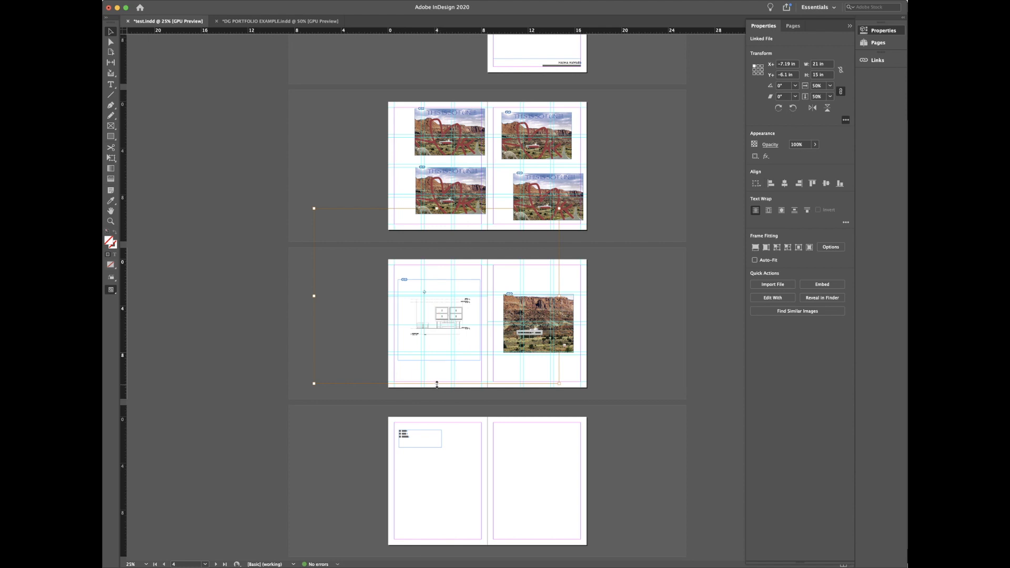
left_click_drag(436, 384, 435, 408)
left_click_drag(439, 346, 439, 334)
left_click(194, 84)
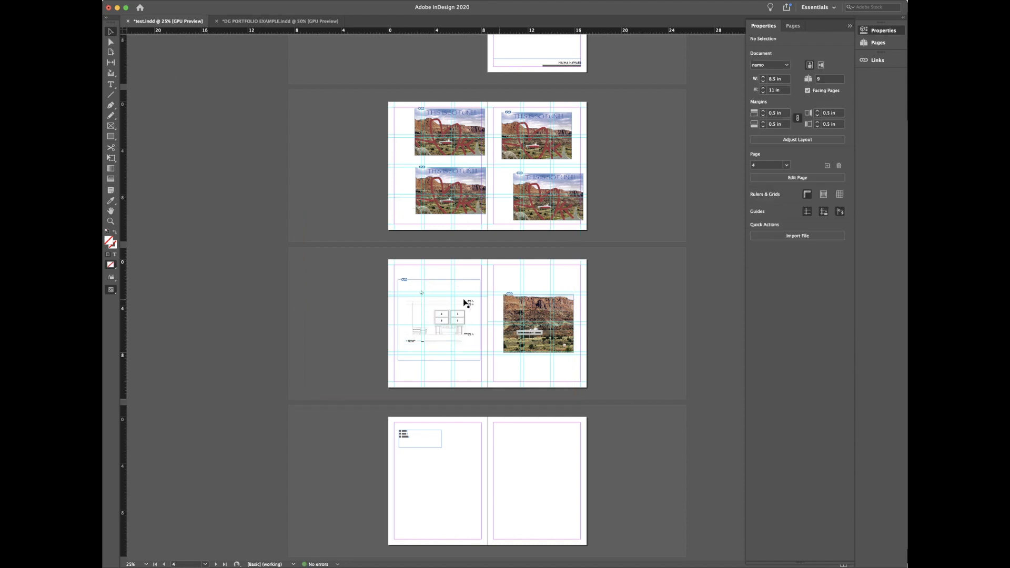
left_click_drag(439, 279, 440, 292)
left_click(438, 324)
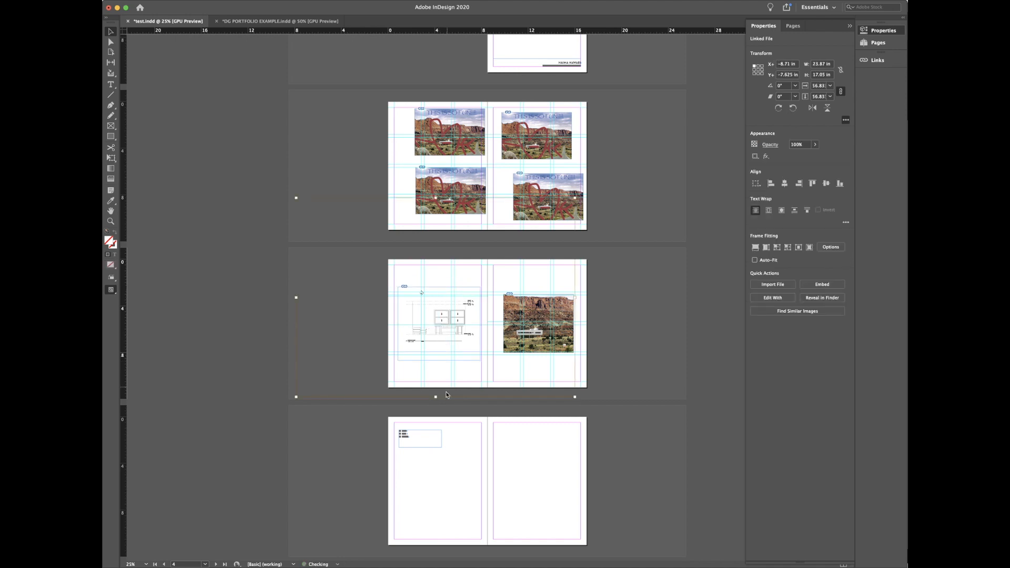
left_click_drag(437, 397, 437, 401)
Step: Switch to Preview mode and zoom in on the elevation drawing
left_click(624, 326)
key("w")
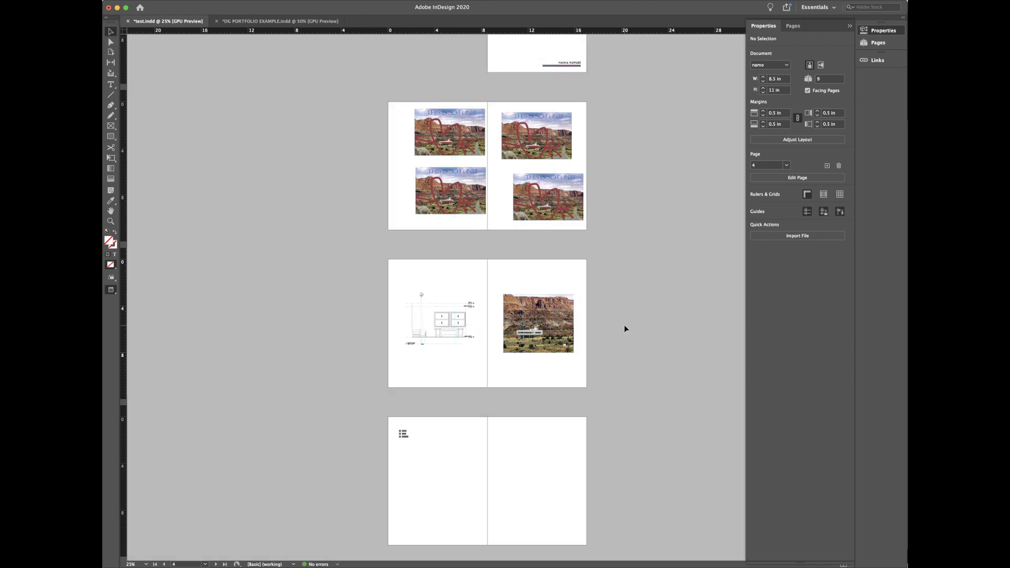
key("super+equal")
key("super+equal")
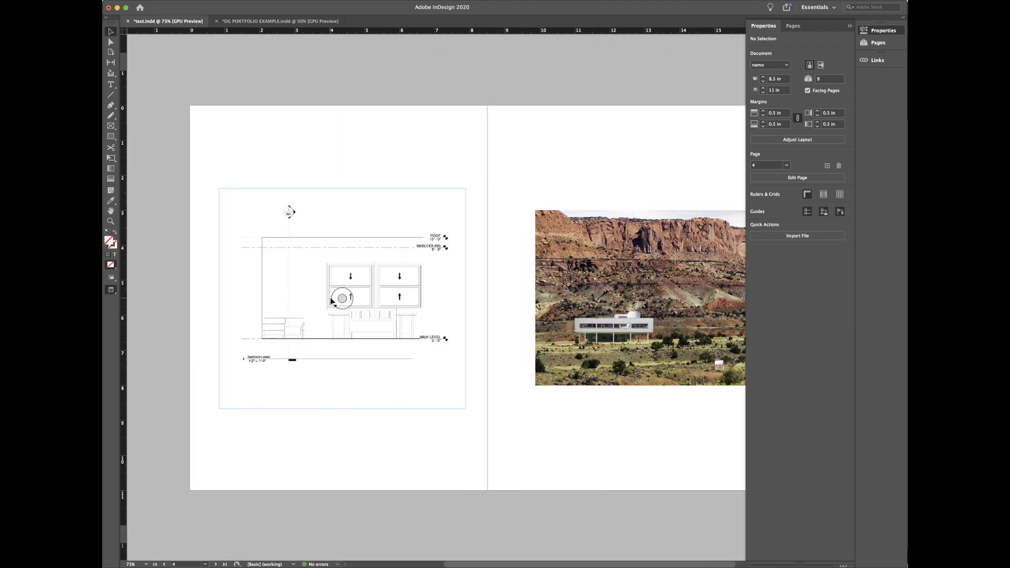
left_click(403, 294)
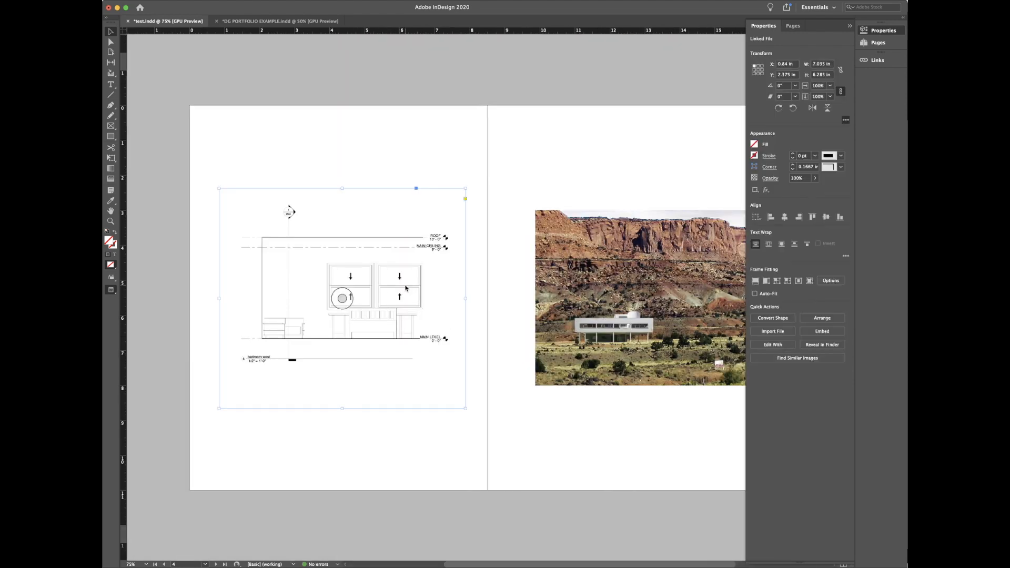
right_click(406, 290)
left_click(334, 447)
key("super+equal")
key("super+equal")
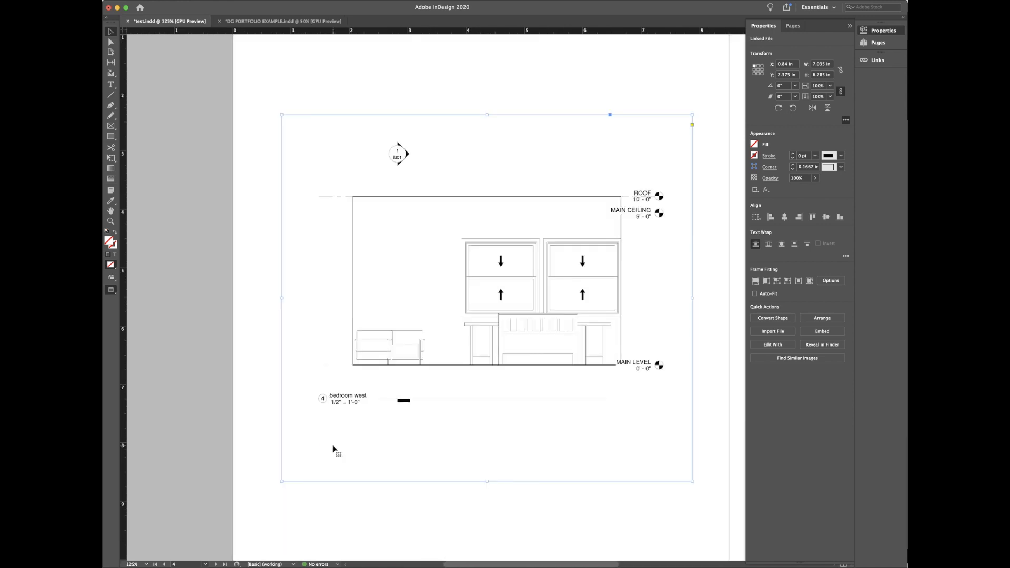
Step: Set the drawing's Display Performance to High Quality Display
right_click(464, 400)
mouse_move(520, 562)
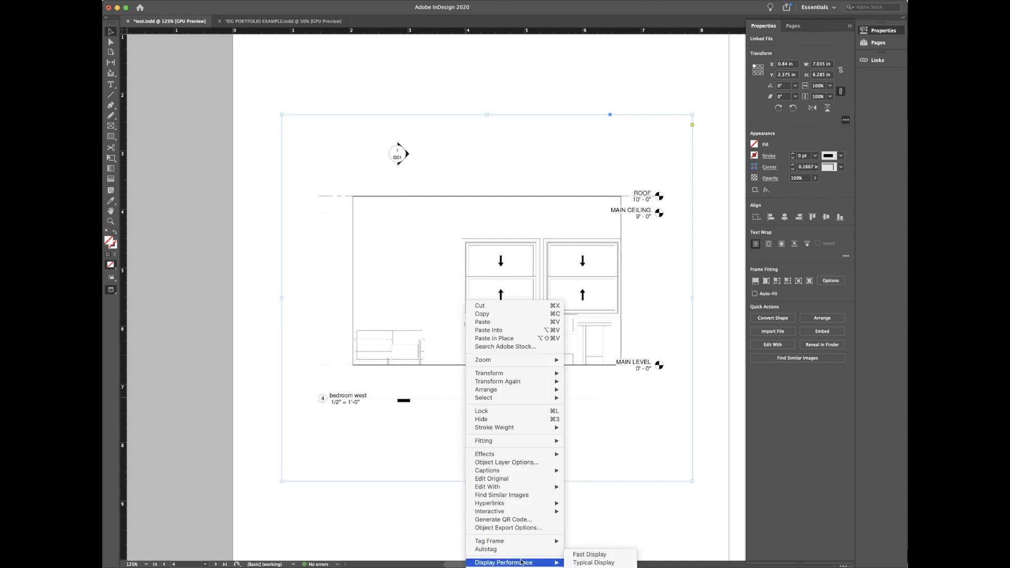
left_click(588, 562)
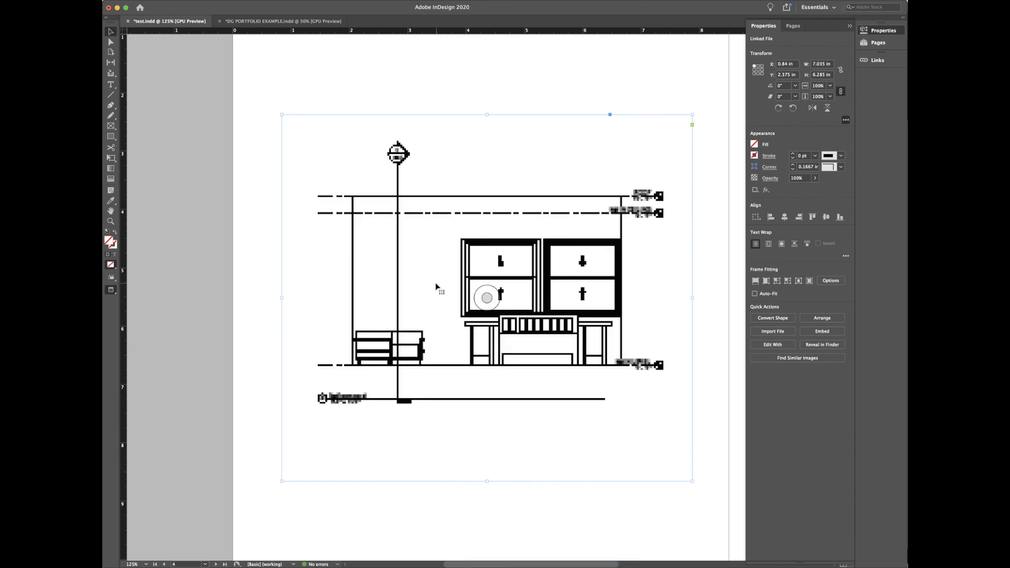
right_click(260, 332)
mouse_move(331, 562)
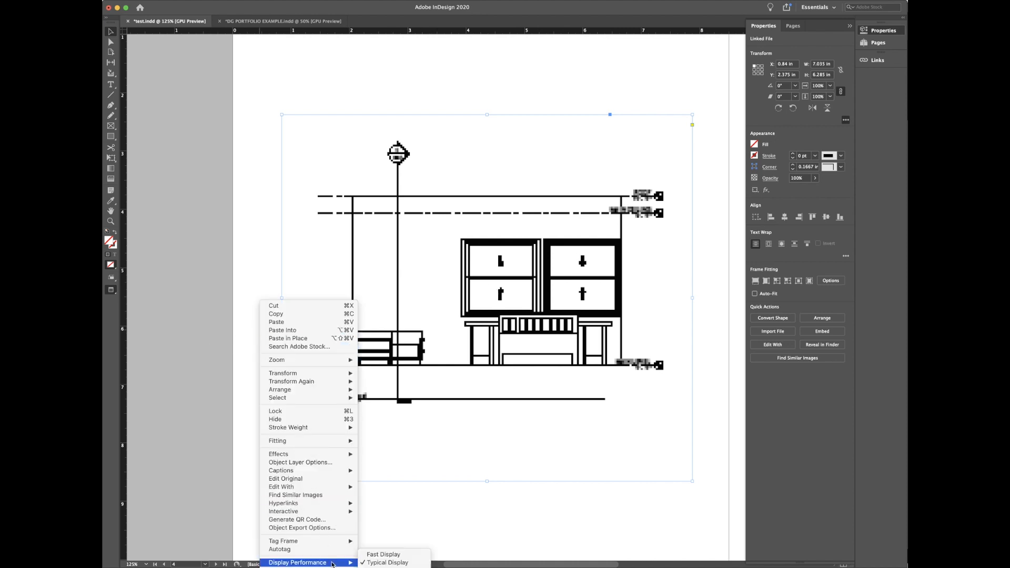
left_click(395, 567)
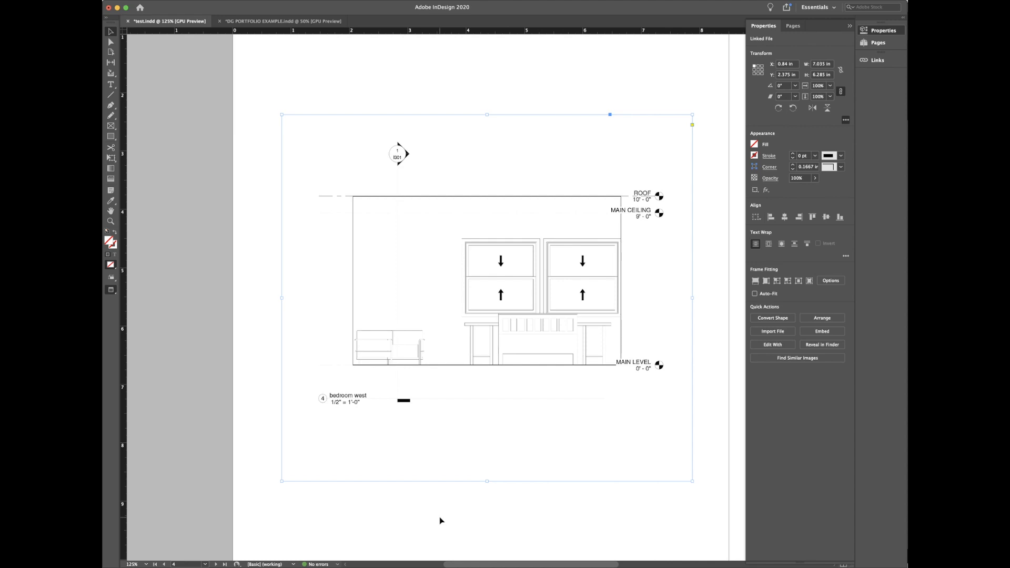
left_click(440, 516)
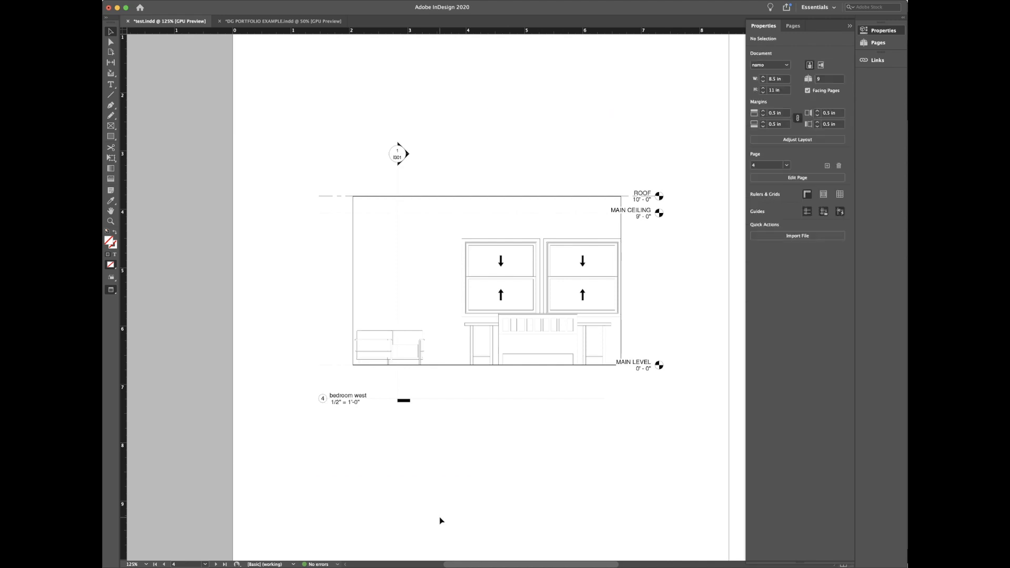
Step: Scroll down to spread 6–7 with the One/Two/Three checklist and zoom in on it
key("super+minus")
key("super+minus")
key("super+minus")
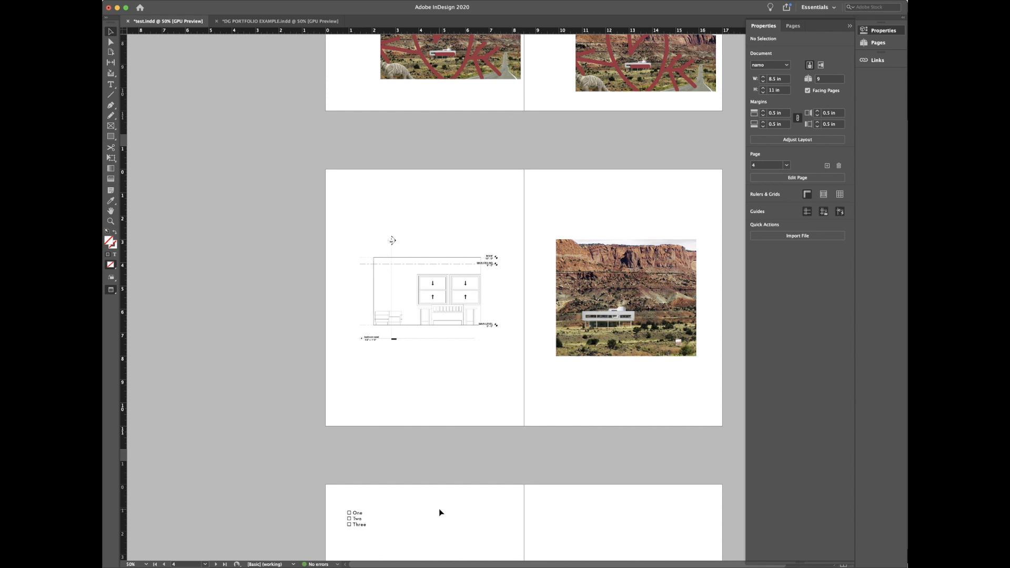
key("super+Tab")
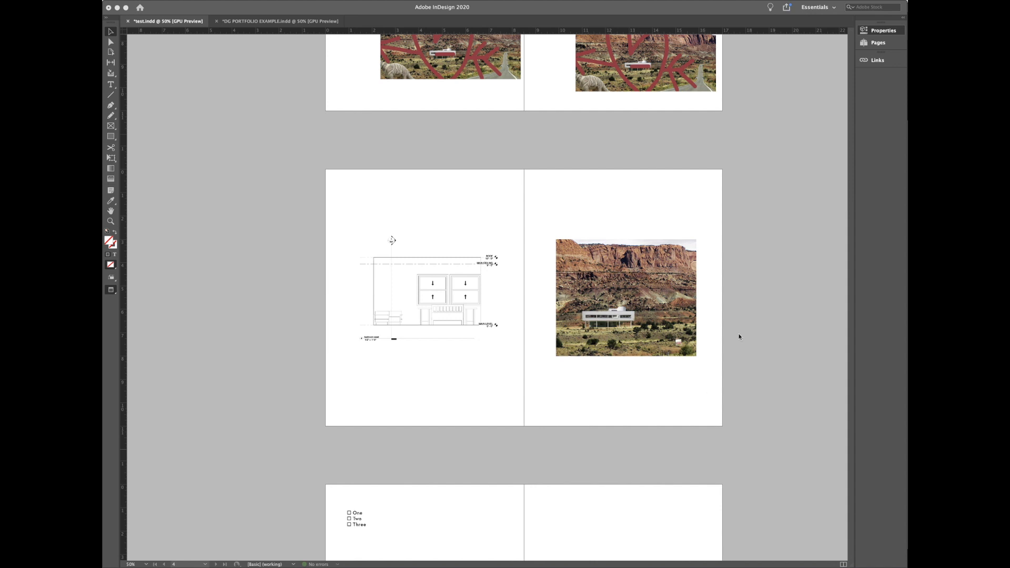
left_click(889, 43)
left_click(888, 43)
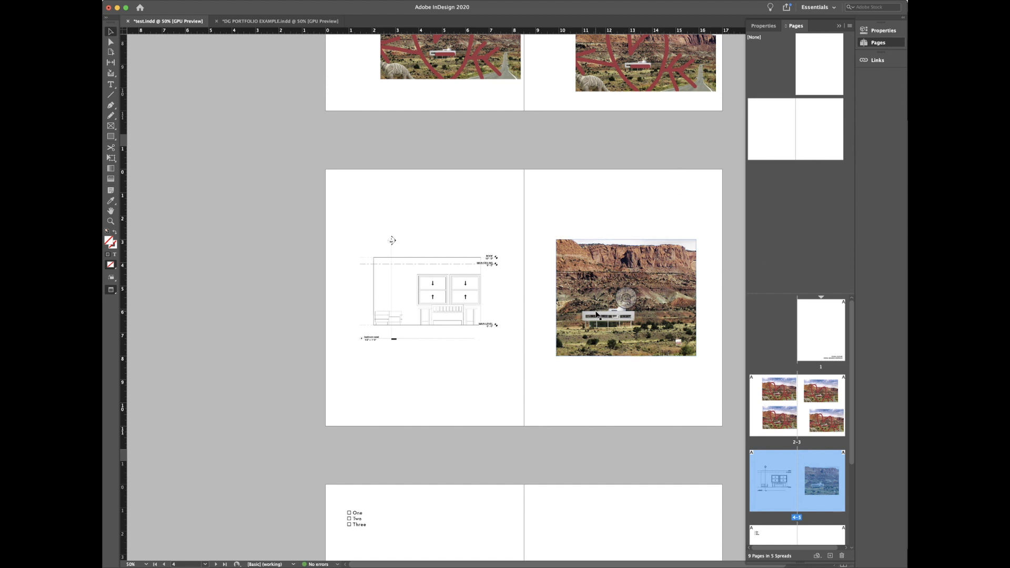
scroll(597, 314, "down", 3)
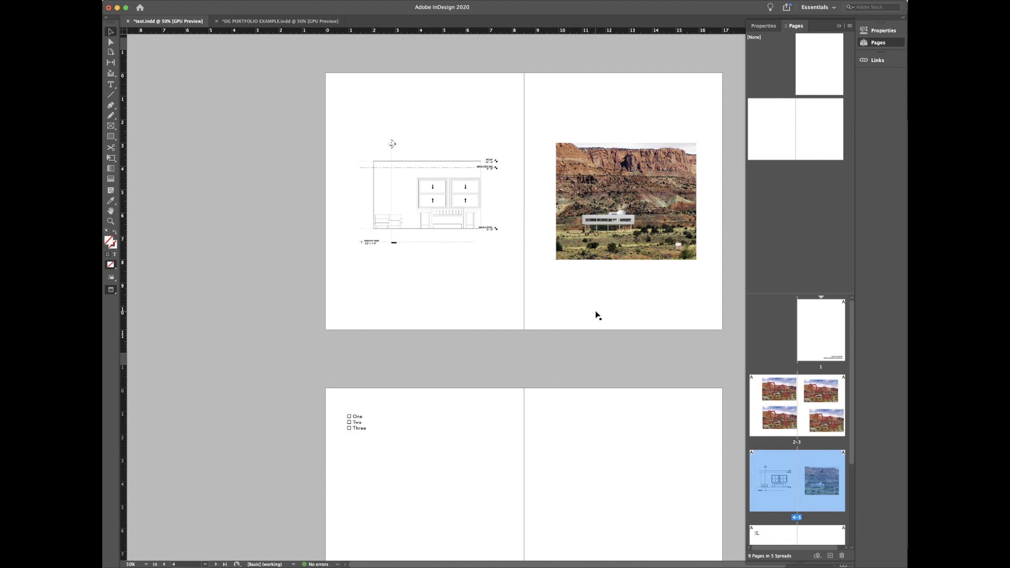
scroll(597, 313, "down", 3)
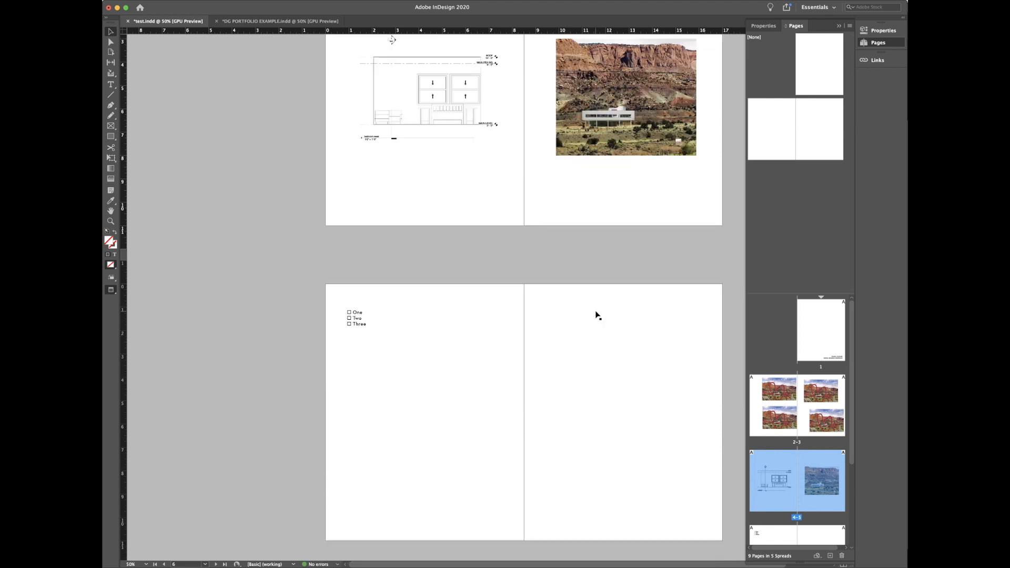
scroll(597, 315, "up", 1)
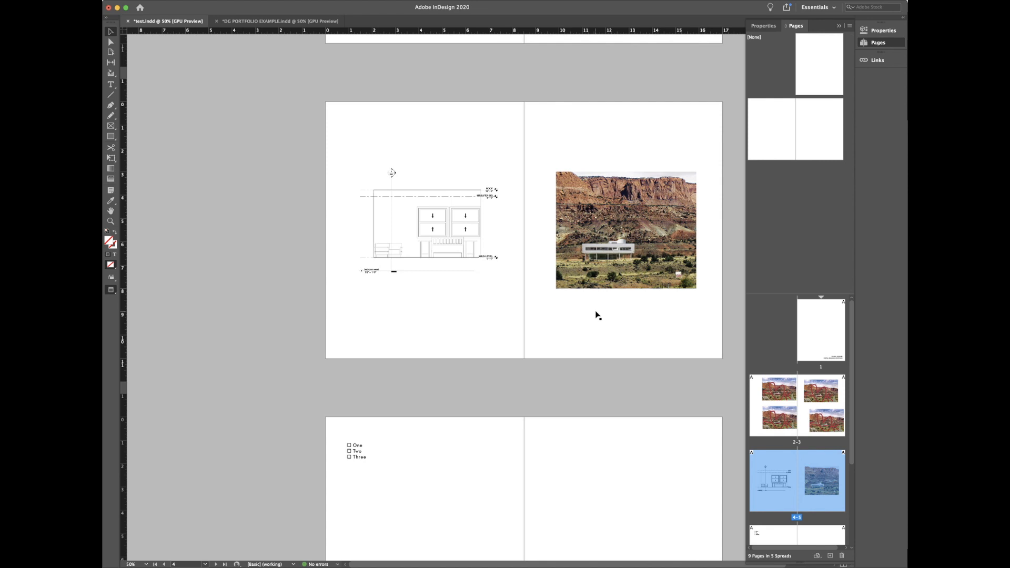
scroll(609, 372, "down", 3)
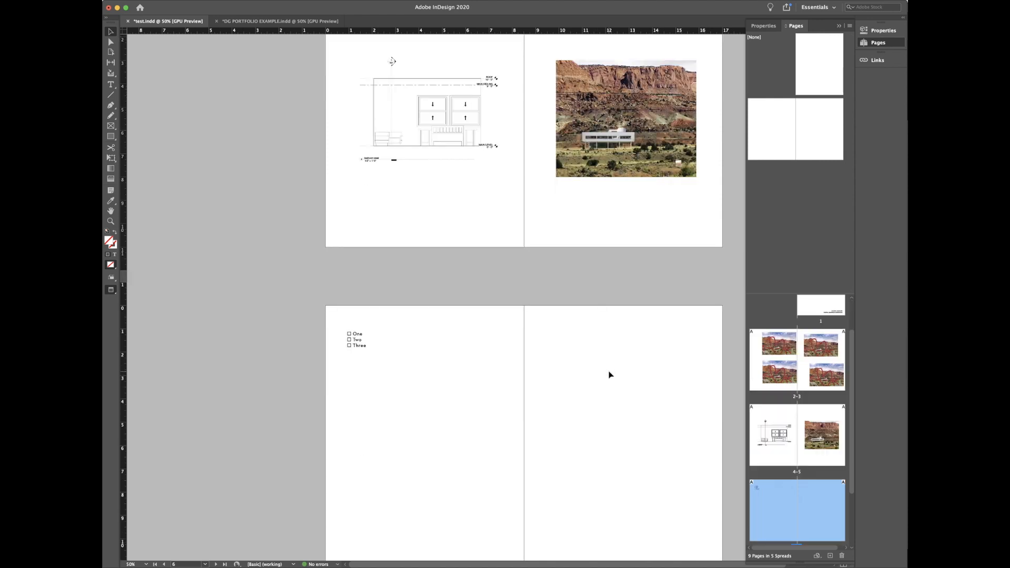
key("super+equal")
scroll(597, 523, "down", 3)
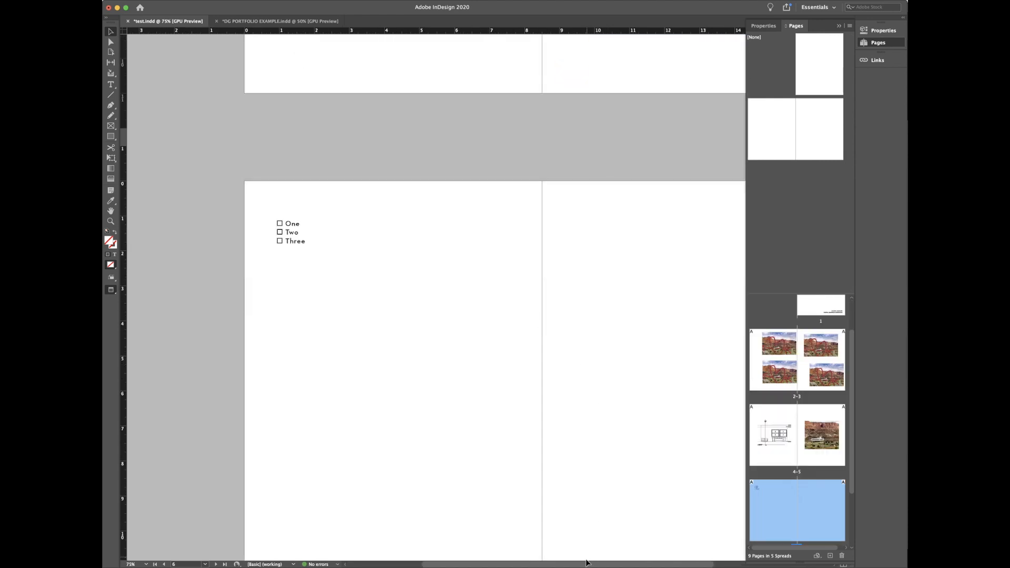
scroll(588, 563, "down", 1)
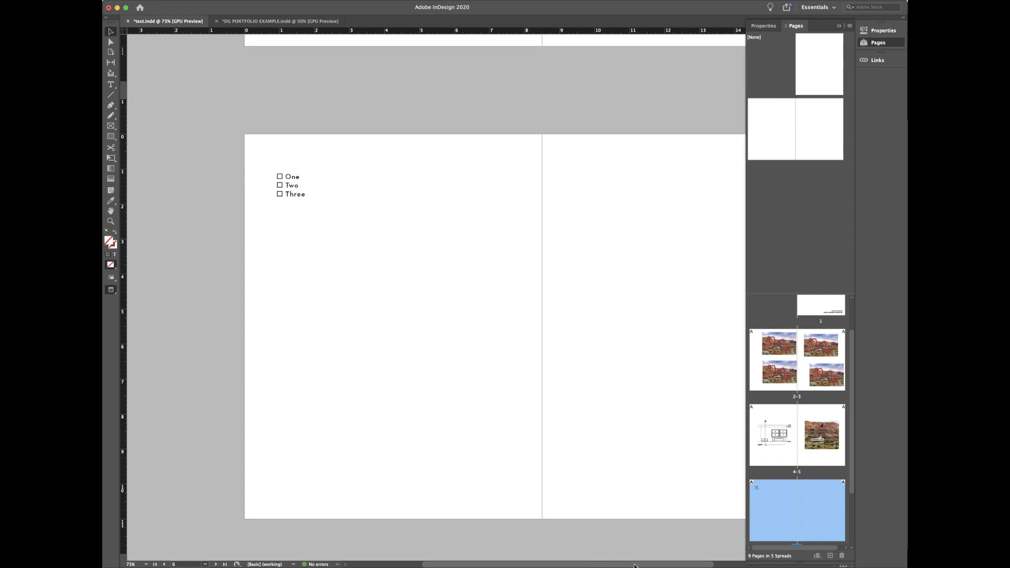
scroll(655, 565, "right", 2)
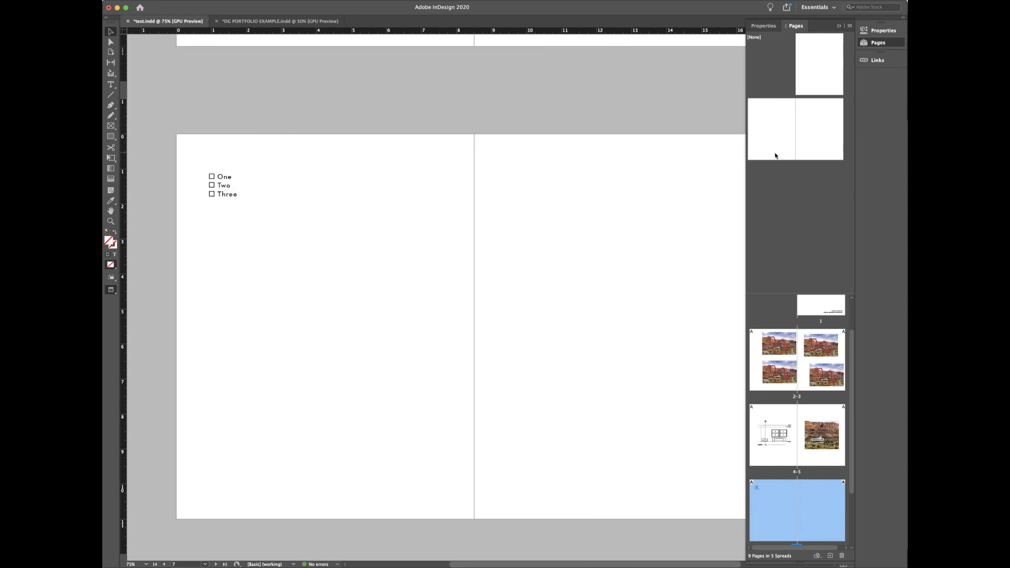
Step: Delete the One/Two/Three list and return to Normal view
left_click(257, 202)
key("Delete")
key("w")
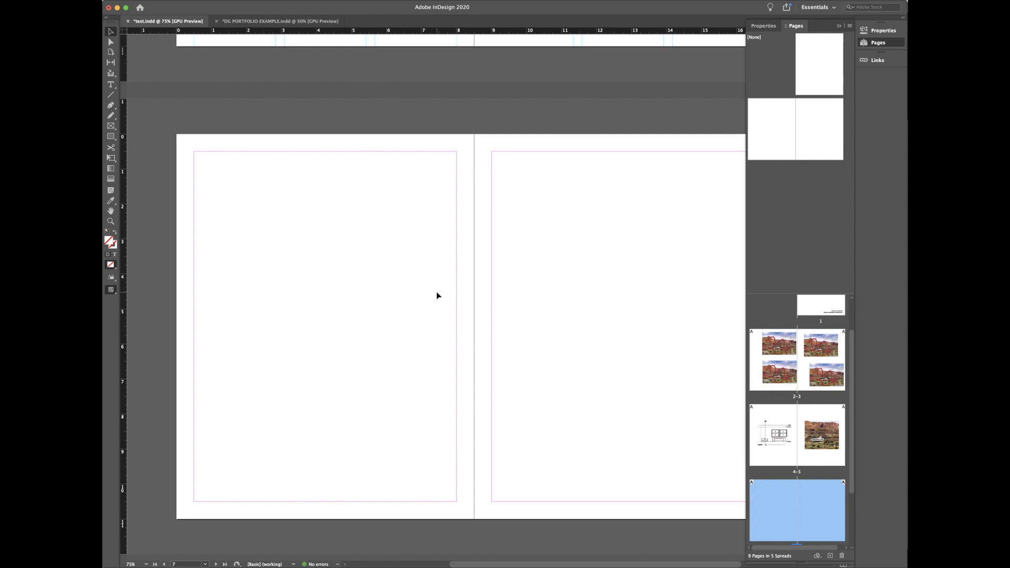
Step: Draw an empty frame covering the entire 8.5 × 11 in left page
key("f")
left_click_drag(178, 137, 474, 519)
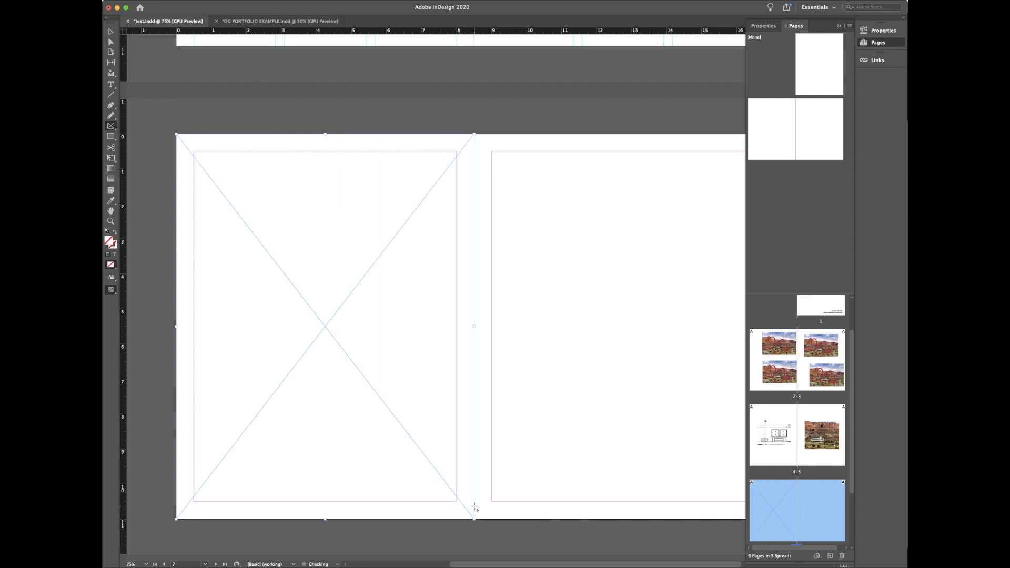
key("v")
left_click(890, 34)
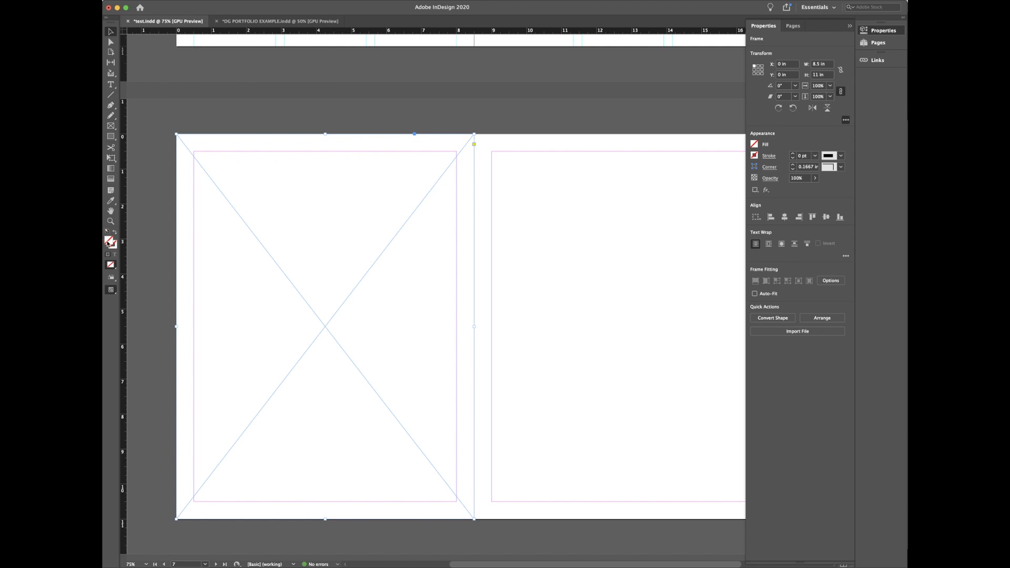
Step: Fill the full-page frame with the [Black] swatch from the Fill swatch list
double_click(108, 243)
left_click(702, 258)
left_click(755, 147)
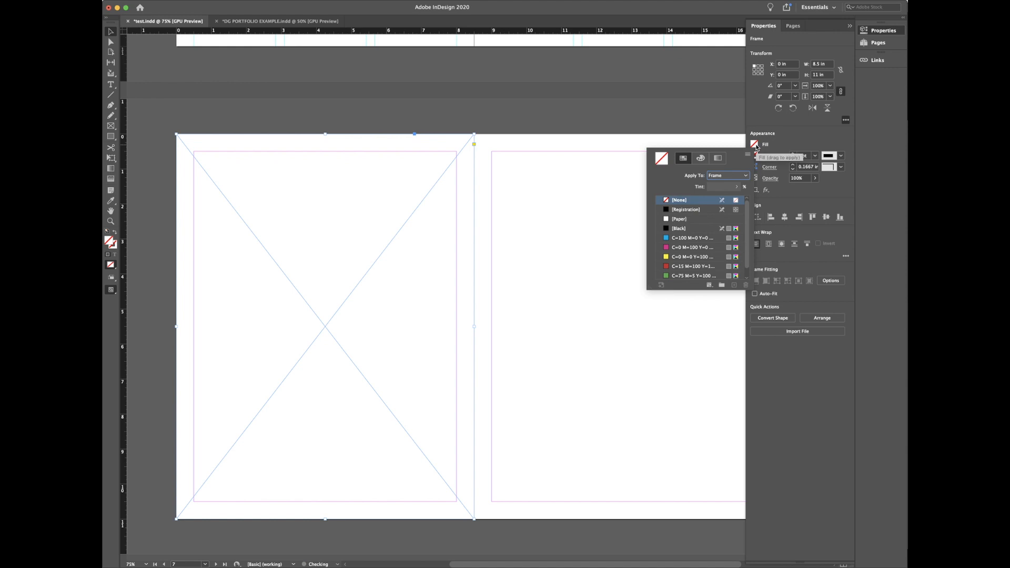
left_click_drag(699, 288, 706, 381)
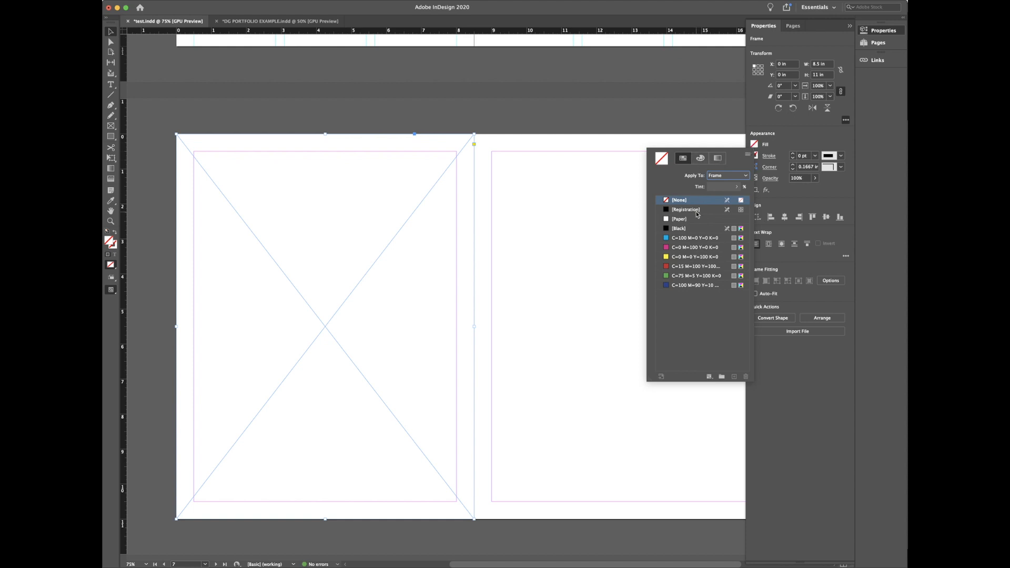
left_click(700, 159)
left_click(718, 159)
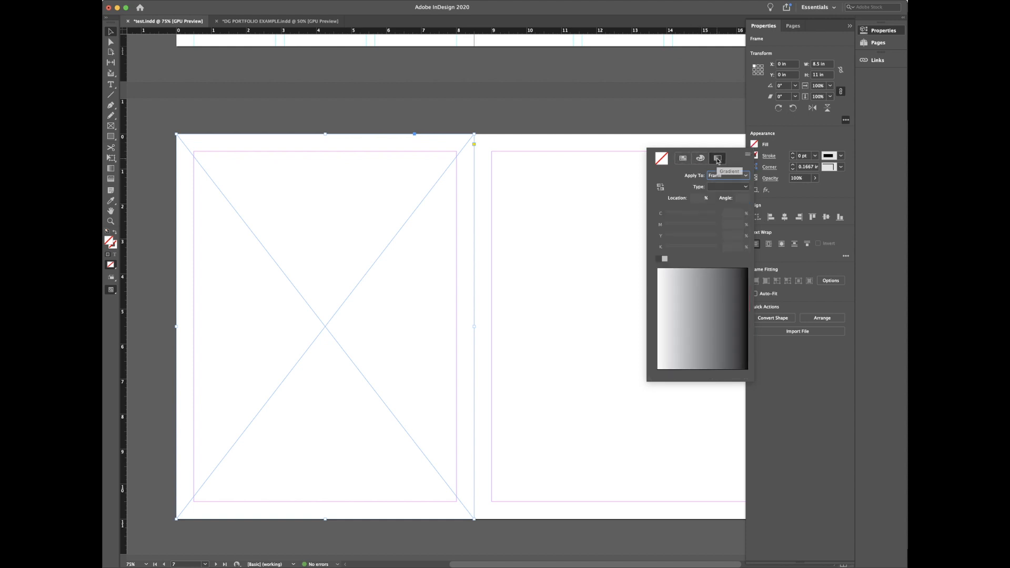
left_click(700, 158)
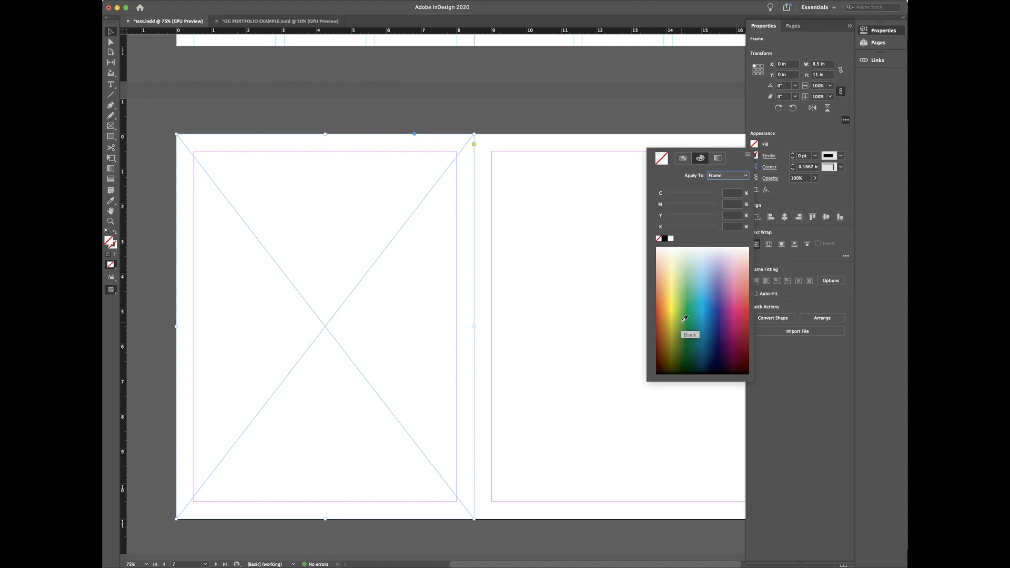
left_click(683, 160)
left_click(685, 228)
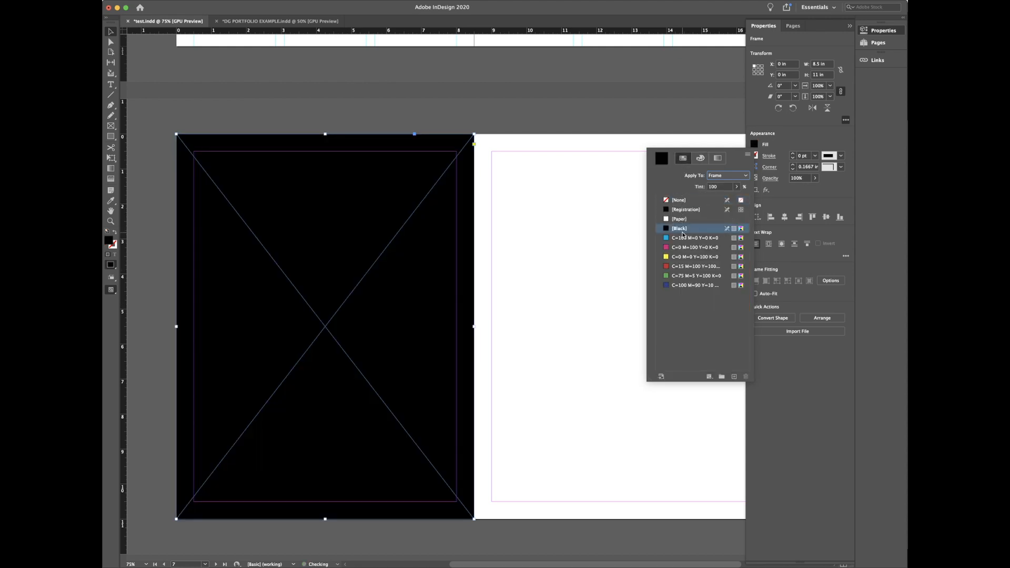
left_click(513, 306)
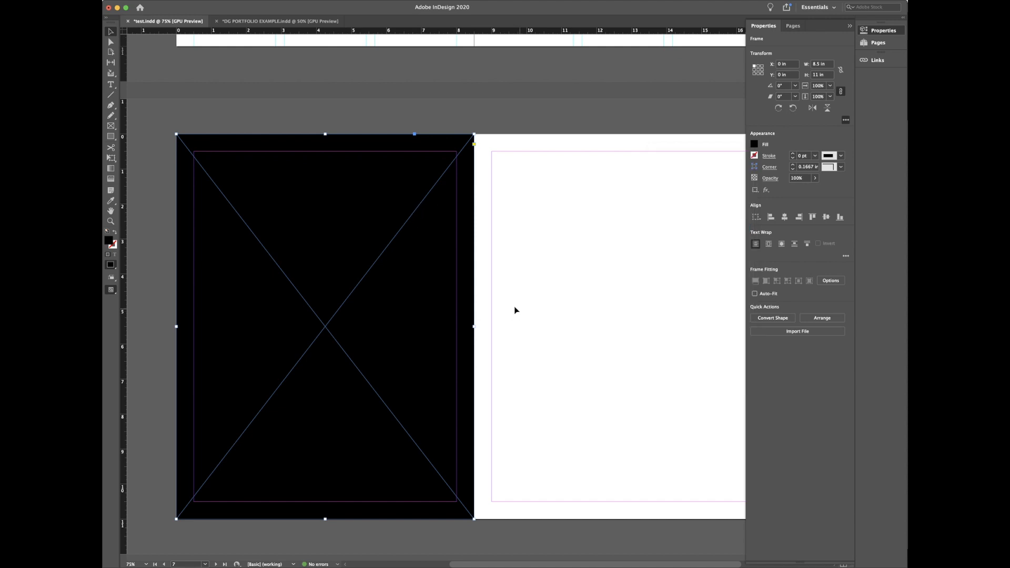
left_click(509, 311)
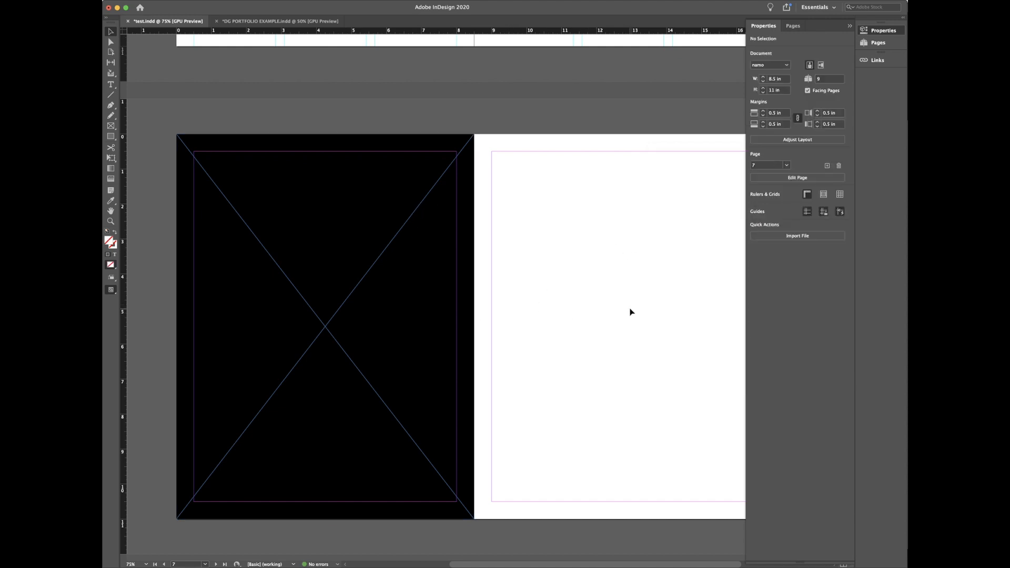
Step: Draw a frame in the middle of the right page 7
key("f")
left_click_drag(551, 230, 714, 421)
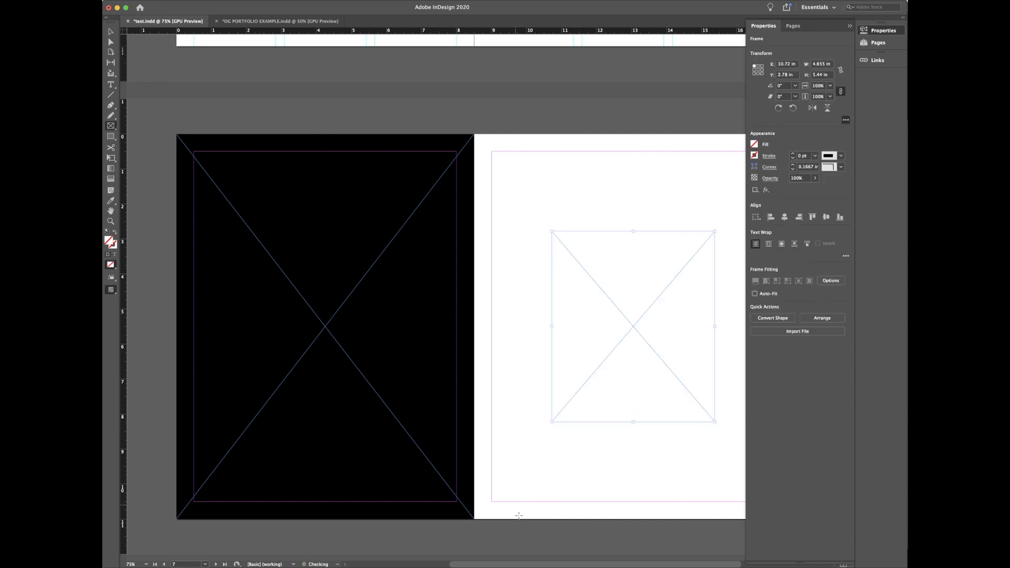
scroll(572, 566, "right", 5)
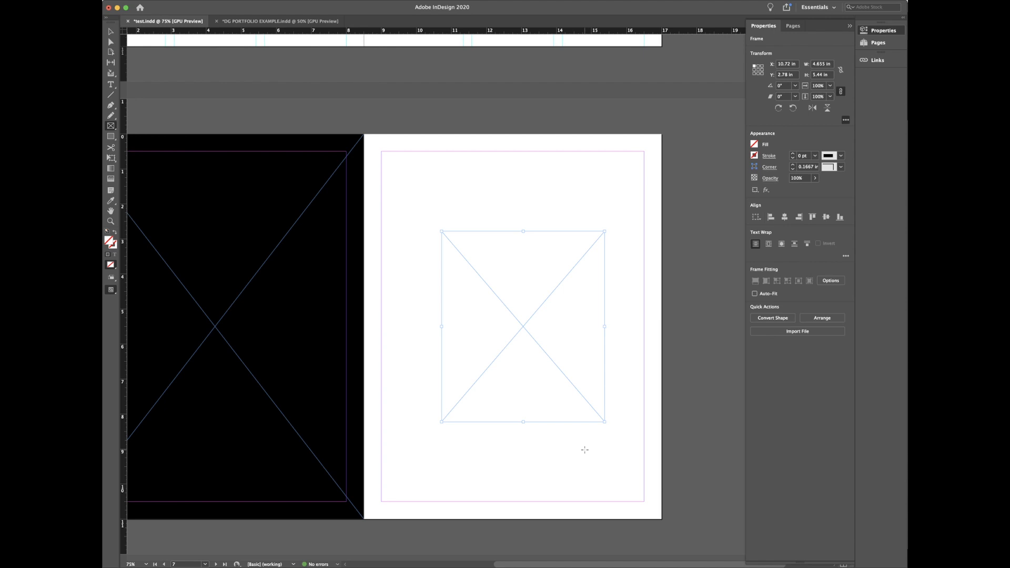
key("super+equal")
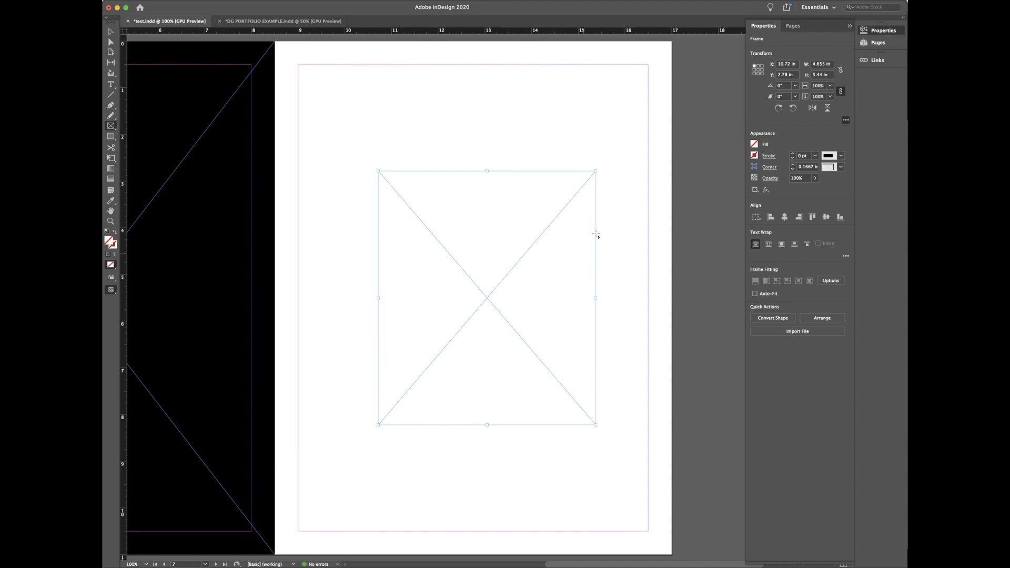
Step: Fill the new frame with the cyan swatch
left_click(755, 144)
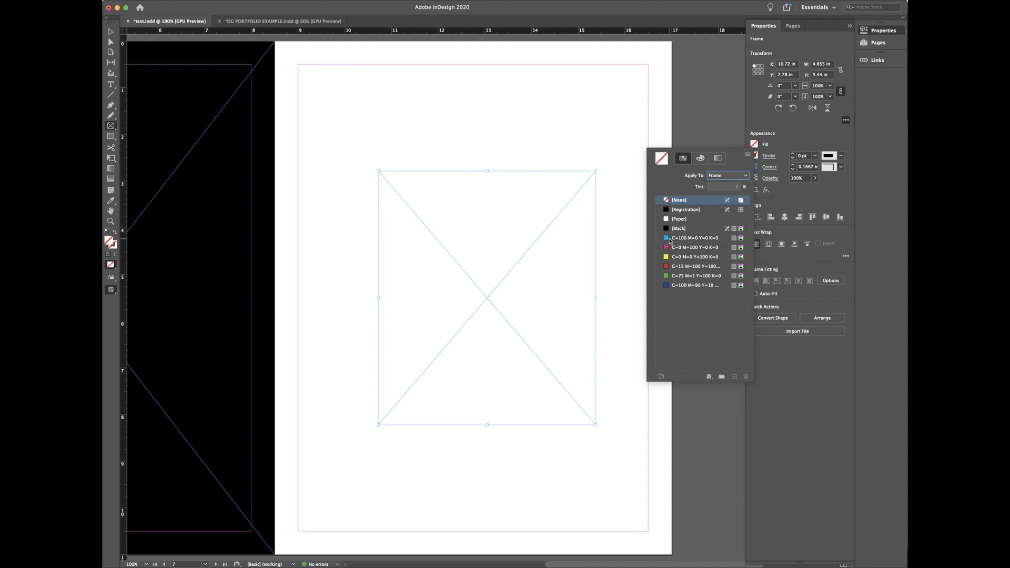
left_click(689, 238)
left_click(717, 158)
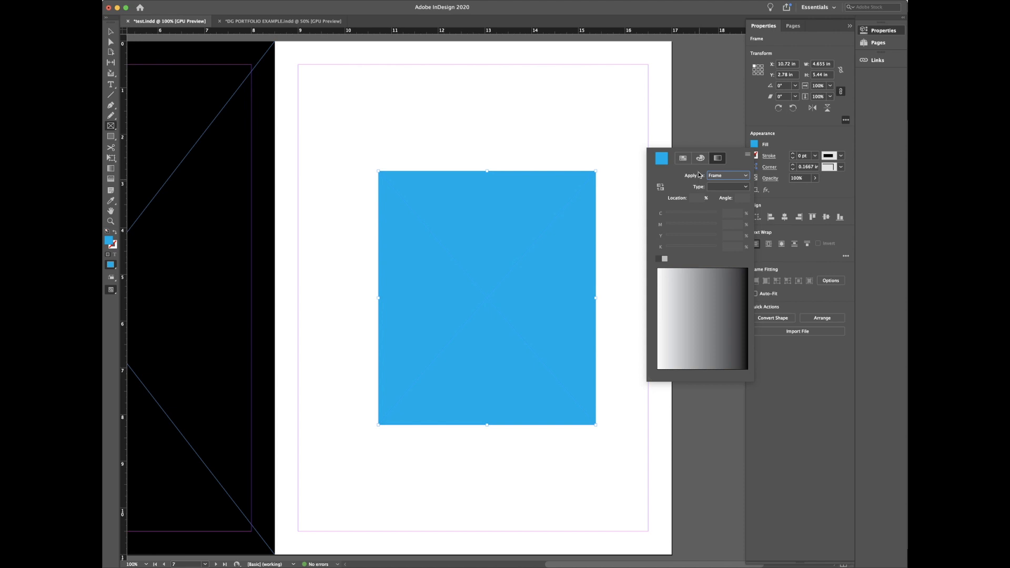
left_click(683, 158)
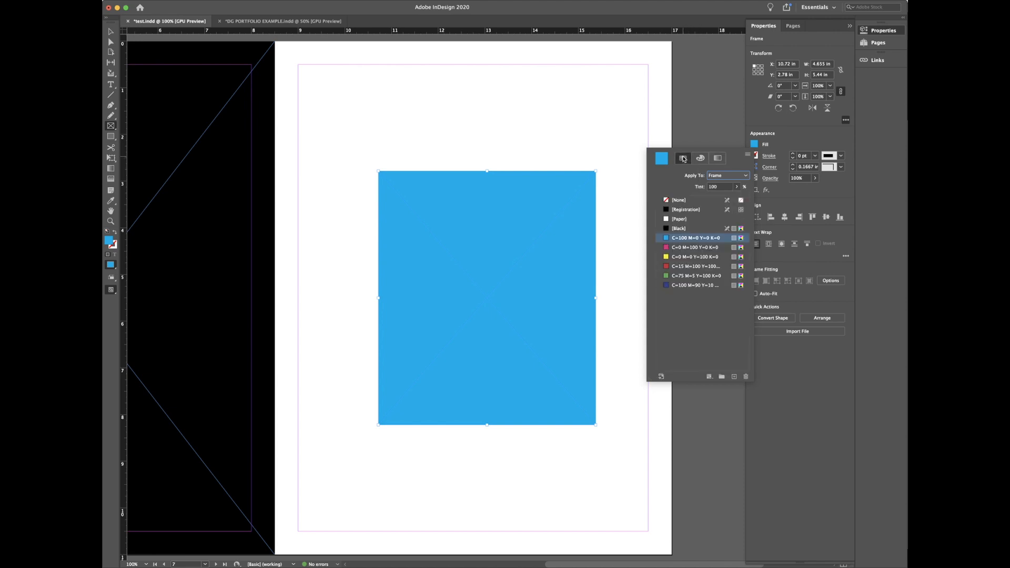
left_click(690, 199)
left_click(700, 158)
left_click(717, 158)
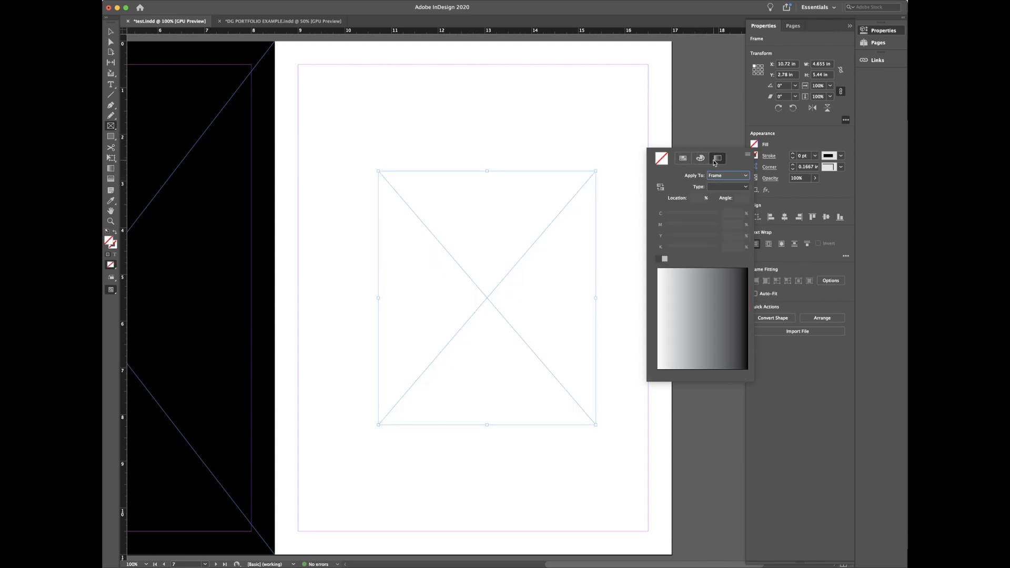
left_click(700, 159)
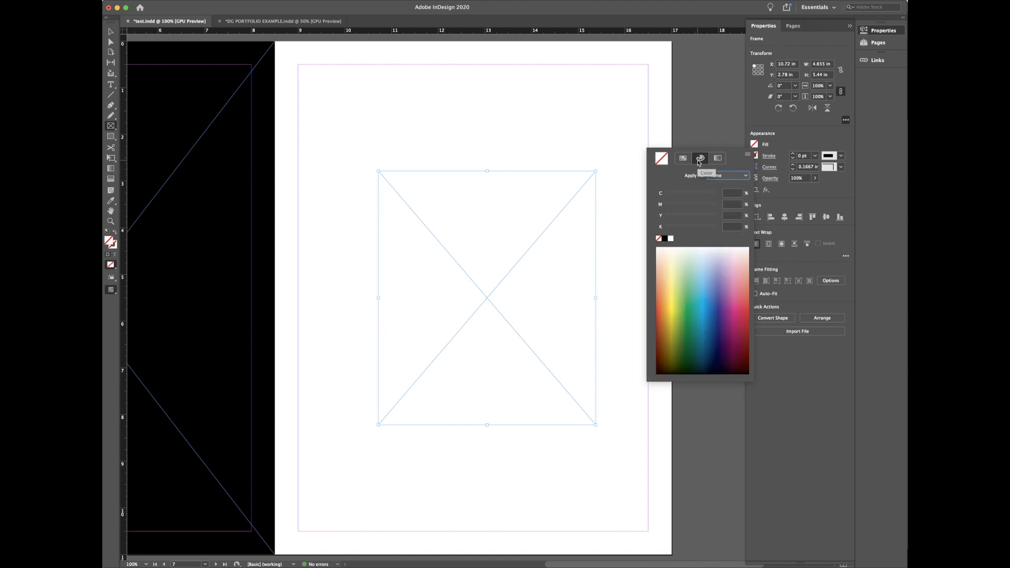
left_click(683, 159)
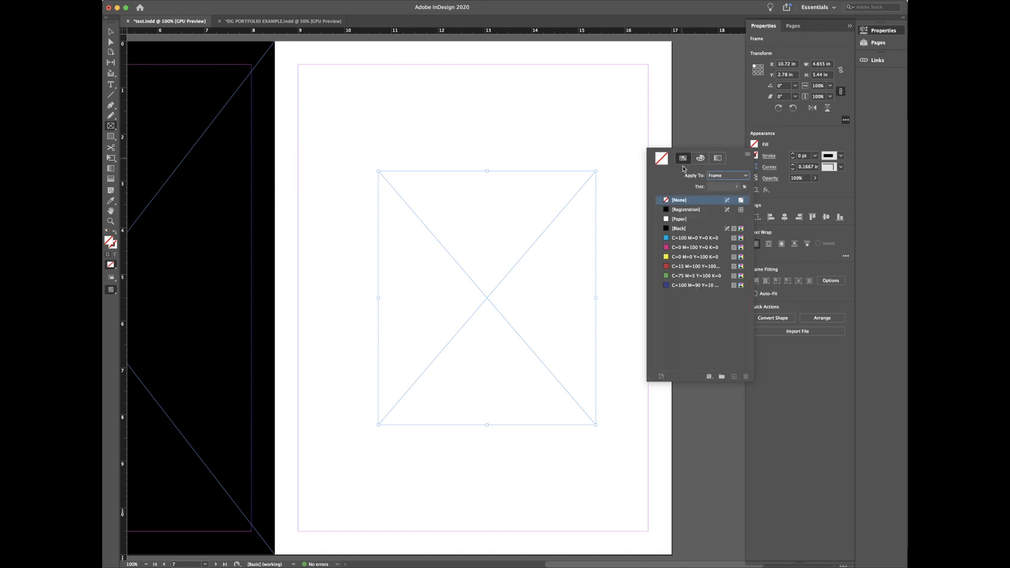
left_click(685, 239)
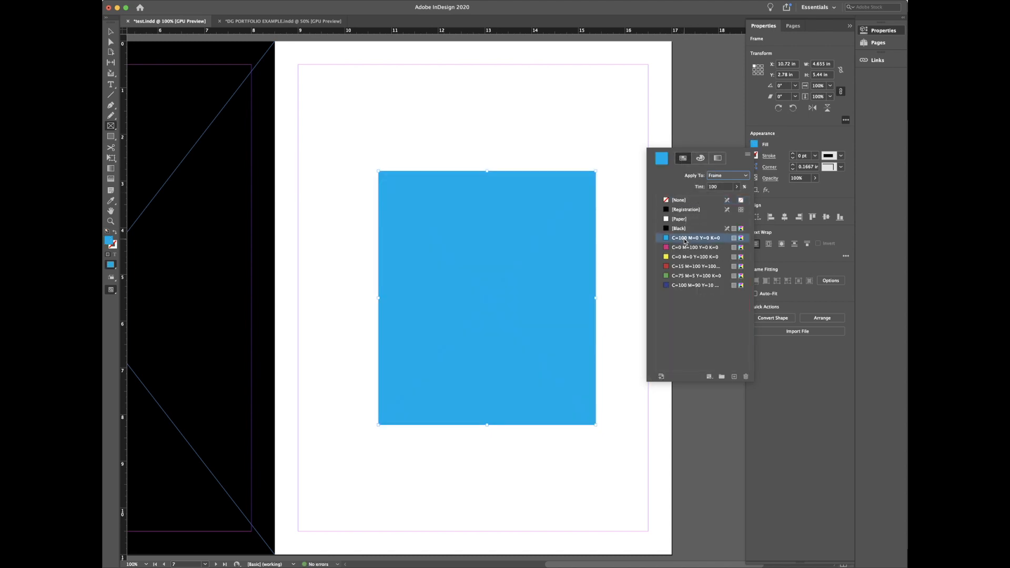
left_click(767, 158)
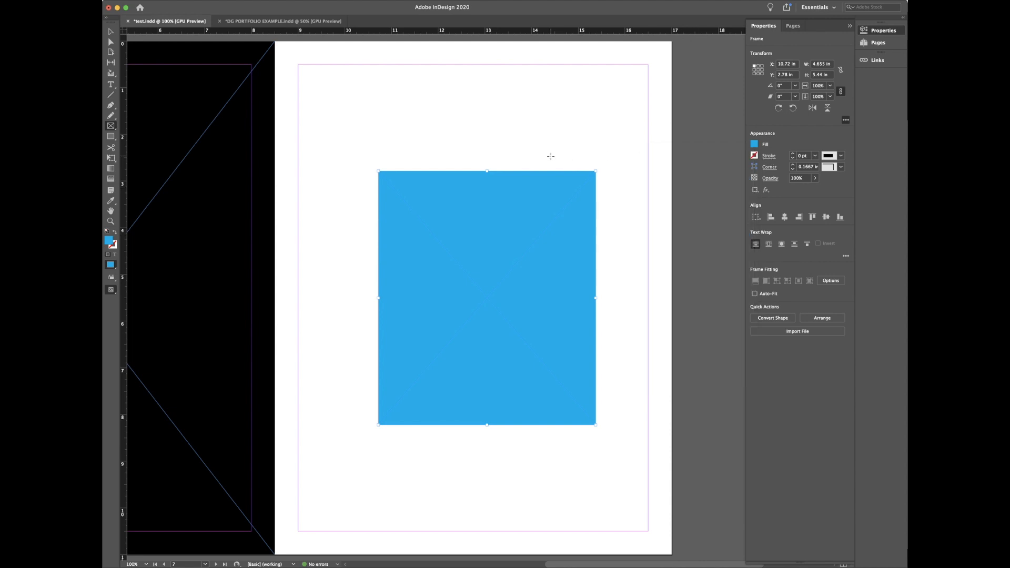
Step: Give the blue rectangle a black stroke
left_click(754, 155)
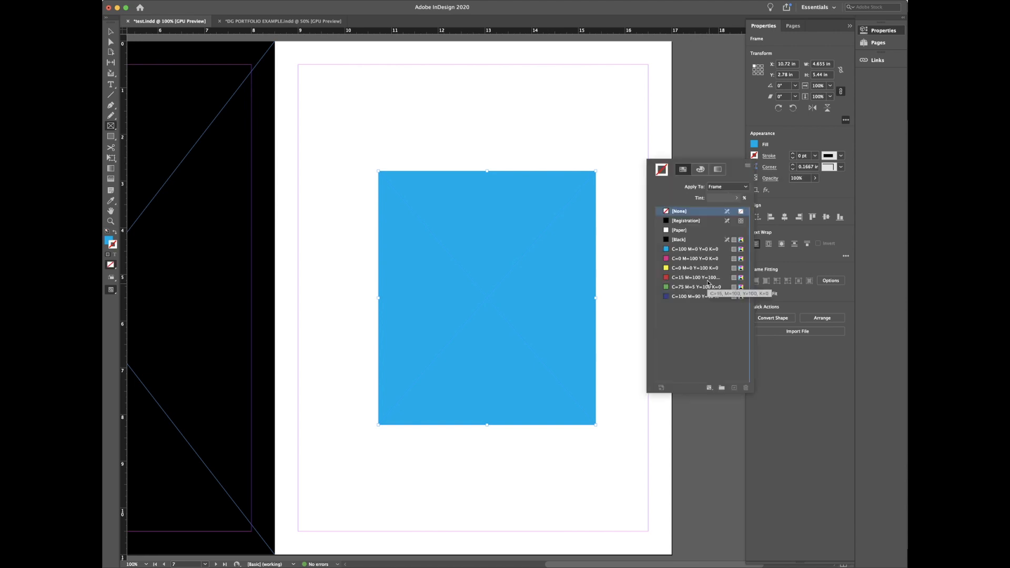
left_click(692, 239)
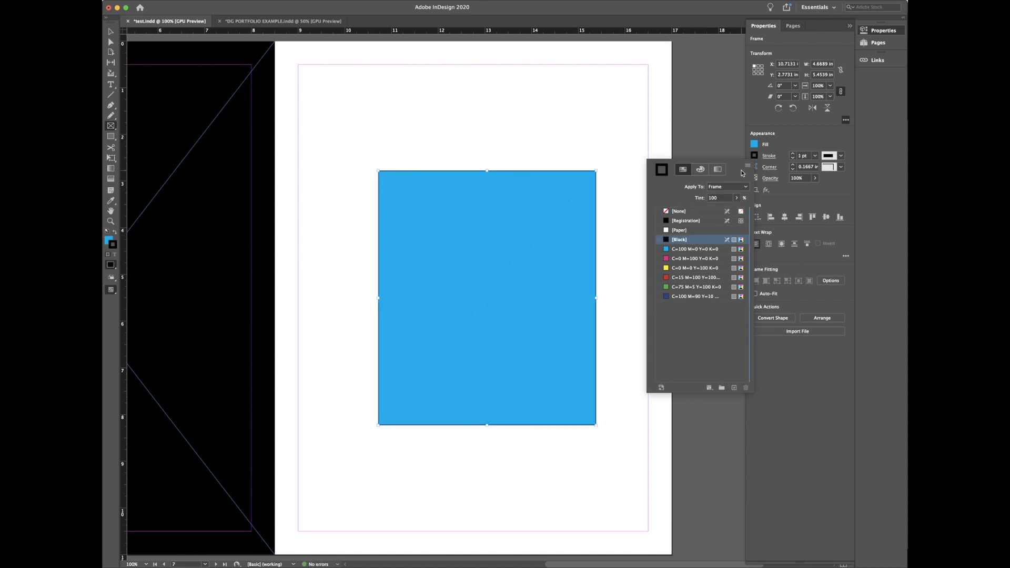
left_click(811, 202)
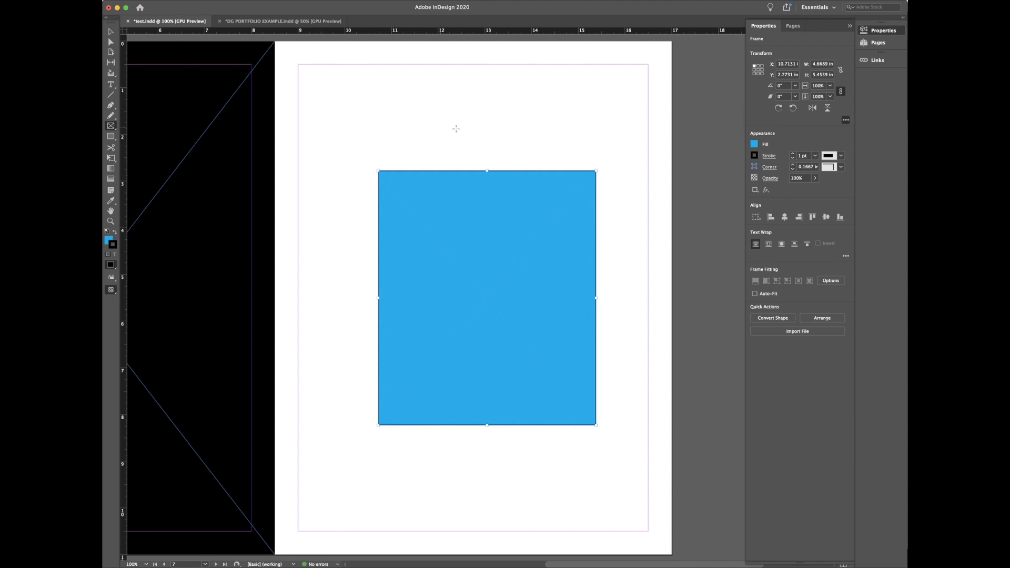
Step: Preview the page without guides and frame edges, then select the blue rectangle
key("v")
left_click(475, 135)
key("w")
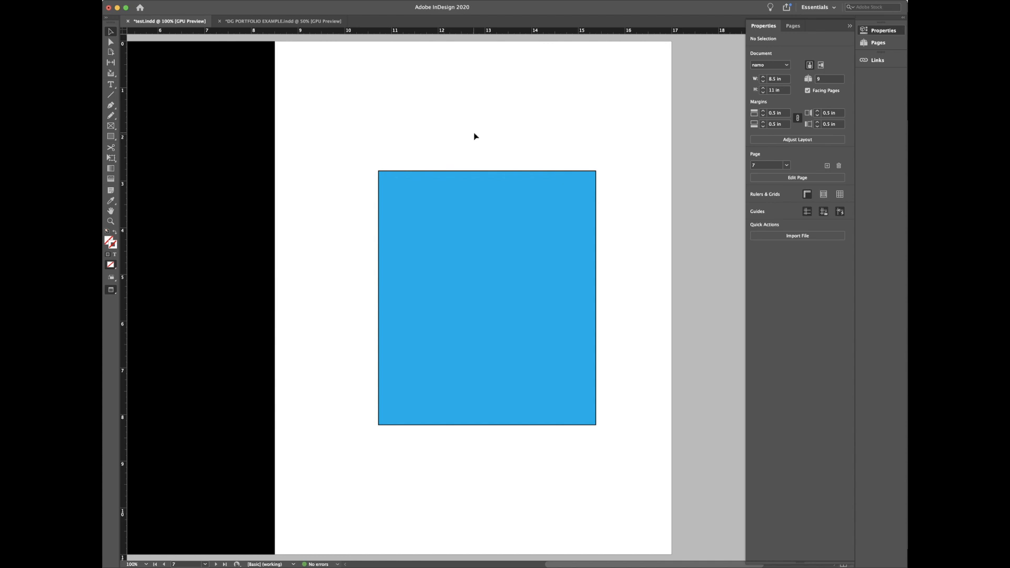
left_click(558, 198)
left_click(610, 189)
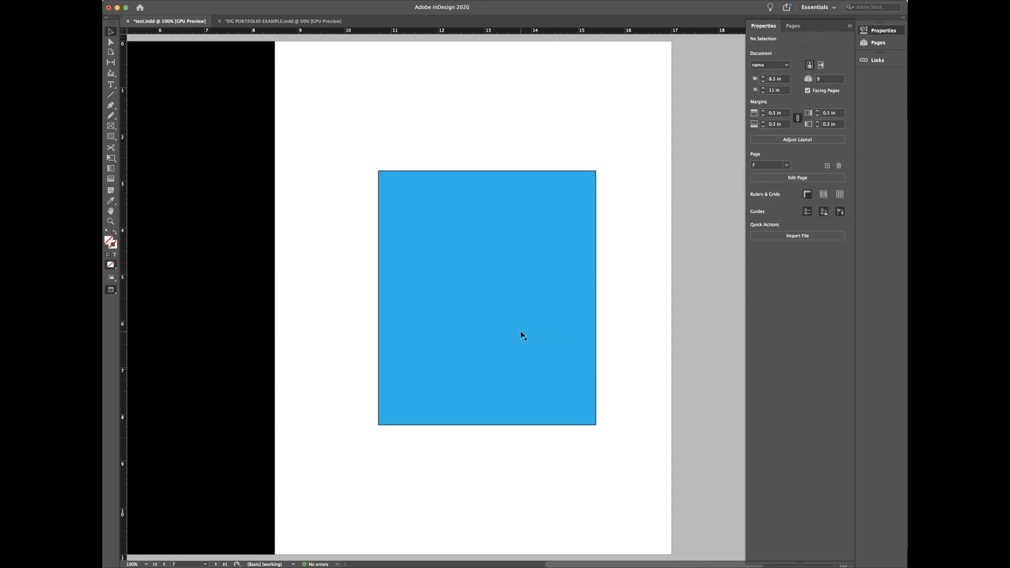
left_click(560, 317)
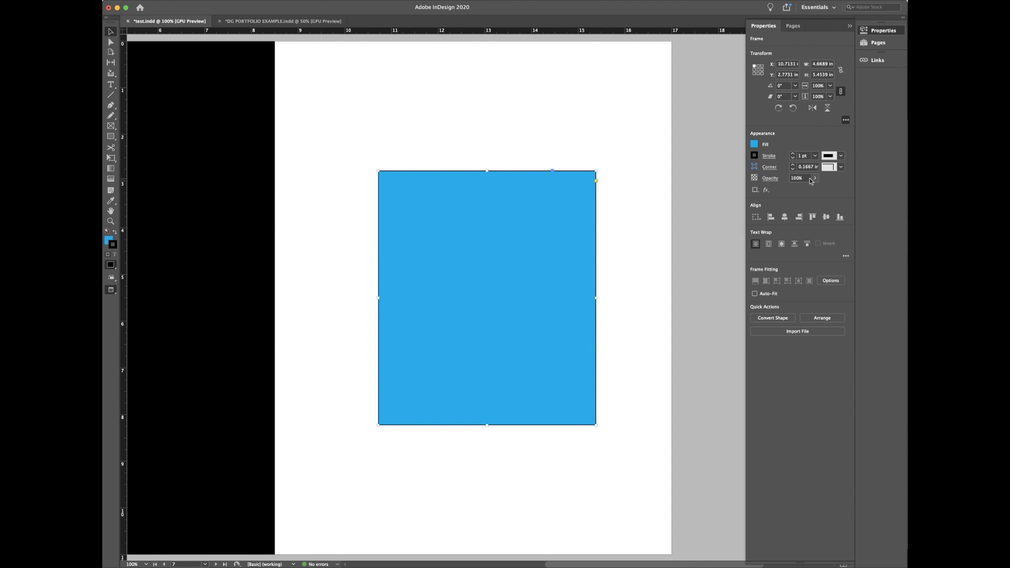
Step: Step up the rectangle's stroke weight, then reset it to 1 pt
left_click(793, 154)
left_click(793, 154)
left_click(793, 153)
left_click(793, 154)
left_click(792, 154)
left_click(792, 154)
left_click(792, 154)
left_click(792, 154)
left_click(792, 154)
left_click(793, 154)
left_click(792, 154)
left_click(792, 153)
left_click(793, 153)
left_click(792, 154)
left_click(793, 154)
left_click(793, 154)
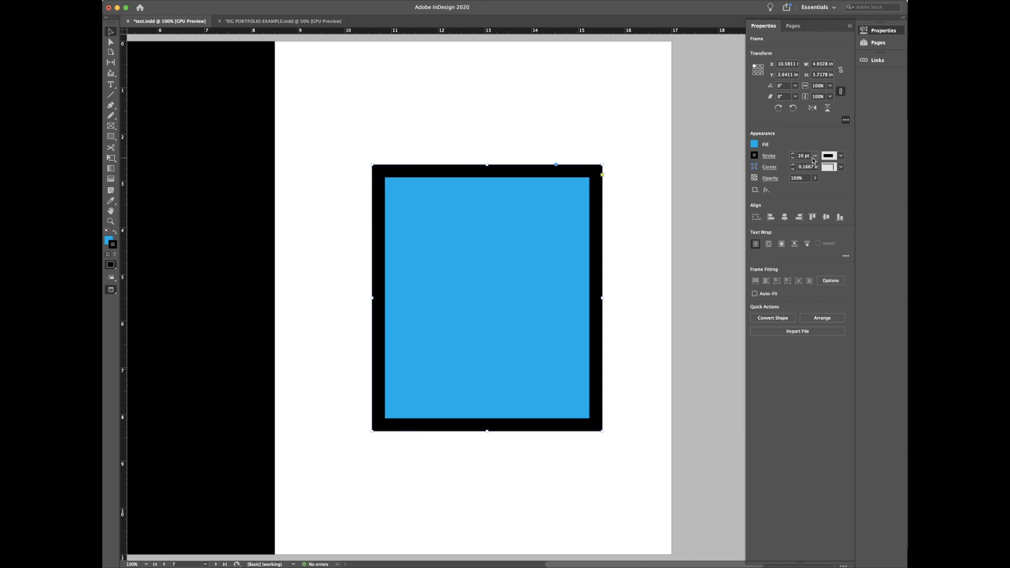
left_click(814, 156)
left_click(811, 201)
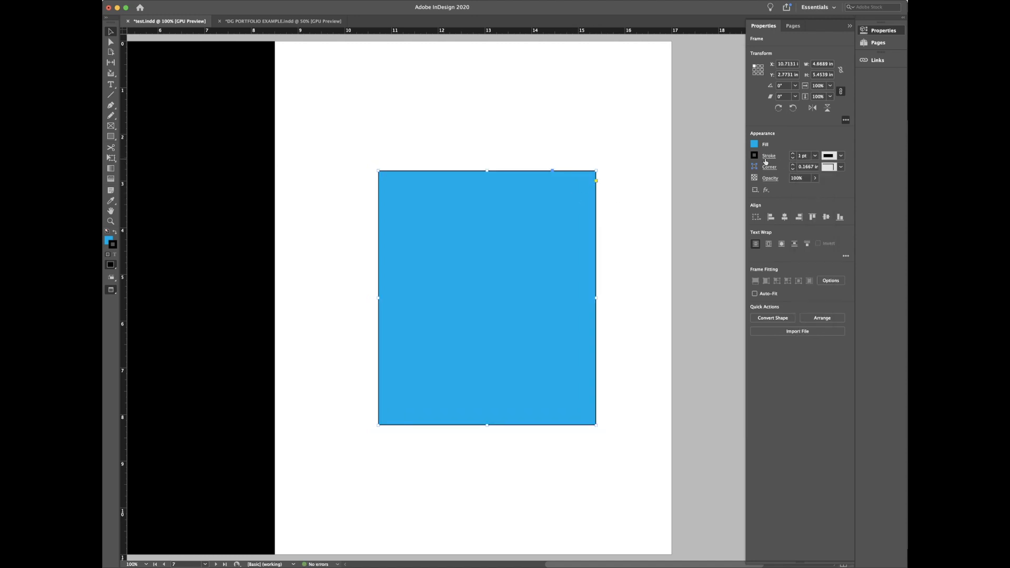
Step: Set the rectangle's stroke weight to 10 pt from the preset list
left_click(815, 156)
left_click(814, 156)
left_click(814, 156)
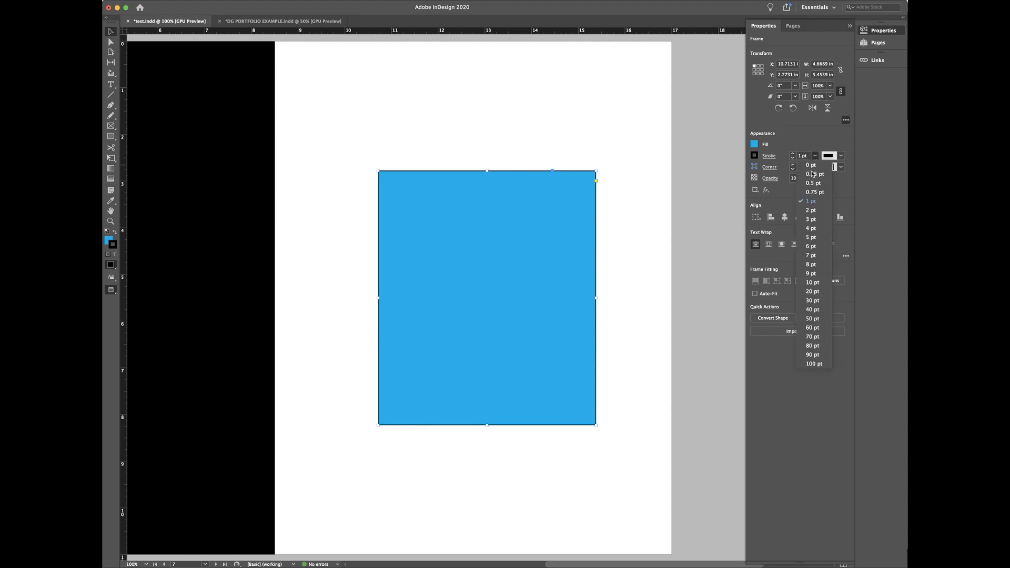
left_click(813, 283)
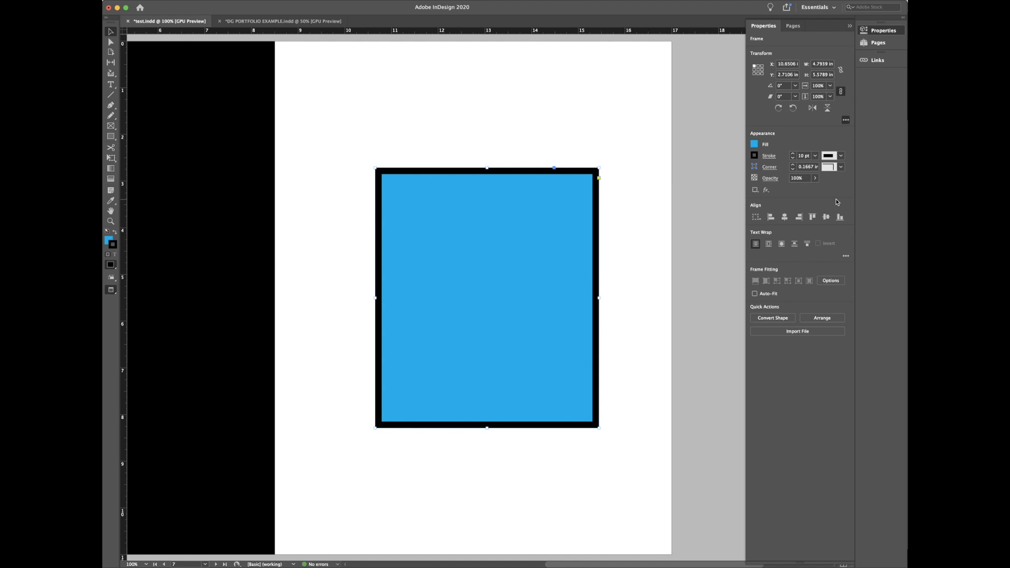
left_click(769, 157)
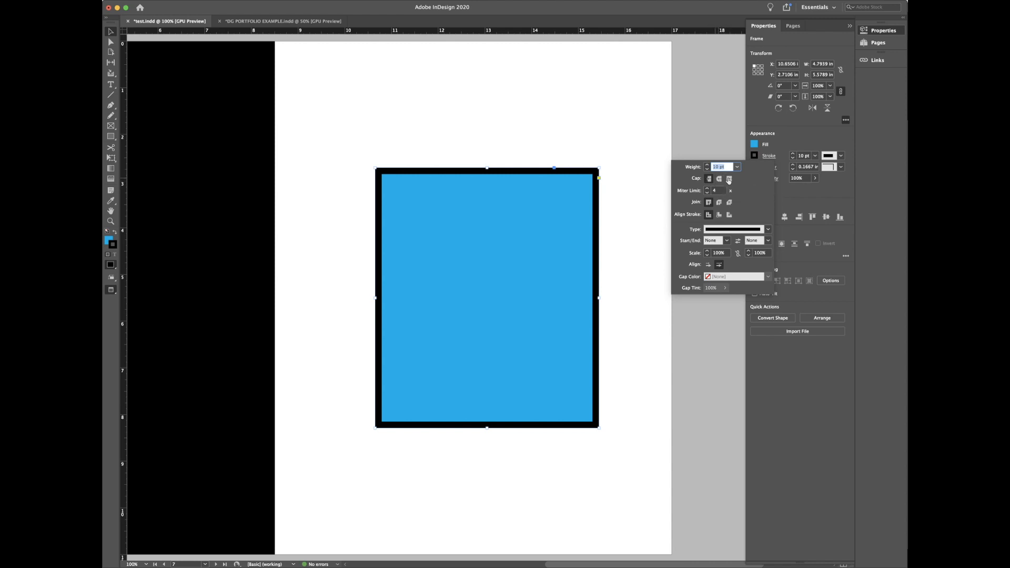
Step: Align the border inside the frame and try 1 pt, then 10 pt stroke weights
left_click(718, 216)
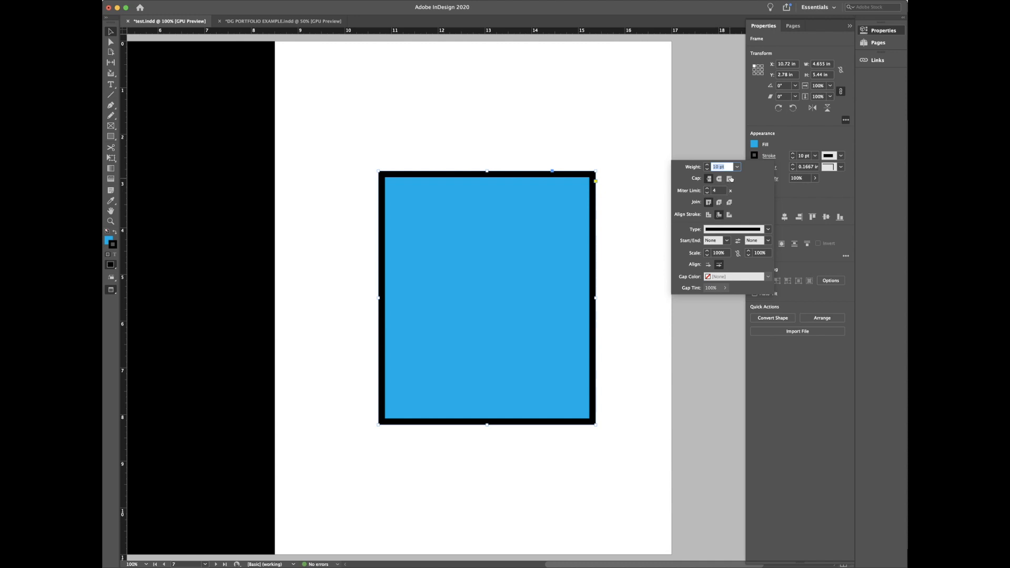
type("1")
key("Return")
type("10")
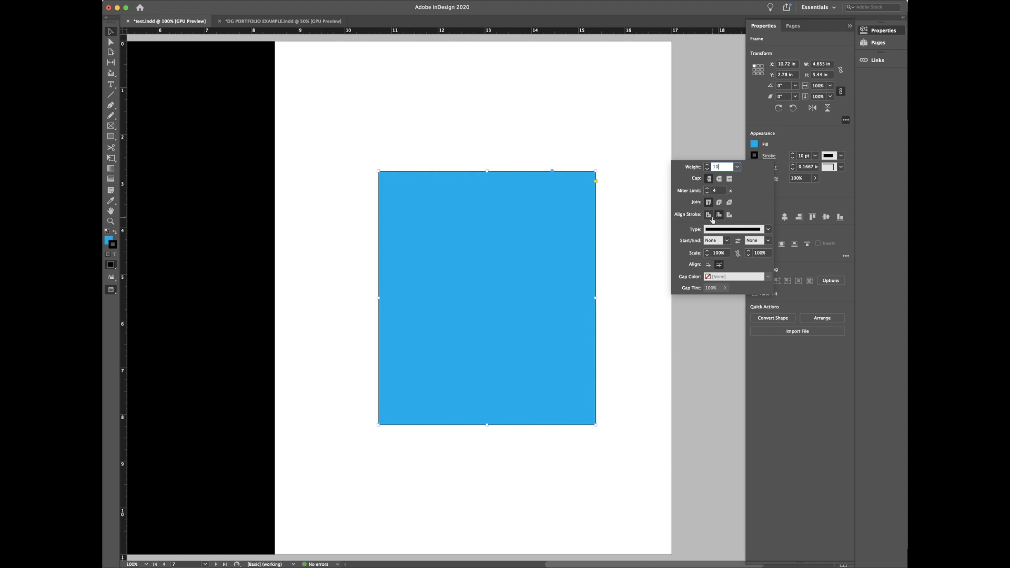
key("Return")
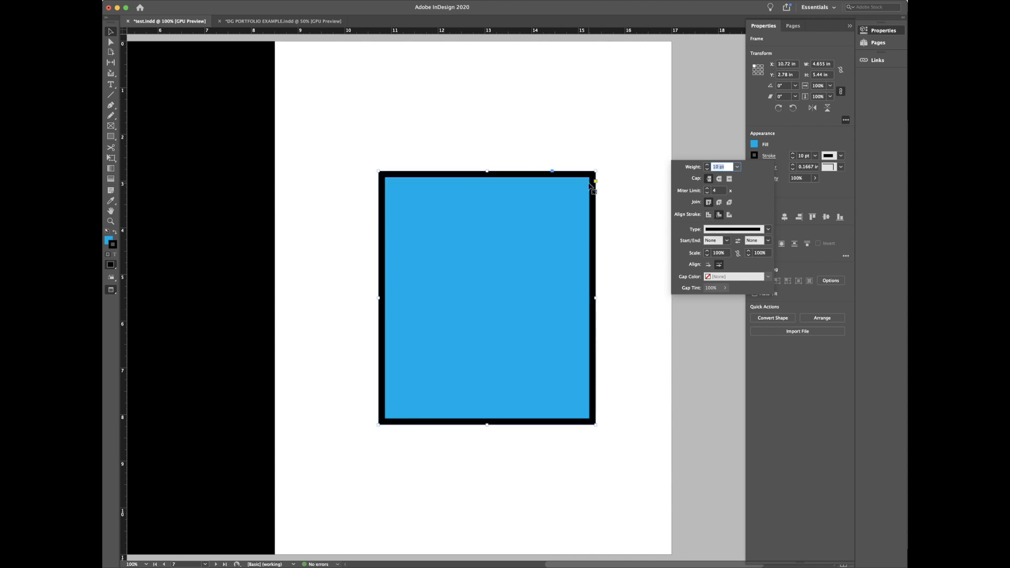
Step: Thicken the border to 14 pt and align the stroke to the outside of the frame
left_click(728, 215)
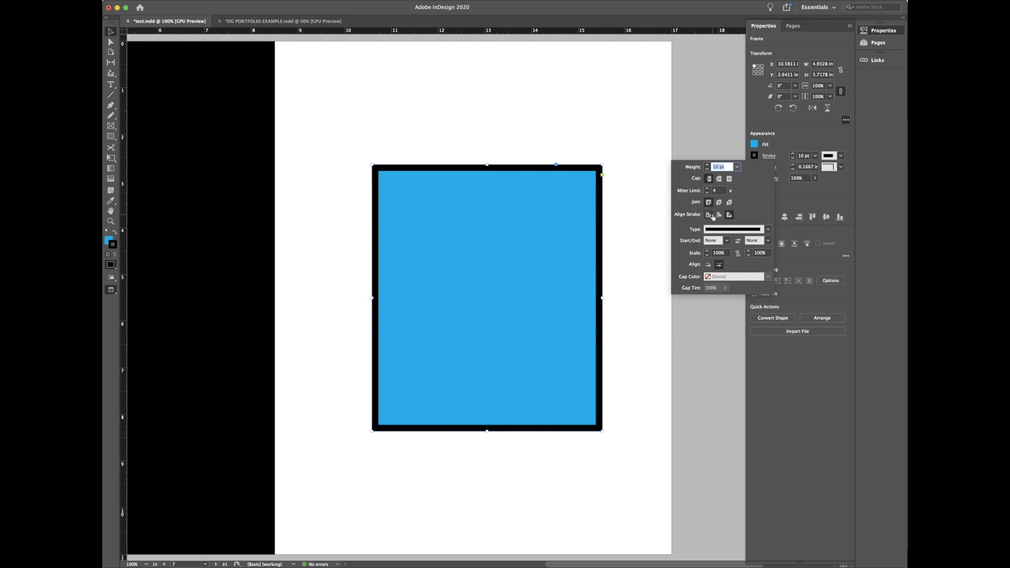
left_click(718, 215)
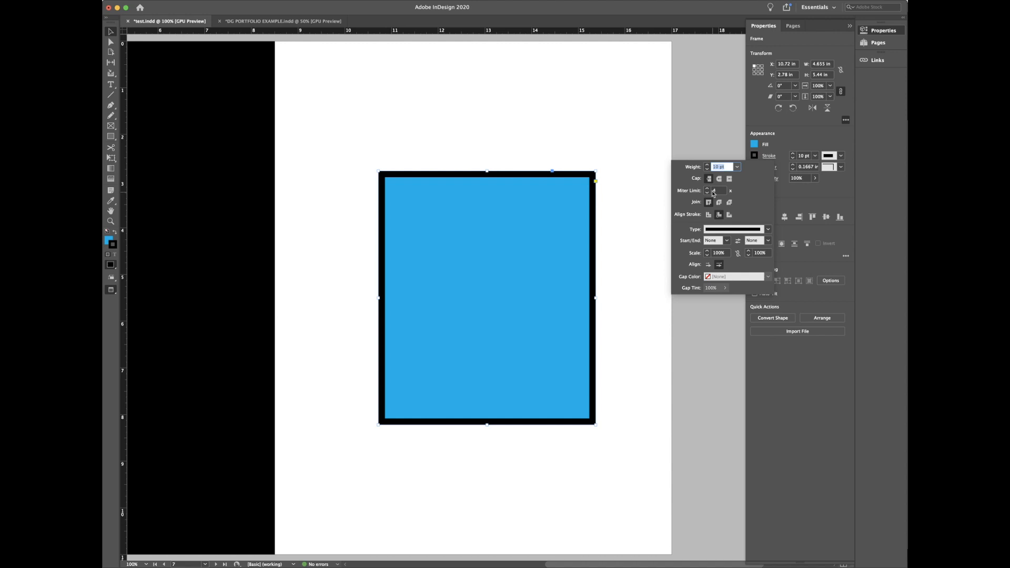
left_click(707, 165)
left_click(707, 165)
left_click(707, 165)
left_click(707, 165)
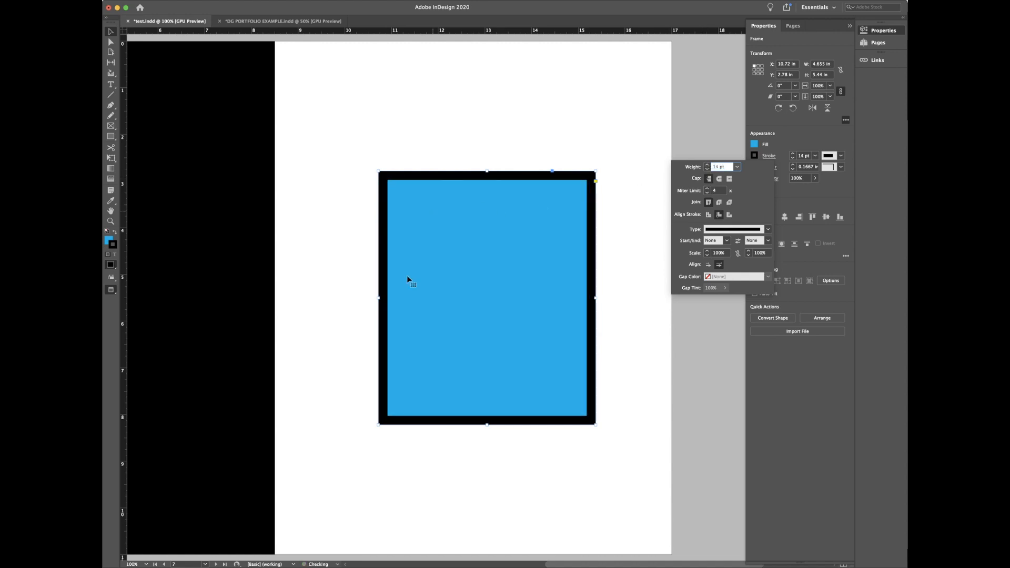
left_click(729, 215)
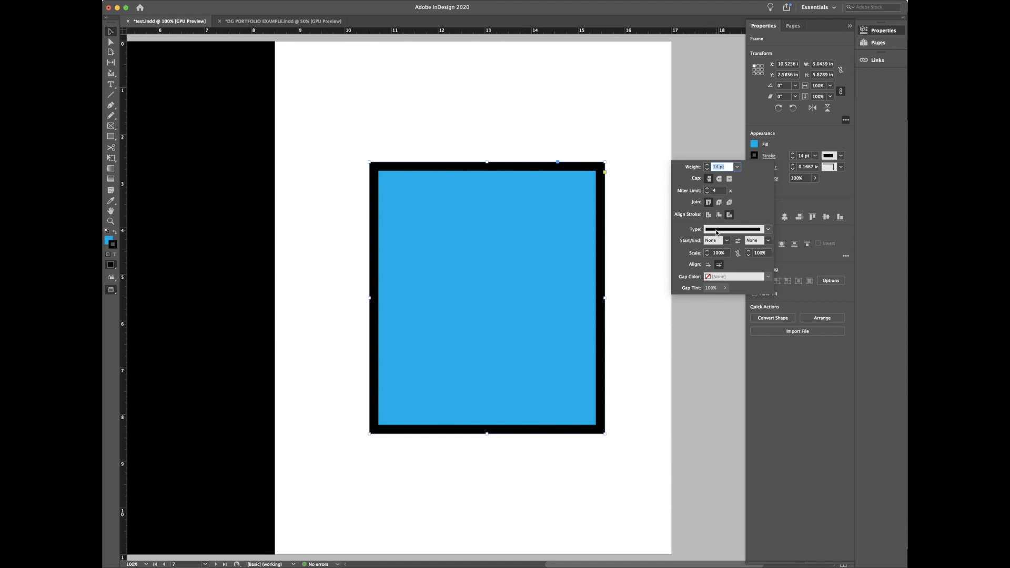
Step: Try Thick - Thick, Japanese Dots and Dashed (4 and 4) border types, then set the weight to 10 pt
left_click(716, 230)
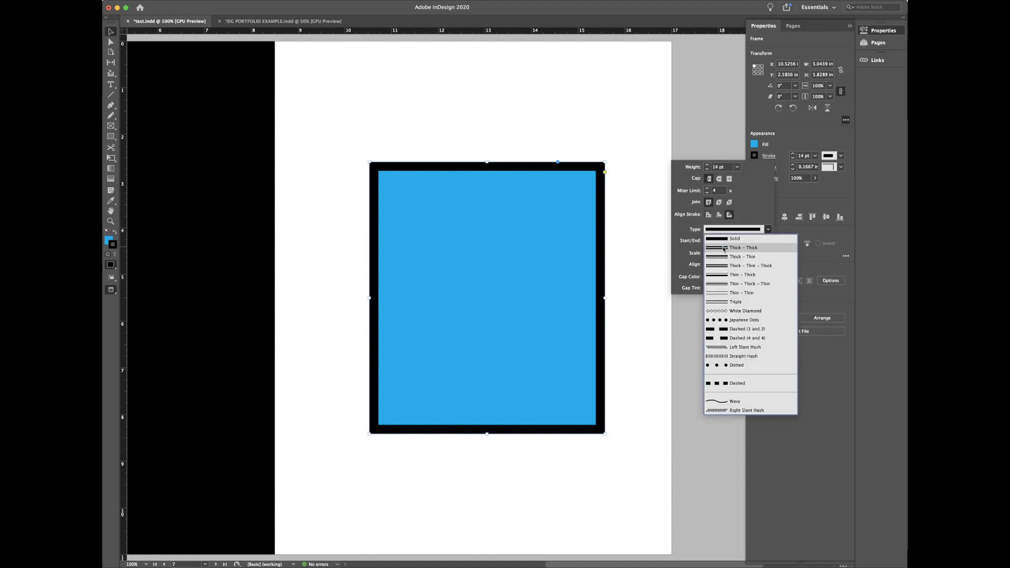
left_click(724, 248)
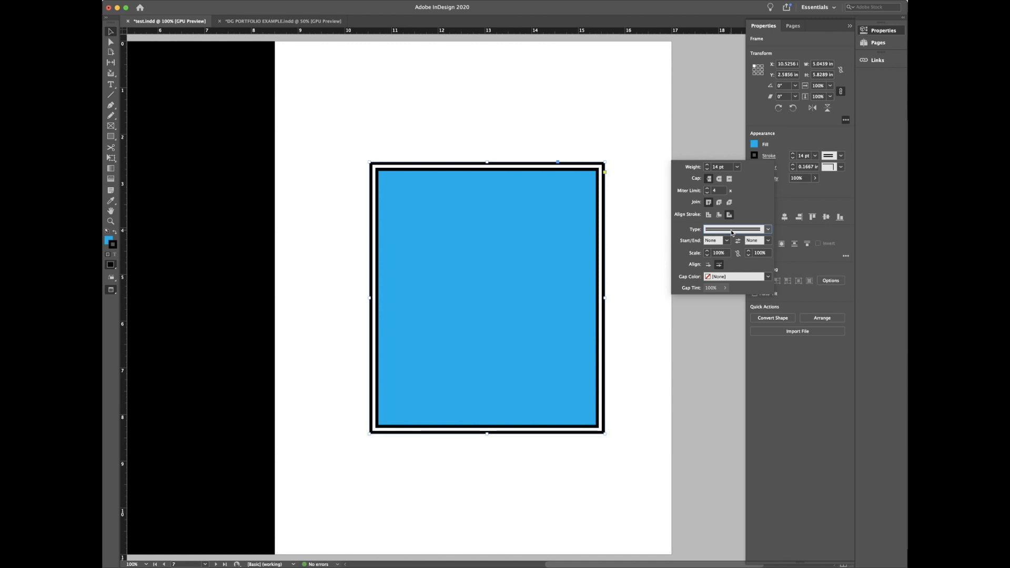
left_click(732, 233)
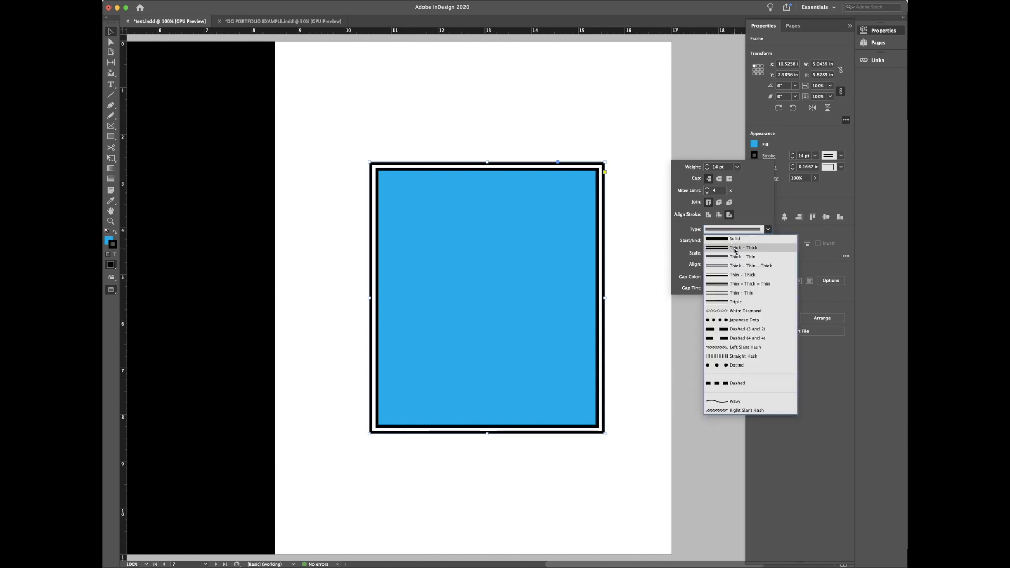
left_click(734, 322)
left_click(734, 230)
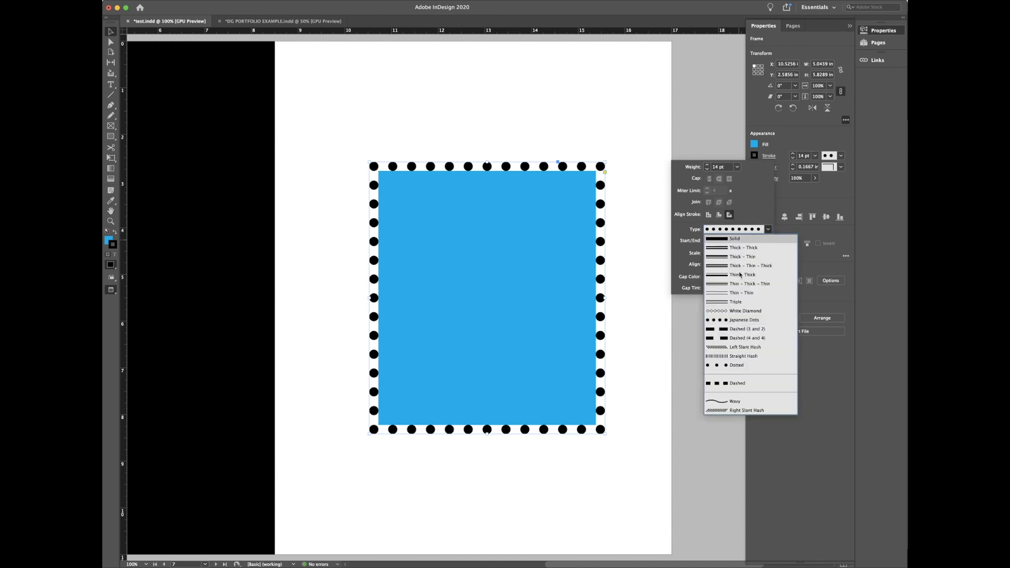
left_click(741, 339)
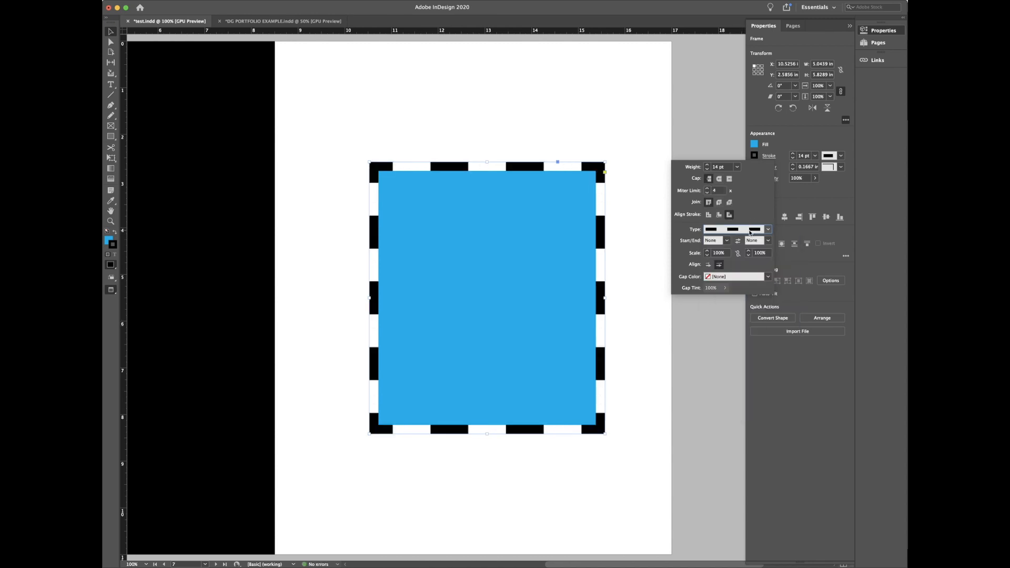
left_click(720, 167)
type("10")
key("Return")
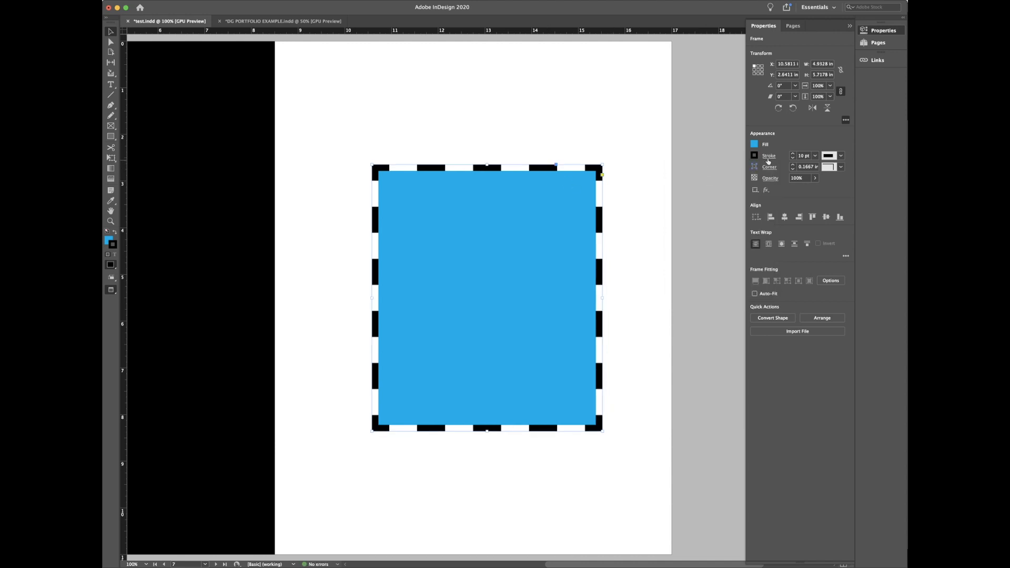
Step: Give the border magenta (C=0 M=100 Y=0 K=0) gaps and make it Dashed (3 and 2)
left_click(766, 157)
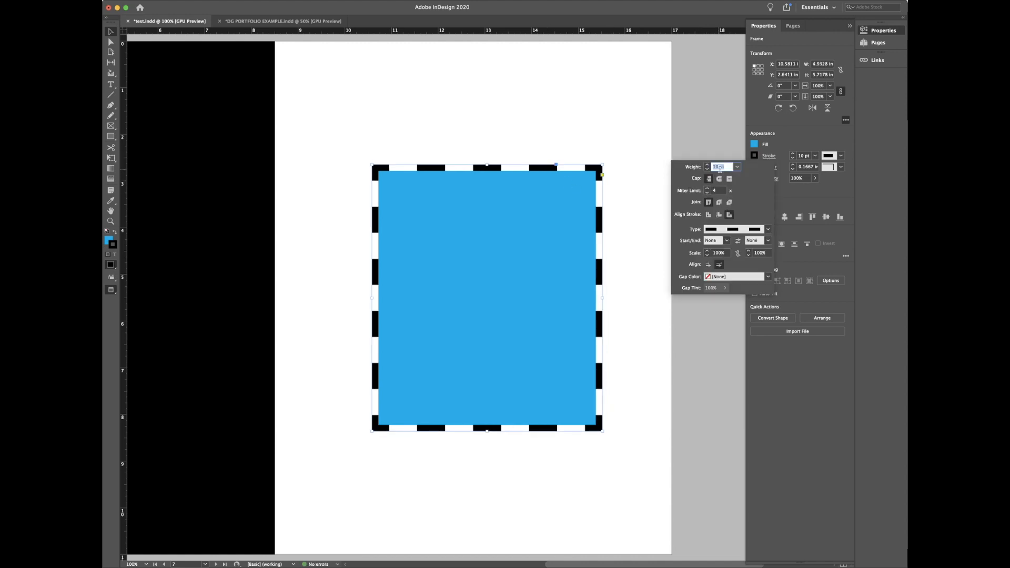
left_click(725, 231)
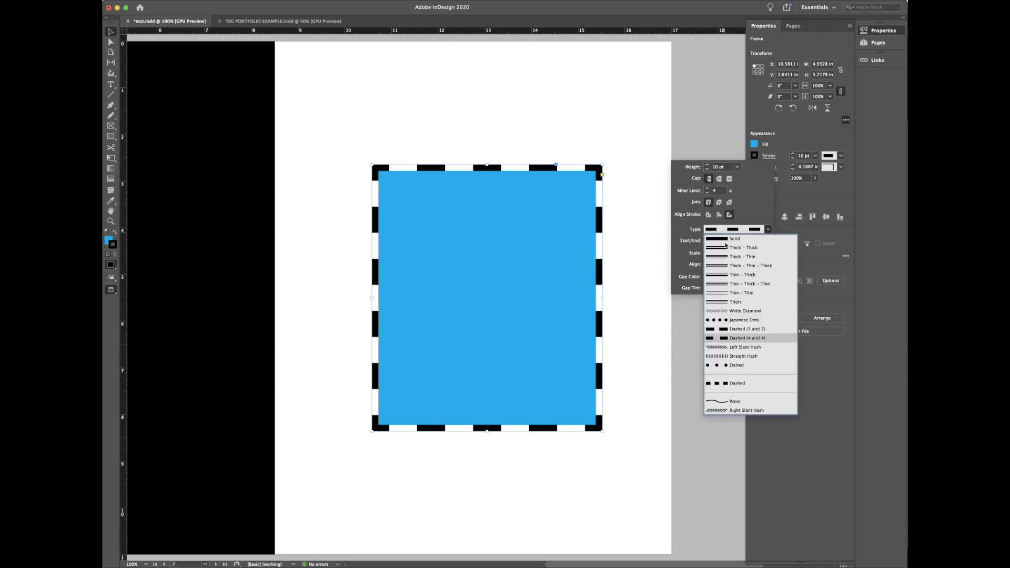
left_click(728, 292)
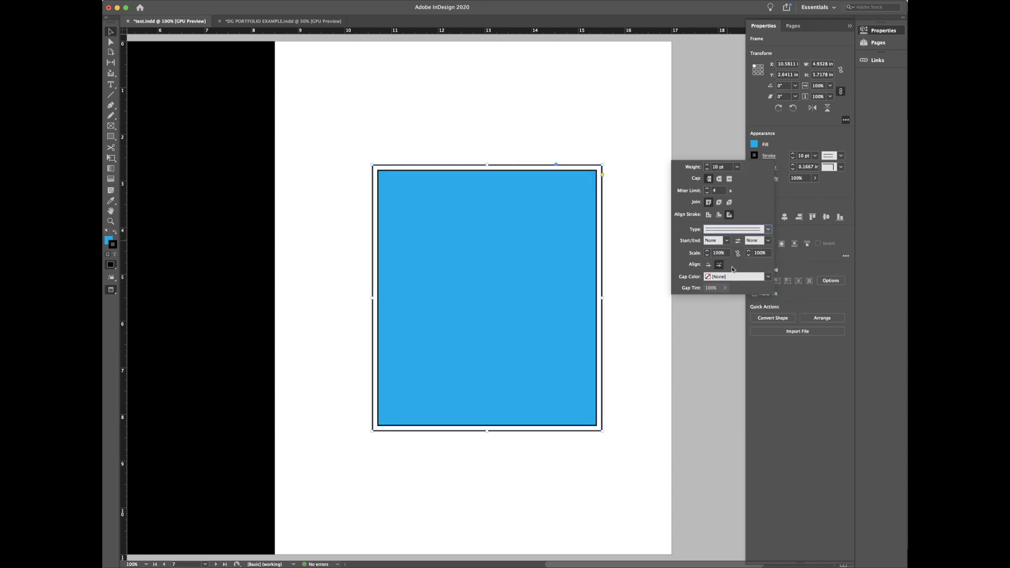
left_click(724, 277)
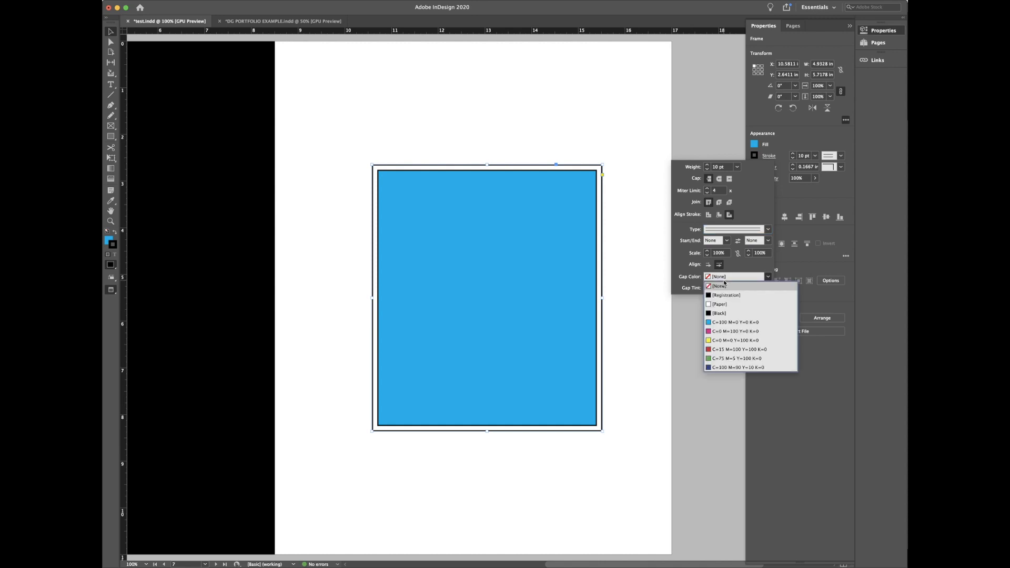
left_click(727, 321)
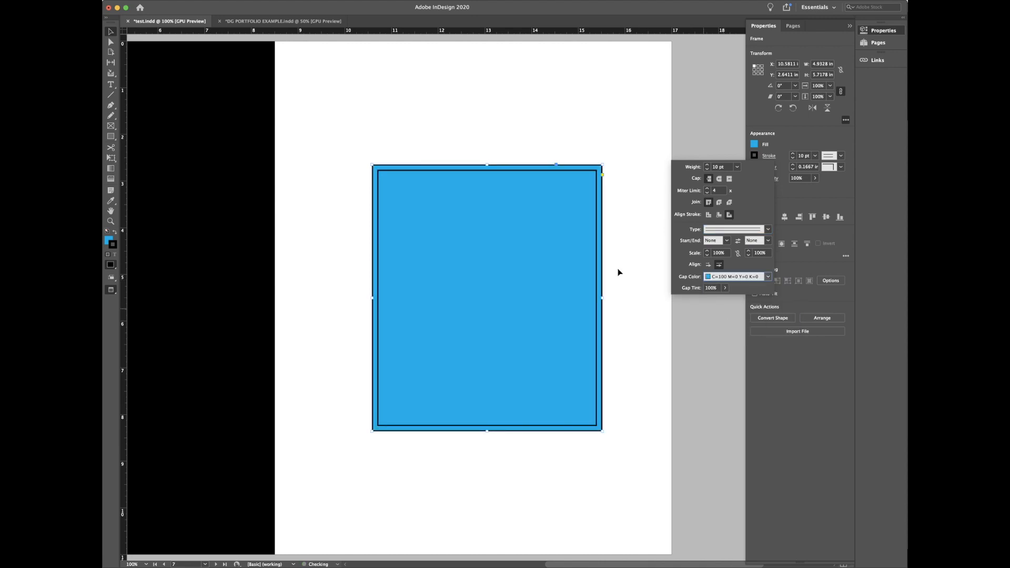
left_click(726, 277)
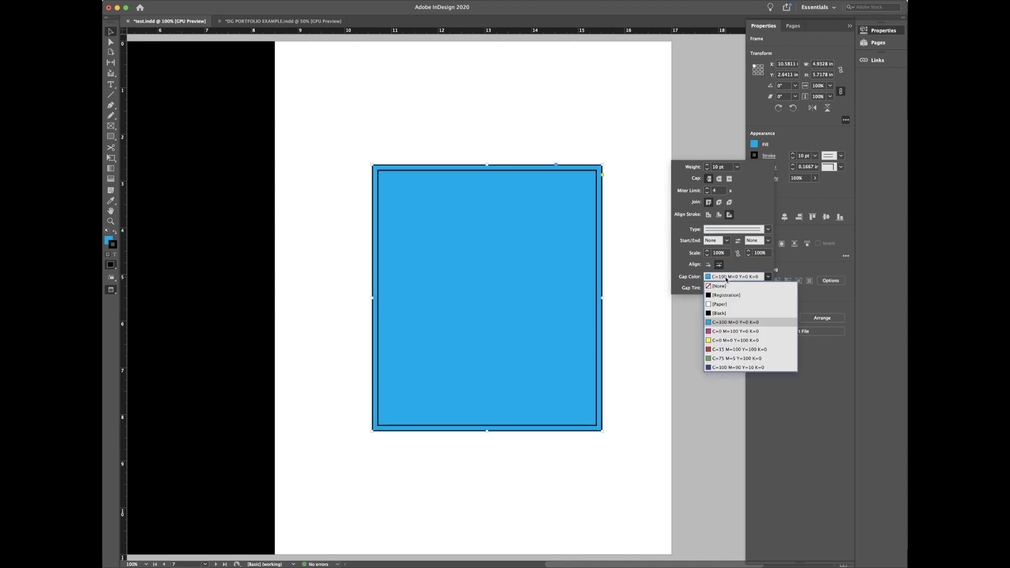
left_click(728, 331)
left_click(735, 229)
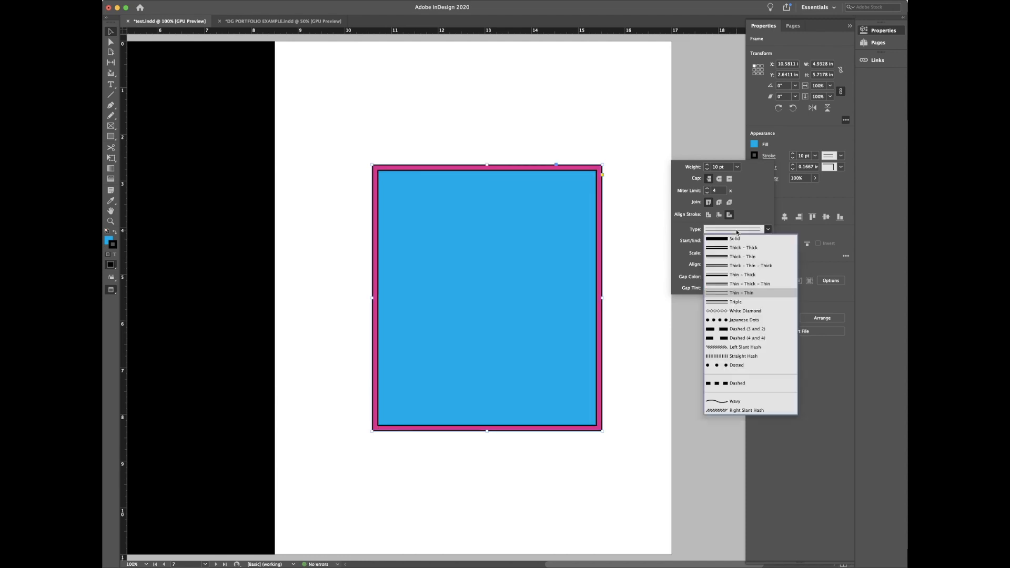
left_click(735, 329)
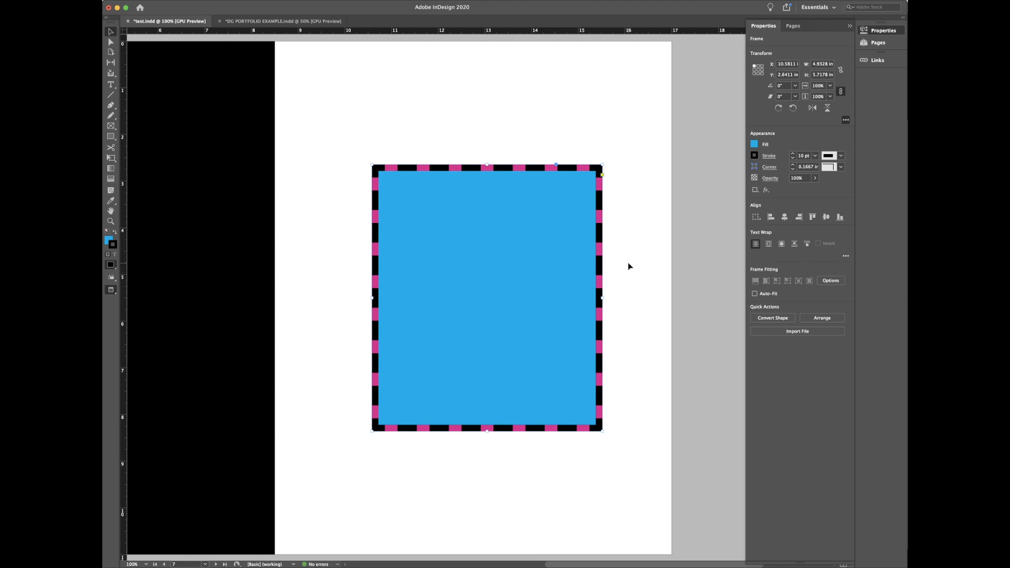
Step: Round the rectangle's corners, then cycle through fancy, bevelled and other shapes back to square
left_click(602, 176)
left_click_drag(602, 165, 568, 167)
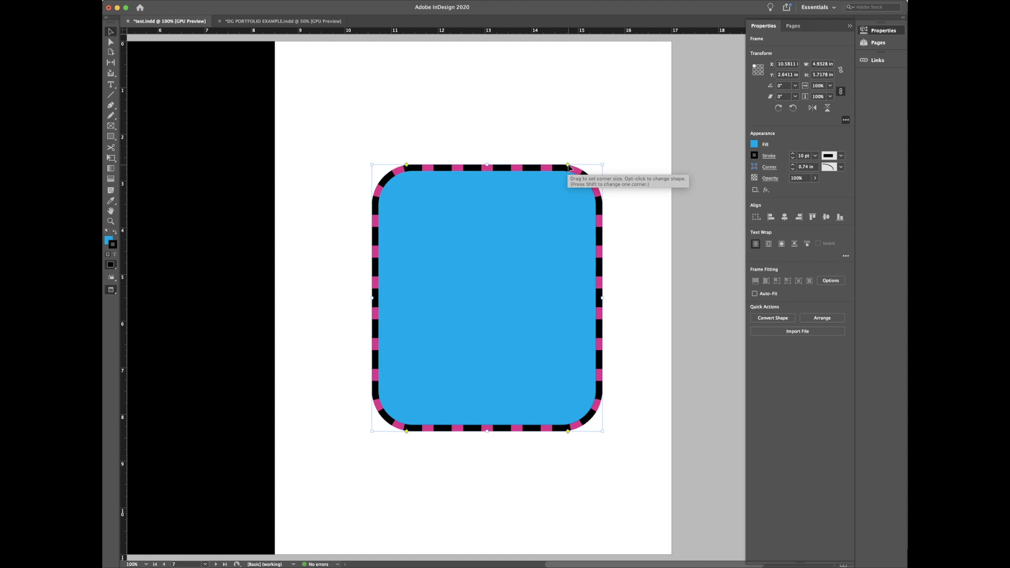
left_click(569, 167, "alt")
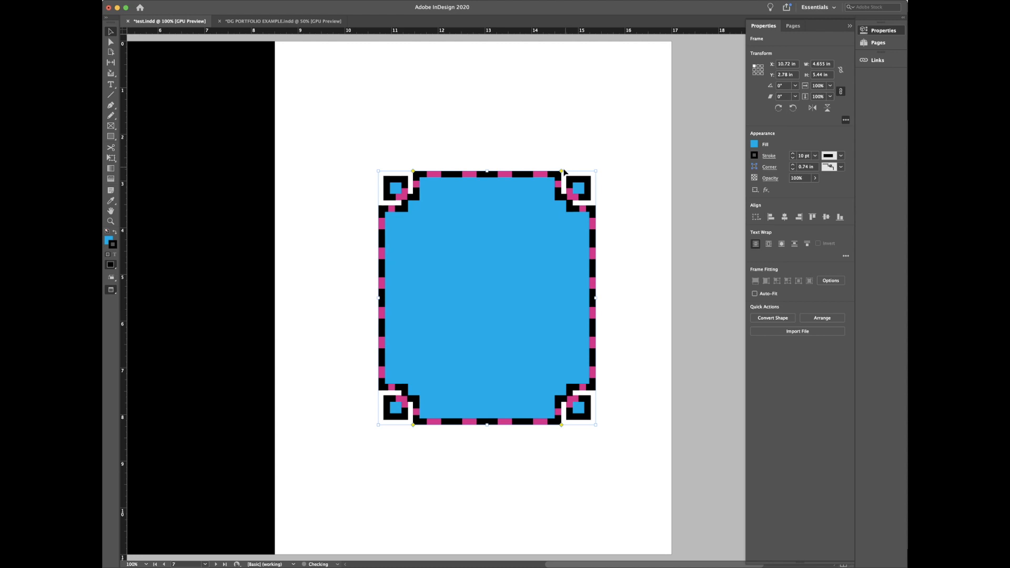
left_click(565, 171, "alt")
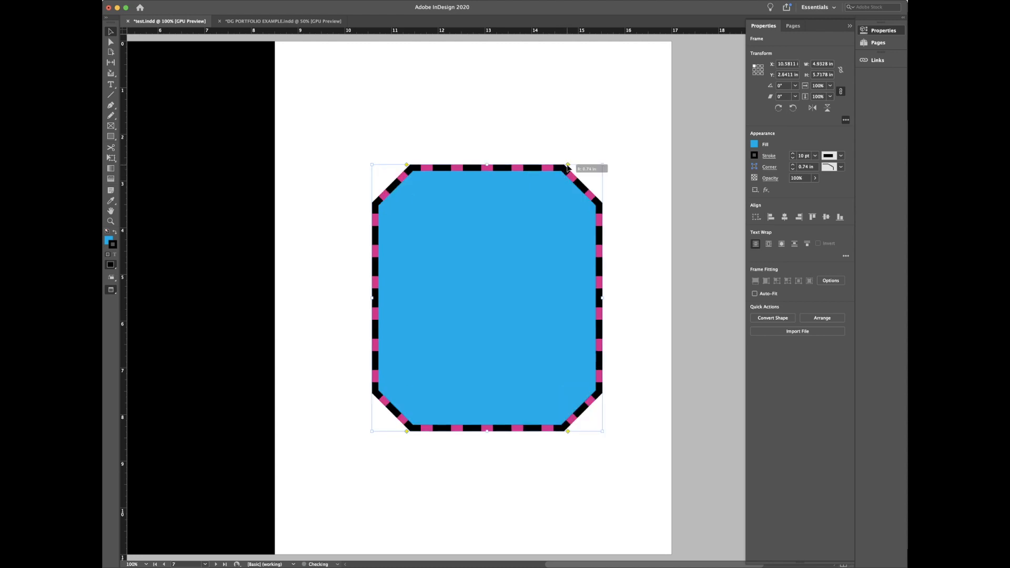
left_click(567, 168, "alt")
left_click(568, 167, "alt")
left_click(568, 168, "alt")
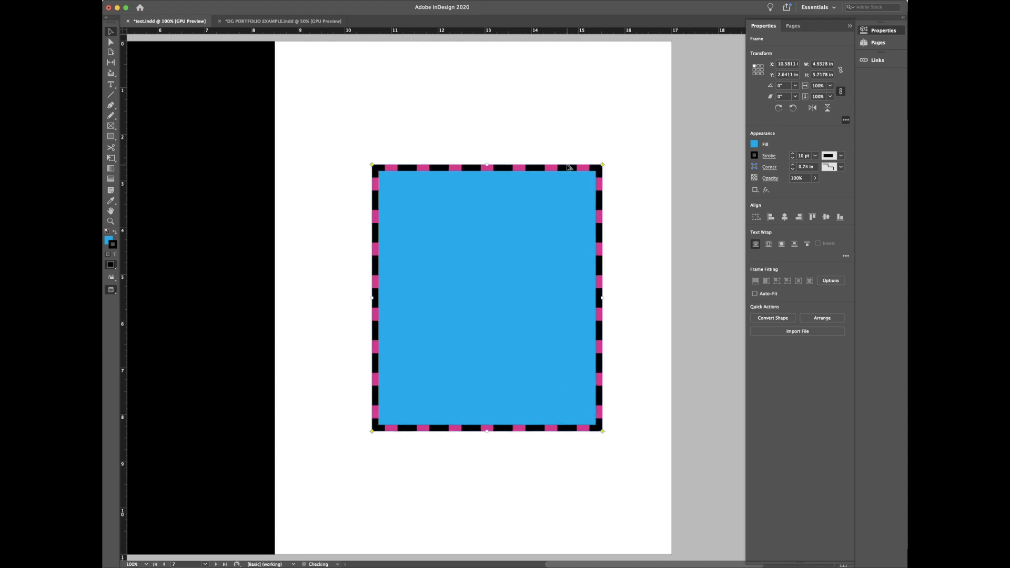
Step: Cycle through fancy, bevelled, inset and inverse rounded corners, finally rounding them to 0.88 in
left_click_drag(602, 165, 565, 165)
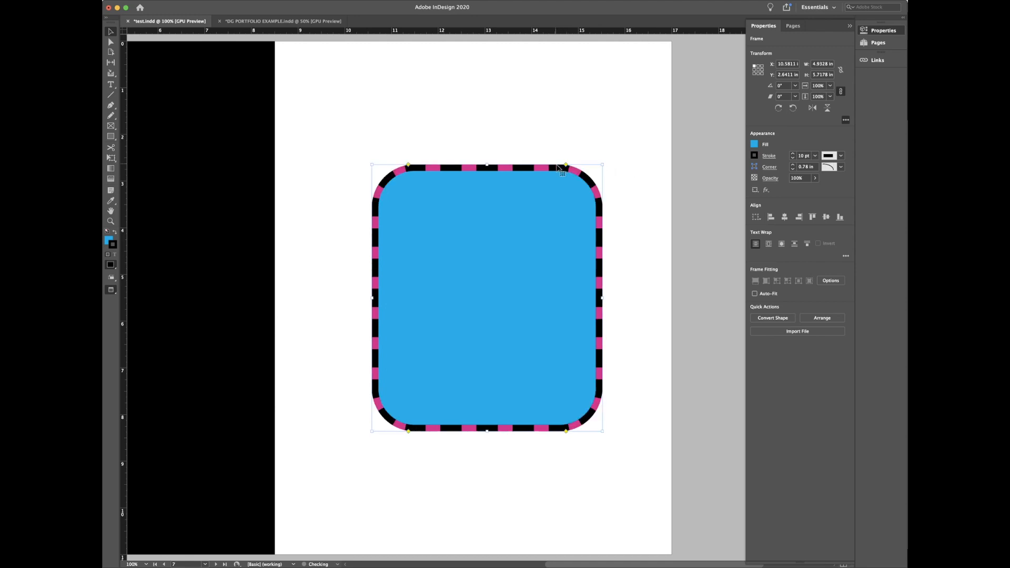
left_click(566, 167, "alt")
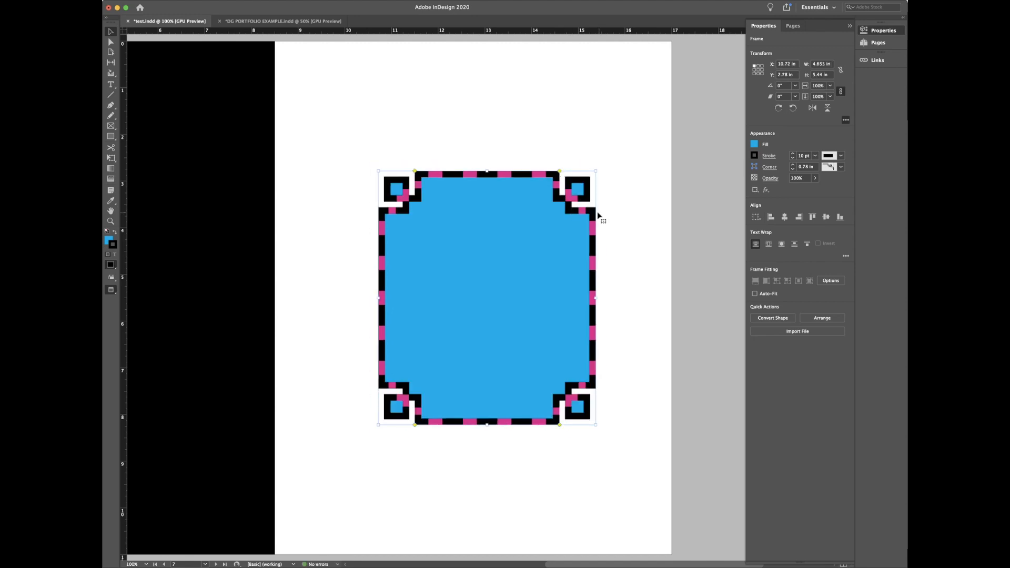
left_click(560, 172, "alt")
left_click(566, 166, "alt")
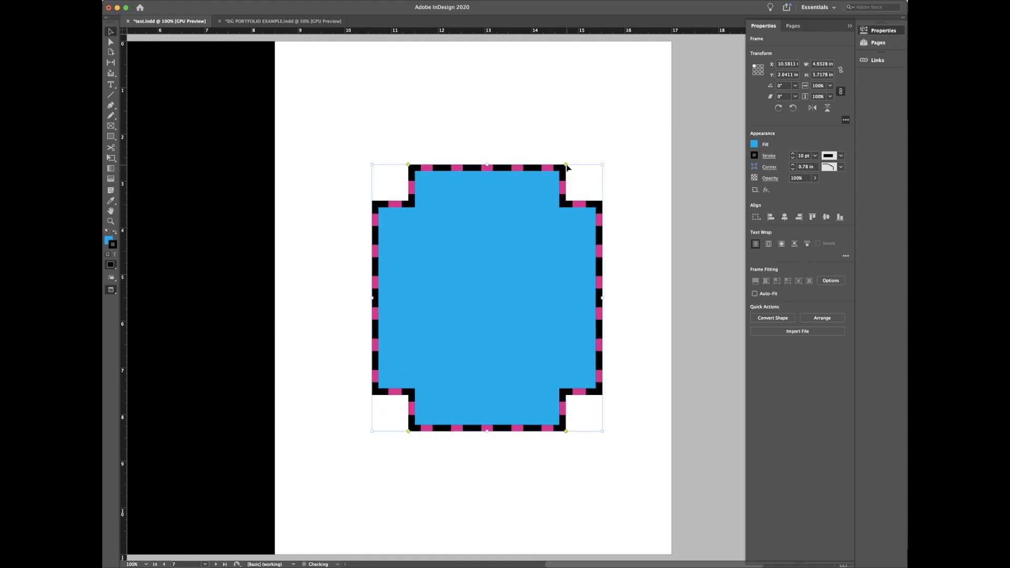
left_click(566, 165, "alt")
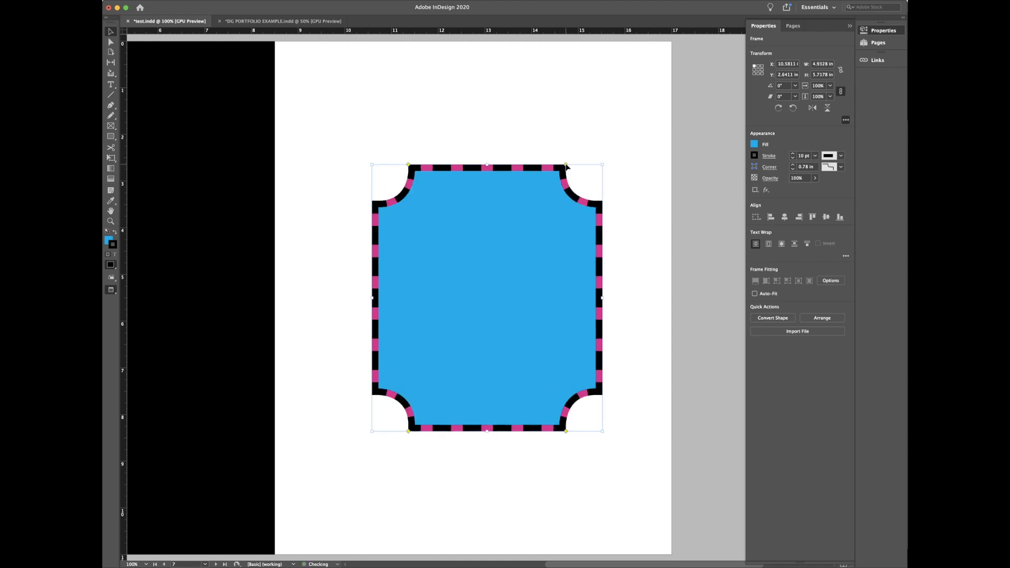
left_click(566, 166, "alt")
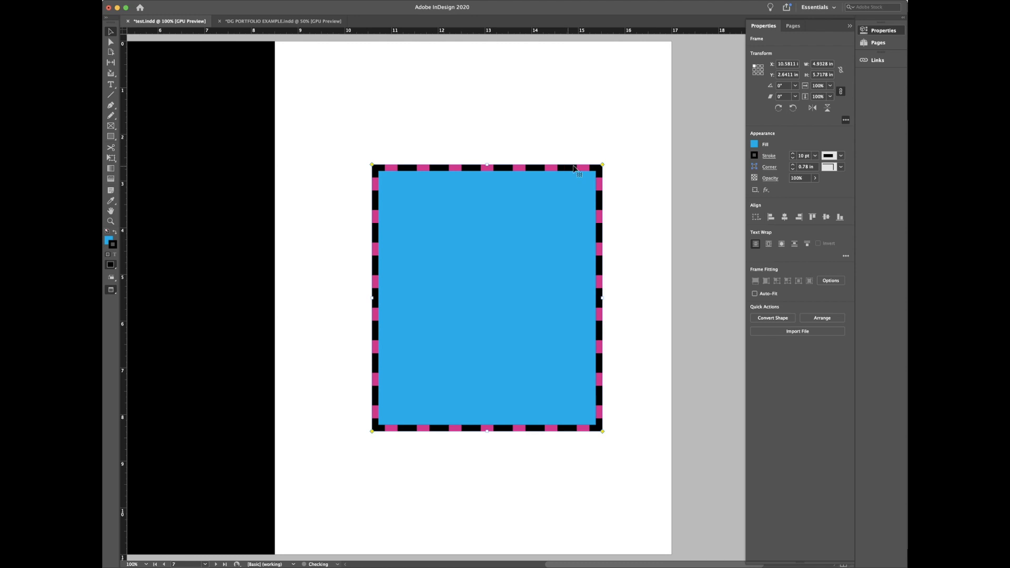
left_click_drag(599, 167, 552, 168)
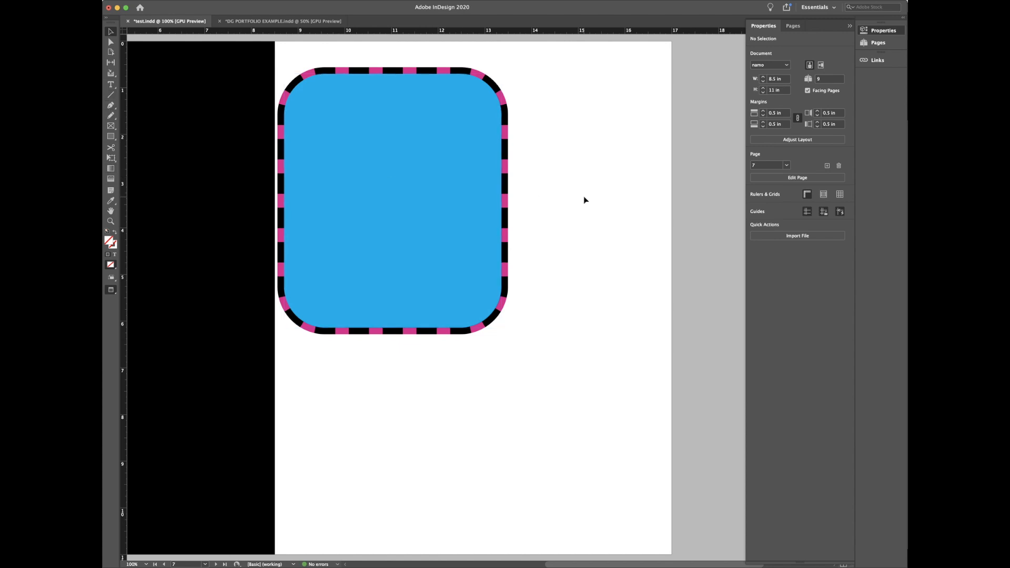
key("backslash")
Step: Draw a diagonal line right of the frame with a 6 pt stroke weight
left_click_drag(630, 133, 521, 392)
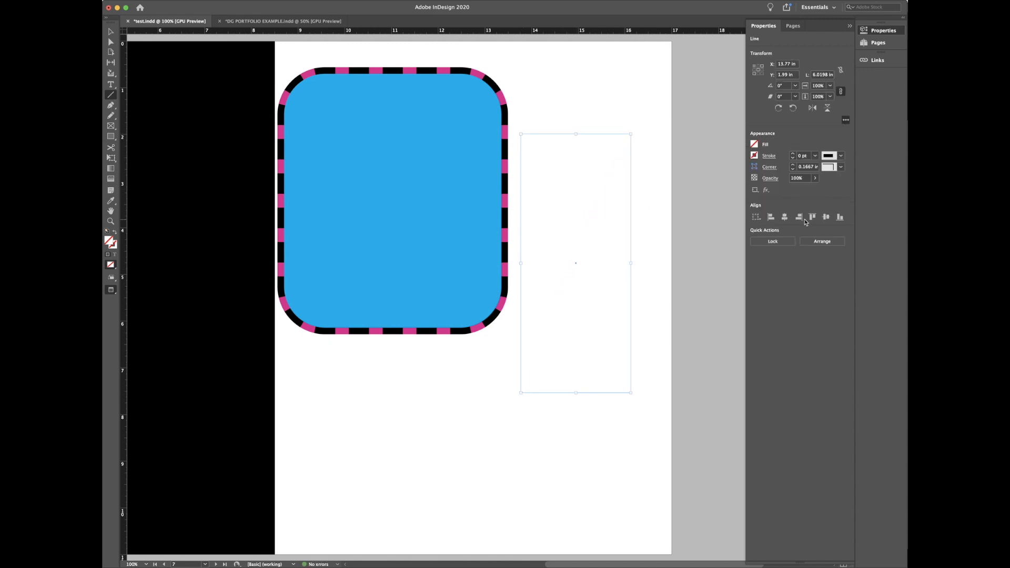
left_click(793, 153)
left_click(792, 153)
left_click(792, 153)
left_click(792, 154)
left_click(793, 154)
left_click(793, 154)
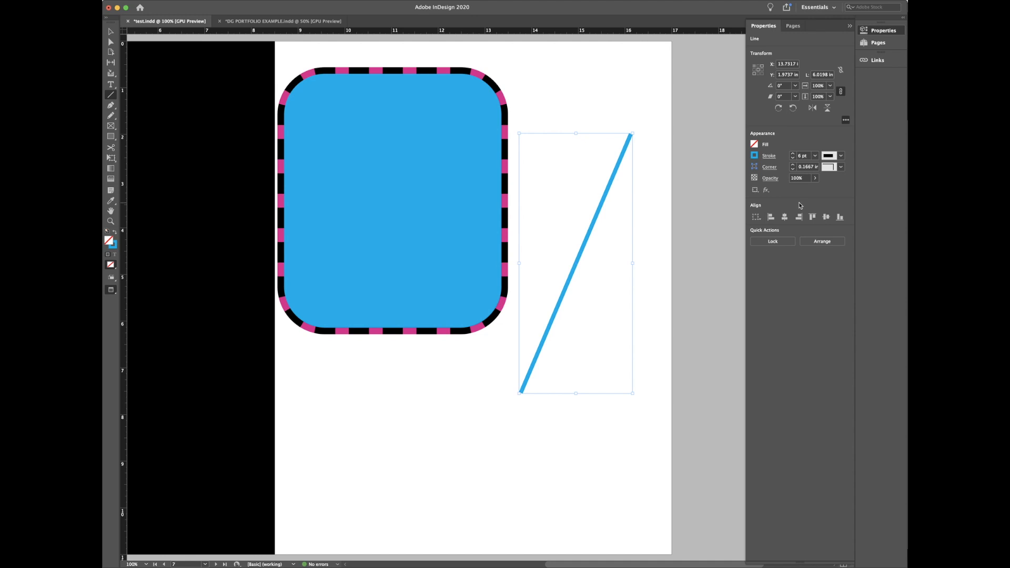
Step: Make the line Japanese Dots with a SquareSolid start and a Curved arrowhead end
left_click(767, 156)
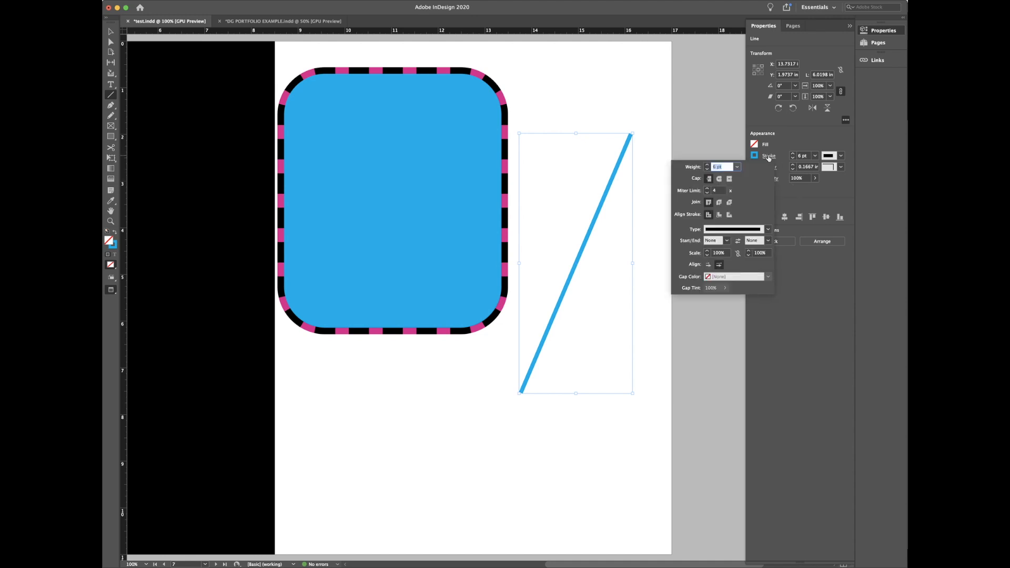
left_click(766, 230)
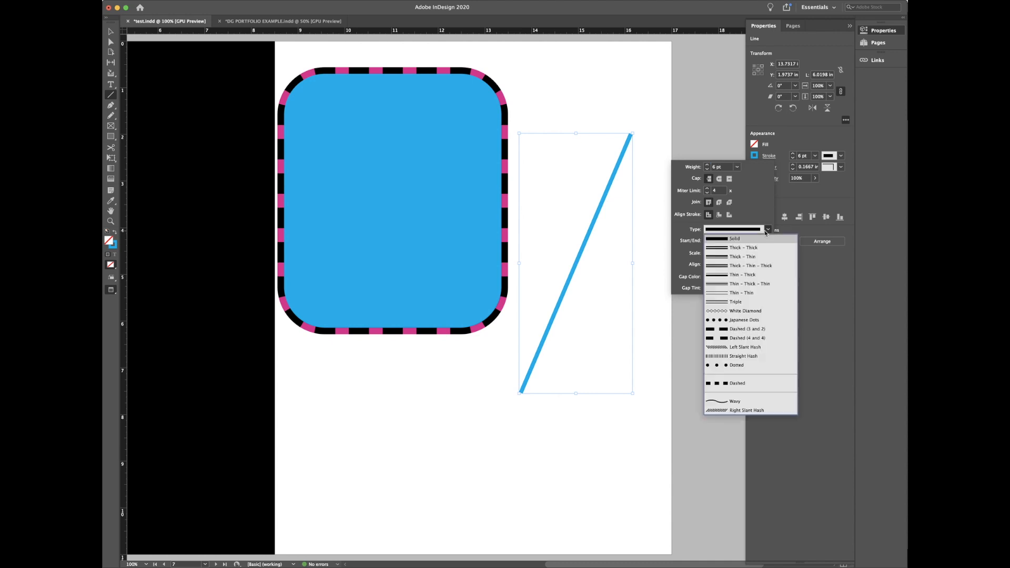
left_click(745, 320)
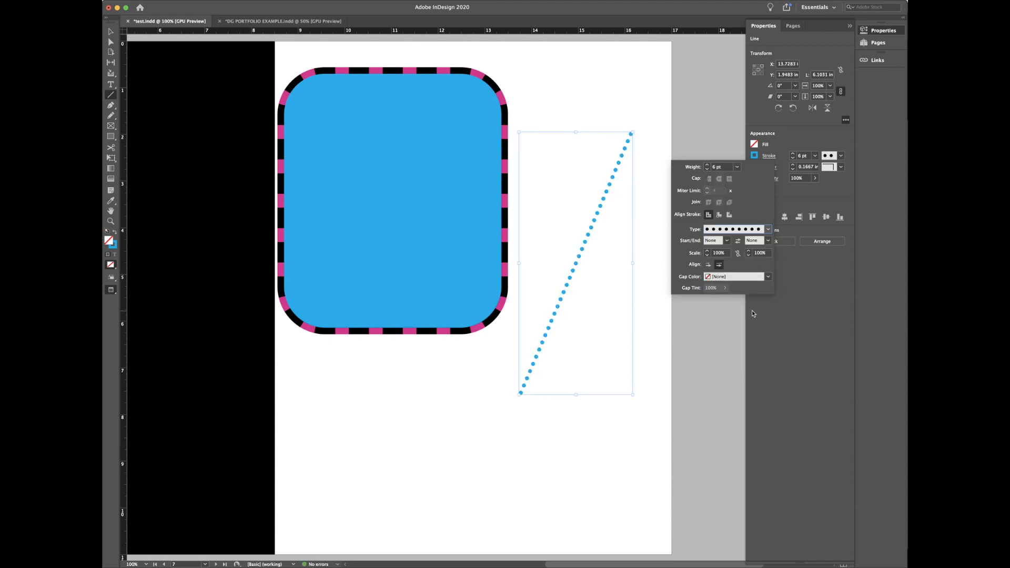
left_click(726, 241)
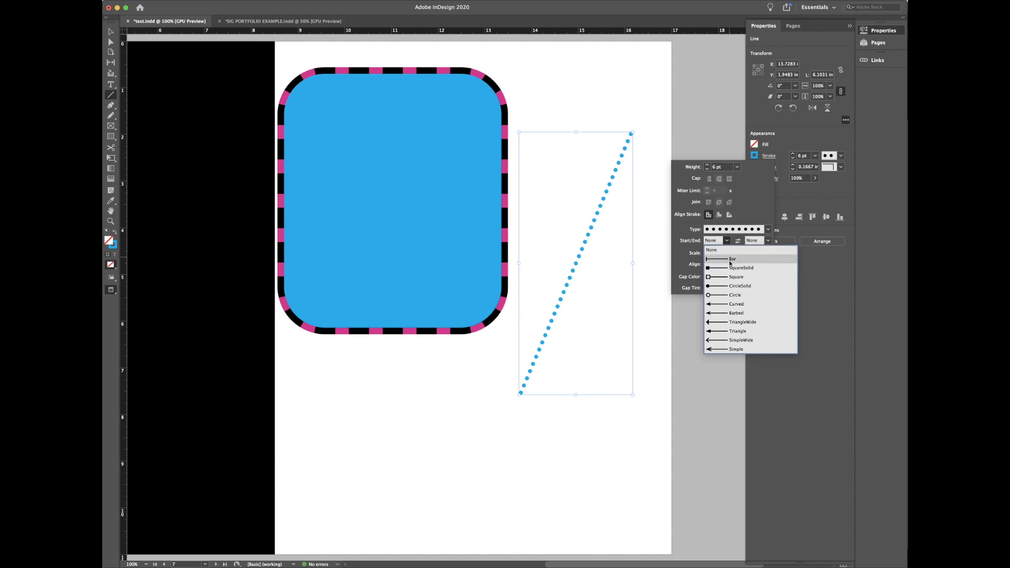
left_click(730, 268)
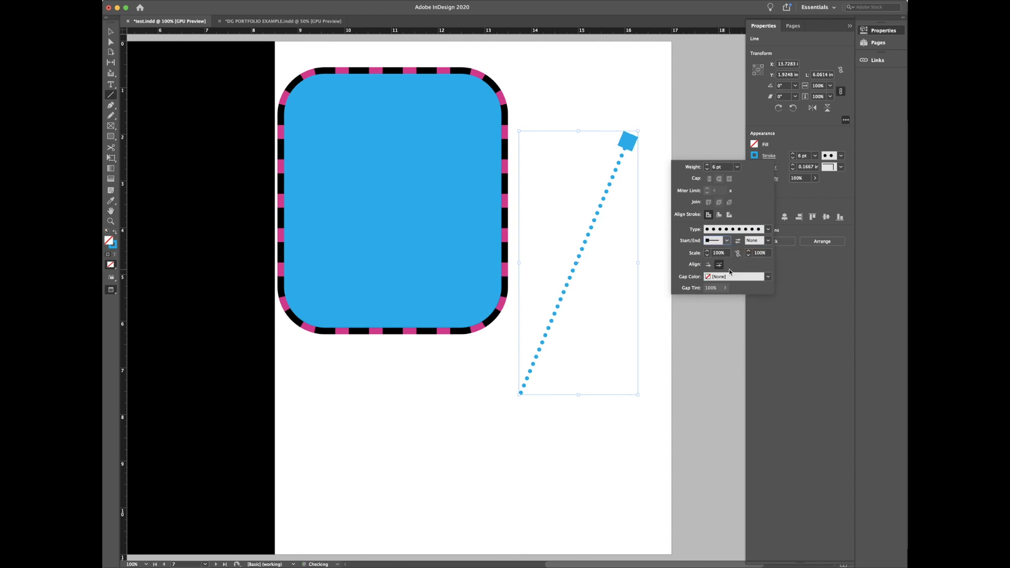
left_click(768, 240)
left_click(767, 304)
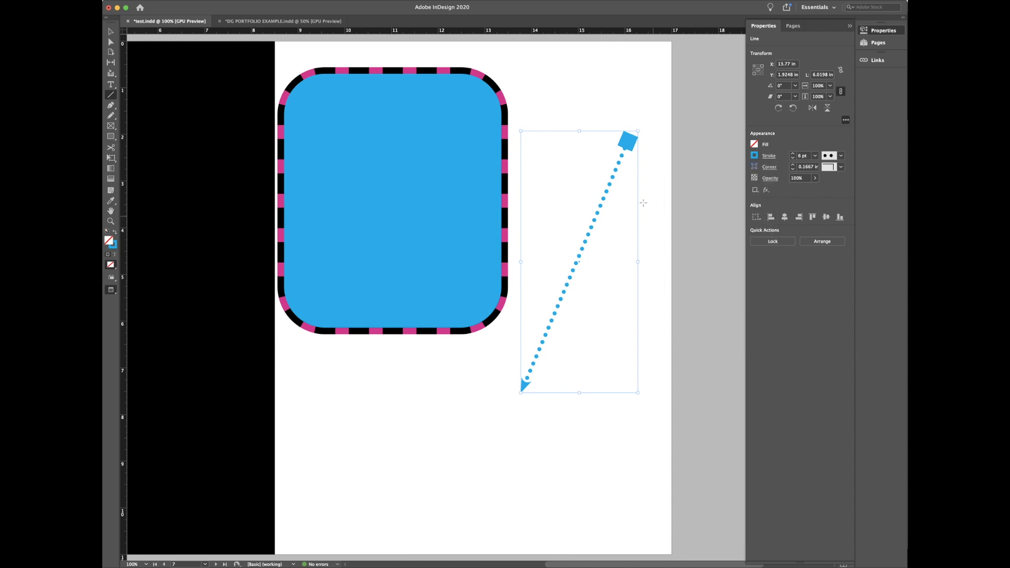
Step: Resize the dotted line's frame, stretching its lower end left and its upper end higher
key("v")
left_click_drag(520, 262, 556, 258)
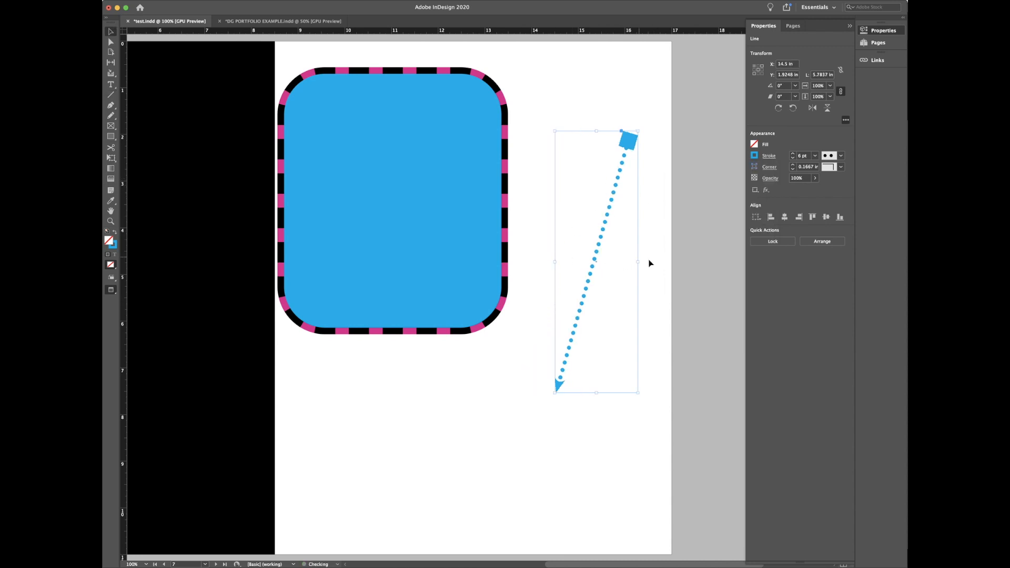
left_click_drag(637, 260, 662, 263)
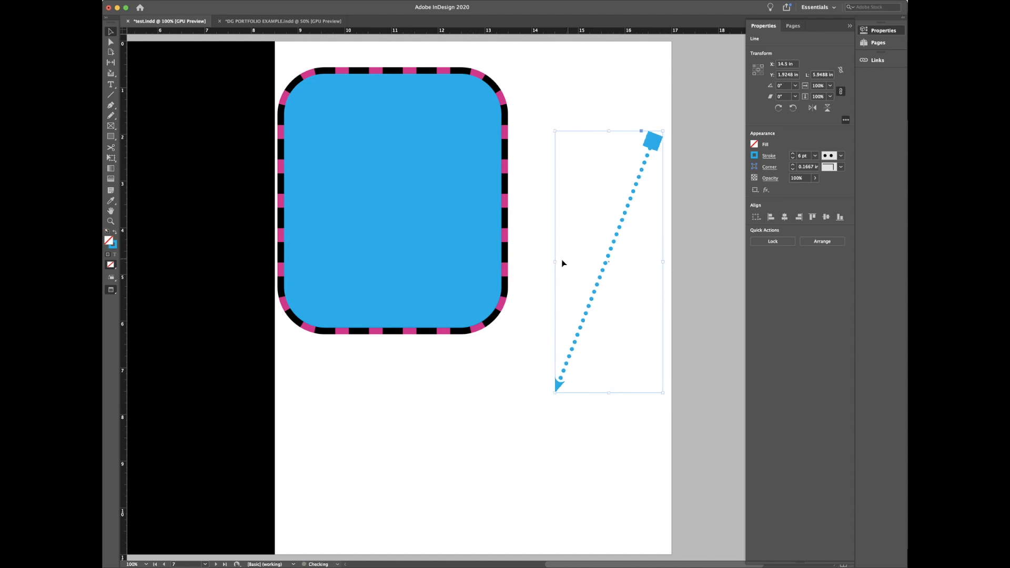
left_click_drag(555, 261, 535, 261)
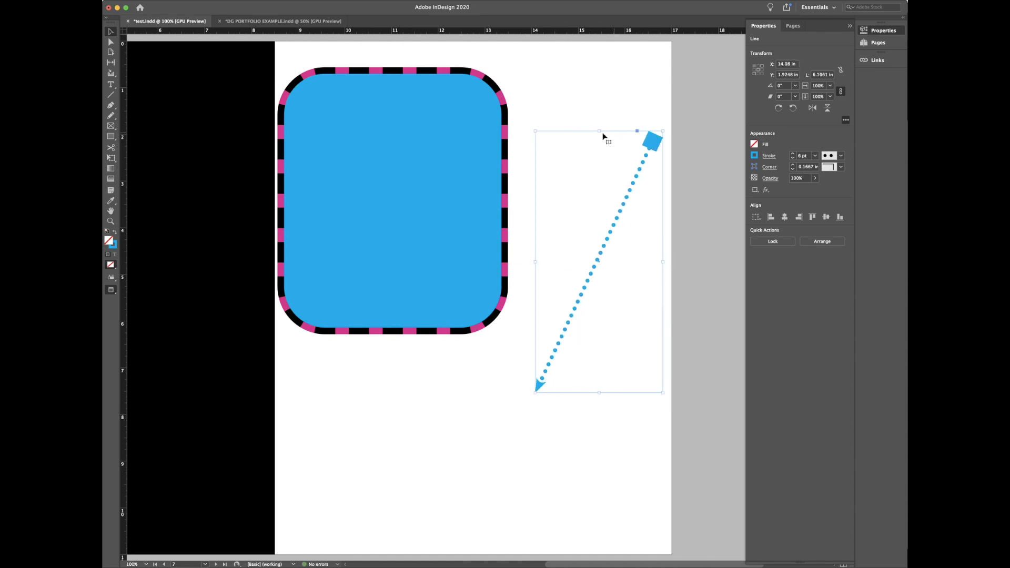
mouse_move(599, 131)
left_mouse_down()
mouse_move(600, 83)
mouse_move(599, 140)
left_mouse_up()
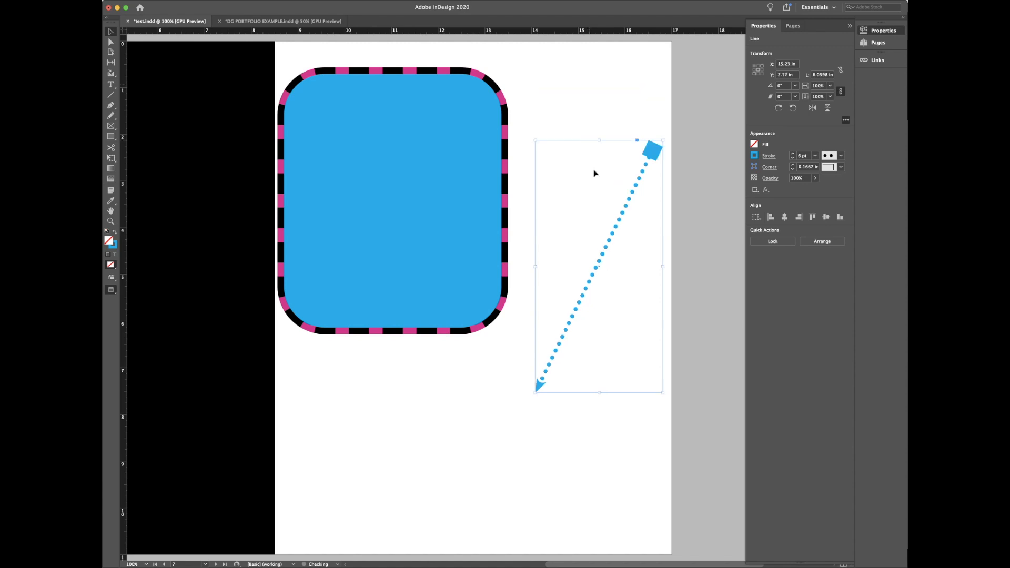
Step: Move the dotted arrow up and drag its arrowhead endpoint further left
double_click(610, 240)
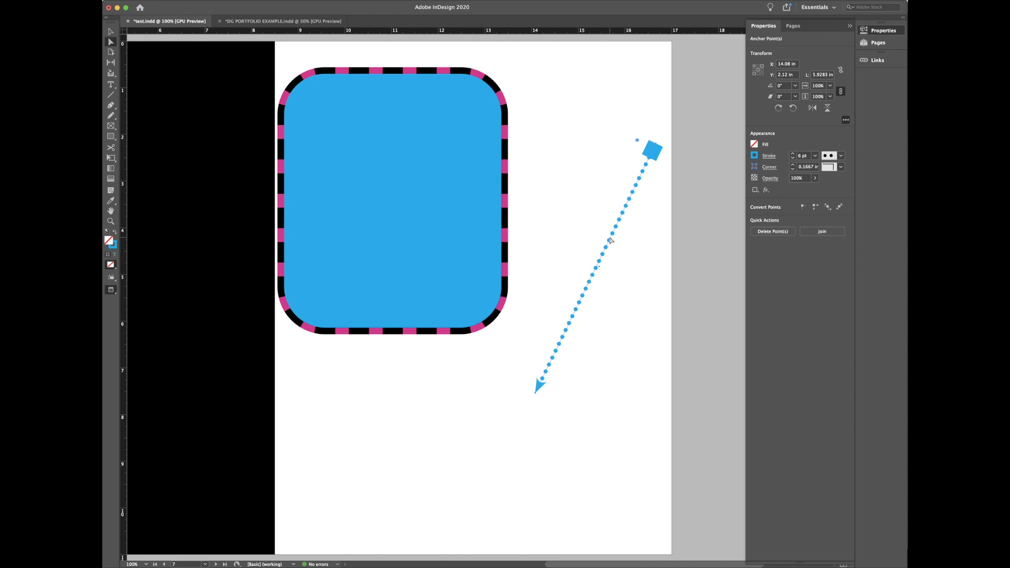
key("v")
left_click_drag(610, 240, 608, 218)
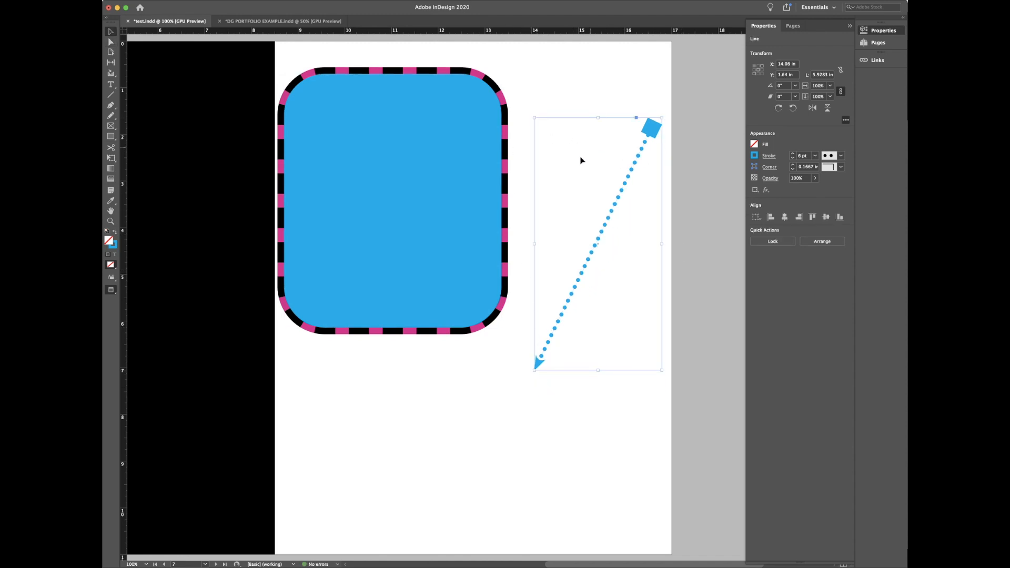
double_click(613, 228)
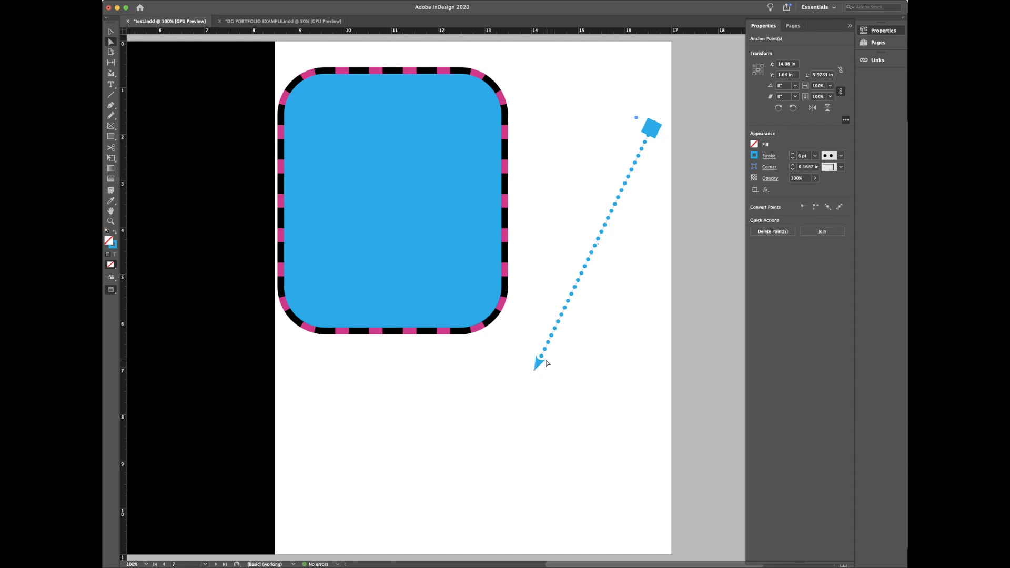
mouse_move(536, 370)
left_mouse_down()
mouse_move(534, 187)
mouse_move(541, 333)
mouse_move(580, 364)
mouse_move(535, 377)
left_mouse_up()
left_click(584, 410)
left_click(562, 325)
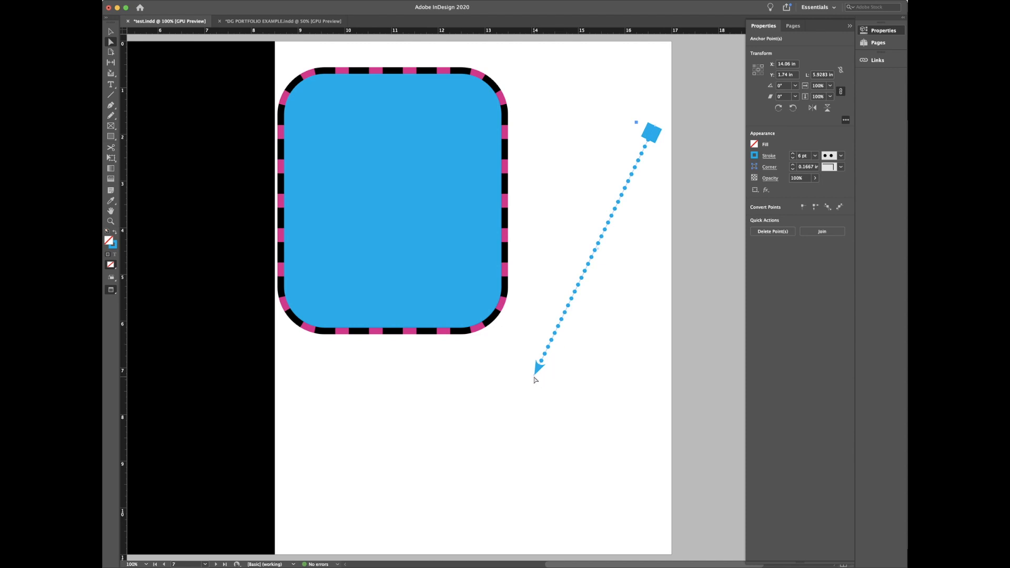
left_click(563, 421)
left_click_drag(538, 364, 485, 377)
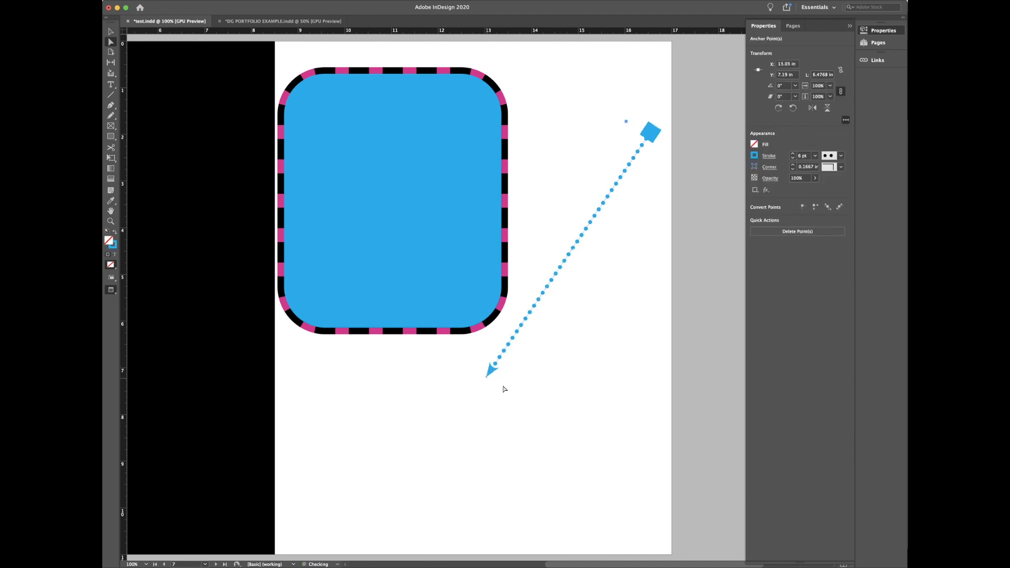
Step: Place the arrowhead endpoint onto the blue frame's right edge
key("v")
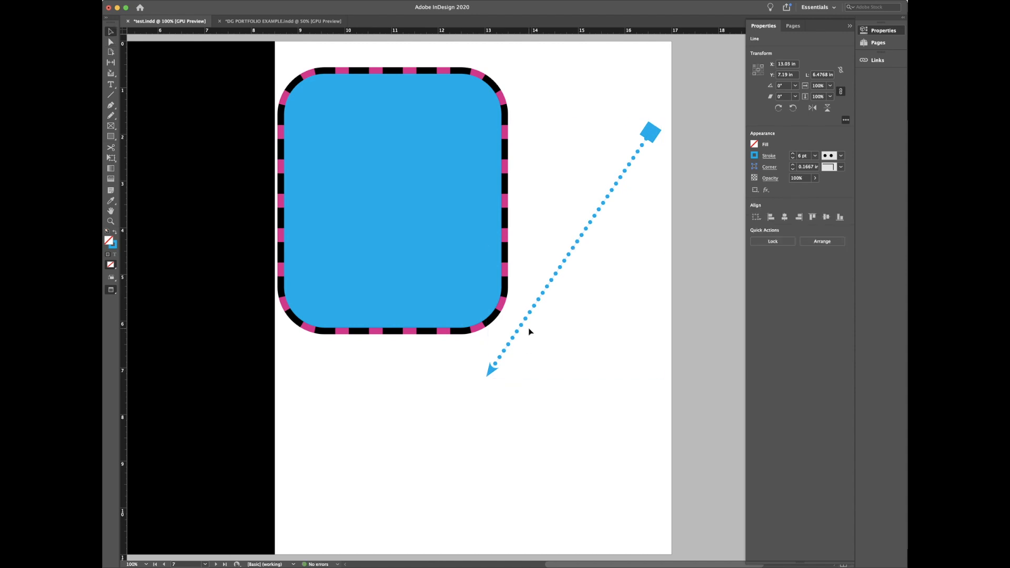
left_click(529, 329)
left_click(532, 310)
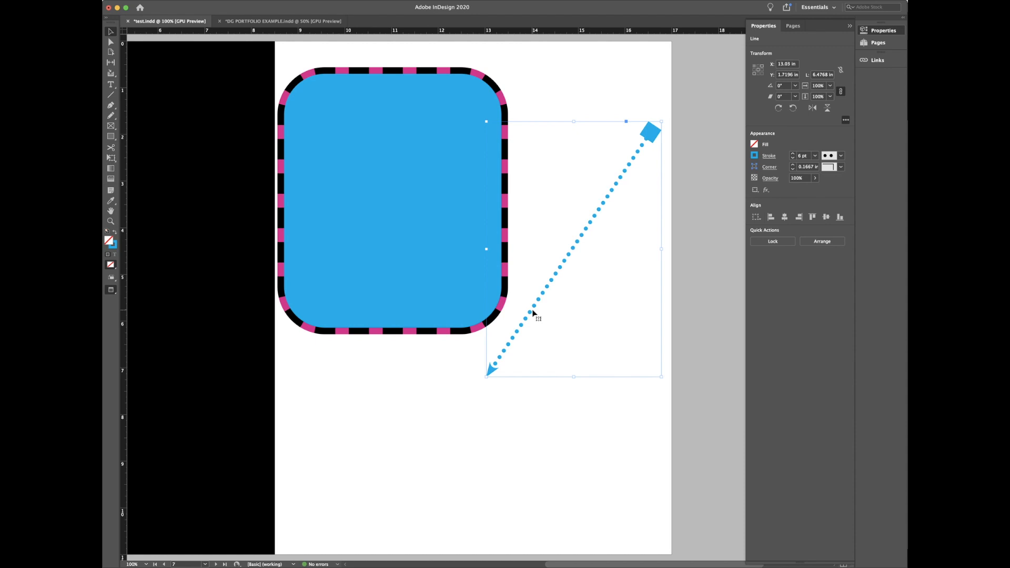
key("a")
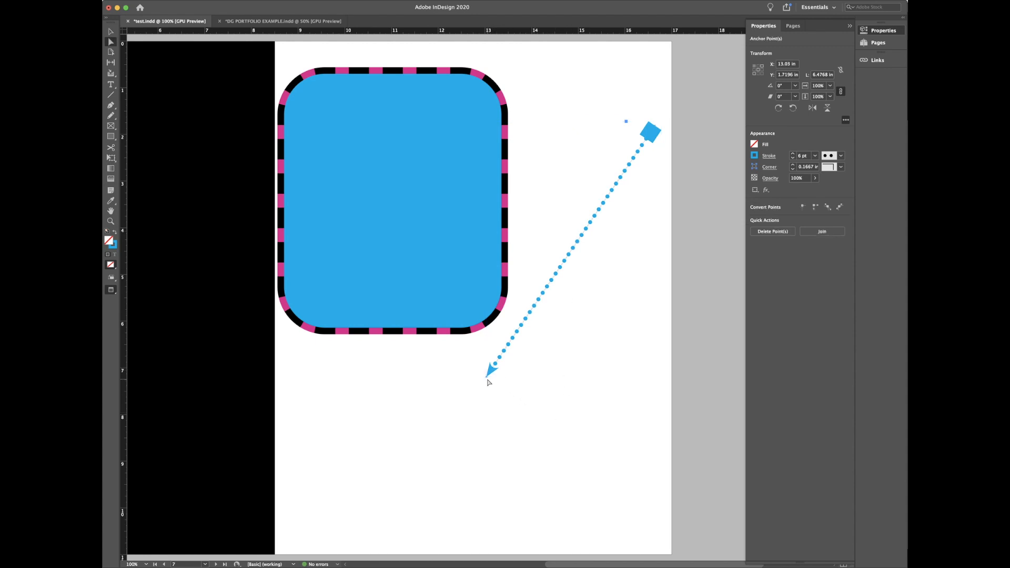
left_click(507, 412)
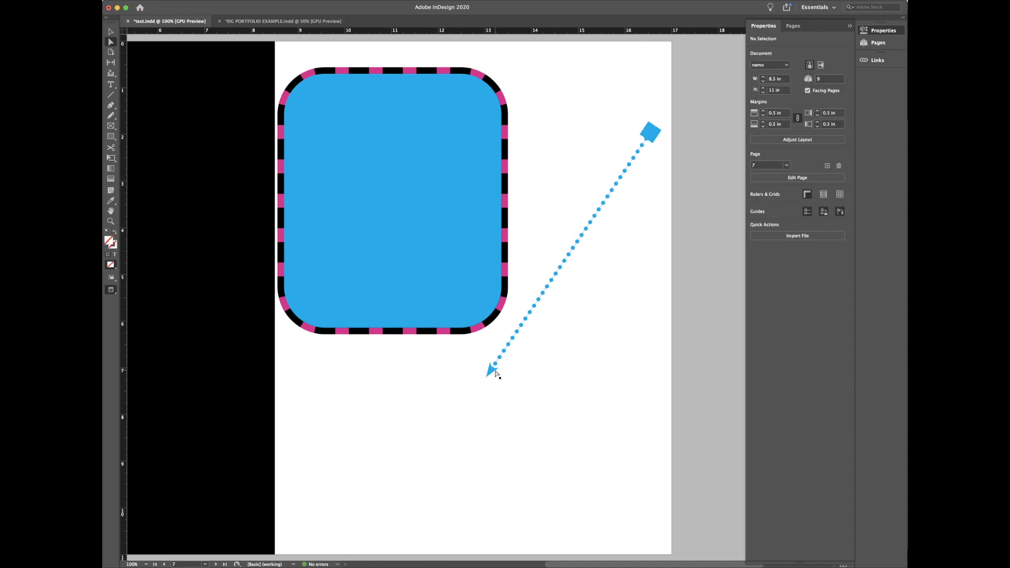
left_click_drag(495, 373, 504, 175)
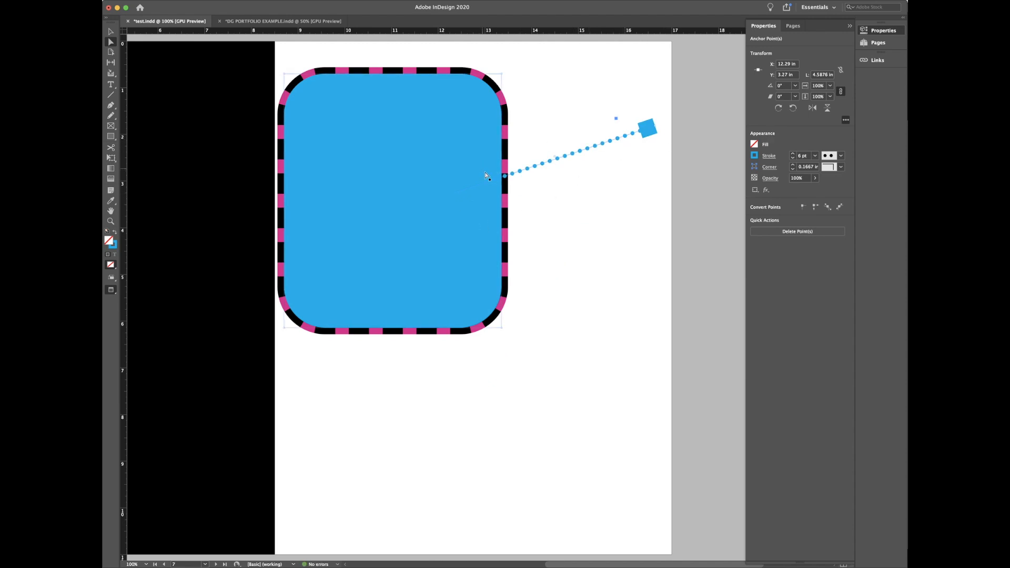
Step: Make the arrow's stroke [Black] and drag its endpoints so it points down beside the rectangle
left_click(754, 156)
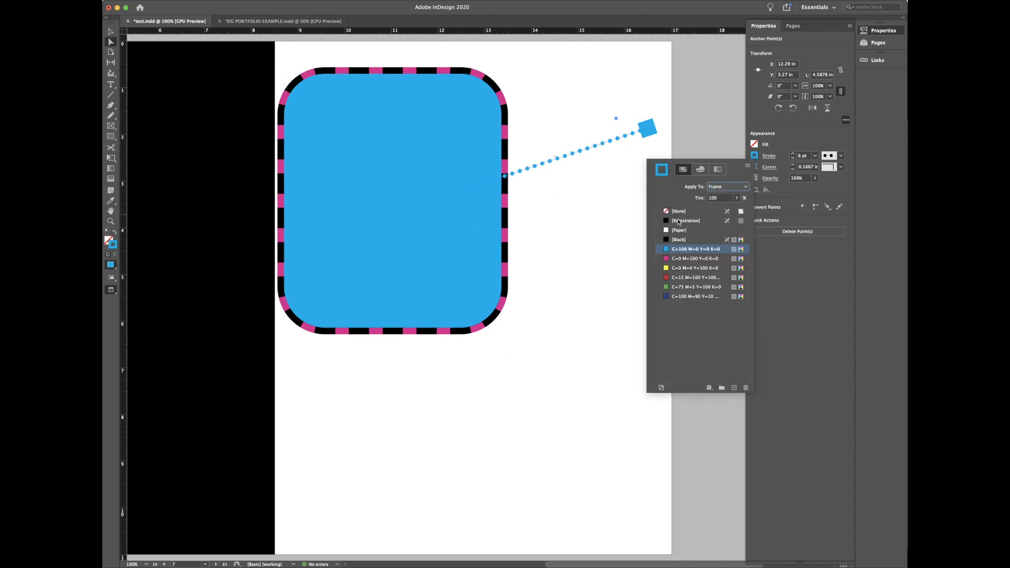
left_click(678, 239)
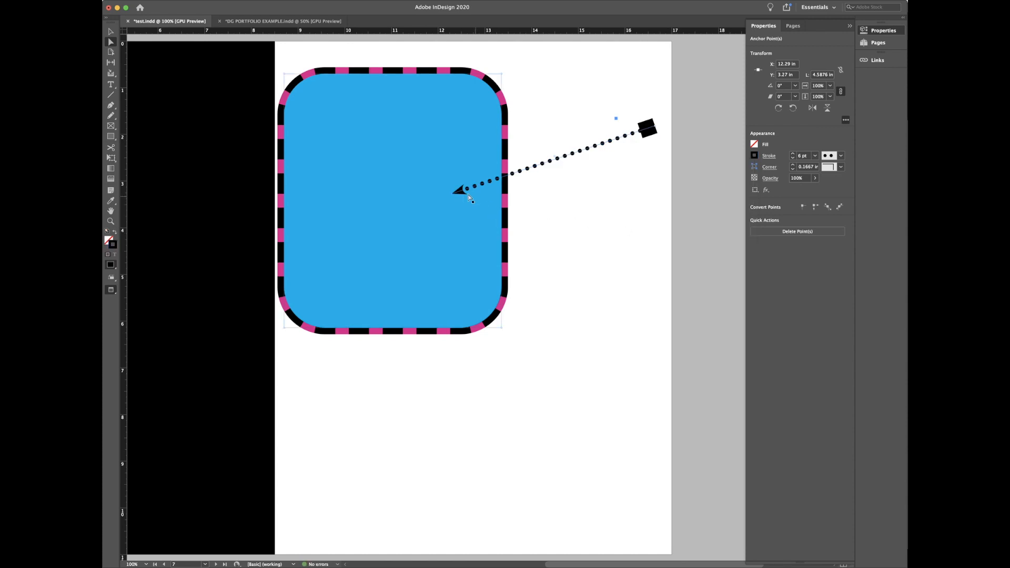
left_click_drag(456, 196, 605, 255)
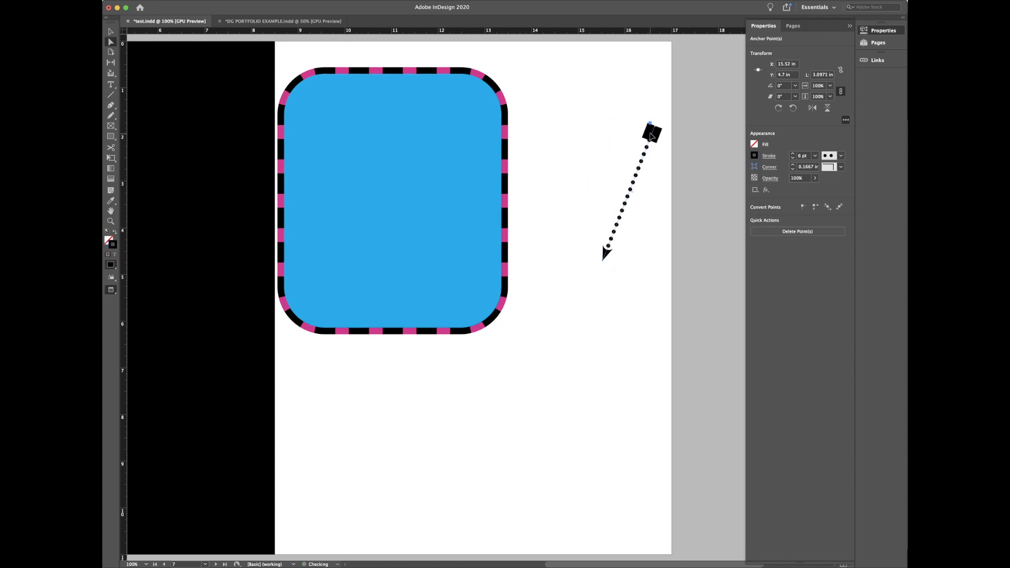
left_click(650, 124)
left_click_drag(629, 124, 545, 111)
left_click_drag(602, 260, 565, 275)
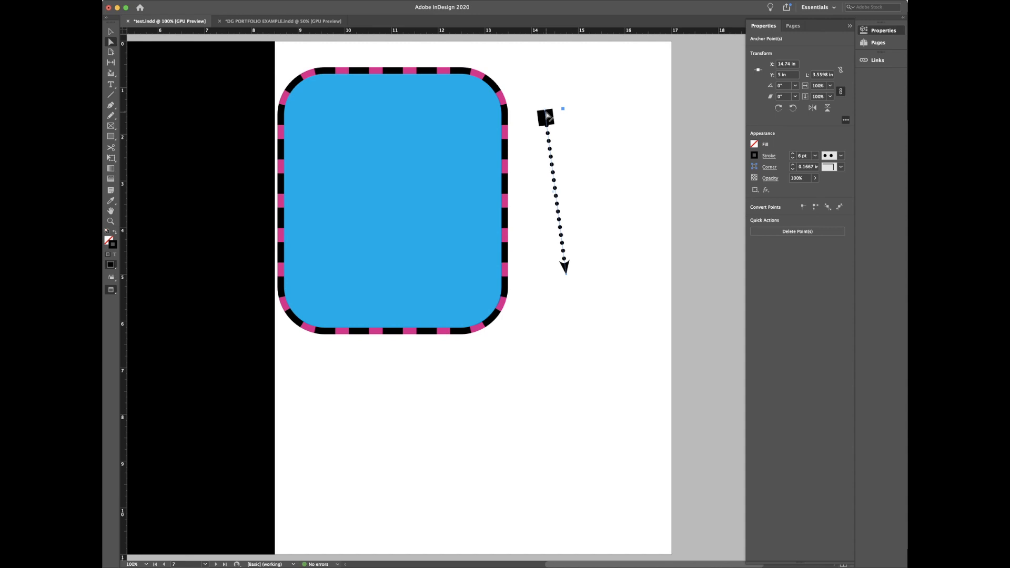
key("super+equal")
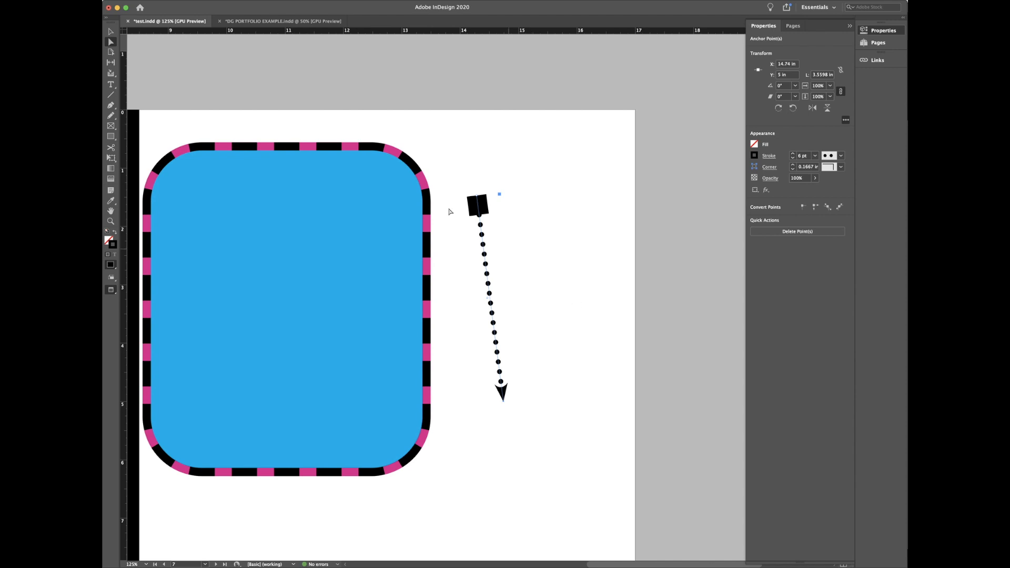
Step: Put a CircleSolid at the arrow's start and reduce its stroke weight to 3 pt
left_click(774, 157)
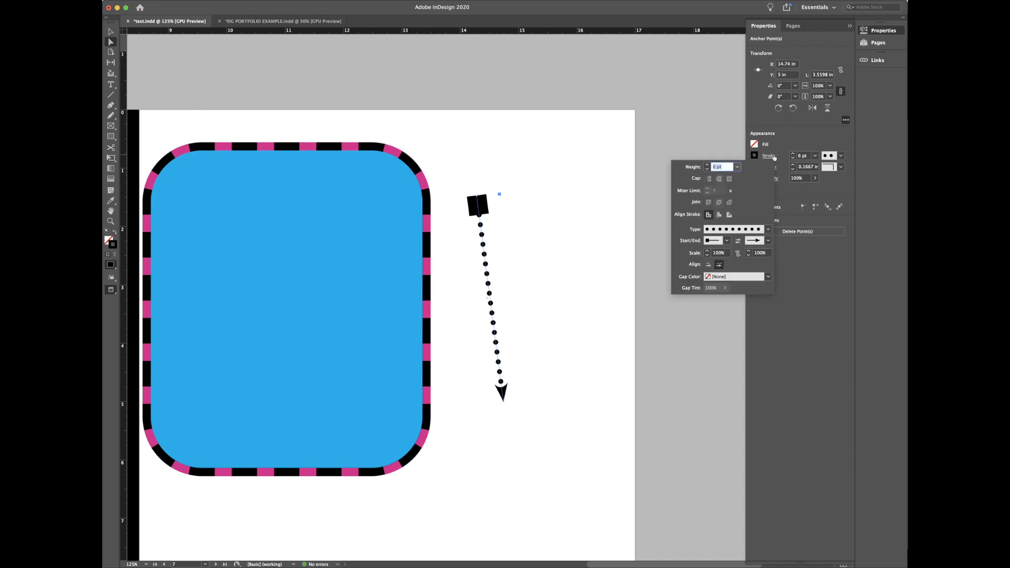
left_click(727, 240)
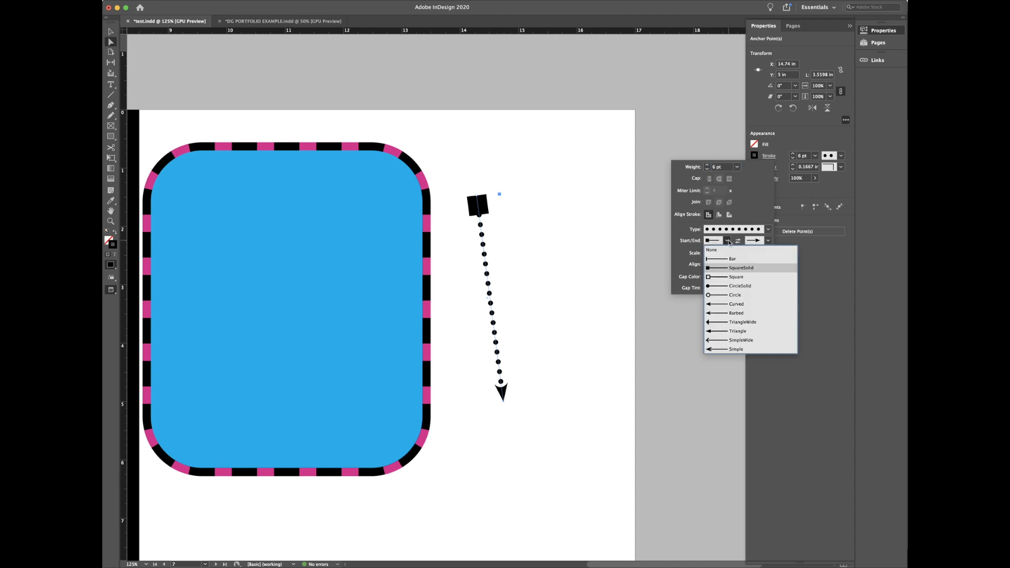
left_click(725, 286)
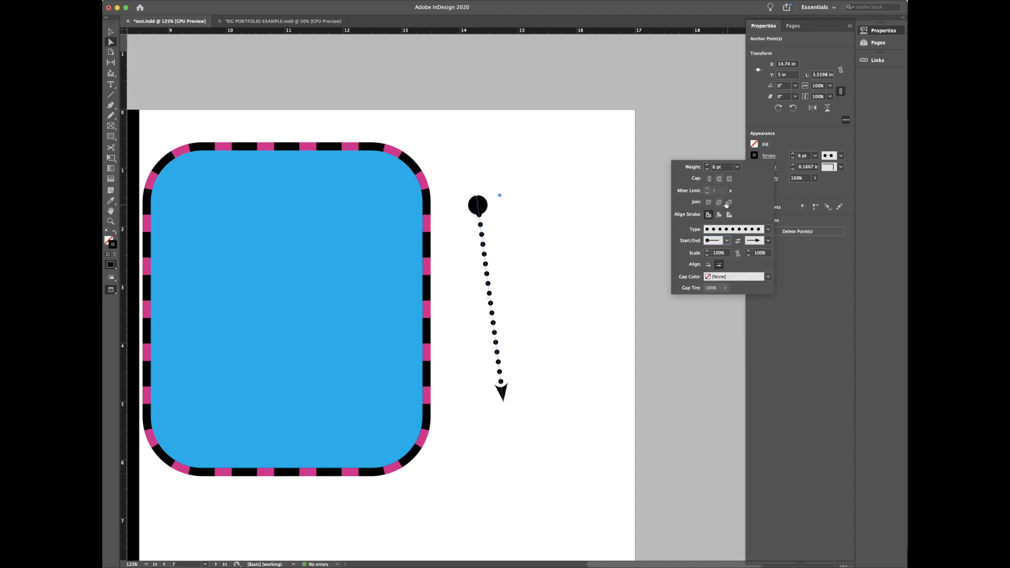
left_click(707, 169)
left_click(707, 170)
left_click(707, 170)
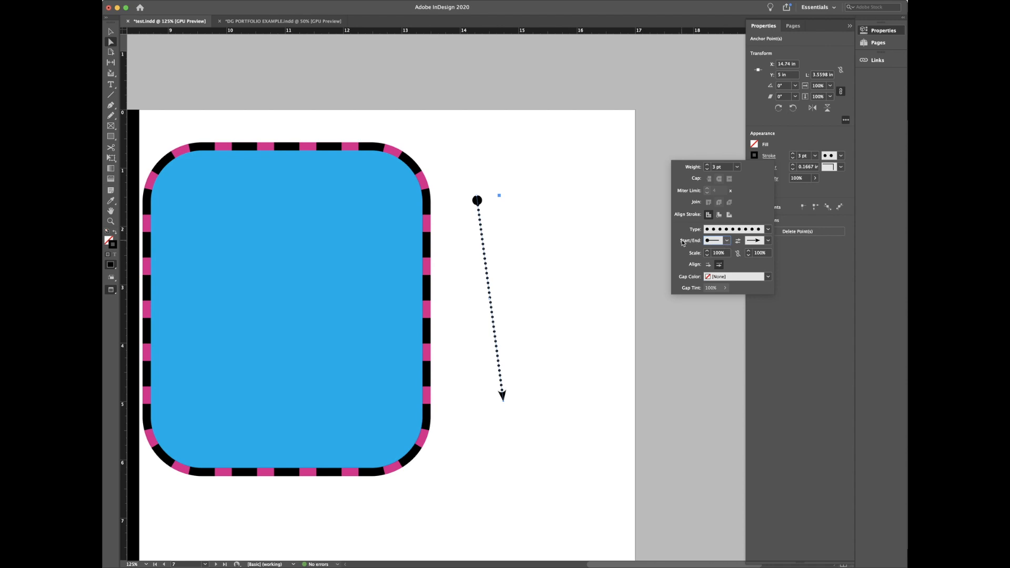
Step: Scale the start circle down to 50%
left_click(707, 255)
left_click(707, 255)
left_click_drag(723, 253, 699, 250)
type("50")
key("Return")
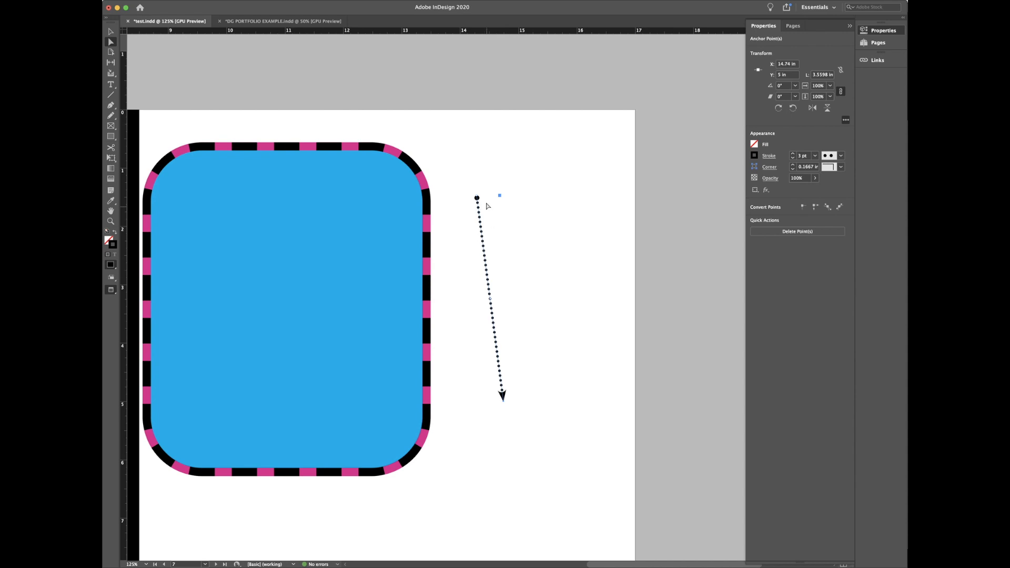
left_click(766, 156)
Step: Jump to page 1 from the Pages panel, zoom out to 75%, and save the document
left_click(875, 43)
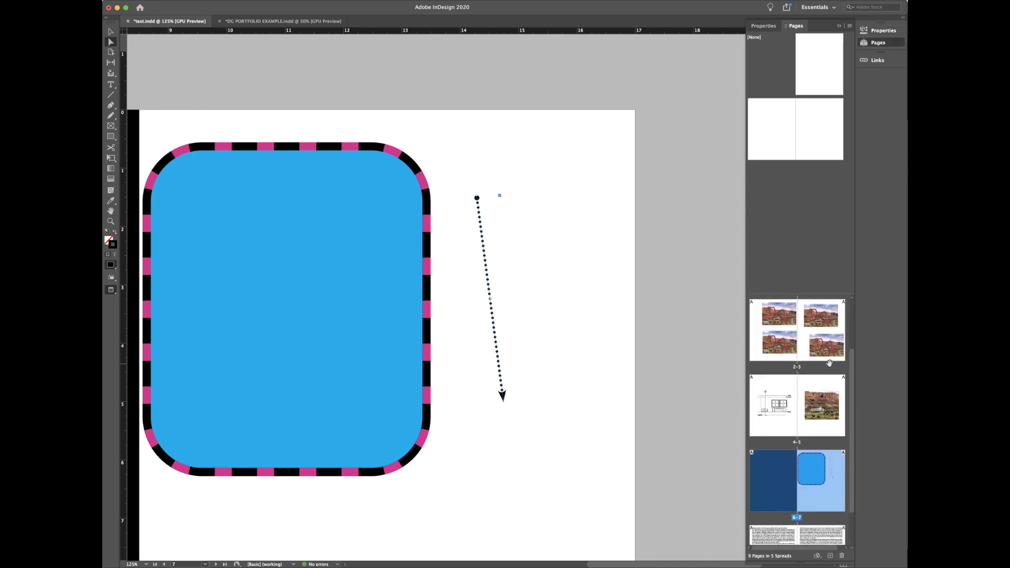
scroll(829, 363, "up", 3)
double_click(827, 334)
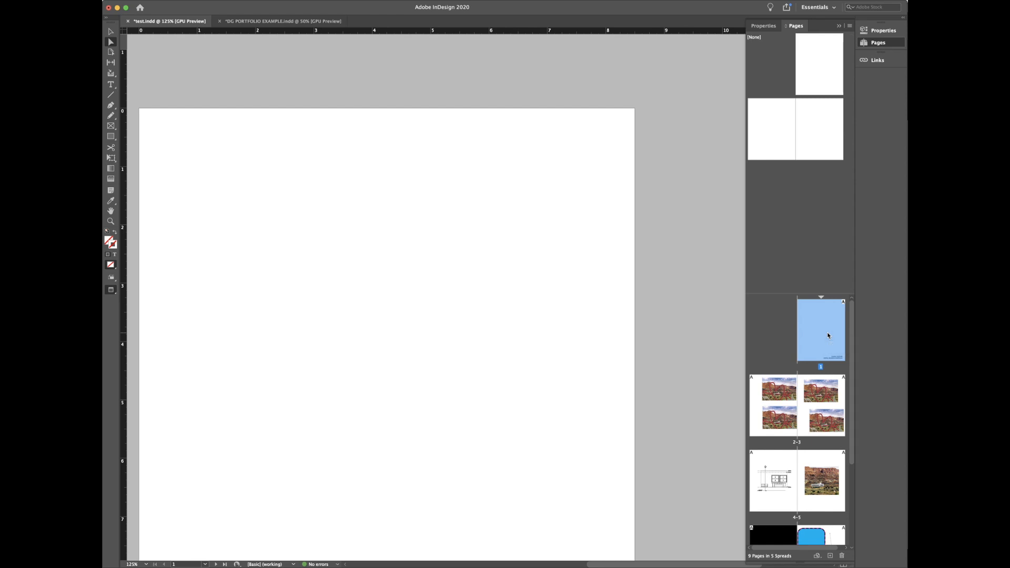
key("super+minus")
key("super+minus")
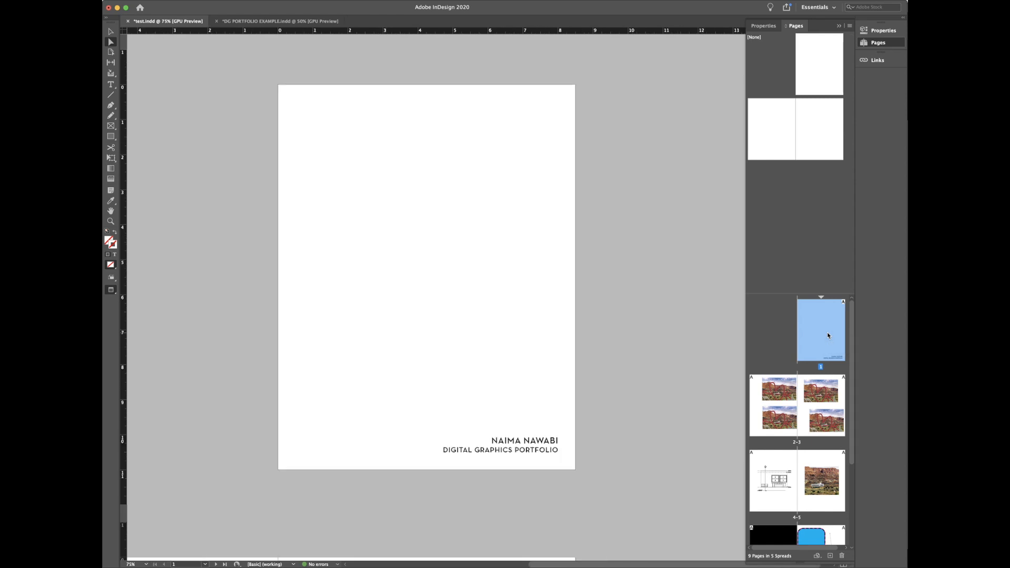
scroll(827, 398, "down", 5)
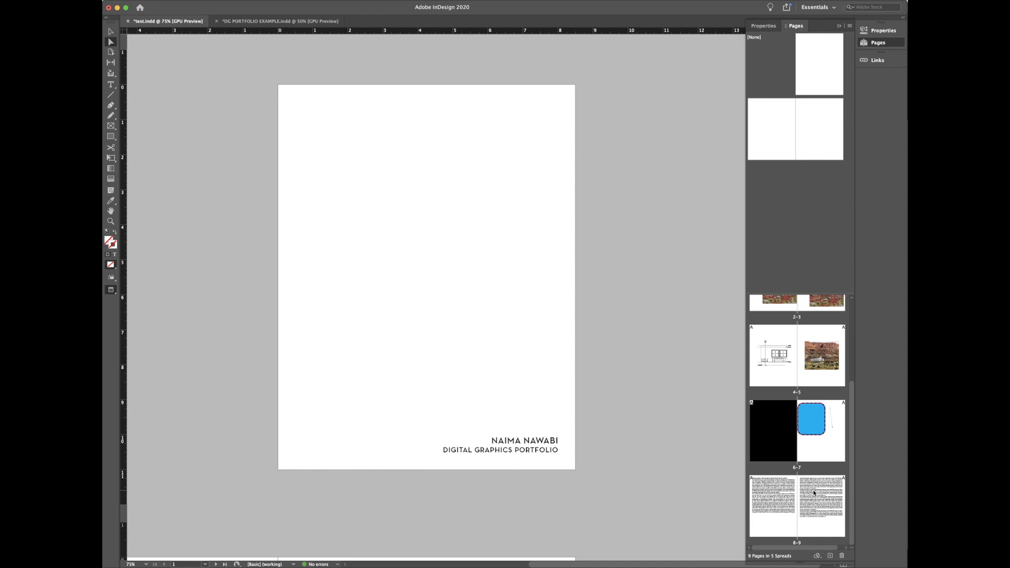
scroll(815, 489, "up", 3)
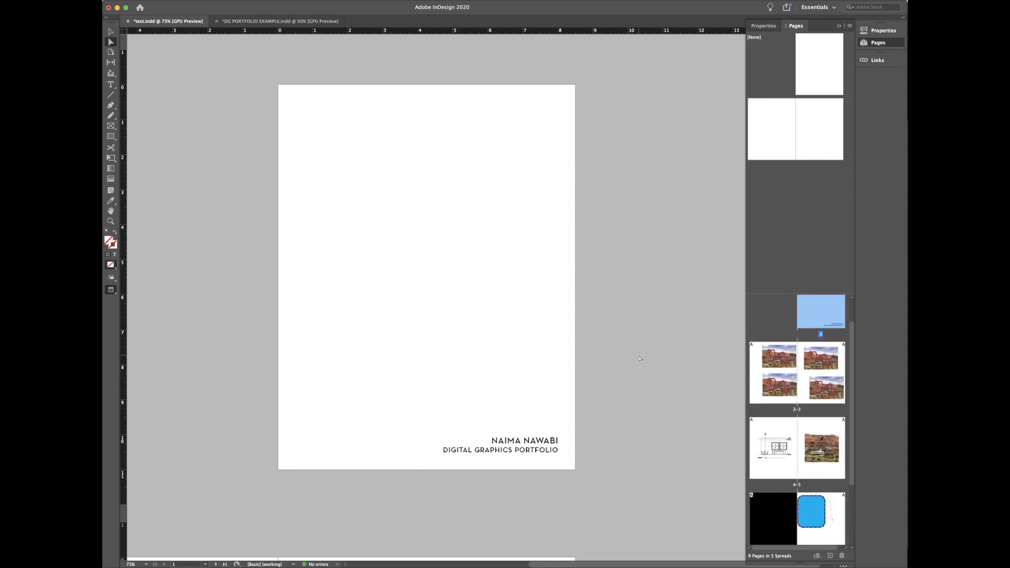
key("super+s")
Step: Briefly switch to another application, then return to InDesign and scroll back to page 1
left_click(393, 567)
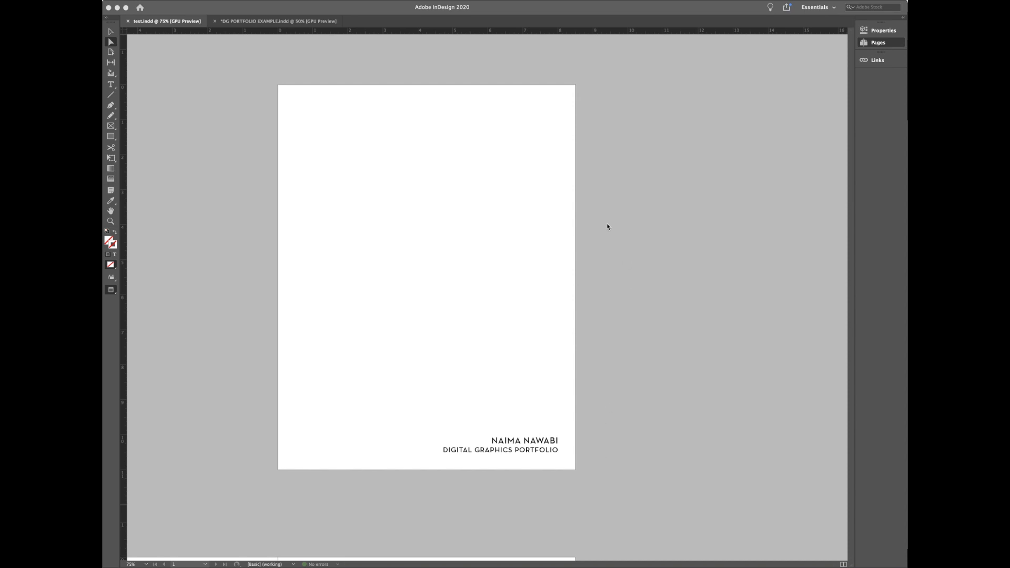
scroll(652, 347, "down", 15)
scroll(652, 347, "up", 1)
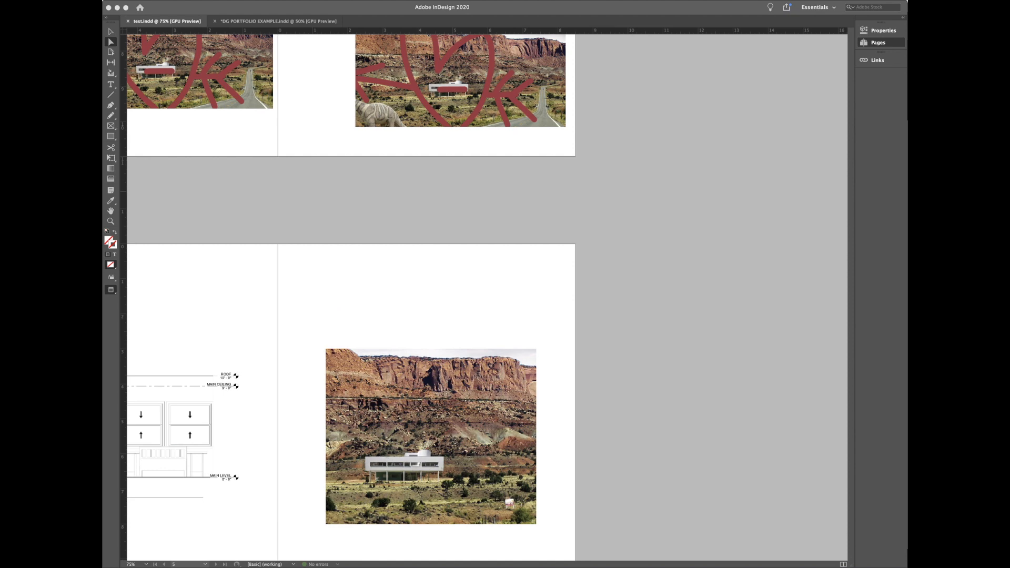
left_click(546, 566)
scroll(546, 565, "left", 10)
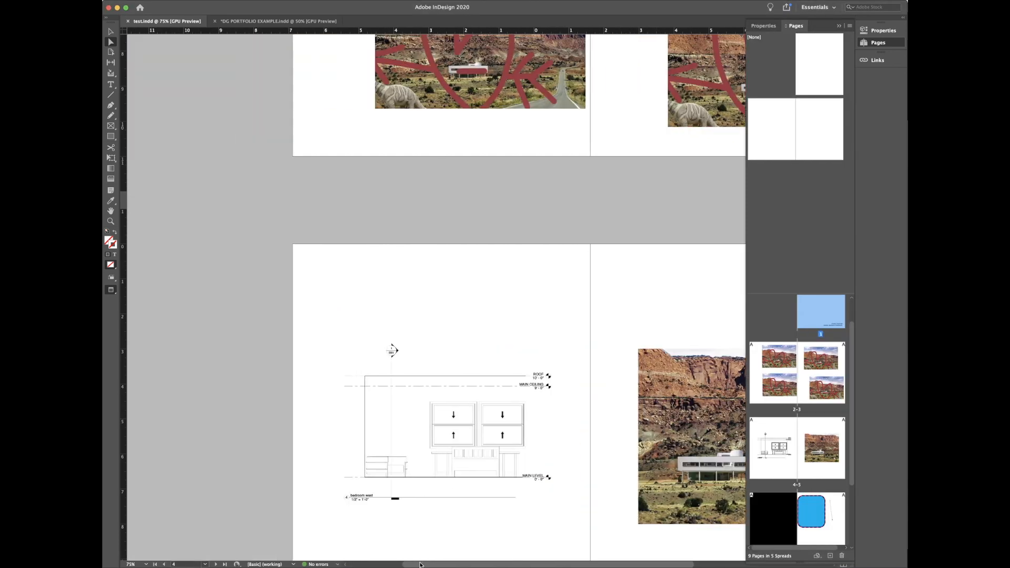
scroll(624, 478, "right", 5)
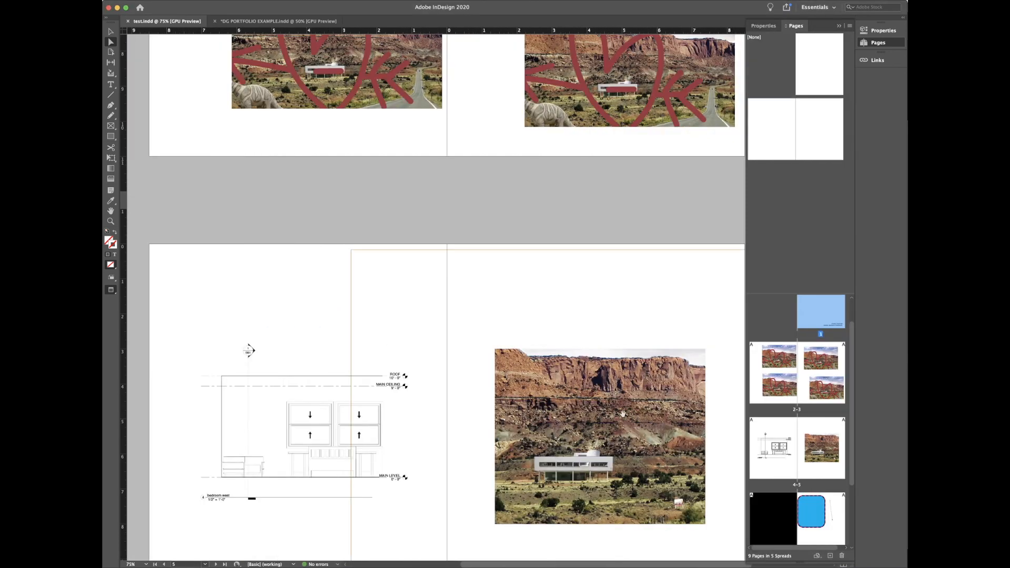
scroll(544, 219, "up", 12)
scroll(544, 219, "up", 6)
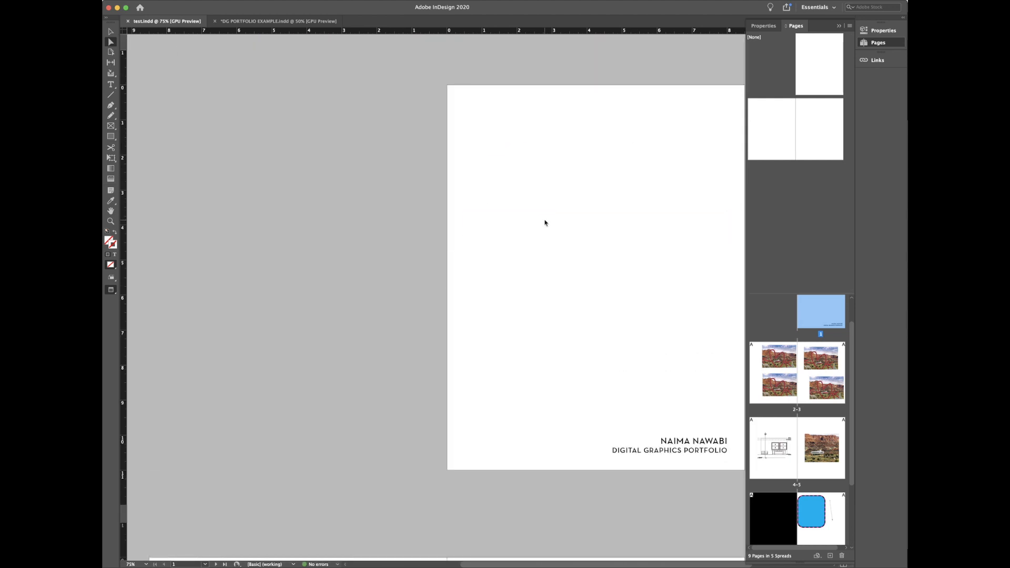
Step: Start an export and switch the format from JPEG to Adobe PDF (Print) as test.pdf
key("super+e")
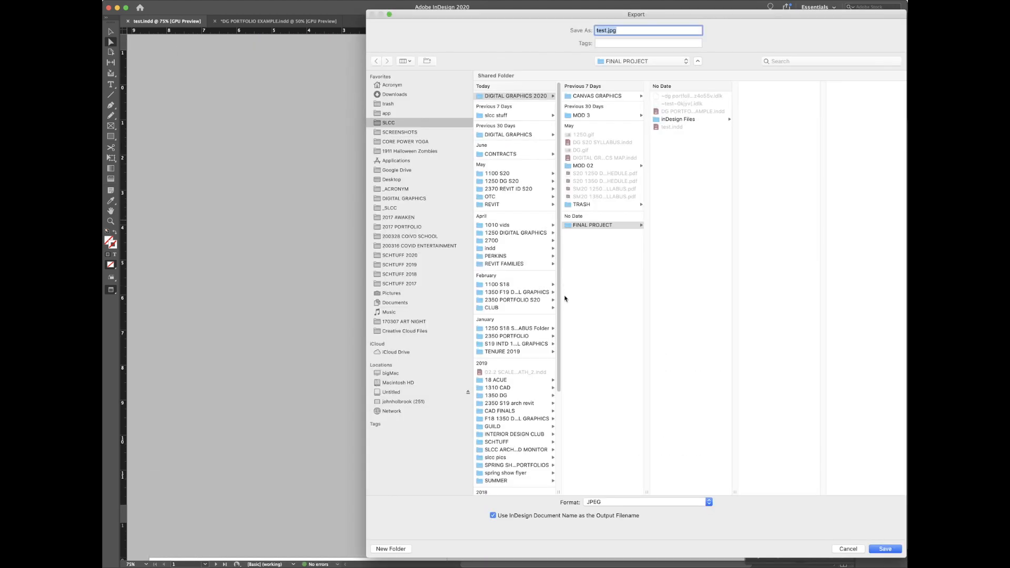
left_click(620, 505)
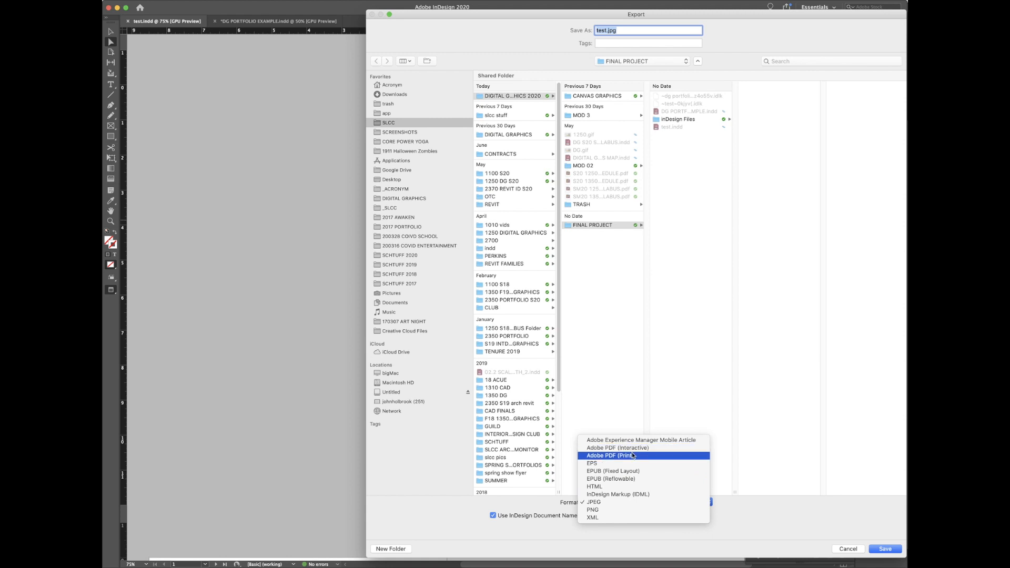
left_click(597, 455)
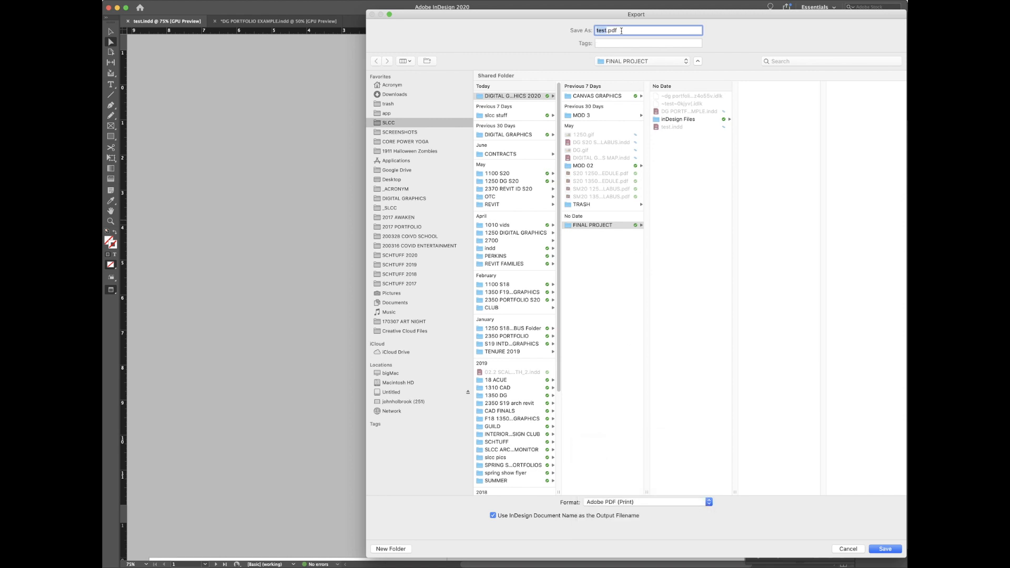
Step: Save as test.pdf and export with High Quality Print after reviewing General and Compression settings
left_click(897, 550)
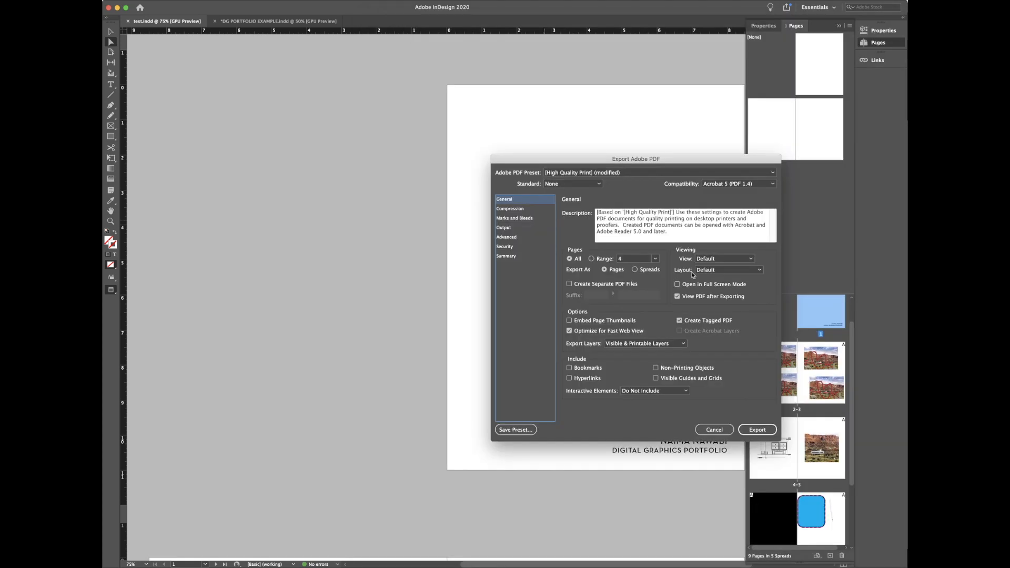
left_click_drag(648, 161, 518, 130)
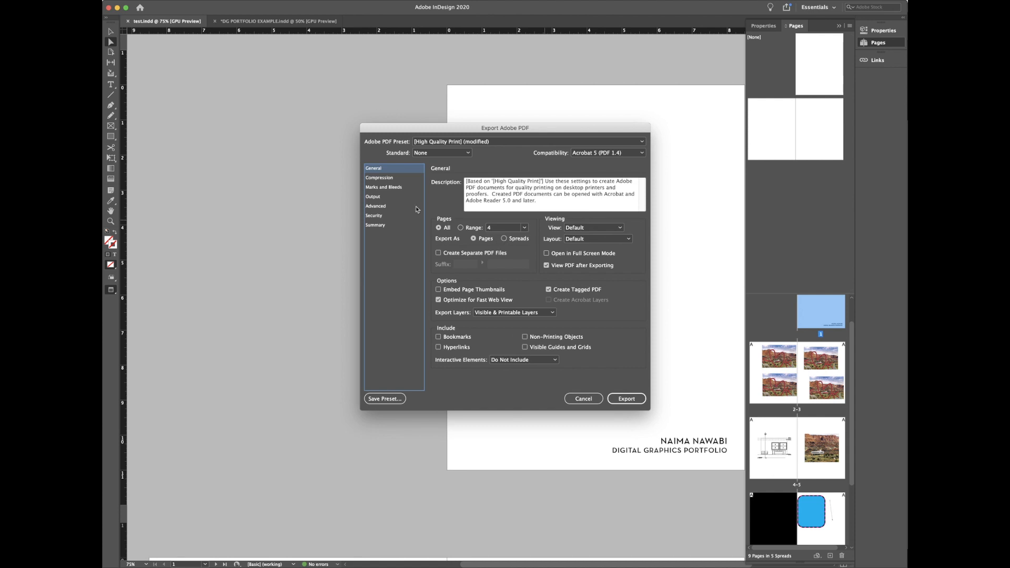
left_click(390, 178)
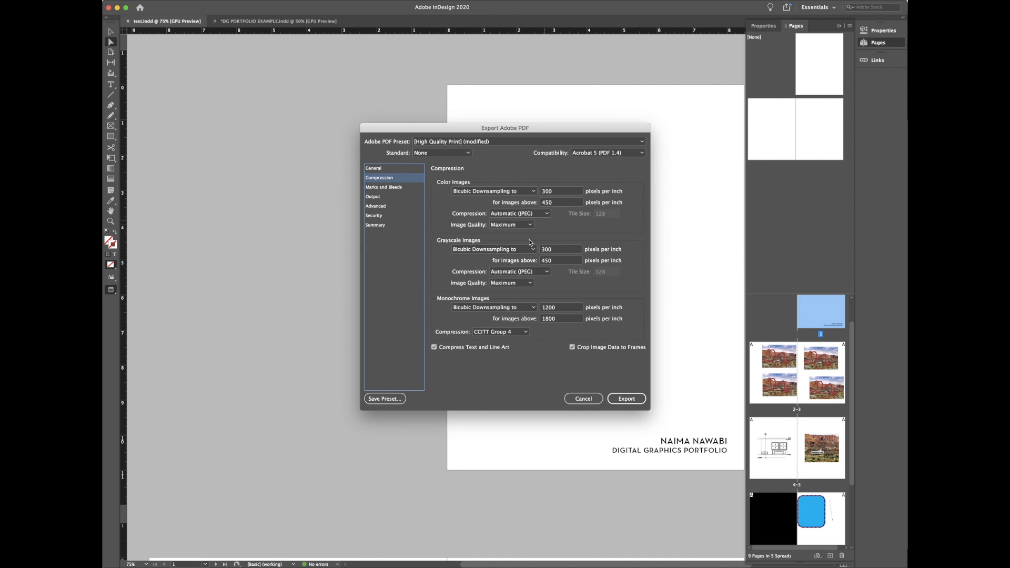
left_click(400, 170)
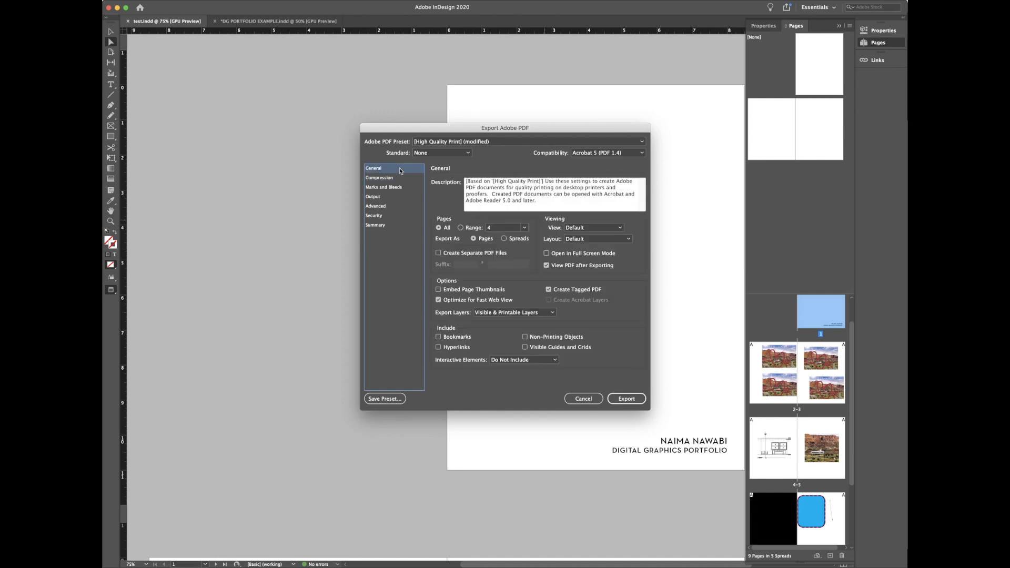
left_click(637, 400)
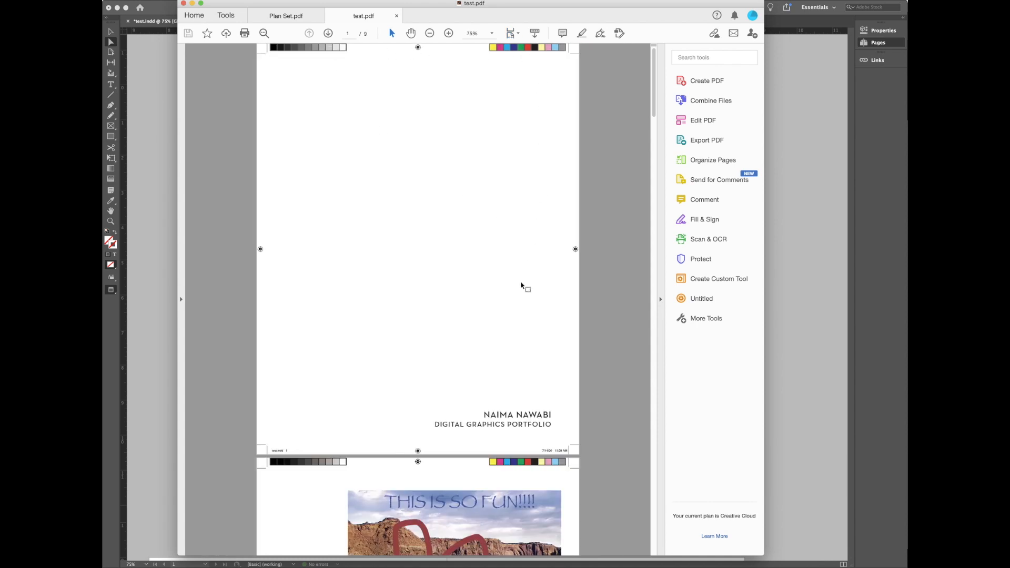
Step: Review test.pdf's nine pages with printer's marks down to page 9, then close Acrobat
scroll(521, 285, "down", 15)
scroll(521, 284, "down", 15)
scroll(521, 285, "down", 5)
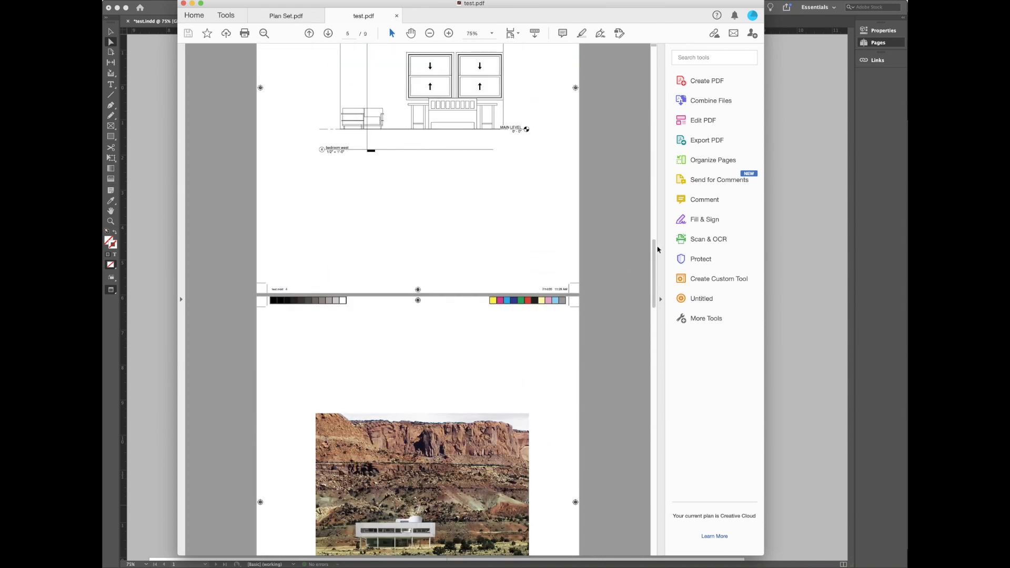
left_click_drag(656, 244, 656, 293)
left_click_drag(653, 409, 665, 22)
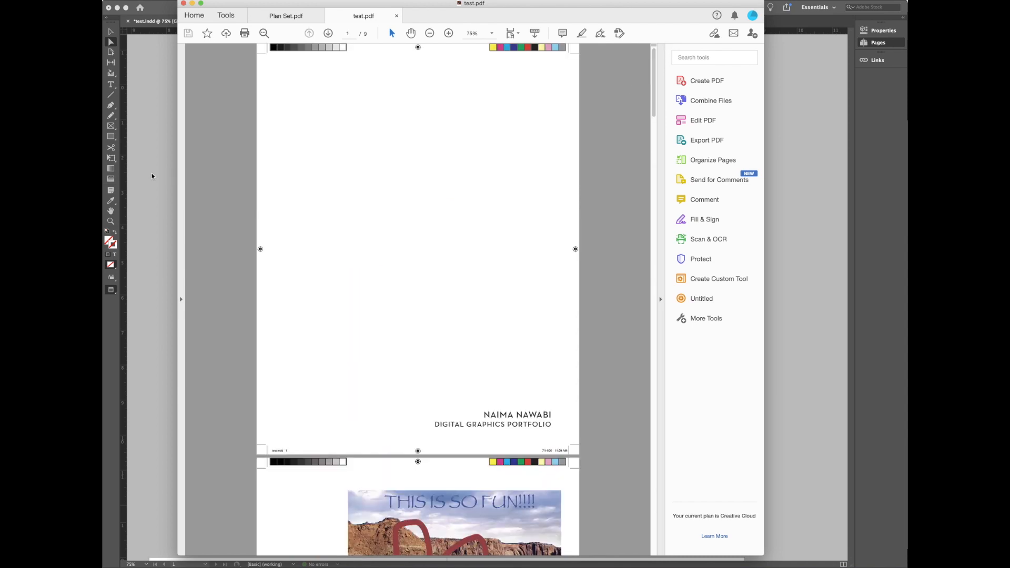
left_click(152, 176)
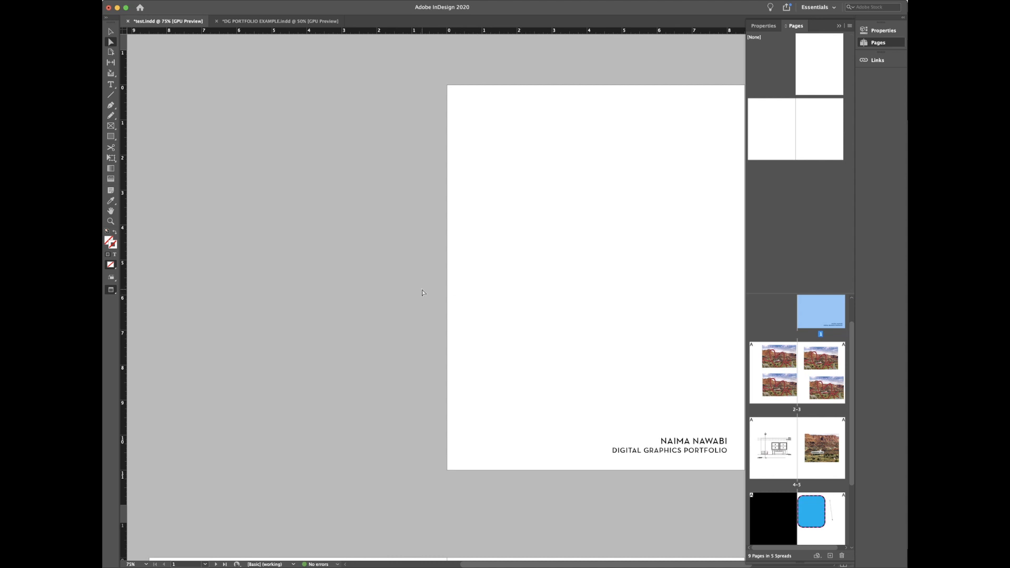
Step: Reopen the Export dialog with Cmd+E, set to save test.pdf as Adobe PDF (Print)
key("super+e")
key("Return")
scroll(420, 399, "down", 10)
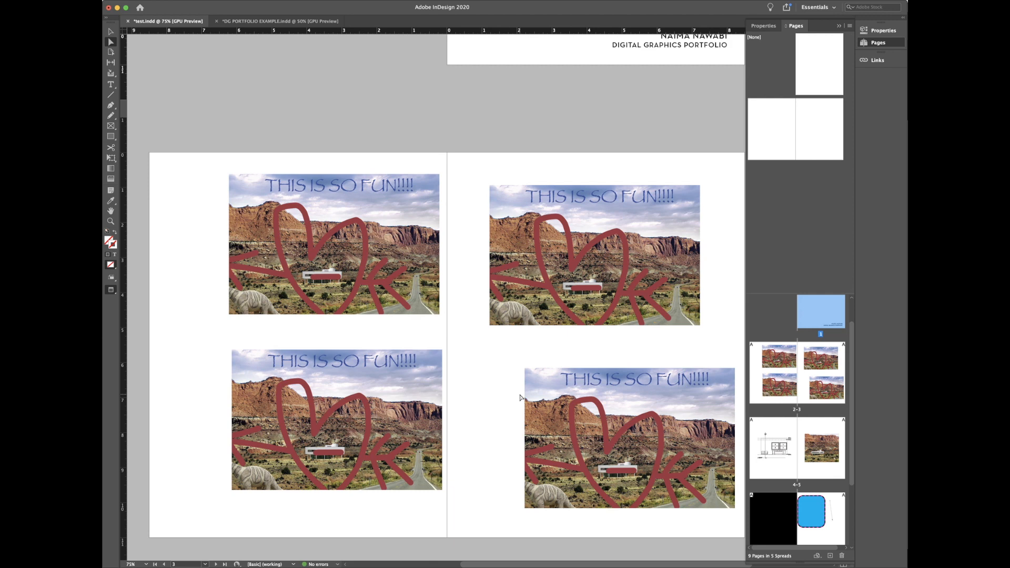
key("super+e")
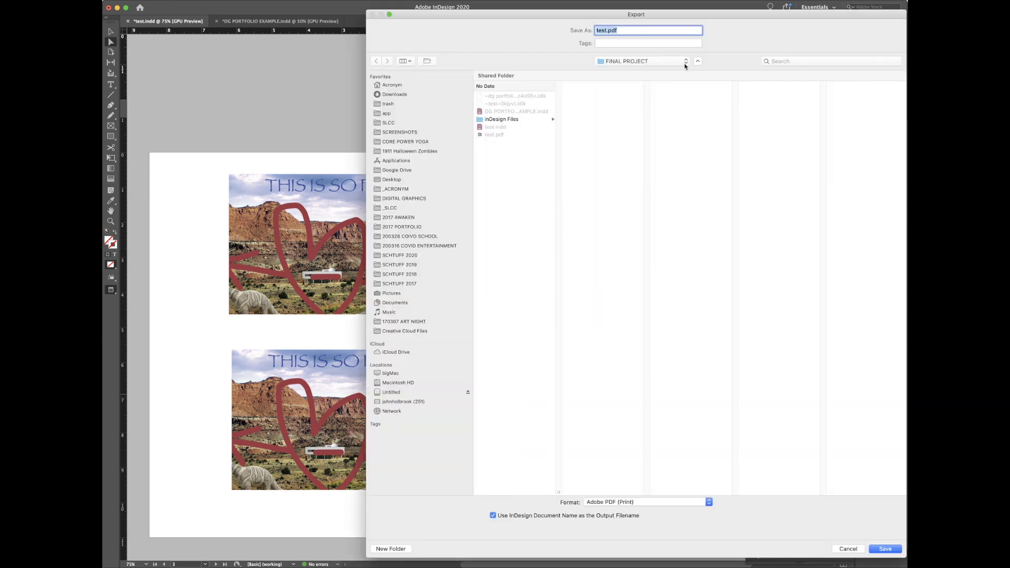
Step: Name the exported file 'test spreads'
left_click(607, 30)
type("spreads")
key("Return")
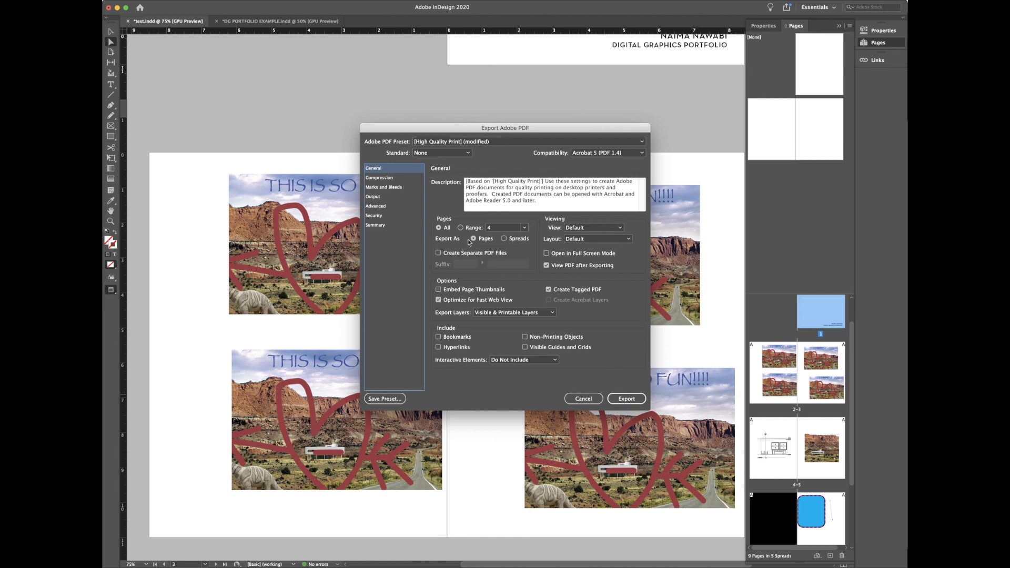
Step: Export the PDF as spreads with all printer's marks turned off
left_click(503, 239)
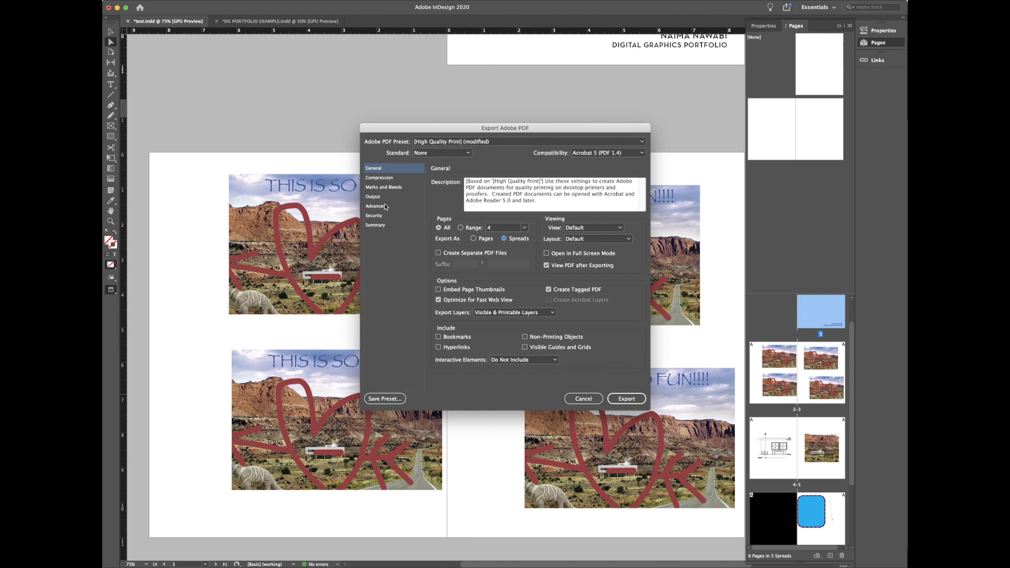
left_click(393, 190)
left_click(438, 191)
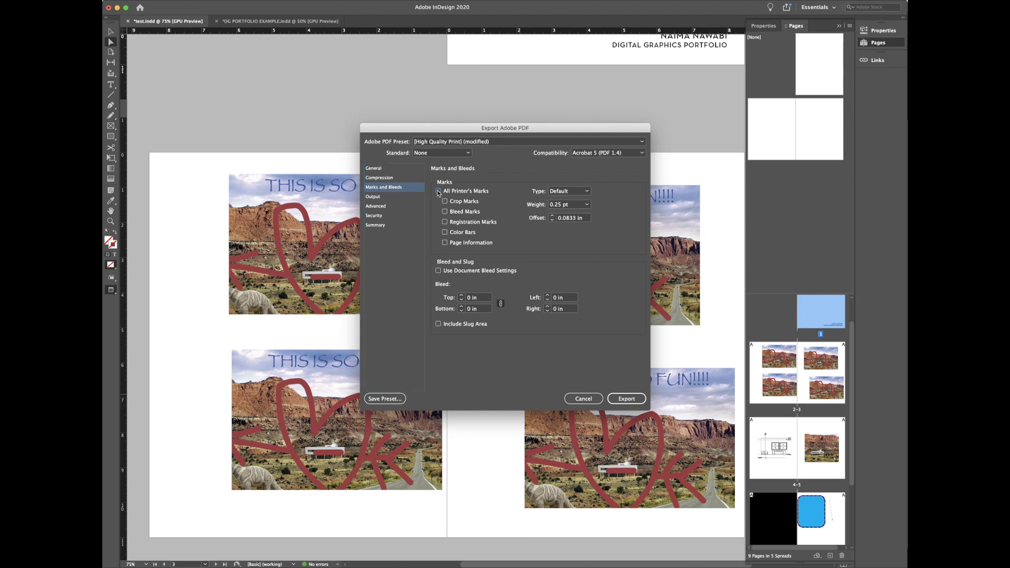
left_click(396, 169)
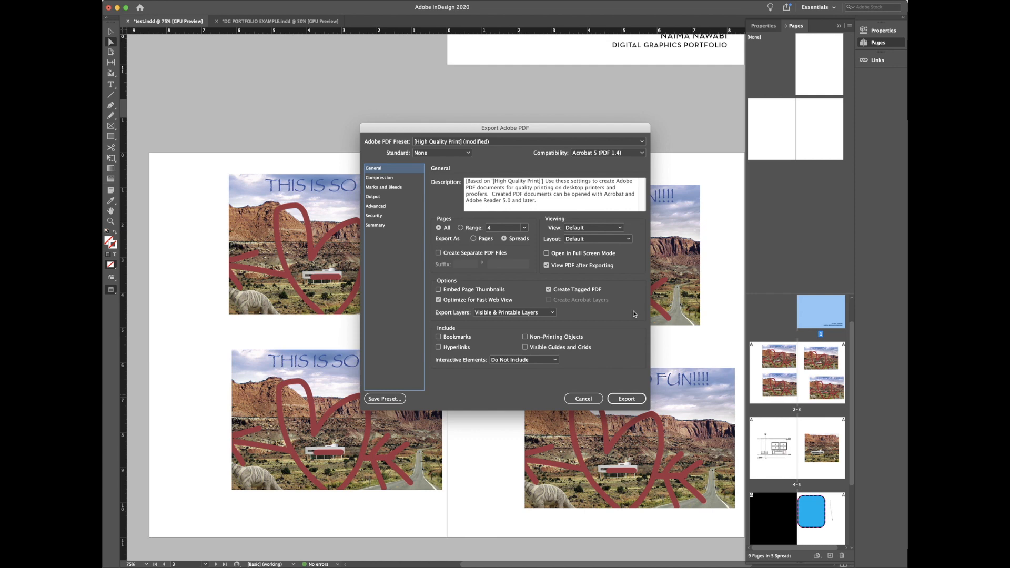
left_click(626, 399)
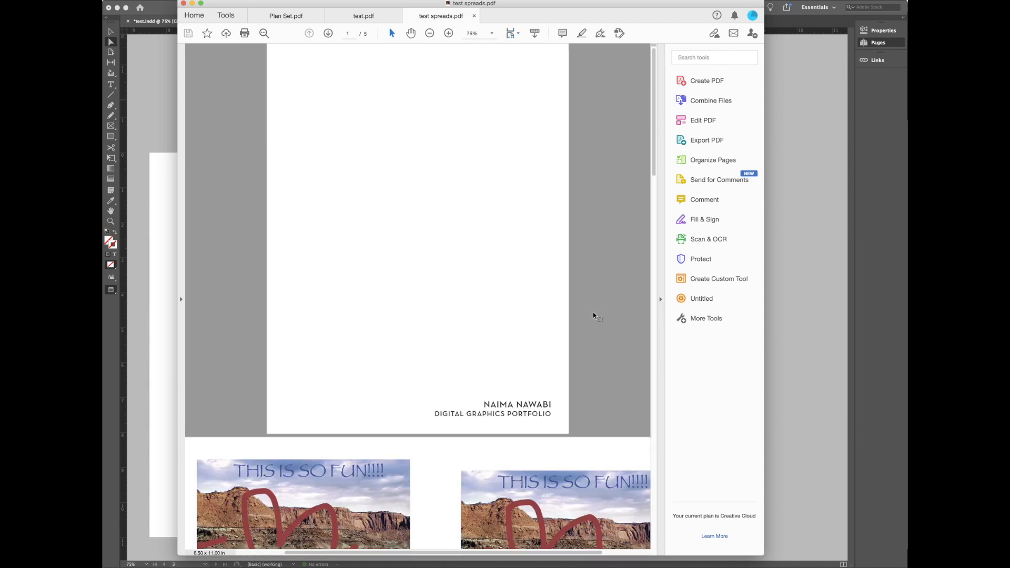
key("super+minus")
key("super+minus")
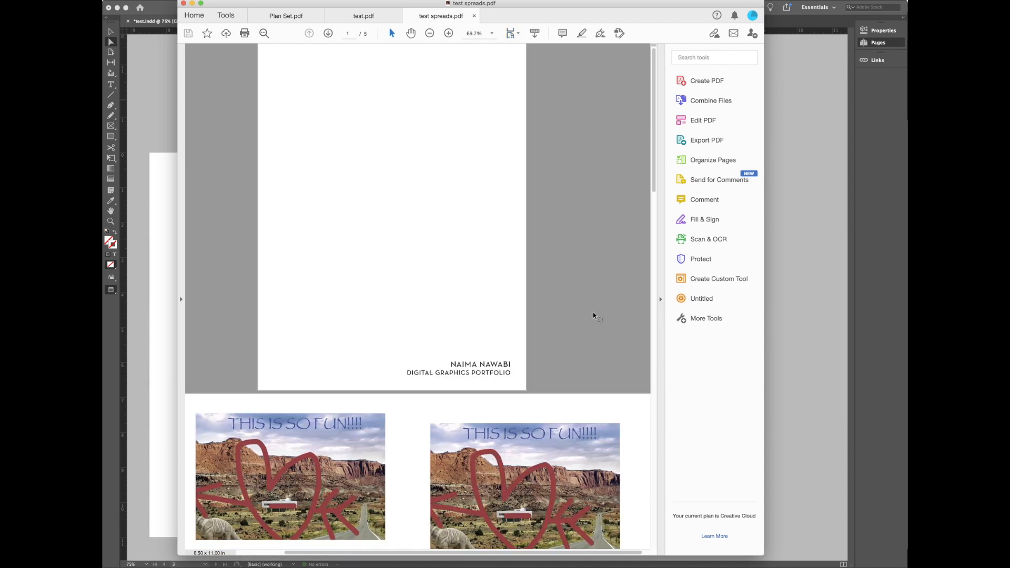
key("super+minus")
scroll(595, 315, "down", 5)
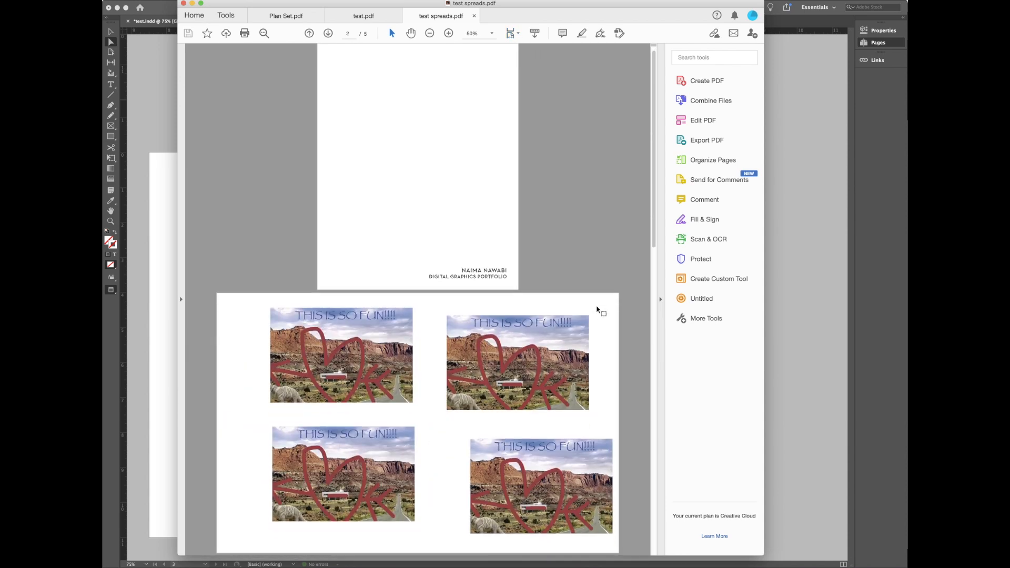
scroll(596, 307, "down", 5)
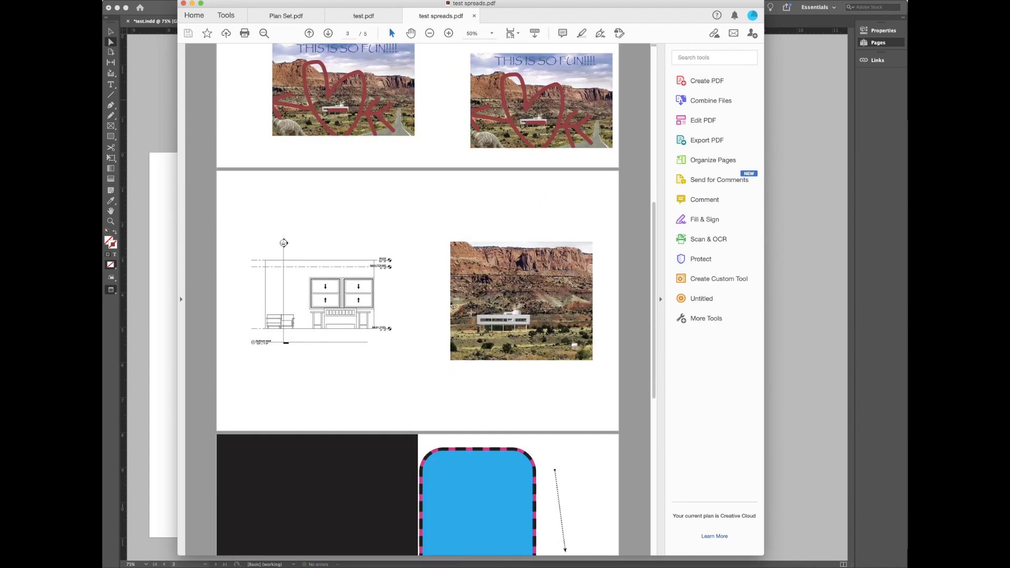
scroll(506, 341, "down", 10)
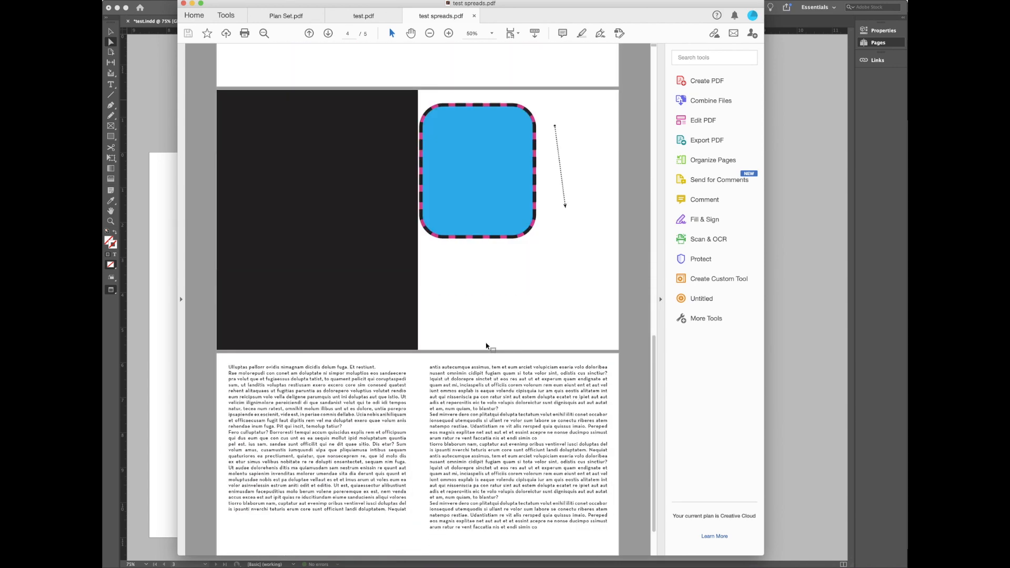
scroll(383, 376, "down", 2)
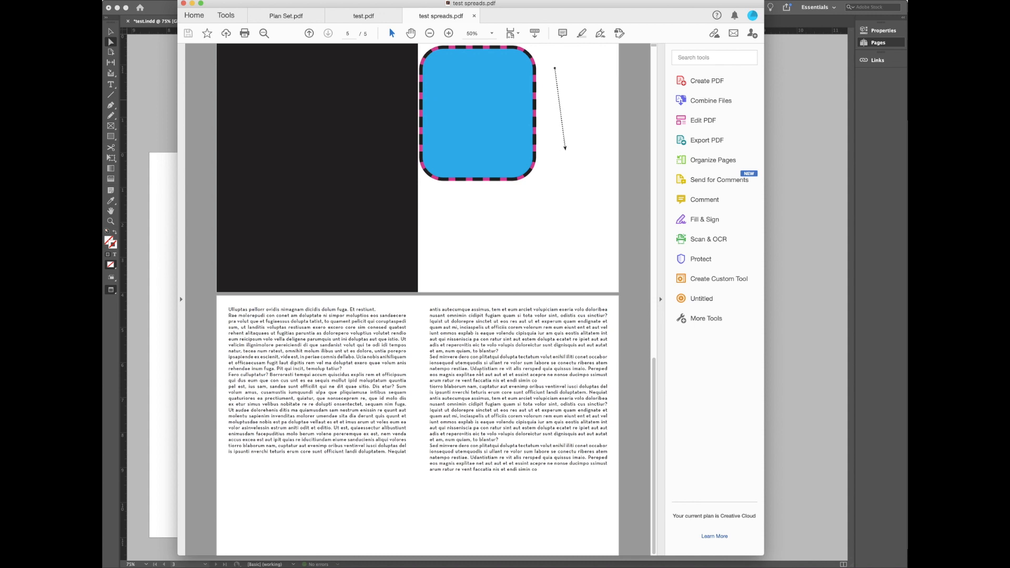
scroll(480, 381, "up", 13)
scroll(480, 372, "up", 6)
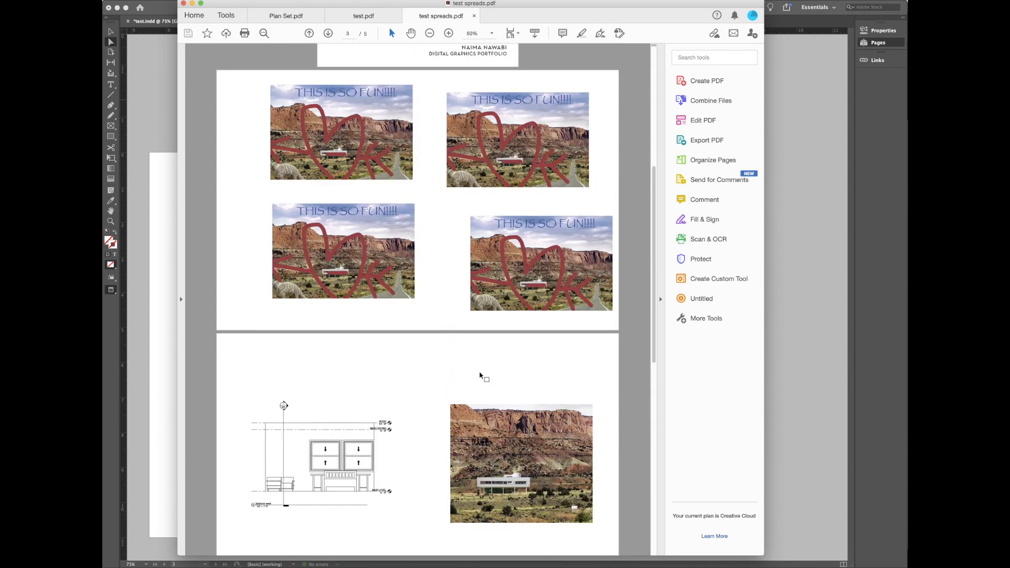
scroll(446, 391, "down", 13)
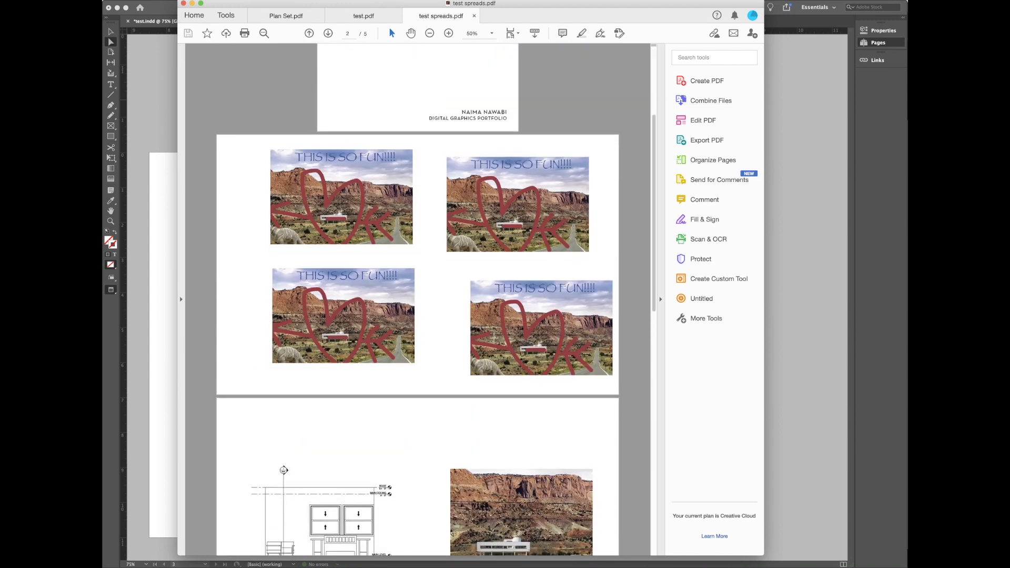
scroll(446, 392, "down", 5)
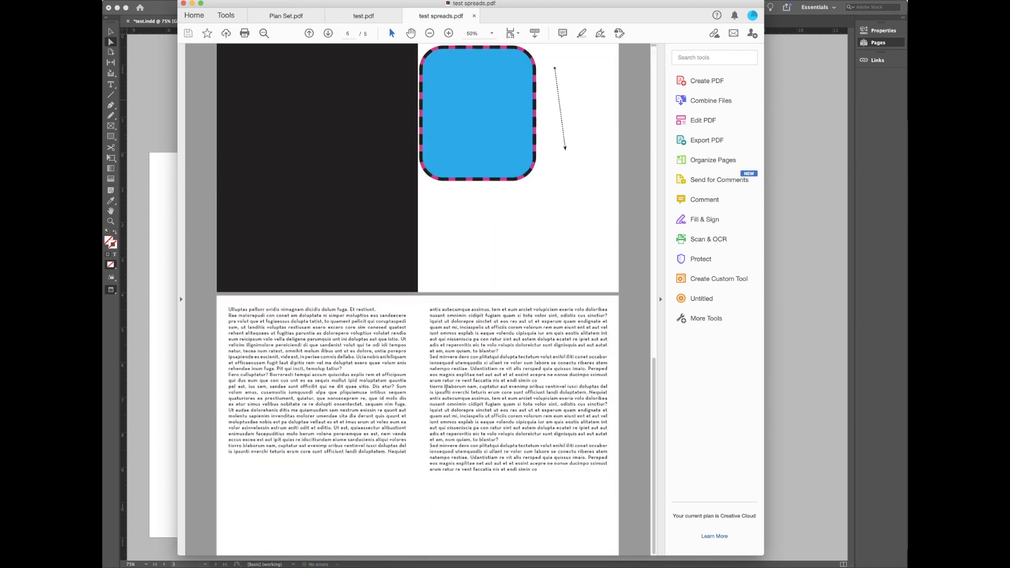
left_click(370, 15)
scroll(530, 242, "down", 10)
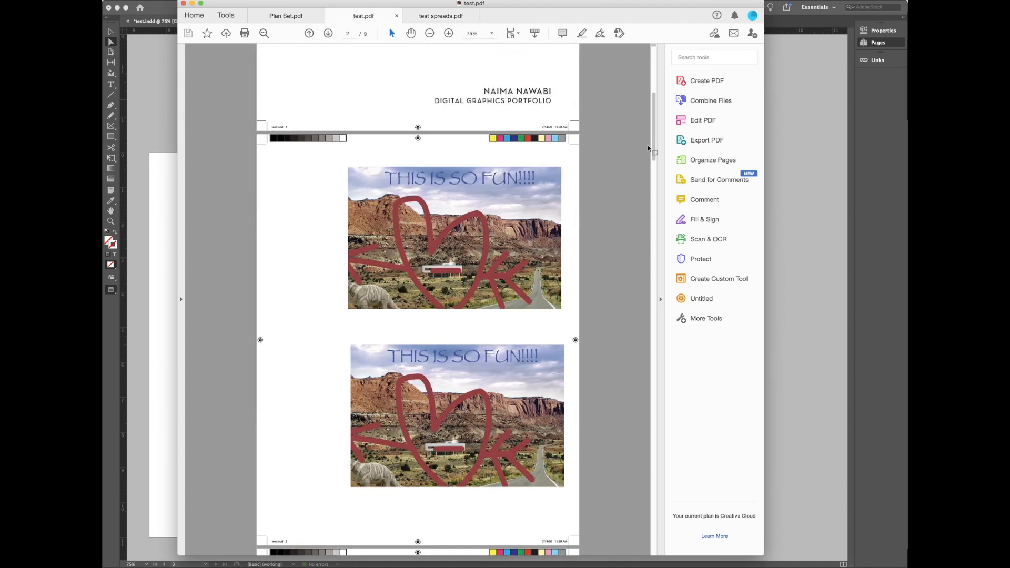
mouse_move(653, 121)
left_mouse_down()
mouse_move(655, 526)
mouse_move(690, 41)
left_mouse_up()
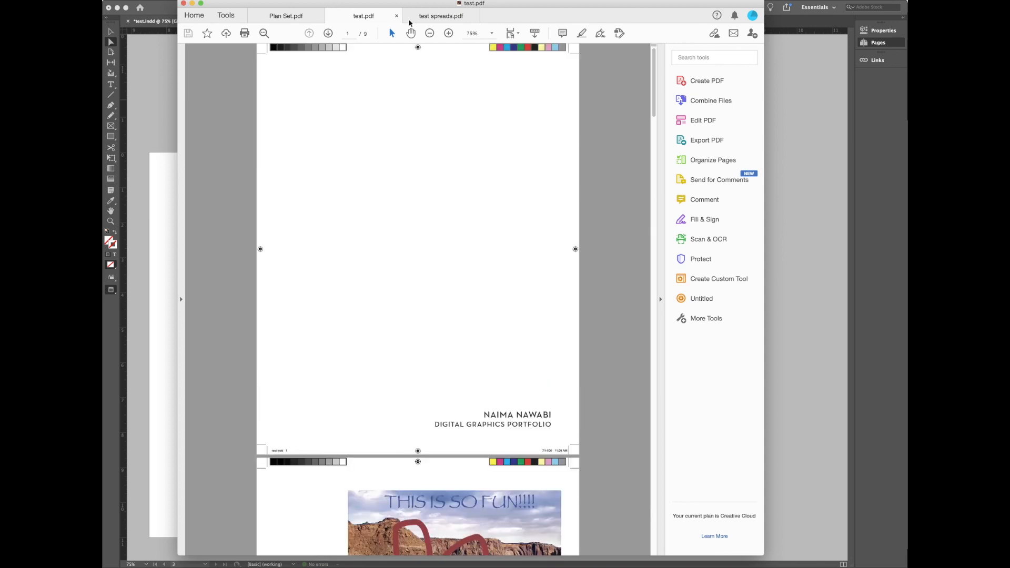
left_click(440, 16)
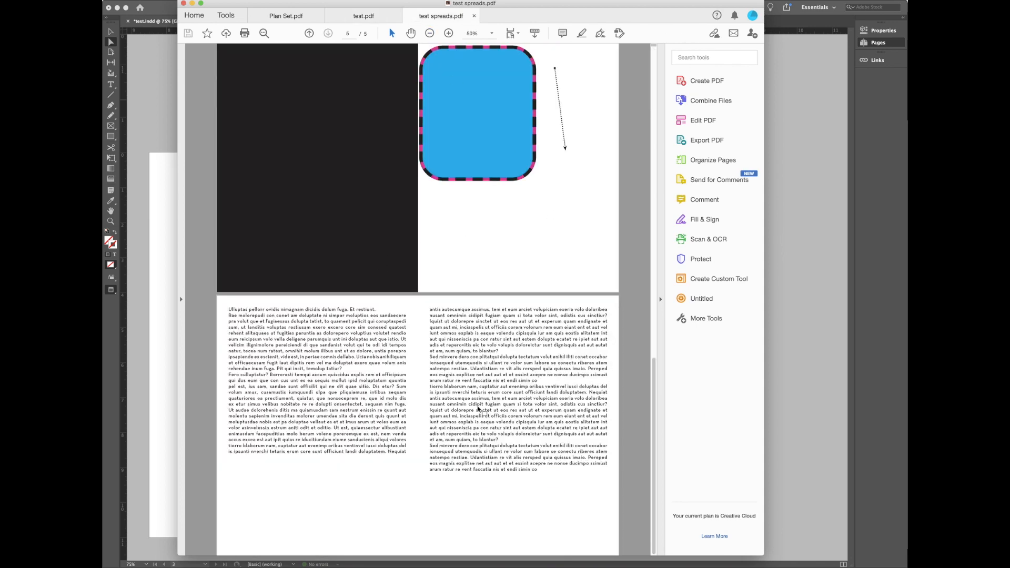
scroll(540, 406, "up", 5)
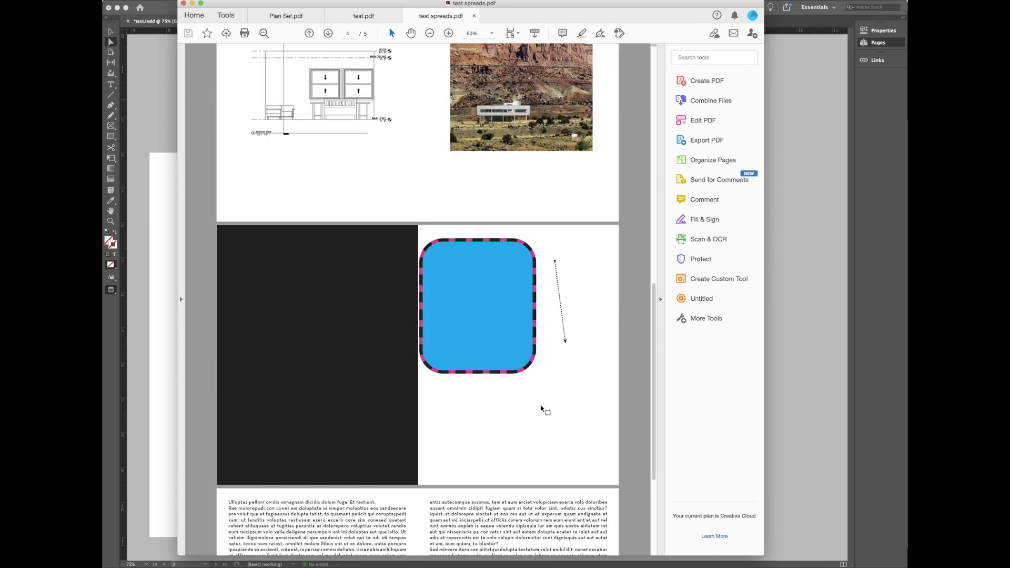
scroll(542, 408, "up", 5)
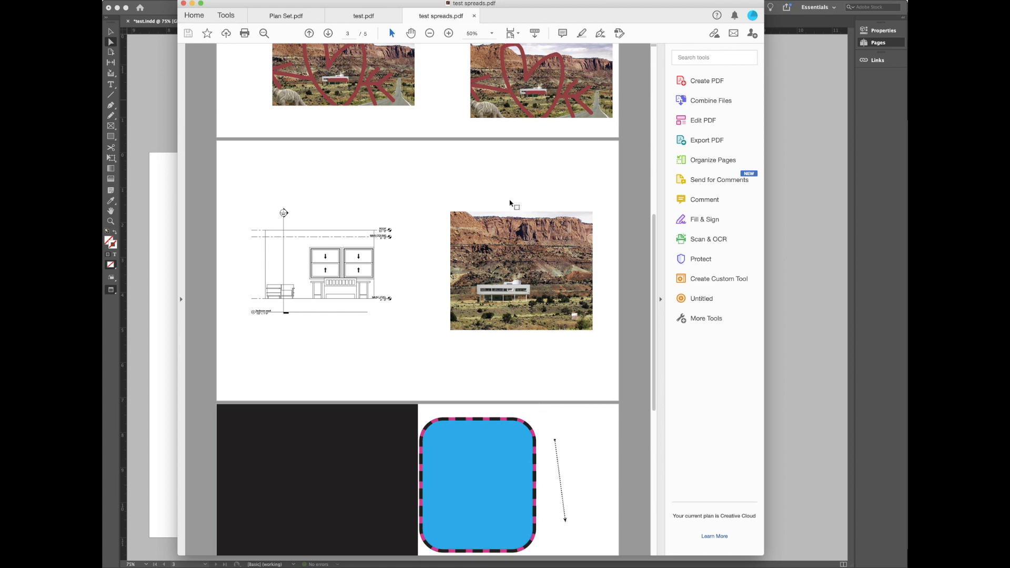
scroll(507, 206, "up", 8)
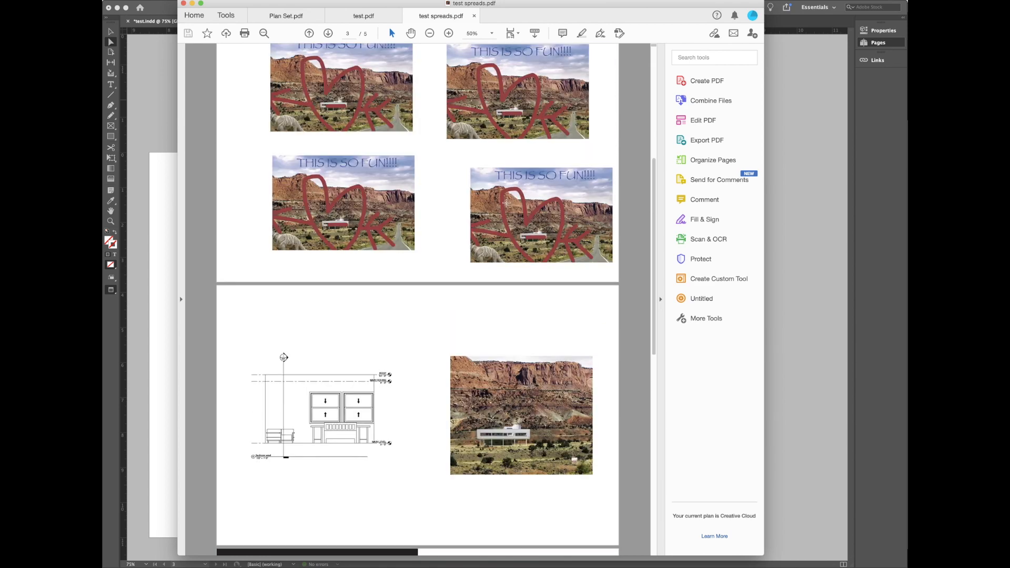
scroll(506, 206, "up", 3)
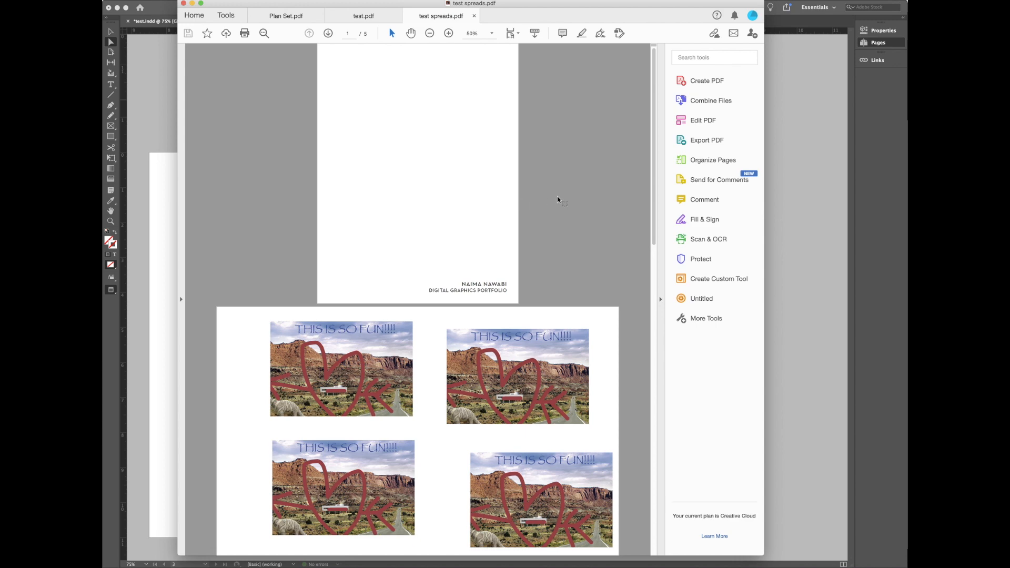
scroll(558, 199, "down", 1)
scroll(558, 199, "down", 7)
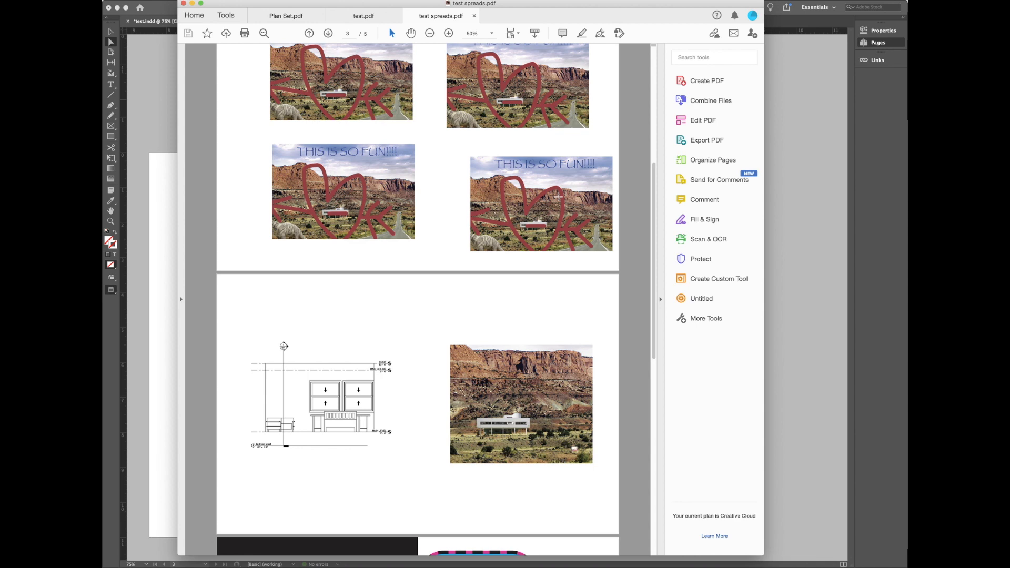
left_click_drag(654, 194, 654, 51)
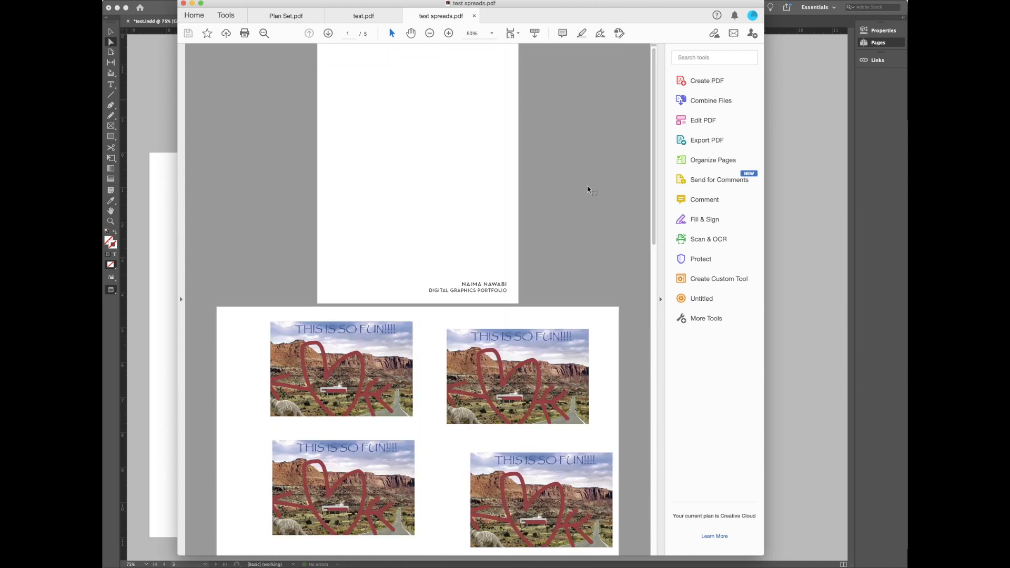